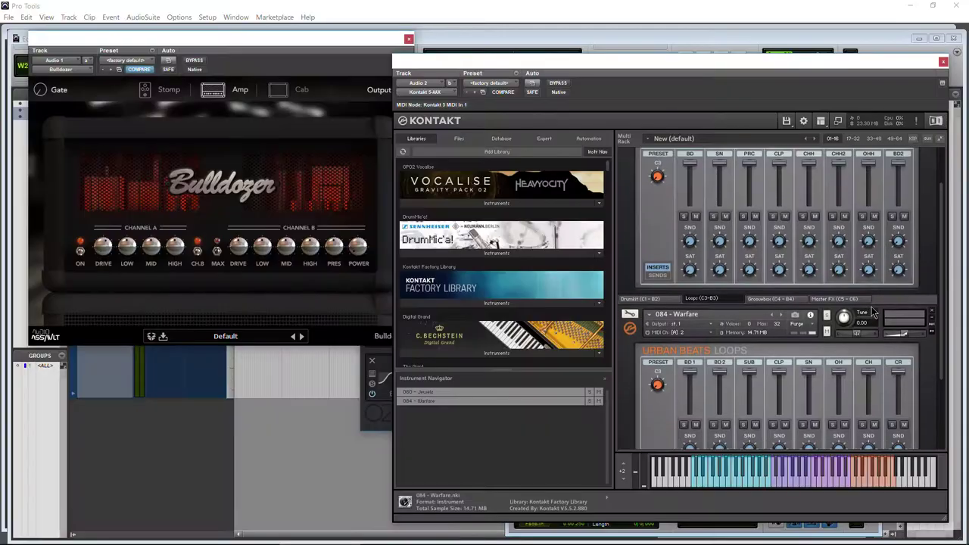
scroll(539, 263, "down", 5)
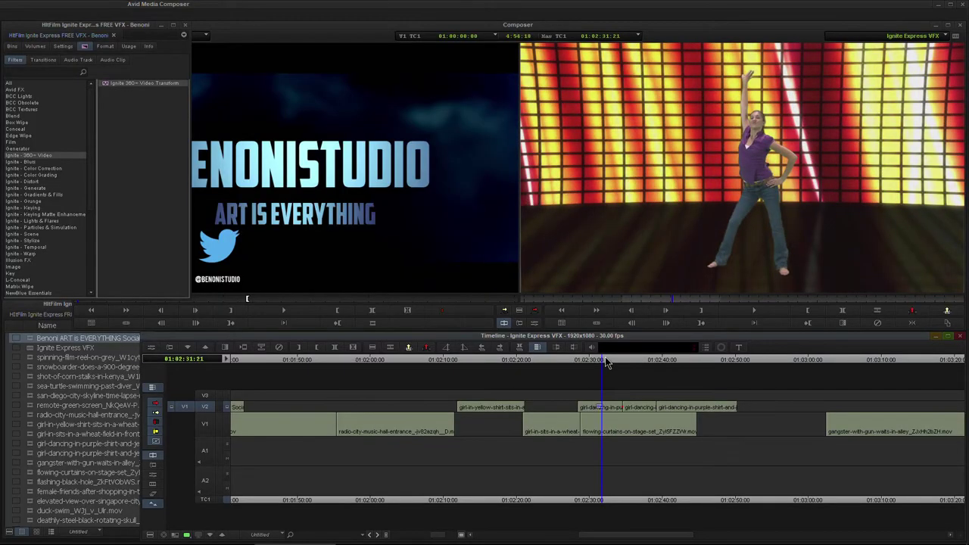
Scrub the Ignite Express VFX timeline and browse the Ignite filter categories Generate, Gradients & Fills, Keying and Keying Matte Enhancement
left_click_drag(606, 363, 640, 362)
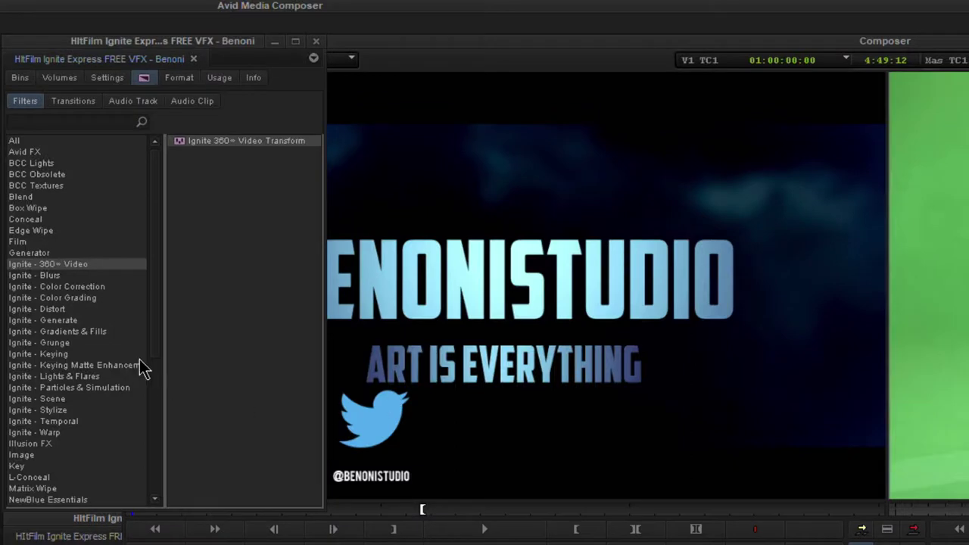
left_click(67, 320)
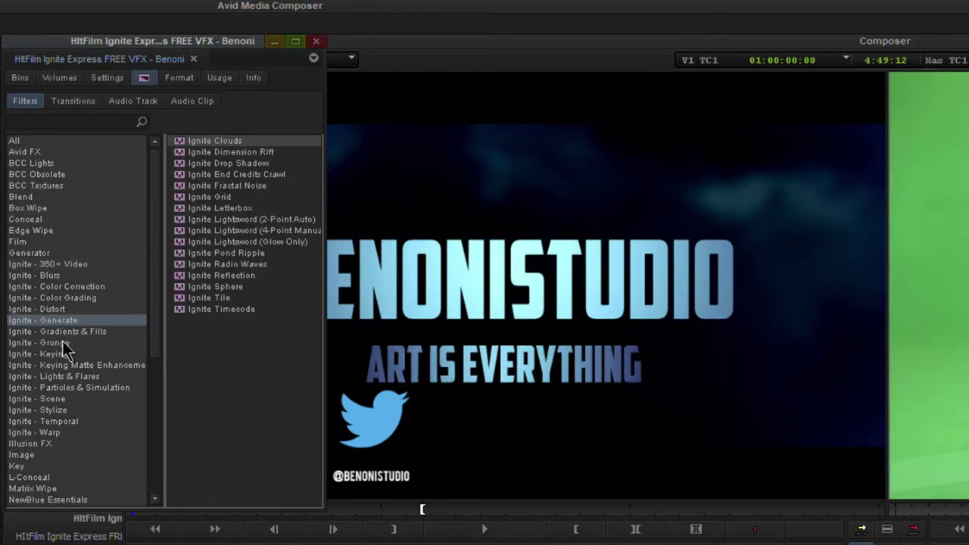
left_click(58, 332)
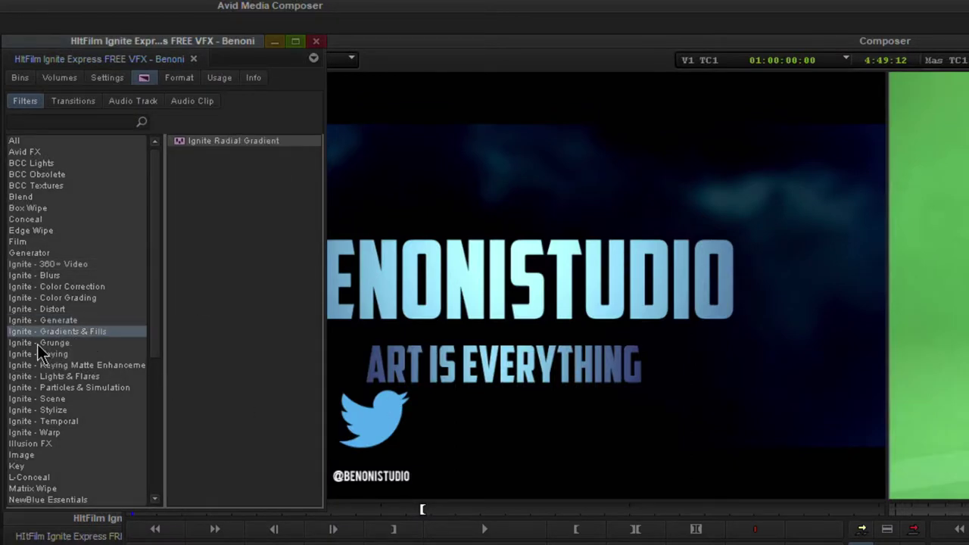
left_click(41, 353)
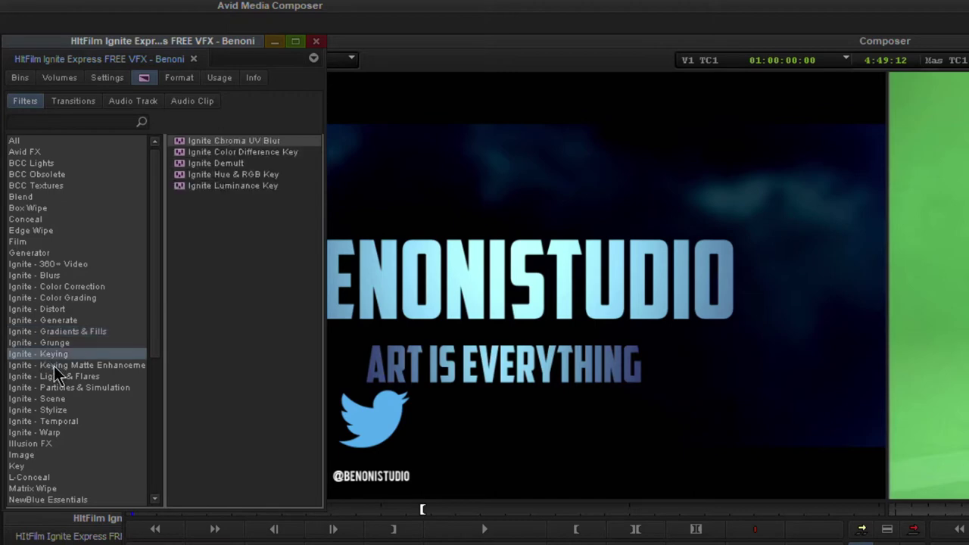
left_click(54, 366)
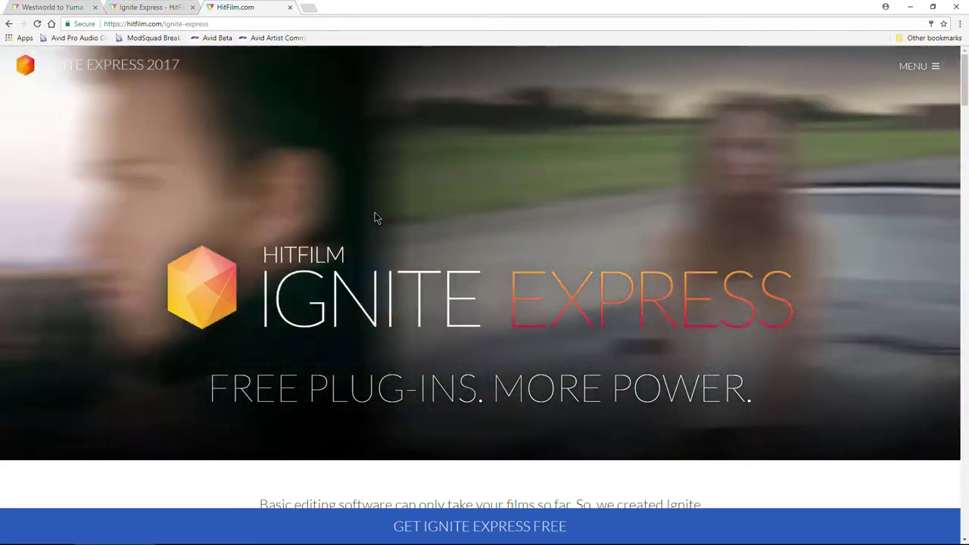
Switch to the HitFilm Ignite Express page in the browser, read its introduction and highlight "90+" in the plugin description
scroll(404, 226, "down", 3)
scroll(399, 257, "up", 2)
scroll(400, 251, "up", 1)
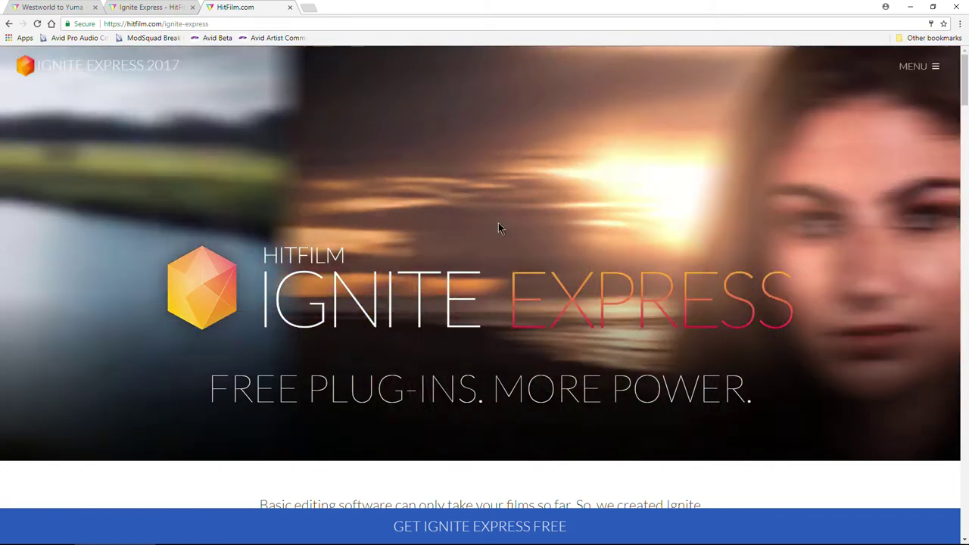
scroll(504, 222, "down", 2)
scroll(504, 222, "up", 2)
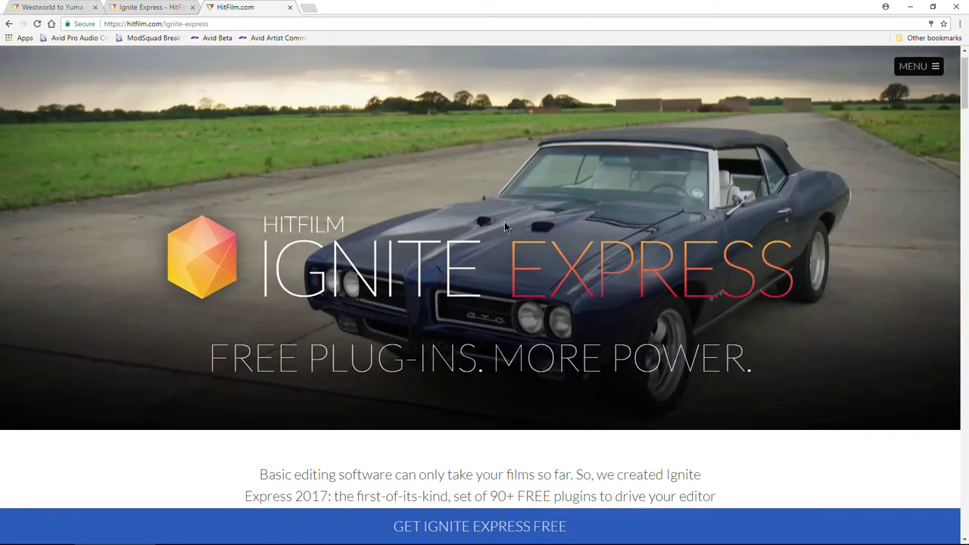
scroll(296, 262, "down", 3)
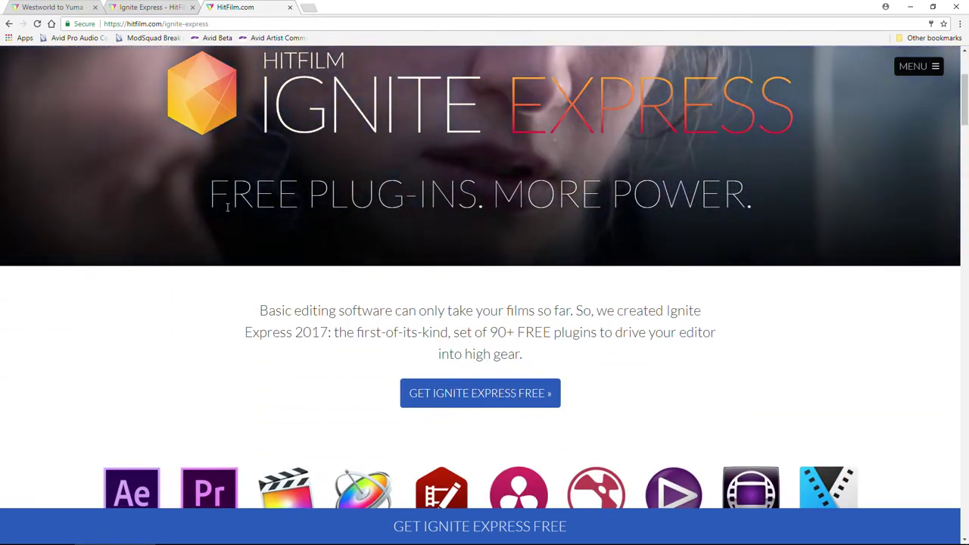
scroll(265, 285, "down", 2)
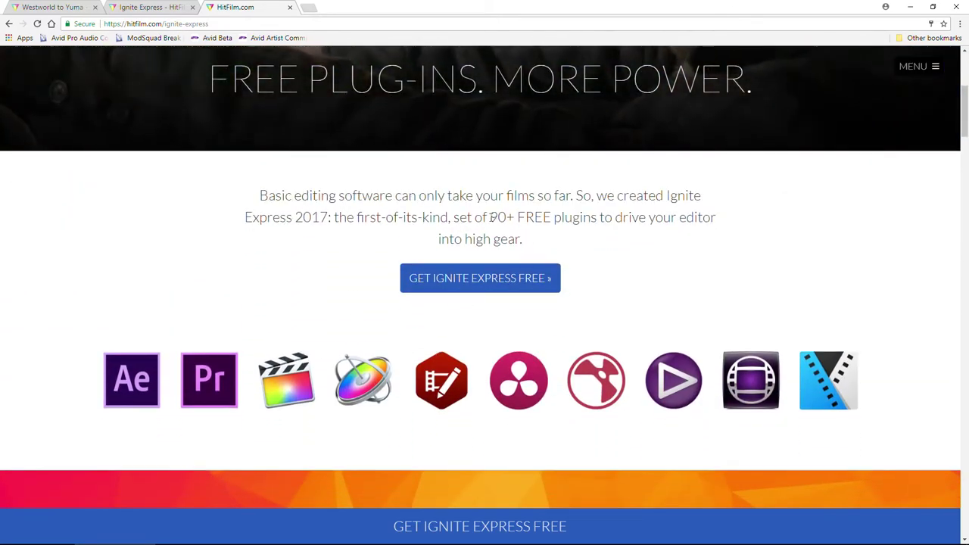
left_click_drag(491, 218, 517, 218)
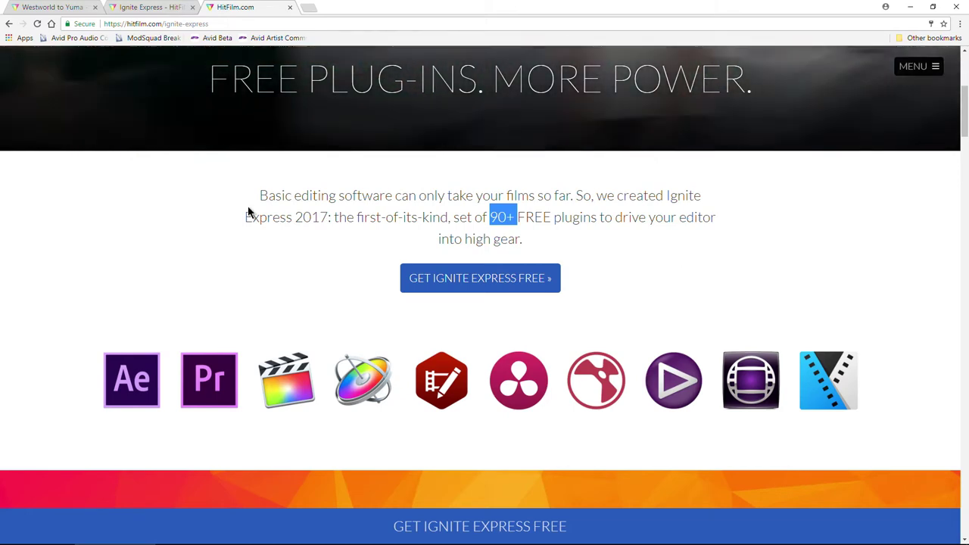
scroll(245, 218, "down", 1)
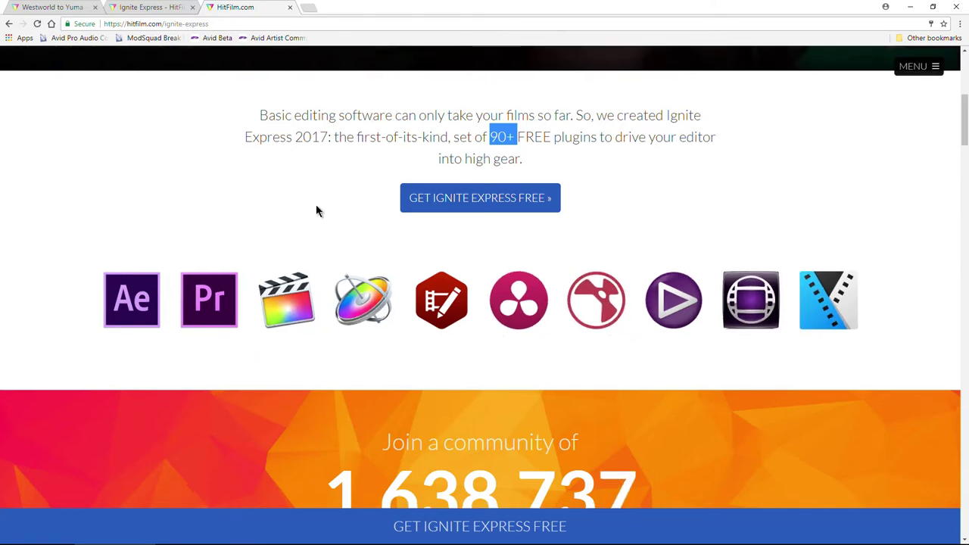
Highlight the sentence about Ignite Express being 100% free and ready for any editor, and clear the selection
scroll(317, 211, "down", 6)
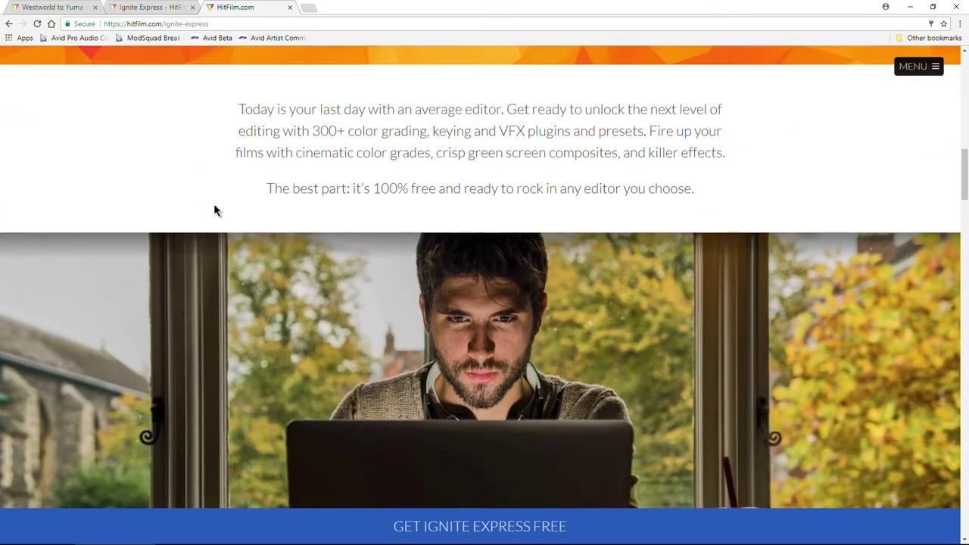
left_click_drag(298, 192, 657, 194)
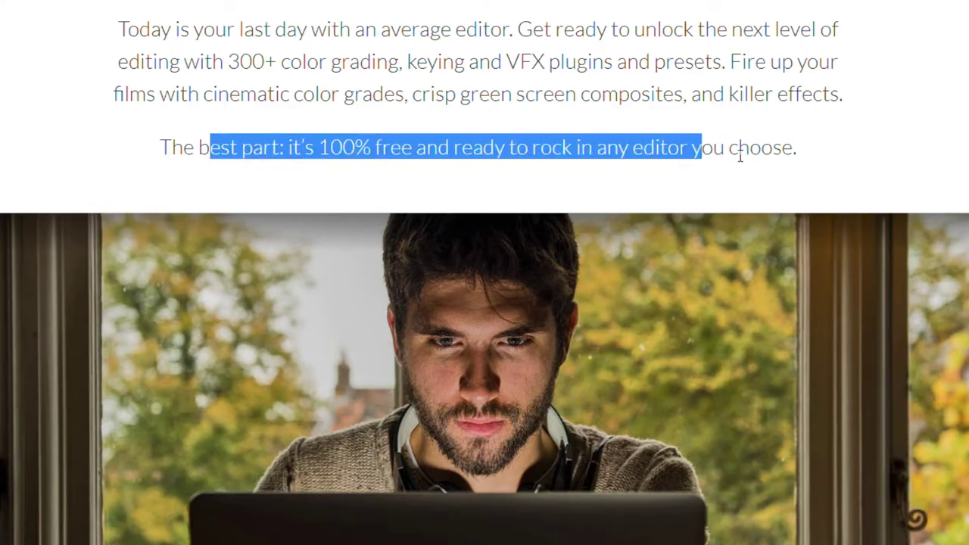
left_click_drag(741, 155, 800, 151)
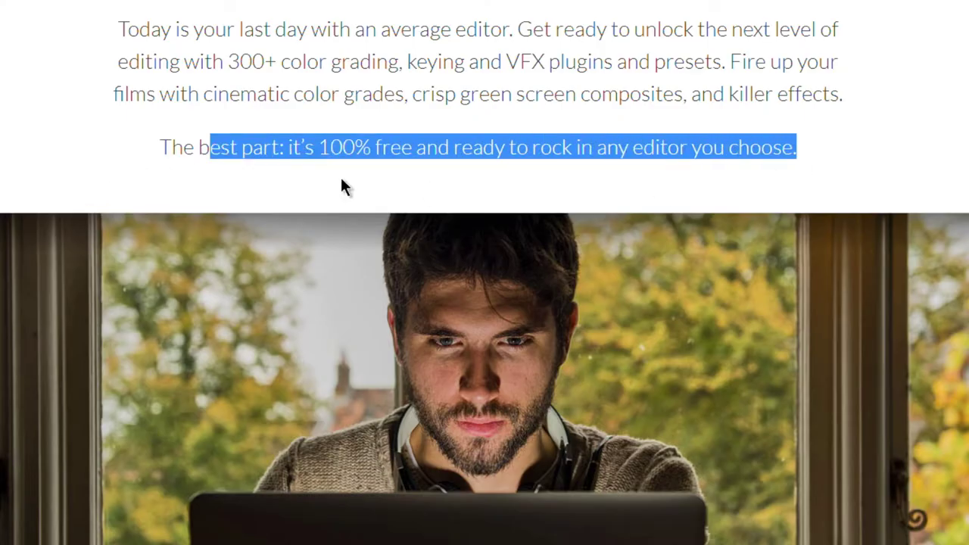
left_click(106, 159)
View the account sign-up form for getting Ignite Express free and close it without filling it in
scroll(107, 159, "down", 8)
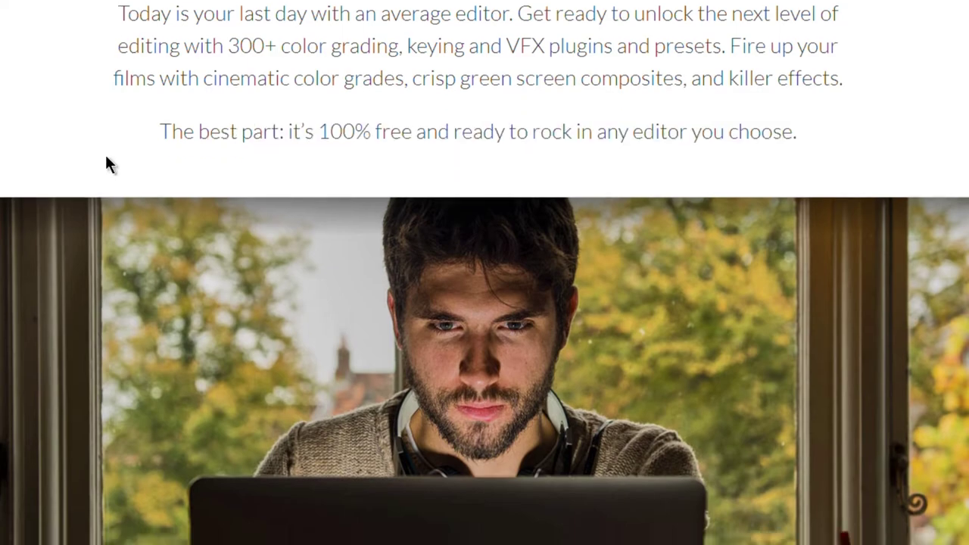
scroll(98, 168, "down", 3)
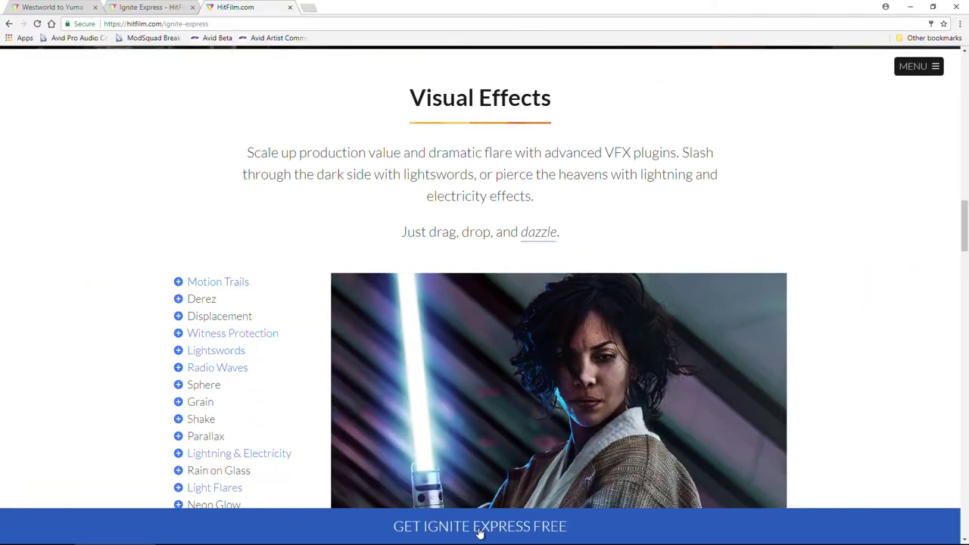
left_click(480, 530)
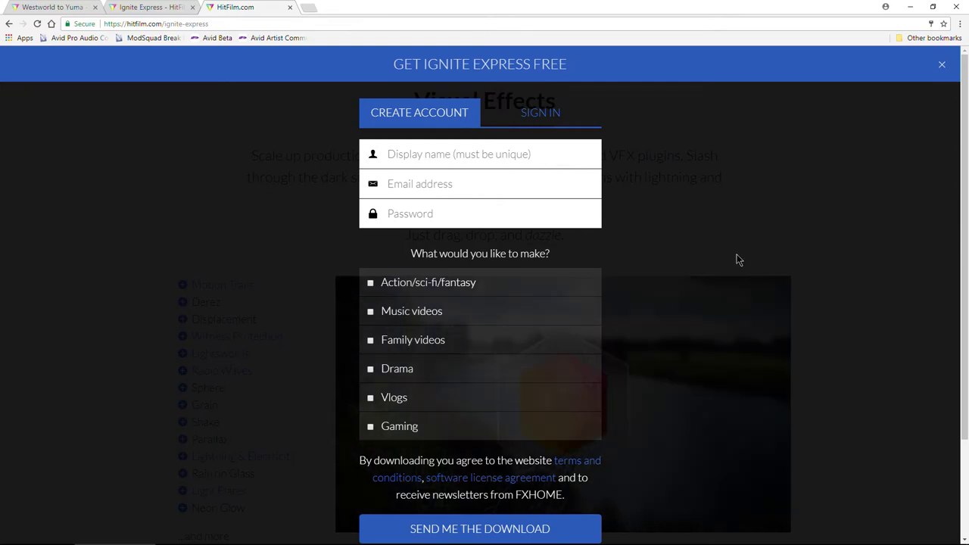
left_click(943, 66)
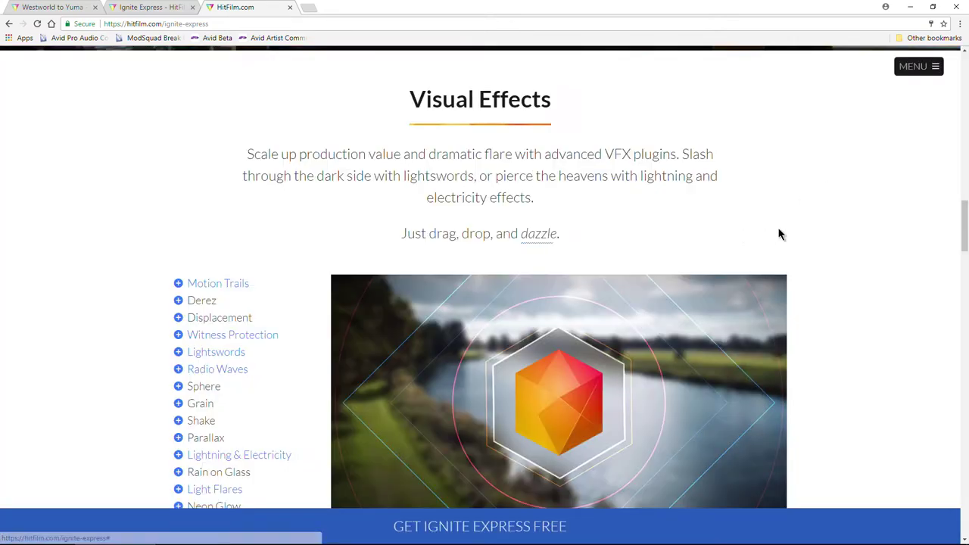
Review the list of plugins in the Visual Effects section of the Ignite Express page
scroll(860, 227, "down", 1)
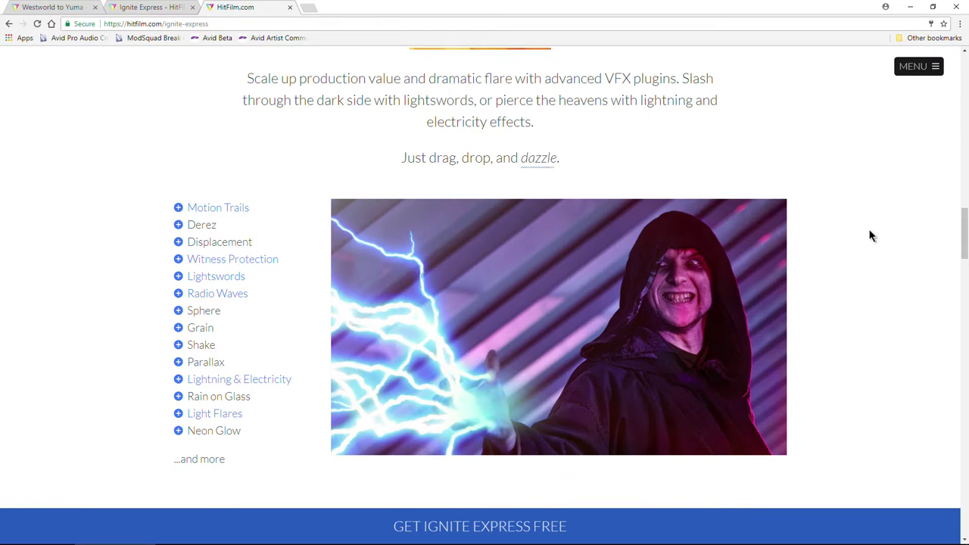
scroll(861, 227, "down", 1)
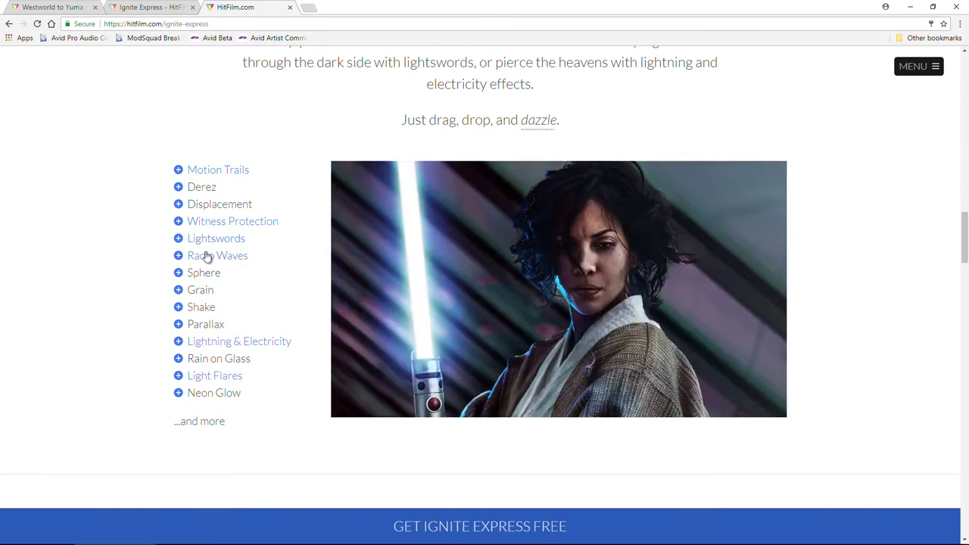
scroll(270, 277, "down", 1)
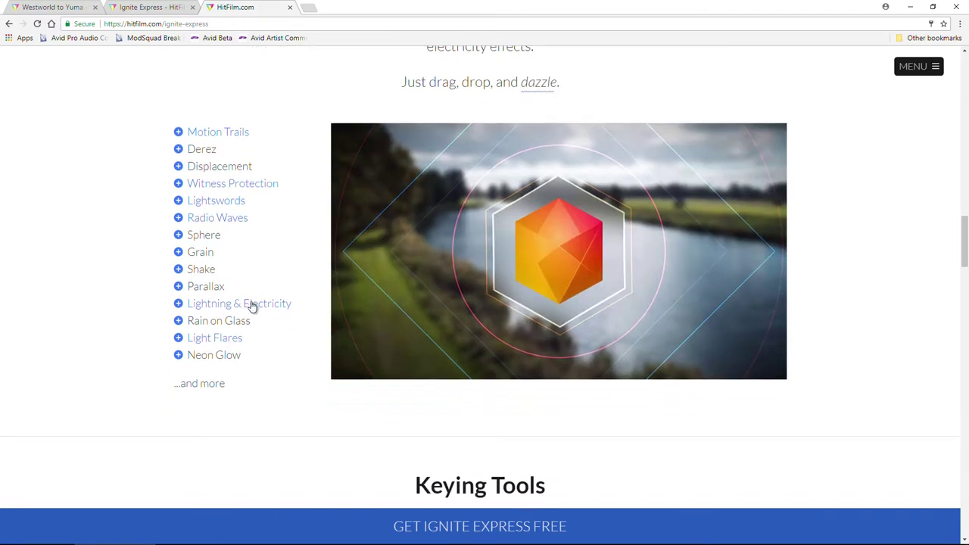
Review the plugin lists in the Keying Tools and Cinematic Color sections
scroll(106, 232, "down", 6)
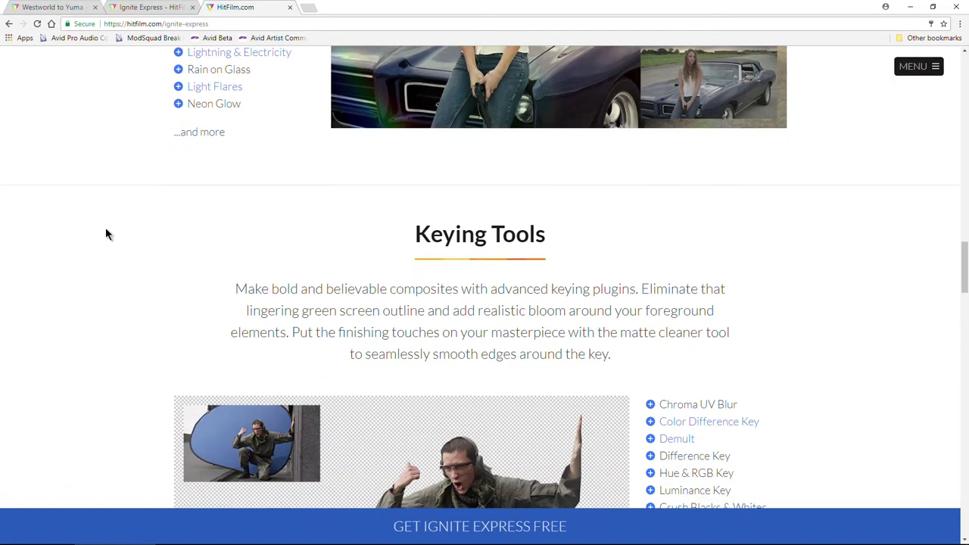
scroll(346, 207, "down", 2)
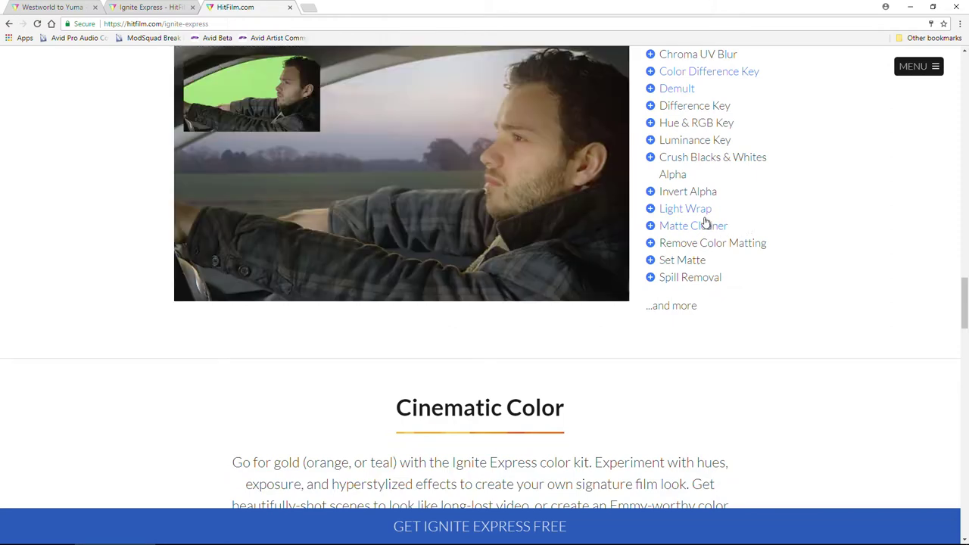
scroll(782, 265, "up", 2)
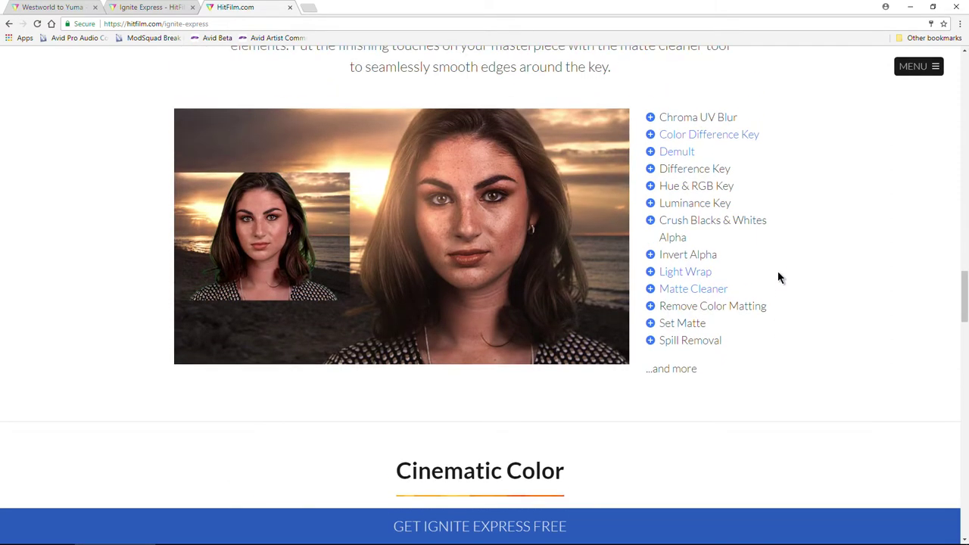
scroll(779, 275, "down", 1)
scroll(765, 249, "down", 5)
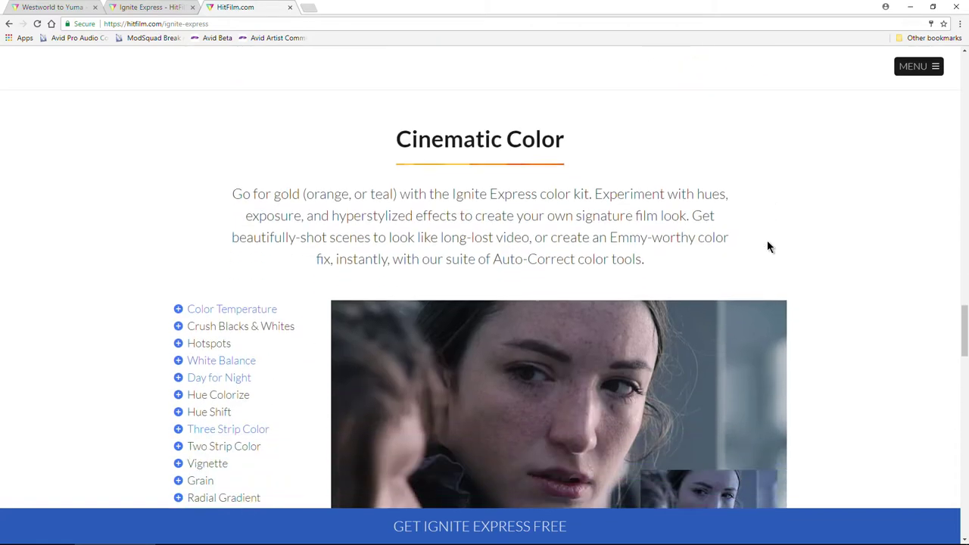
scroll(468, 259, "down", 1)
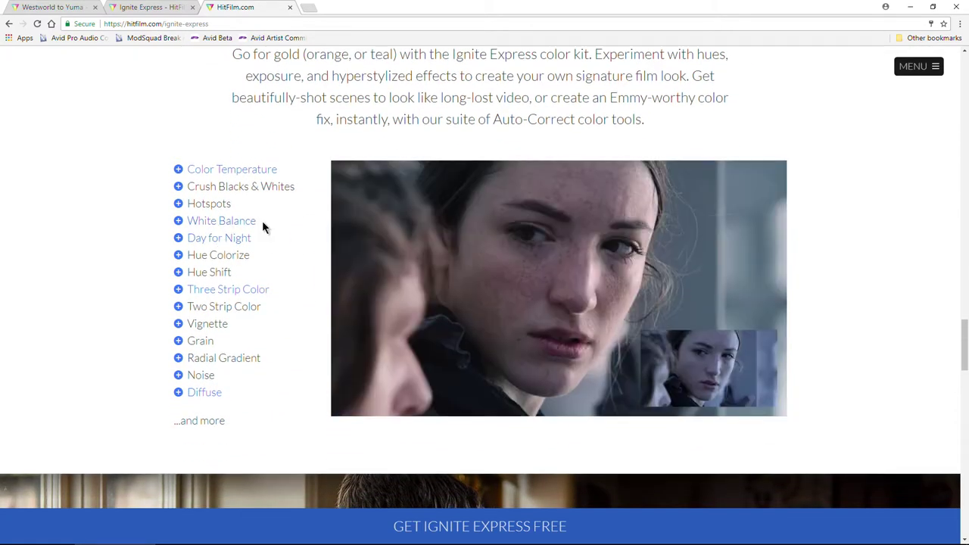
Examine the Workflow section's supported hosts and the plugin compatibility list for Avid Media Composer
scroll(264, 227, "down", 4)
scroll(263, 226, "down", 2)
scroll(263, 225, "down", 4)
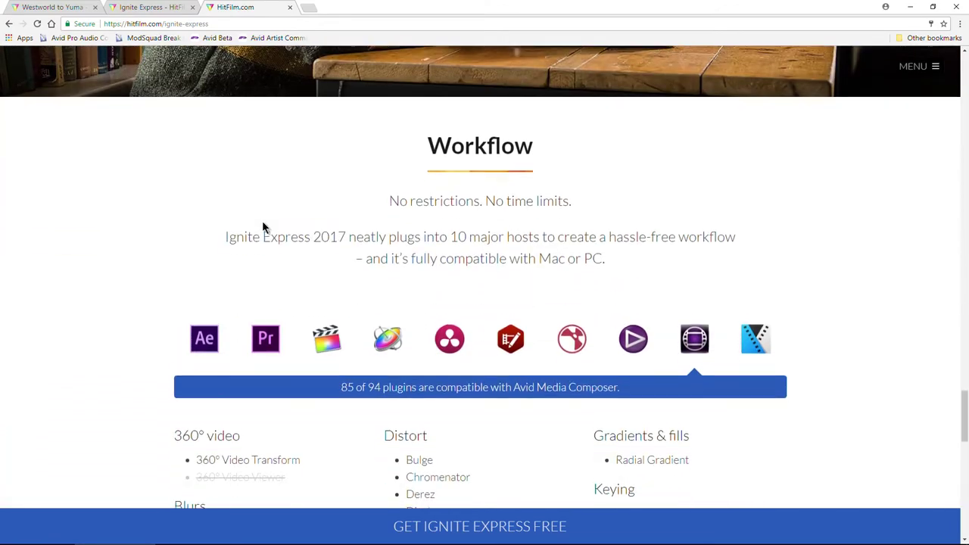
scroll(263, 227, "down", 1)
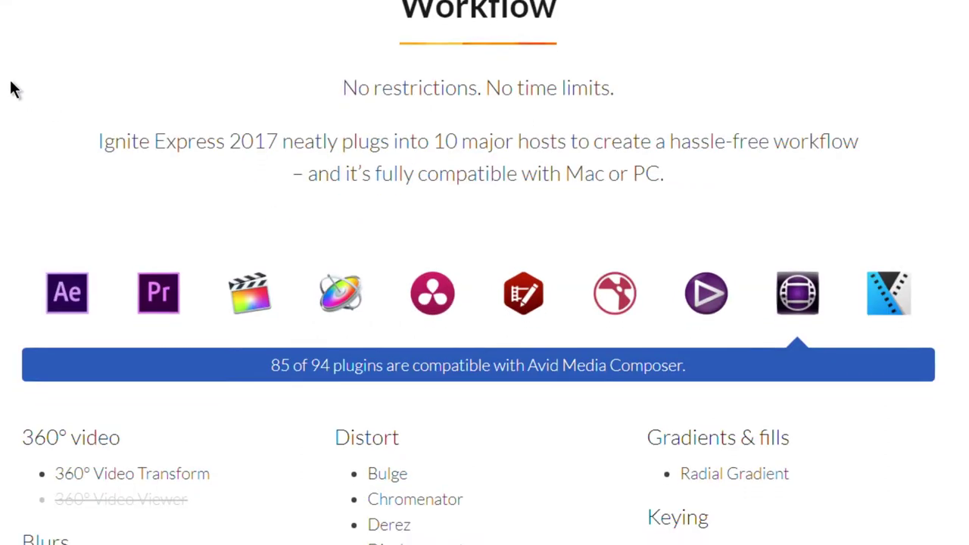
scroll(659, 199, "down", 2)
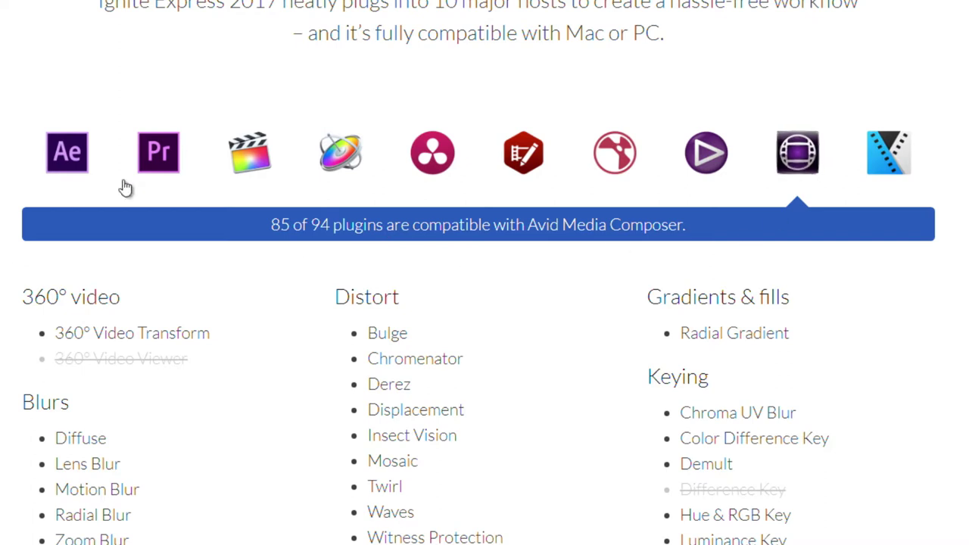
Compare the plugin compatibility lists for Adobe Premiere Pro CC, Vegas Pro 14 and Avid Media Composer, returning to Premiere Pro CC
left_click(158, 155)
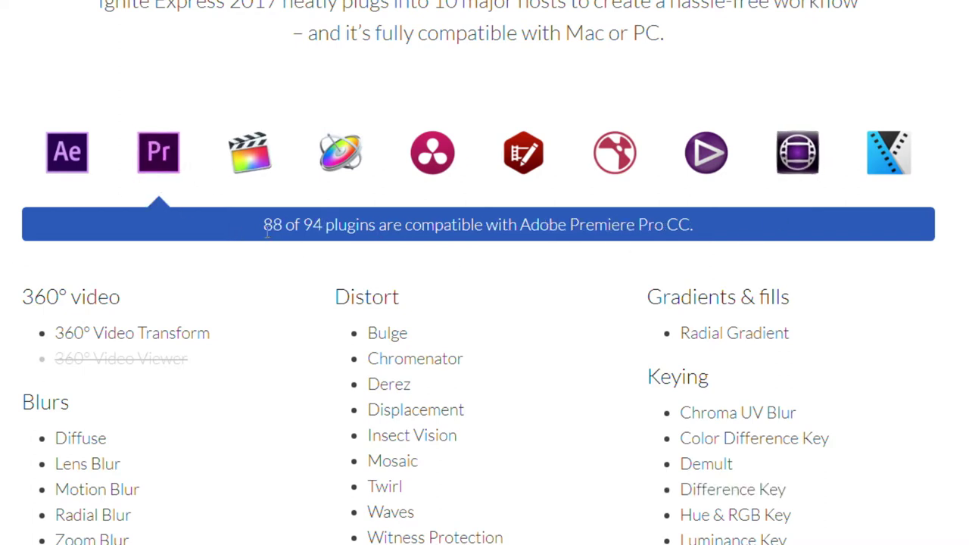
left_click(893, 165)
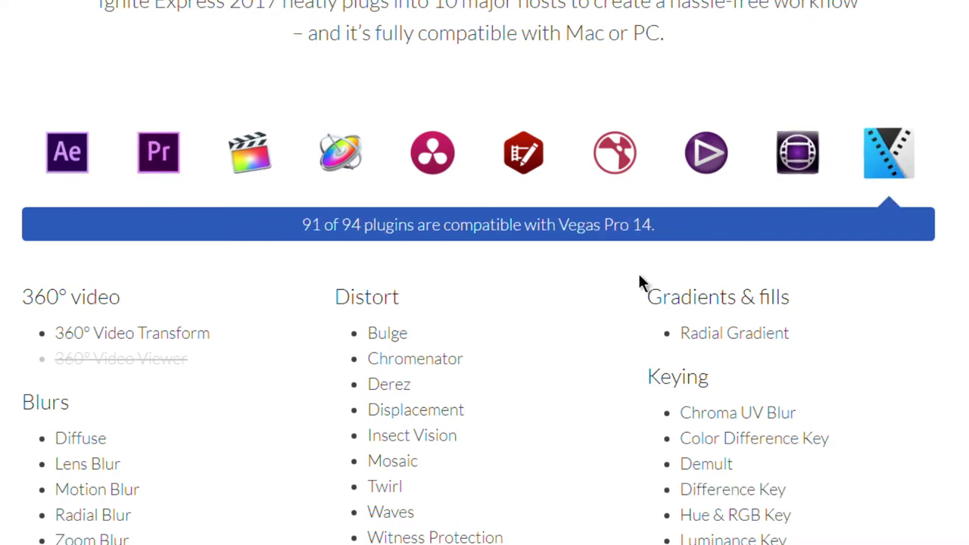
left_click(797, 154)
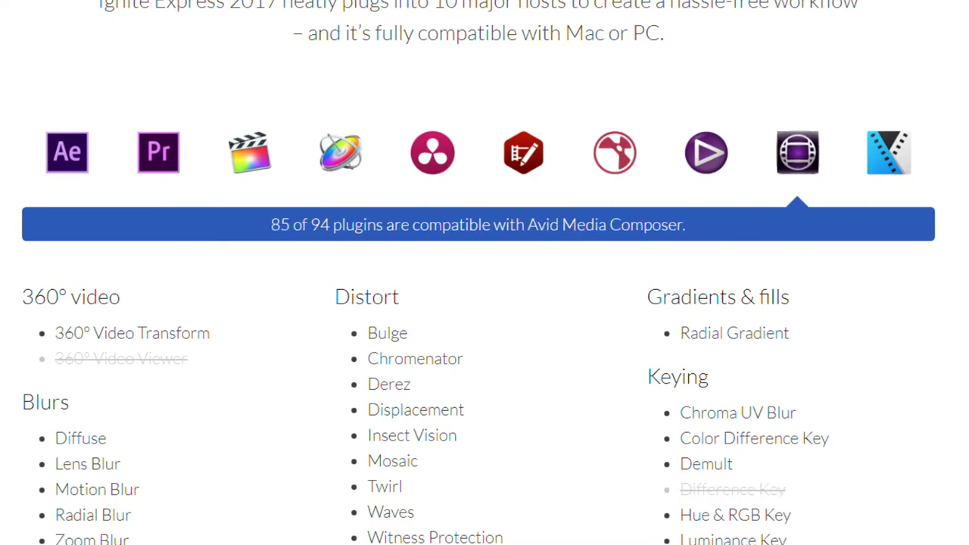
scroll(47, 180, "down", 3)
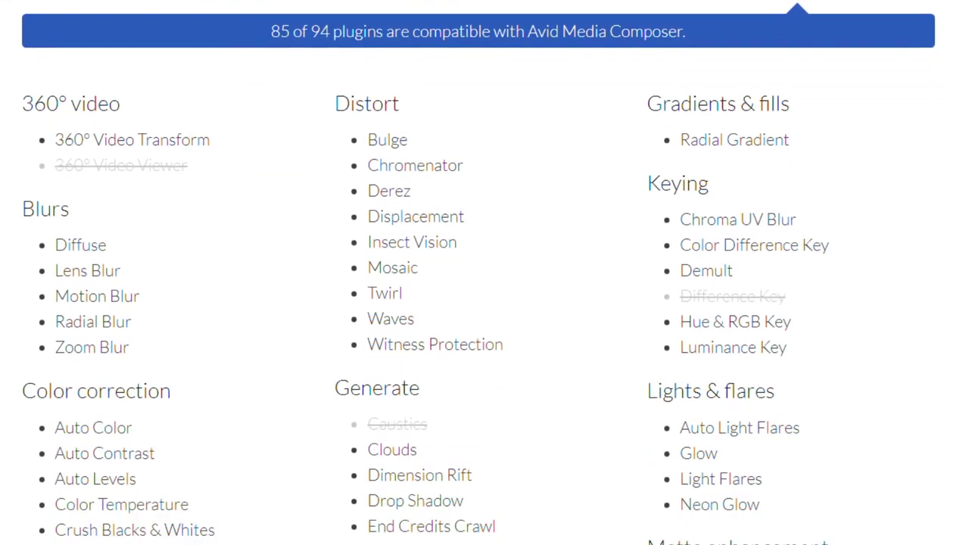
left_click(267, 74)
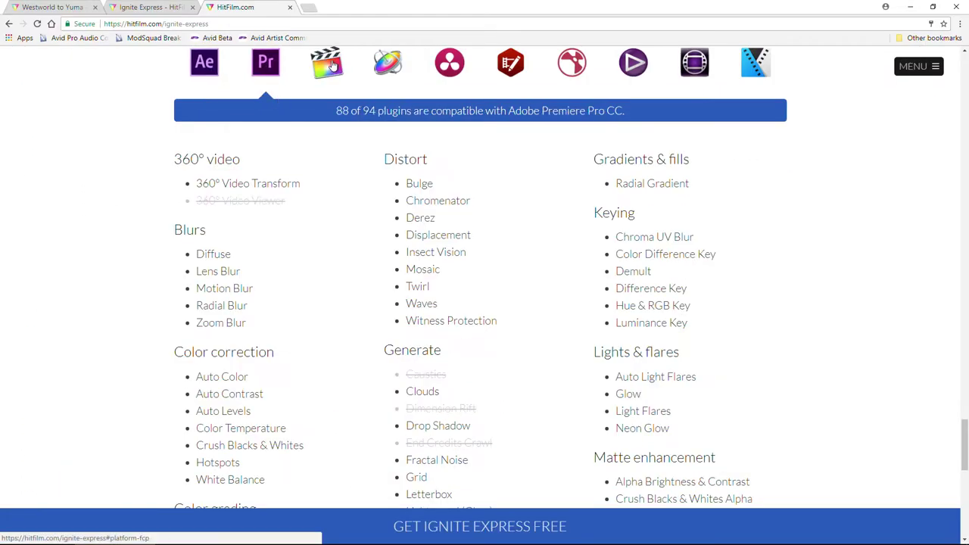
Compare the plugin compatibility lists for Final Cut Pro and Apple Motion
left_click(332, 66)
left_click(388, 62)
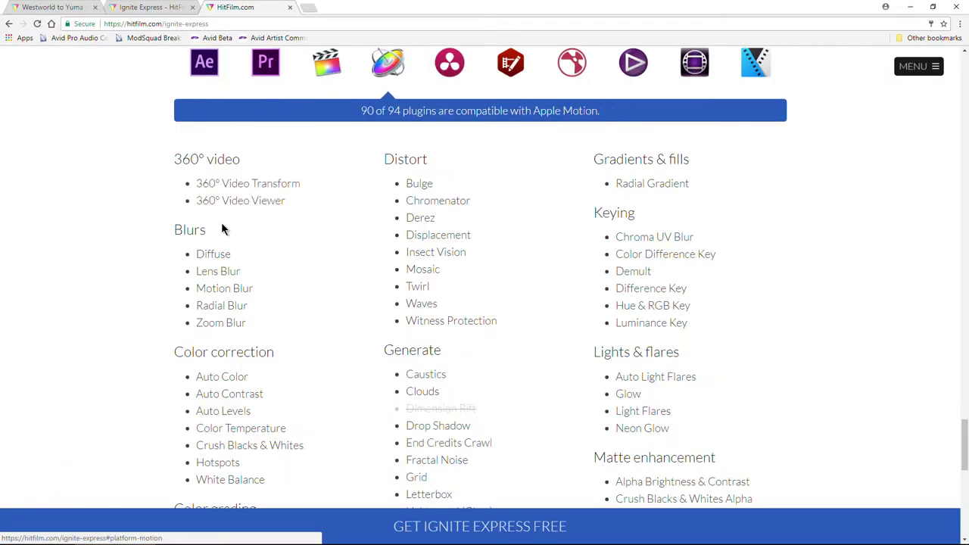
scroll(212, 303, "down", 1)
scroll(376, 279, "up", 1)
Review the full Avid Media Composer plugin compatibility list, from 360° video down to the Temporal and Warp categories
left_click(694, 91)
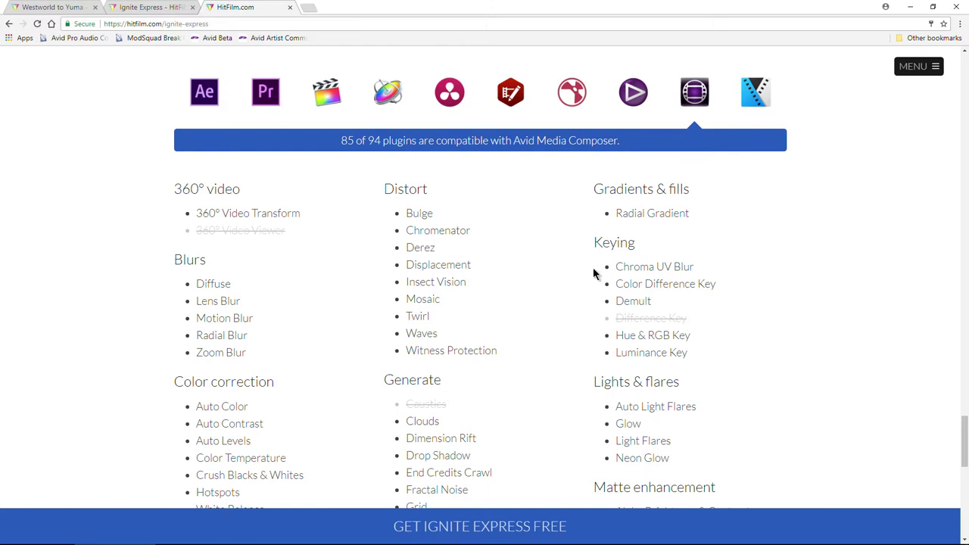
scroll(532, 234, "down", 5)
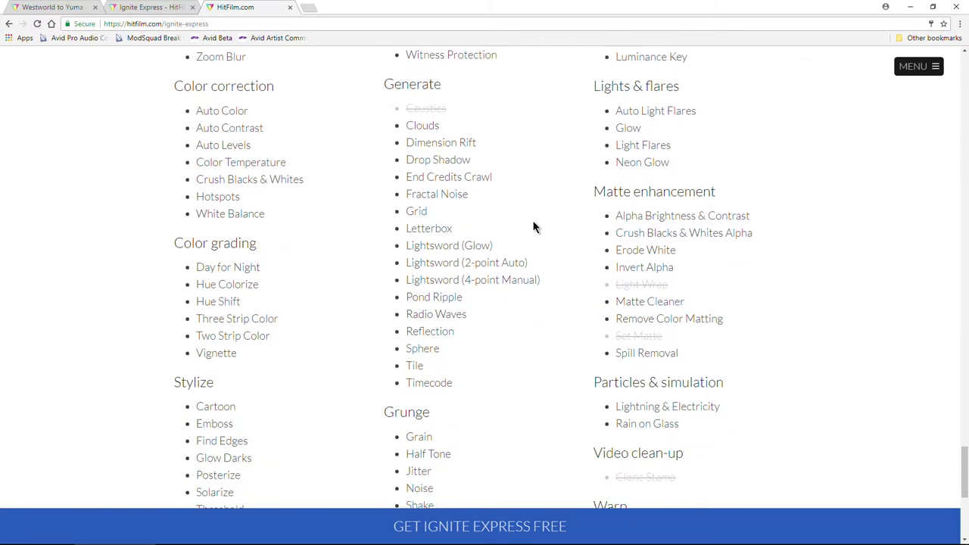
scroll(533, 228, "down", 4)
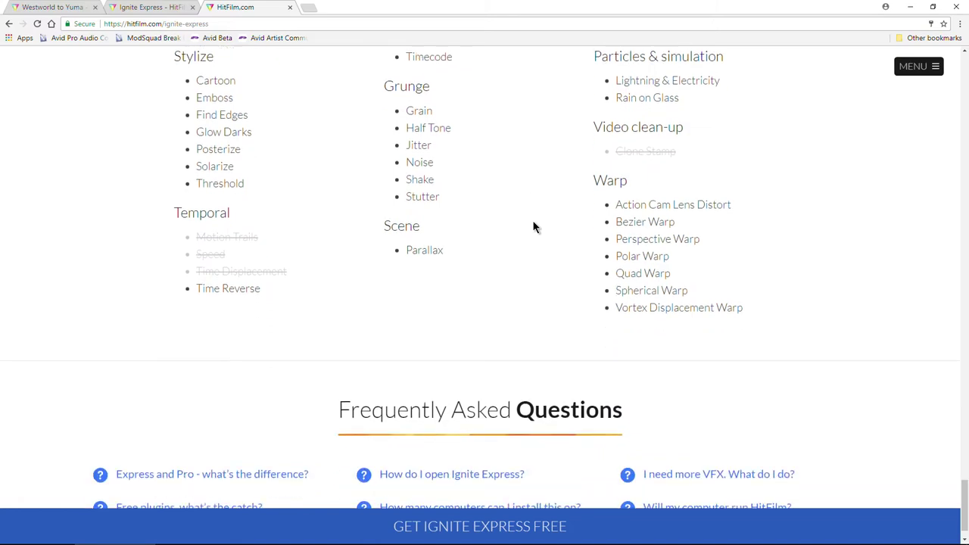
scroll(514, 349, "up", 7)
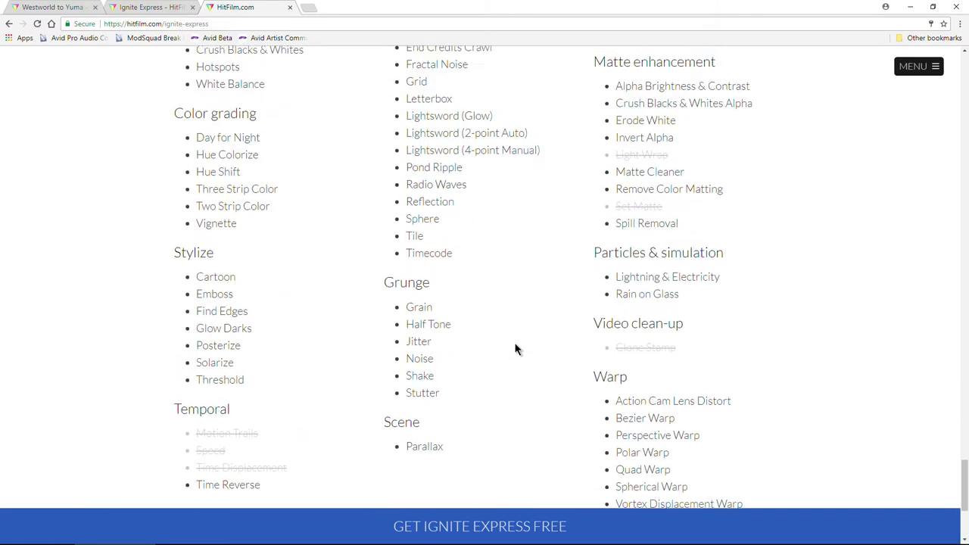
scroll(515, 349, "up", 3)
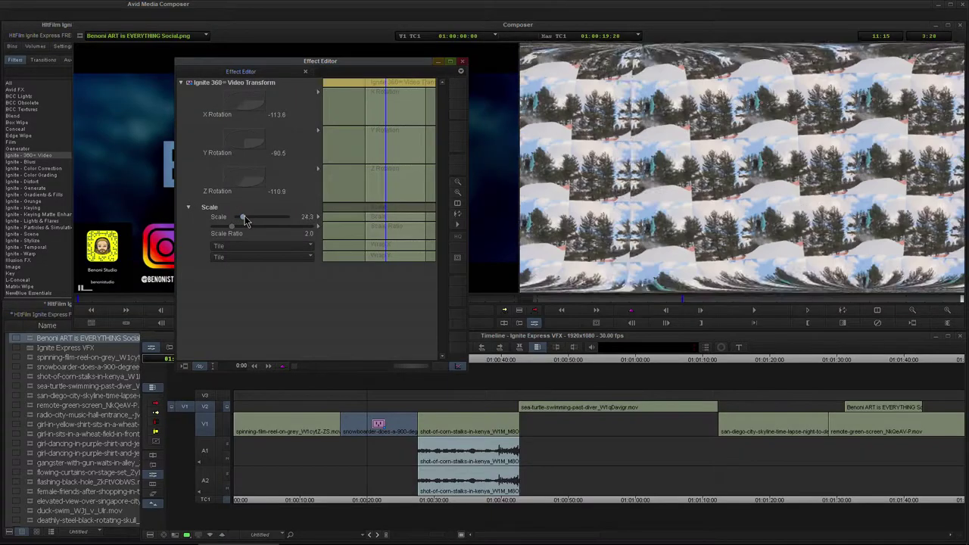
In Avid Media Composer, increase the Scale of the Ignite 360° Video Transform on the snowboarder clip and scrub the Ignite Express VFX sequence
left_click_drag(240, 218, 249, 219)
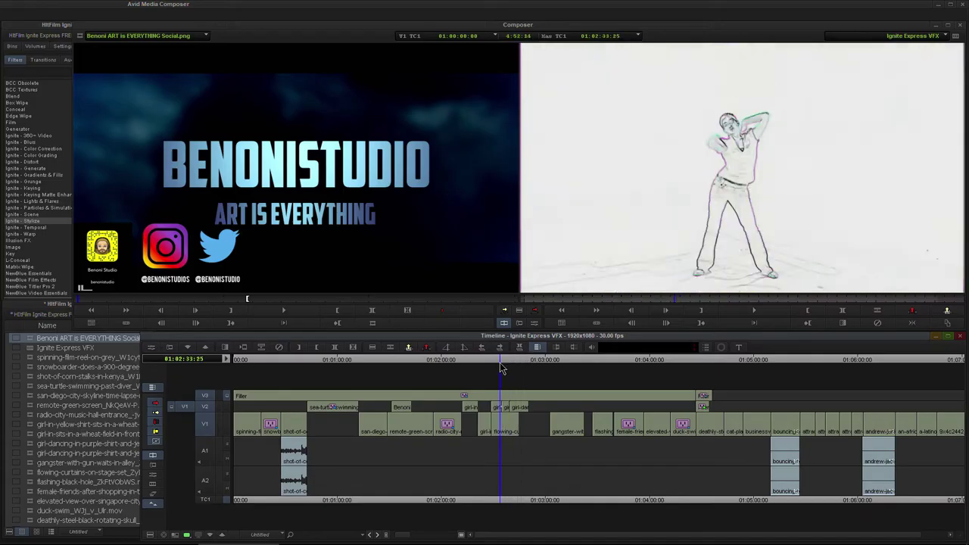
left_click_drag(500, 368, 658, 368)
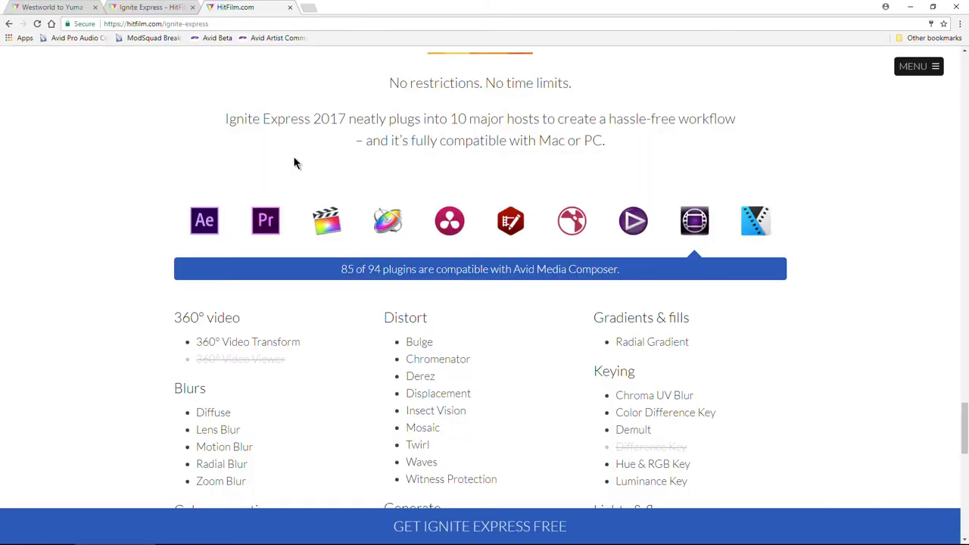
Return to the browser and view the Westworld to Yuma page for HitFilm Express
left_click(66, 7)
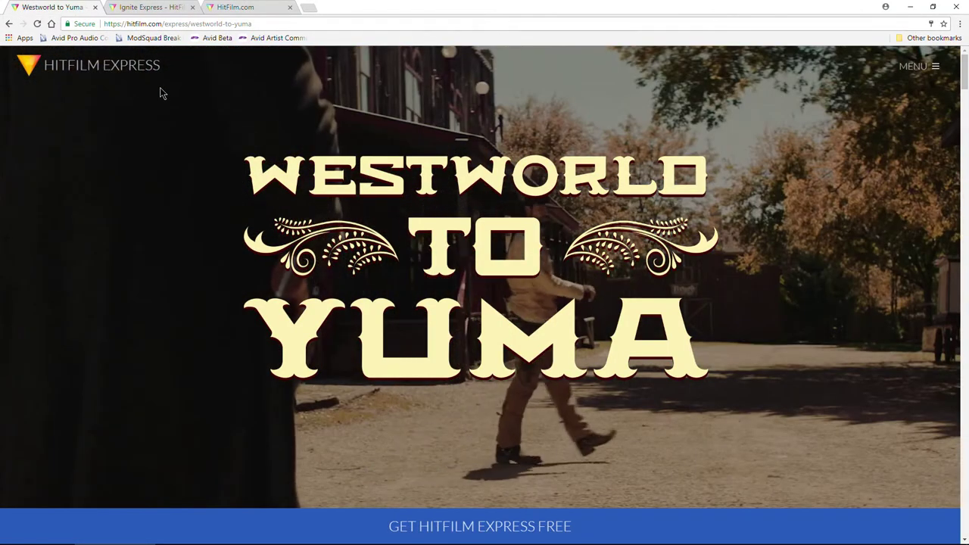
scroll(202, 249, "down", 3)
scroll(146, 250, "down", 3)
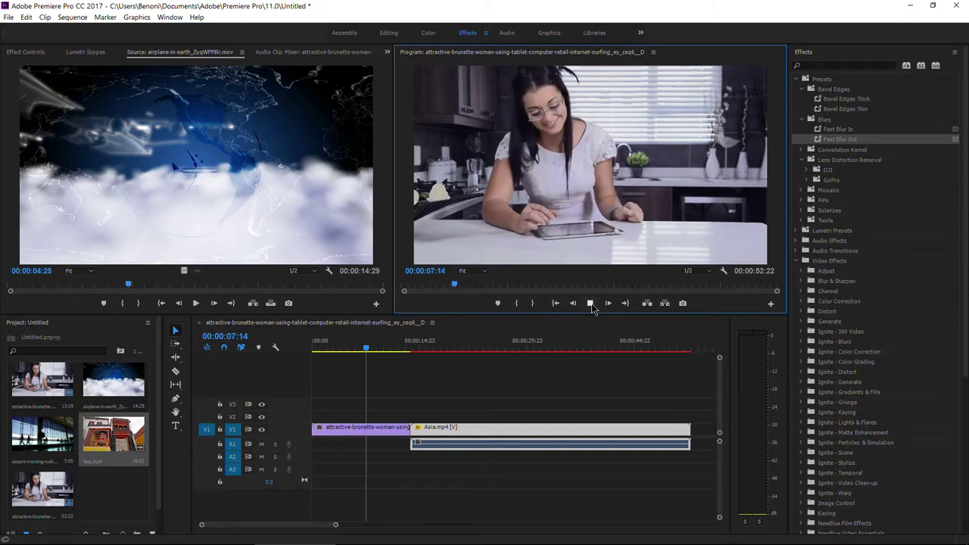
In Premiere Pro, set the program playback resolution to 1/4 and scale up the Asia.mp4 clip to fill the frame
left_click(698, 270)
left_click(715, 305)
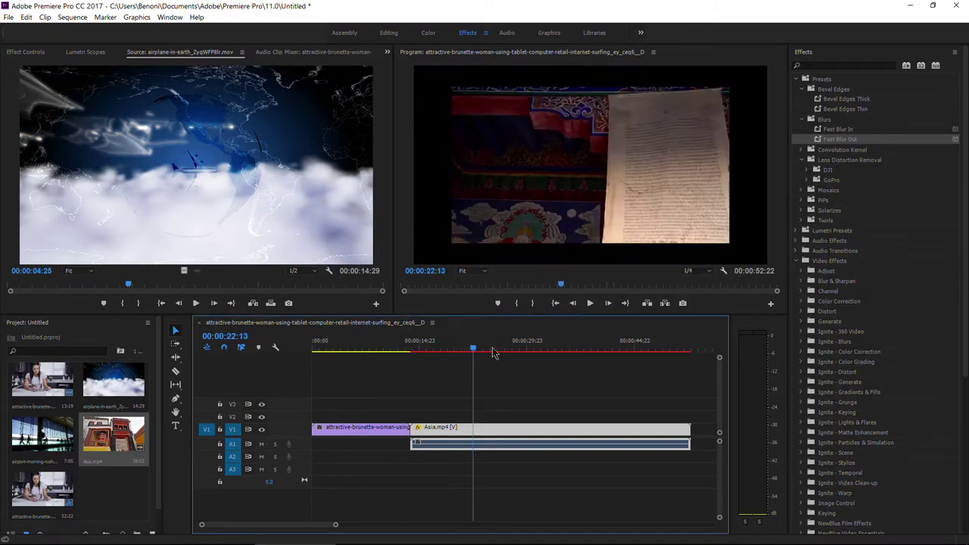
left_click(31, 52)
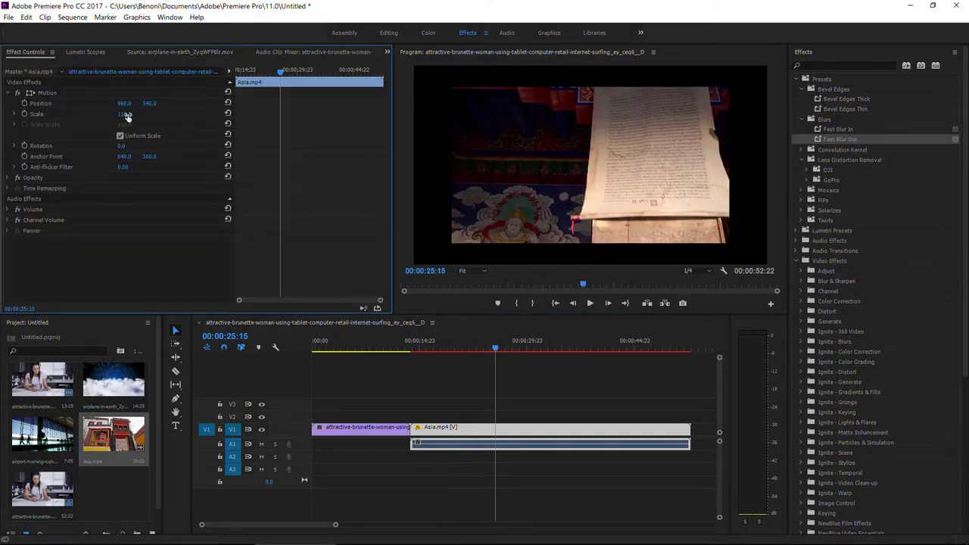
mouse_move(128, 117)
left_mouse_down()
mouse_move(156, 115)
mouse_move(146, 115)
left_mouse_up()
Load the airport-morning-rush clip from the project into the Source monitor
left_click(138, 53)
left_click(92, 53)
left_click(34, 52)
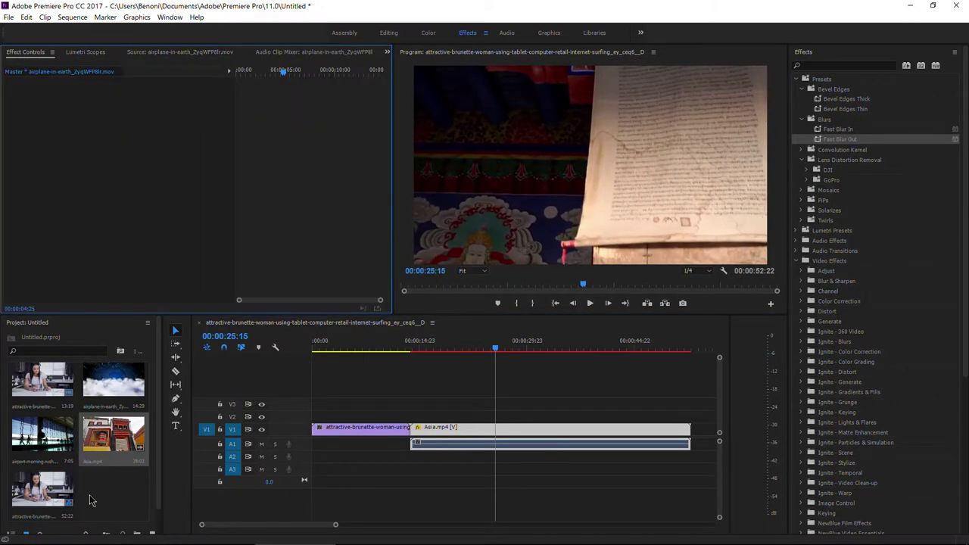
scroll(90, 500, "down", 1)
double_click(42, 409)
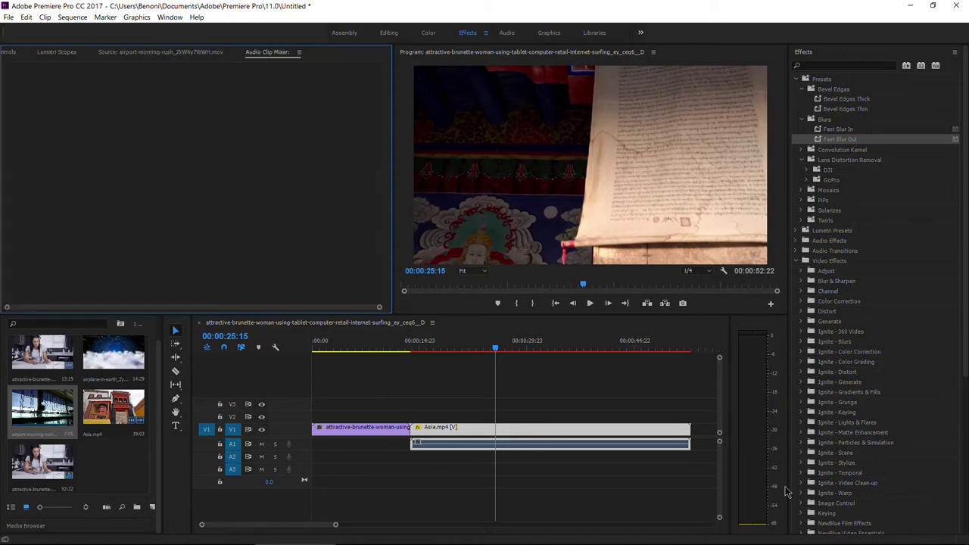
Expand the Generate video effects, look through the Ignite effect folders and try to apply an effect to the timeline
scroll(831, 276, "down", 4)
left_click(801, 266)
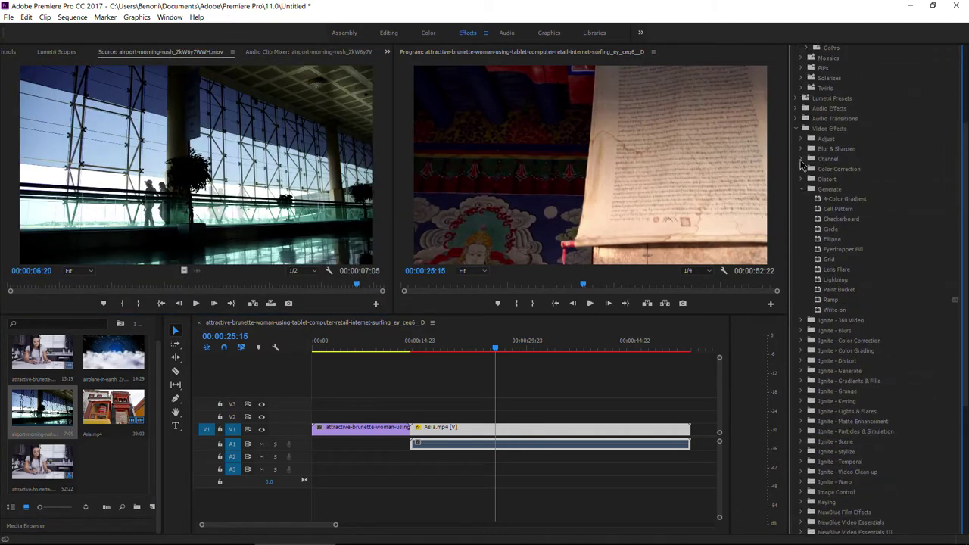
scroll(840, 217, "down", 3)
left_click_drag(833, 390, 706, 410)
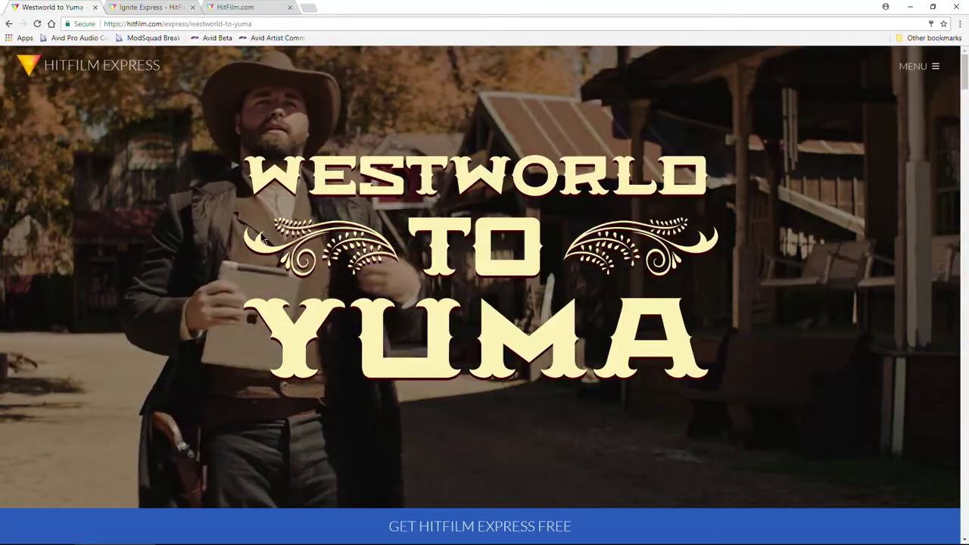
Return to the Westworld to Yuma page and review its iPad tracking, screen swap, sky replacement and shotgun impact tutorials
scroll(260, 234, "down", 8)
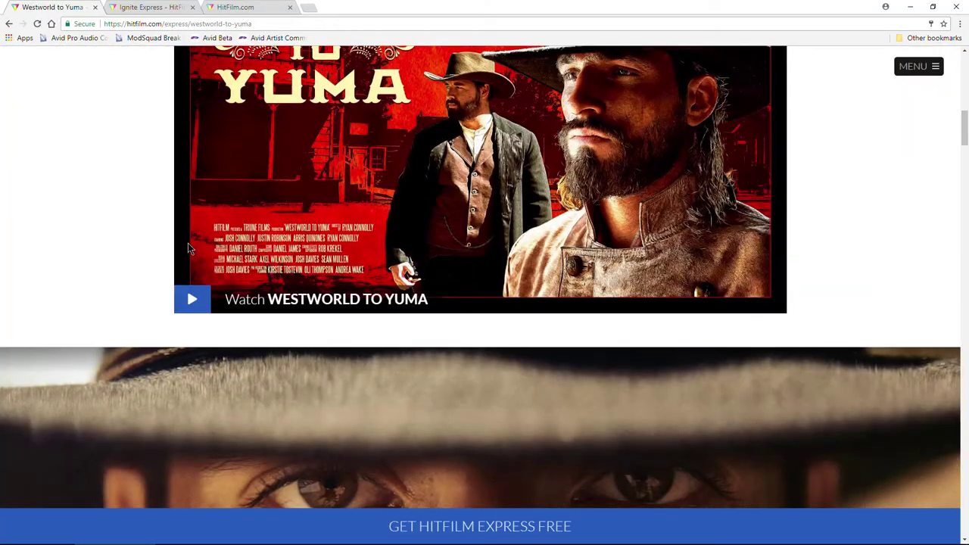
scroll(150, 222, "down", 15)
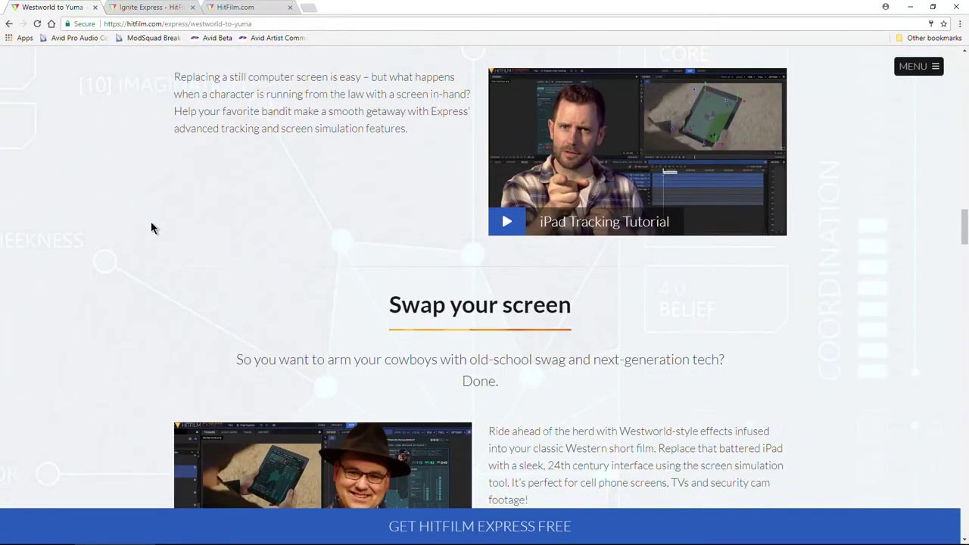
scroll(151, 228, "down", 3)
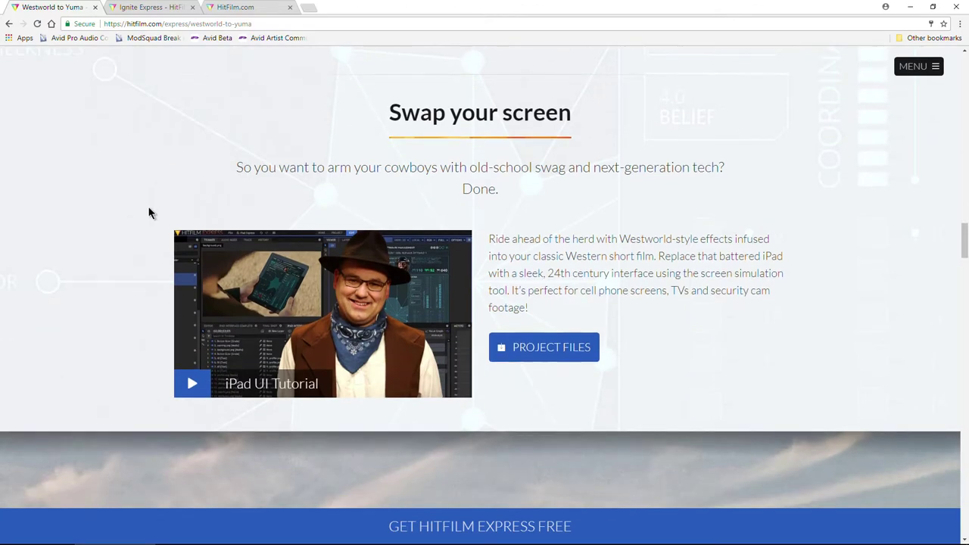
scroll(84, 217, "down", 8)
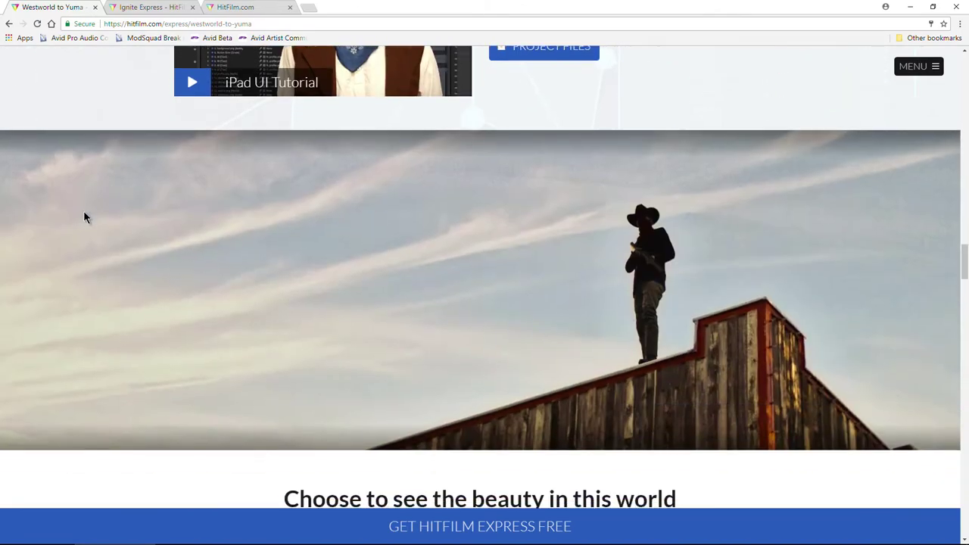
scroll(84, 217, "down", 6)
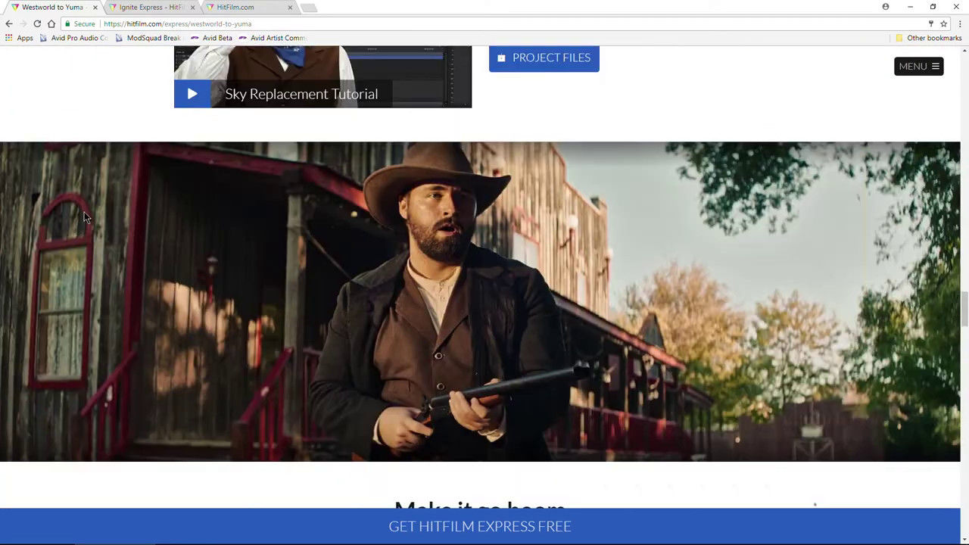
scroll(85, 217, "down", 3)
scroll(84, 217, "down", 4)
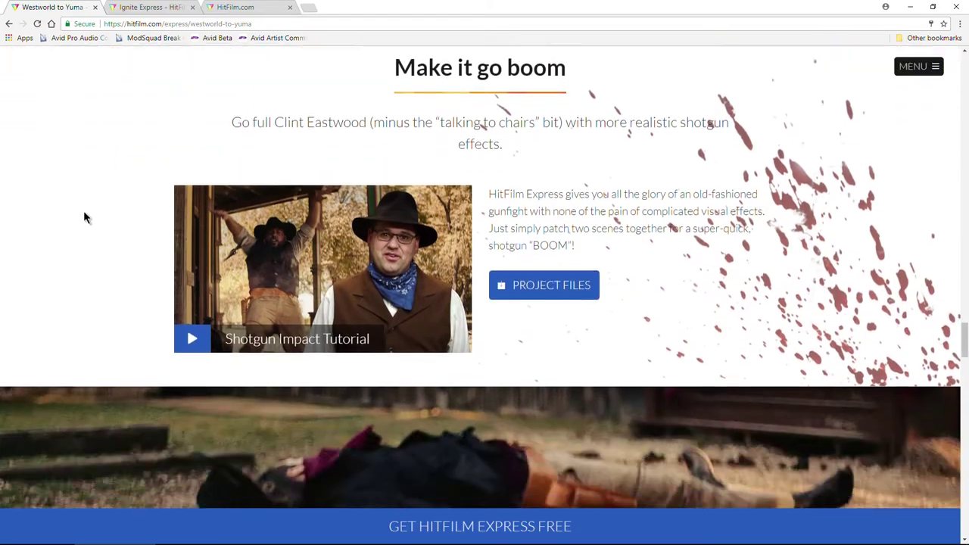
scroll(84, 216, "down", 10)
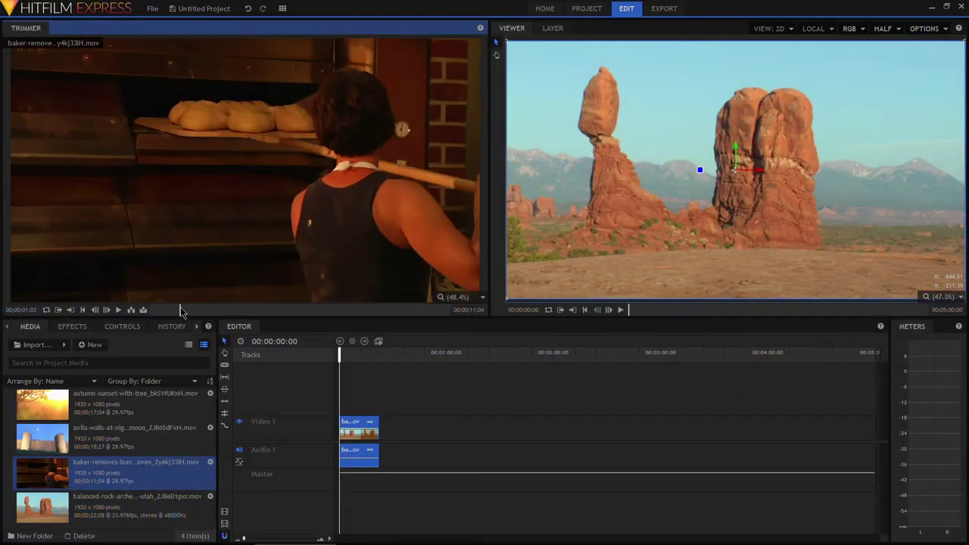
In HitFilm Express, add the baker clip after the balanced-rock clip on Video 1 and select it in the viewer
left_click_drag(182, 308, 383, 436)
left_click_drag(388, 354, 391, 356)
left_click(736, 168)
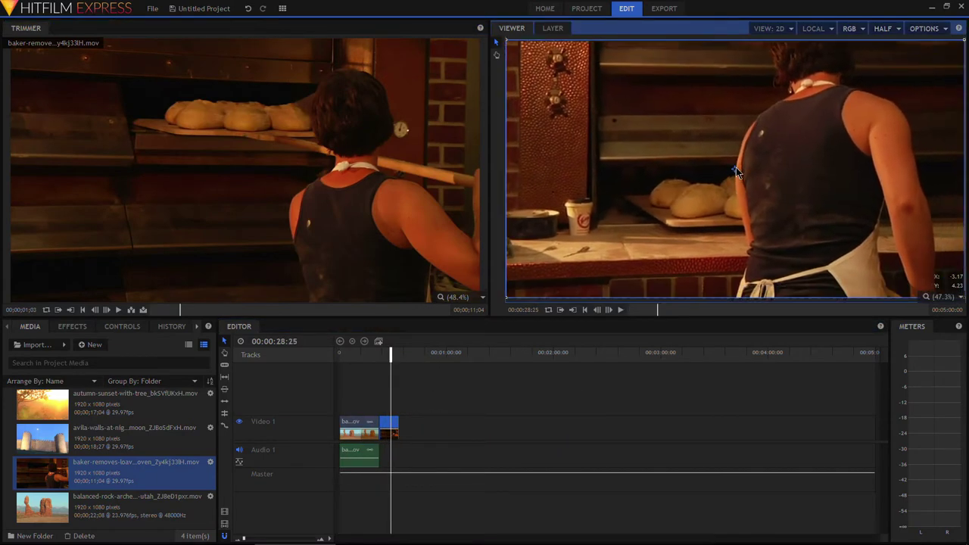
Expand the baker clip's Transform controls and rotate the clip counterclockwise about the Z axis
left_click(122, 327)
left_click(159, 386)
left_click(8, 398)
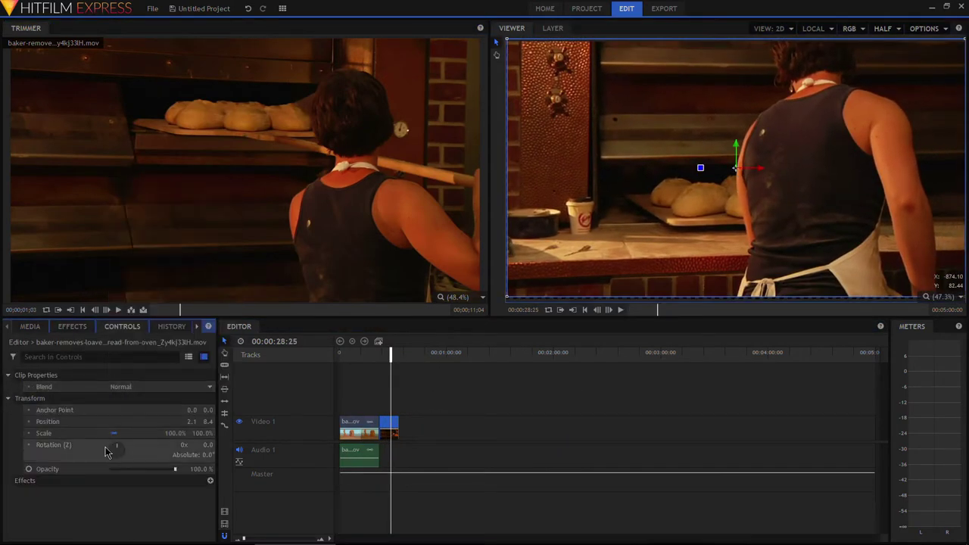
left_click_drag(113, 450, 111, 430)
Apply a halftone effect to the baker clip on the timeline and check the frame
left_click(72, 327)
left_click(9, 435)
left_click_drag(34, 443, 386, 426)
left_click_drag(391, 355, 390, 357)
Preview the balanced-rock, avila-walls and autumn-sunset media clips in the Trimmer
left_click(32, 327)
left_click(46, 506)
left_click(46, 437)
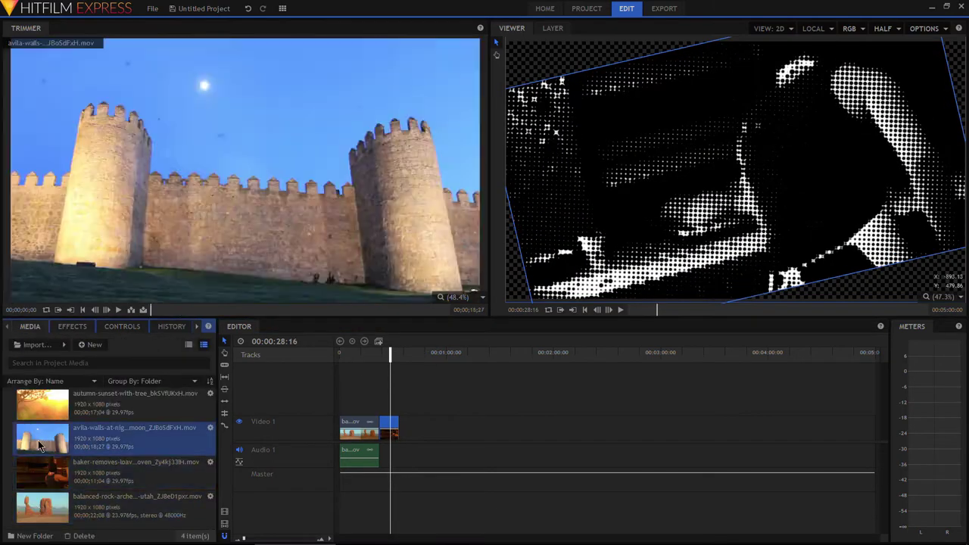
left_click(45, 403)
left_click_drag(333, 227, 711, 174)
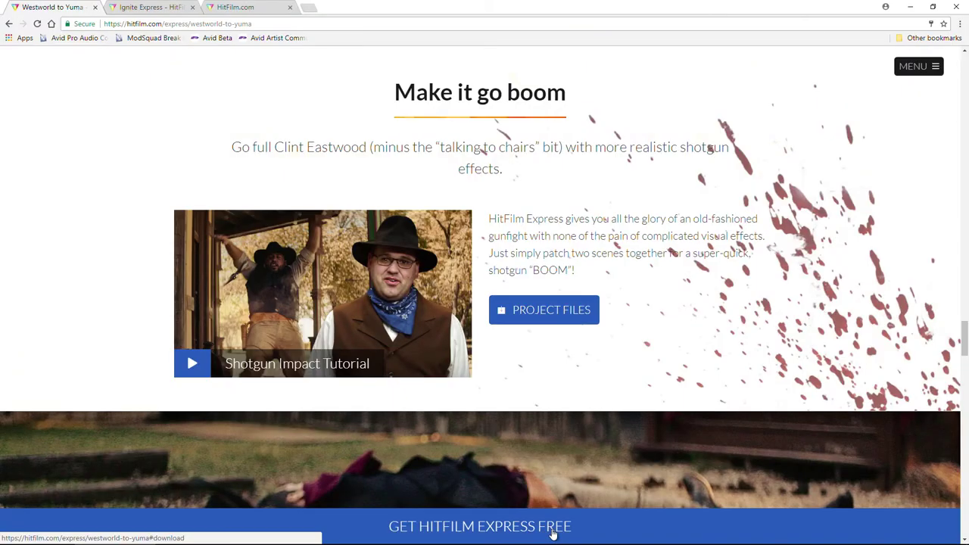
Return to the browser and revisit the Ignite Express installer page and the product page's Keying Tools and Cinematic Color sections
left_click(146, 7)
scroll(648, 210, "down", 1)
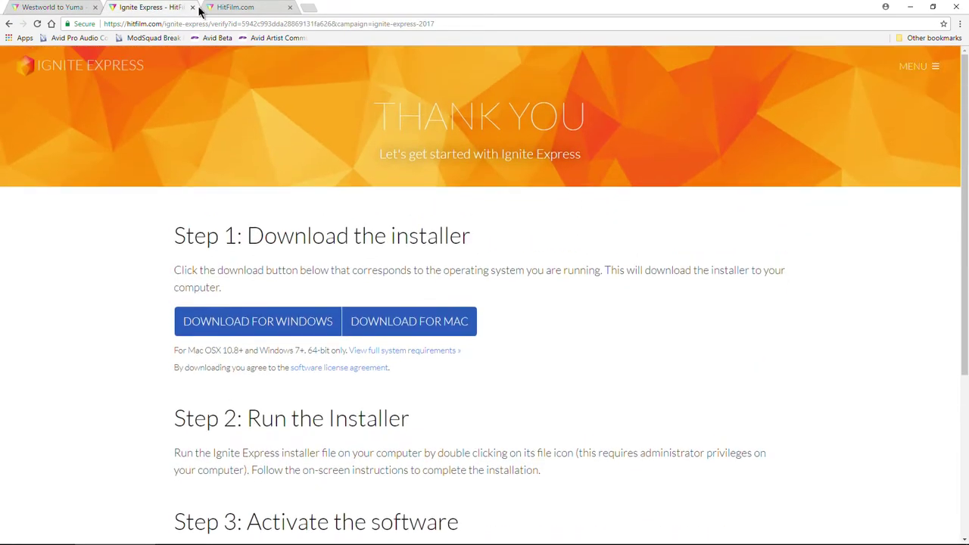
left_click(235, 7)
scroll(157, 194, "up", 15)
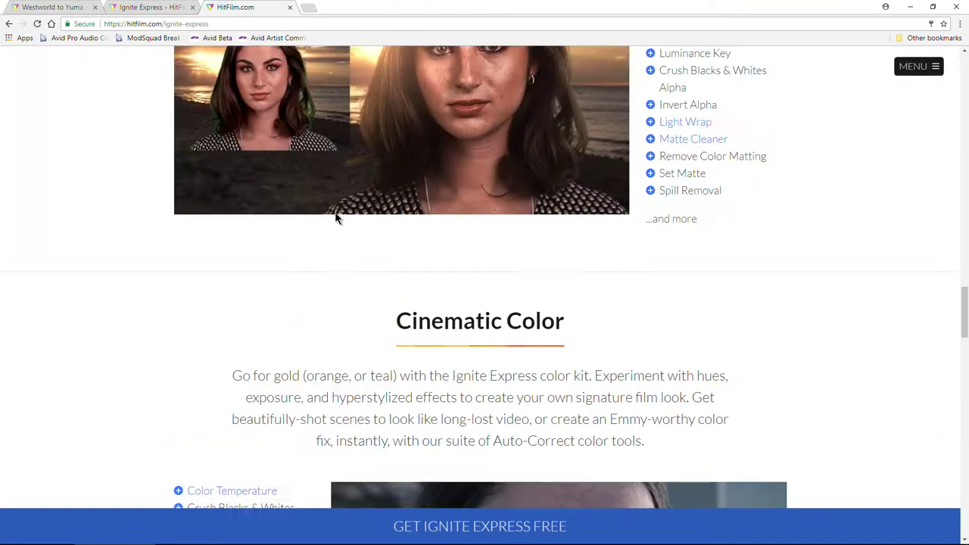
scroll(336, 215, "down", 4)
Review the four installation steps on the Ignite Express download page, highlighting the sign-in instruction under Step 3
left_click(170, 7)
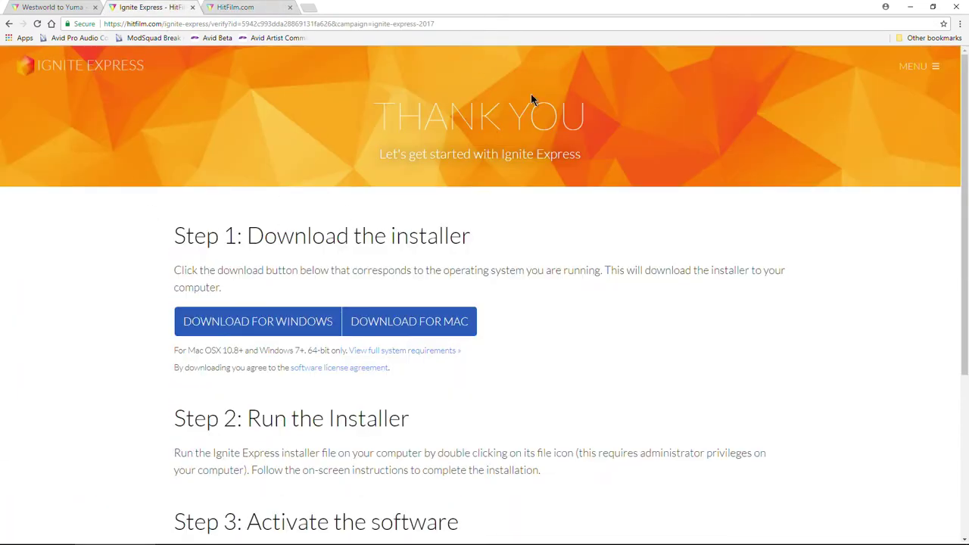
scroll(658, 253, "down", 3)
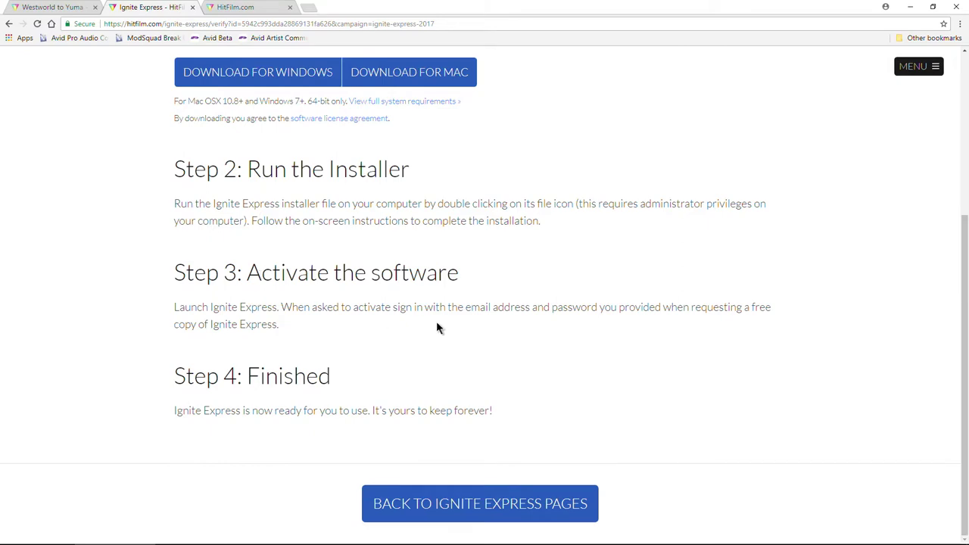
left_click_drag(402, 308, 590, 310)
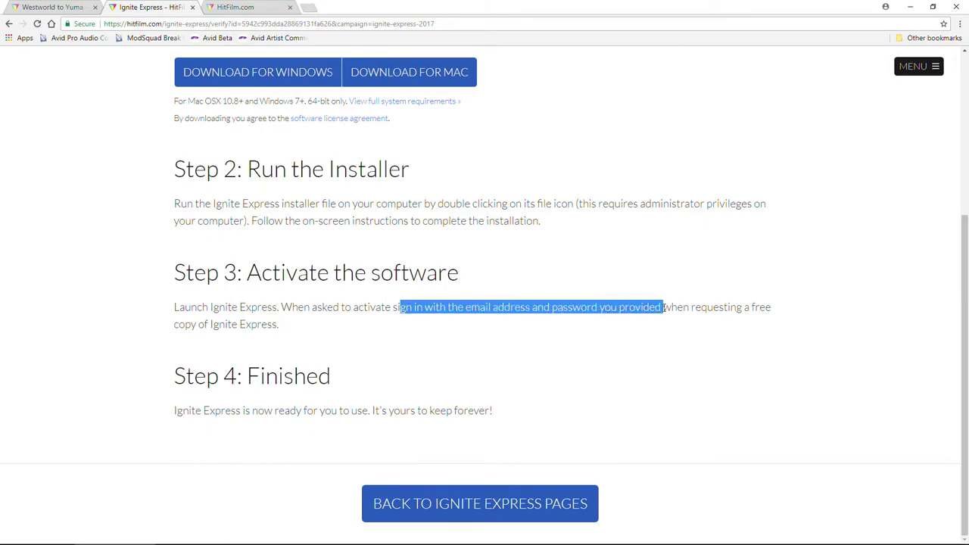
scroll(579, 142, "up", 2)
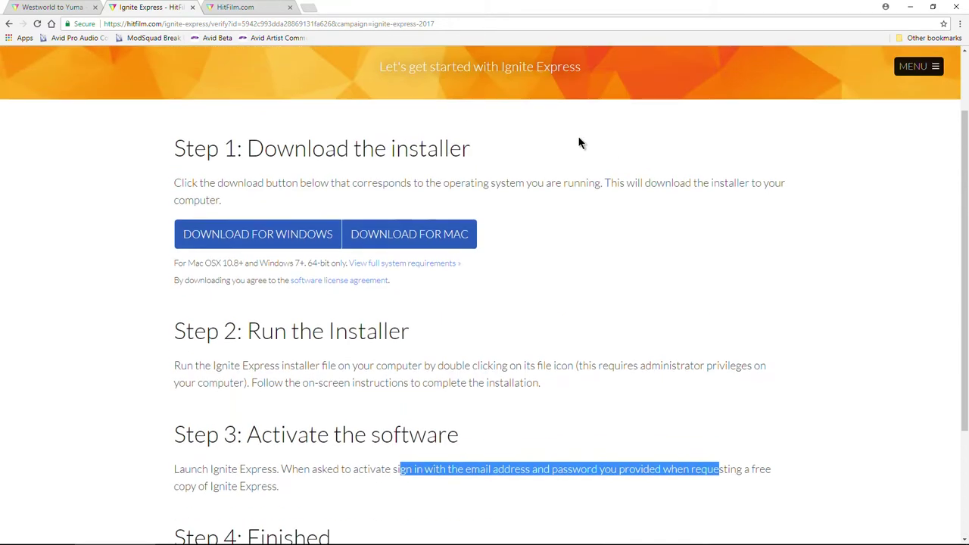
Open the free Ignite Express download form from the product page
left_click(207, 8)
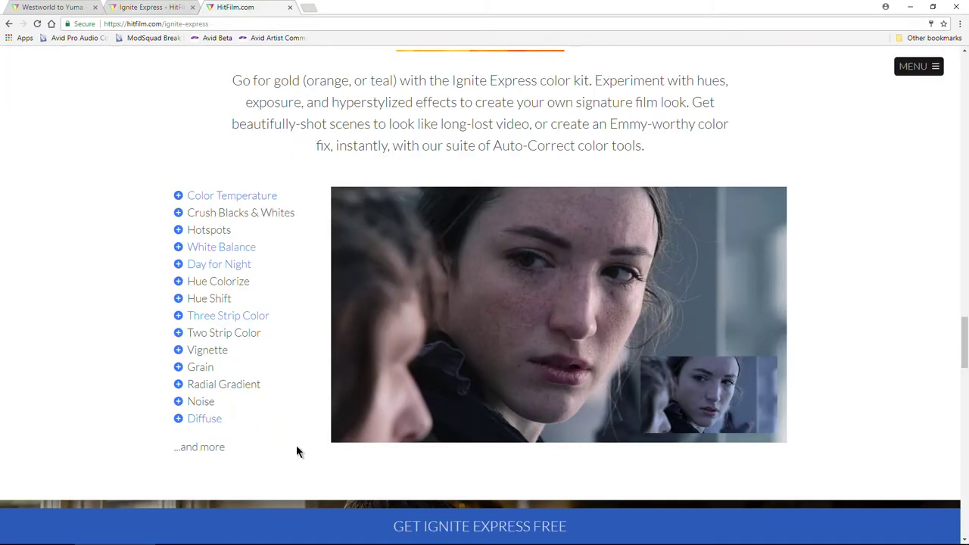
left_click(490, 528)
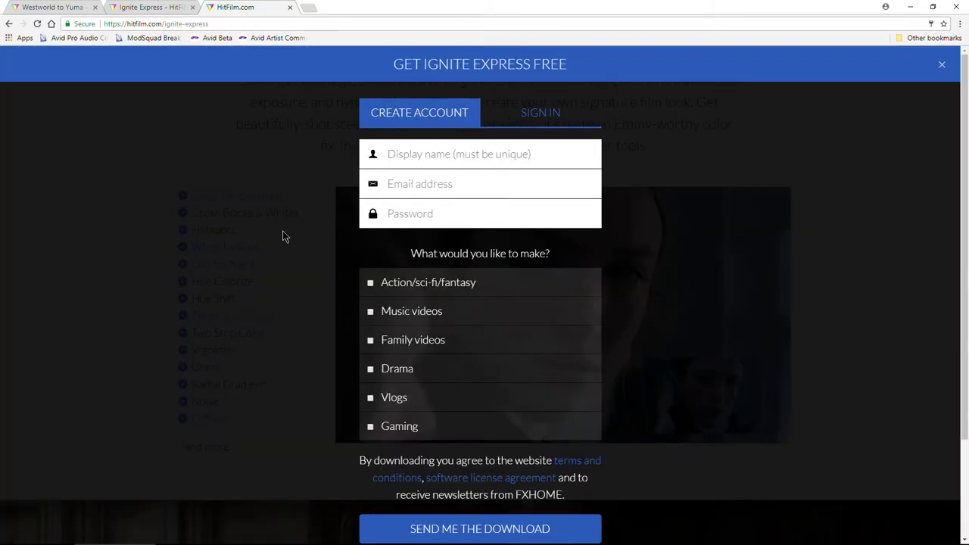
Close the download form's browser tab and review the installation steps and the supported host applications on the Ignite Express product page
left_click(290, 8)
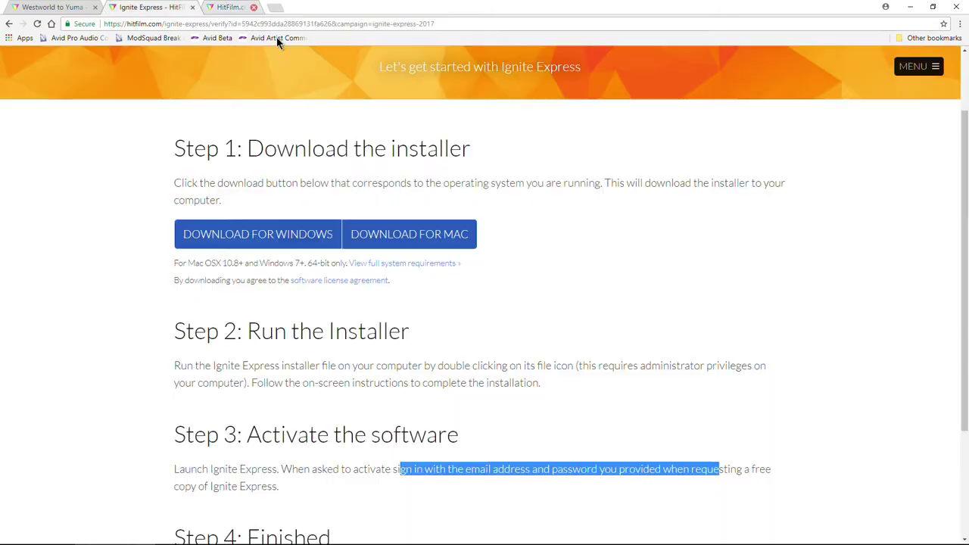
scroll(278, 104, "down", 1)
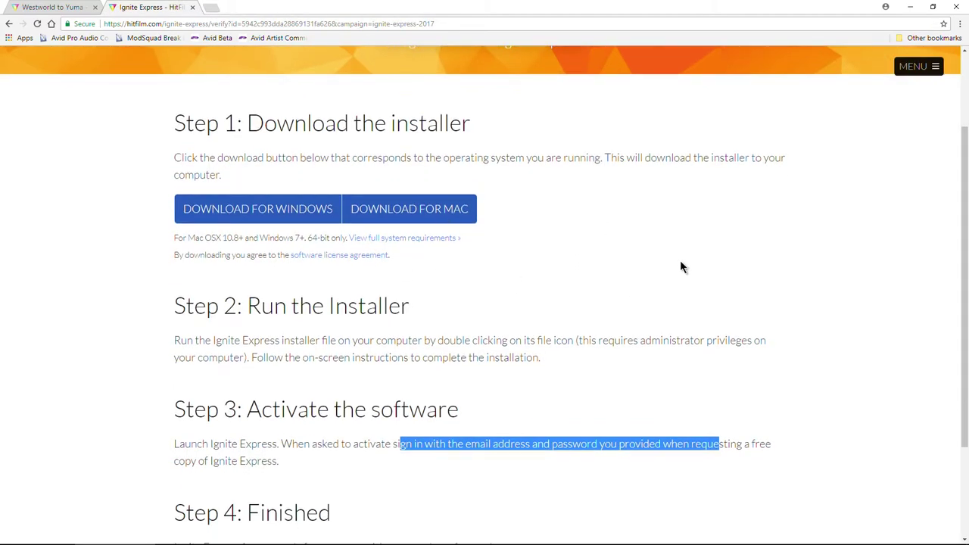
scroll(680, 260, "up", 2)
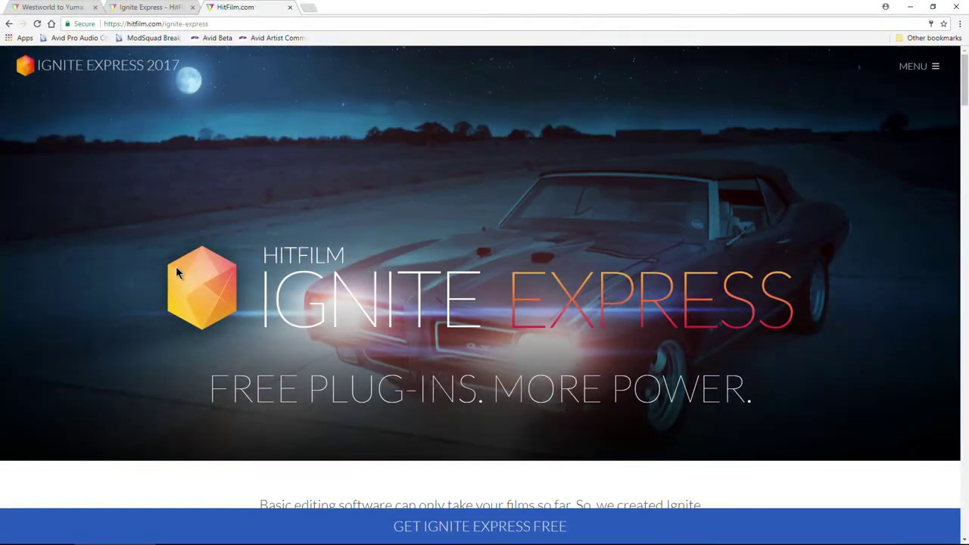
scroll(167, 276, "down", 4)
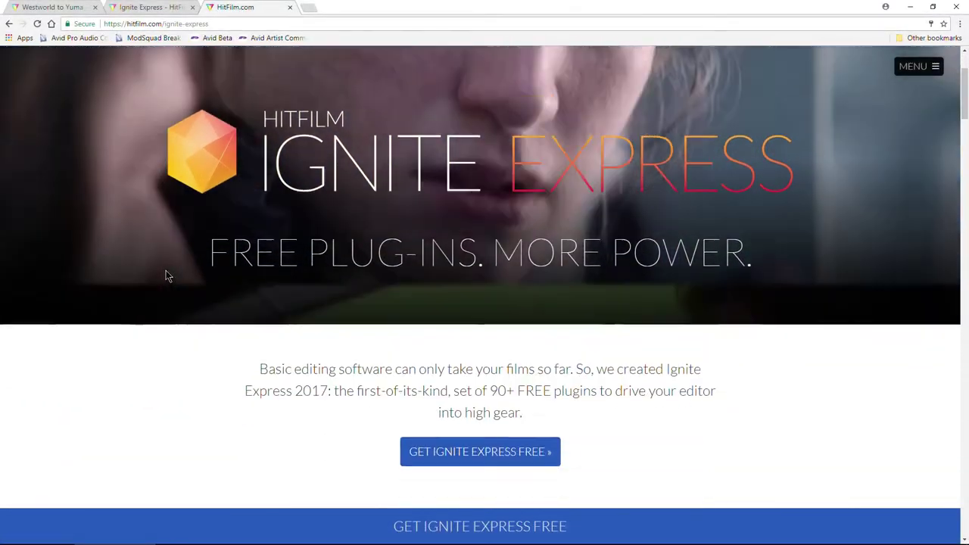
scroll(91, 237, "down", 3)
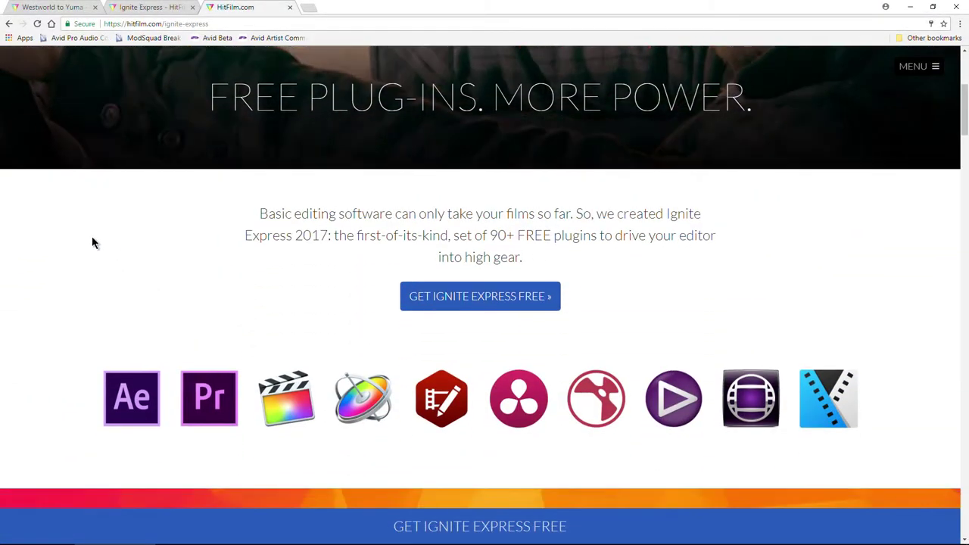
scroll(91, 237, "up", 6)
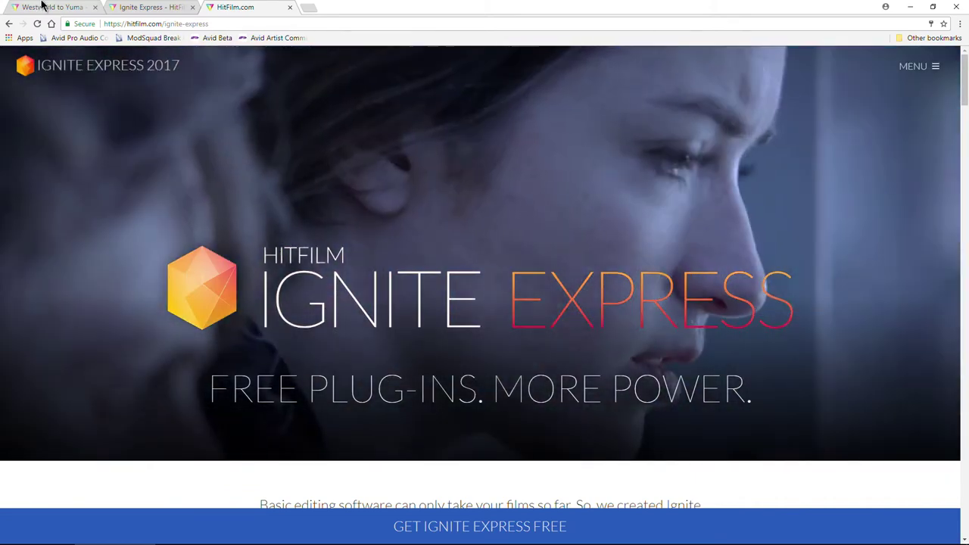
Check the Make it go boom section of the Westworld to Yuma page and review the plugin lists on the Ignite Express product page
left_click(45, 7)
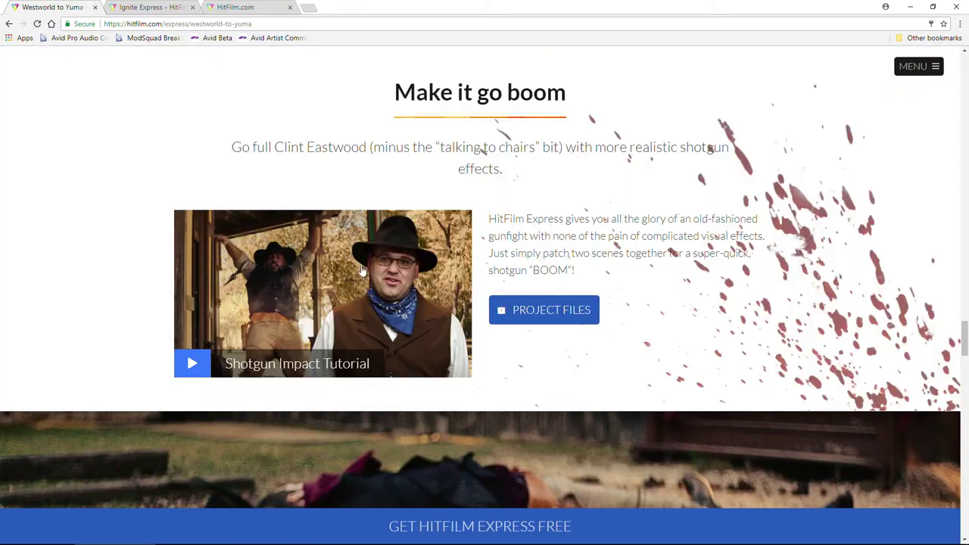
scroll(336, 296, "up", 1)
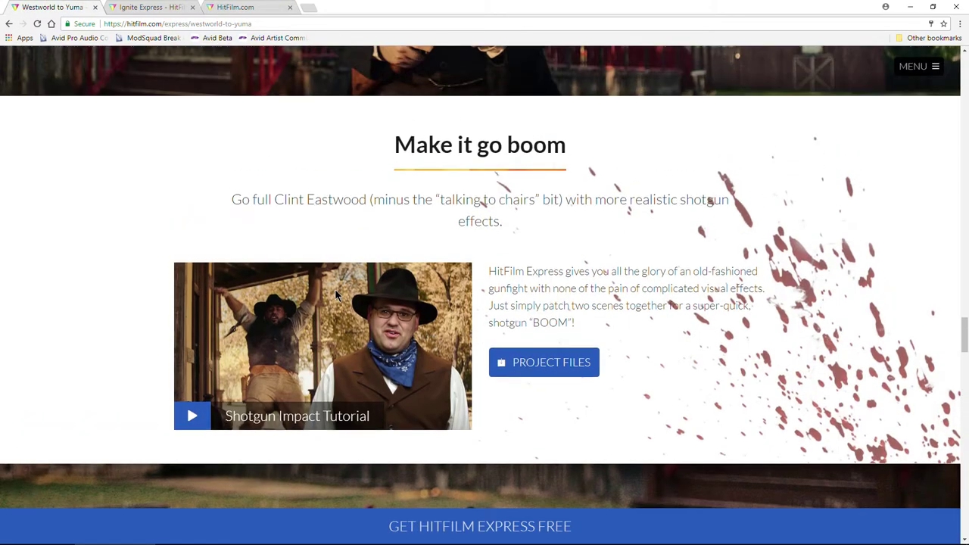
left_click(248, 9)
scroll(290, 279, "down", 3)
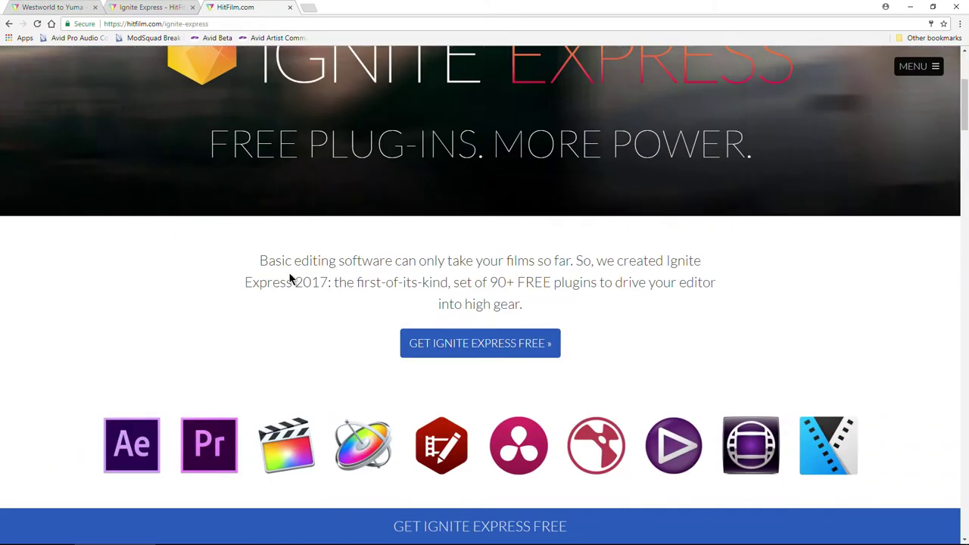
scroll(290, 279, "down", 10)
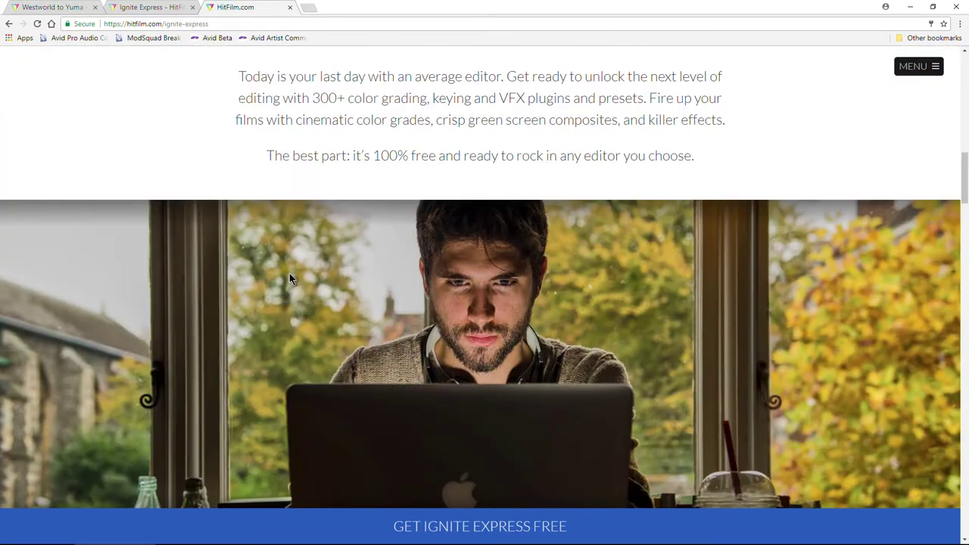
scroll(289, 279, "down", 13)
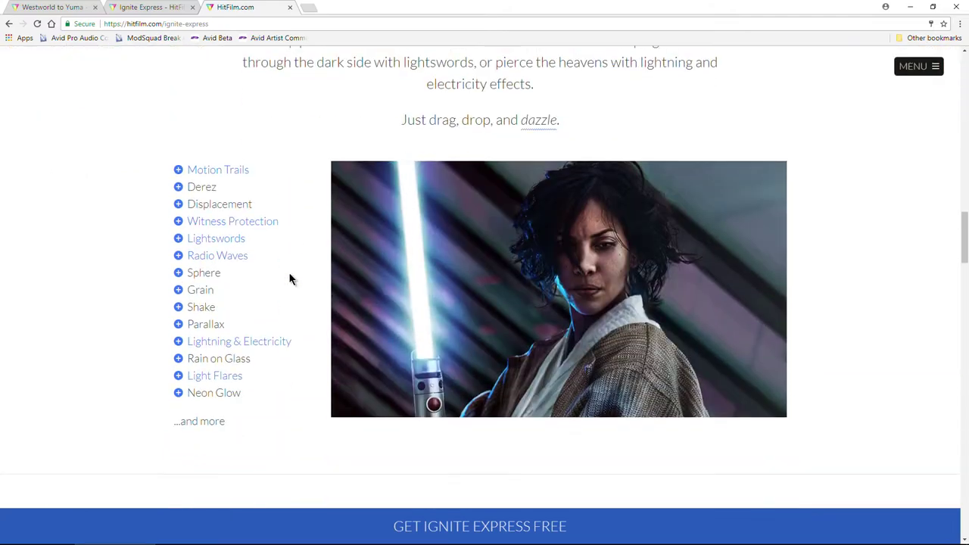
scroll(289, 273, "down", 17)
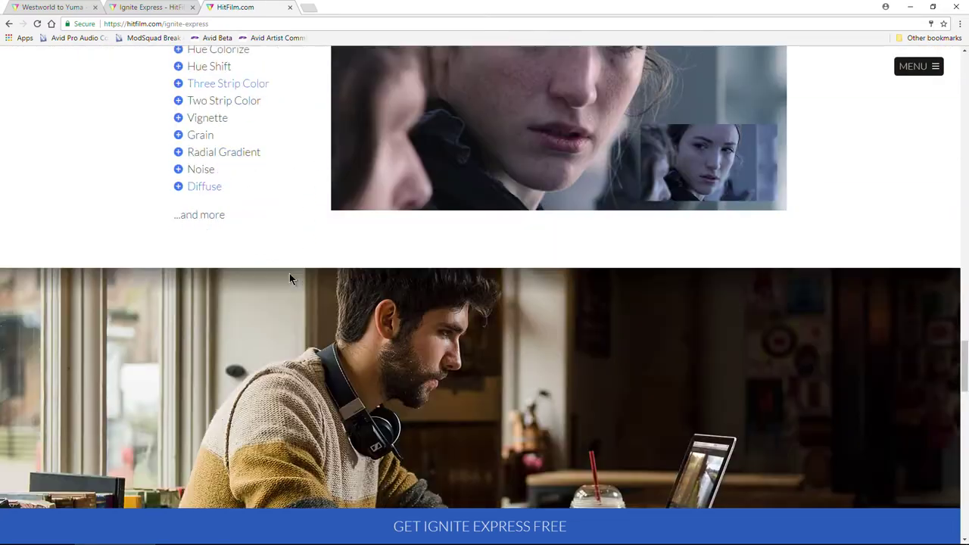
scroll(288, 272, "down", 10)
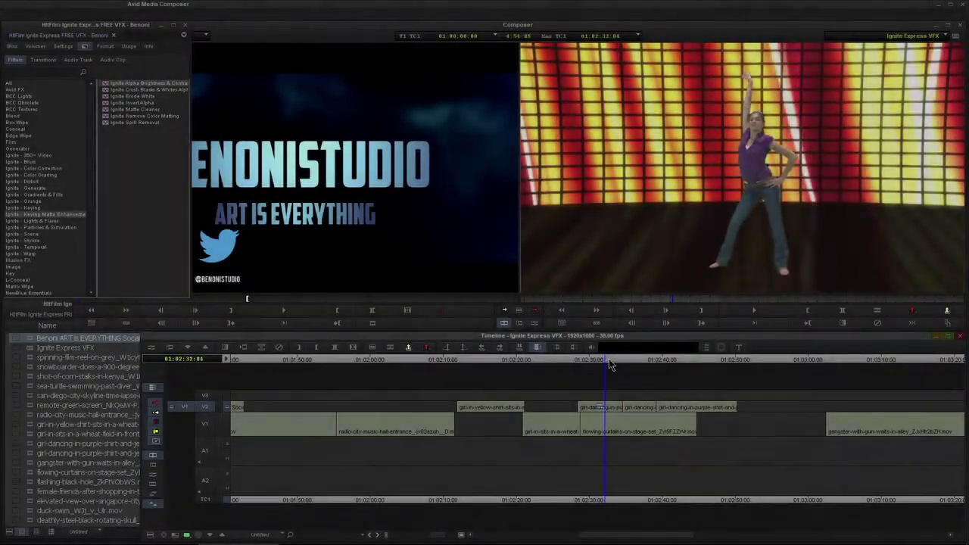
Switch to Media Composer and preview the dancing-girl green-screen clips on V2 of the Ignite Express VFX sequence
left_click_drag(615, 361, 667, 359)
left_click_drag(440, 533, 413, 535)
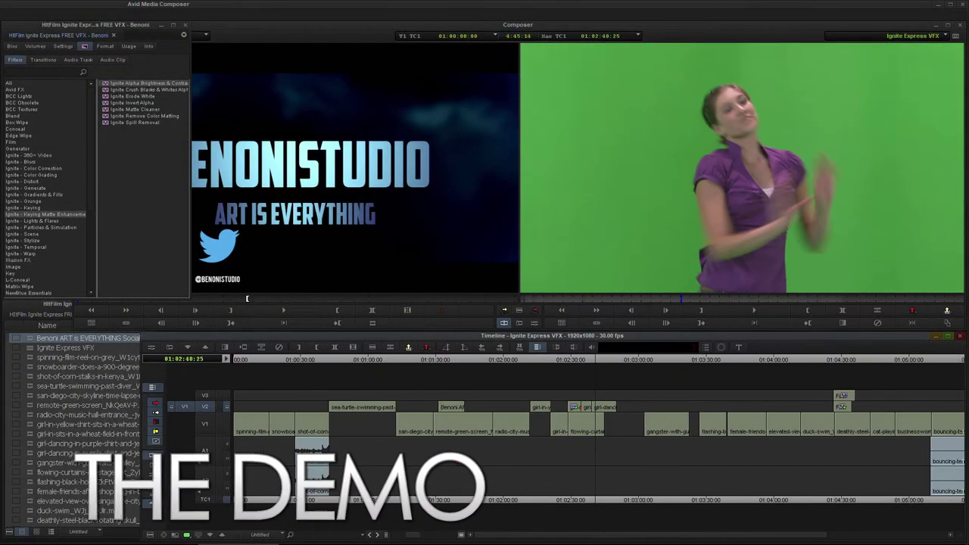
left_click(578, 361)
left_click(577, 363)
left_click(581, 406)
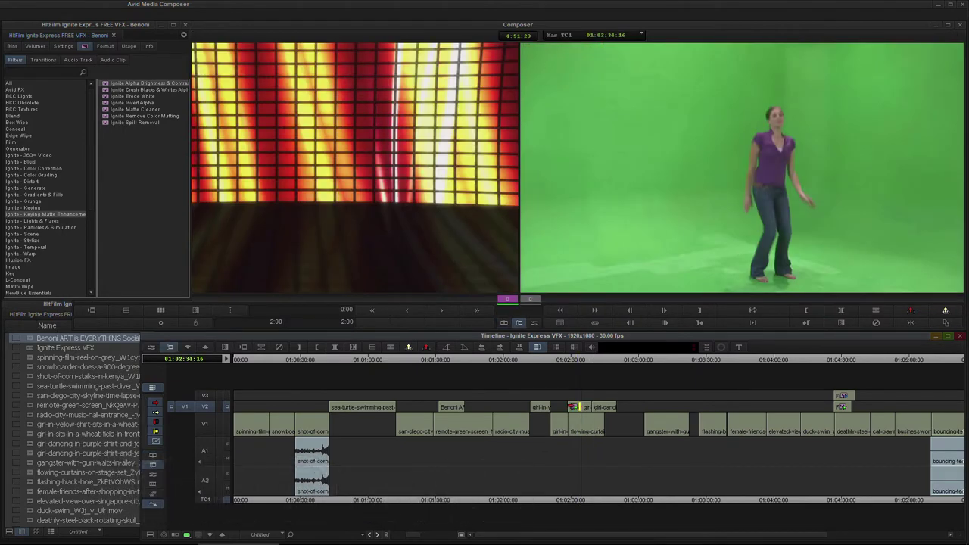
left_click(581, 361)
Return the playhead to 01:00:02:00 near the start of the sequence and zoom the timeline out
left_click_drag(558, 367, 338, 371)
left_click_drag(260, 380, 237, 380)
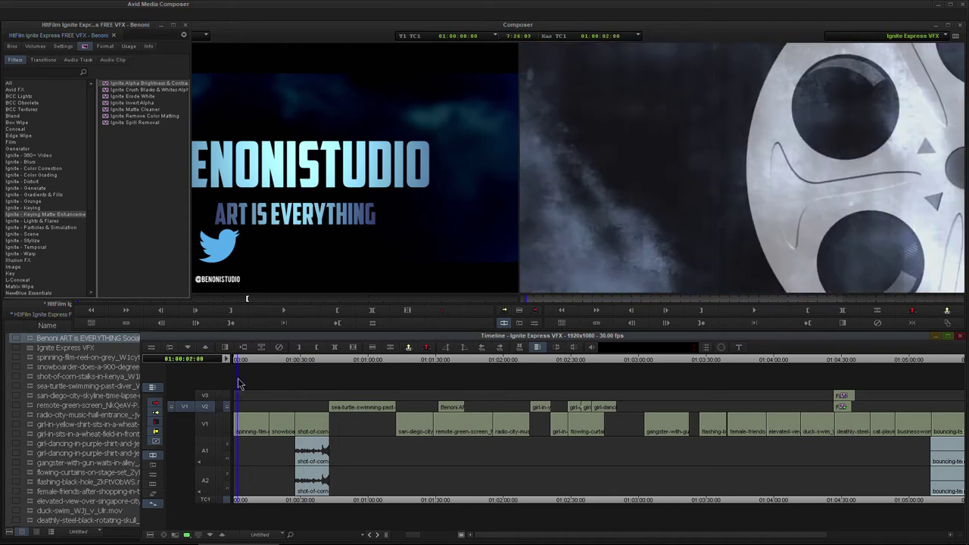
left_click_drag(420, 541, 386, 537)
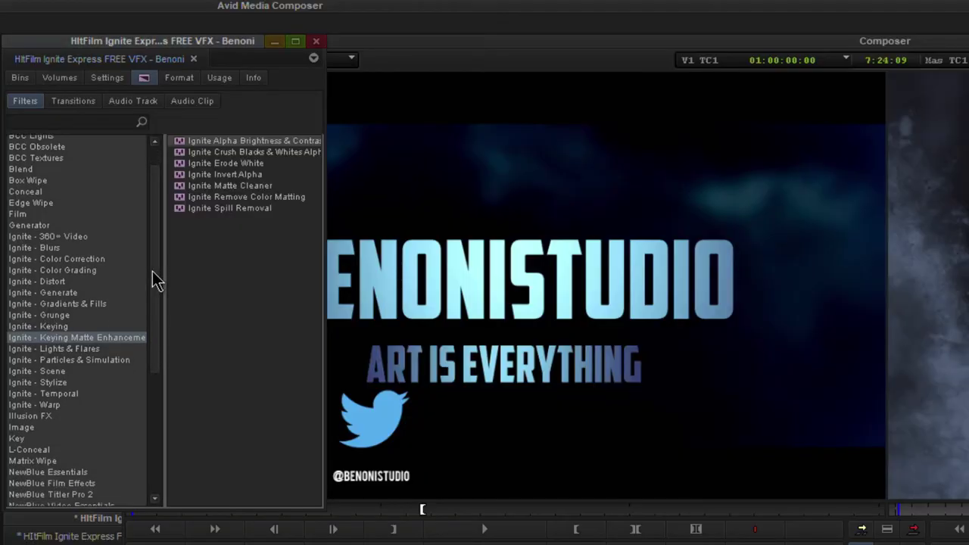
Browse the Ignite filter categories from 360° Video through Blurs, Color Correction, Color Grading and Distort in the effect palette
scroll(92, 167, "down", 2)
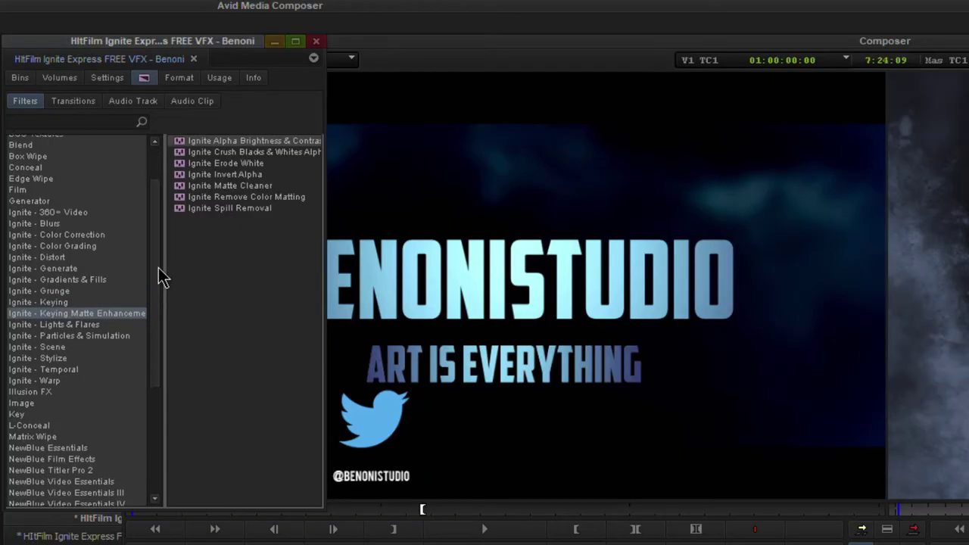
scroll(92, 168, "up", 2)
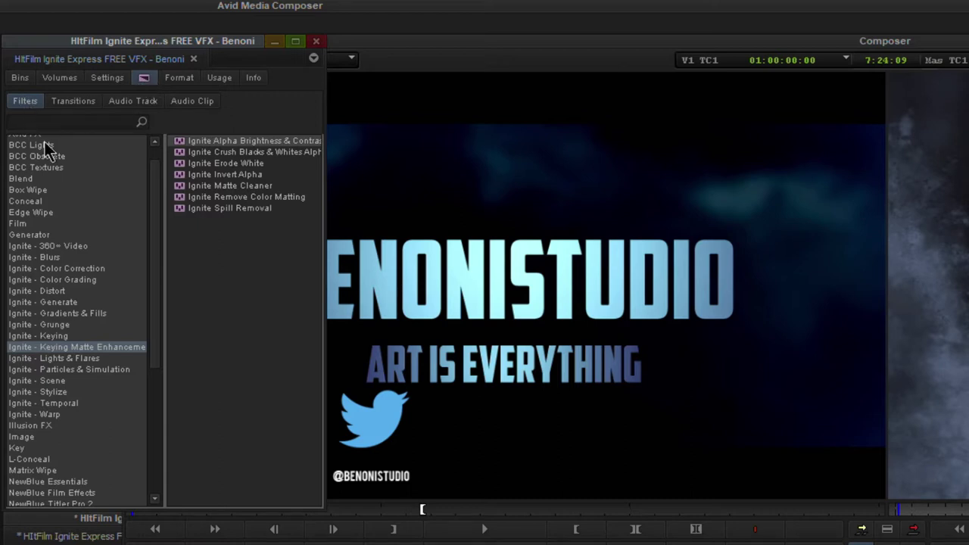
left_click(26, 248)
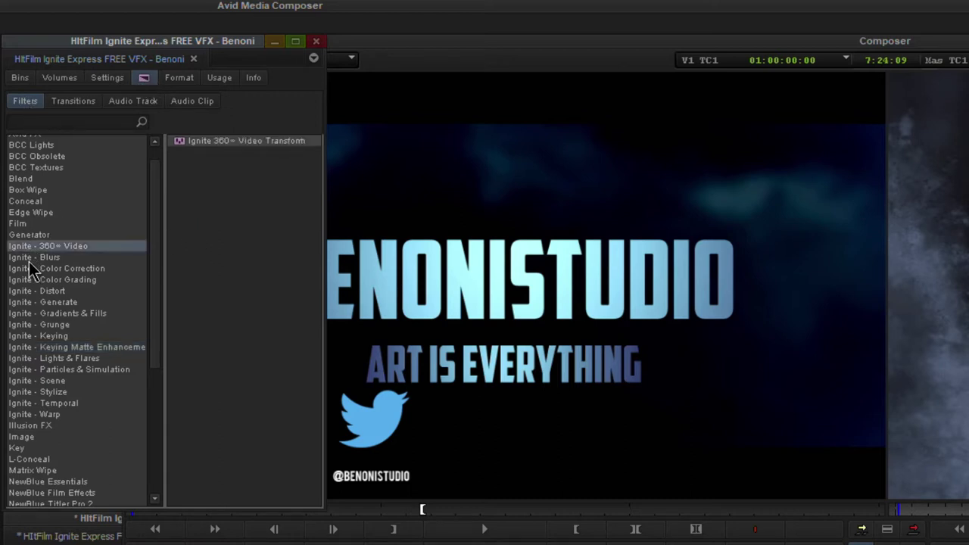
left_click(28, 259)
left_click(25, 269)
left_click(31, 280)
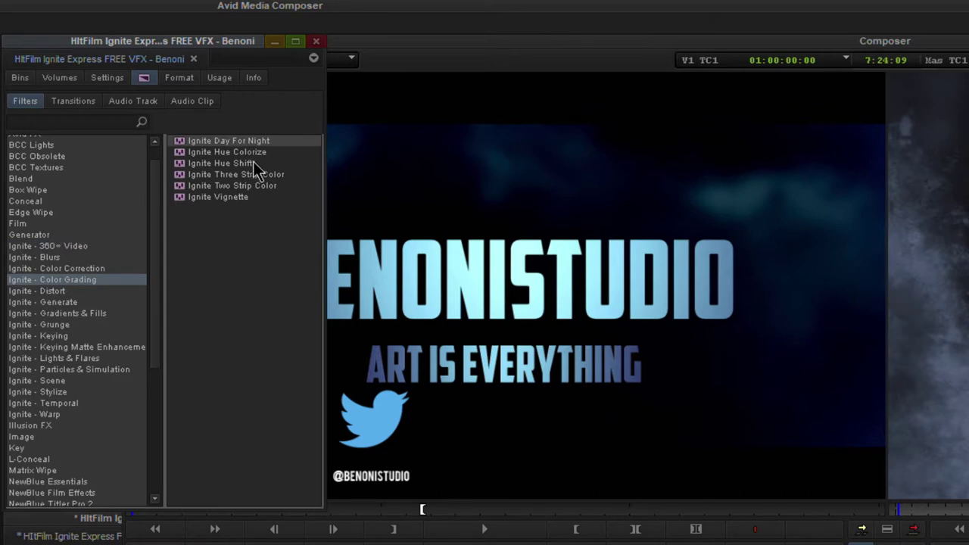
left_click(250, 163)
left_click(59, 296)
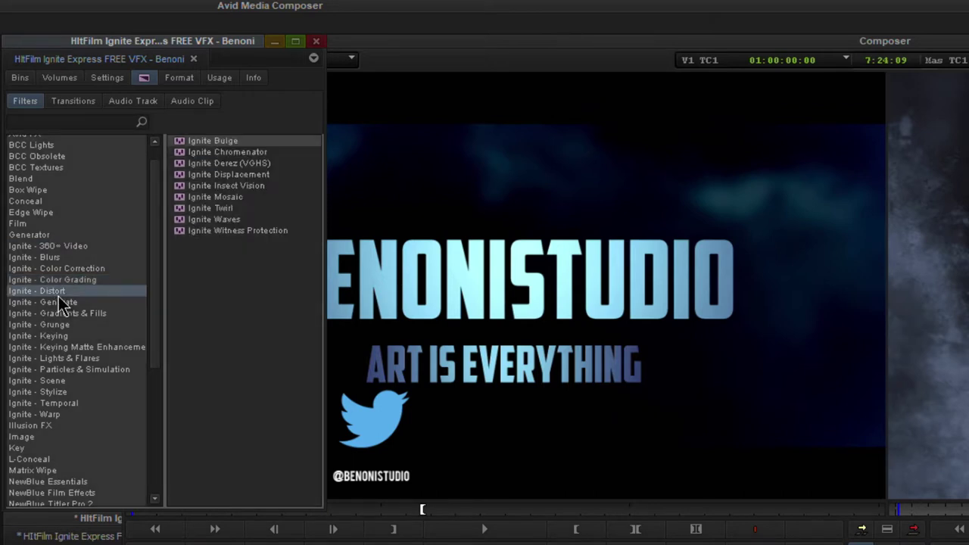
Go through the Ignite filter categories again from Blurs to Keying Matte Enhancement, including Generate, Gradients & Fills, Grunge and Keying
left_click(61, 259)
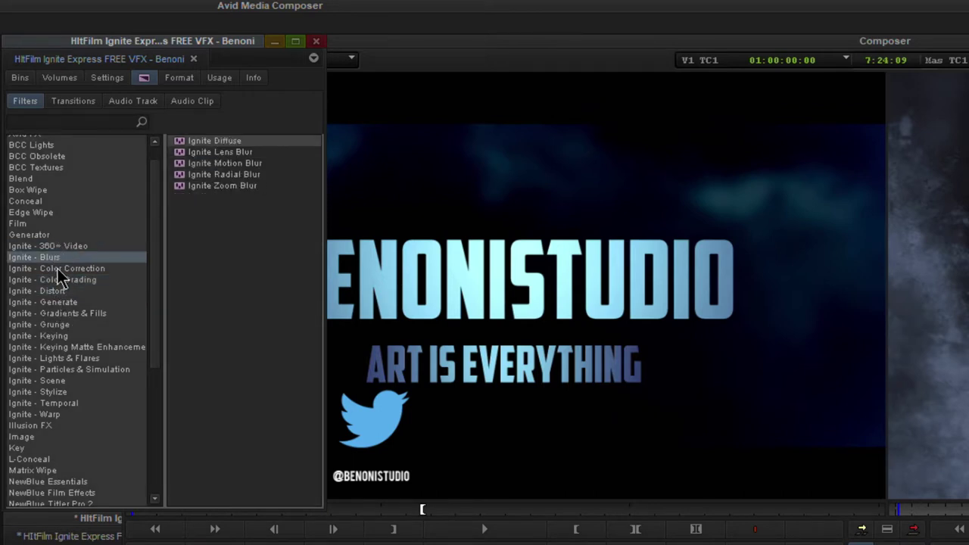
left_click(59, 269)
left_click(82, 282)
left_click(63, 293)
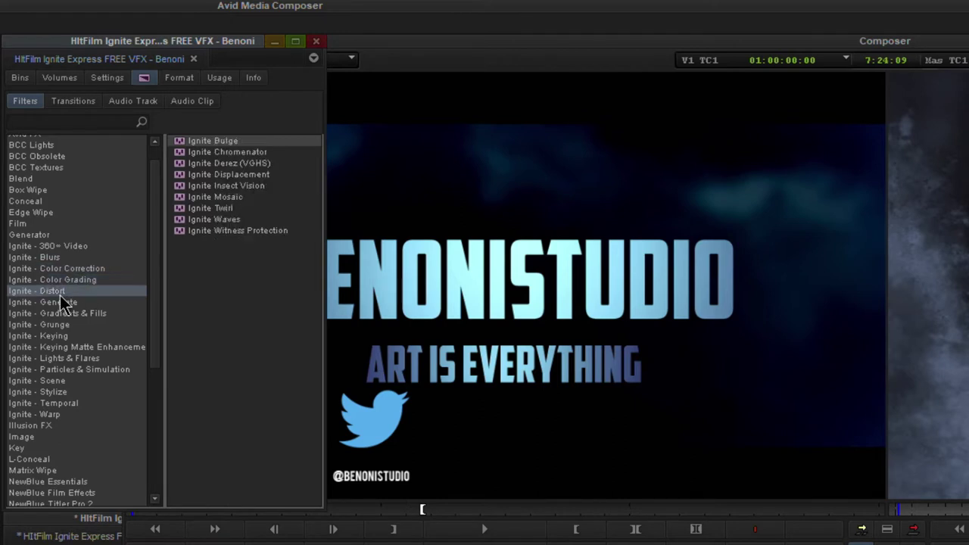
left_click(68, 305)
left_click(87, 315)
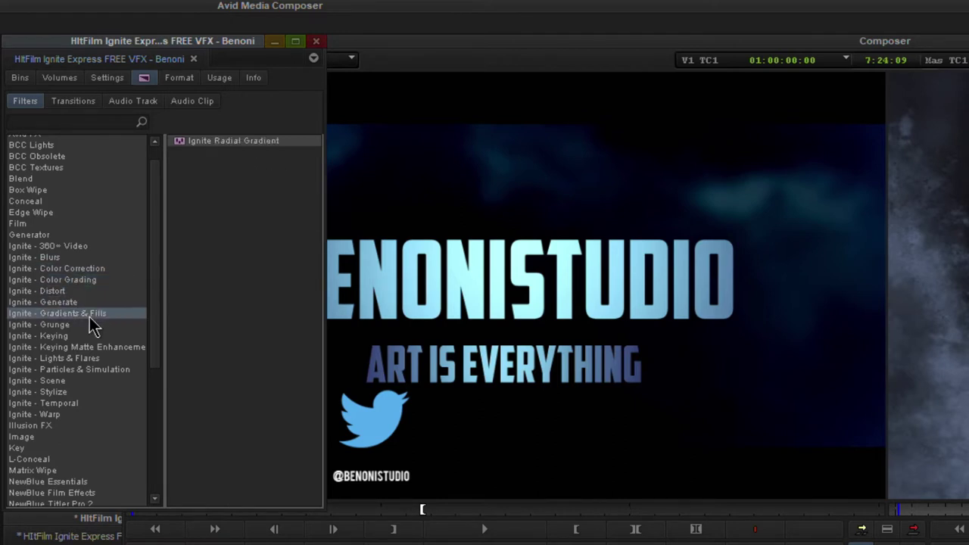
left_click(66, 327)
left_click(68, 336)
left_click(88, 348)
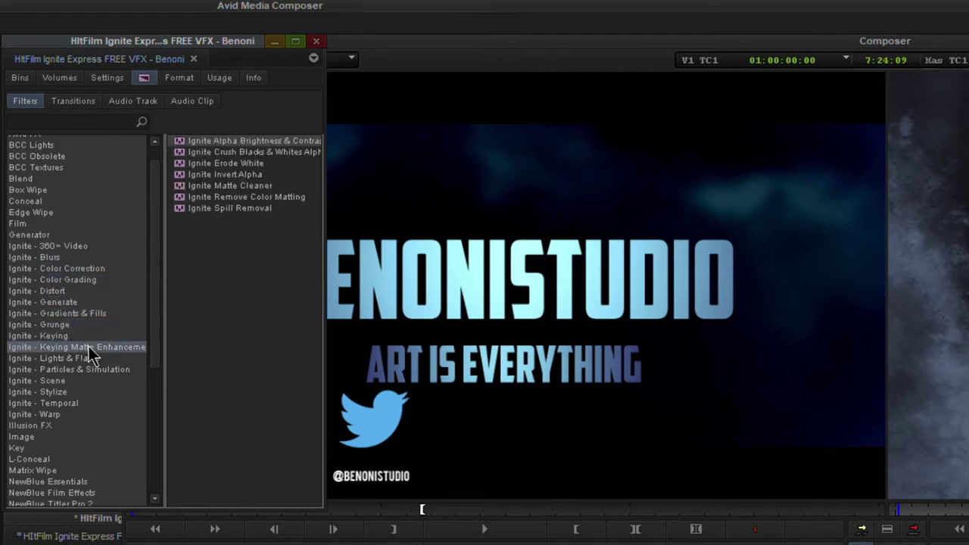
Examine the filters in the Ignite Lights & Flares, Particles & Simulation, Scene, Stylize, Temporal and Warp categories
left_click(85, 361)
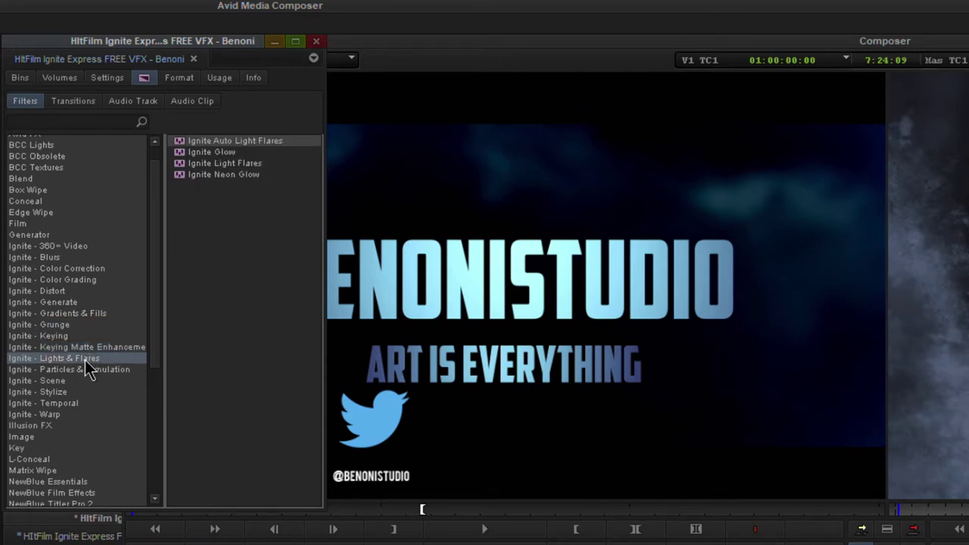
left_click(114, 371)
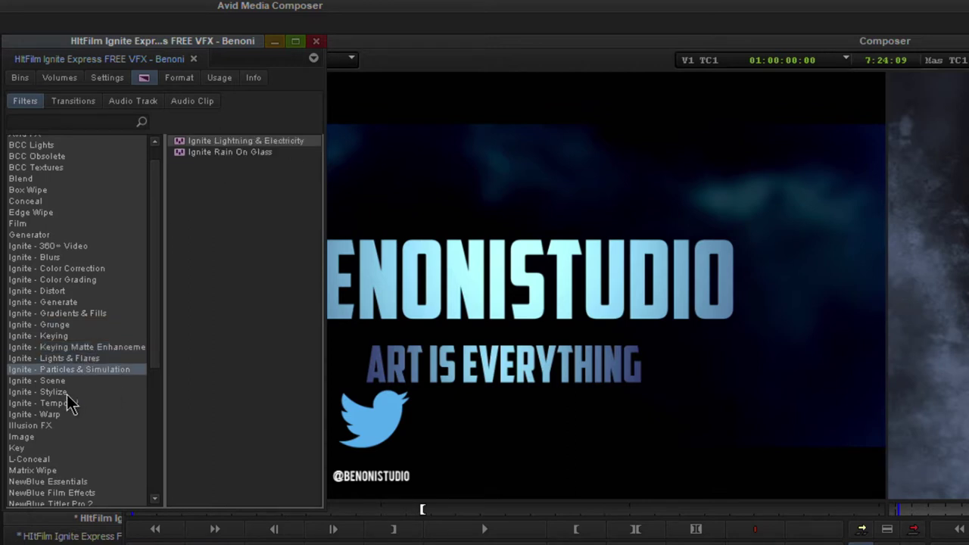
left_click(56, 383)
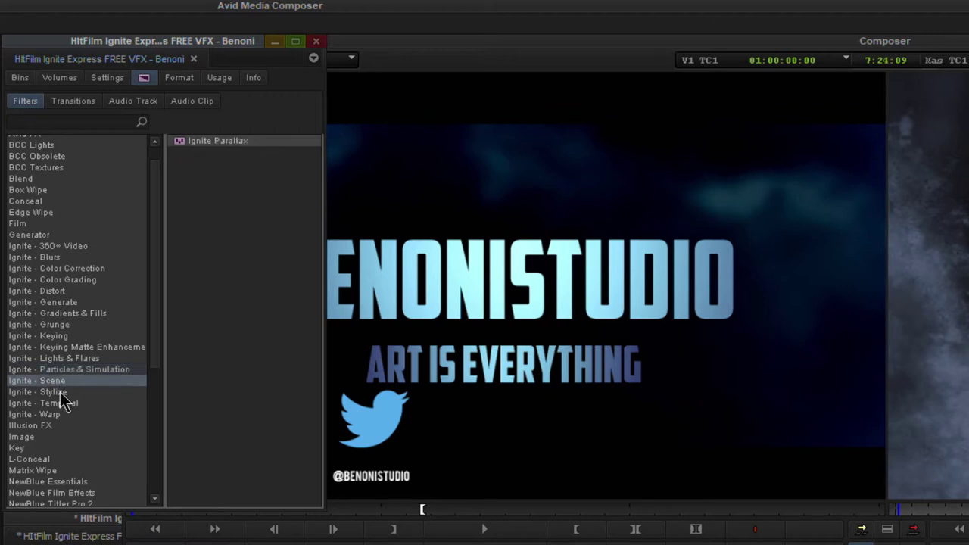
left_click(64, 394)
left_click(70, 405)
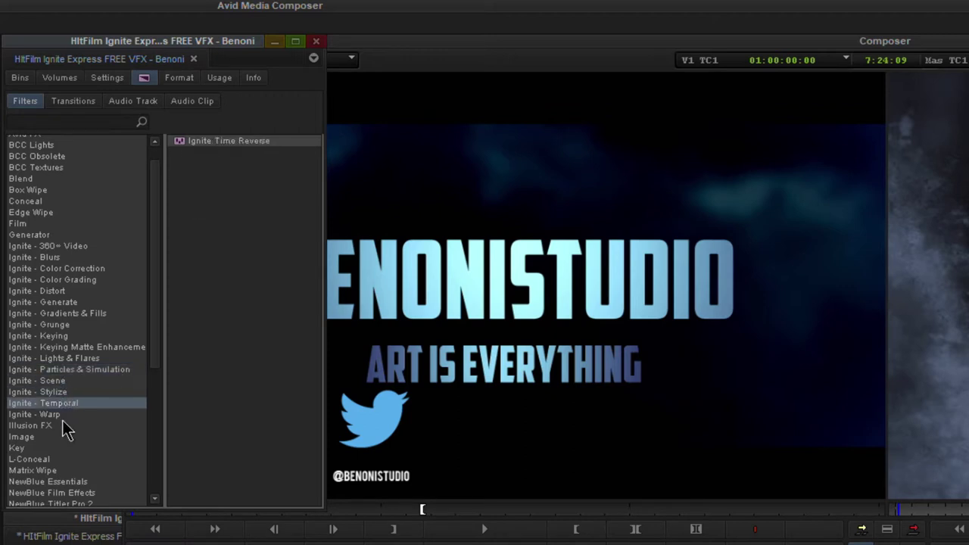
left_click(54, 416)
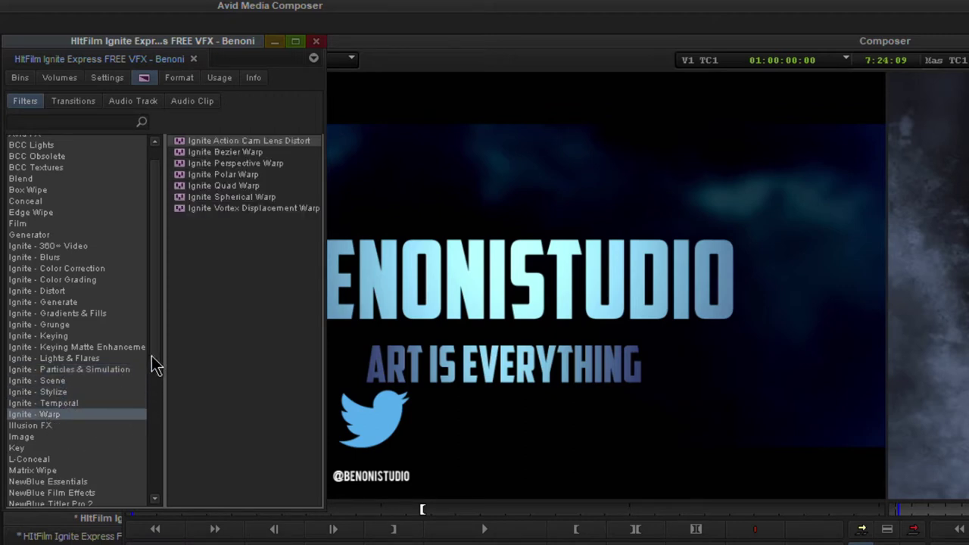
Apply Ignite 360° Video Transform to the snowboarder clip on V1
left_click_drag(152, 356, 161, 211)
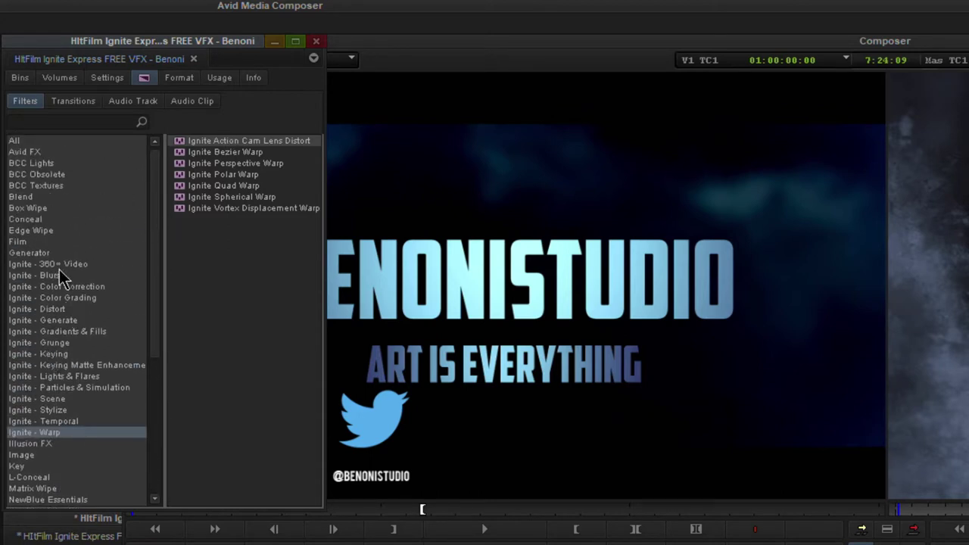
left_click(59, 264)
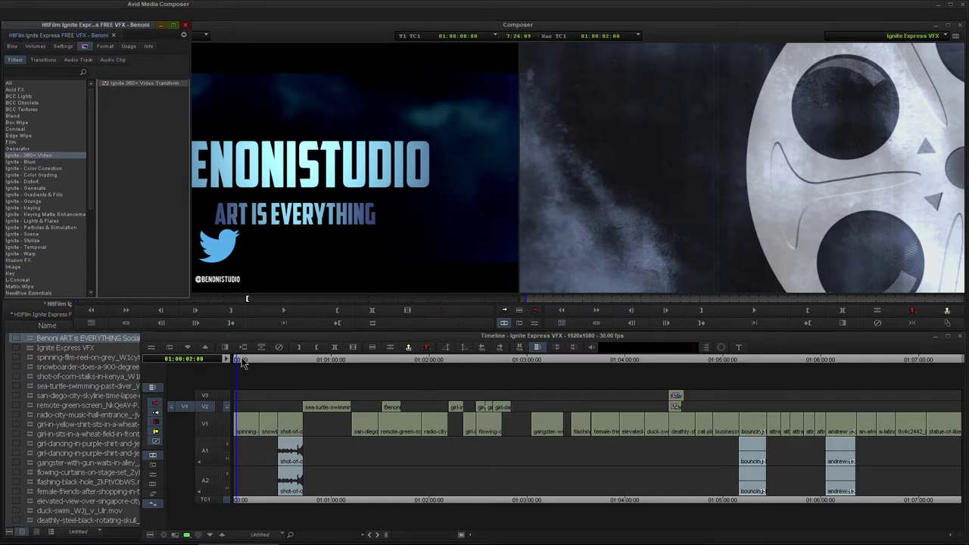
left_click_drag(243, 362, 265, 362)
left_click_drag(395, 537, 436, 535)
left_click_drag(383, 359, 362, 359)
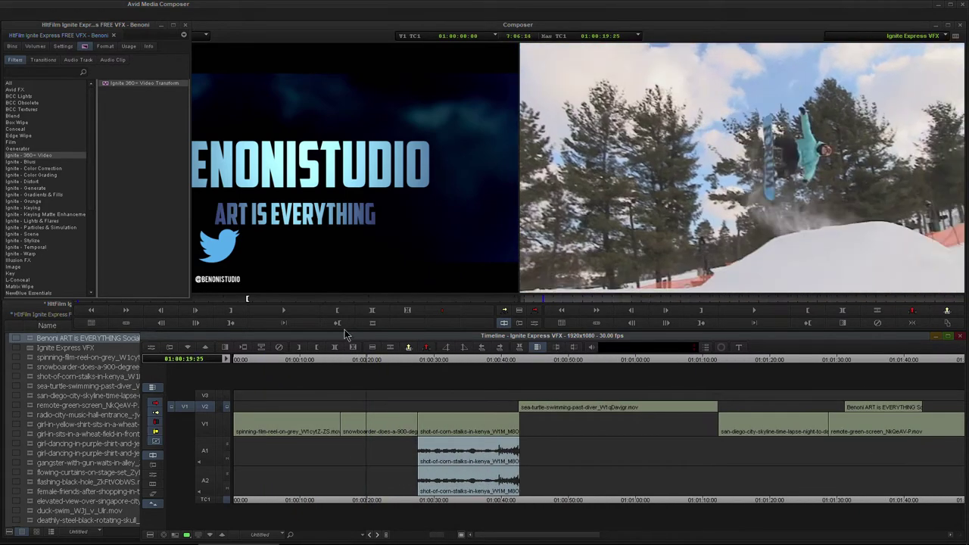
left_click_drag(102, 84, 361, 251)
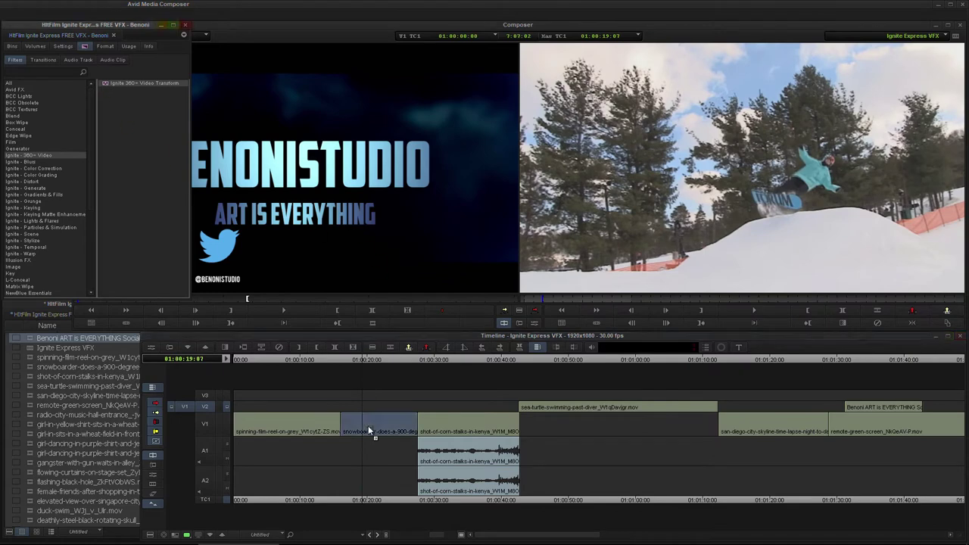
left_click_drag(369, 431, 370, 432)
left_click(523, 285)
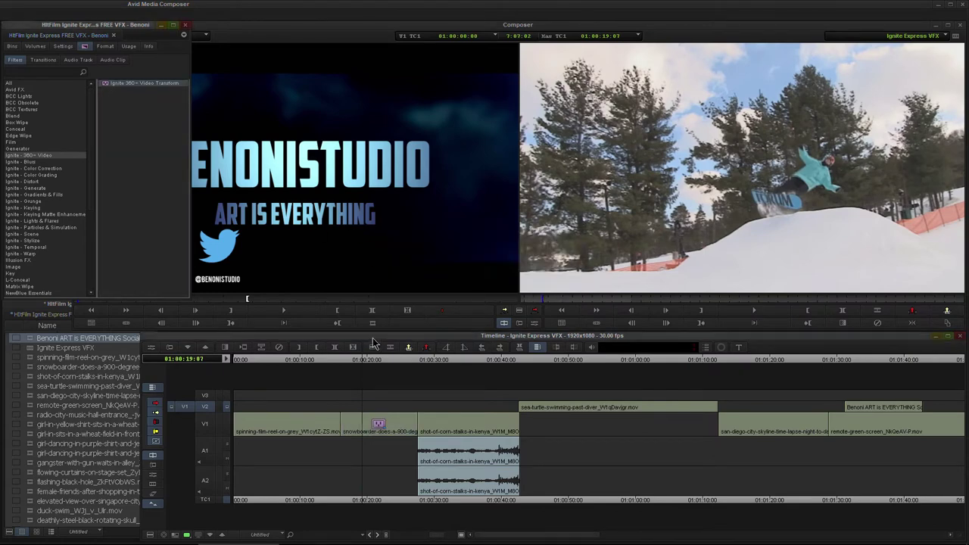
Open the Effect Editor for the snowboarder clip's 360° Video Transform and move the playhead to 01:00:18:29
left_click_drag(367, 360, 386, 359)
left_click(534, 323)
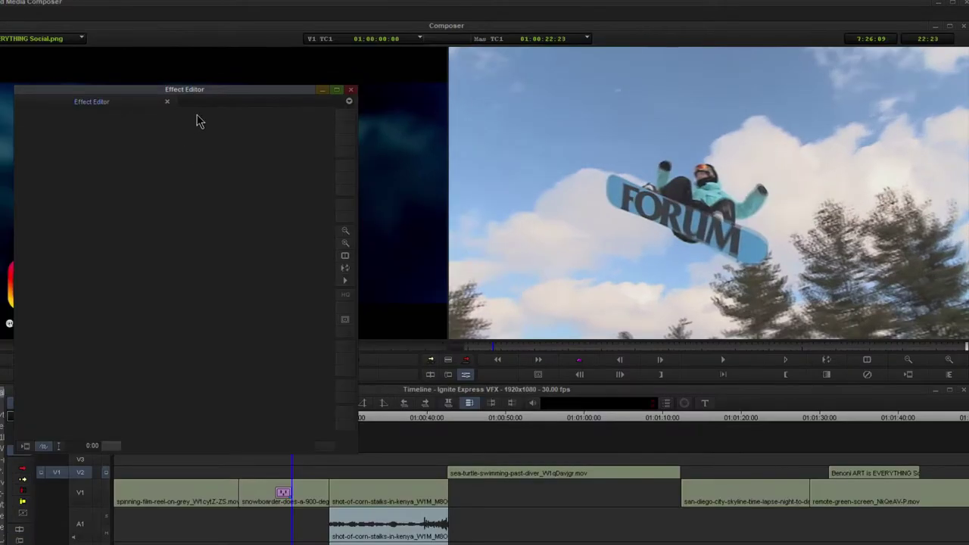
left_click(280, 478)
left_click_drag(211, 92, 219, 63)
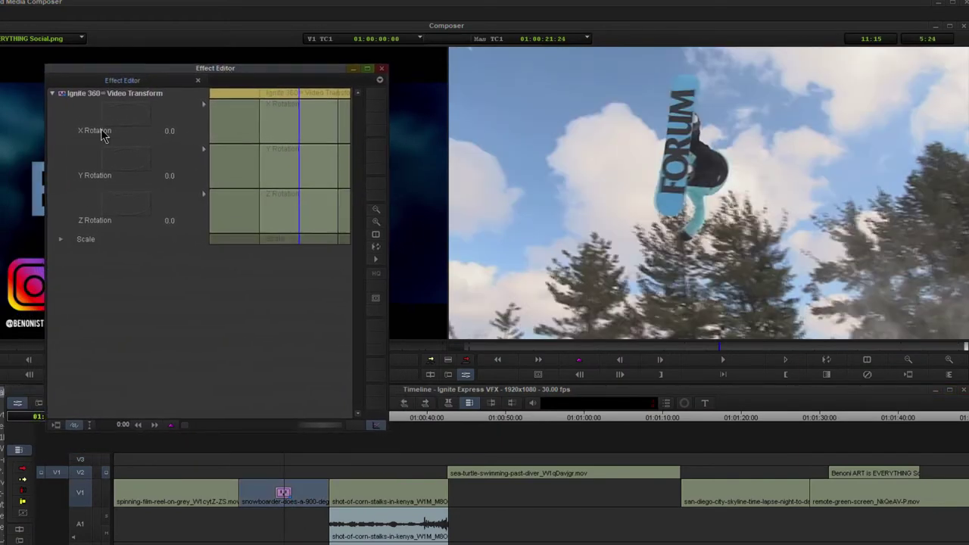
left_click_drag(294, 94, 272, 93)
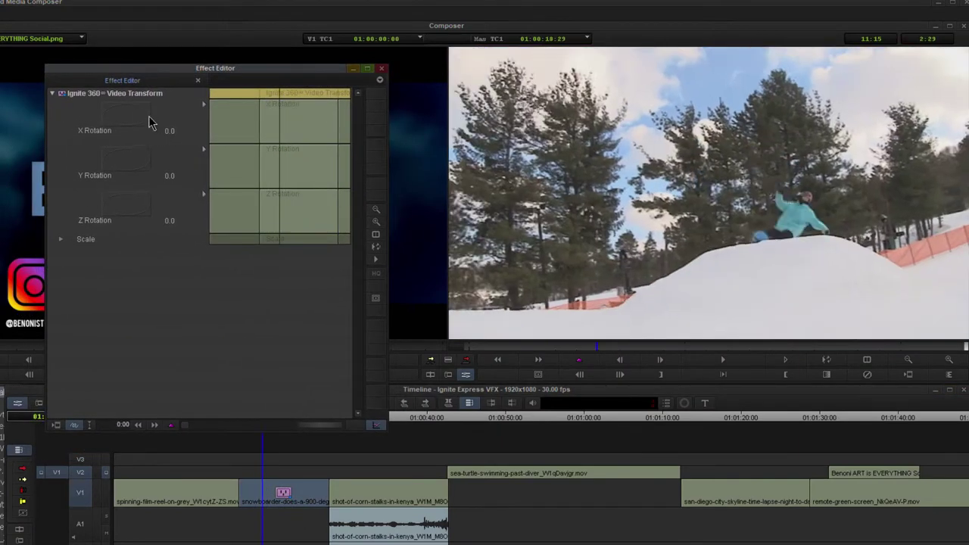
Set X Rotation to -113.6, Y Rotation to -90.5 and Z Rotation to -110.9, and preview the clip at 01:00:18:00
left_click_drag(115, 112, 139, 114)
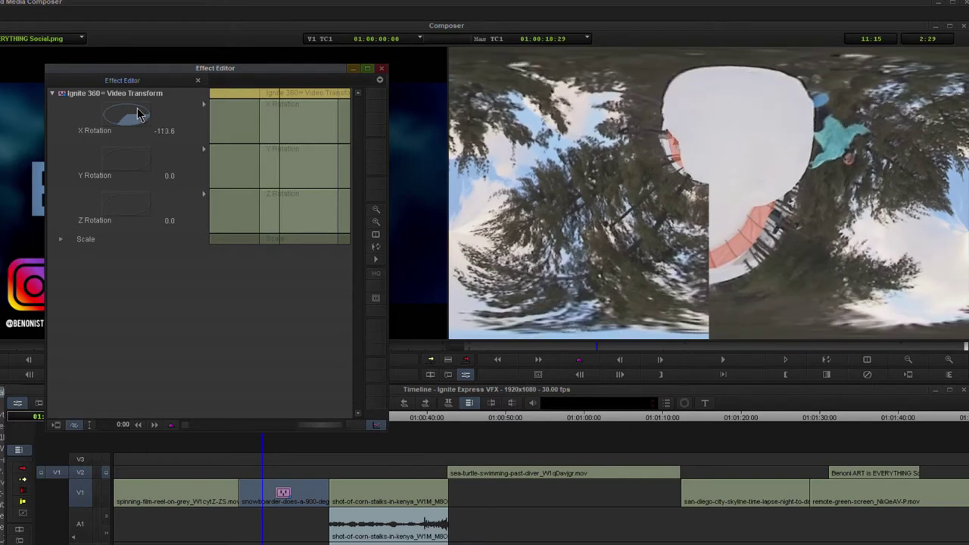
left_click_drag(121, 165, 125, 134)
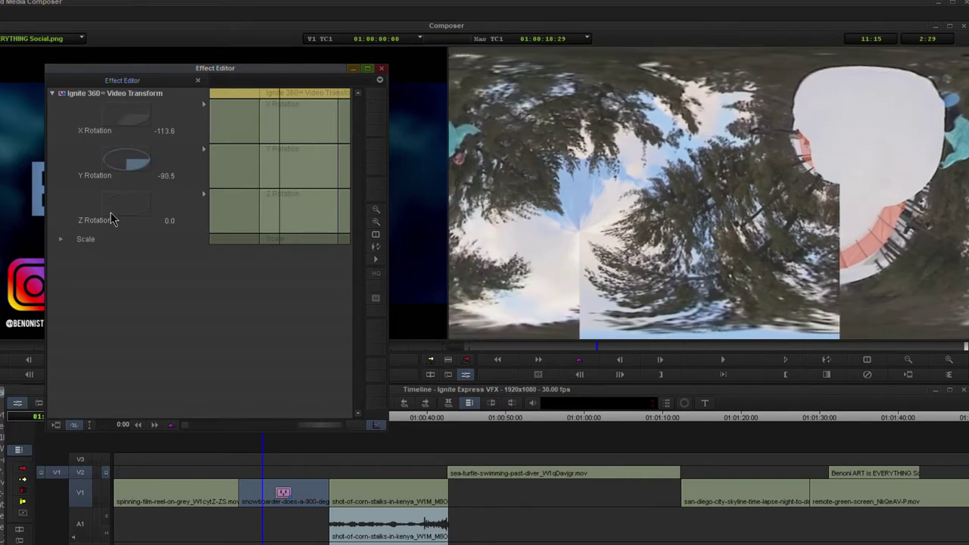
left_click_drag(114, 216, 133, 188)
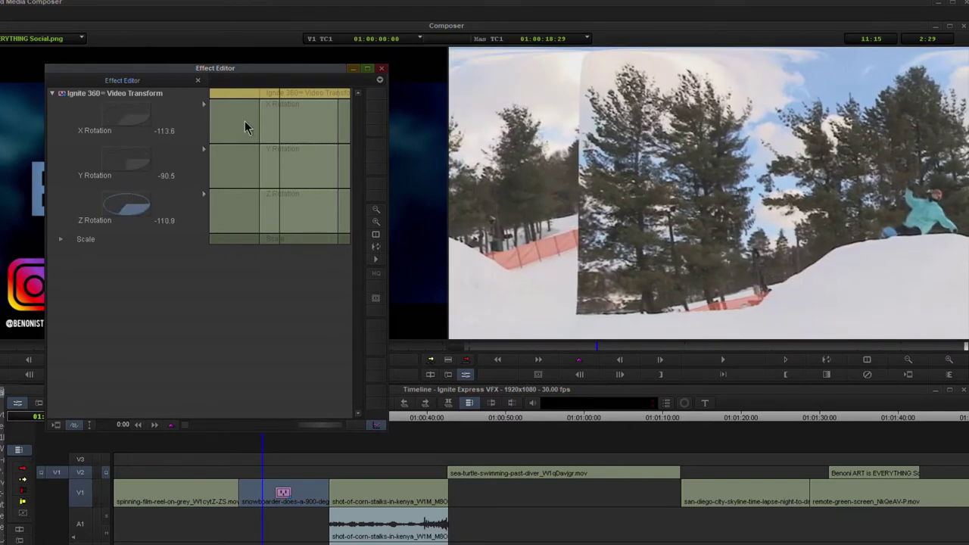
left_click(280, 94)
left_click_drag(280, 95, 273, 95)
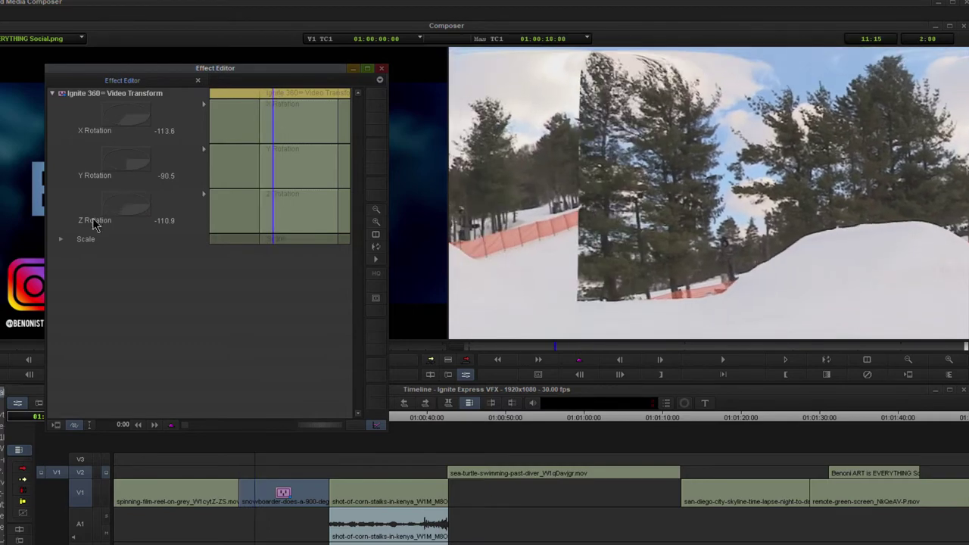
Expand the 360° effect's Scale parameters, set Scale to 9.5, and set both Wrap X and Wrap Y to Tile
left_click(62, 239)
left_click_drag(149, 256, 123, 254)
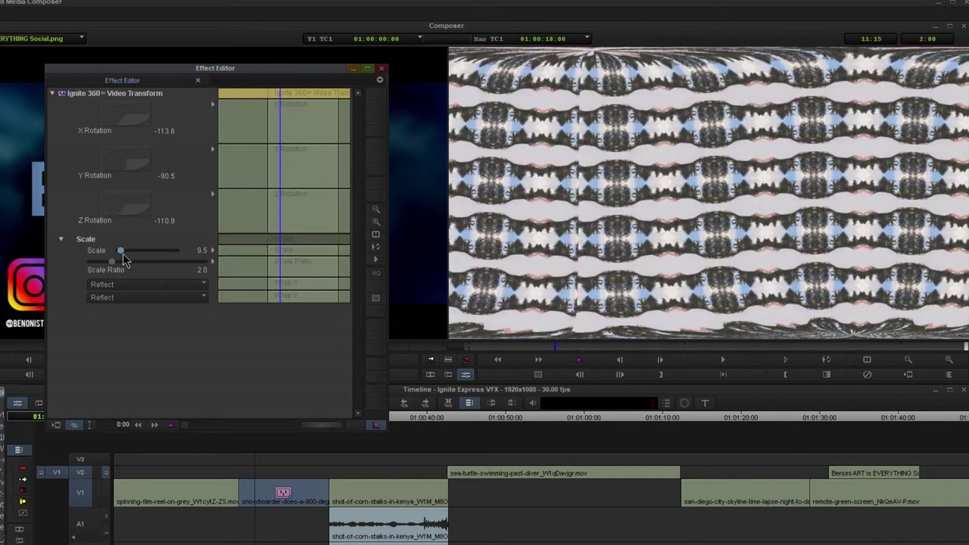
left_click(102, 285)
left_click(106, 299)
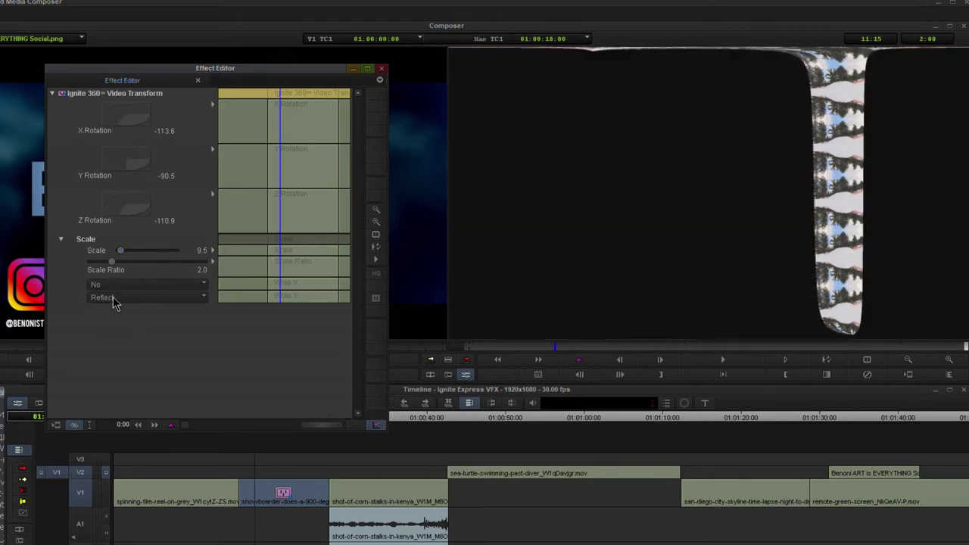
left_click(146, 310)
left_click(121, 324)
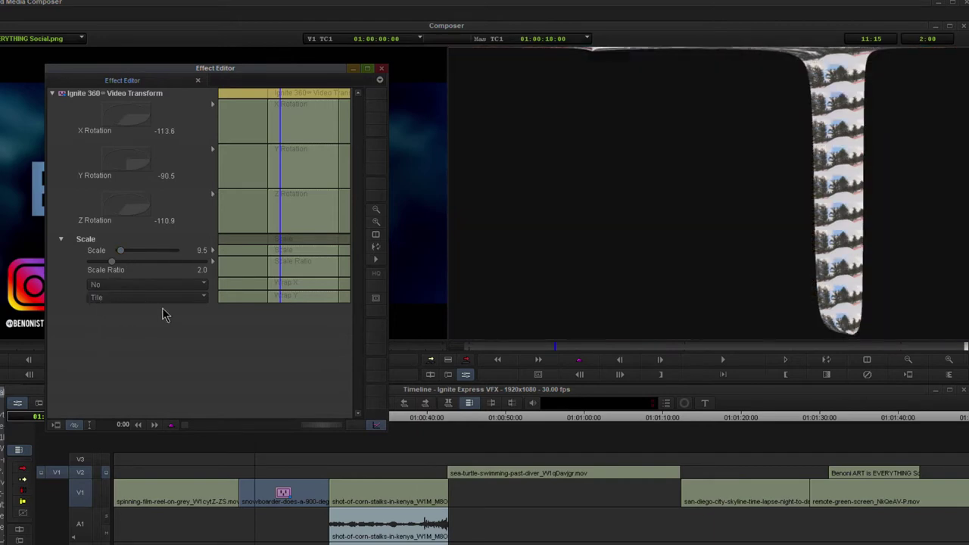
left_click(148, 288)
left_click(106, 310)
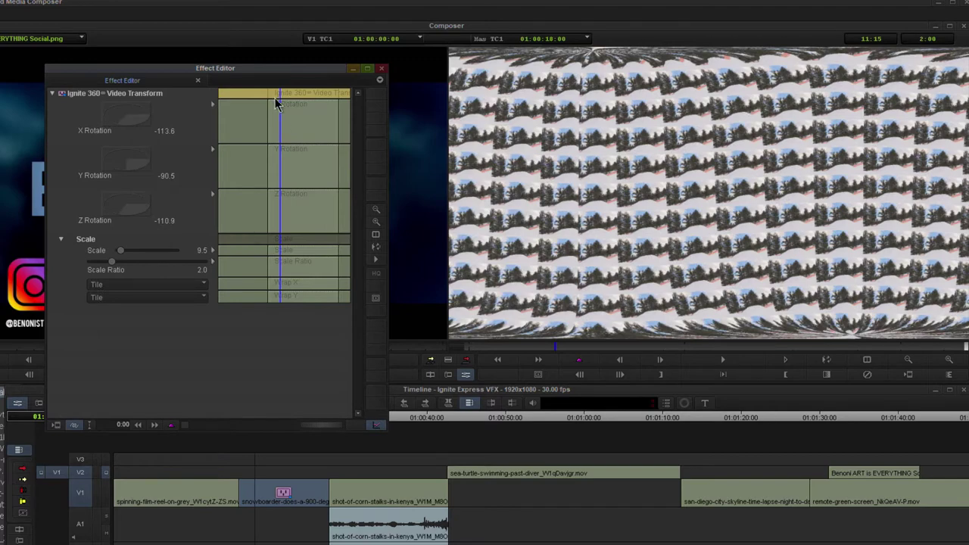
Raise the 360° effect's Scale to 30.6 and view the clip at 01:00:22:07
left_click_drag(277, 103, 292, 94)
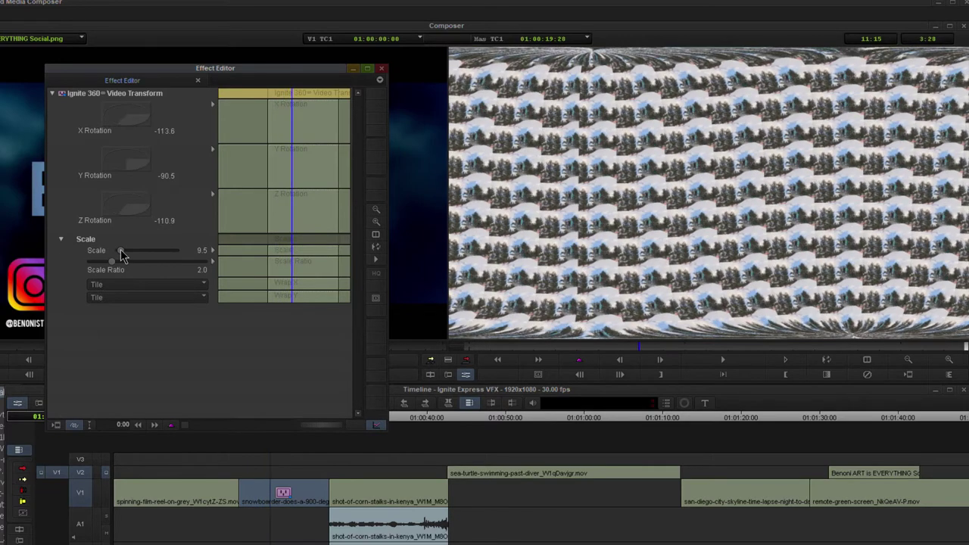
left_click_drag(121, 255, 133, 254)
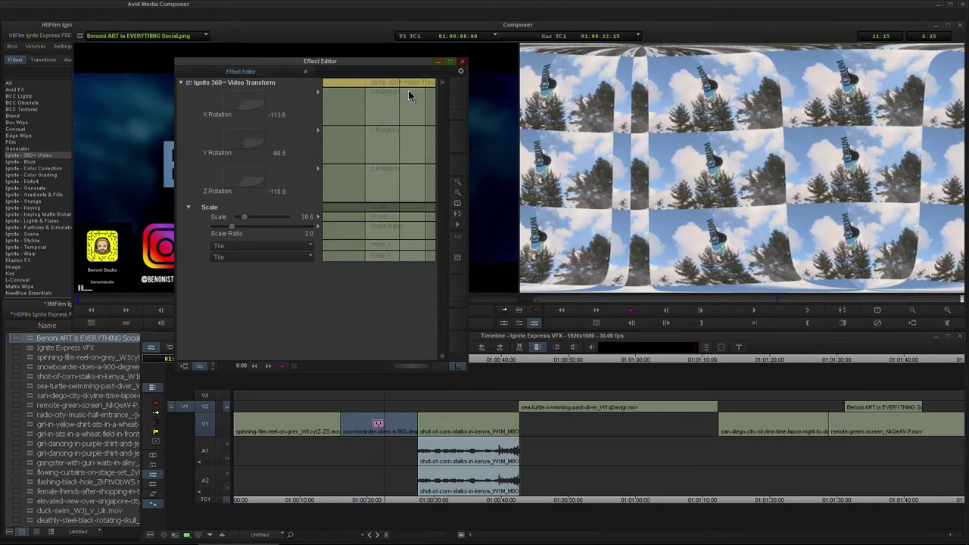
left_click(399, 97)
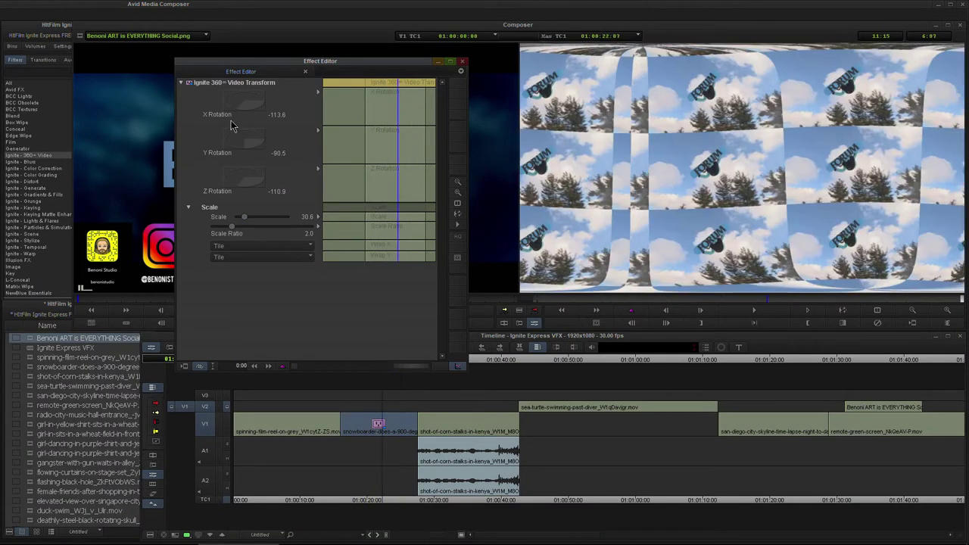
Set X Rotation to -47.7, Y Rotation to -312.3 and Z Rotation to 2.3 while scrubbing through the clip
left_click_drag(245, 111, 248, 118)
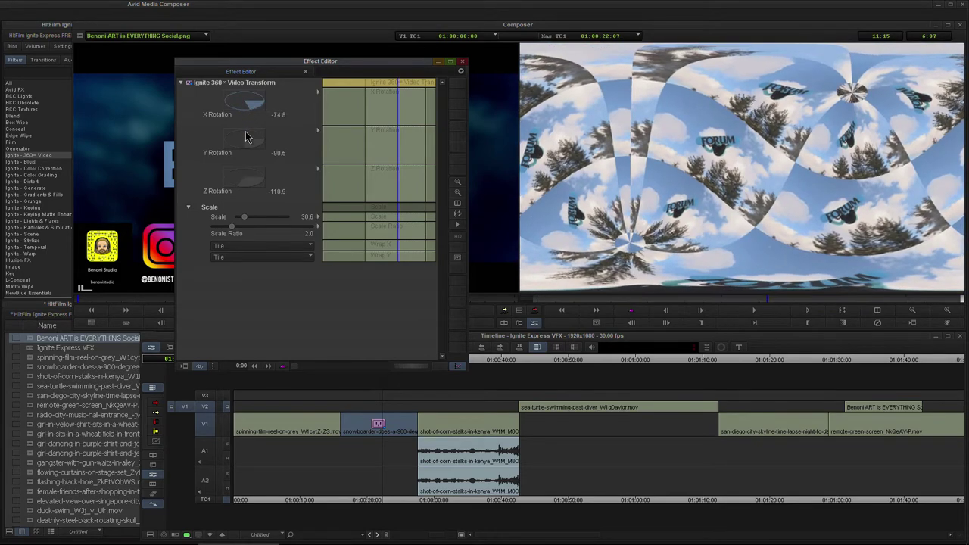
left_click_drag(247, 153, 258, 129)
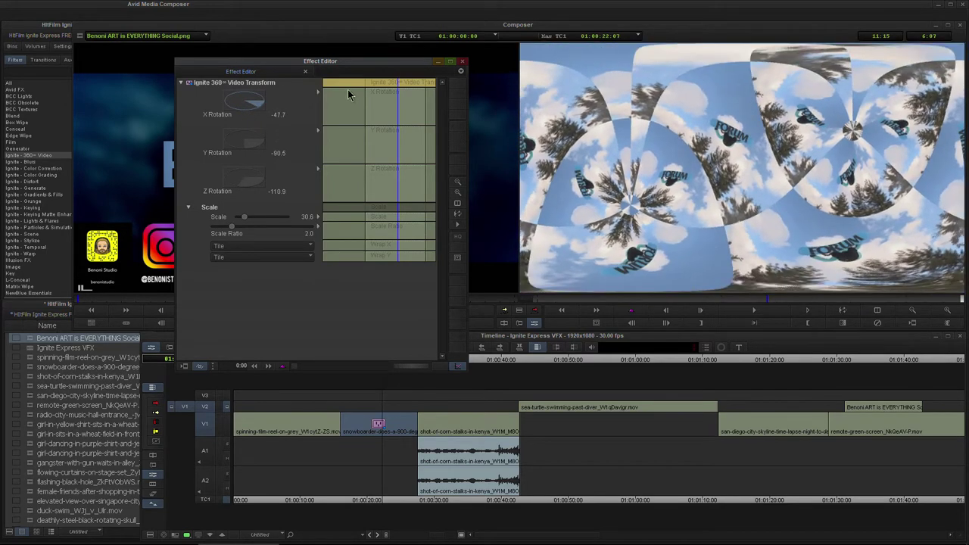
left_click_drag(386, 87, 415, 87)
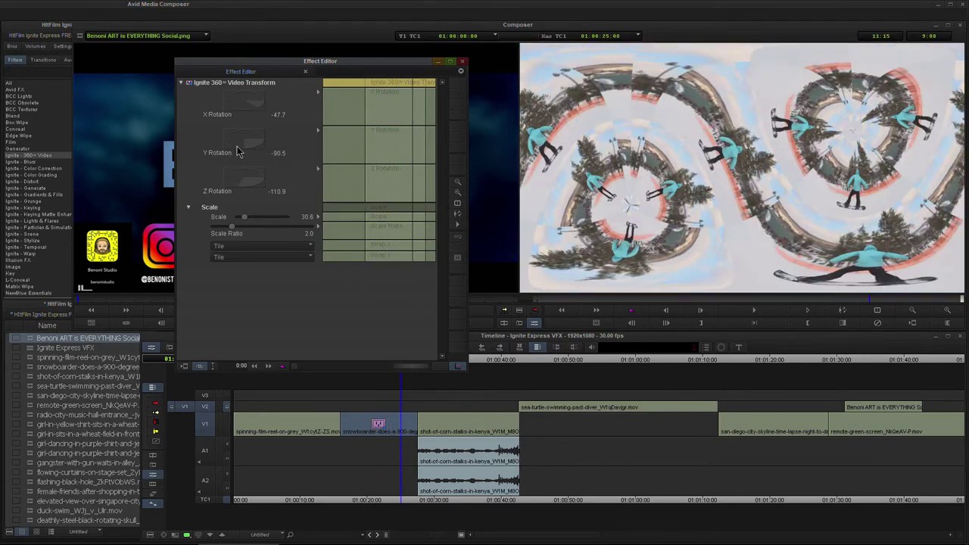
left_click_drag(237, 147, 254, 128)
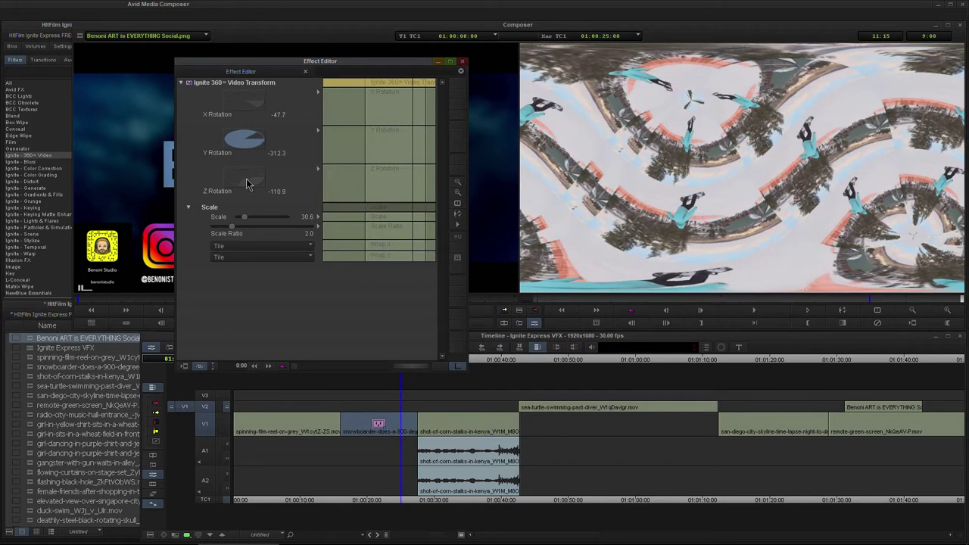
mouse_move(247, 179)
left_mouse_down()
mouse_move(248, 192)
mouse_move(253, 171)
left_mouse_up()
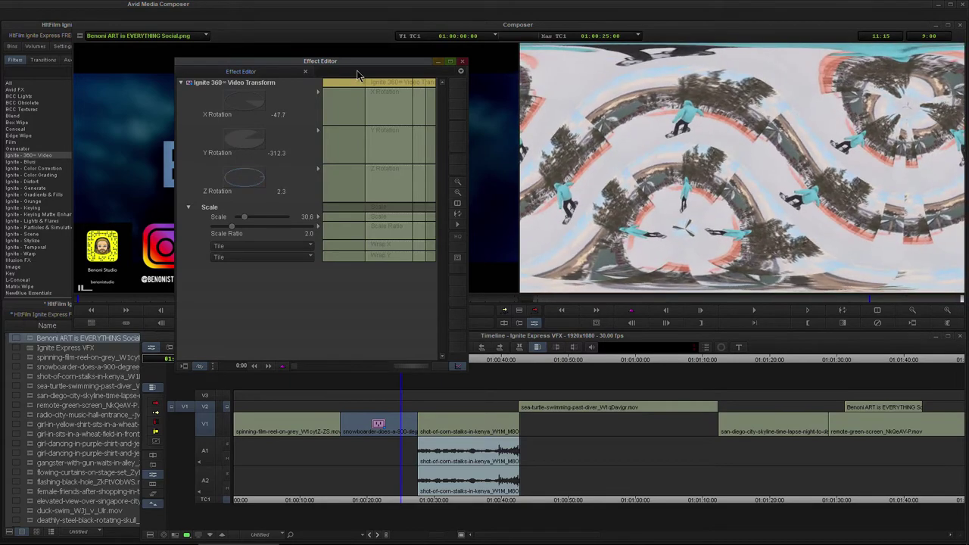
mouse_move(384, 88)
left_mouse_down()
mouse_move(372, 91)
mouse_move(394, 87)
mouse_move(389, 94)
left_mouse_up()
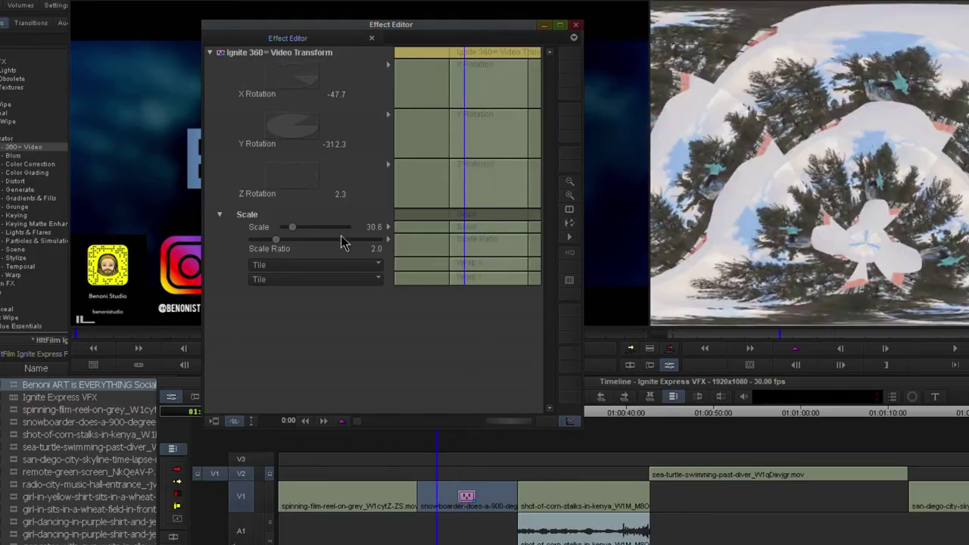
Add keyframes for all 360° Video Transform parameters at the start and end of the snowboarder clip
left_click(342, 421)
left_click(385, 373)
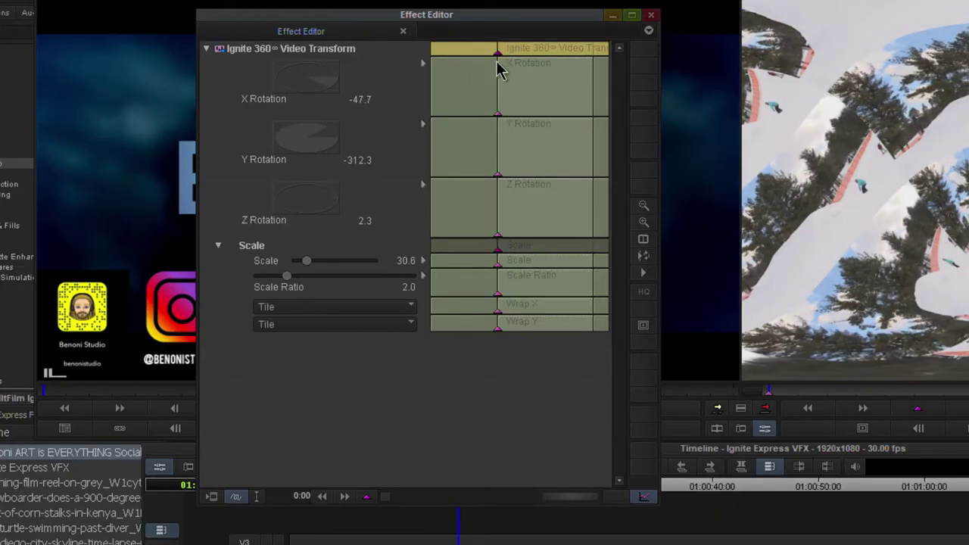
left_click(499, 54)
mouse_move(633, 52)
left_mouse_down()
mouse_move(513, 47)
mouse_move(419, 65)
mouse_move(513, 48)
mouse_move(643, 57)
left_mouse_up()
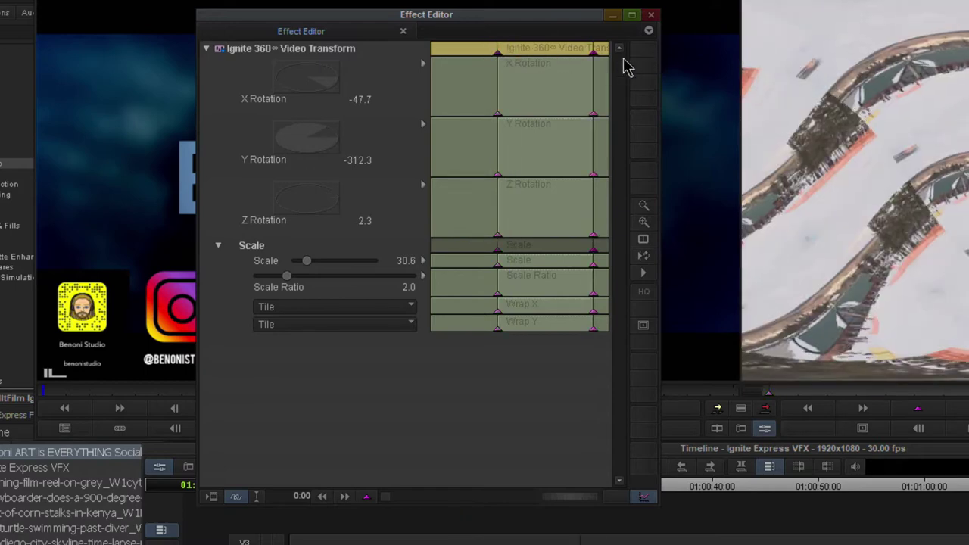
Set X Rotation to -140.7 at the start keyframe and 316.2 at the end keyframe, scrub the animation, and close the Effect Editor
left_click(502, 53)
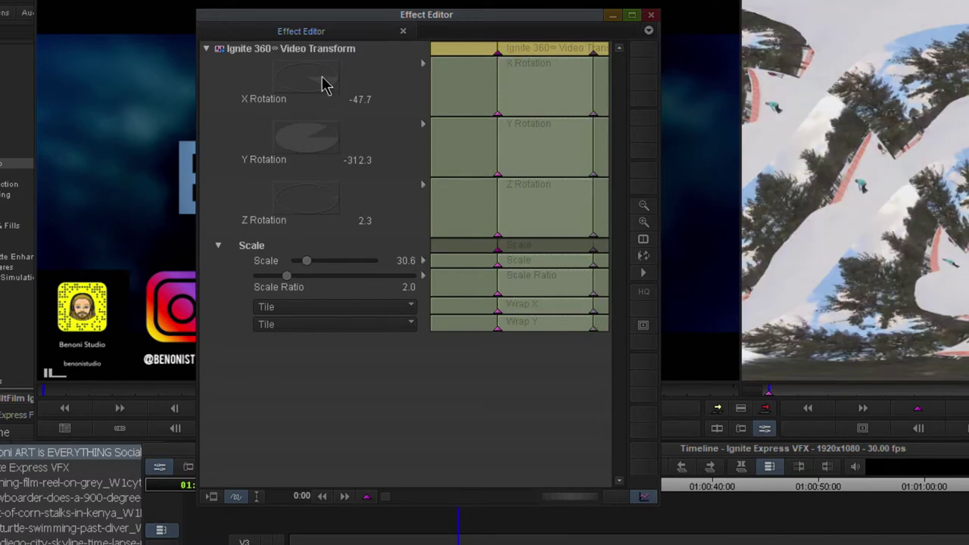
left_click_drag(320, 82, 464, 129)
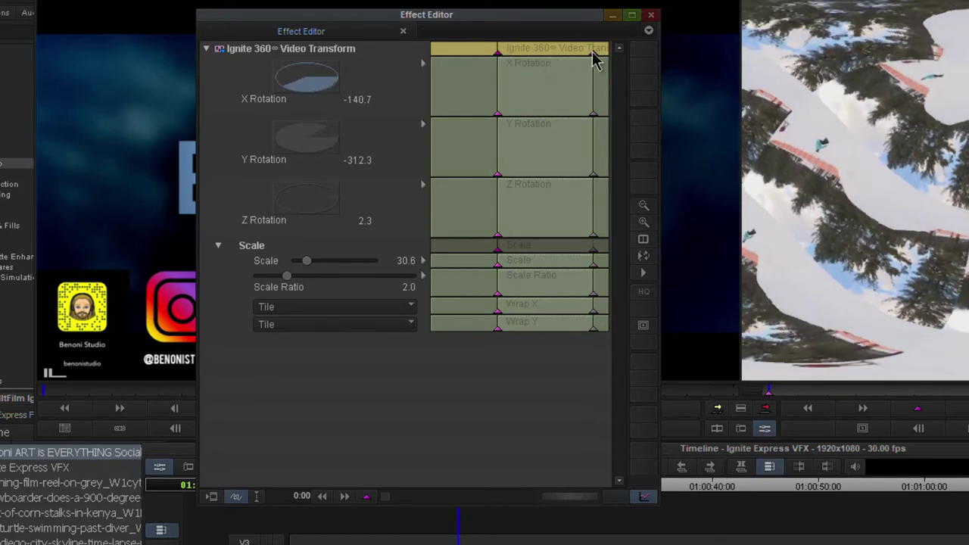
left_click(593, 53)
left_click_drag(309, 88, 346, 72)
left_click_drag(269, 100, 273, 83)
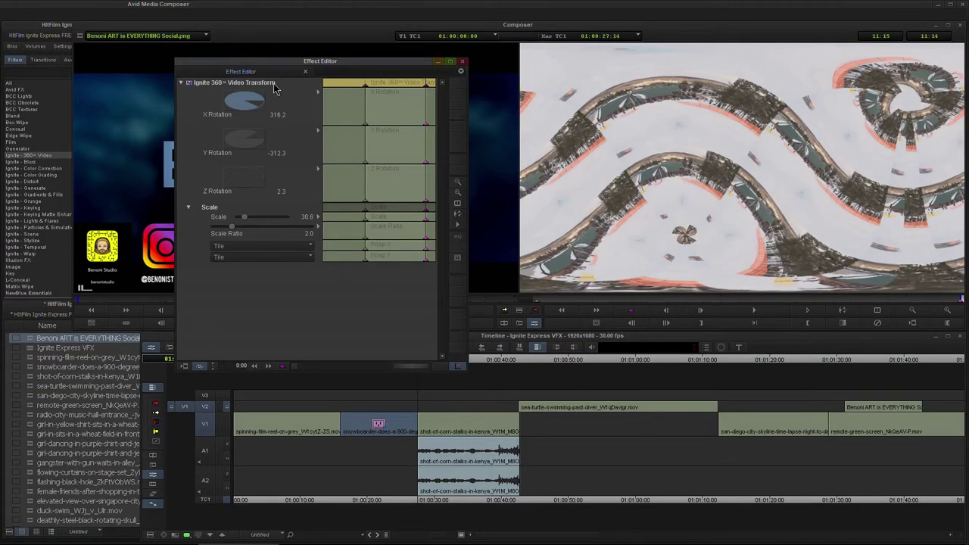
left_click_drag(416, 84, 353, 106)
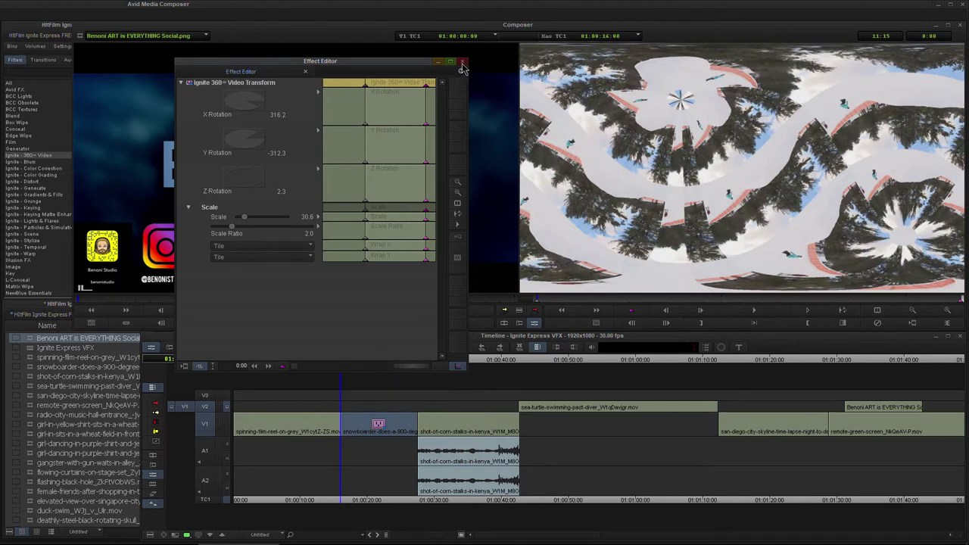
left_click(328, 484)
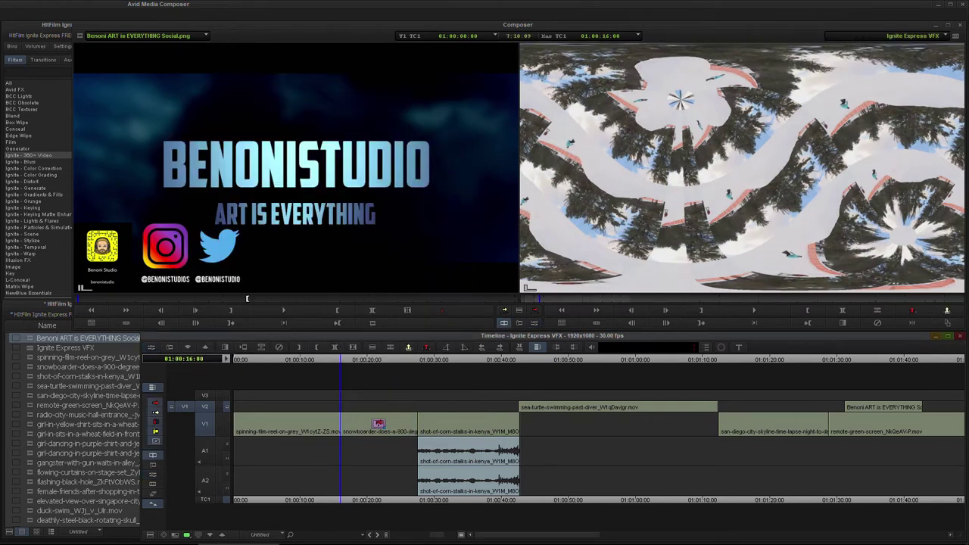
Replace the 360° Video Transform on the snowboarder clip with the Ignite Diffuse filter from the Blurs category
left_click(378, 424)
left_click(278, 347)
left_click(27, 162)
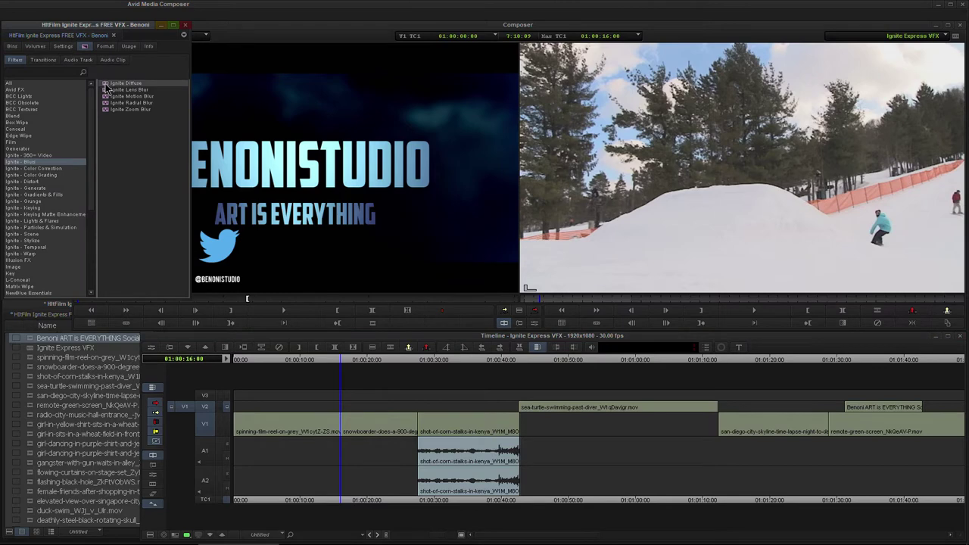
left_click_drag(107, 85, 371, 424)
left_click(523, 285)
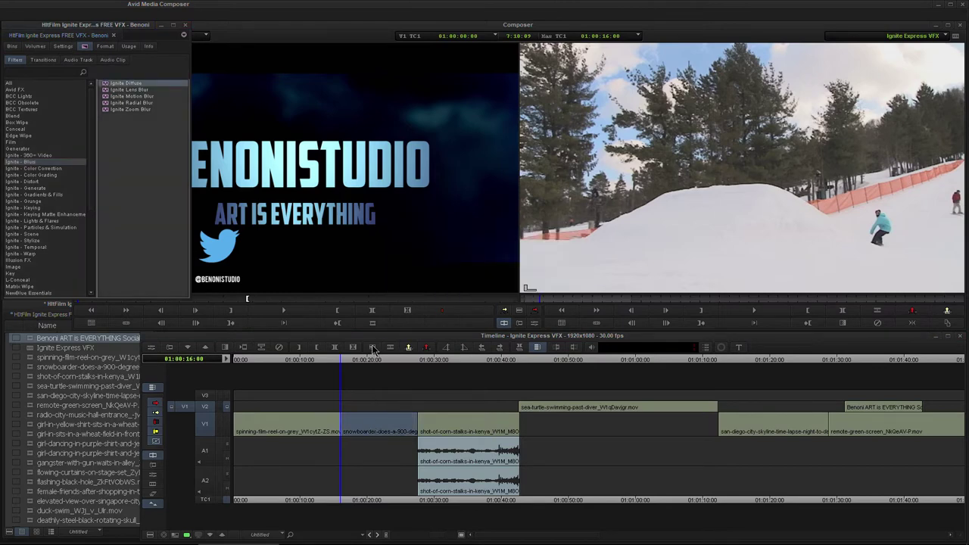
Open the Diffuse effect on the snowboarder clip for editing and play the mid-jump section to review it
left_click(372, 360)
left_click(534, 324)
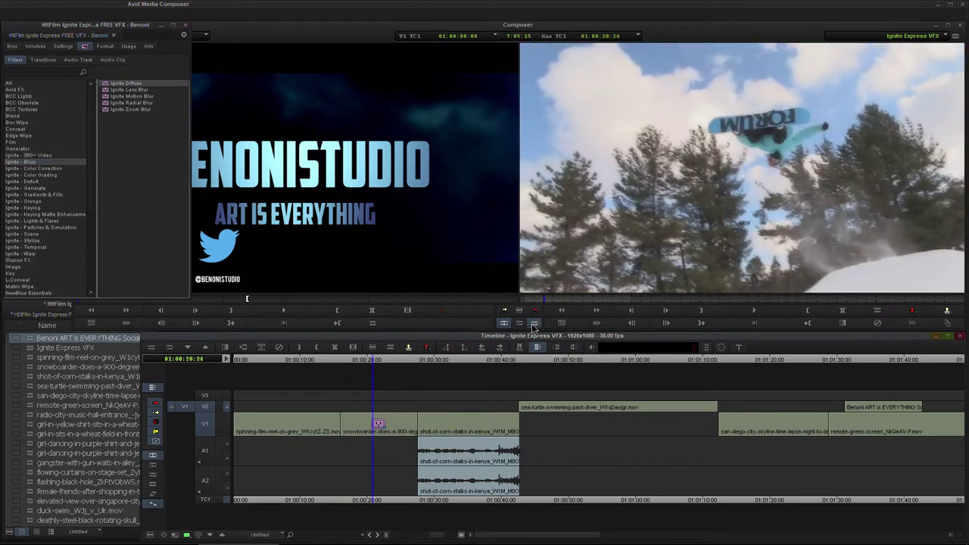
left_click(381, 85)
left_click_drag(380, 84, 385, 83)
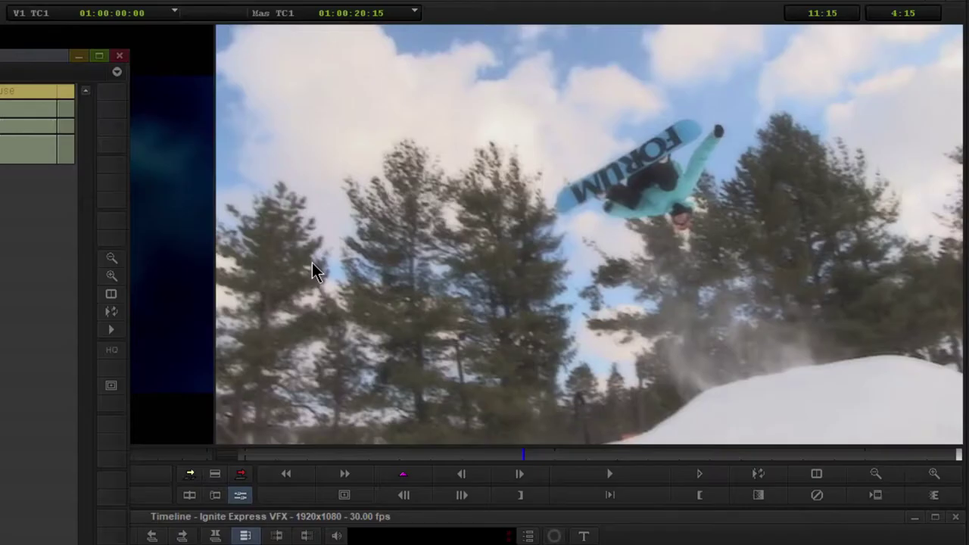
key("space")
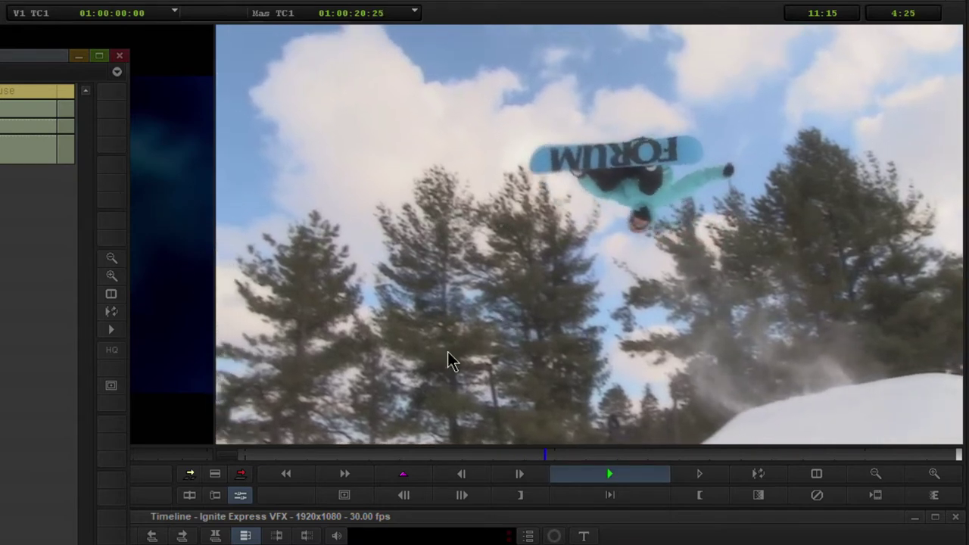
key("space")
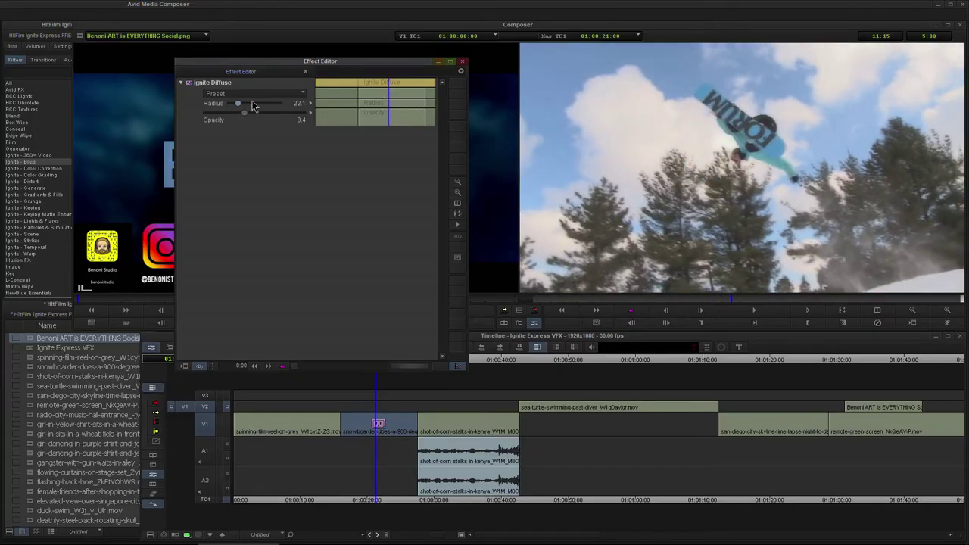
Try Diffuse with Radius 69.6 and Opacity 0.3, apply its Soften preset instead, and close the Effect Editor
left_click_drag(254, 106, 232, 114)
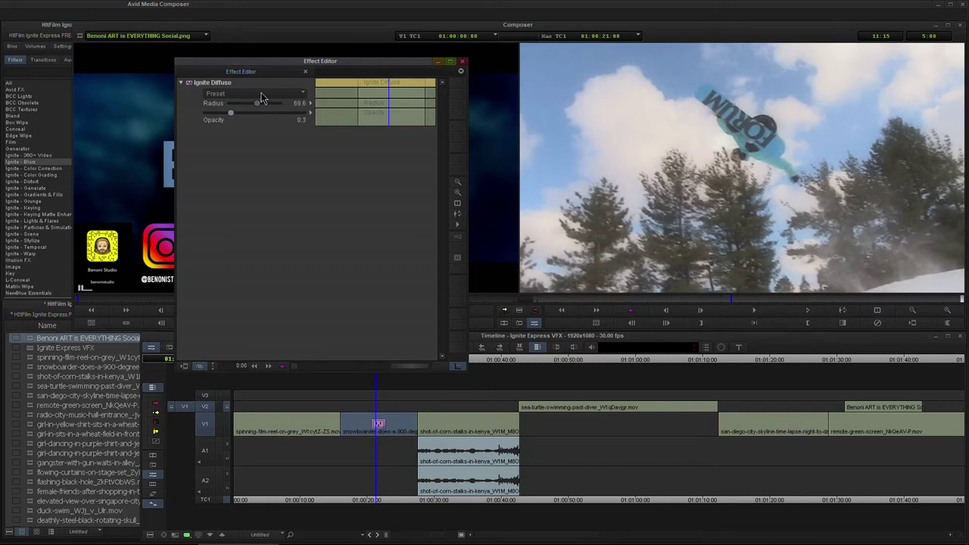
left_click(261, 93)
left_click(238, 125)
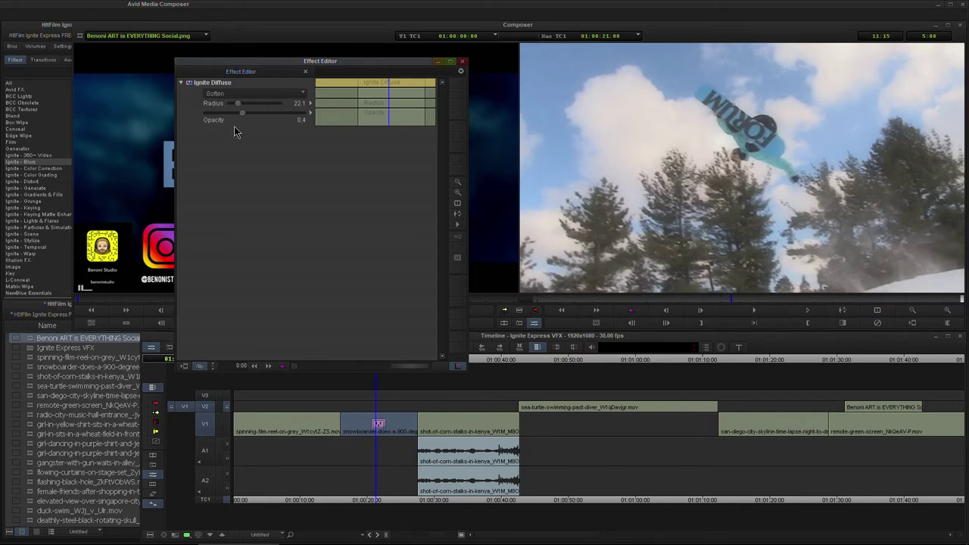
left_click(461, 64)
Apply the Ignite Lens Blur filter with one track to the corn stalks clip
left_click(36, 161)
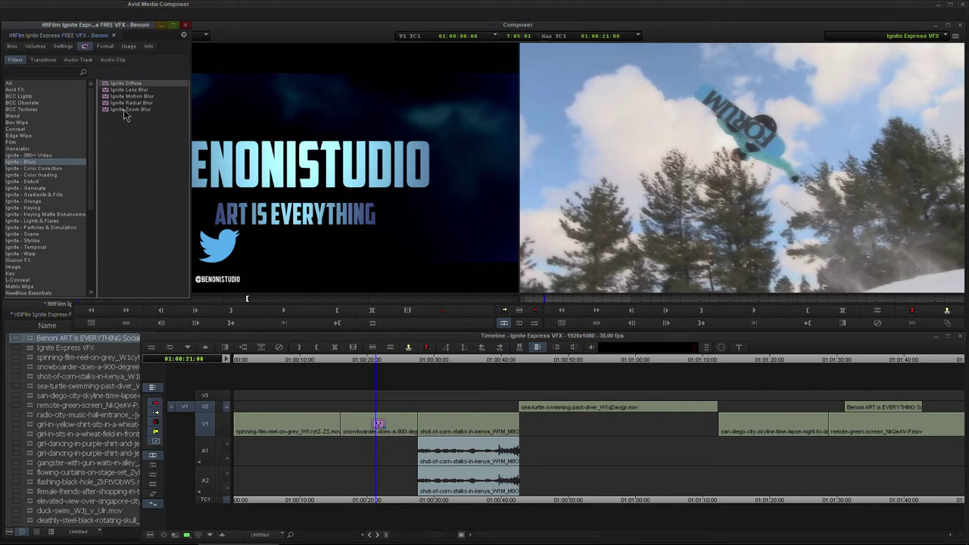
left_click_drag(123, 90, 222, 189)
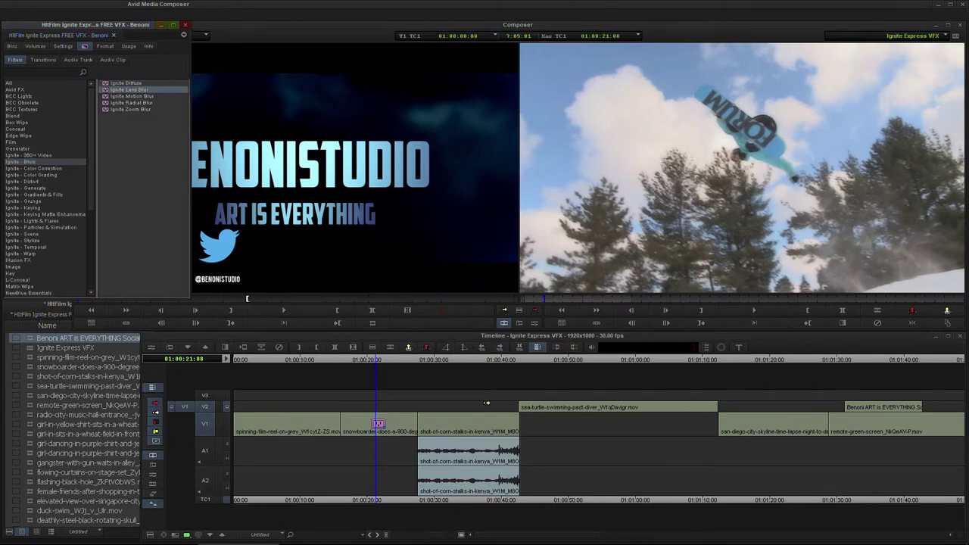
left_click(464, 361)
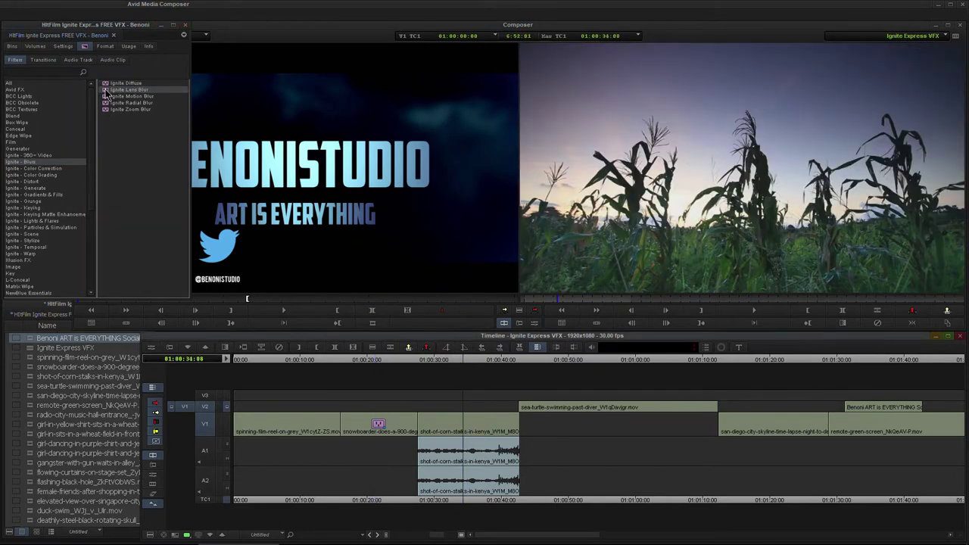
left_click_drag(109, 94, 442, 429)
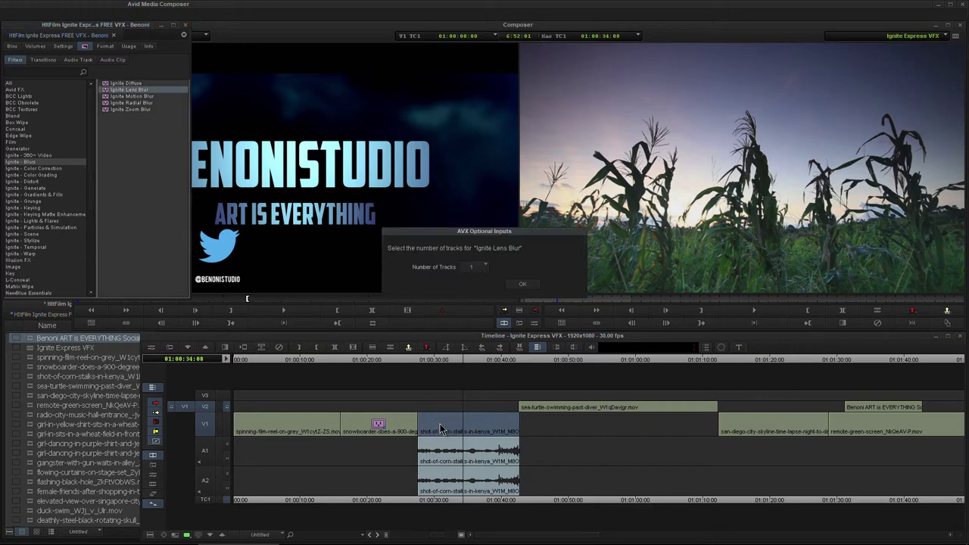
left_click(523, 284)
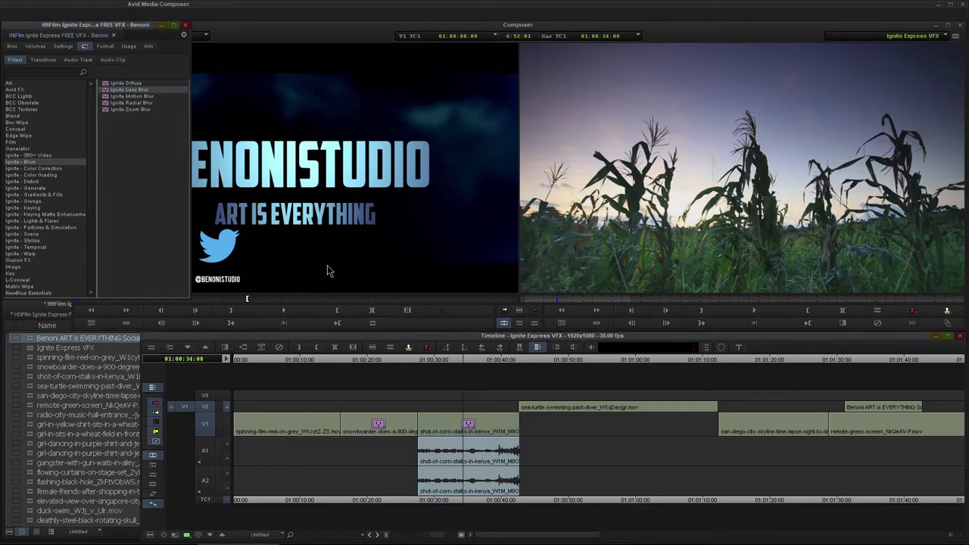
Set the Lens Blur channel to Green, raise Specular Brightness slightly, and expand the Iris parameters
key("space")
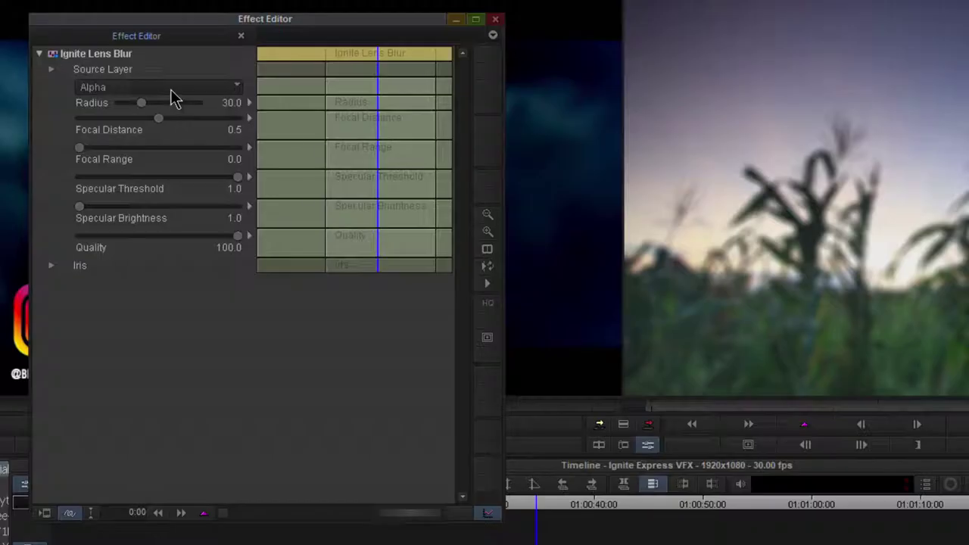
left_click(113, 86)
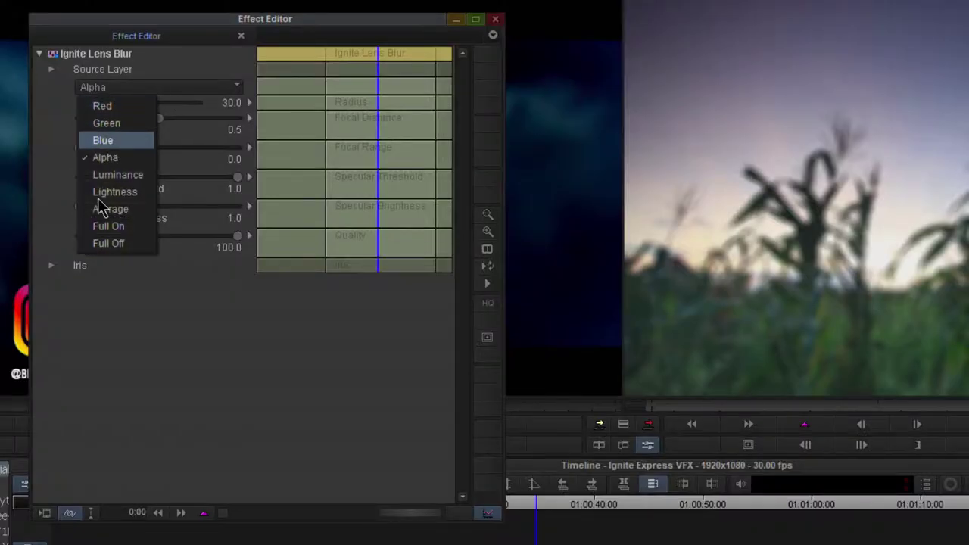
left_click(115, 127)
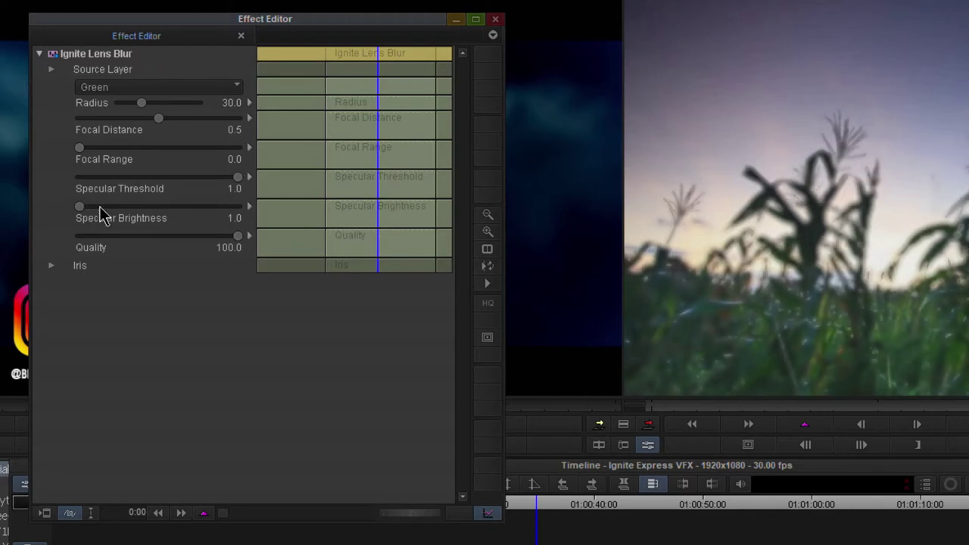
left_click_drag(79, 207, 105, 207)
left_click(52, 267)
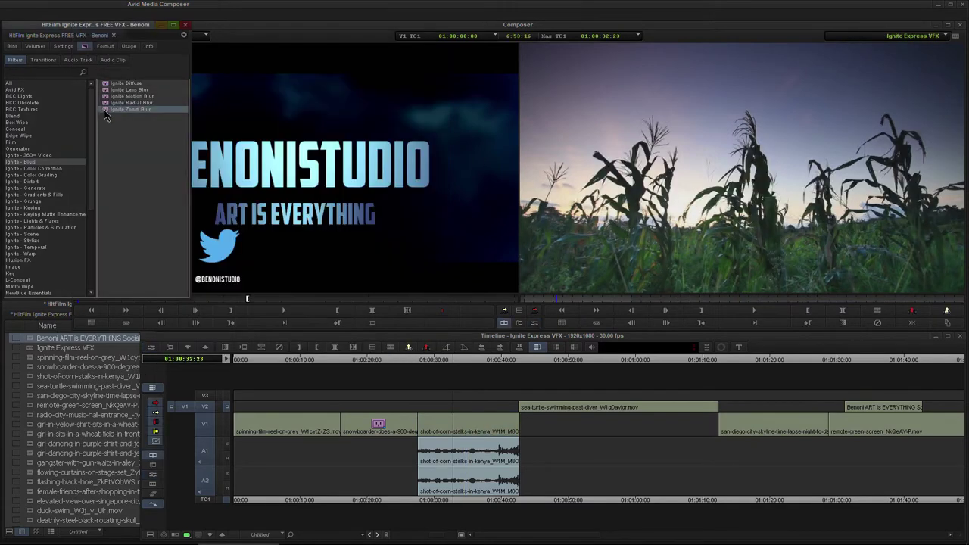
Try the Ignite Zoom Blur filter with one track on the corn stalks clip, previewing it full screen before removing it
left_click_drag(104, 109, 459, 437)
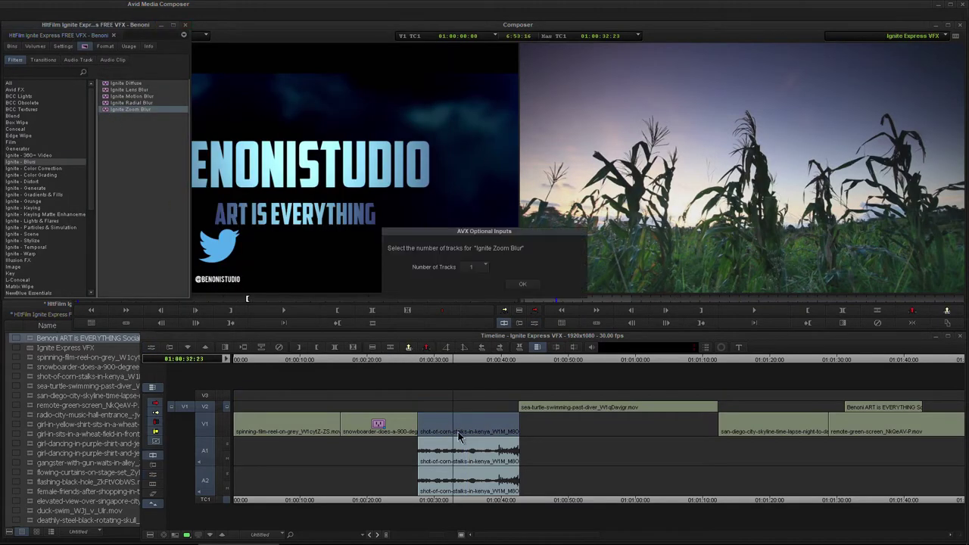
left_click(520, 282)
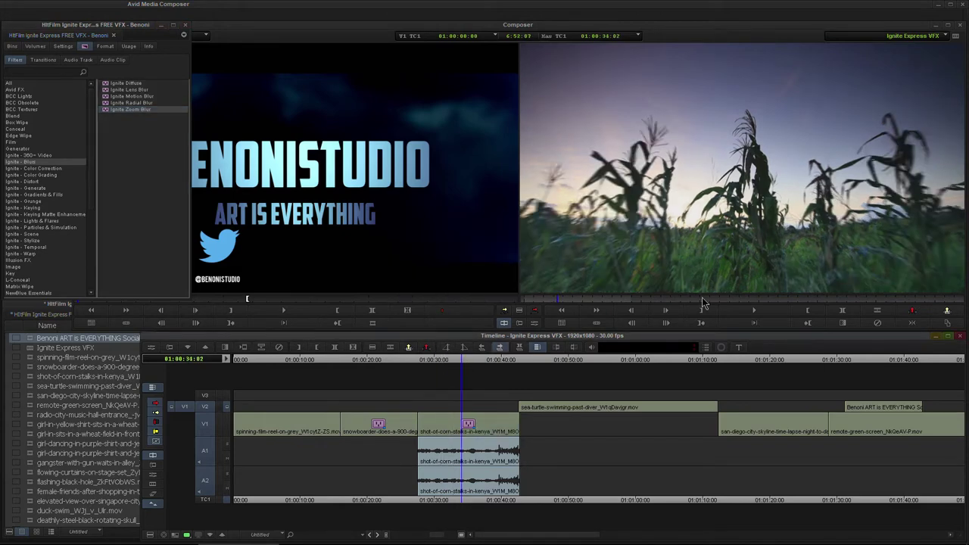
key("ctrl+f")
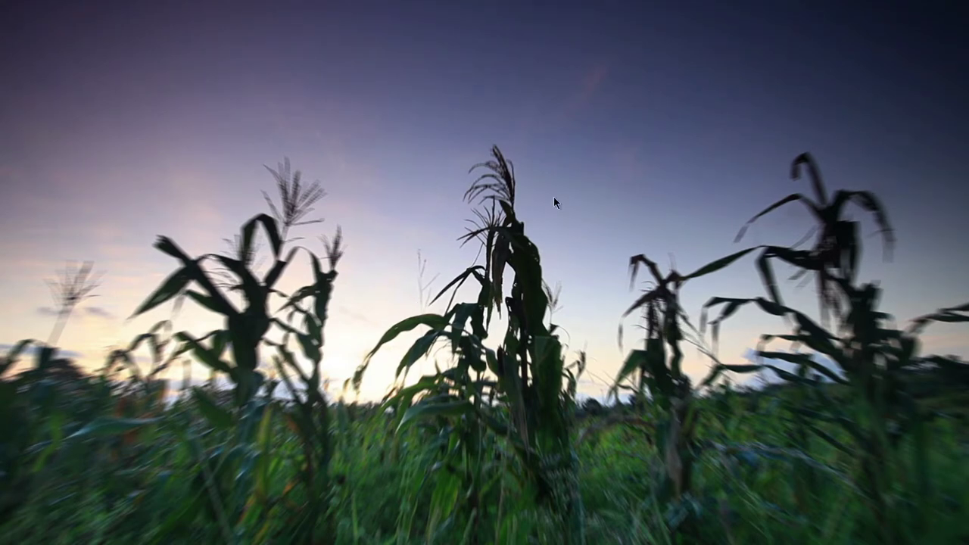
key("Escape")
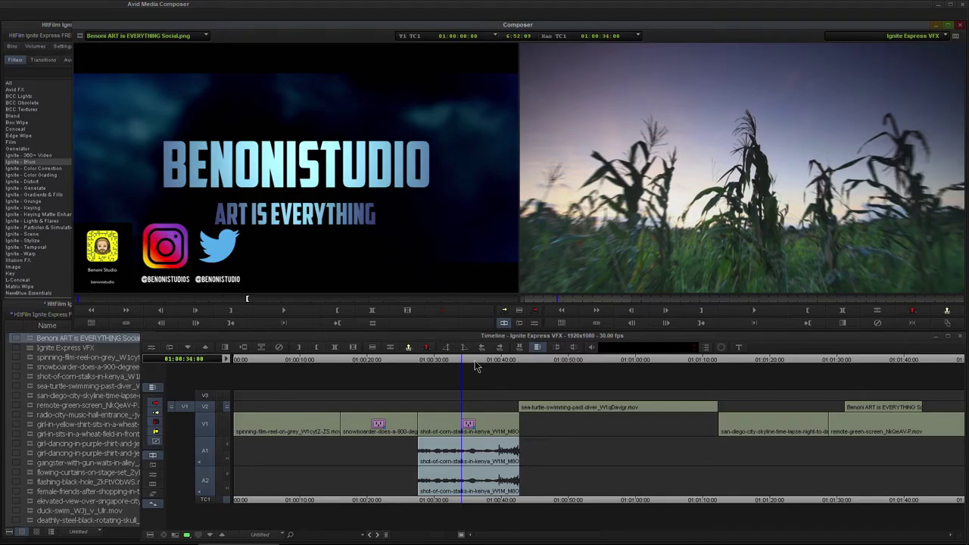
left_click(475, 431)
left_click(280, 347)
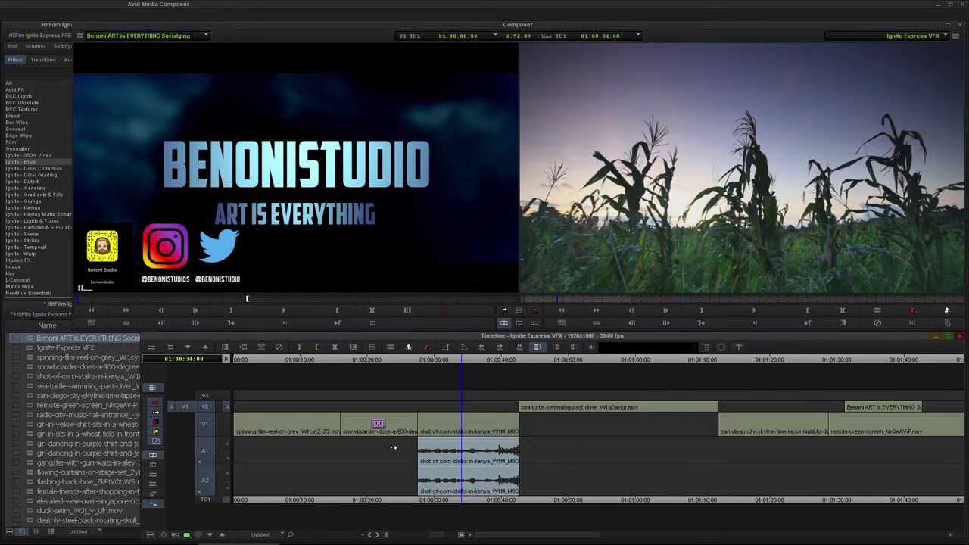
Apply Ignite Zoom Blur with one track to the V1 clip of the girl in the yellow shirt around 01:02:26:00
left_click_drag(438, 537, 411, 539)
left_click_drag(408, 361, 559, 377)
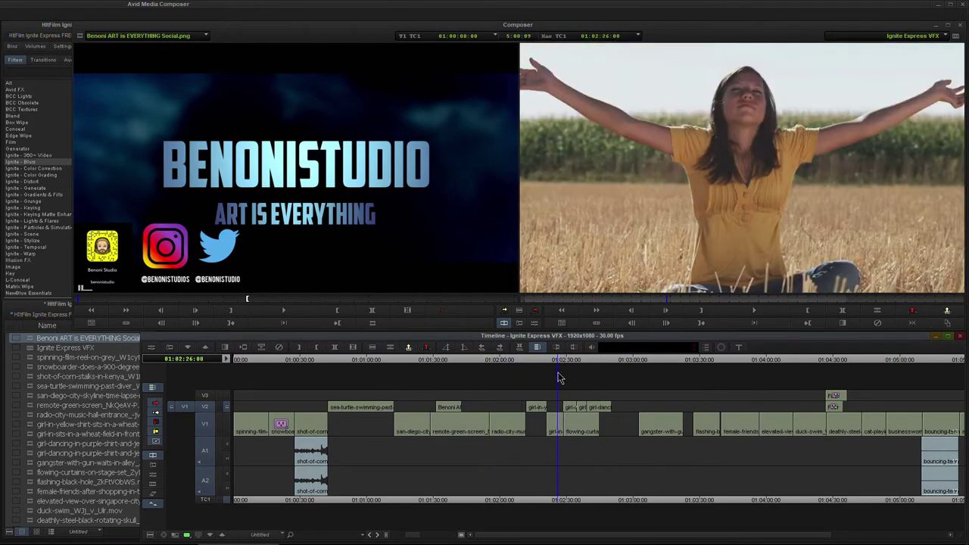
left_click(34, 164)
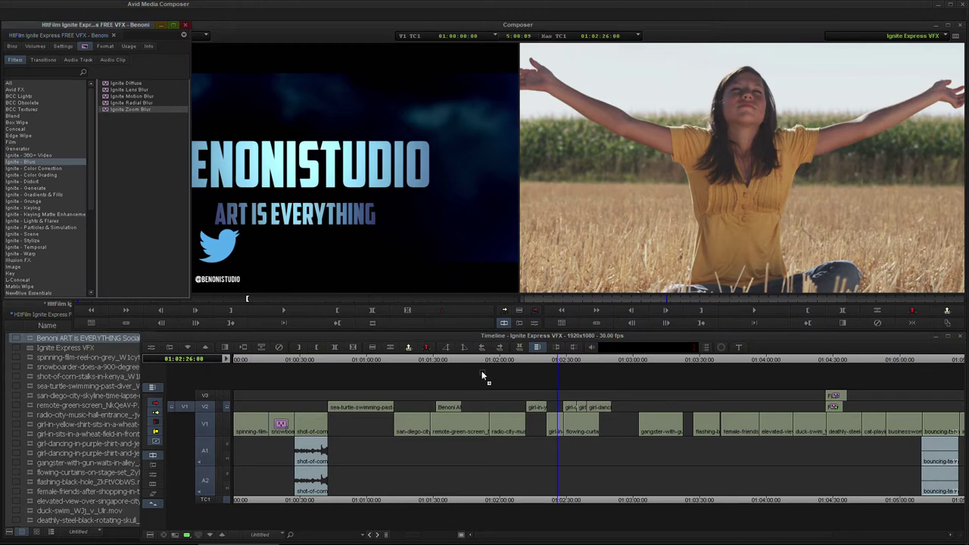
left_click_drag(551, 424, 553, 424)
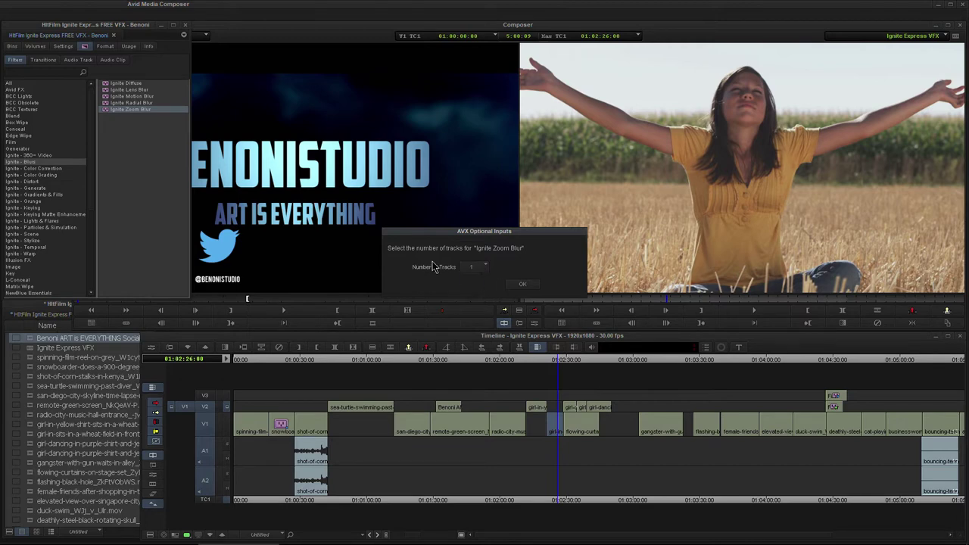
left_click(522, 284)
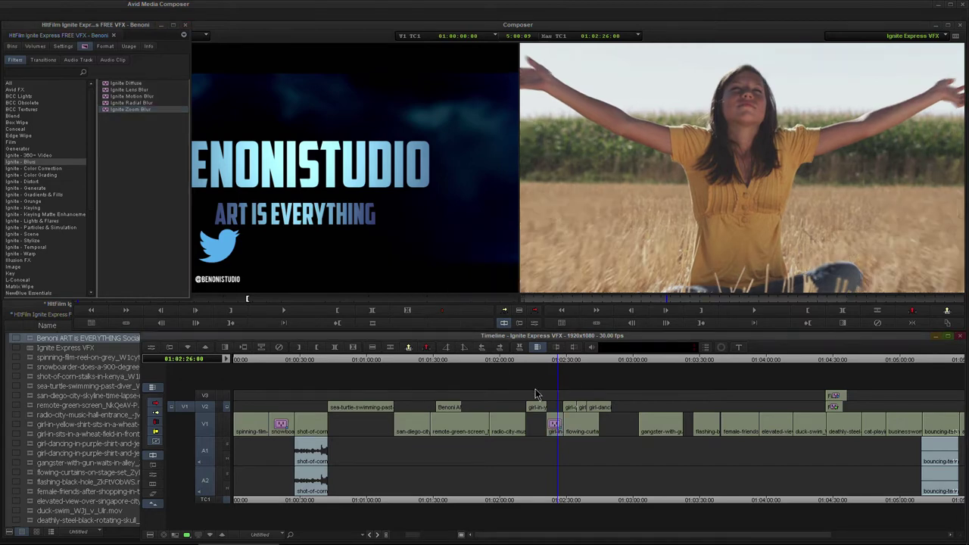
Open the Zoom Blur parameters, try Strength 40.0, and raise it to 61.1 at the start of the girl's clip
left_click(505, 324)
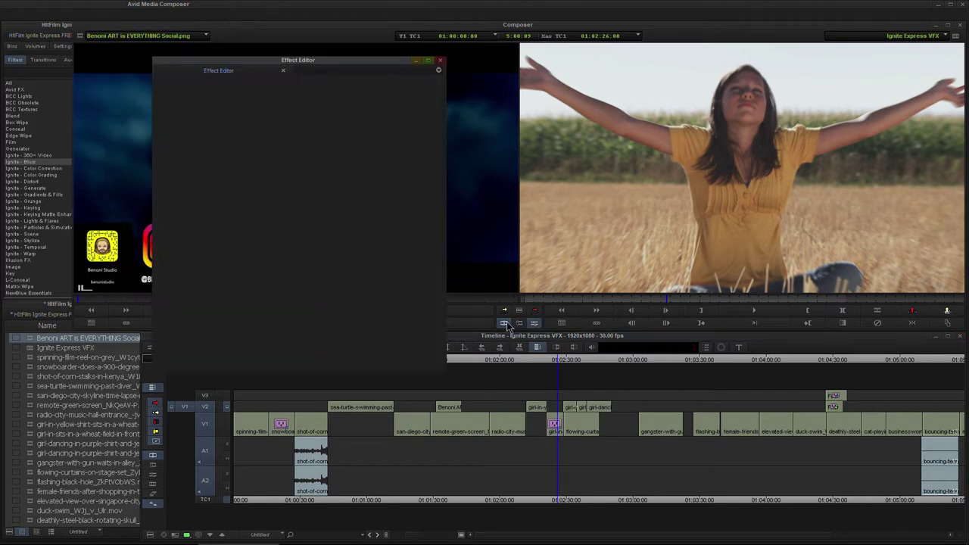
left_click_drag(234, 121, 255, 121)
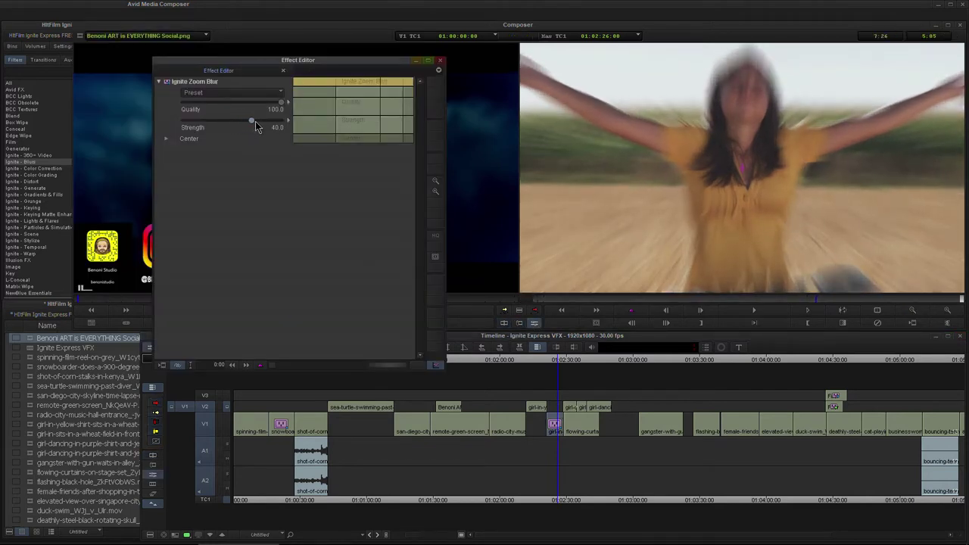
left_click_drag(379, 92, 262, 125)
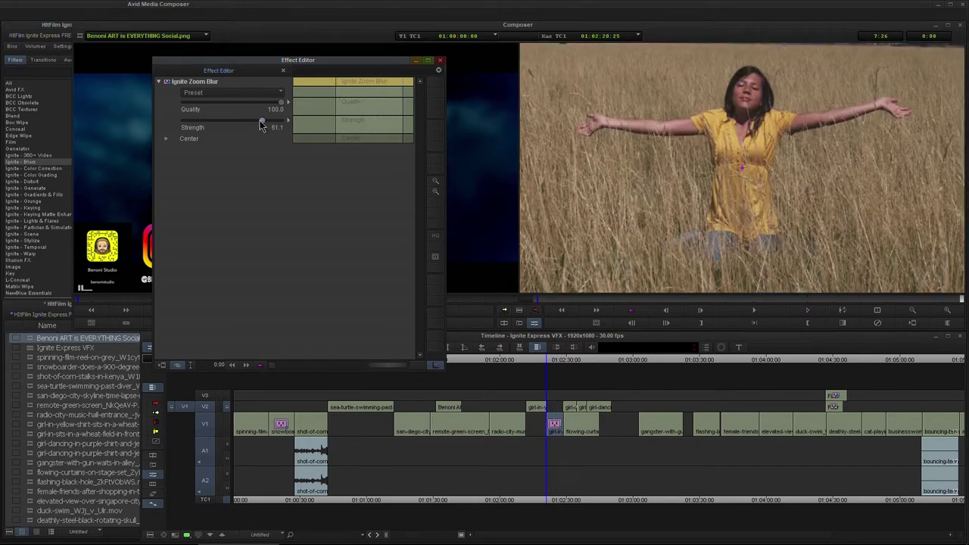
Add Zoom Blur keyframes in the middle and towards the end of the girl's clip, lowering Strength to 16.8 around 01:02:26:20
left_click(341, 82)
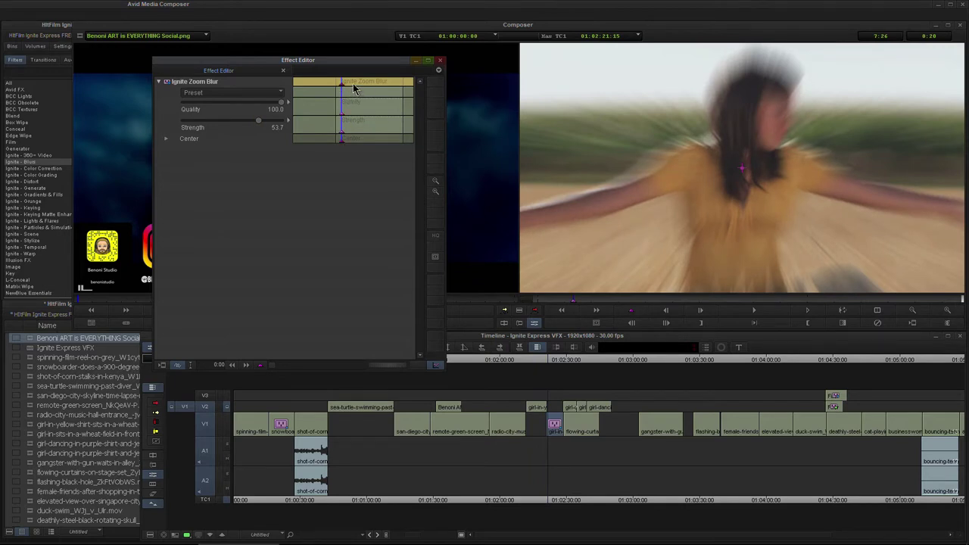
left_click_drag(353, 88, 387, 92)
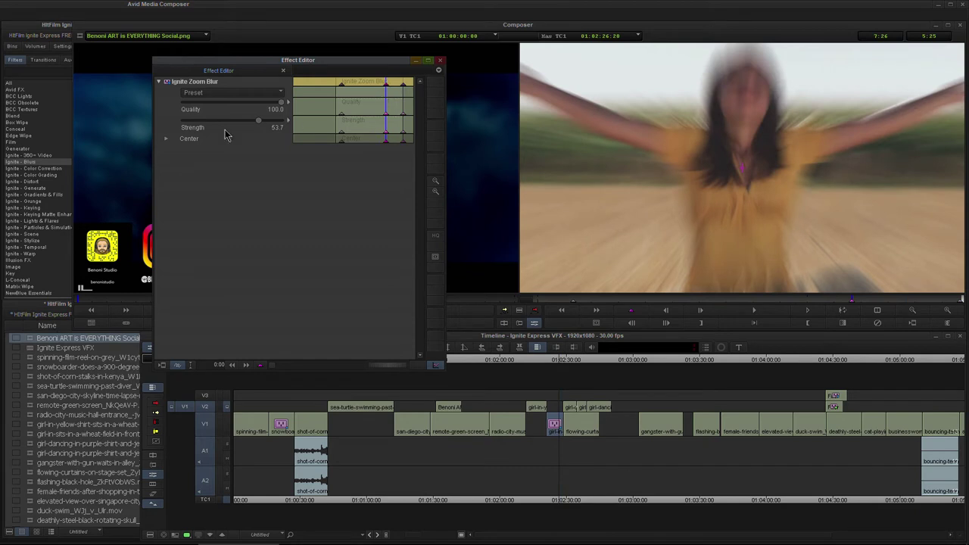
left_click_drag(251, 123, 237, 123)
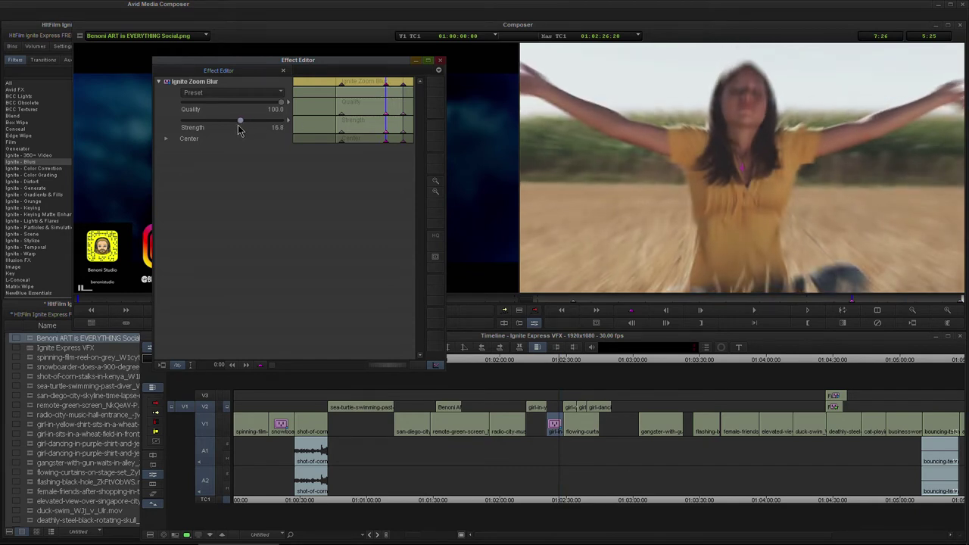
mouse_move(374, 86)
left_mouse_down()
mouse_move(347, 92)
mouse_move(378, 91)
left_mouse_up()
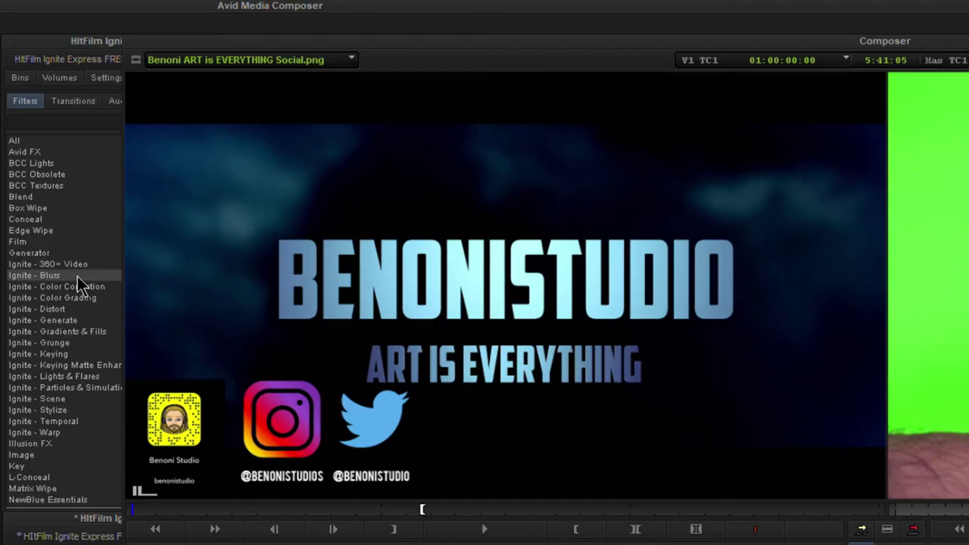
Apply Ignite Auto Contrast from the Color Correction category to the San Diego skyline clip and open its parameters
left_click(77, 276)
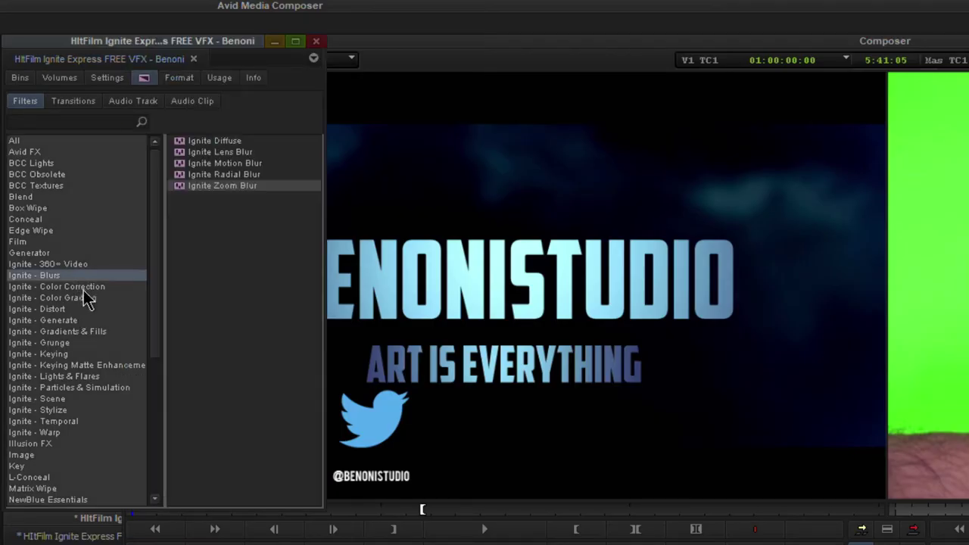
left_click(83, 288)
left_click_drag(459, 372, 410, 373)
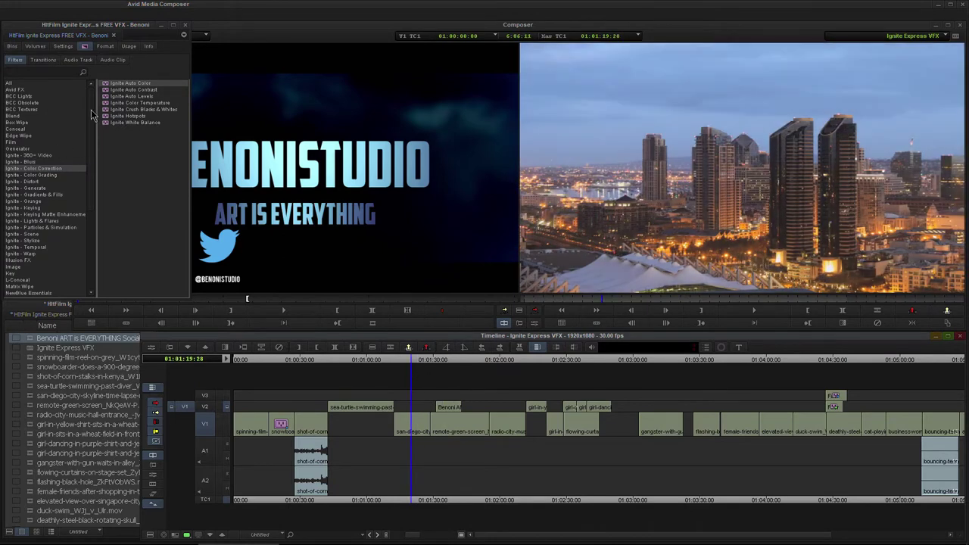
left_click(106, 92)
left_click_drag(213, 147, 416, 429)
left_click(523, 285)
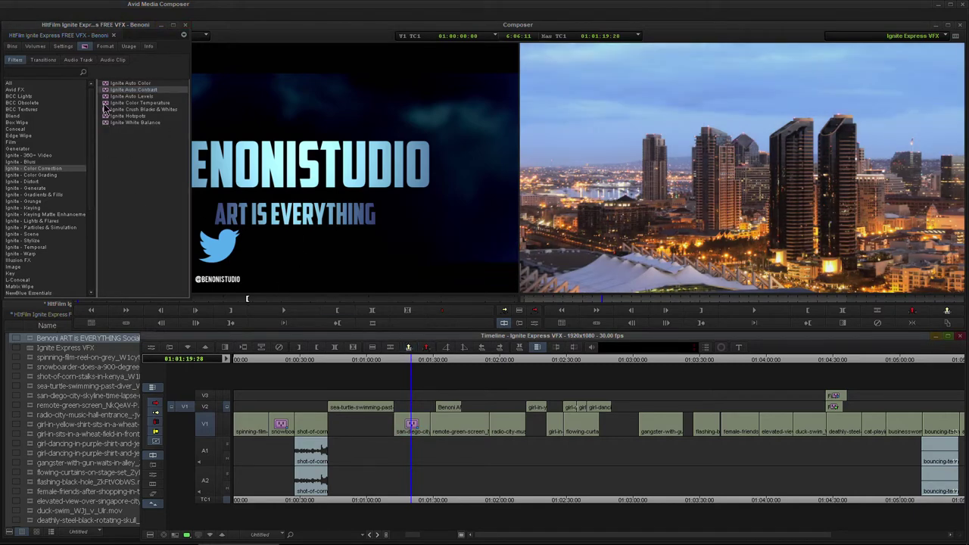
left_click(533, 323)
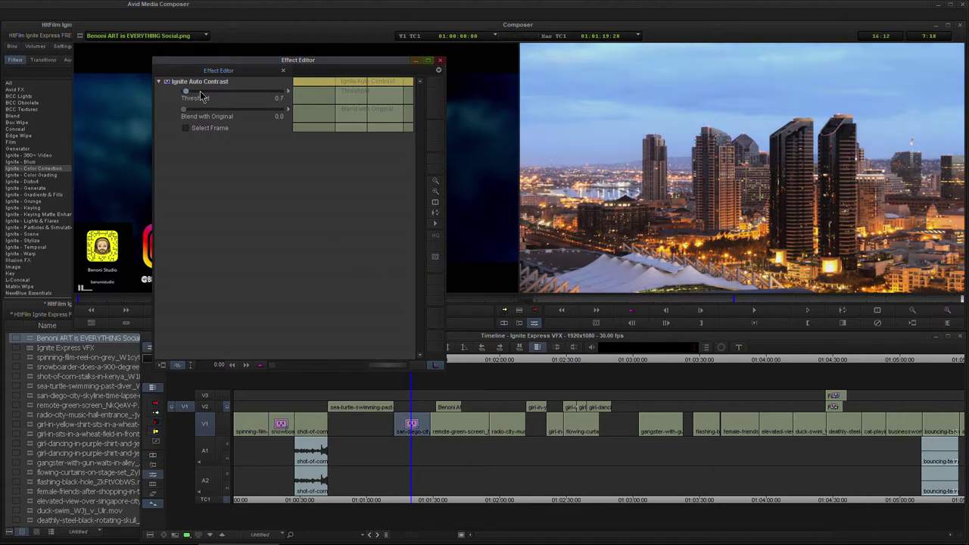
Set the Auto Contrast Threshold to 9.2 and Blend with Original to 31.6, enable Select Frame at frame 0, and preview the clip
left_click_drag(202, 96, 214, 113)
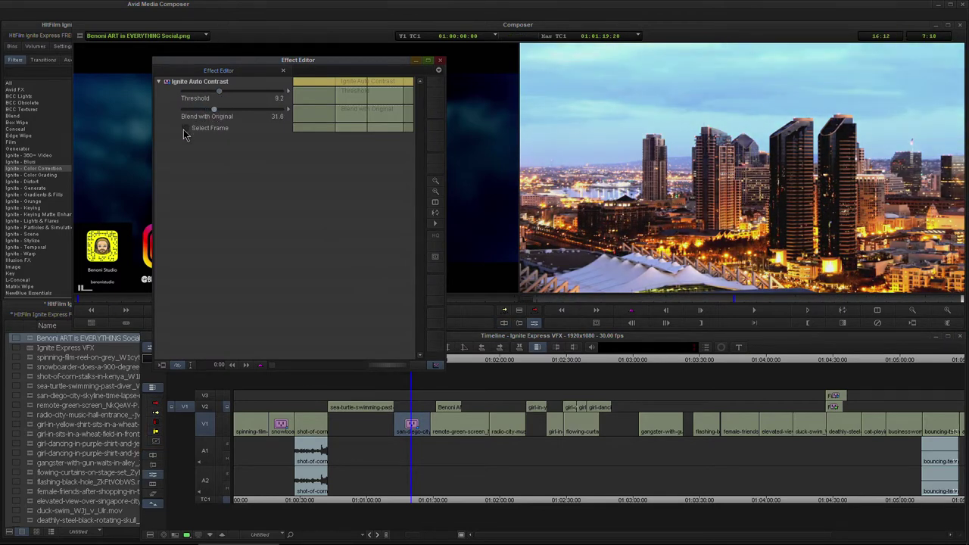
left_click(186, 129)
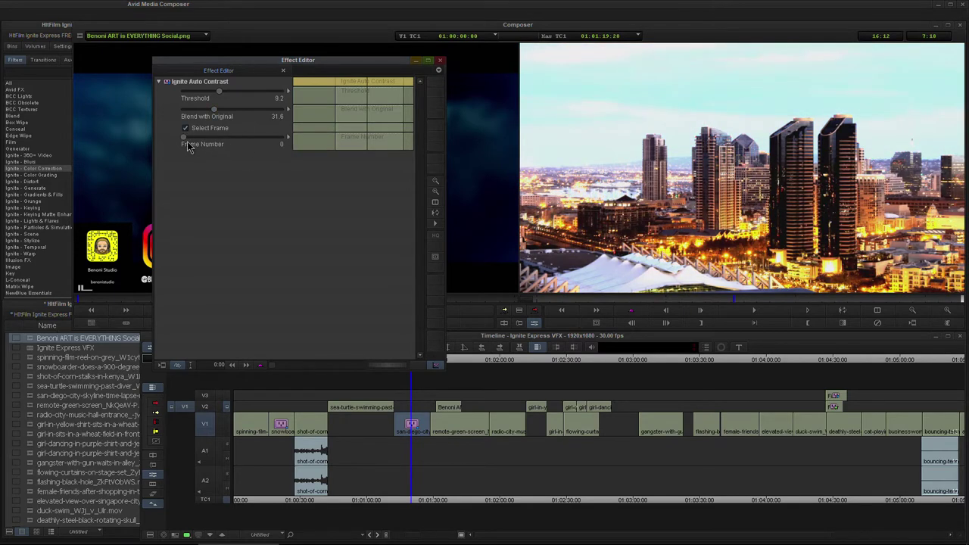
mouse_move(185, 144)
left_mouse_down()
mouse_move(206, 143)
mouse_move(182, 145)
left_mouse_up()
left_click(359, 85)
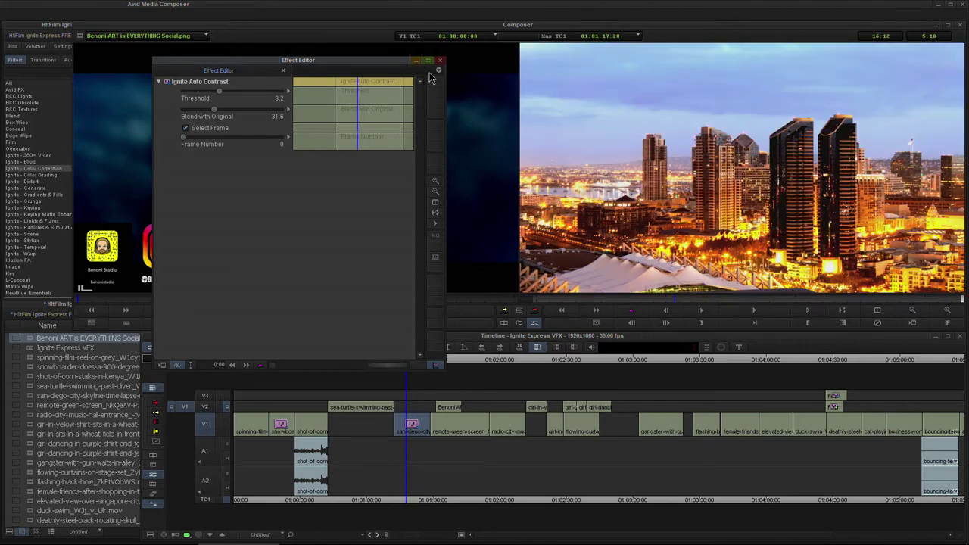
Remove the Auto Contrast effect from the San Diego skyline clip
left_click(412, 424)
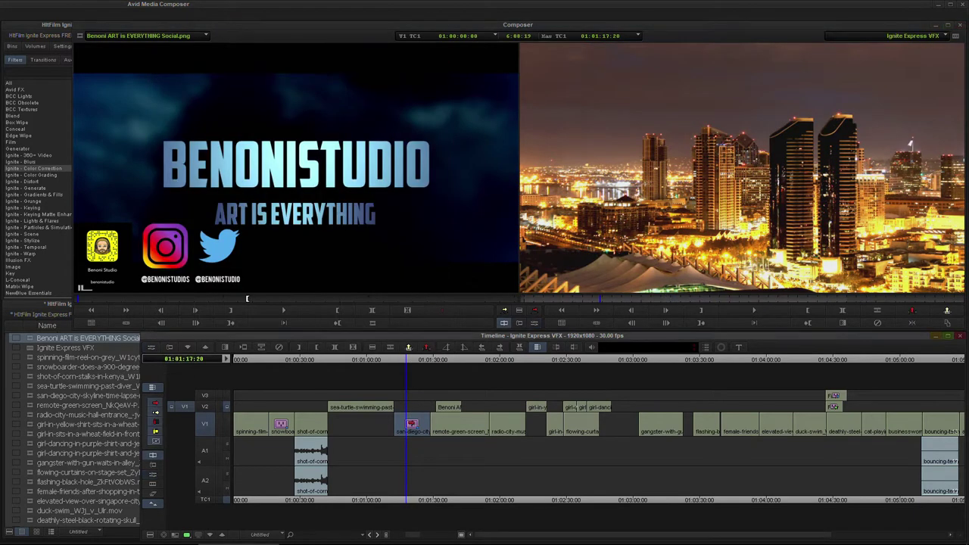
left_click(280, 347)
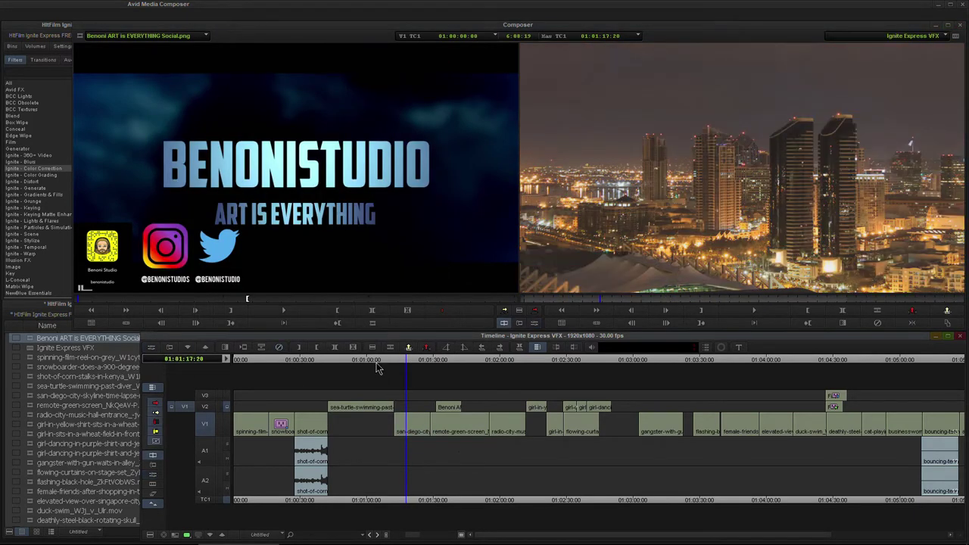
left_click(407, 364)
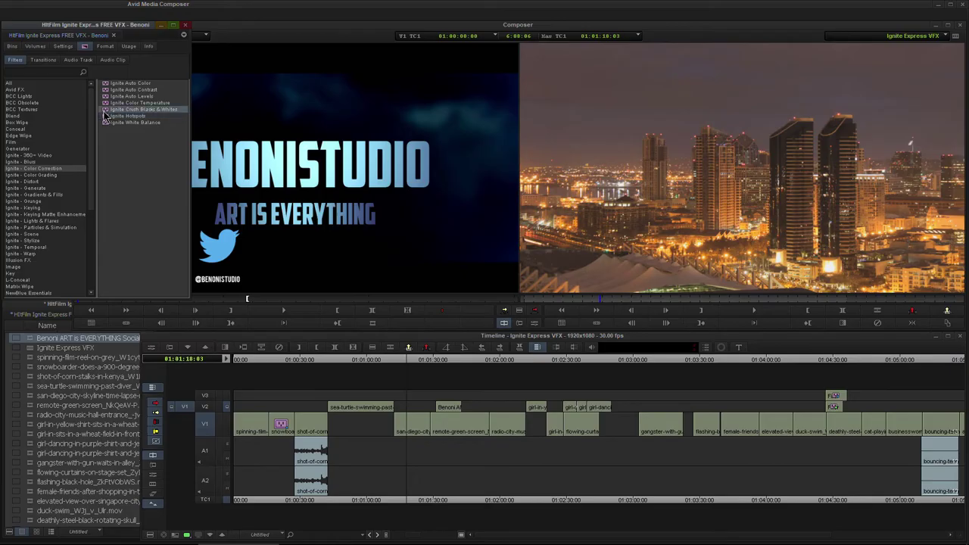
Apply Ignite Crush Blacks & Whites to the San Diego skyline clip, setting Black to 0.5 and White to 0.7, and preview it
left_click_drag(349, 278, 407, 424)
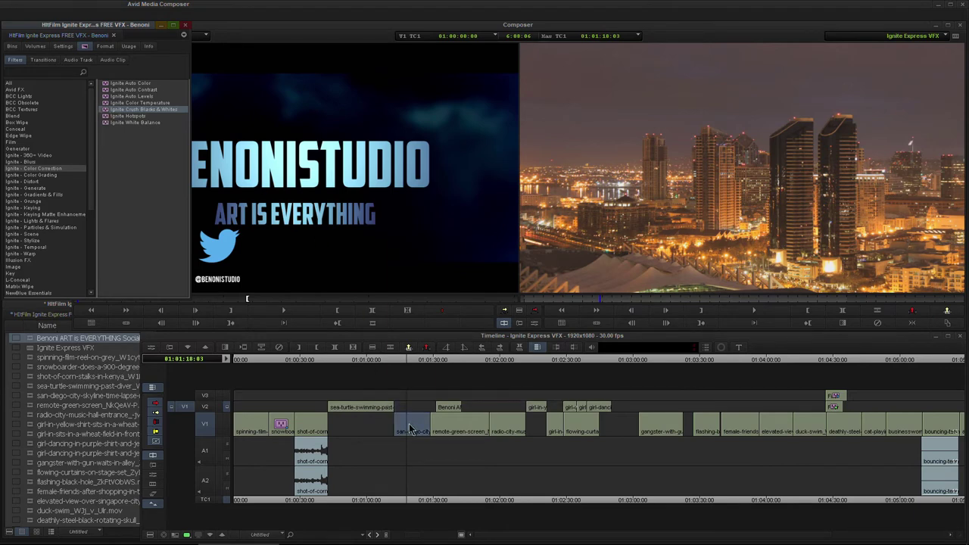
left_click(522, 285)
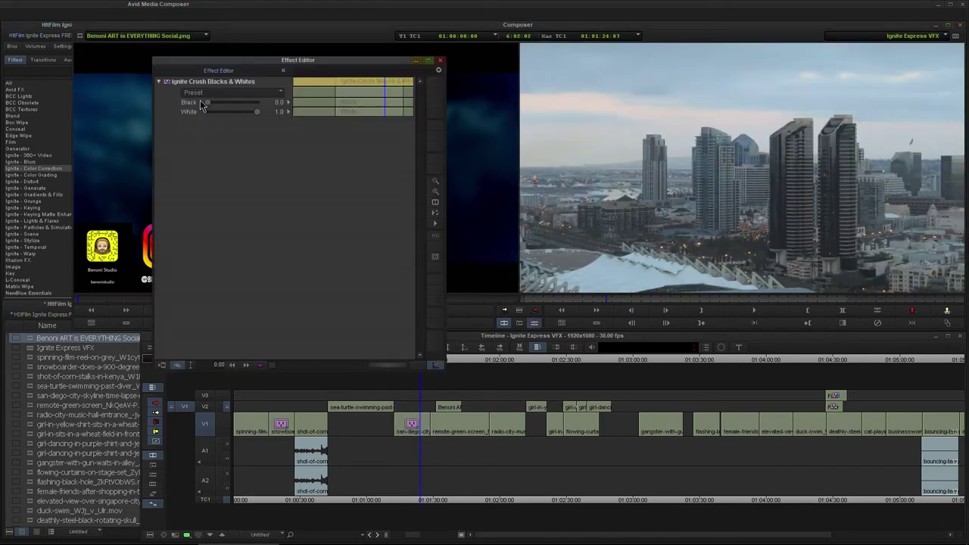
left_click_drag(214, 102, 241, 115)
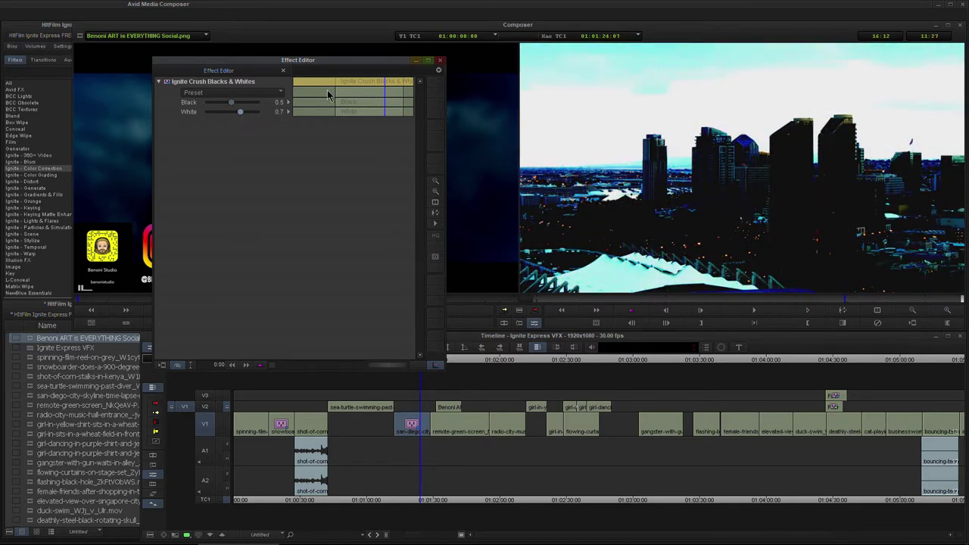
left_click_drag(351, 81, 377, 84)
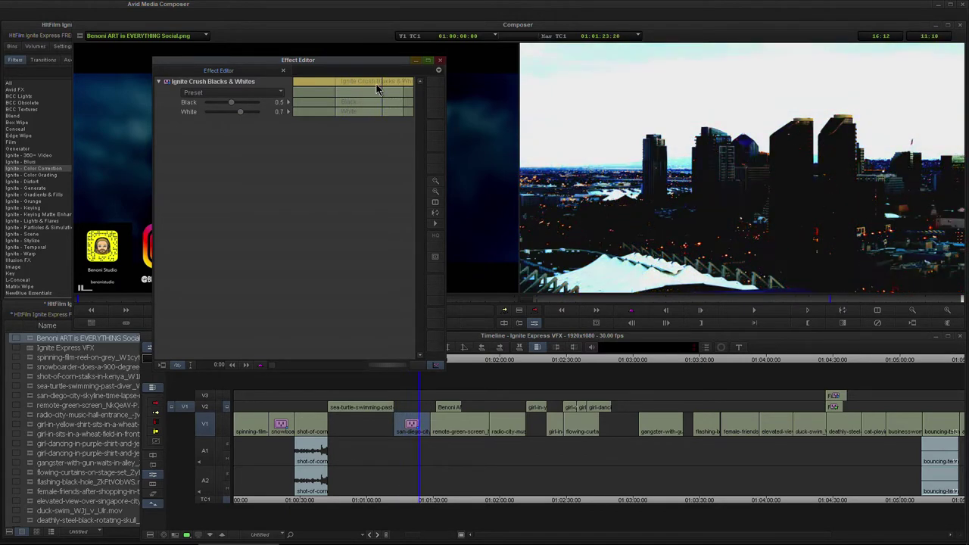
left_click(439, 64)
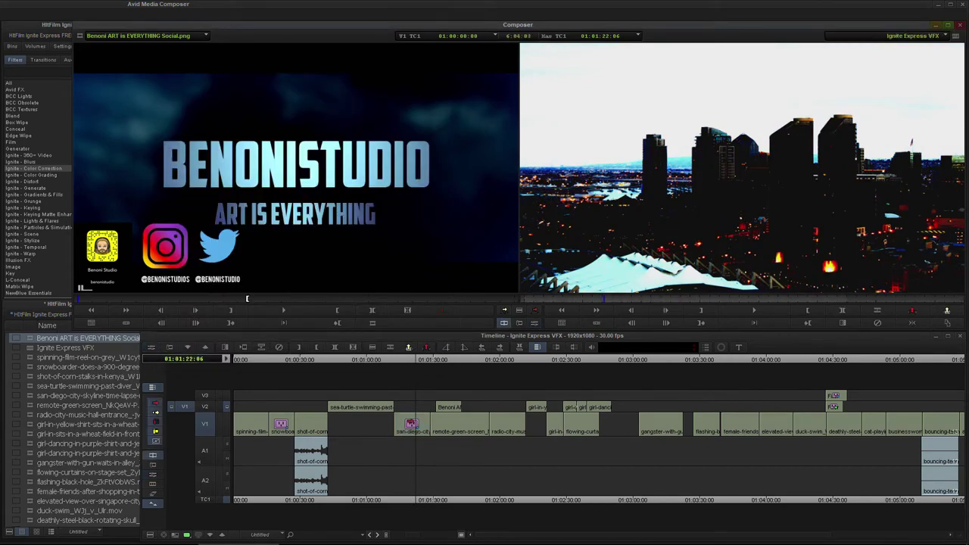
Remove the Crush Blacks & Whites effect from the San Diego skyline clip and return to around 01:01:21:02
left_click(411, 423)
left_click(279, 348)
mouse_move(420, 360)
left_mouse_down()
mouse_move(409, 364)
mouse_move(432, 368)
mouse_move(413, 369)
left_mouse_up()
Apply Ignite Hotspots from the Color Correction category to the Radio City clip on V1
left_click(68, 167)
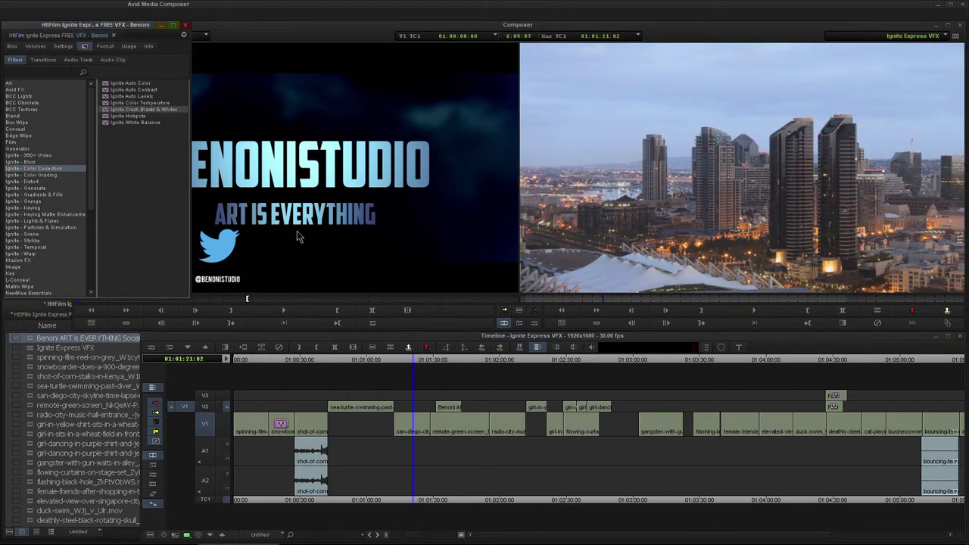
left_click(504, 363)
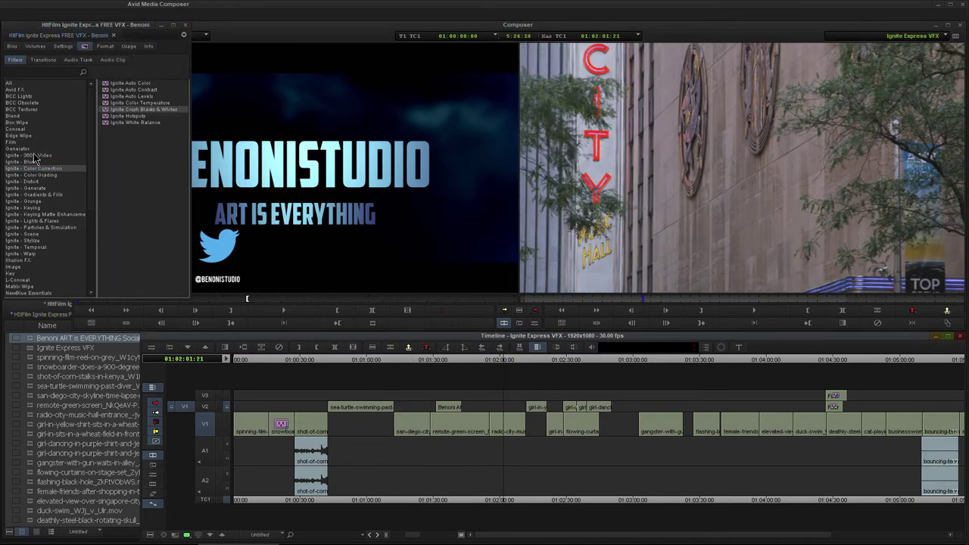
left_click(105, 118)
left_click_drag(521, 394, 516, 426)
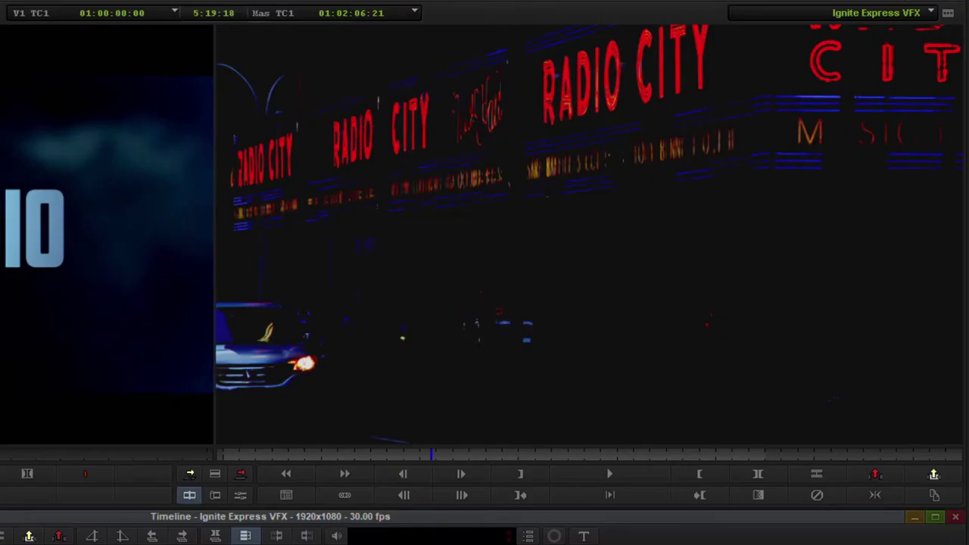
Preview the Hotspots effect across the Radio City clip, open its parameters, and lower Threshold to 0.5
left_click_drag(516, 362, 500, 362)
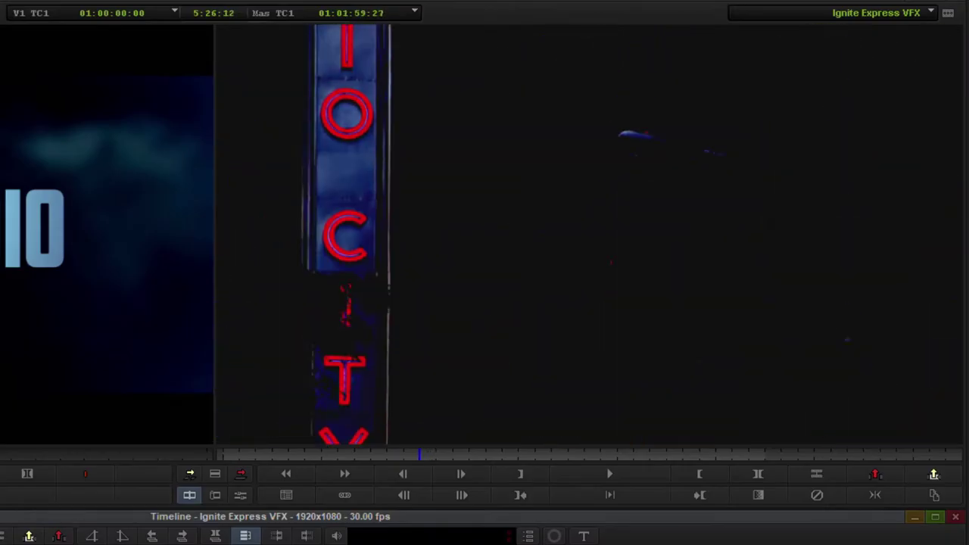
left_click(240, 495)
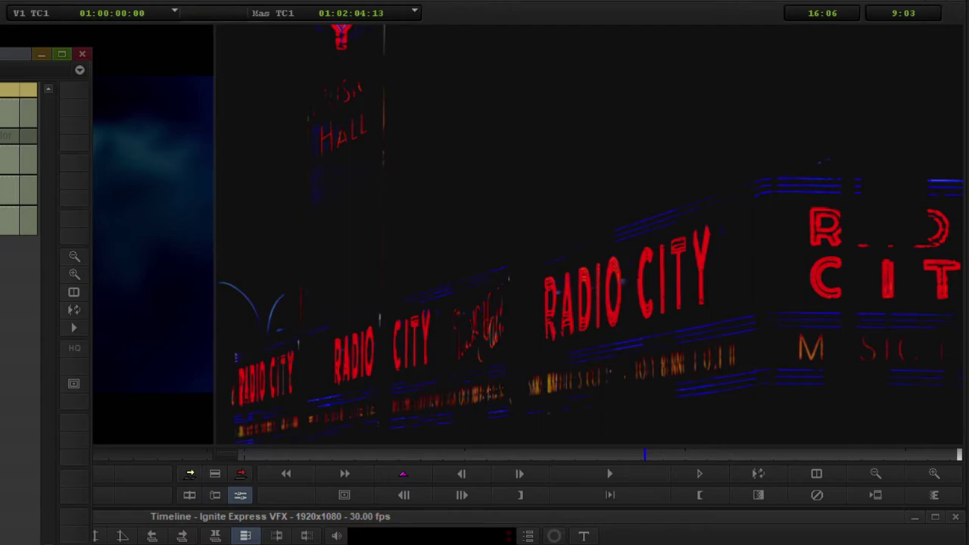
left_click_drag(130, 104, 113, 103)
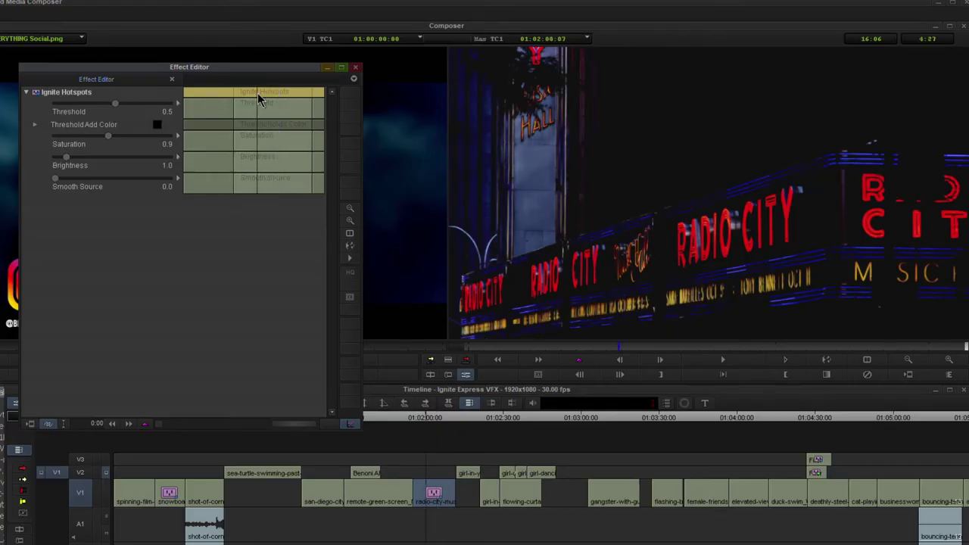
left_click(245, 101)
left_click_drag(250, 104, 273, 100)
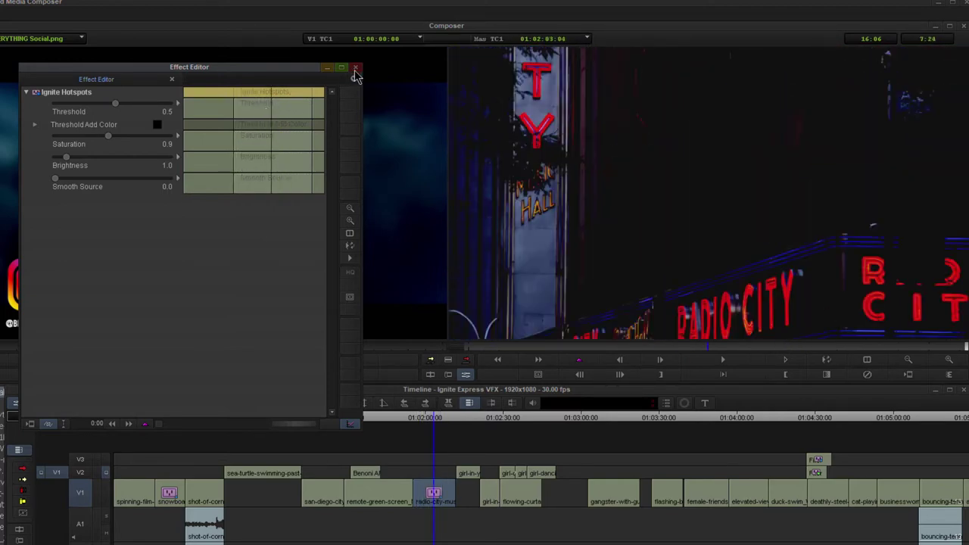
Close the Hotspots parameters and remove the effect from the Radio City clip
left_click(353, 423)
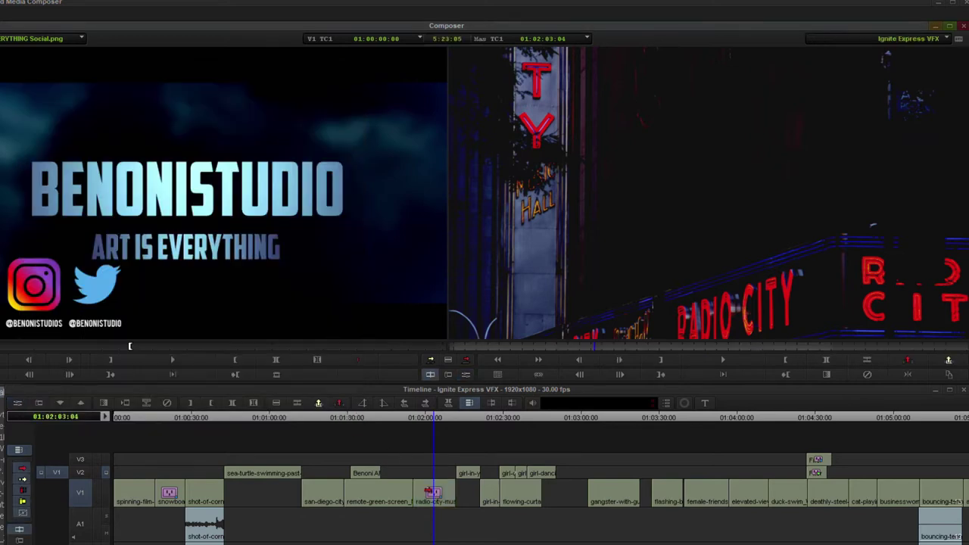
left_click(168, 402)
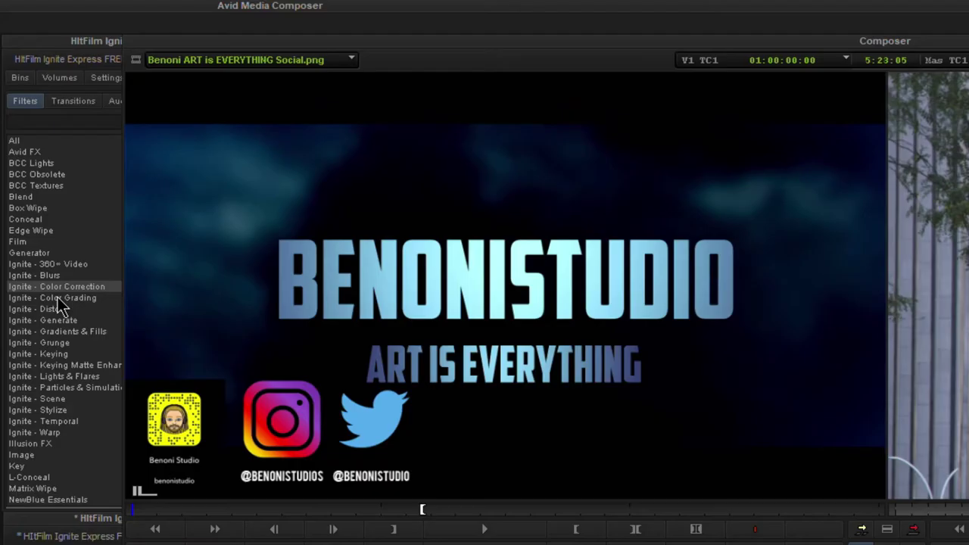
Apply Ignite Day For Night from the Color Grading category to the Radio City clip on V1
left_click(57, 298)
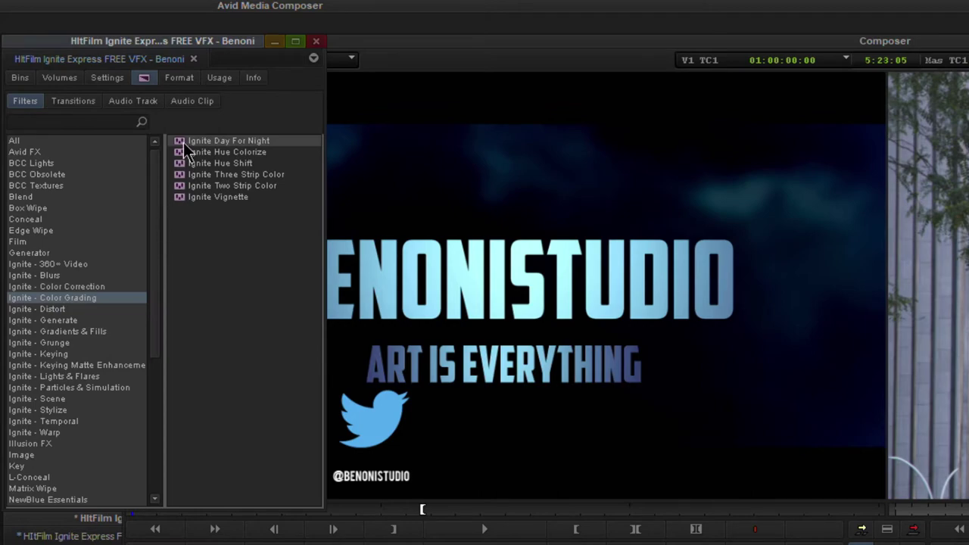
left_click_drag(181, 141, 843, 544)
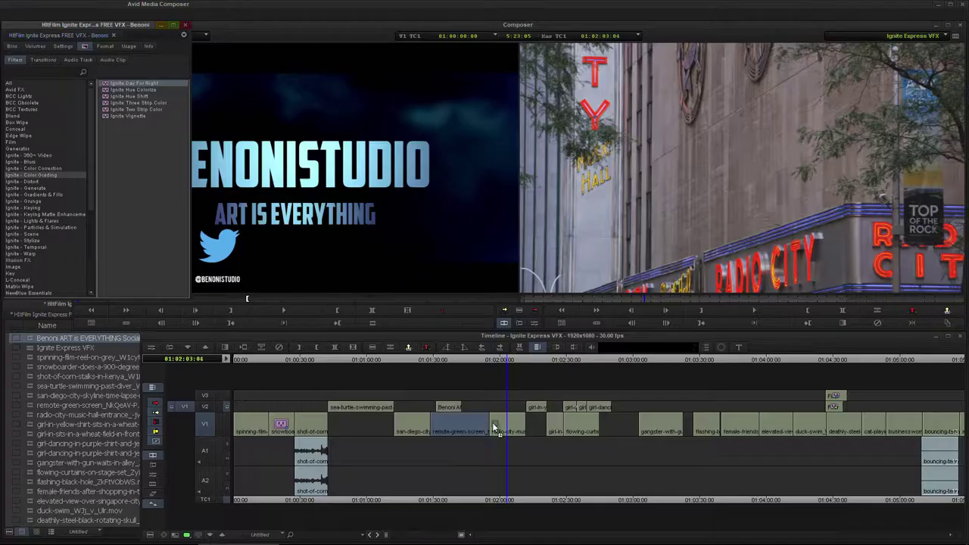
left_click_drag(494, 428, 492, 428)
left_click(522, 284)
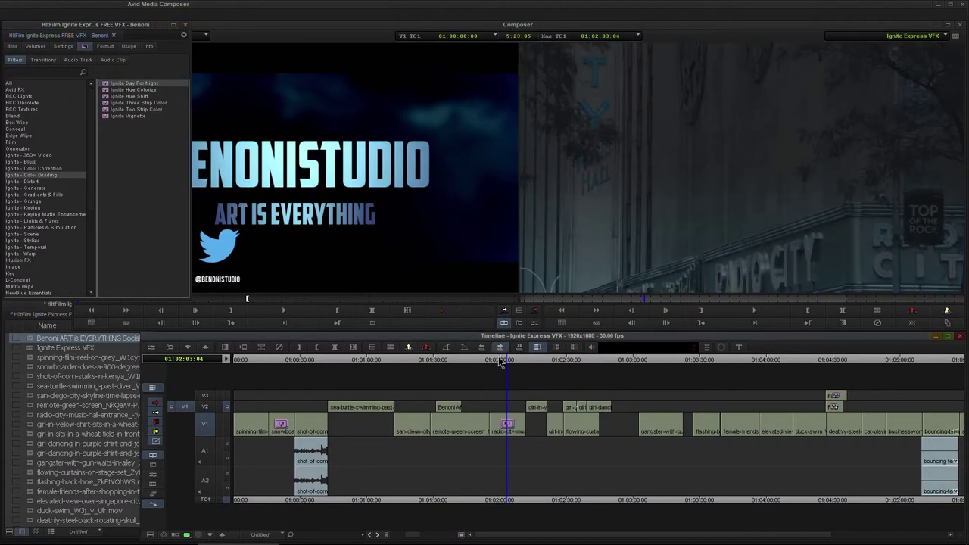
Open the Day For Night parameters at 01:02:04:06, try the Natural Night preset, and switch to Sunrise
left_click(503, 359)
left_click_drag(503, 358, 510, 365)
left_click(532, 324)
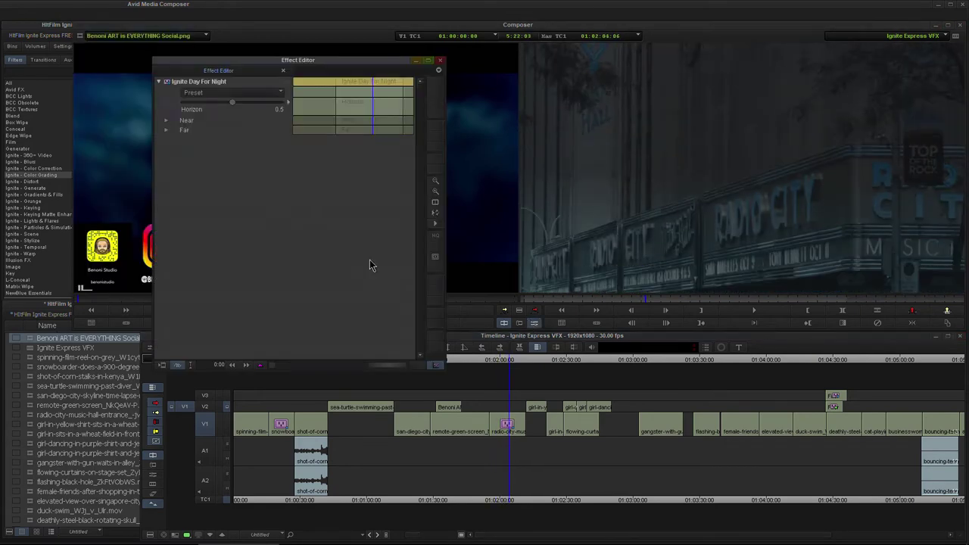
left_click(265, 94)
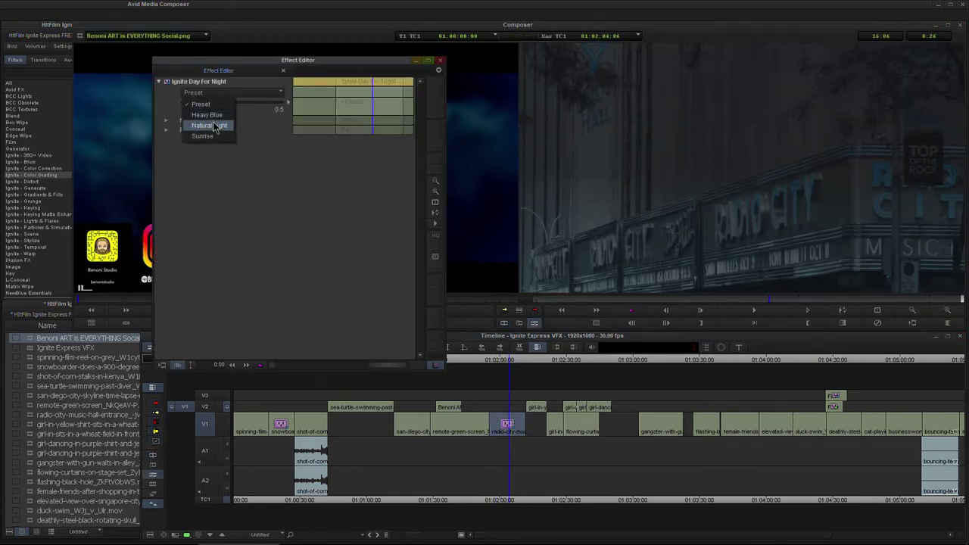
left_click(209, 125)
left_click(234, 94)
left_click(217, 136)
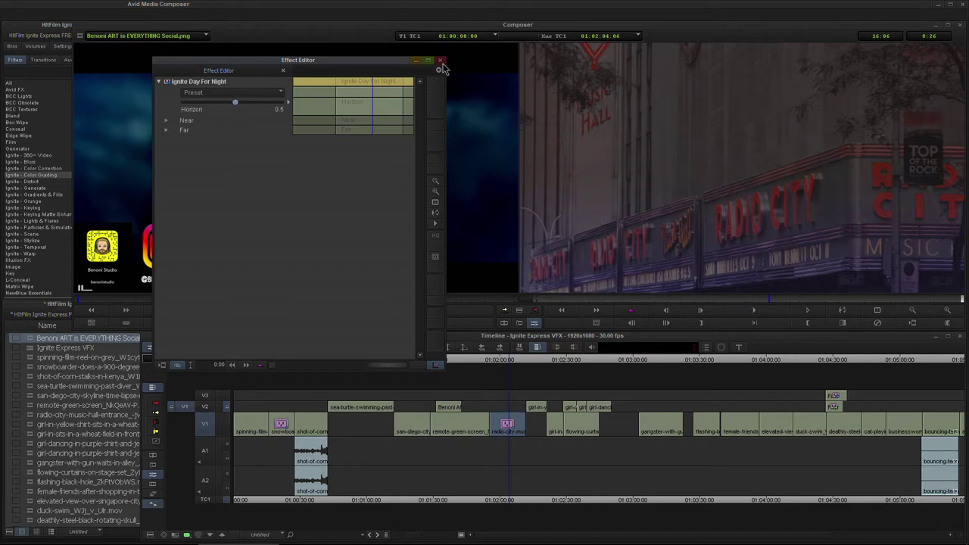
Close the Day For Night parameters and remove the effect from the Radio City clip
left_click(505, 323)
left_click(236, 384)
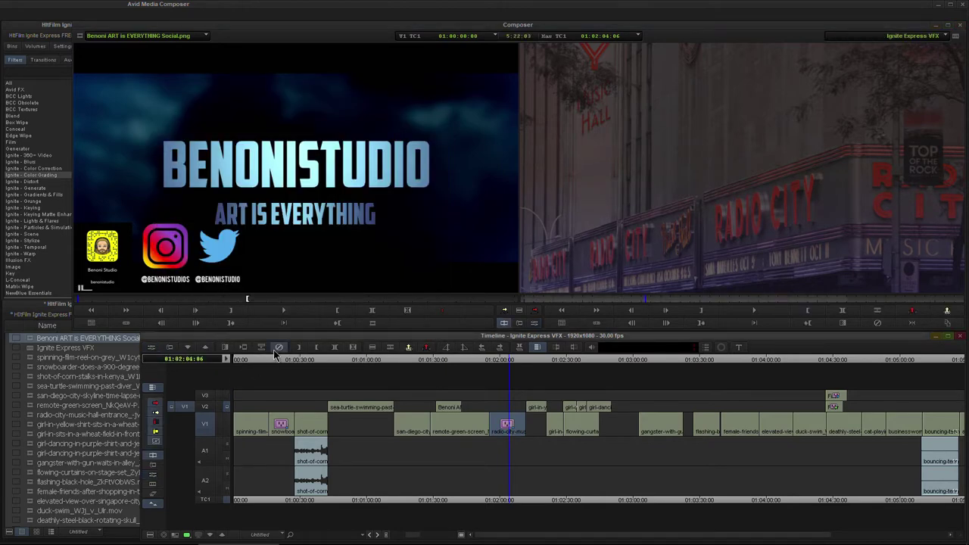
left_click(279, 348)
Apply Ignite Vignette from the Color Grading category to the Radio City clip and view the frame in full screen
left_click(38, 176)
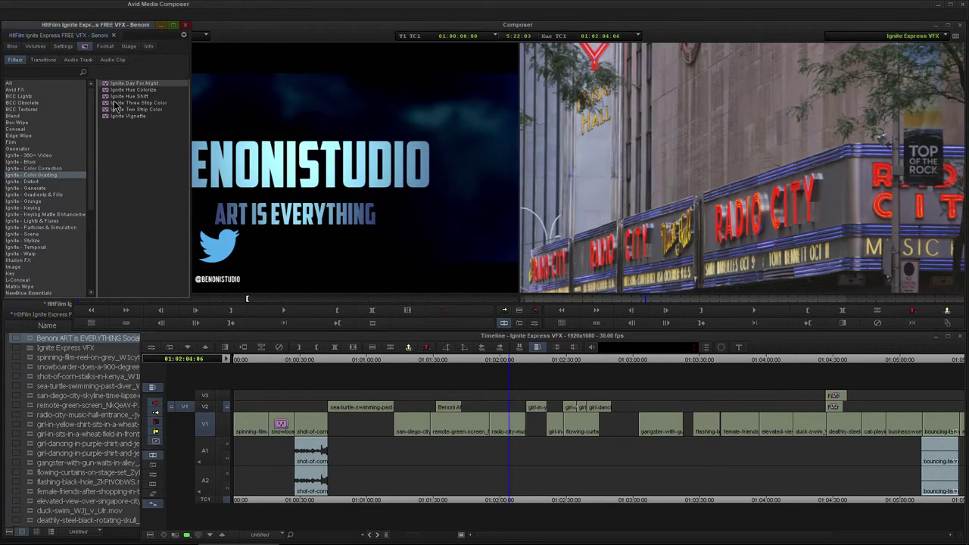
left_click_drag(106, 119, 503, 433)
left_click(523, 286)
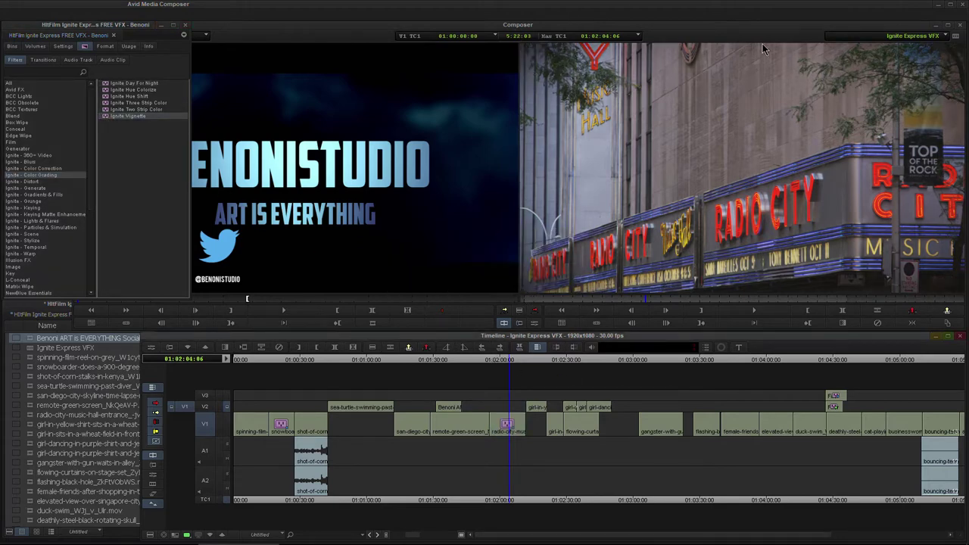
key("F12")
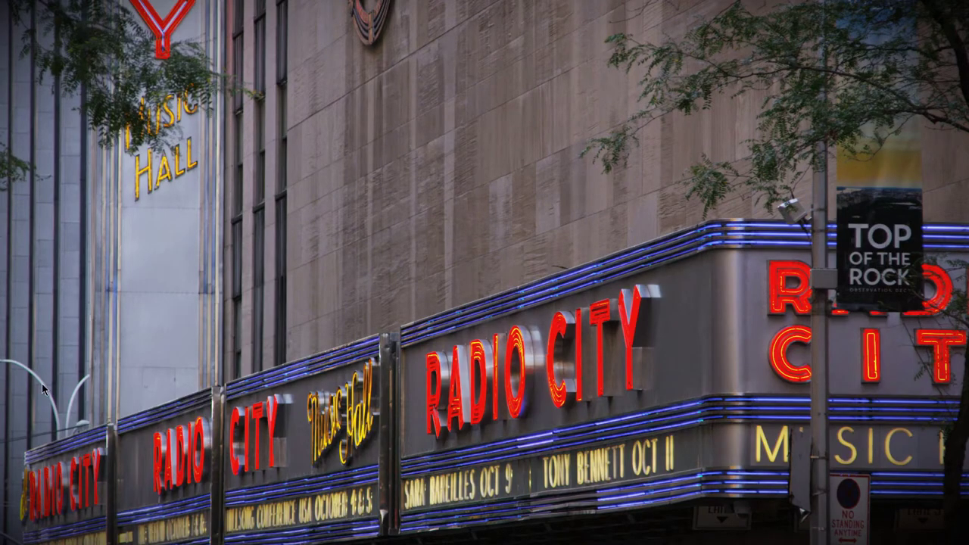
key("ctrl+shift+f")
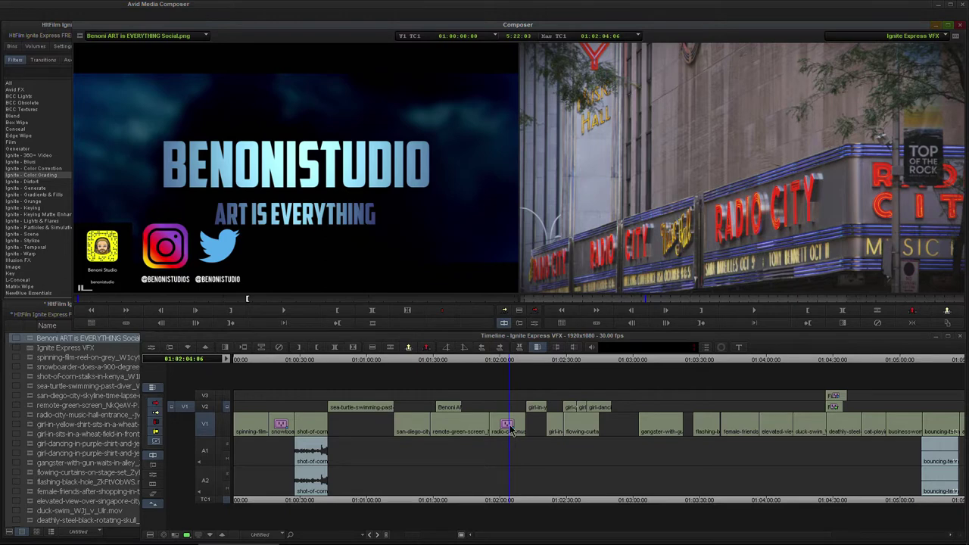
Open the Vignette parameters, reduce Width to 1045.8 and Height to 0.0, and keyframe them at the start of the Radio City clip
double_click(509, 428)
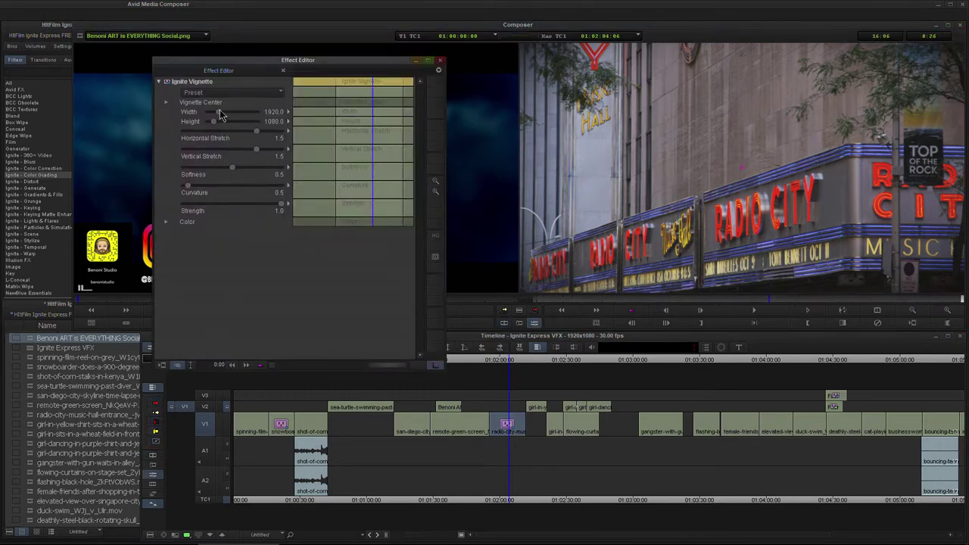
left_click_drag(225, 115, 209, 129)
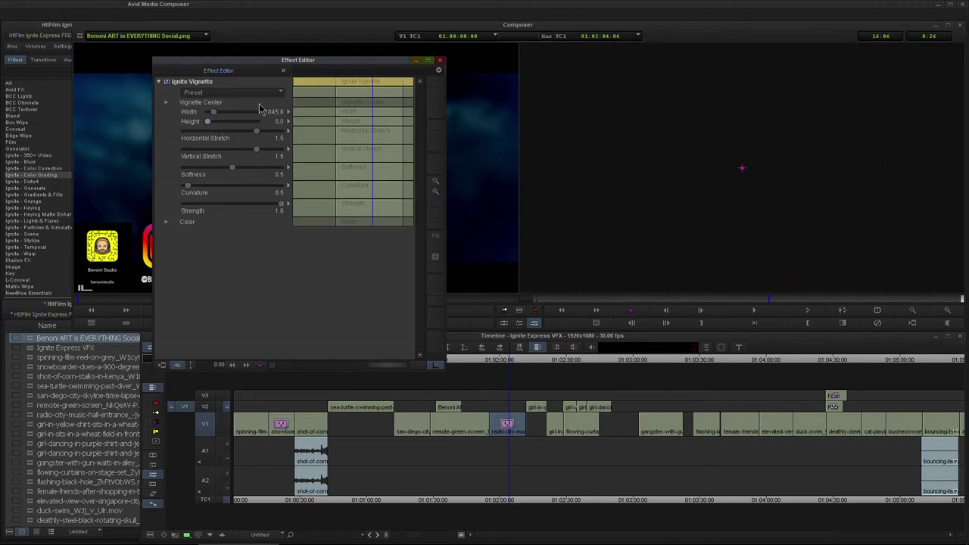
left_click_drag(324, 94, 274, 102)
Add a Vignette keyframe near the end of the Radio City clip with Width 1917.3 and Height 958.6
left_click(410, 93)
key("apostrophe")
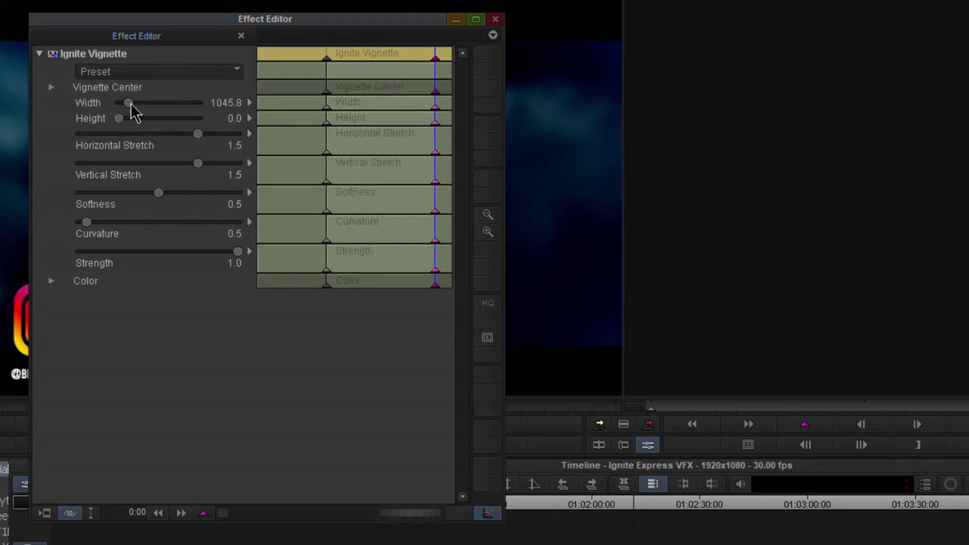
left_click_drag(135, 105, 97, 129)
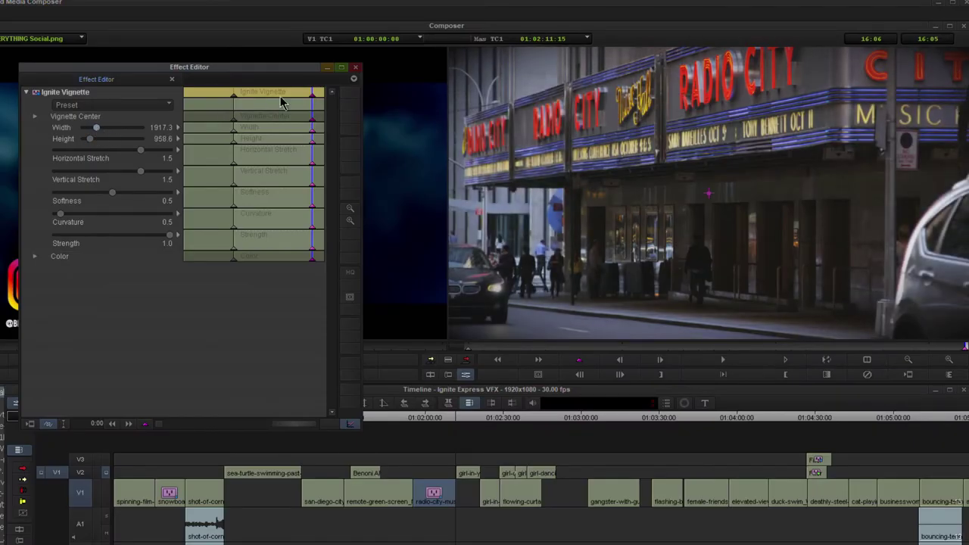
Preview the keyframed Vignette across the Radio City clip and remove the effect from that clip
left_click_drag(280, 102, 316, 108)
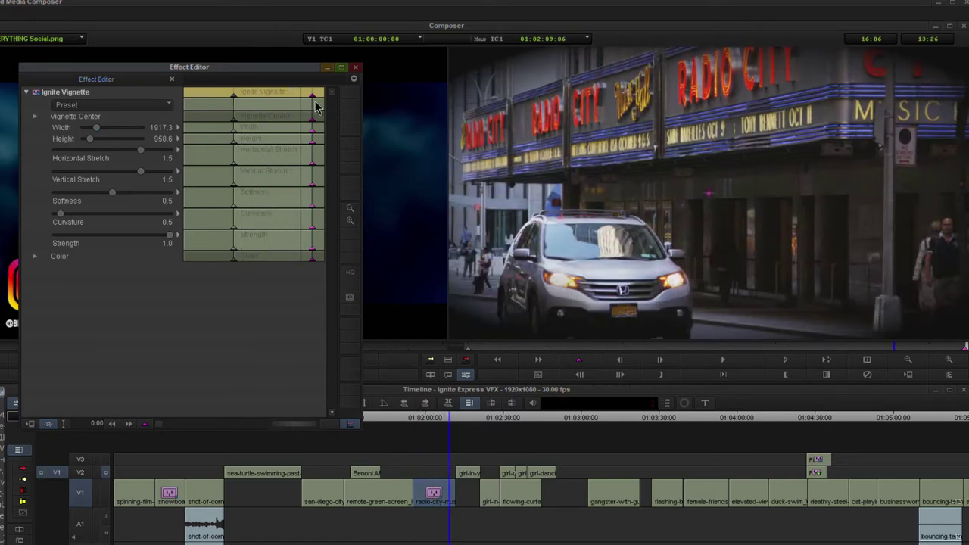
left_click(435, 485)
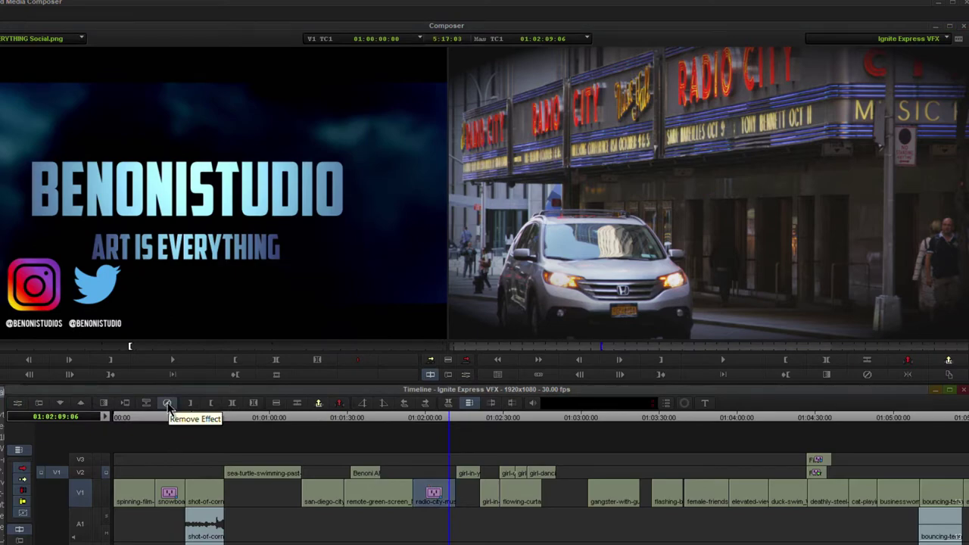
left_click(168, 404)
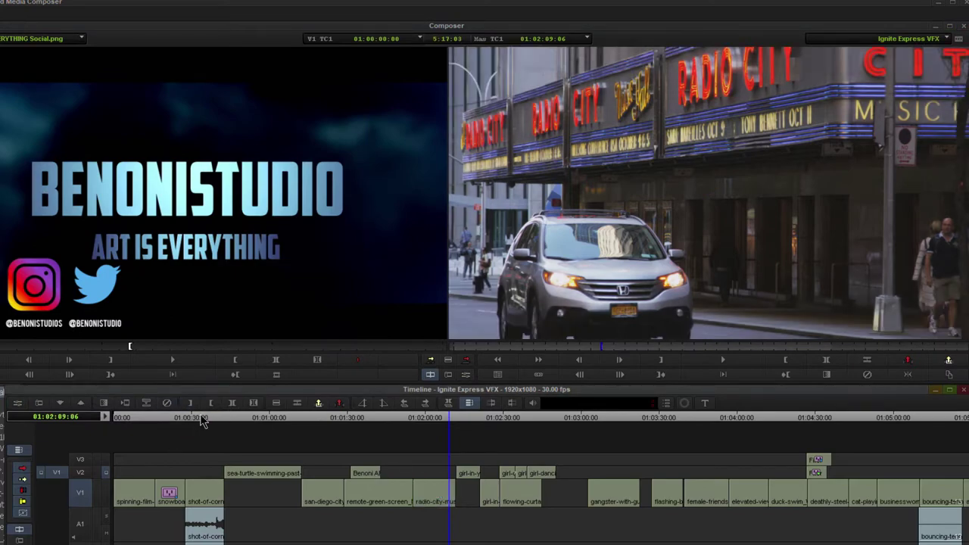
Apply Ignite Three Strip Color from the Color Grading category to the Radio City clip with one track
left_click(427, 426)
left_click(84, 301)
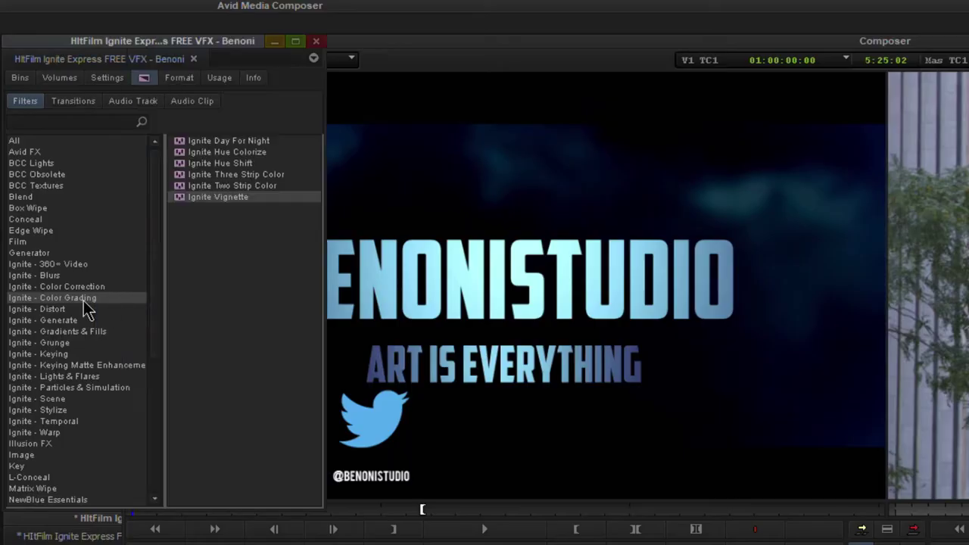
left_click(177, 165)
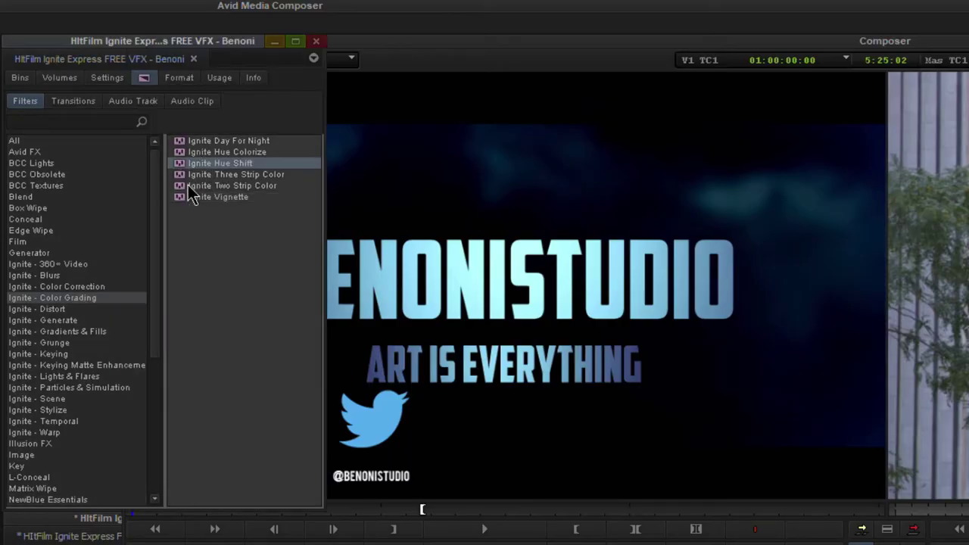
left_click(181, 174)
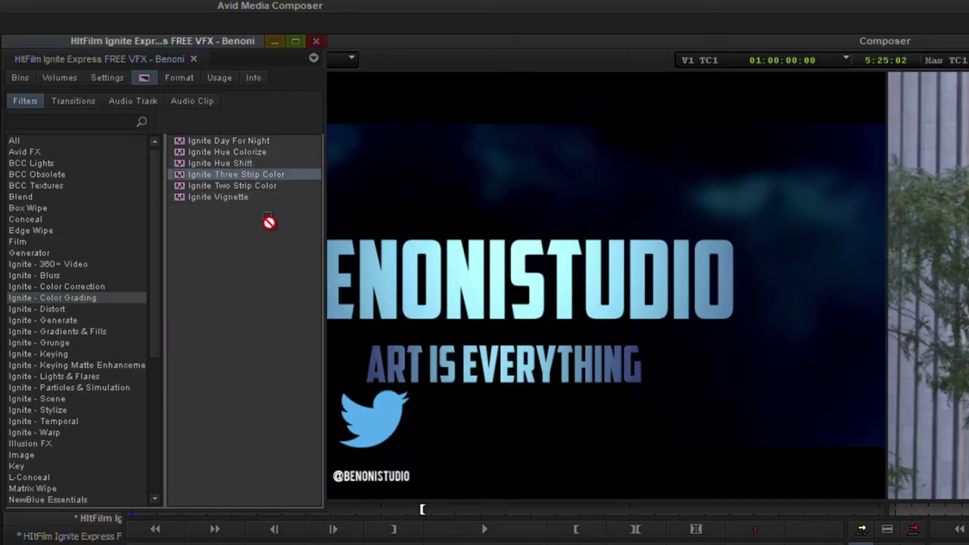
left_click_drag(269, 222, 844, 544)
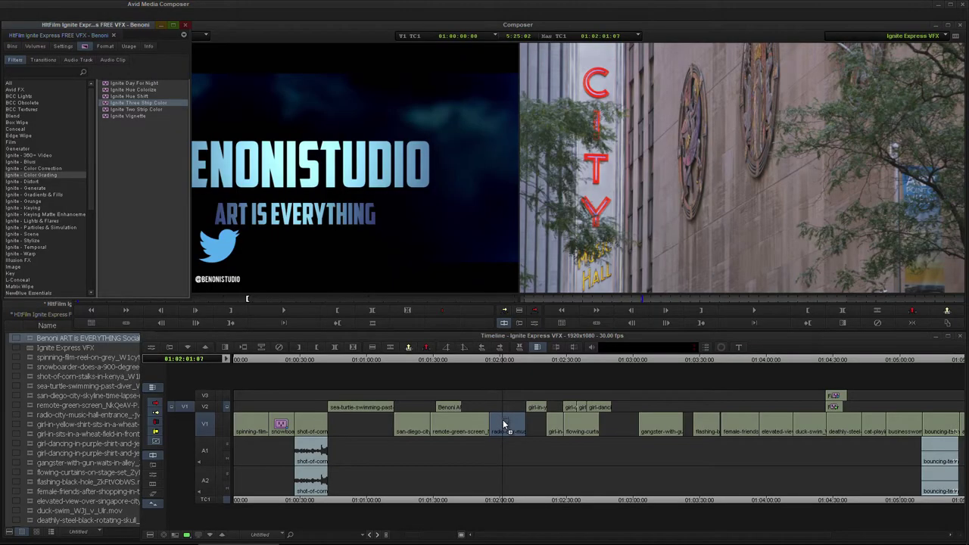
left_click_drag(504, 424, 504, 424)
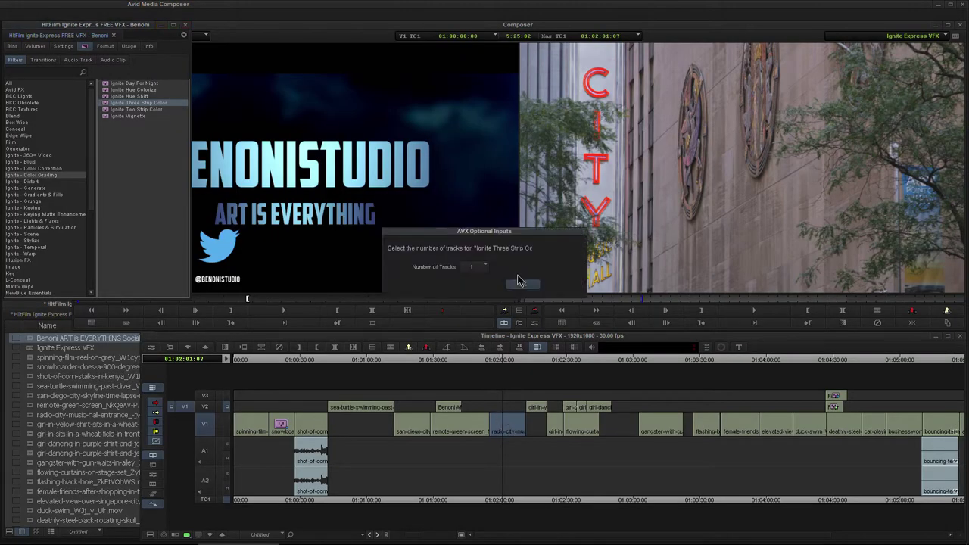
left_click(502, 361)
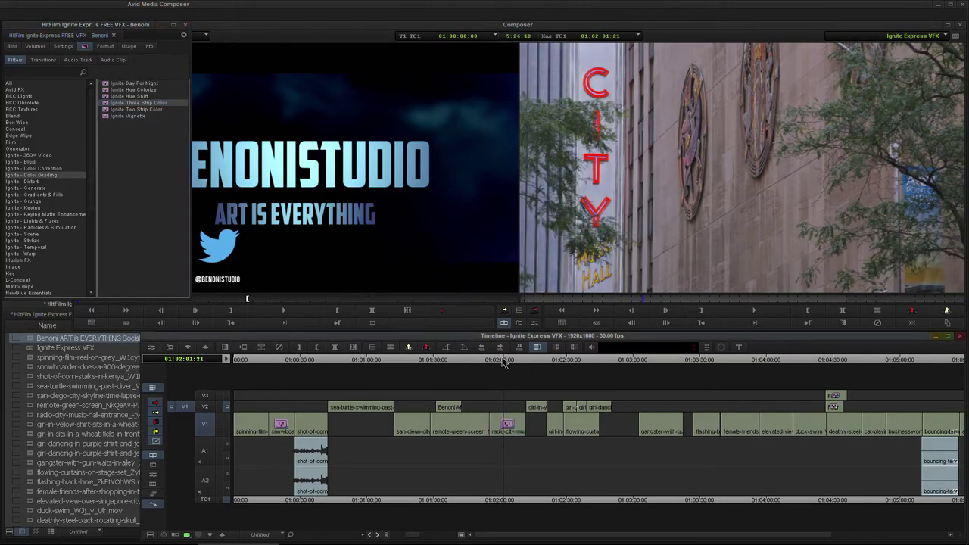
Open the Three Strip Color parameters and try the Strong Green preset followed by another preset on the Radio City clip
left_click(534, 323)
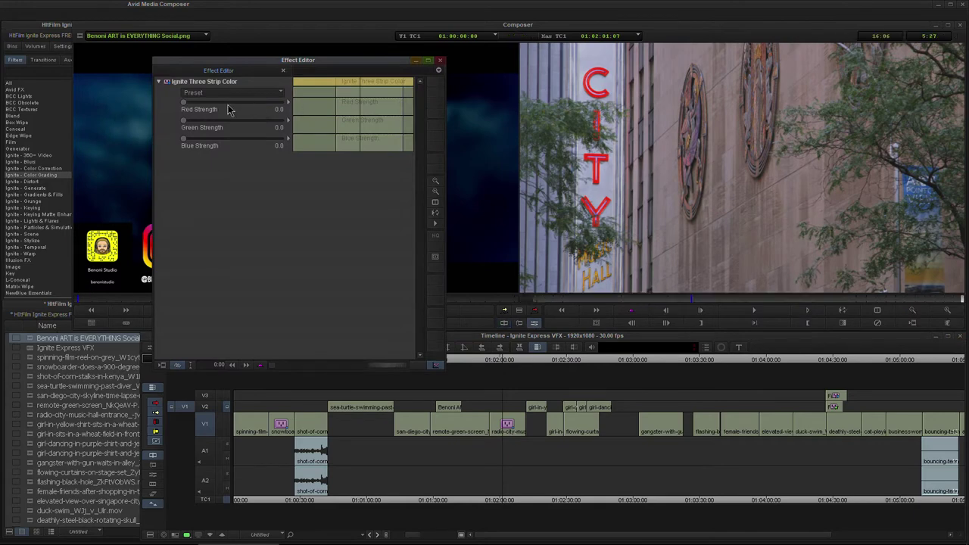
left_click(225, 93)
left_click(217, 125)
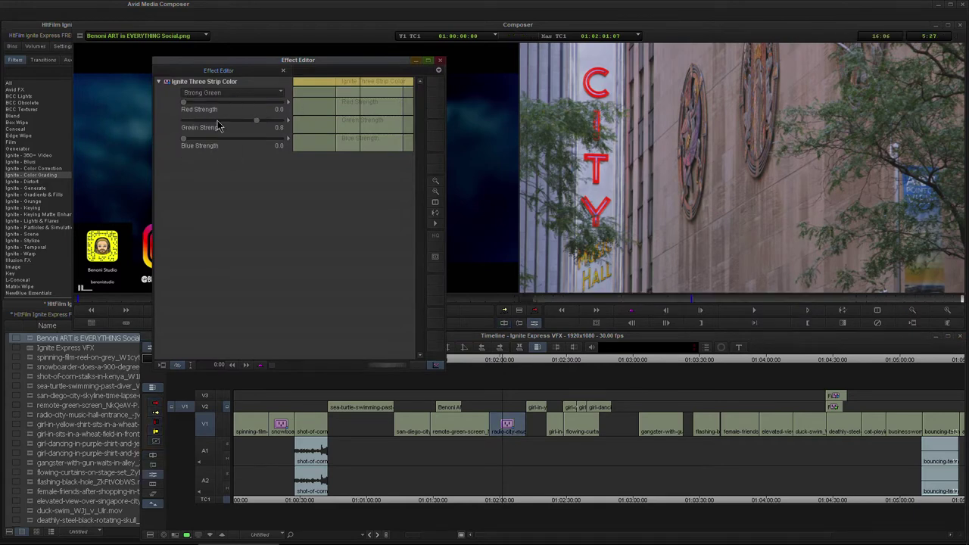
left_click(229, 94)
left_click(221, 149)
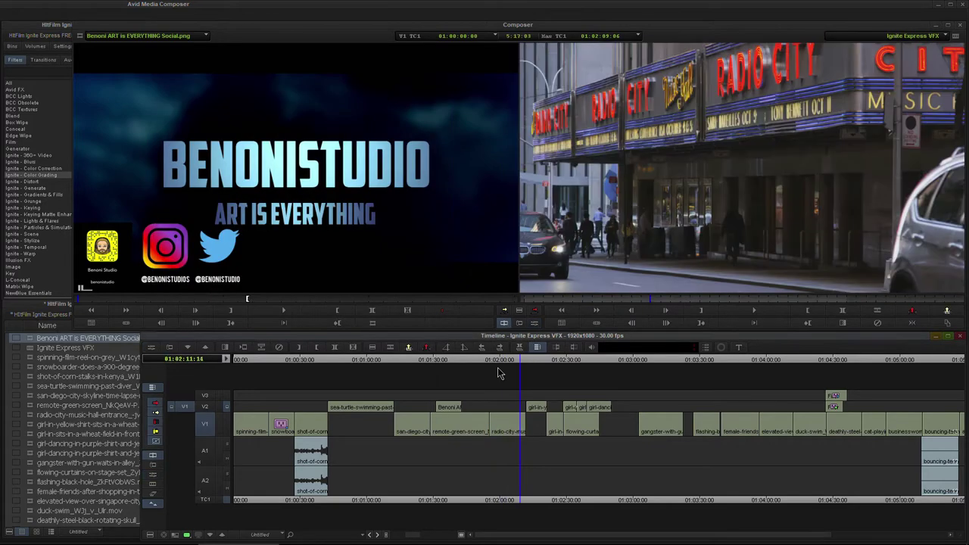
Apply Ignite Bulge from the Distort category to the gangster clip on V1 with one track
left_click(483, 373)
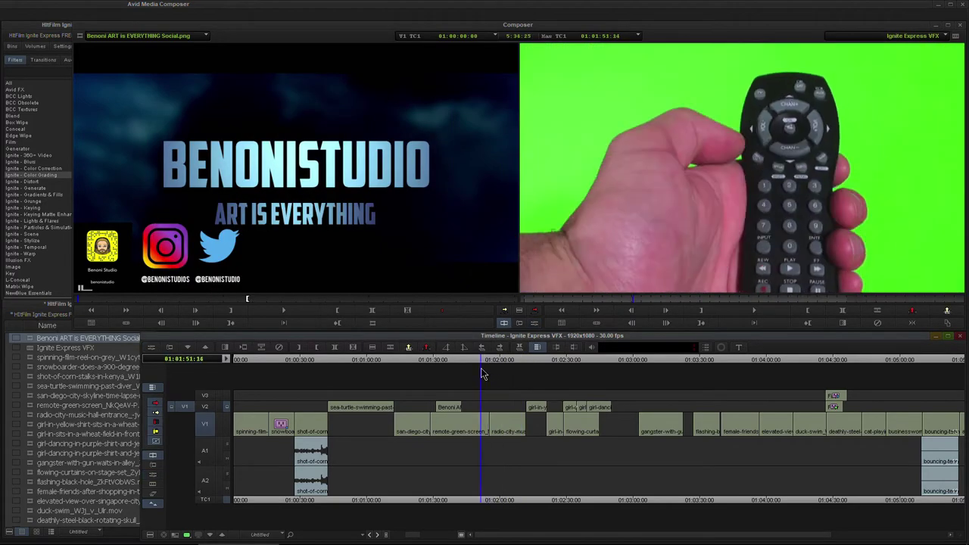
left_click(38, 182)
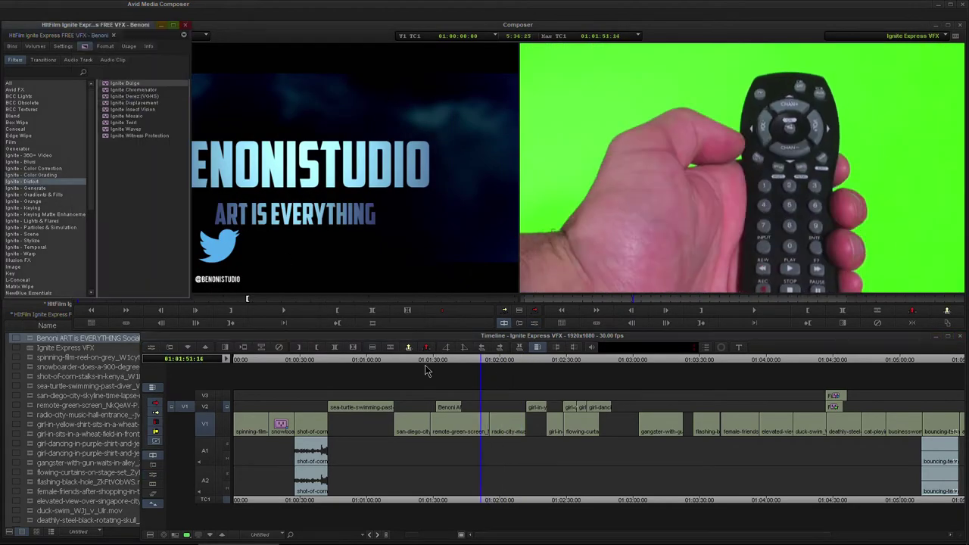
left_click(456, 365)
left_click_drag(455, 364, 657, 391)
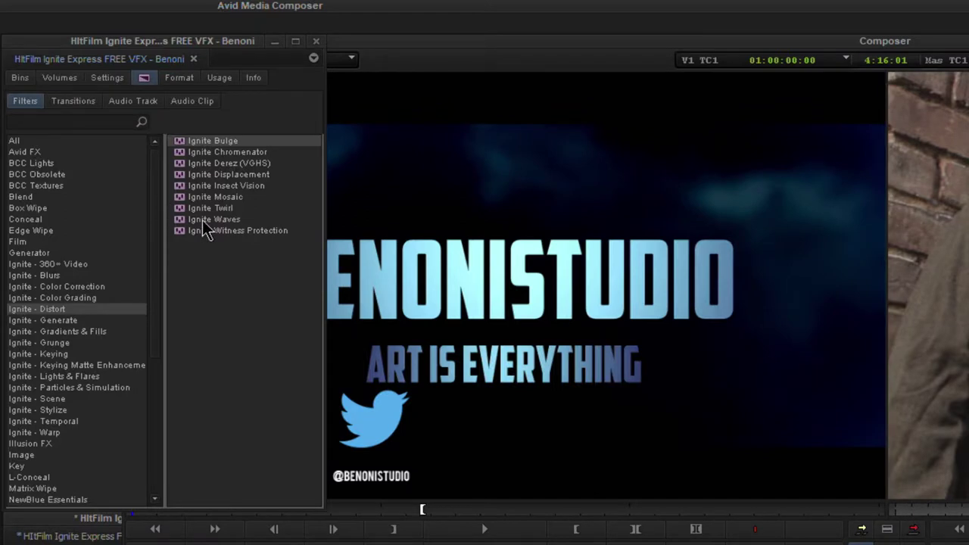
left_click_drag(203, 221, 651, 427)
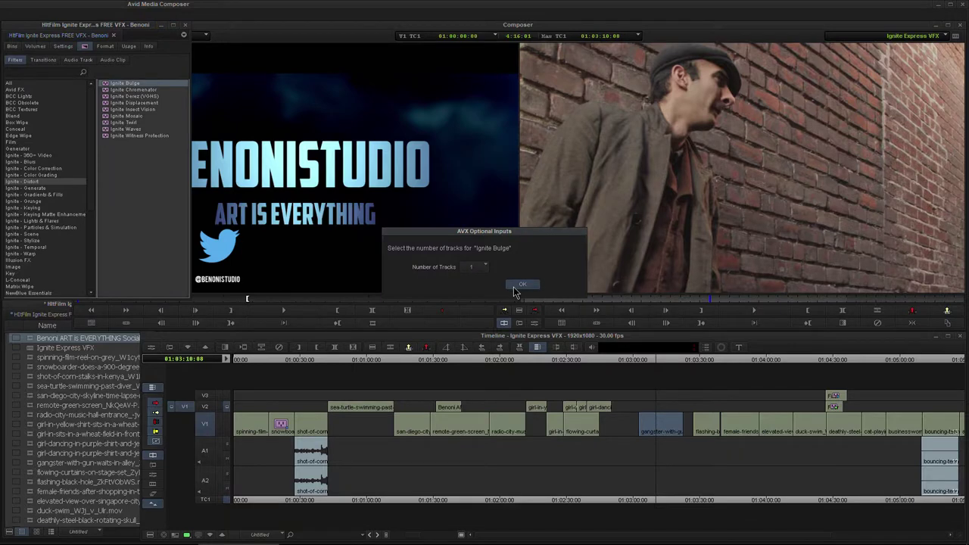
left_click(522, 285)
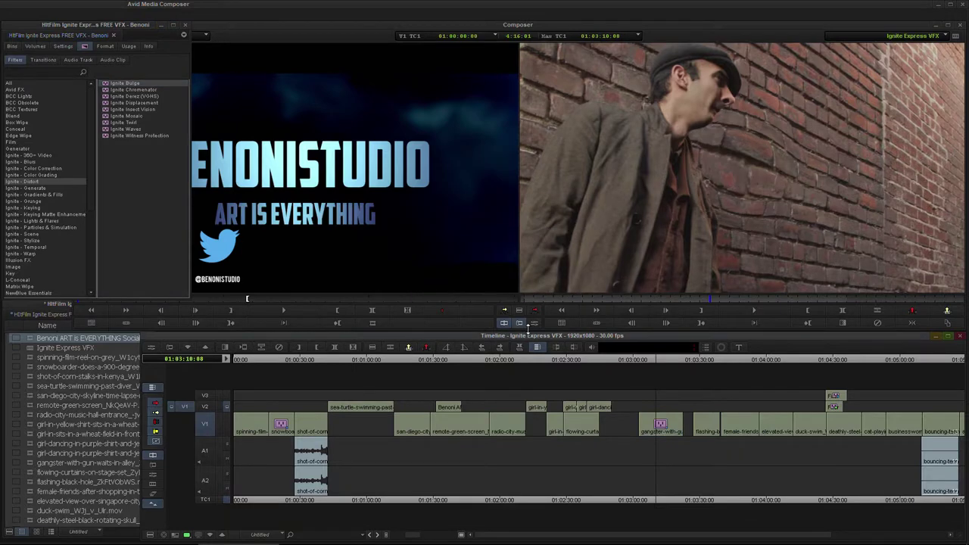
Open the Bulge parameters and set Bulge to 6.6, Radius to 659.6, Plateau to 44.2, wrapping to Tile and the shape to Triangle
left_click(534, 323)
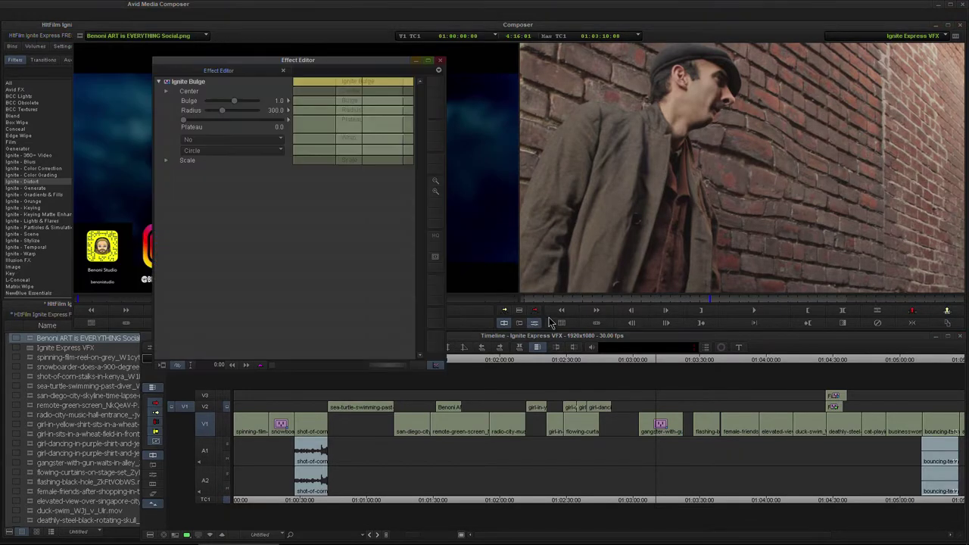
left_click_drag(351, 86, 339, 111)
mouse_move(234, 99)
left_mouse_down()
mouse_move(251, 103)
mouse_move(227, 110)
mouse_move(239, 110)
left_mouse_up()
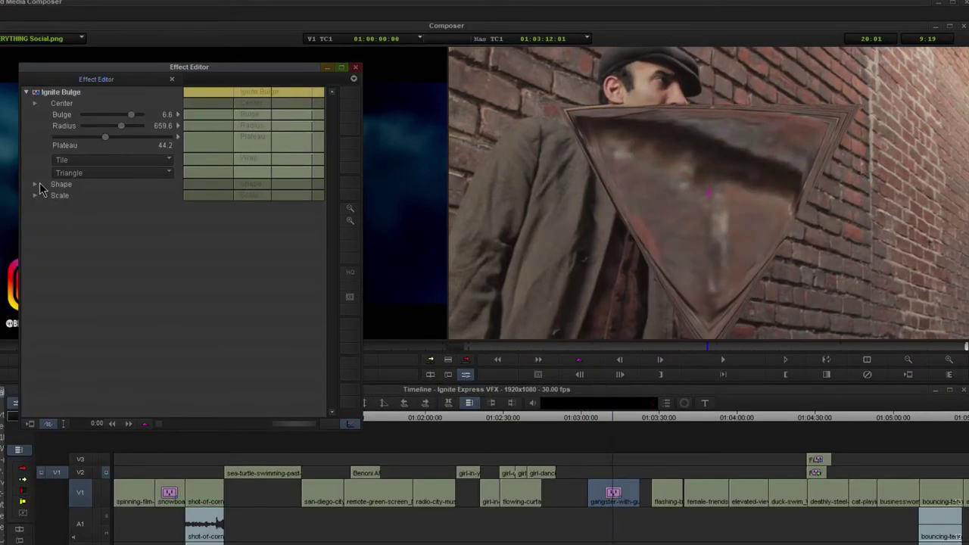
Expand the Bulge Shape settings, set Rotation to 90.0 and Curvature to 18.9, and scrub through the gangster clip
left_click(35, 185)
left_click_drag(100, 241, 115, 241)
mouse_move(269, 97)
left_mouse_down()
mouse_move(243, 101)
mouse_move(271, 104)
left_mouse_up()
left_click(282, 104)
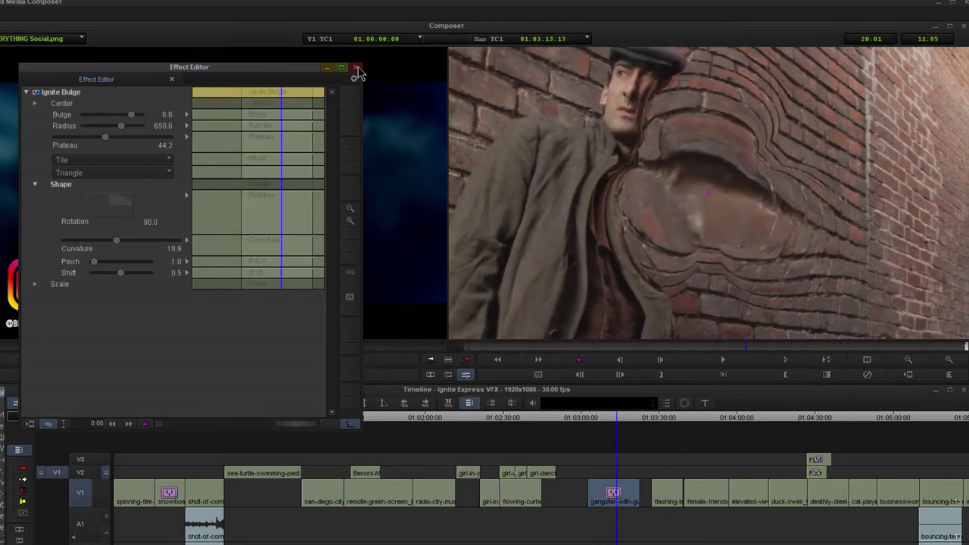
Close the Bulge parameters and remove the effect from the gangster clip
left_click(356, 68)
left_click(621, 492)
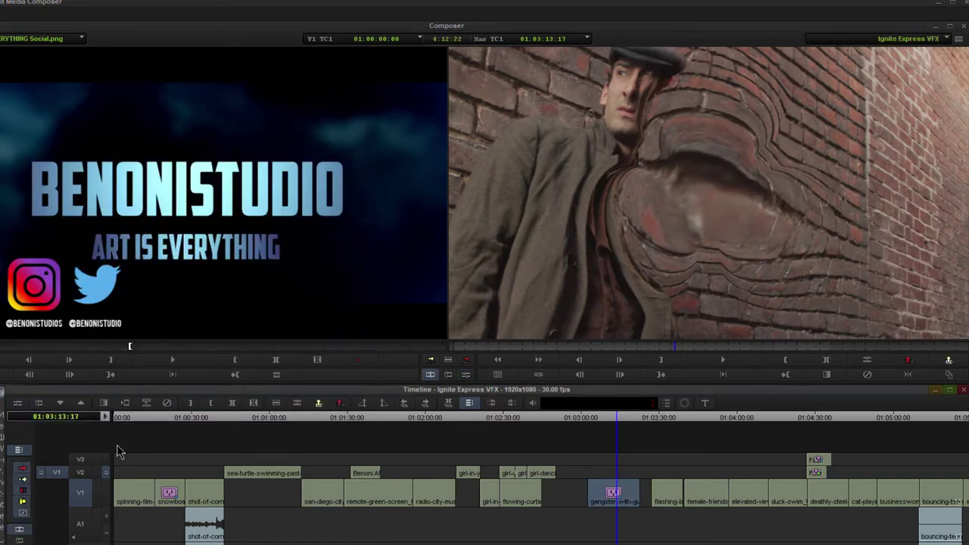
key("Delete")
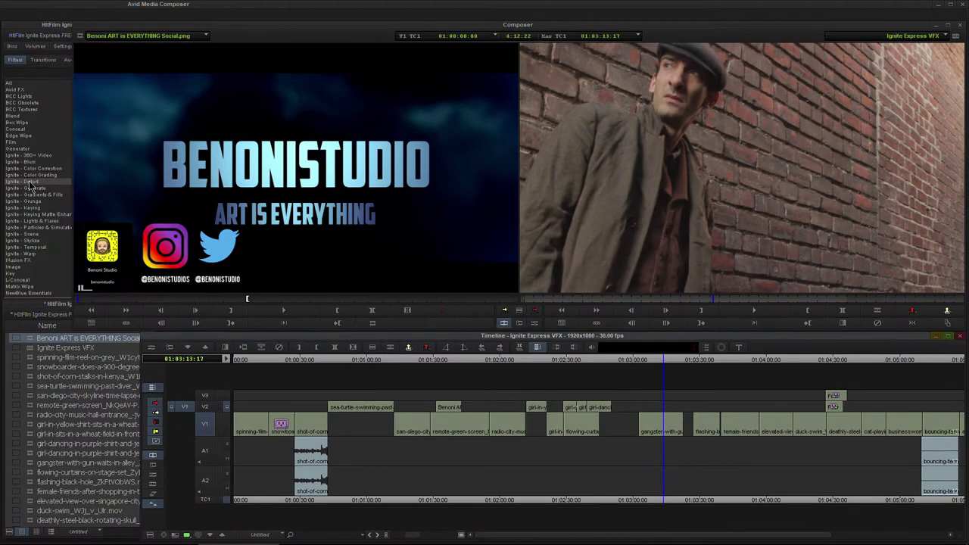
Apply Ignite Chromenator from the Distort category to the gangster clip with one track
left_click(30, 182)
left_click(104, 91)
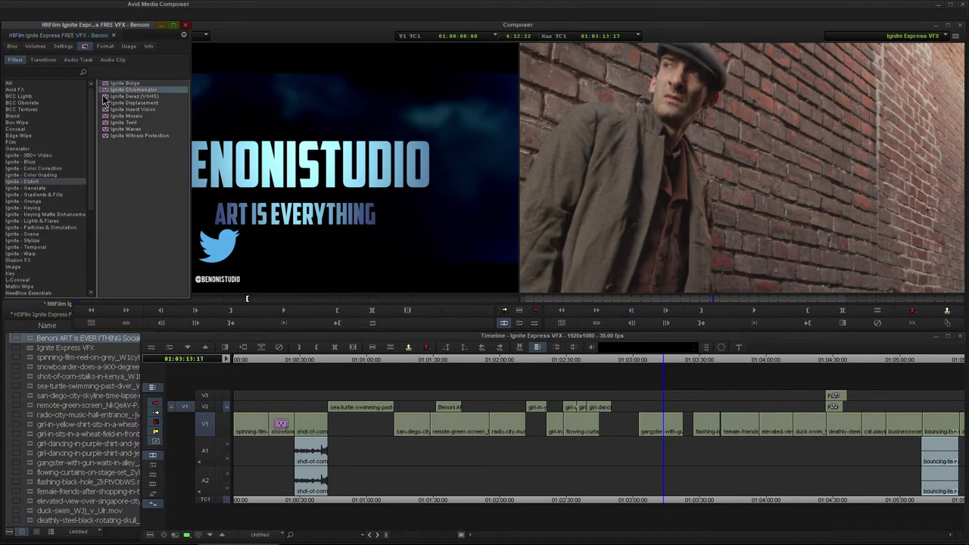
left_click_drag(588, 393, 663, 424)
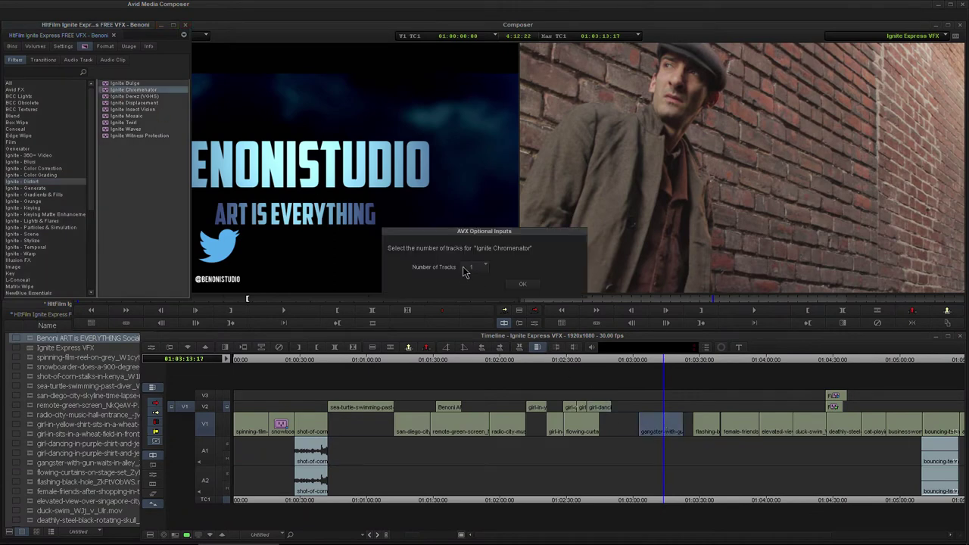
left_click(520, 285)
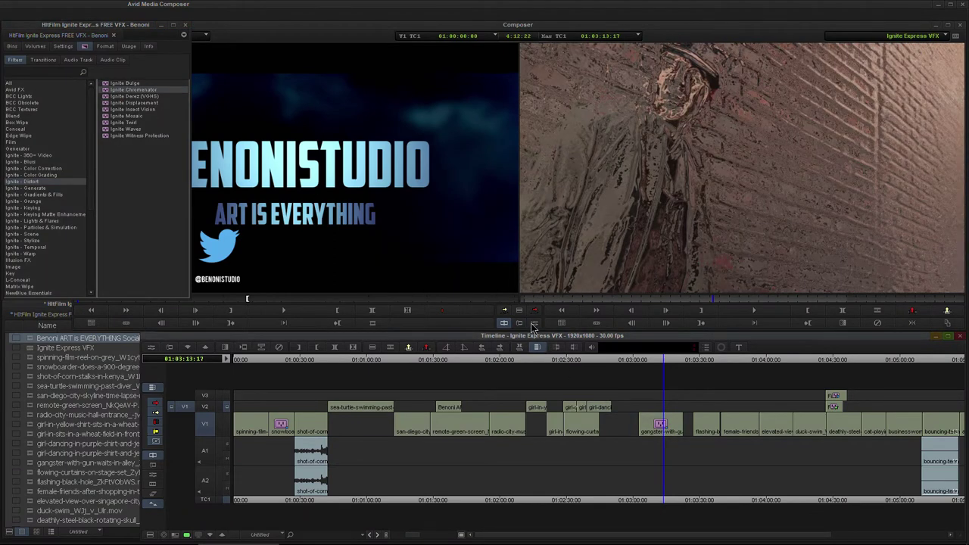
Open the Chromenator parameters, set the channel to Blue, and try the Snowy preset on the gangster clip
left_click(534, 323)
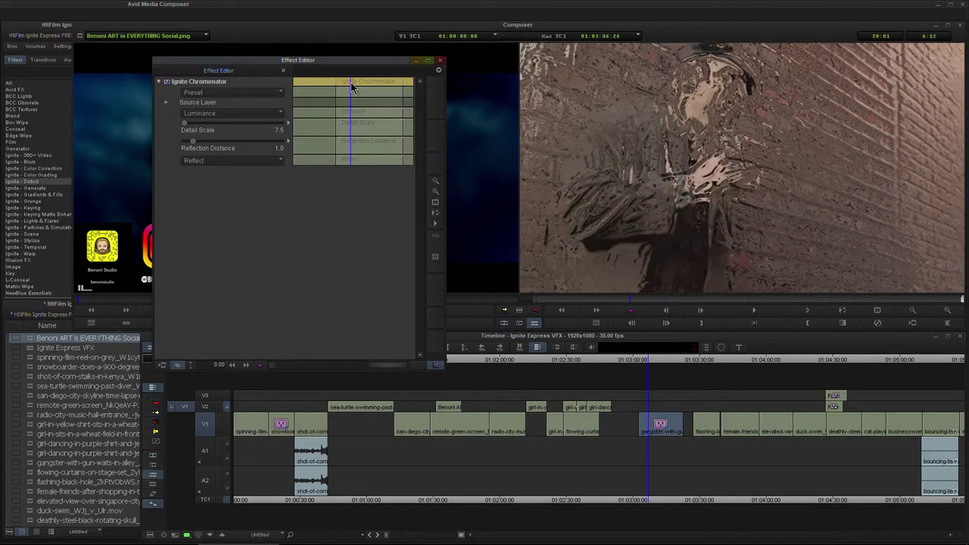
left_click(261, 117)
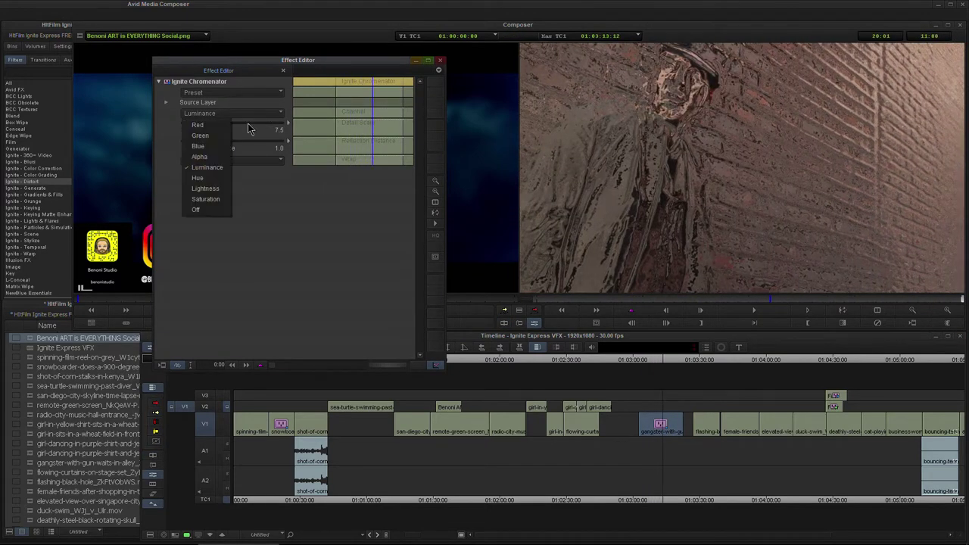
left_click(218, 146)
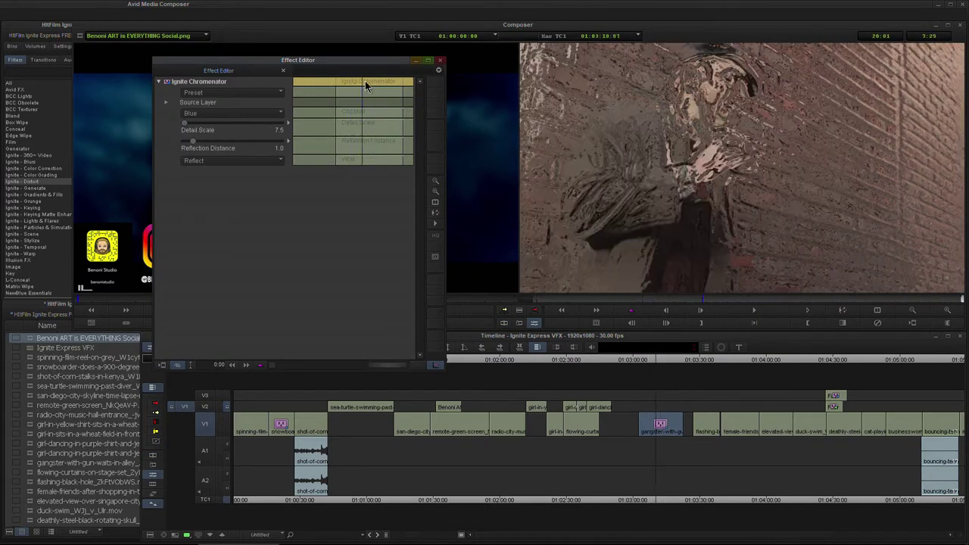
left_click(232, 92)
left_click(219, 115)
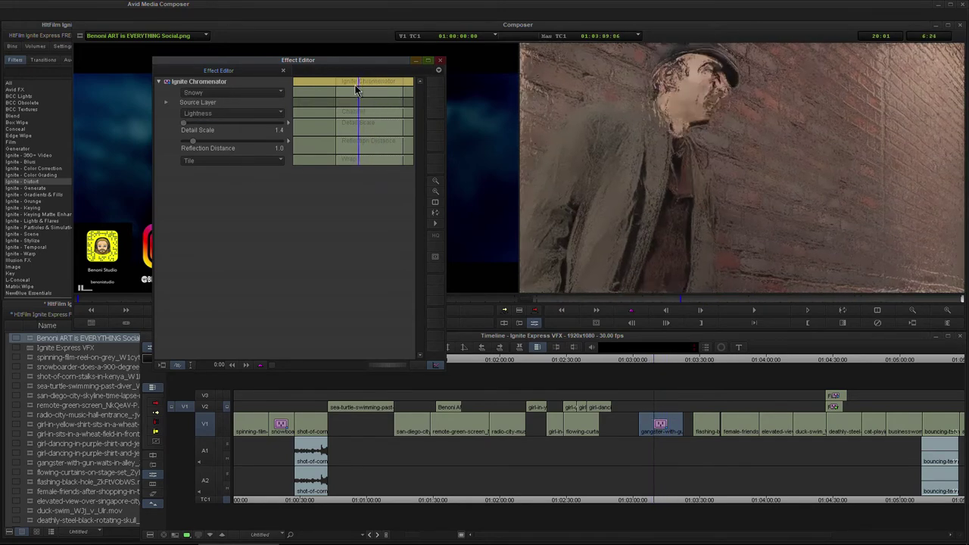
Replace Chromenator on the gangster clip with Ignite Mosaic from the Distort category, using one track, and preview the clip
left_click(41, 180)
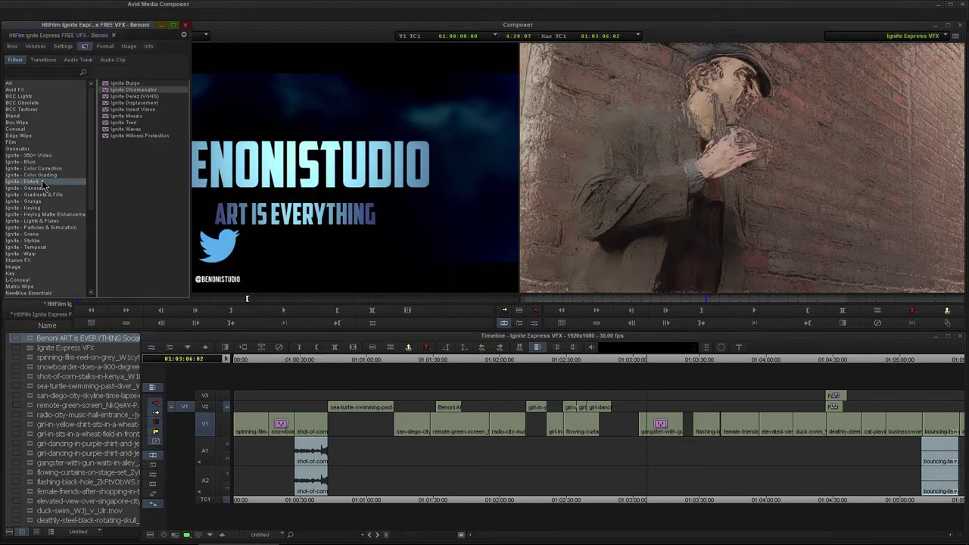
left_click(107, 104)
left_click(106, 117)
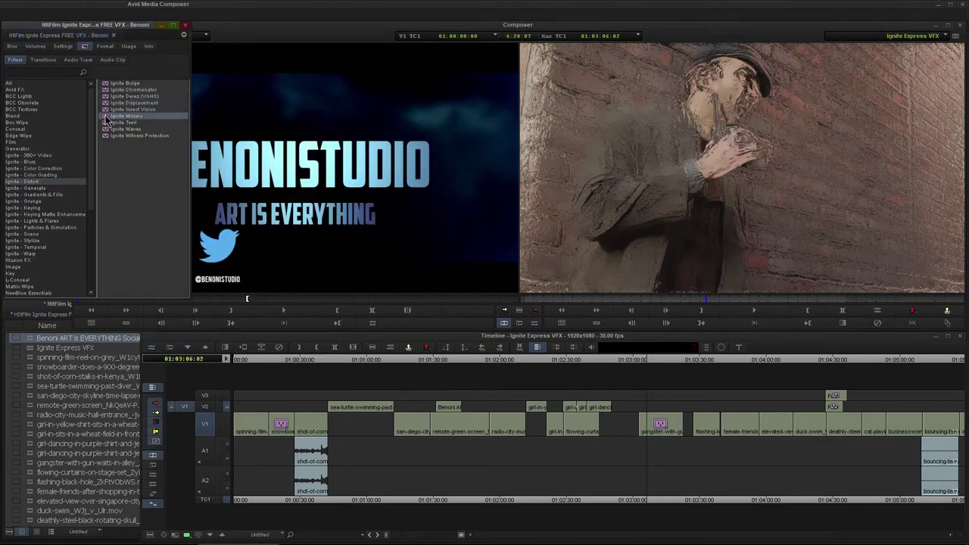
left_click_drag(577, 383, 657, 417)
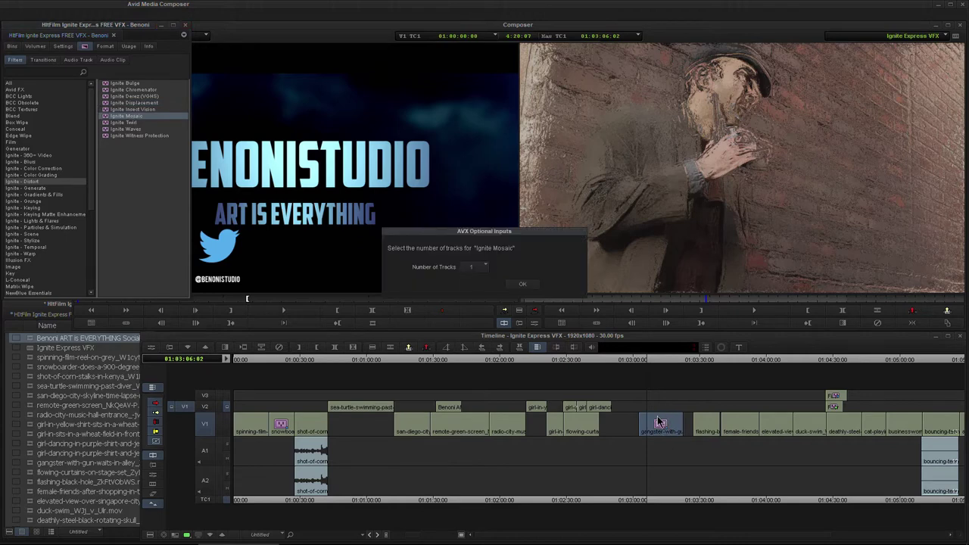
left_click(523, 284)
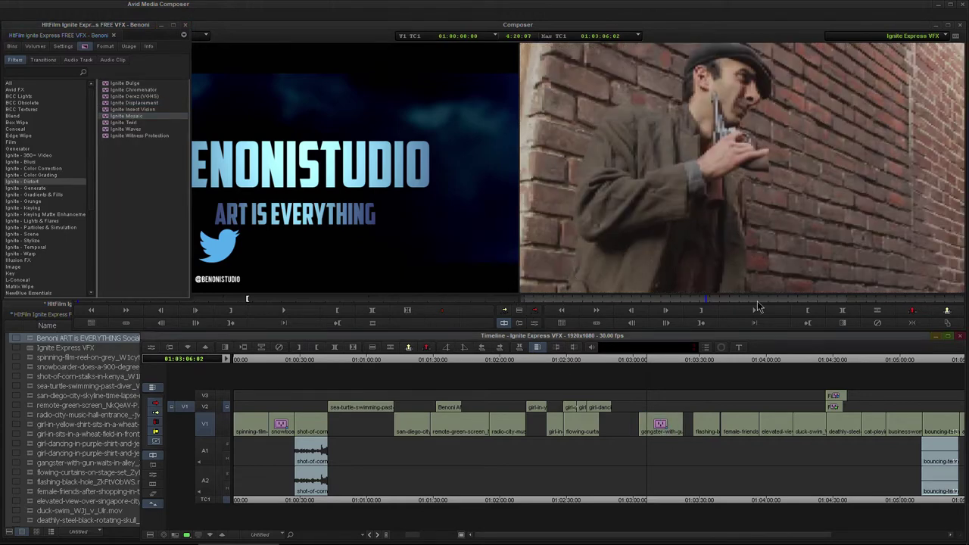
left_click(654, 360)
key("space")
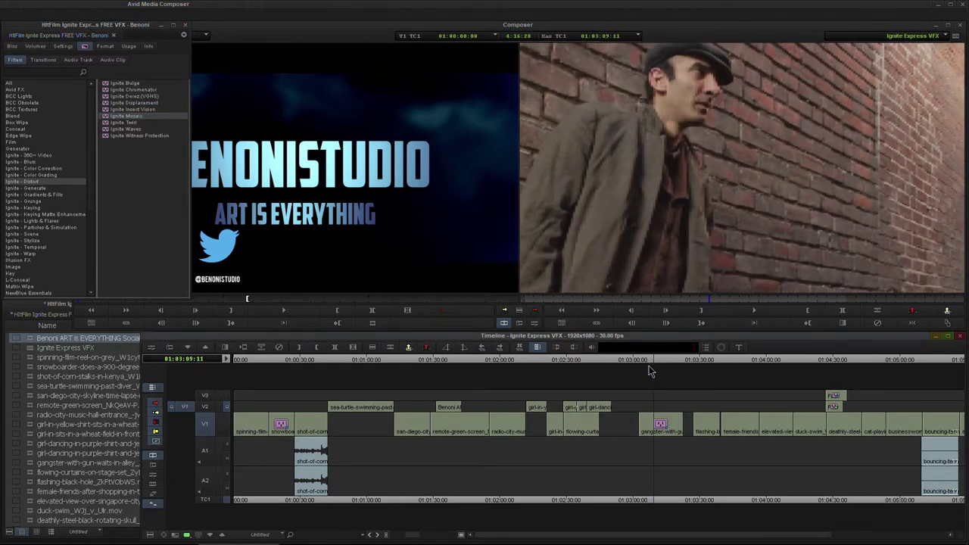
Replace Mosaic on the gangster clip with Ignite Waves from the Distort category, using one track, and preview the clip
left_click(106, 129)
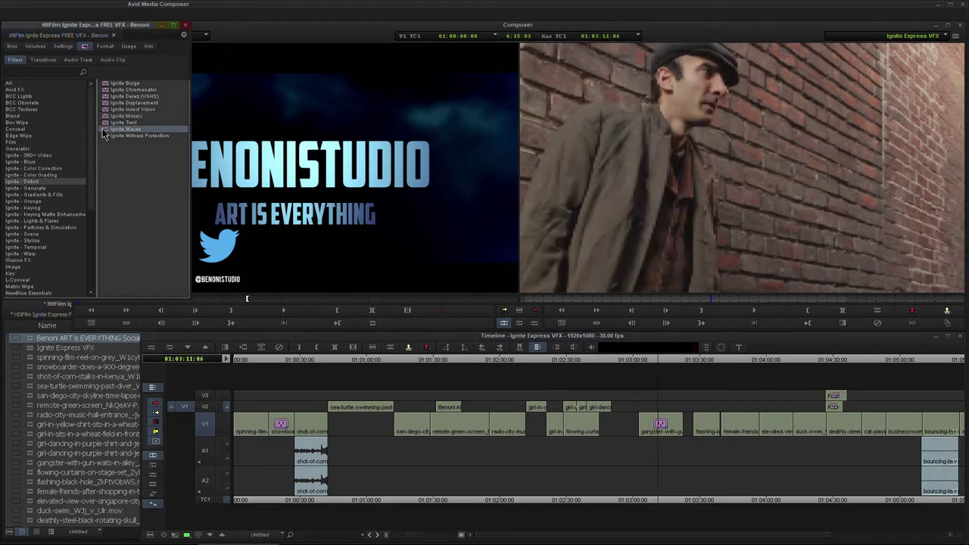
left_click_drag(646, 367, 670, 428)
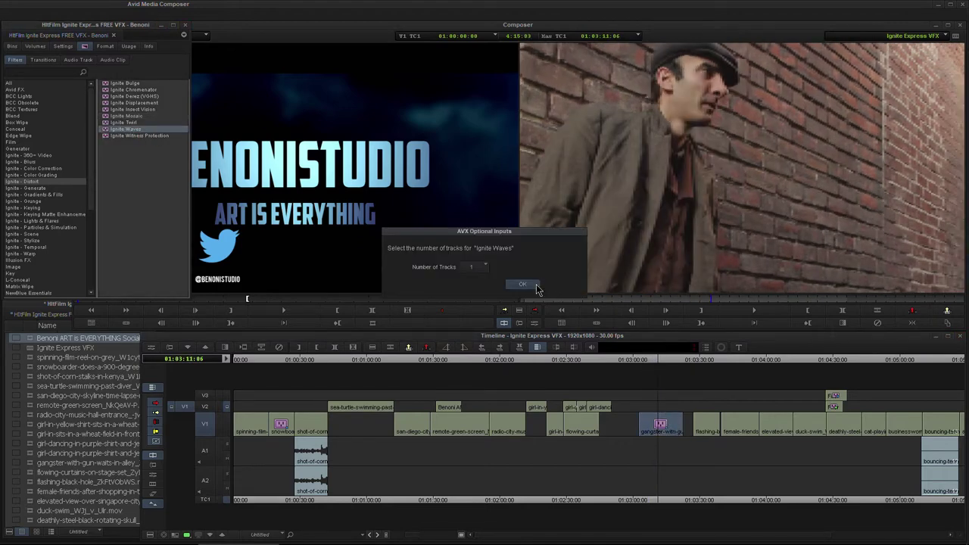
left_click(524, 286)
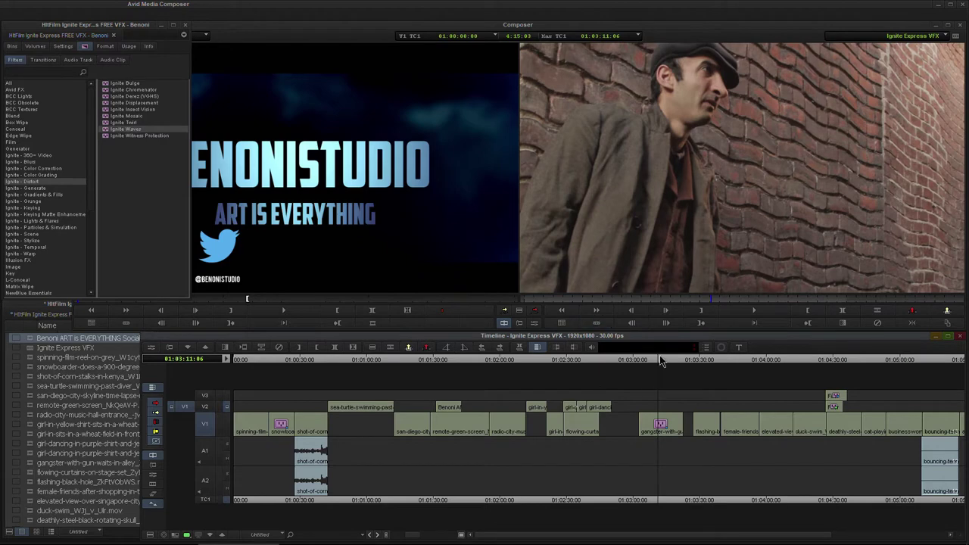
mouse_move(660, 360)
left_mouse_down()
mouse_move(648, 362)
mouse_move(674, 358)
mouse_move(668, 366)
left_mouse_up()
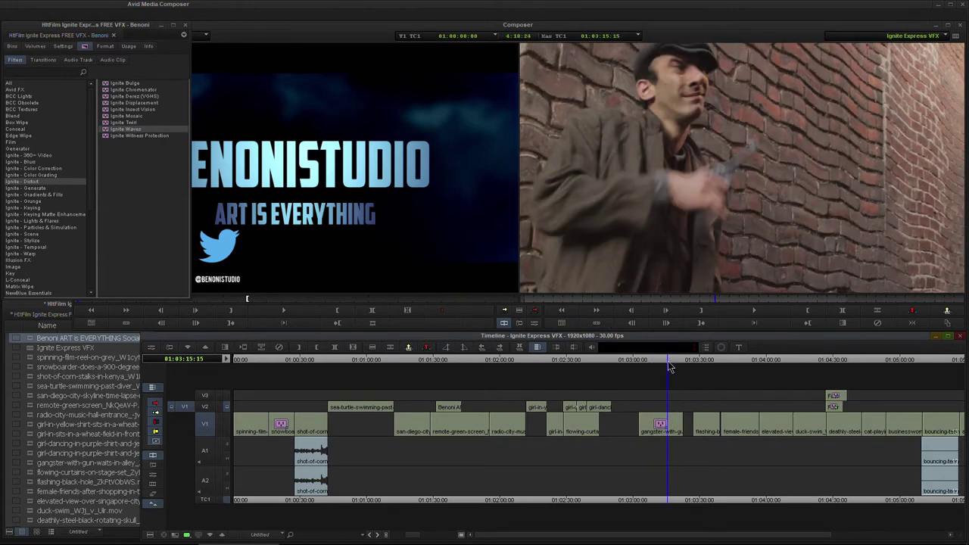
Replace Waves on the gangster clip with Ignite Witness Protection, using one track
left_click(109, 135)
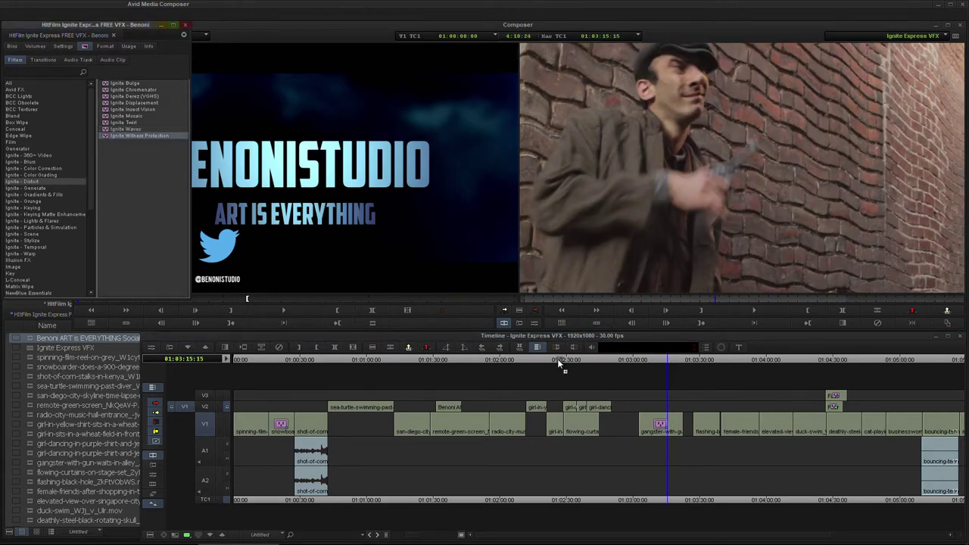
left_click_drag(558, 360, 660, 427)
left_click(529, 282)
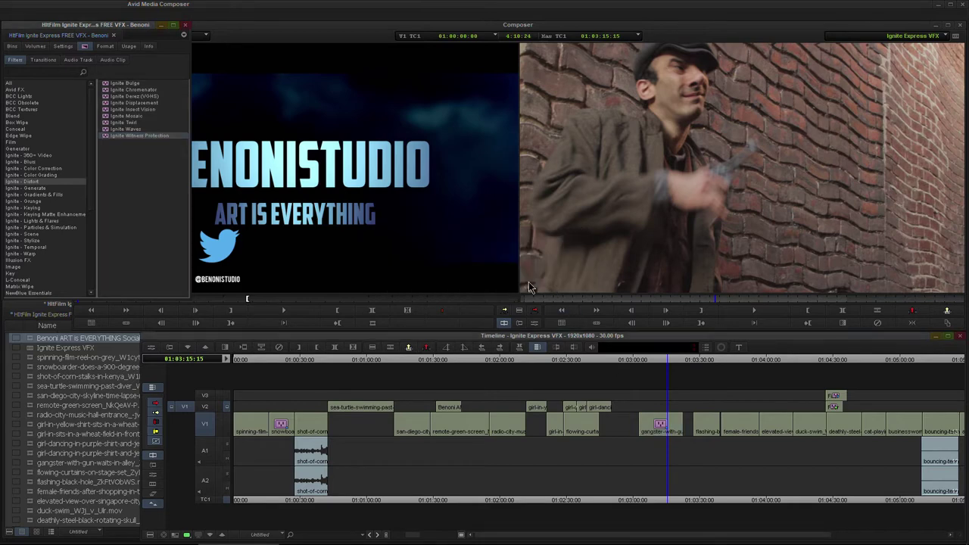
Open the Witness Protection parameters and try the Almost Recognizable preset before choosing Pixelated Heavy
left_click(501, 322)
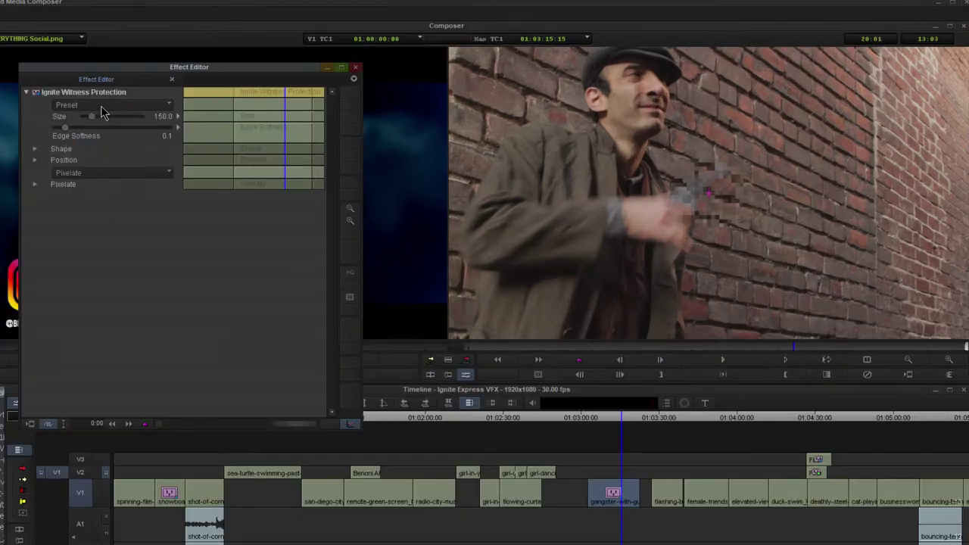
left_click(219, 92)
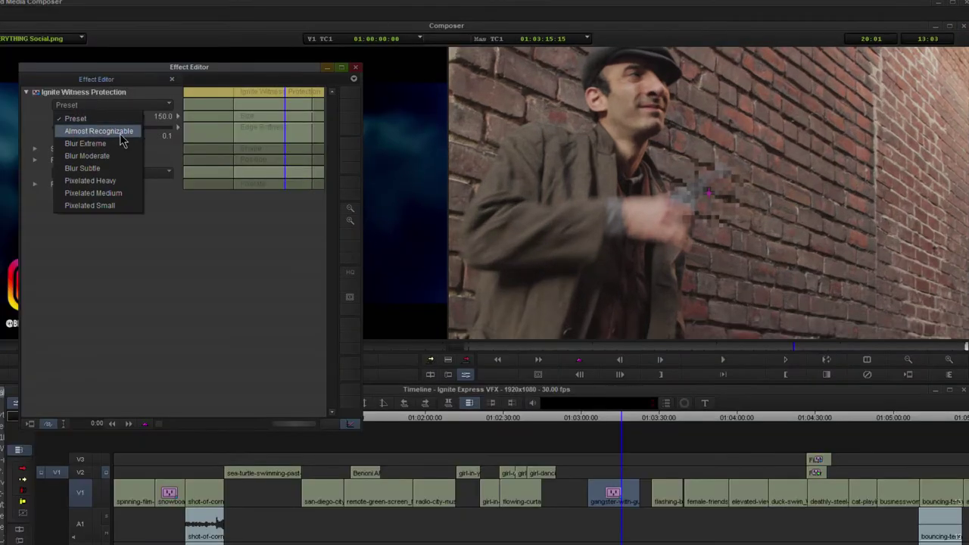
left_click(121, 137)
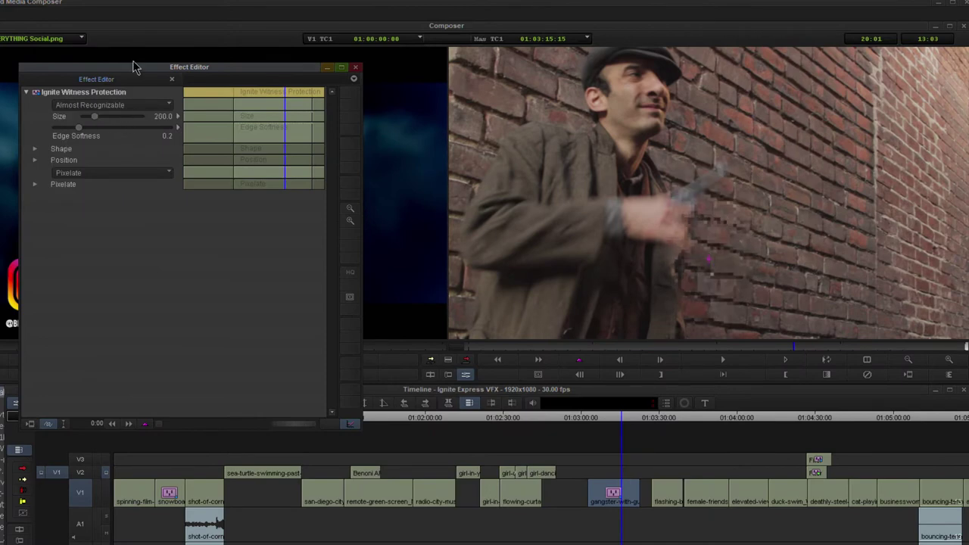
left_click(141, 111)
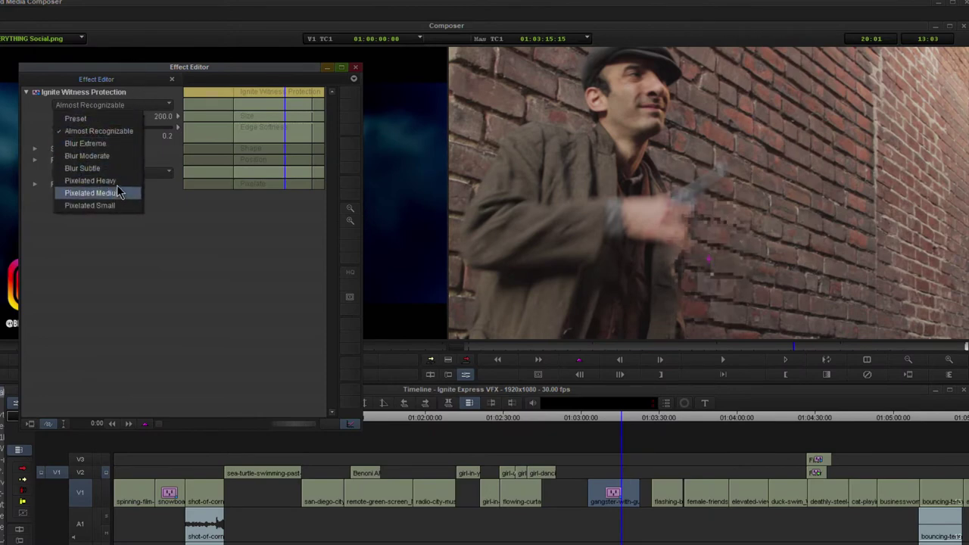
left_click(118, 190)
Move the pixelated area onto the man's face at 01:03:15:15, and set its position over the face at the clip's first frame
left_click_drag(712, 265, 642, 94)
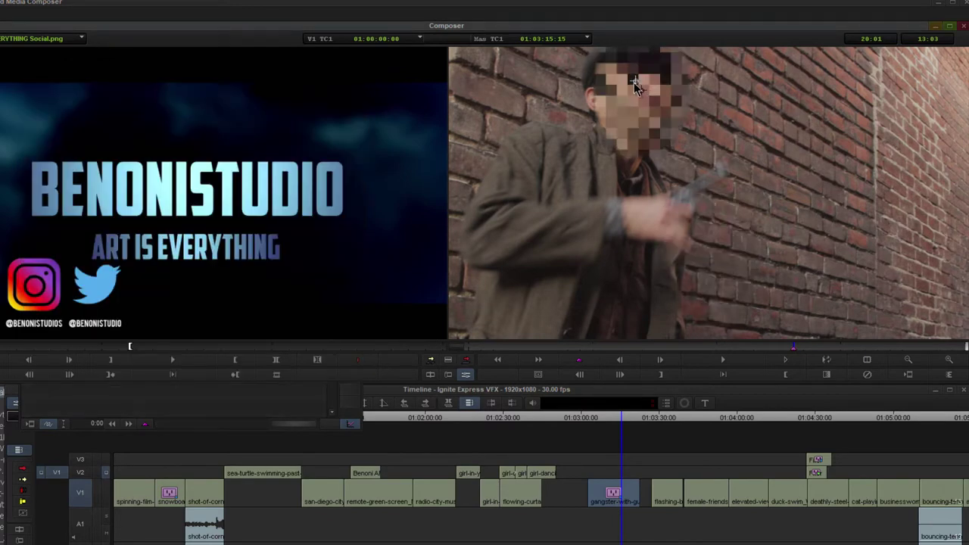
left_click(113, 411)
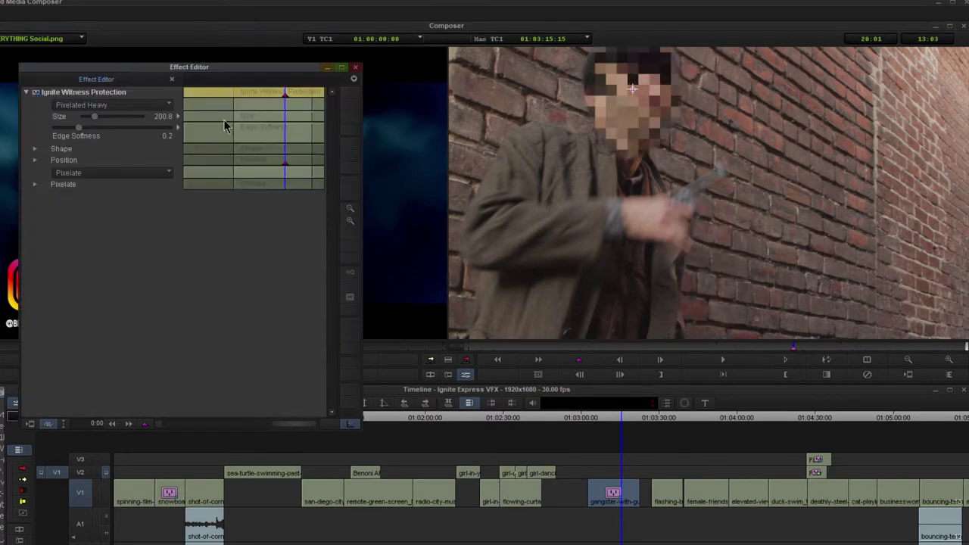
left_click_drag(285, 97, 177, 117)
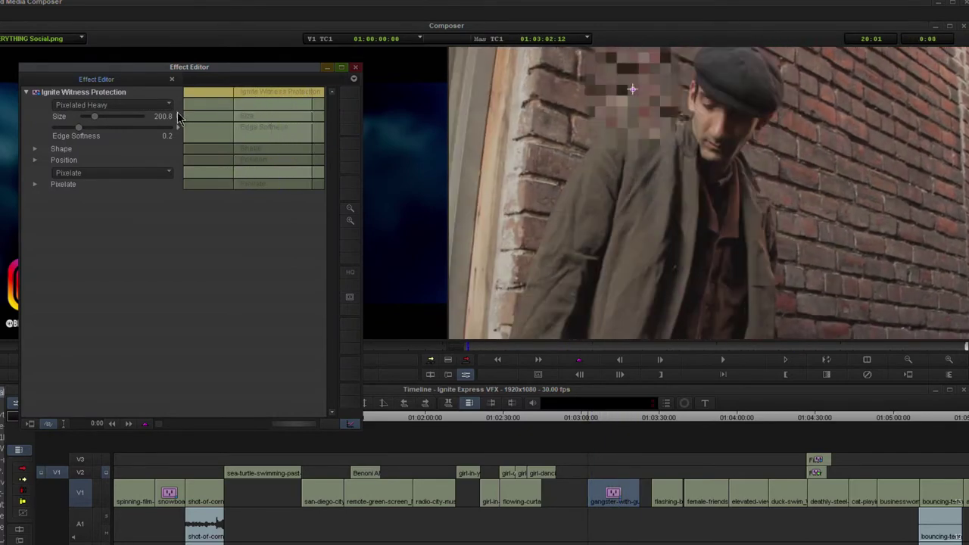
left_click(653, 123)
left_click(716, 117)
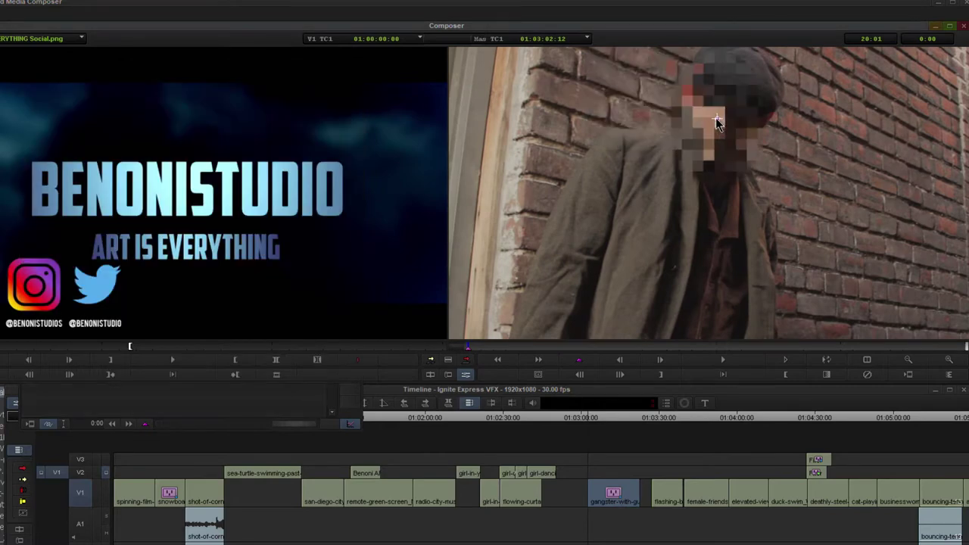
left_click(258, 390)
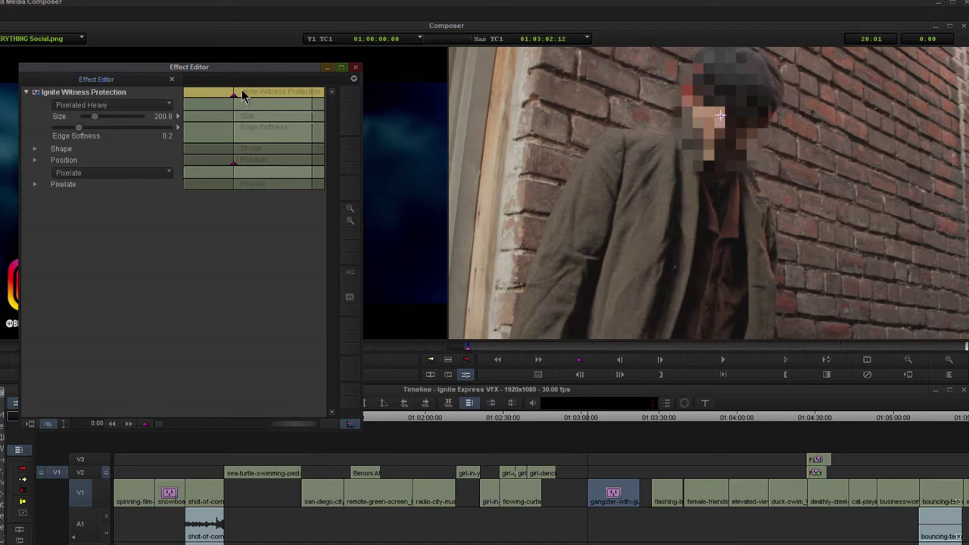
At 01:03:07:00, add a position keyframe that moves the pixelated area back toward the man's face
left_click_drag(242, 90, 253, 92)
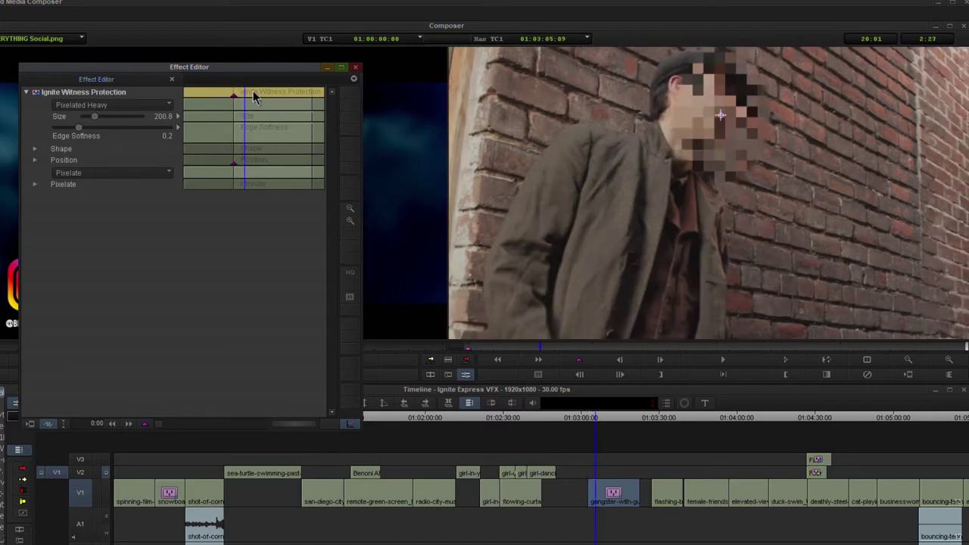
left_click(256, 97)
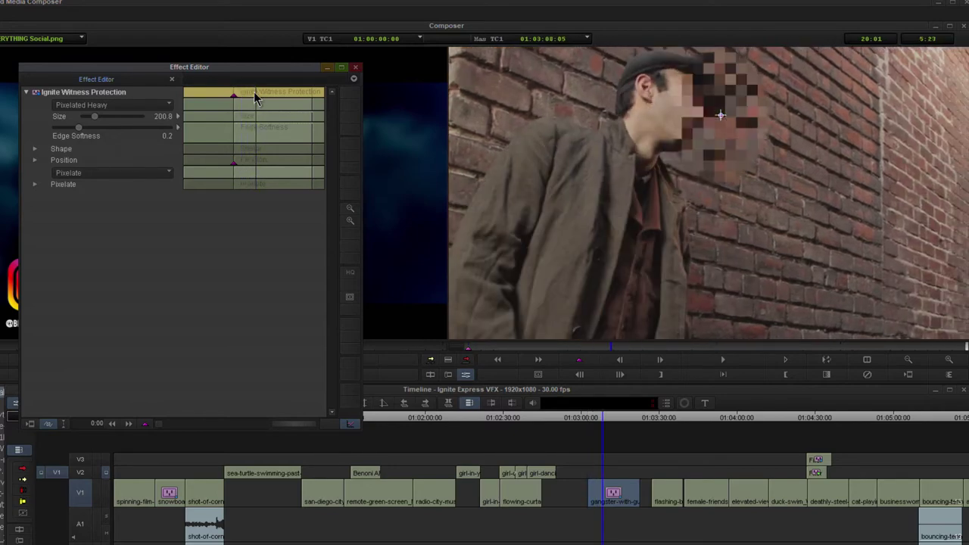
left_click_drag(254, 94, 252, 93)
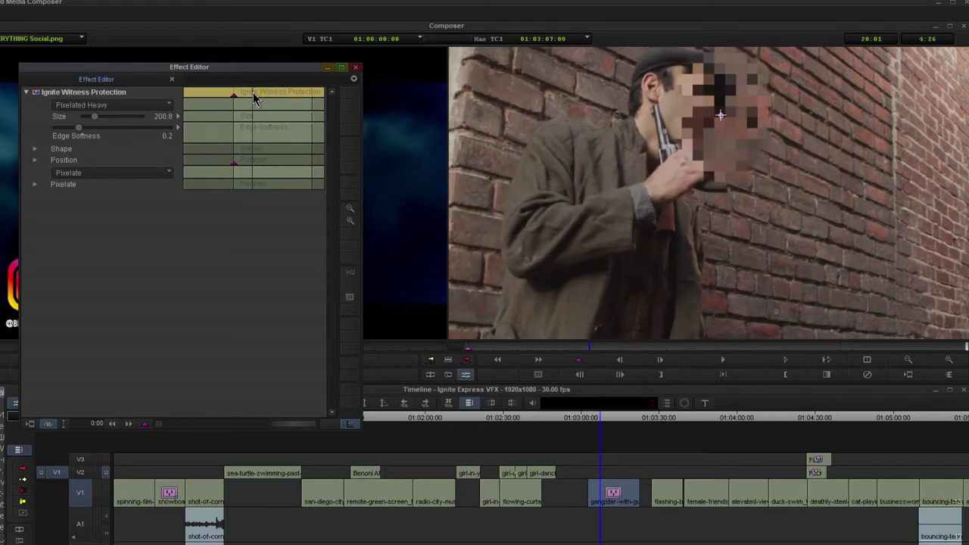
left_click(719, 119)
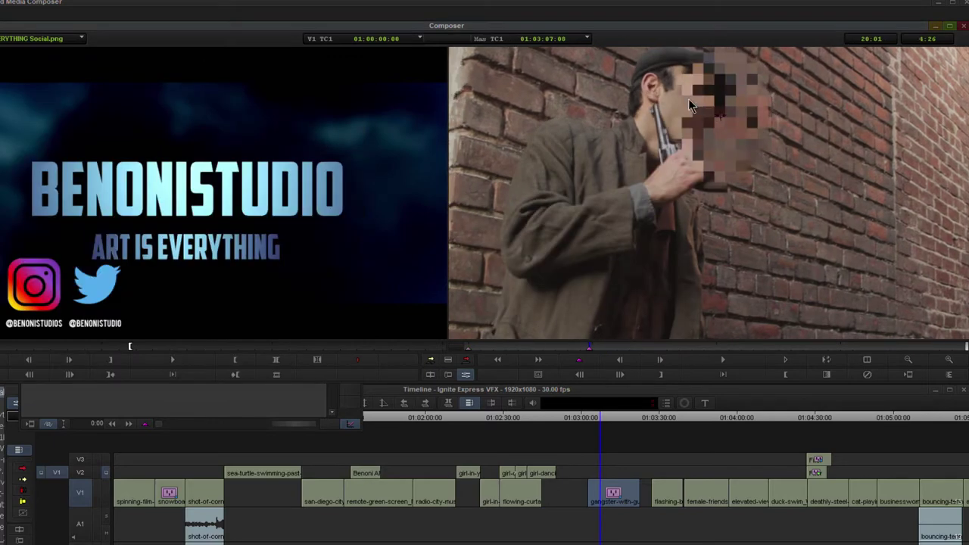
left_click(152, 400)
Add a keyframe at 01:03:13:07 and move the pixelated area onto the man's face
left_click_drag(259, 94, 280, 98)
key("apostrophe")
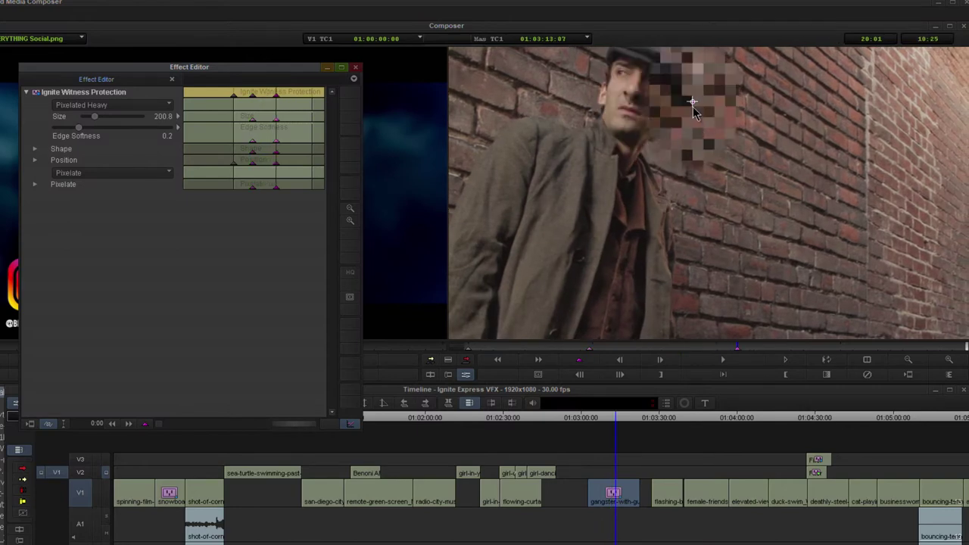
left_click_drag(693, 106, 636, 102)
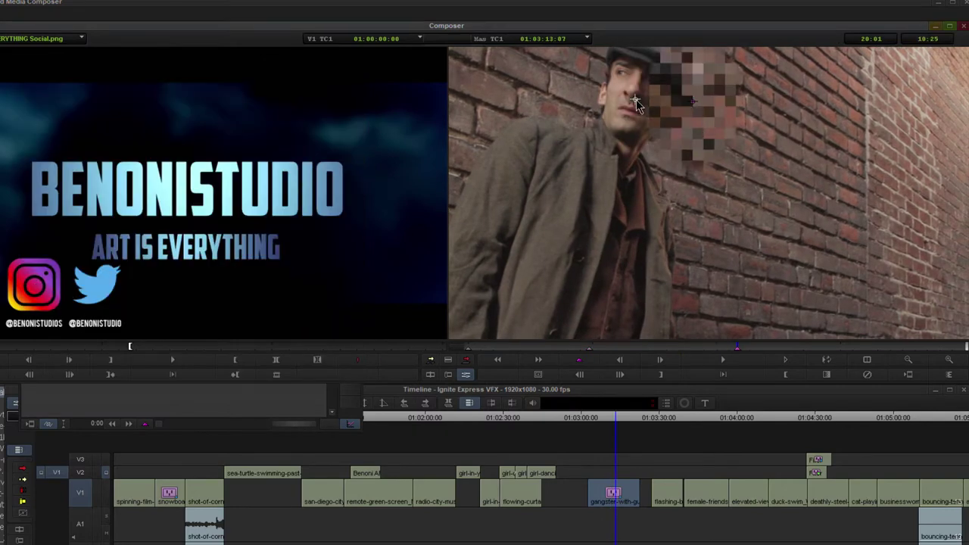
left_click(227, 416)
Add a keyframe at 01:03:20:13 and realign the pixelated area with the man's face
left_click_drag(284, 94, 307, 95)
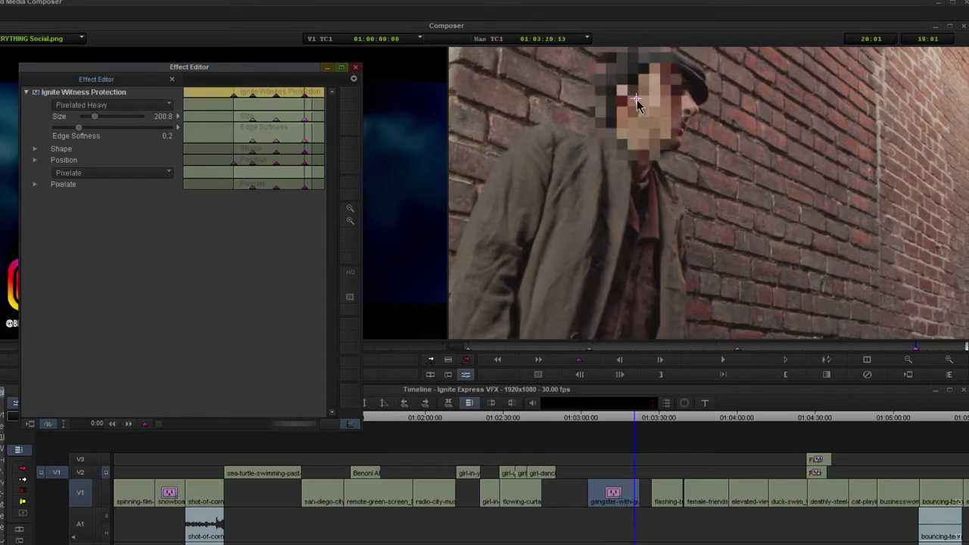
left_click_drag(637, 100, 663, 106)
left_click(249, 411)
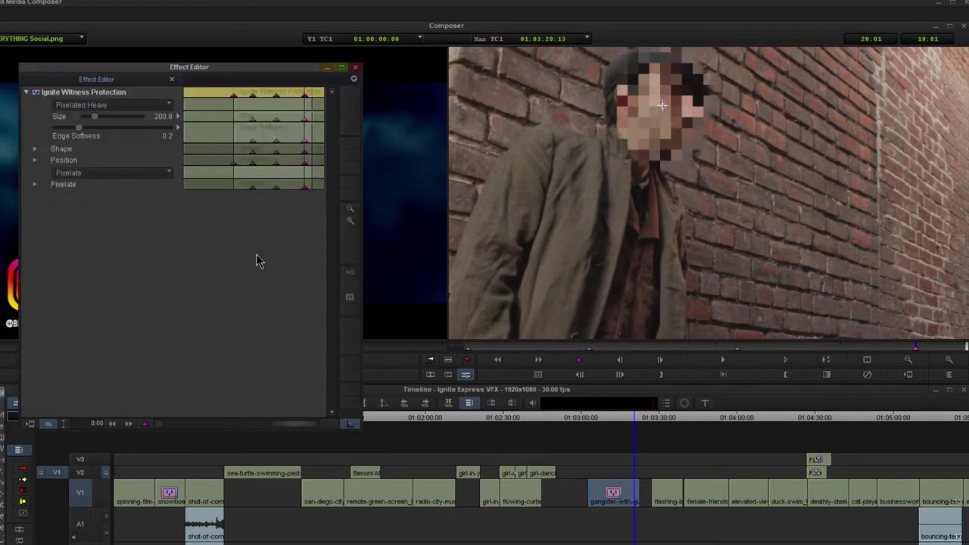
Preview the keyframed face pixelation through the clip, and switch the Witness Protection type from Pixelate to Blur
left_click_drag(302, 97, 258, 99)
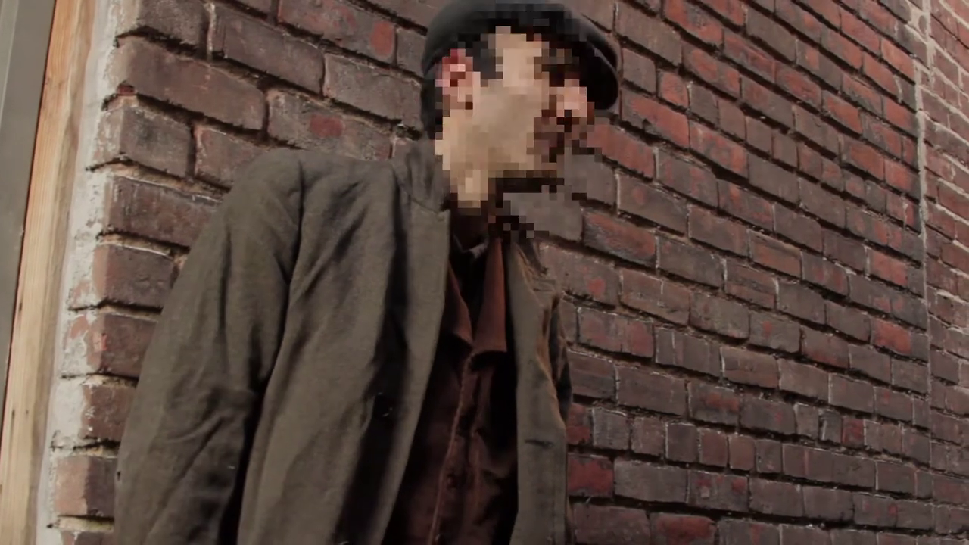
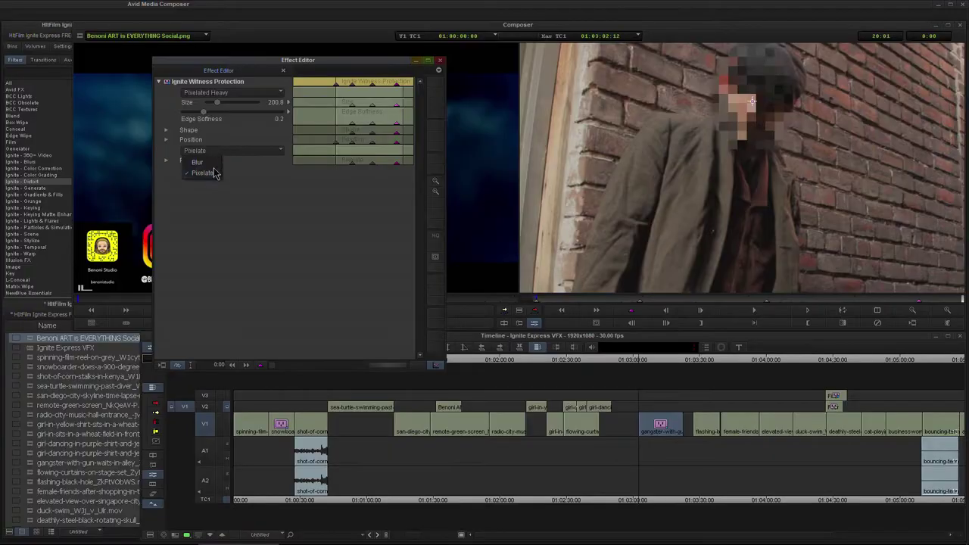
left_click(203, 163)
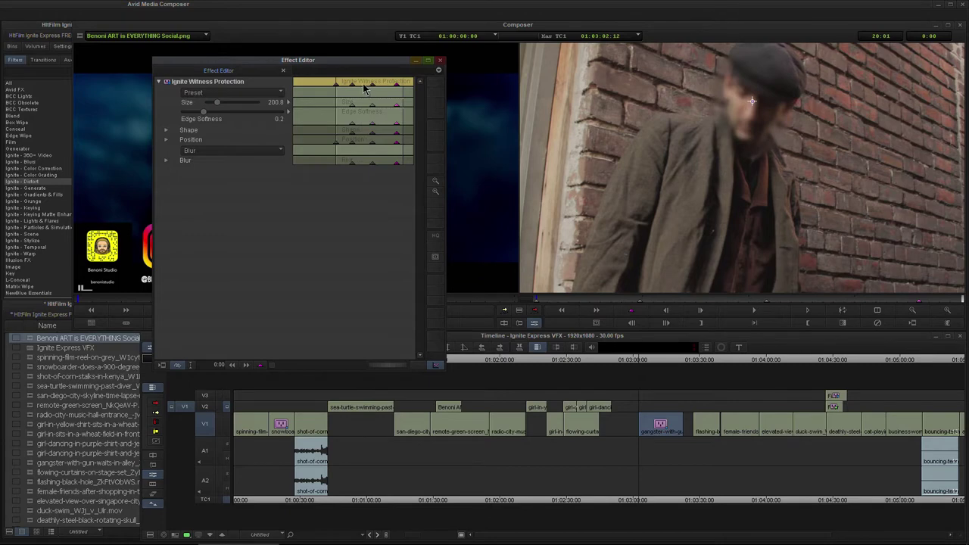
mouse_move(363, 86)
left_mouse_down()
mouse_move(348, 86)
mouse_move(366, 84)
left_mouse_up()
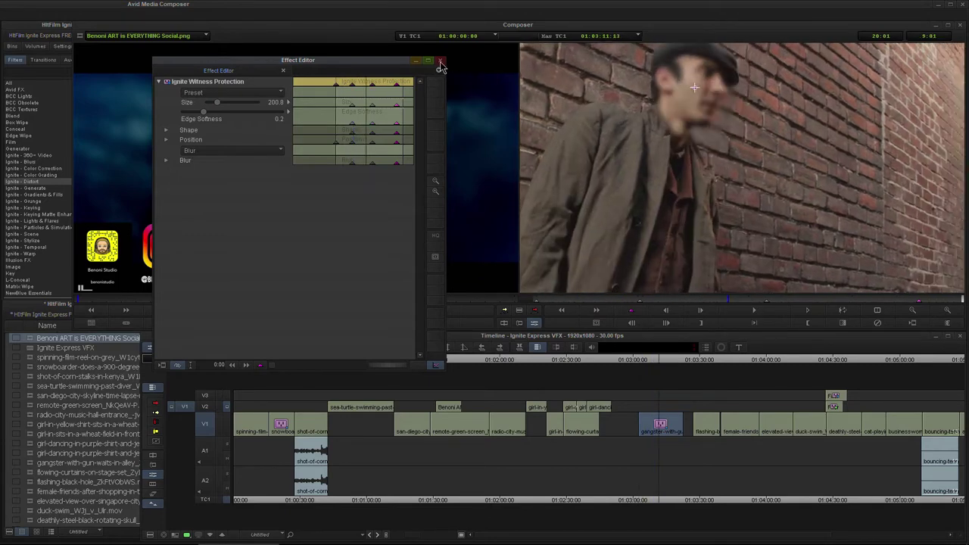
Close the Witness Protection parameters and remove the effect from the gangster clip
left_click(633, 436)
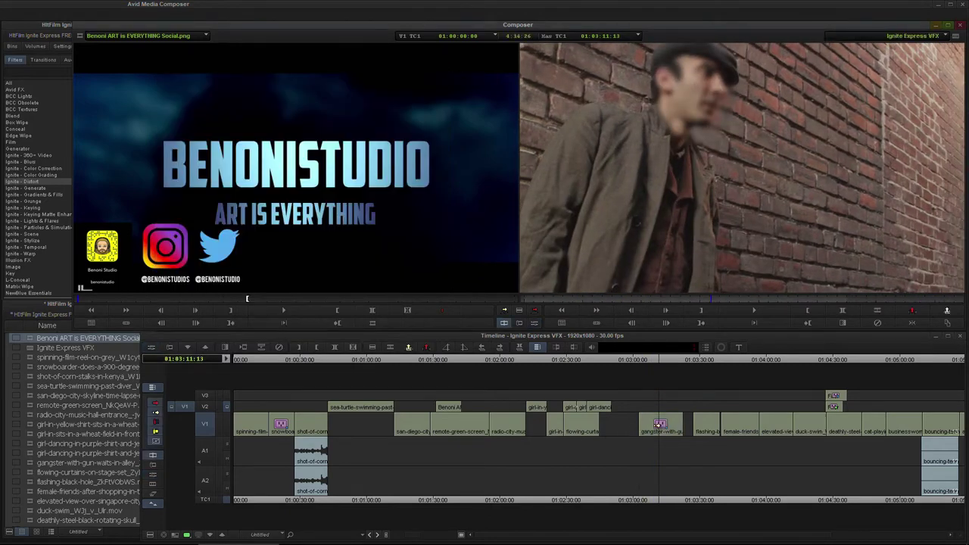
left_click(659, 425)
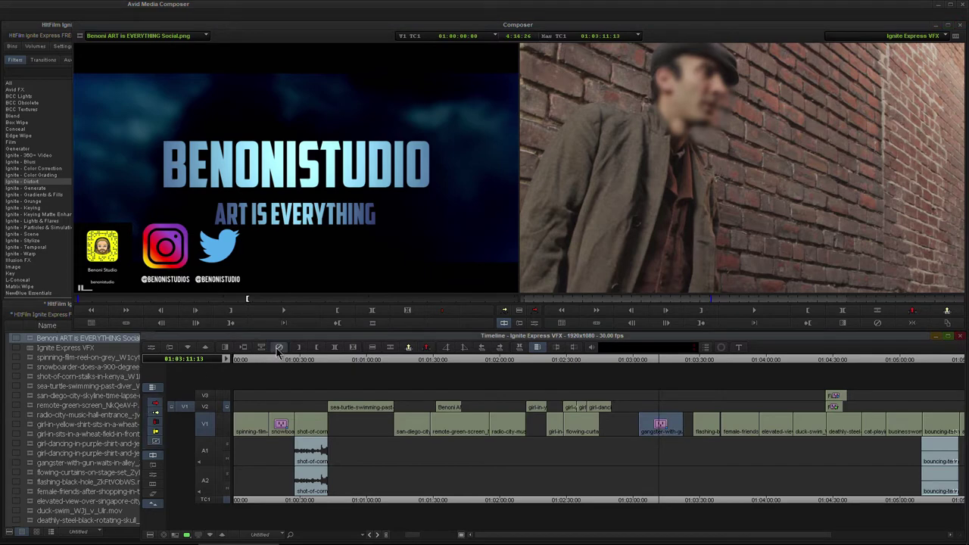
left_click(279, 348)
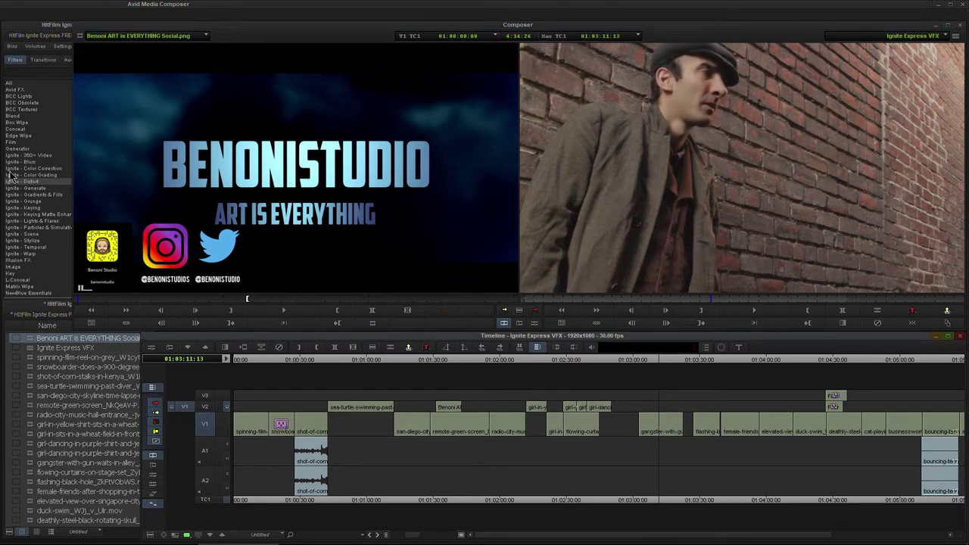
Apply Ignite Clouds from the Generate category to the gangster clip with one track and preview it
left_click(33, 181)
left_click(33, 189)
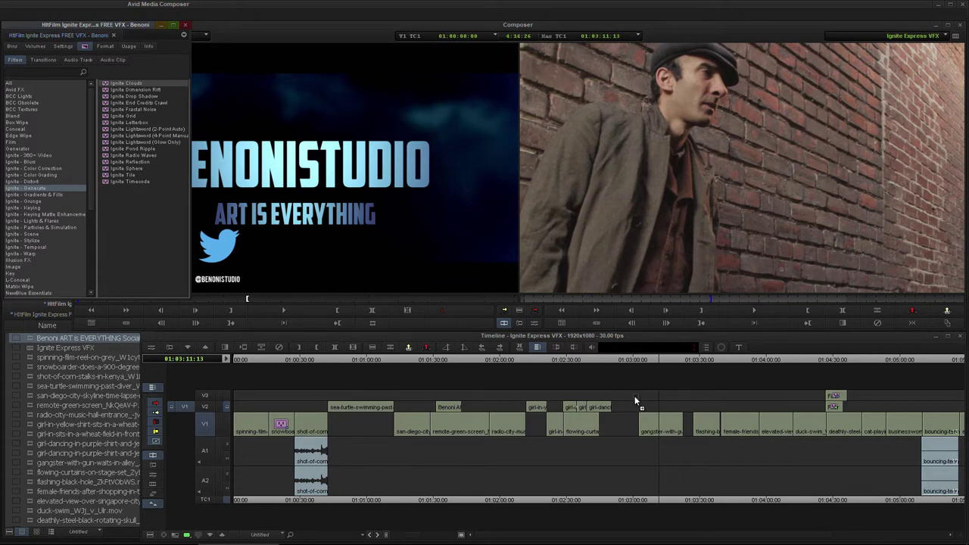
left_click_drag(636, 401, 649, 430)
left_click(522, 284)
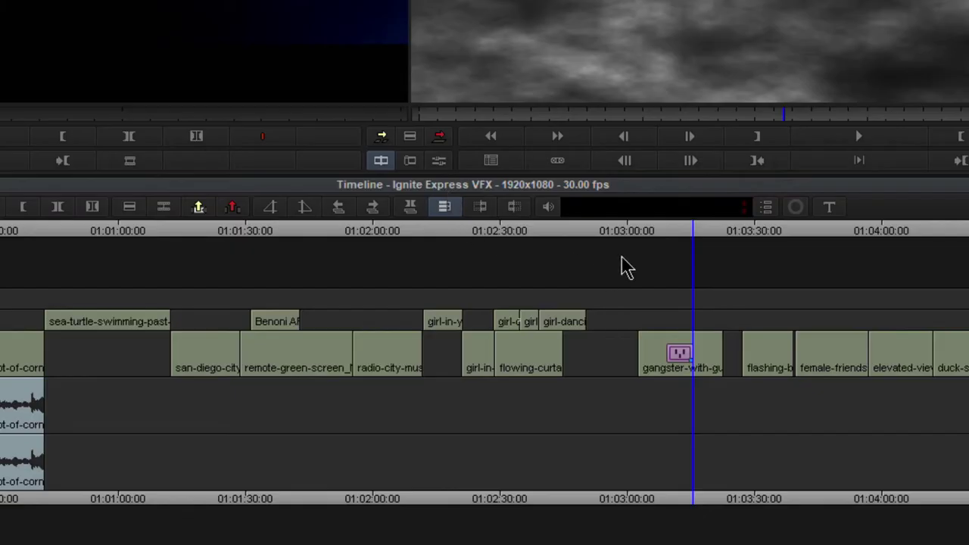
left_click_drag(695, 242, 683, 243)
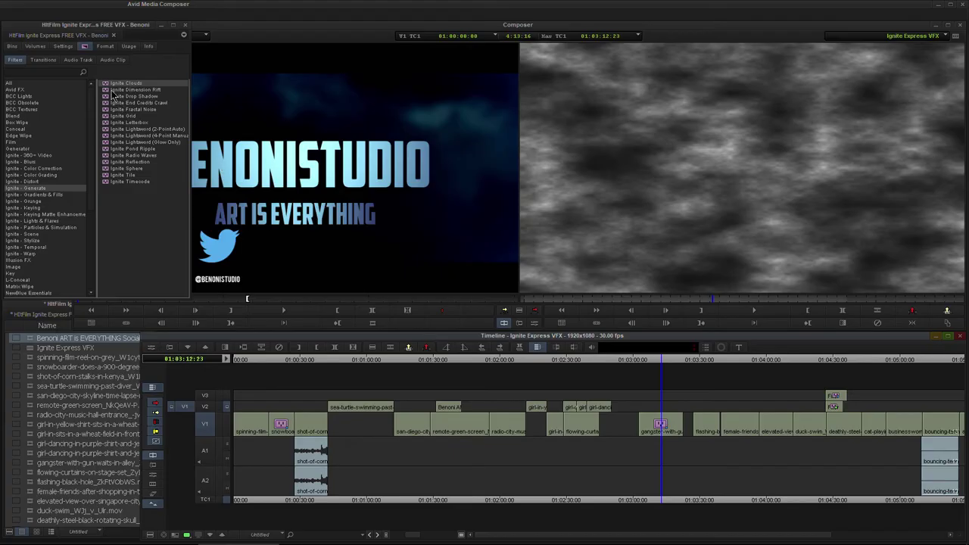
Apply Ignite Clouds with one track to the empty gap before the gangster clip and preview the filler segment
left_click_drag(104, 82, 598, 360)
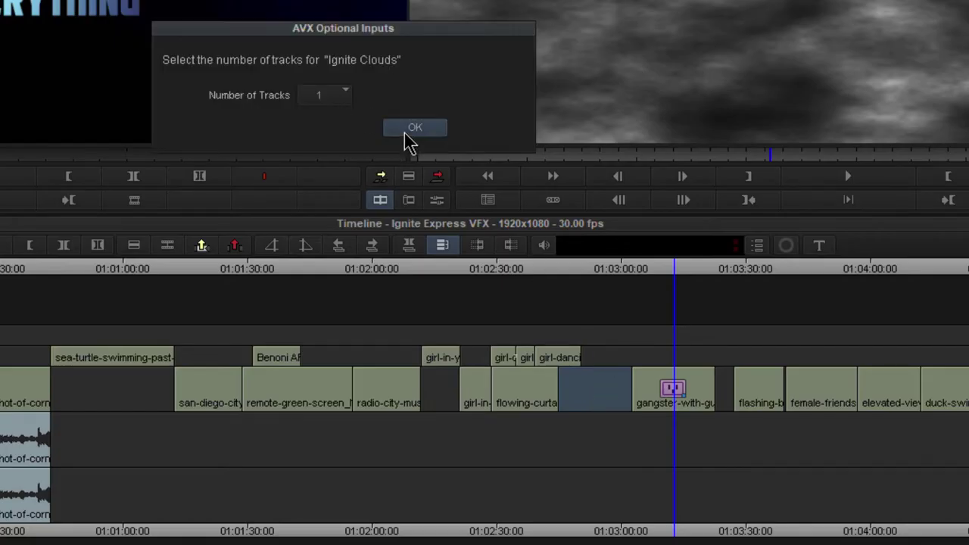
left_click(406, 134)
left_click_drag(620, 278, 599, 286)
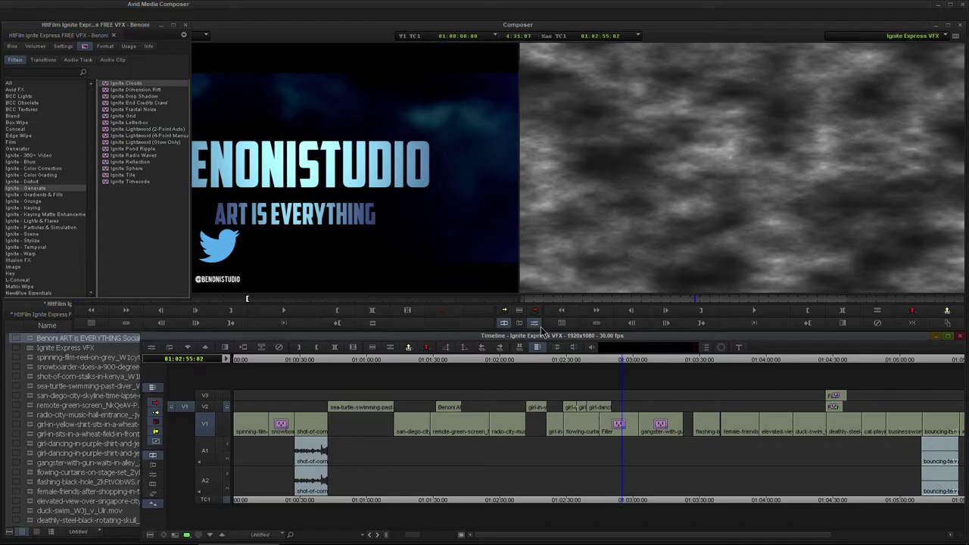
Open the Ignite Clouds parameters on the filler segment and switch its preset to TVNoise
left_click(537, 324)
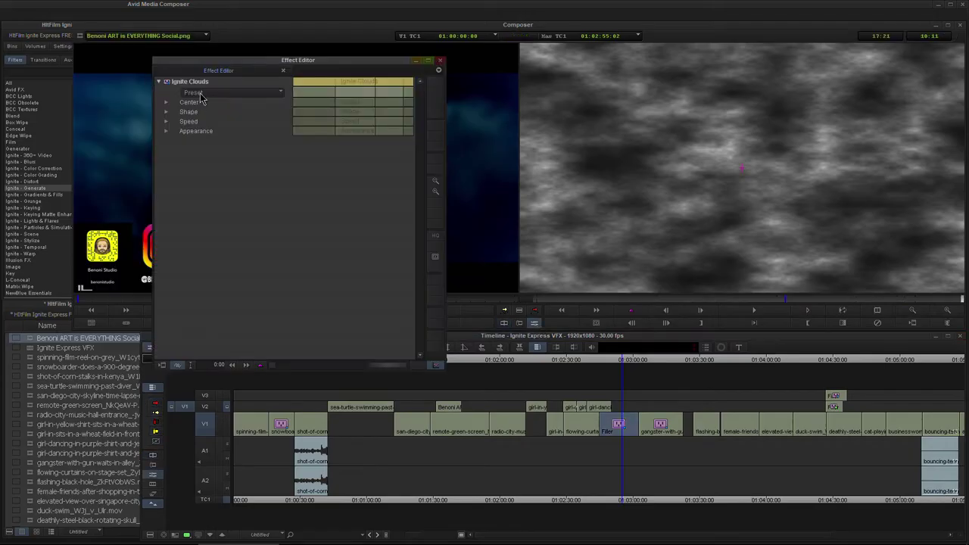
left_click(220, 93)
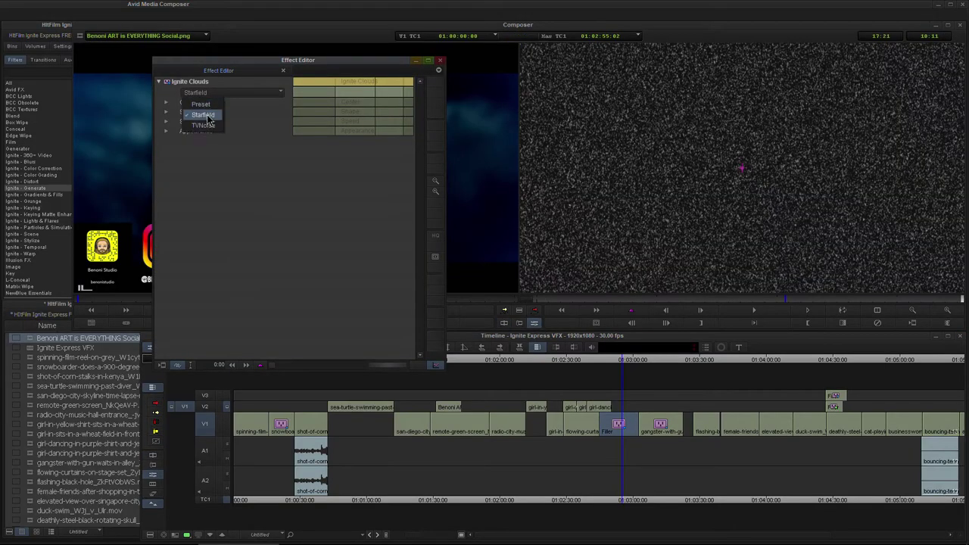
left_click(198, 120)
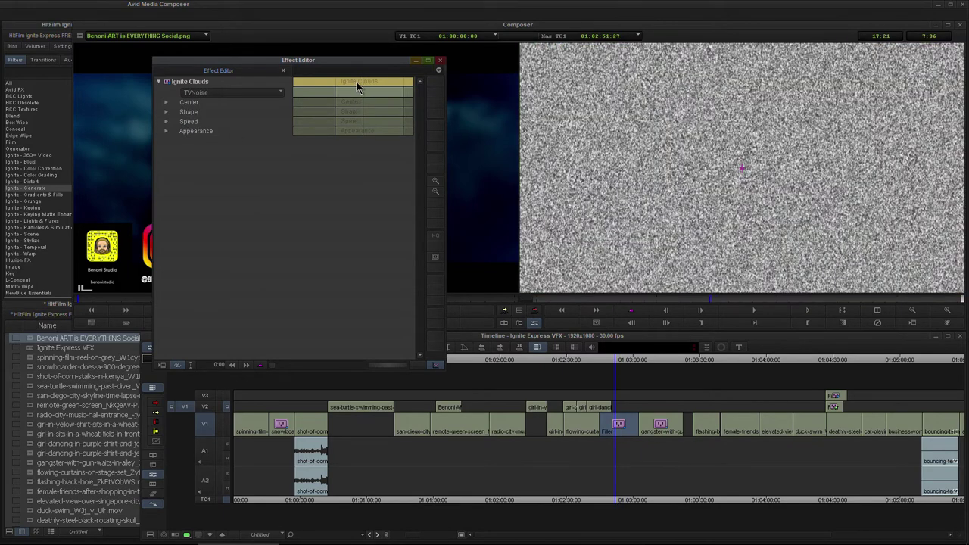
Open the gangster clip's Ignite Clouds parameters and choose the Starfield preset
left_click(652, 422)
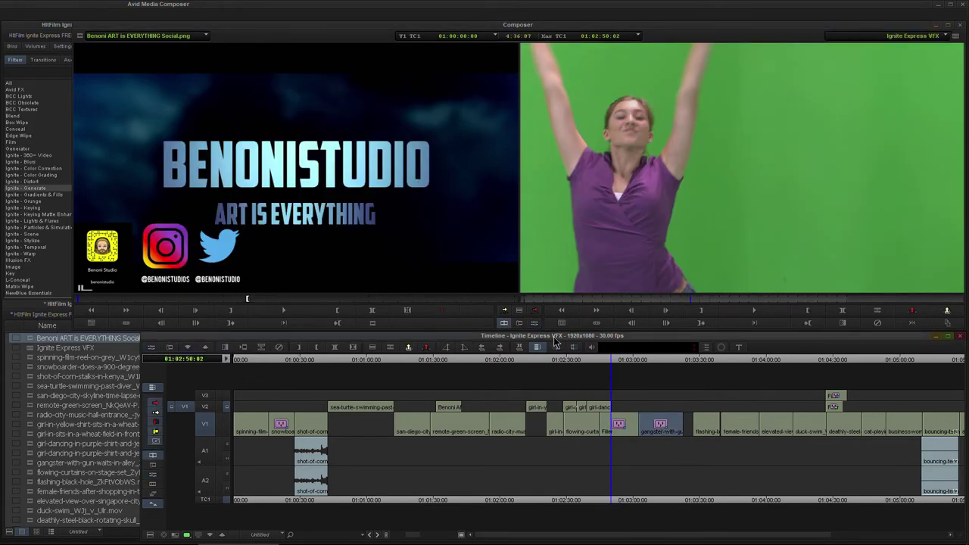
left_click(536, 324)
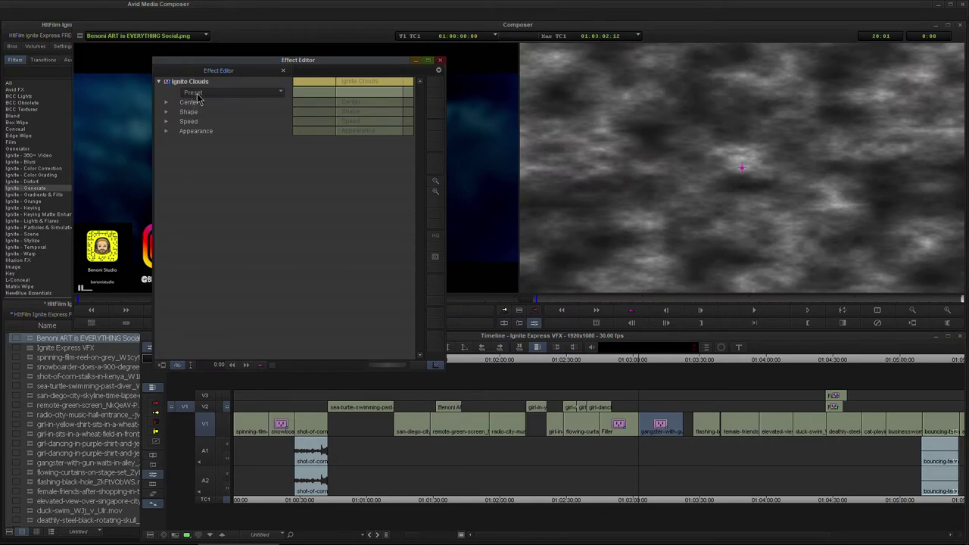
left_click(197, 93)
left_click(221, 119)
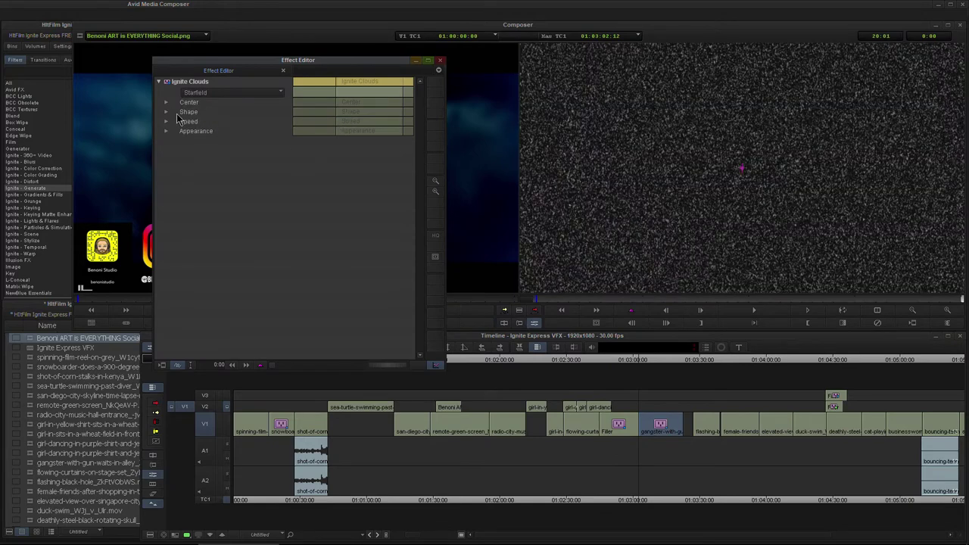
Expand the Speed and Appearance settings and raise the Cloud Brightness to 2.8
left_click(167, 122)
left_click(166, 151)
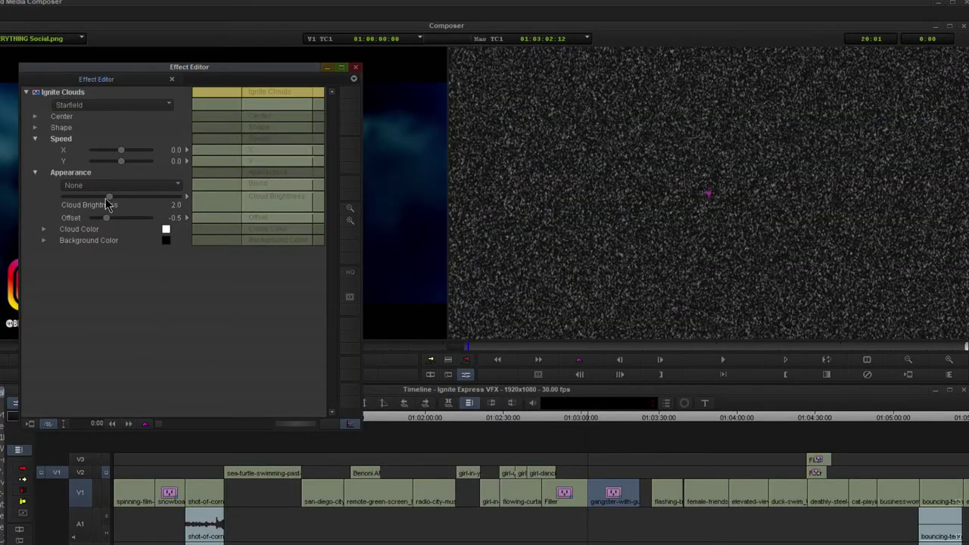
left_click_drag(115, 203, 131, 203)
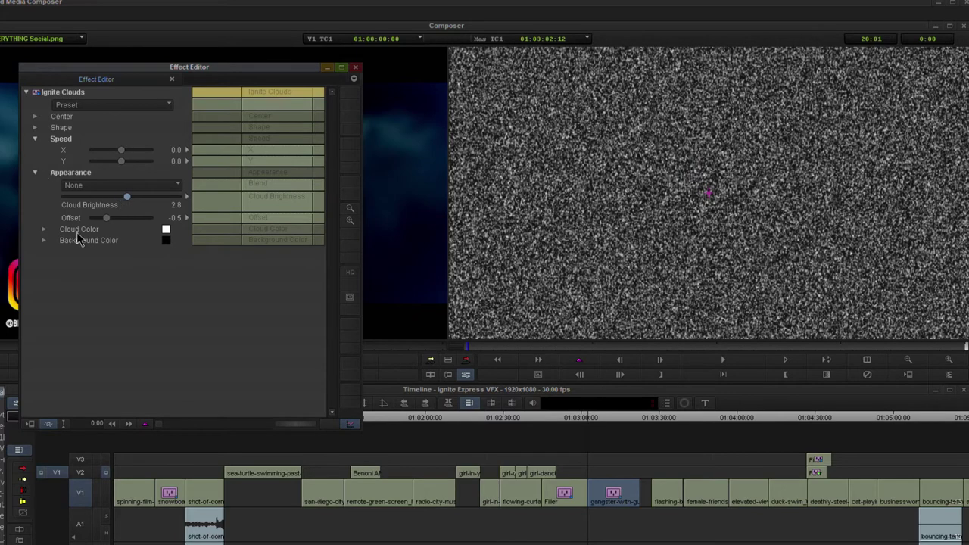
Expand the cloud and background colors, try the background and X speed sliders, and preview the clouds along the clip
left_click(44, 230)
left_click(43, 275)
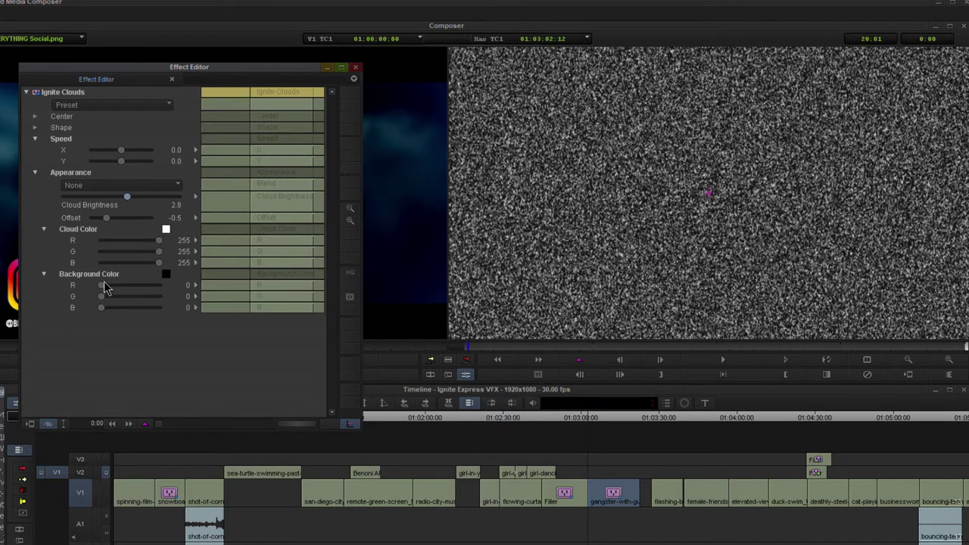
mouse_move(107, 288)
left_mouse_down()
mouse_move(124, 295)
mouse_move(112, 297)
left_mouse_up()
left_click_drag(124, 153, 132, 151)
mouse_move(269, 92)
left_mouse_down()
mouse_move(291, 96)
mouse_move(280, 99)
left_mouse_up()
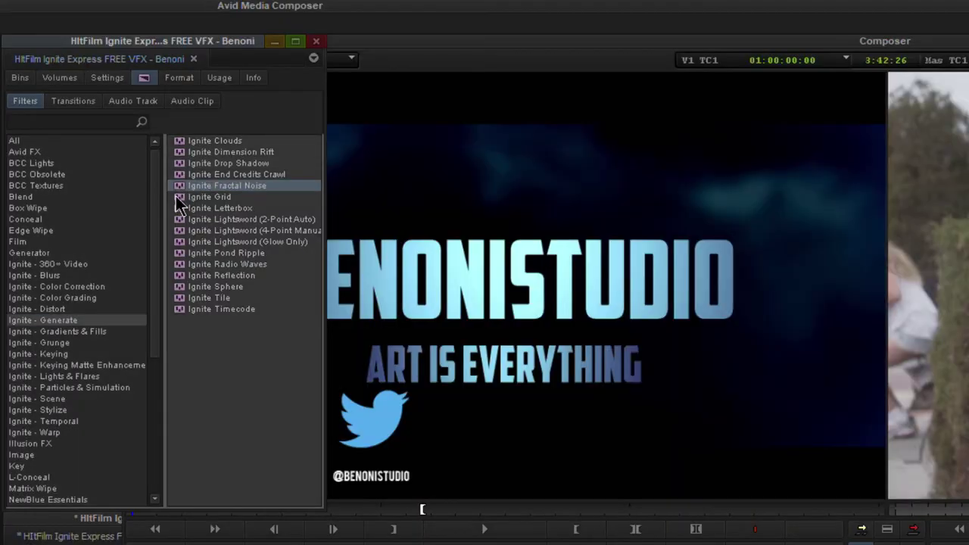
Apply Ignite Grid from the Generate category to the female-friends clip and open its parameters
left_click(232, 163)
left_click(250, 175)
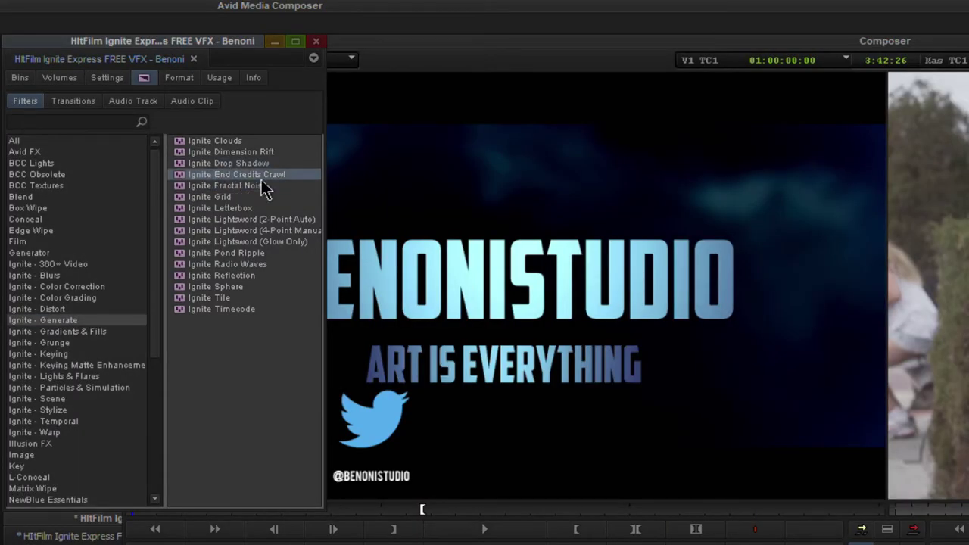
left_click(226, 163)
left_click(216, 200)
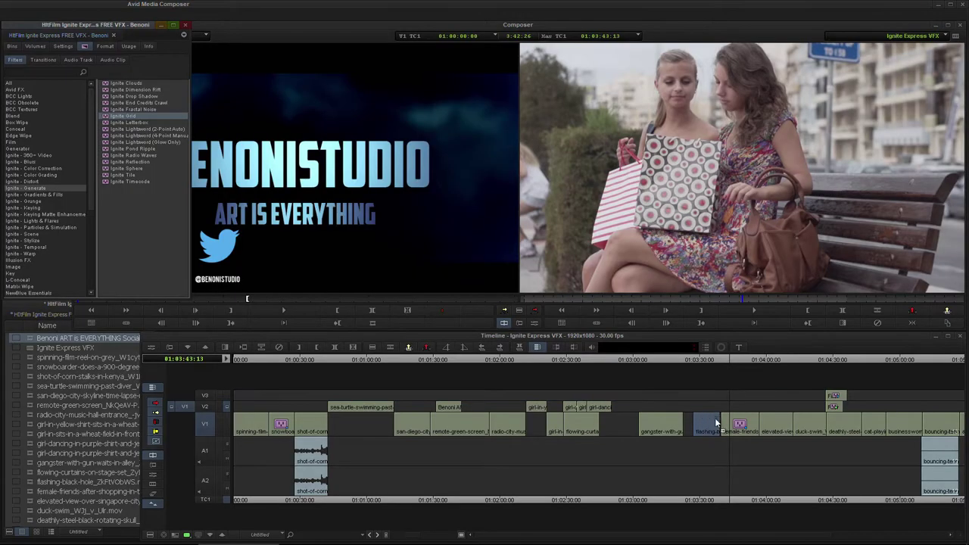
left_click_drag(716, 423, 735, 423)
left_click(532, 286)
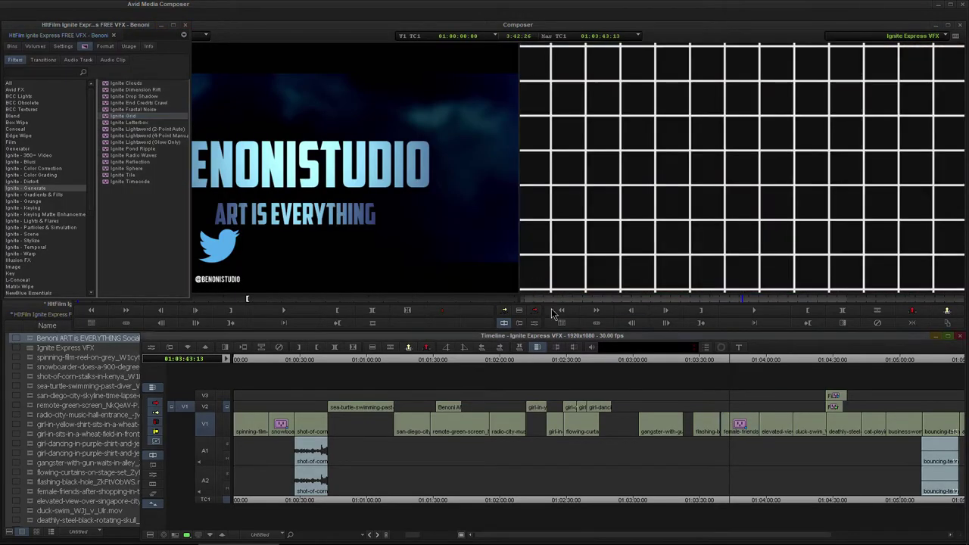
left_click(538, 323)
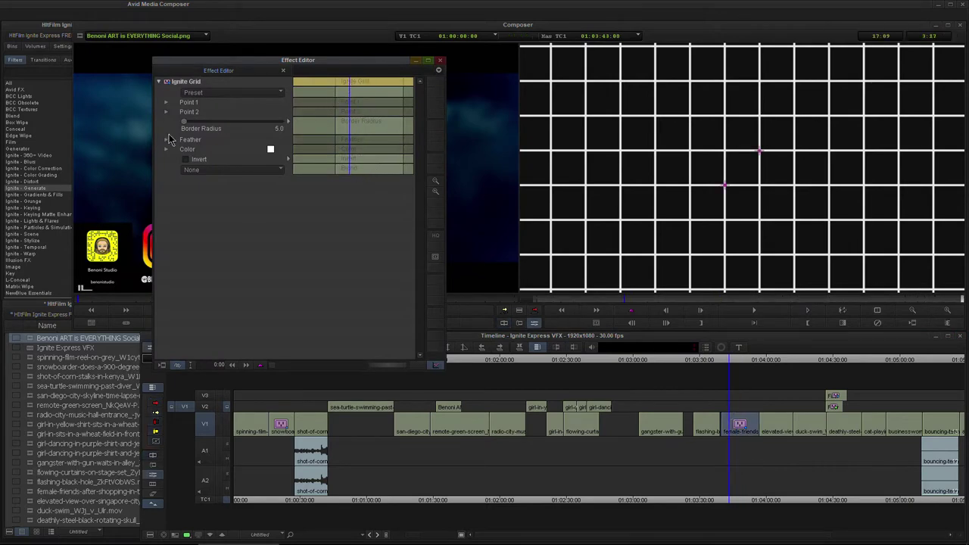
Toggle the grid's Invert option on and off, and load the Block preset
left_click(186, 160)
left_click(185, 160)
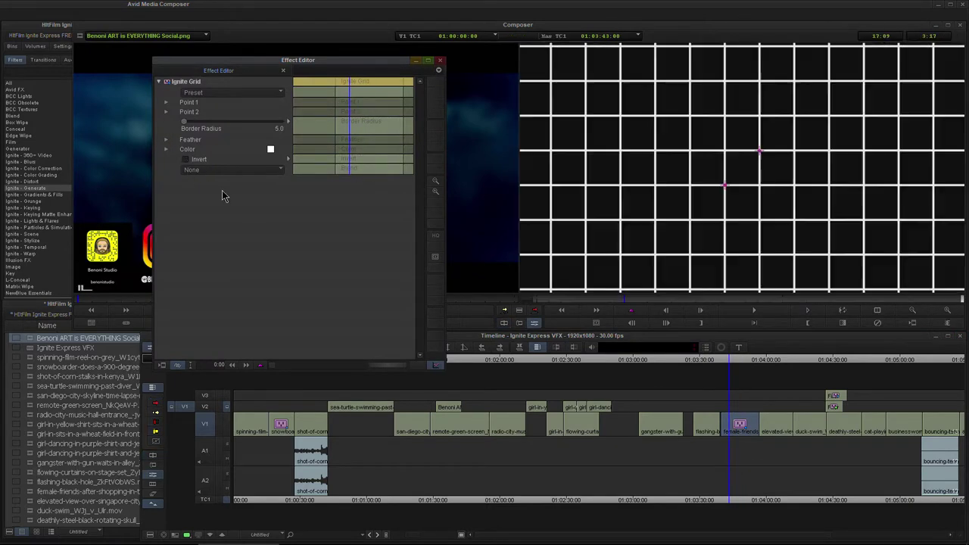
left_click(206, 92)
left_click(200, 113)
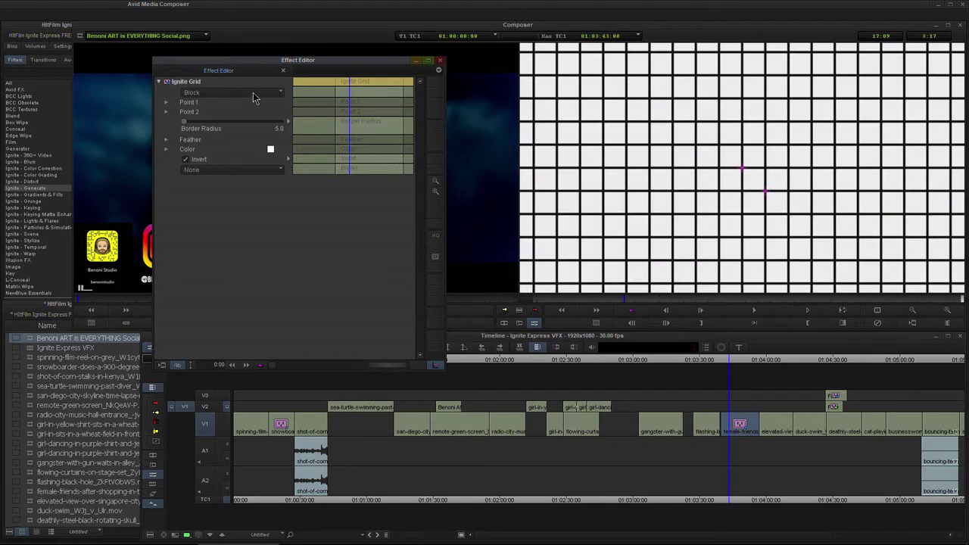
left_click(254, 93)
left_click(199, 103)
Try the Normal and Darken blends for the grid, choose Screen, and preview it along the clip
left_click(167, 150)
left_click(199, 200)
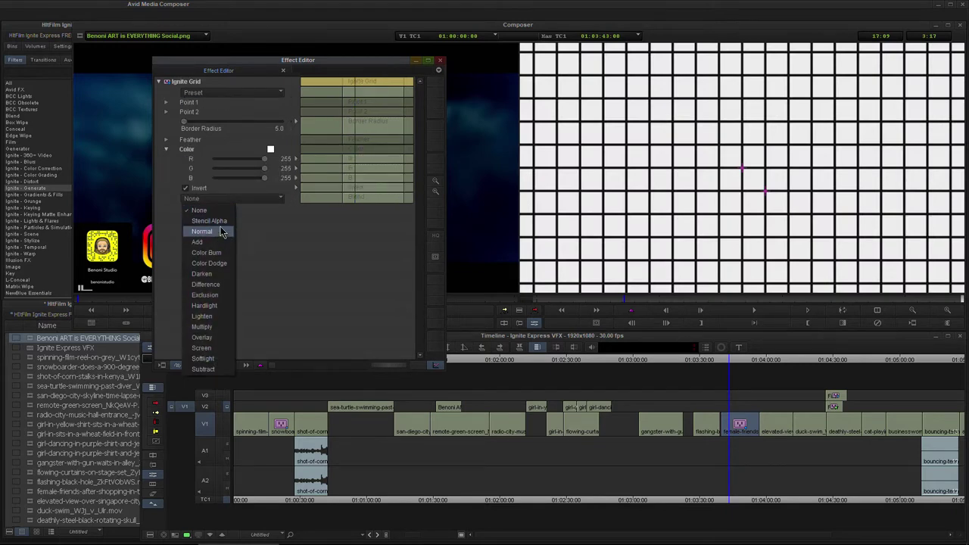
left_click(217, 230)
left_click(236, 199)
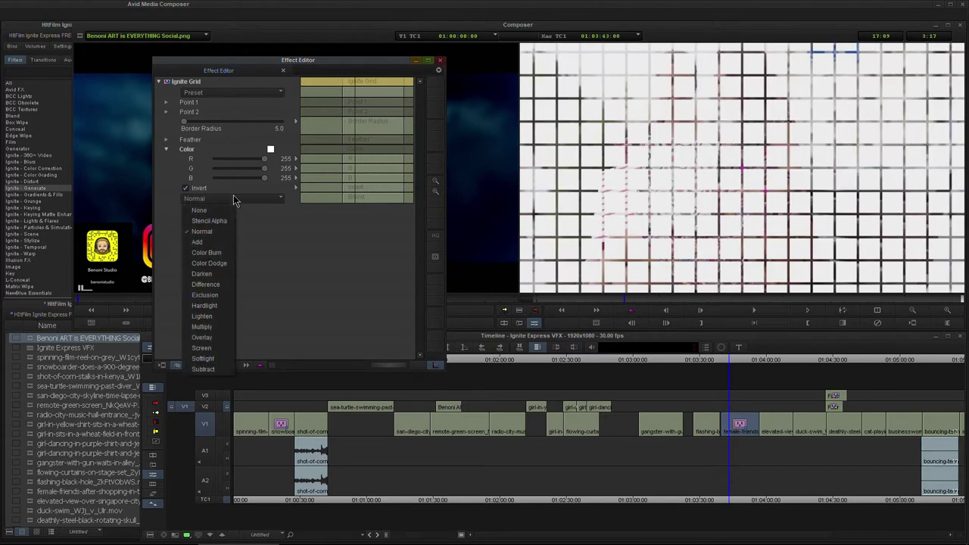
left_click(219, 274)
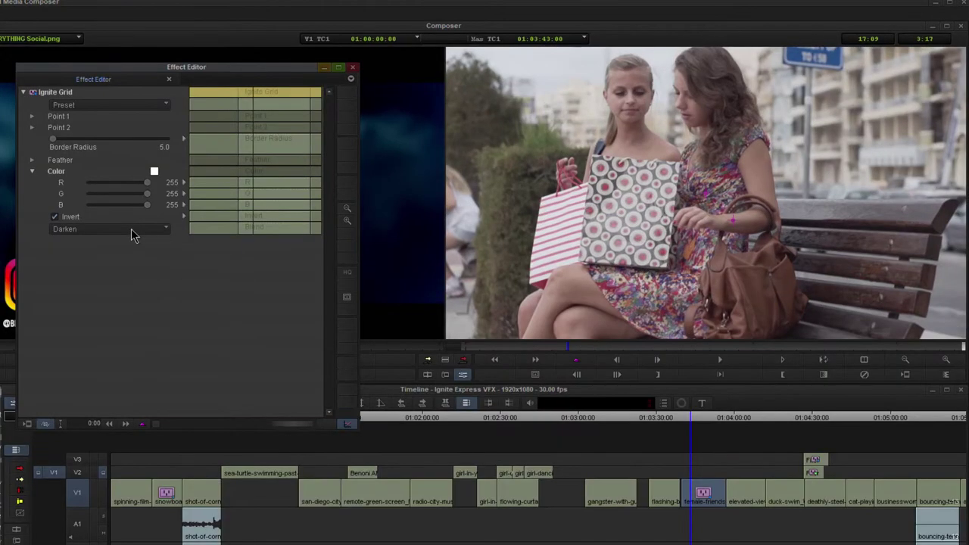
left_click(254, 198)
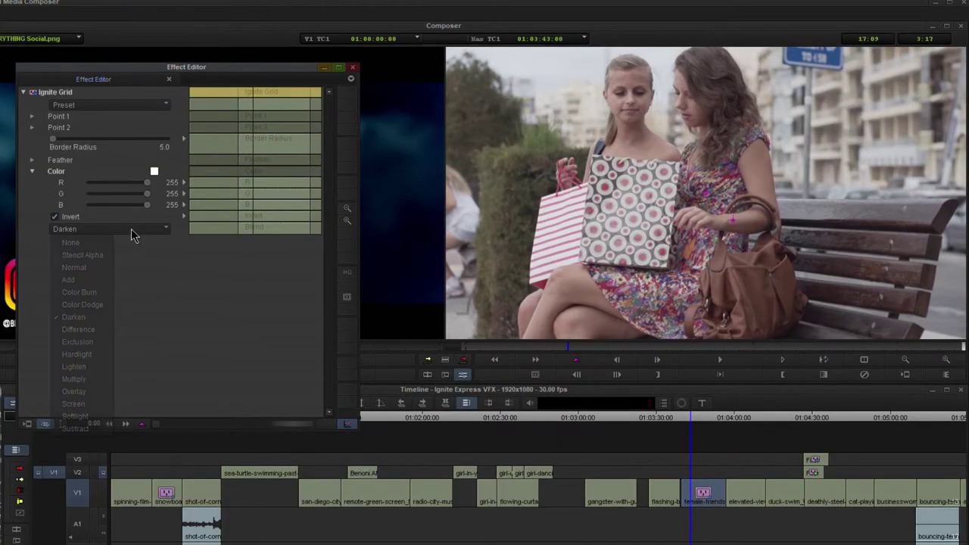
left_click(92, 403)
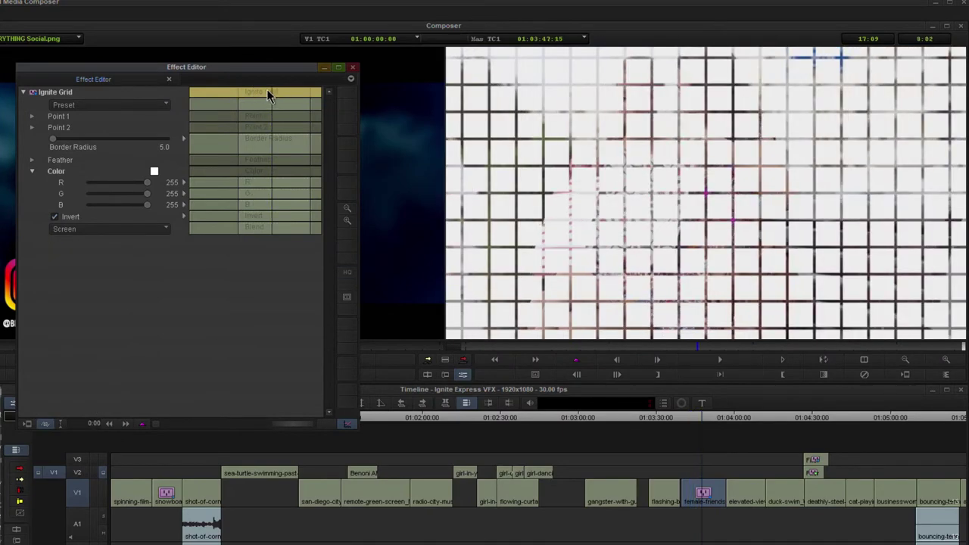
left_click(262, 91)
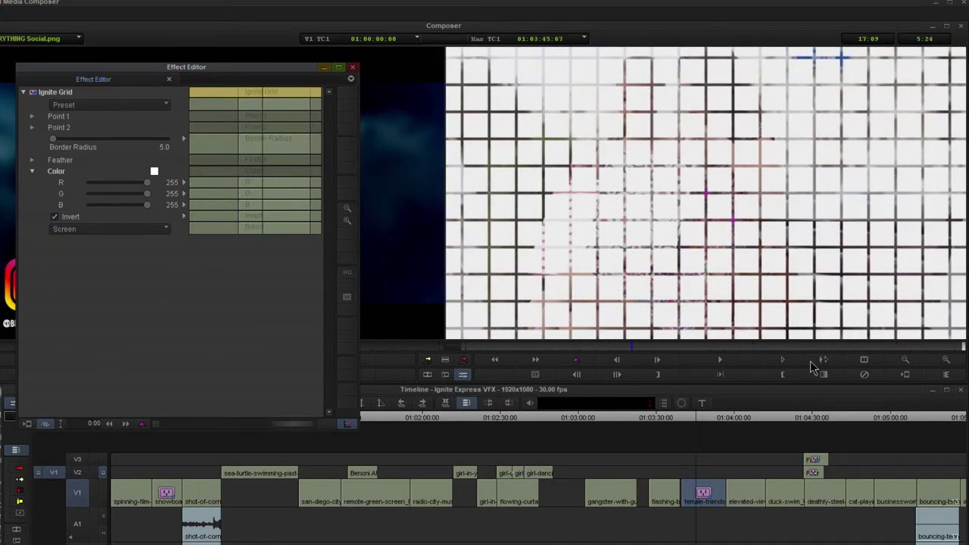
mouse_move(254, 91)
left_mouse_down()
mouse_move(268, 91)
mouse_move(258, 95)
left_mouse_up()
Turn off the grid's Invert option, preview the overlay, and set the blend to None
left_click(54, 218)
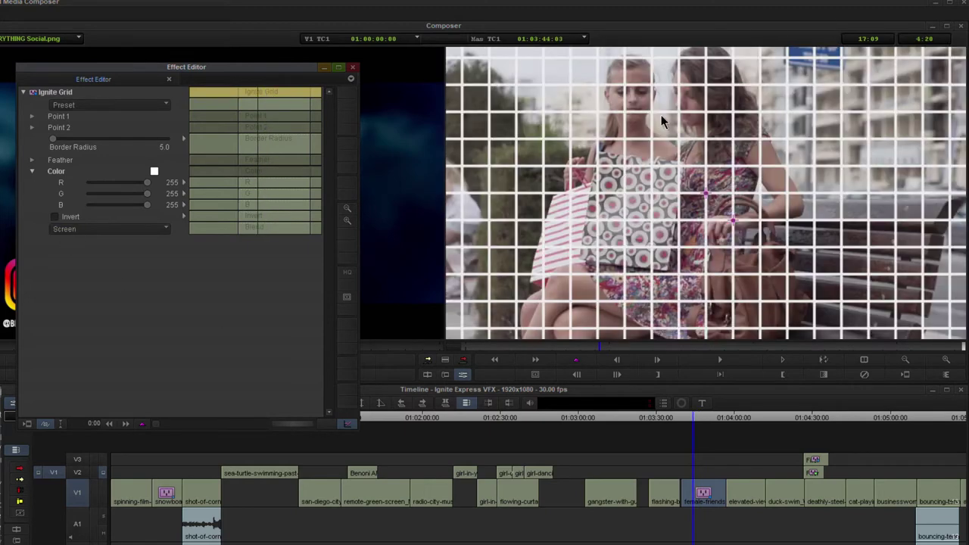
left_click(252, 91)
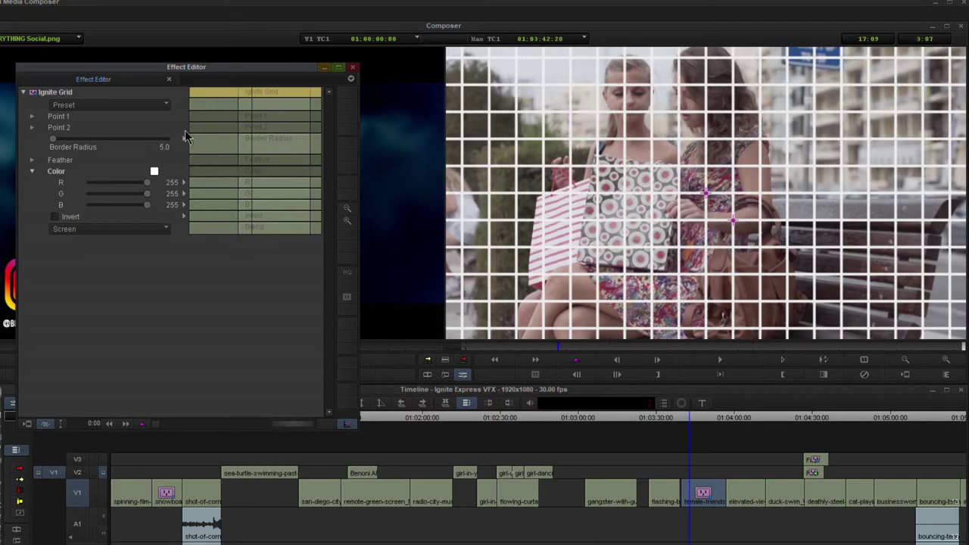
left_click(62, 230)
left_click(69, 243)
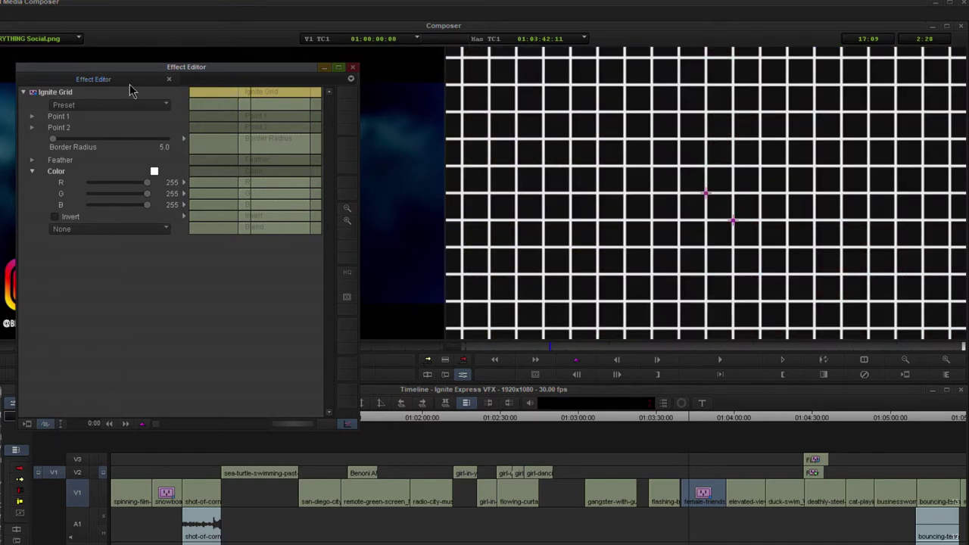
Set the grid's blend to Stencil Alpha, preview it, and raise the Border Radius to 13.5
left_click(61, 230)
left_click(95, 257)
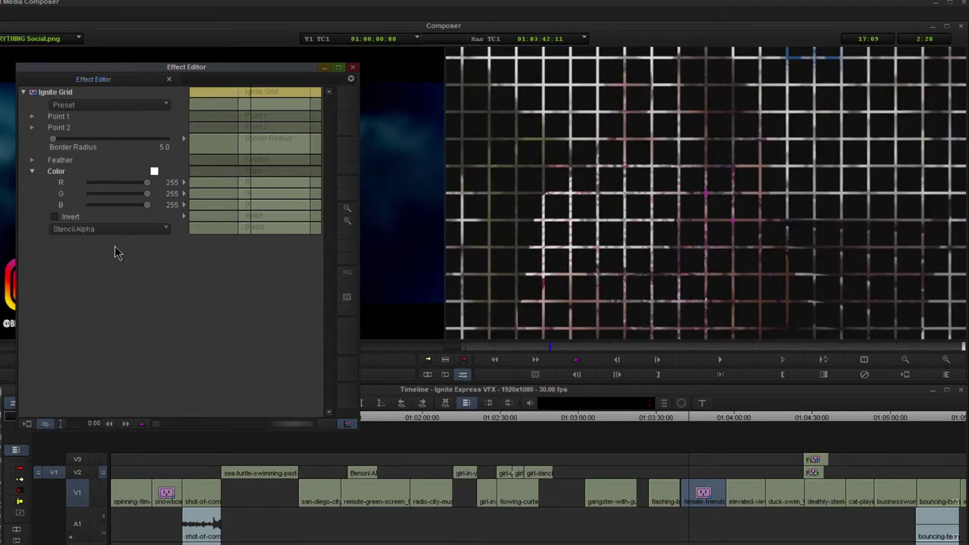
left_click_drag(260, 93, 261, 94)
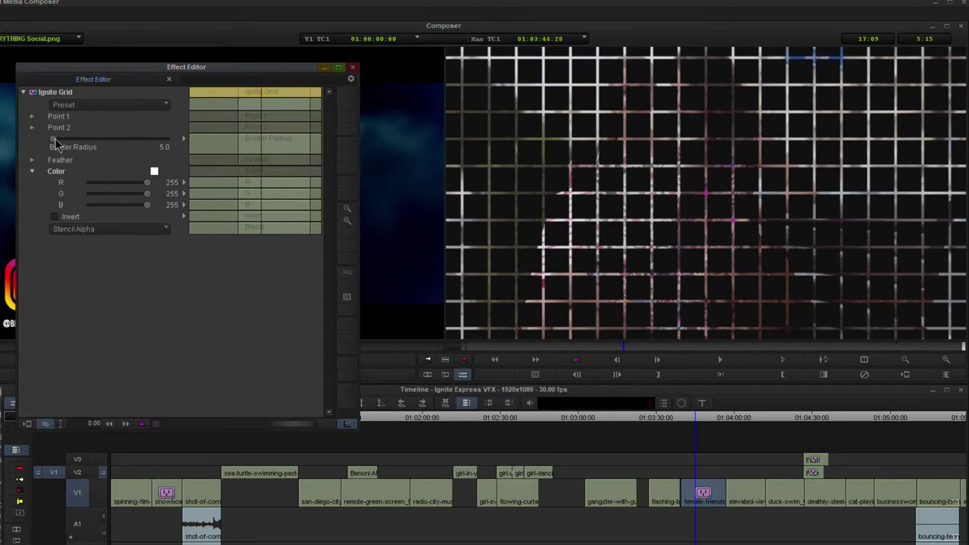
mouse_move(55, 141)
left_mouse_down()
mouse_move(75, 143)
mouse_move(57, 143)
left_mouse_up()
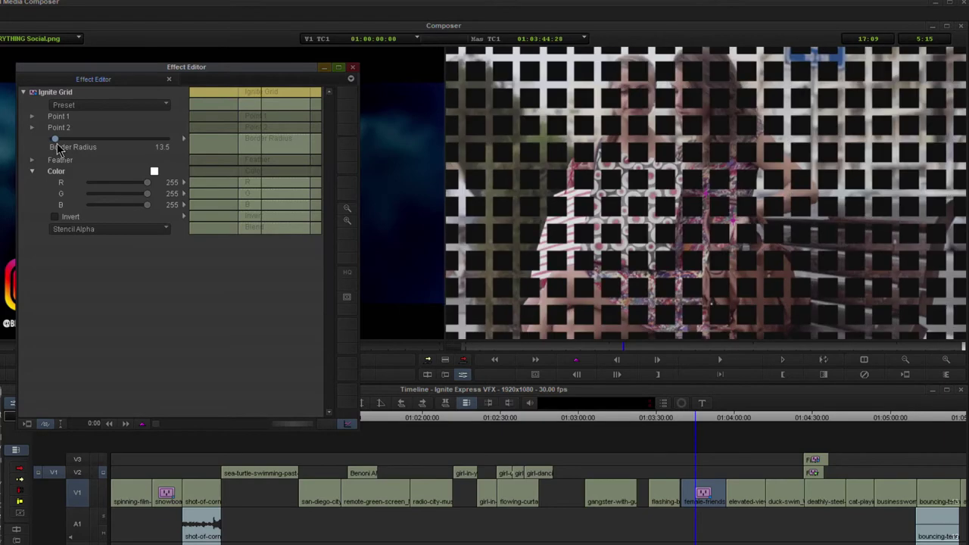
Widen the grid columns by setting Point 1 X to 213, and turn on Invert
left_click(31, 117)
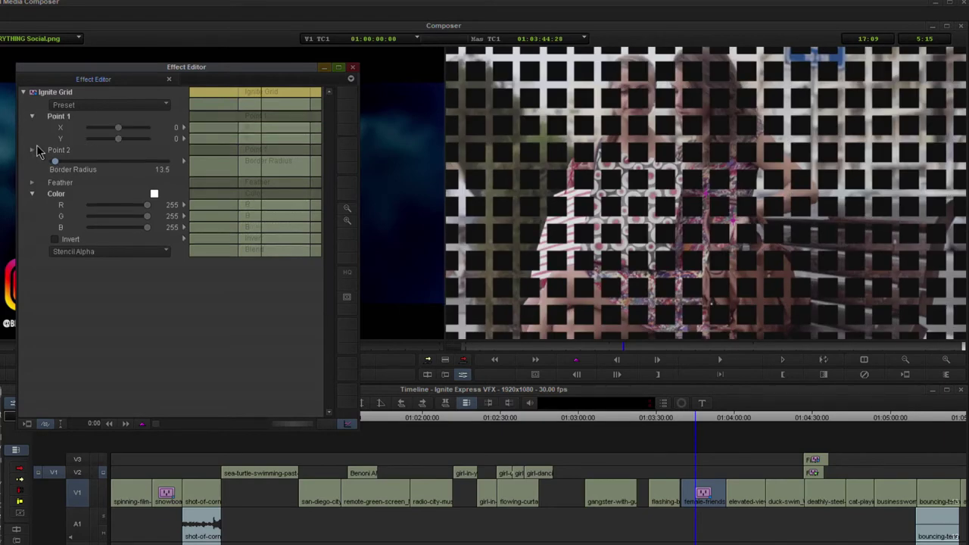
left_click(32, 151)
left_click_drag(117, 131, 127, 128)
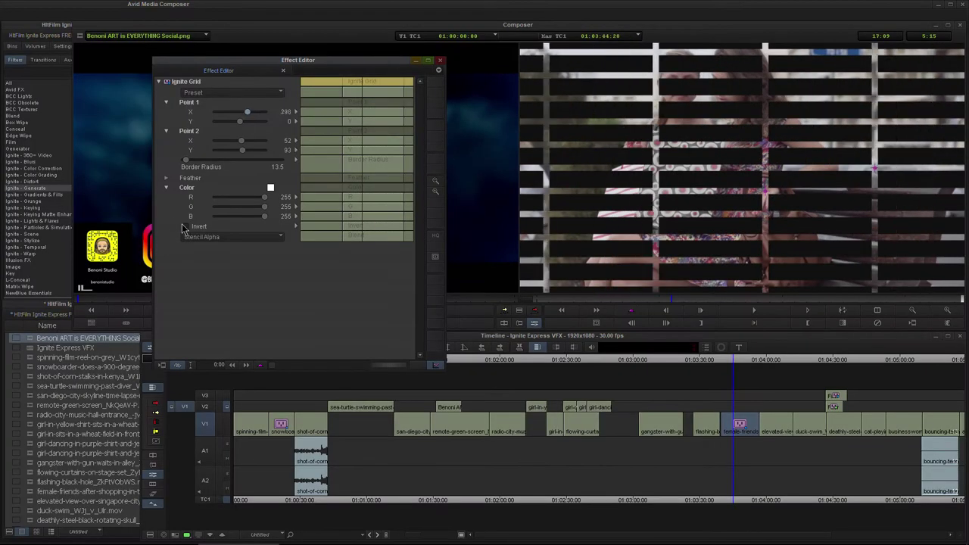
left_click(185, 227)
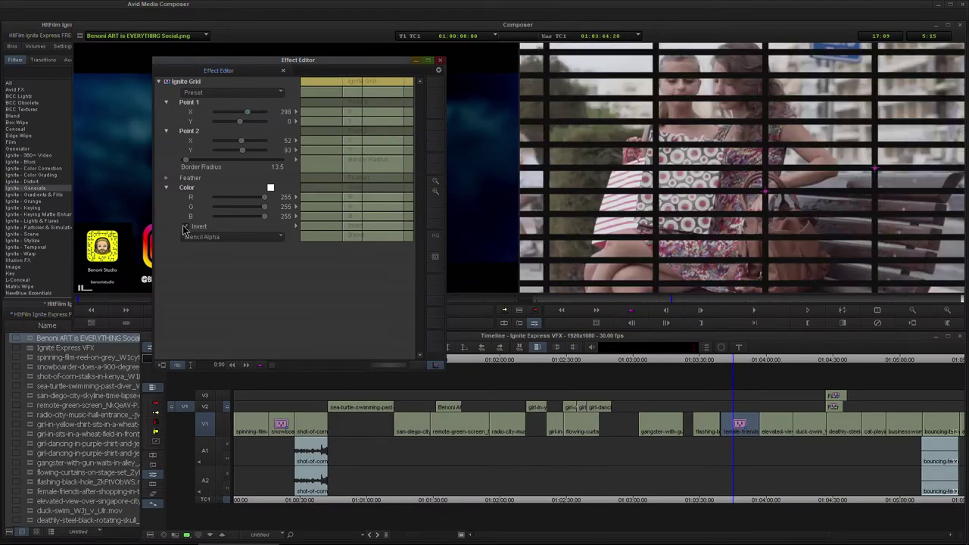
left_click_drag(247, 110, 249, 110)
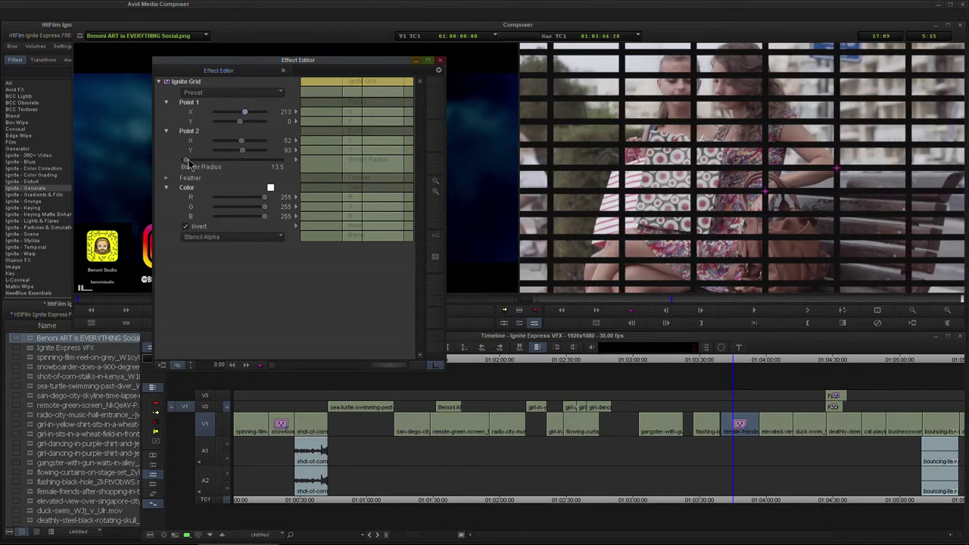
Try the border radius and feather sliders, and set the grid color to R 71, G 130, B 255
mouse_move(186, 160)
left_mouse_down()
mouse_move(201, 165)
mouse_move(188, 163)
left_mouse_up()
left_click(168, 179)
left_click_drag(191, 189, 190, 216)
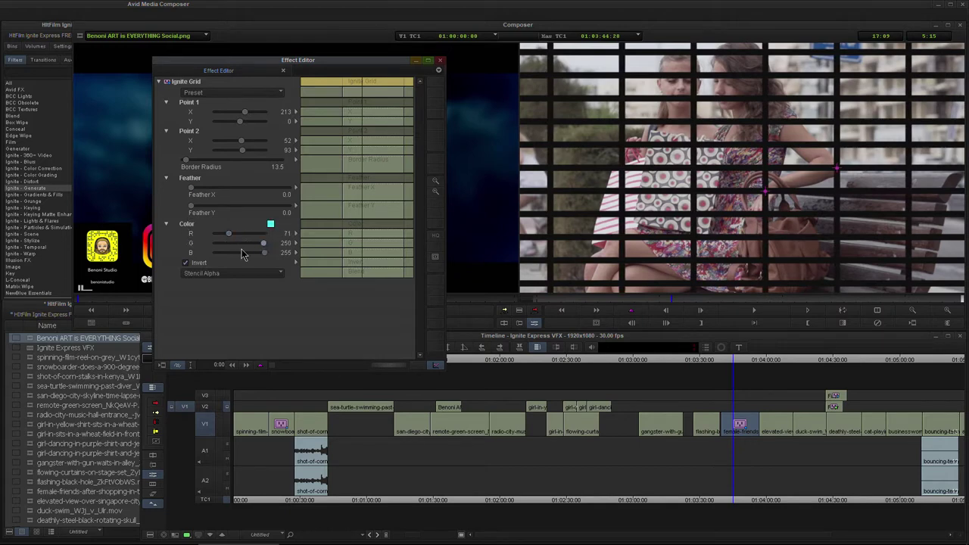
Turn off the grid's Invert option, set its blend to Color Dodge, and try the Border Radius while previewing playback
left_click(187, 263)
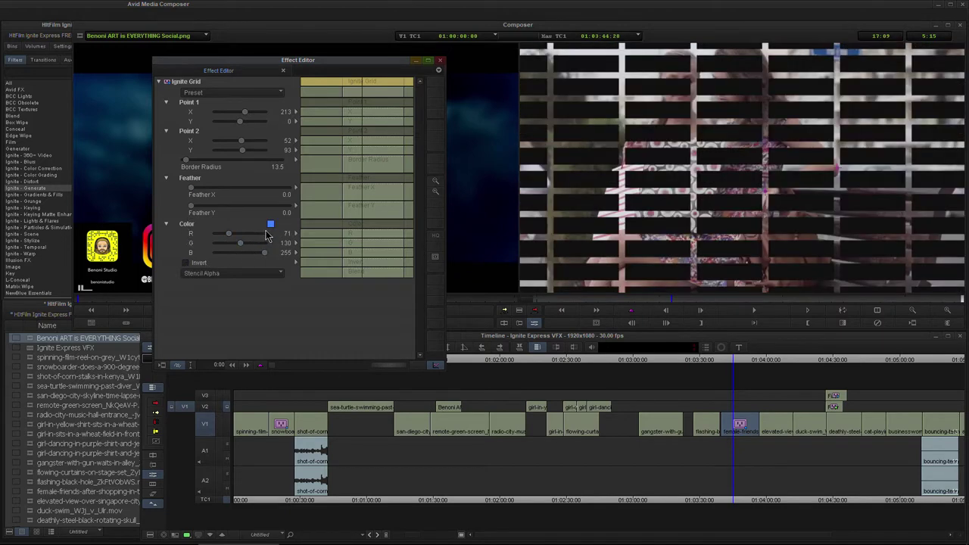
left_click(224, 275)
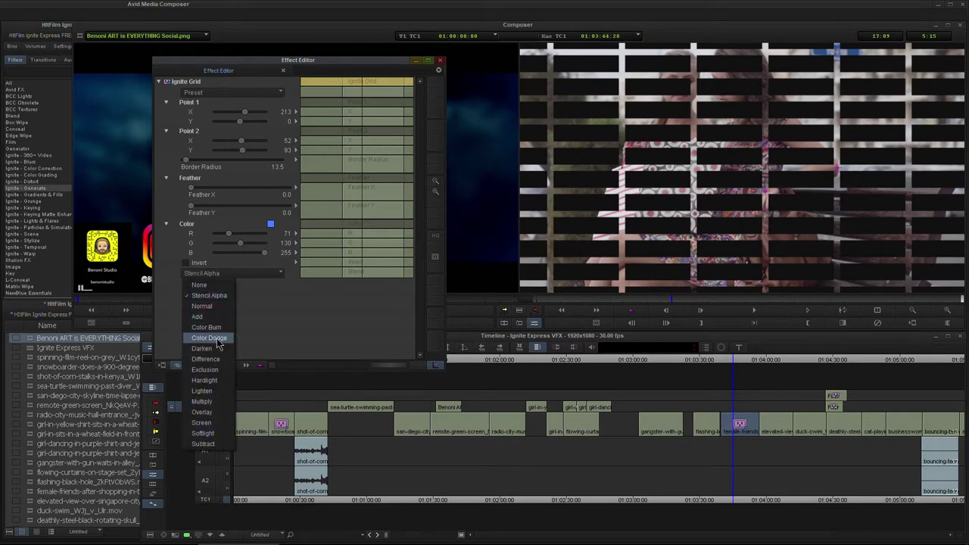
left_click(219, 340)
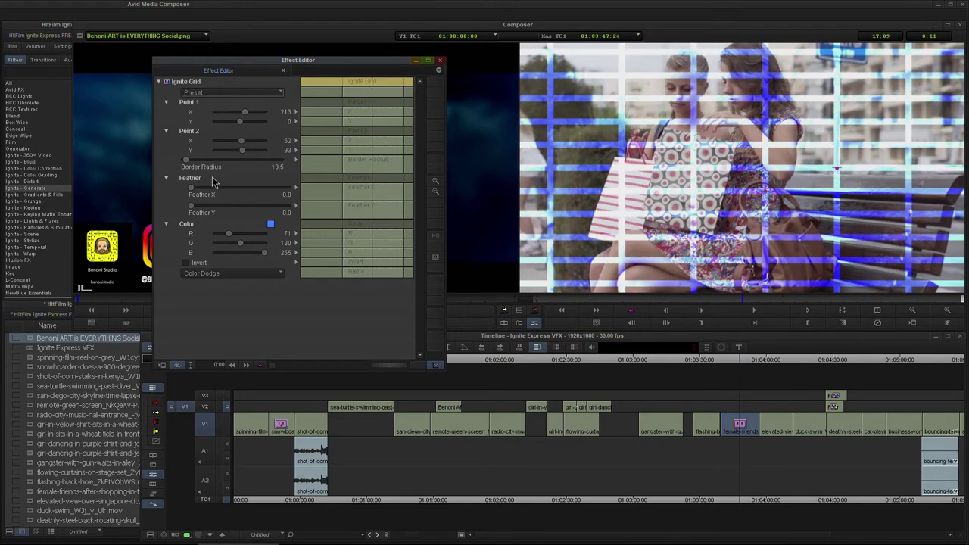
mouse_move(191, 162)
left_mouse_down()
mouse_move(183, 164)
mouse_move(196, 162)
left_mouse_up()
key("space")
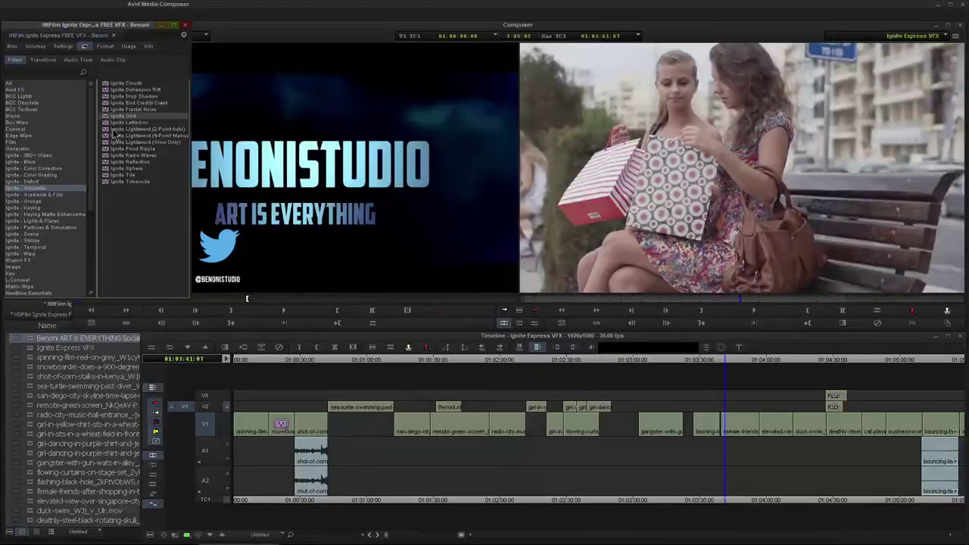
Apply Ignite Letterbox to the female-friends clip with one track and open its effect settings
left_click_drag(706, 428, 729, 425)
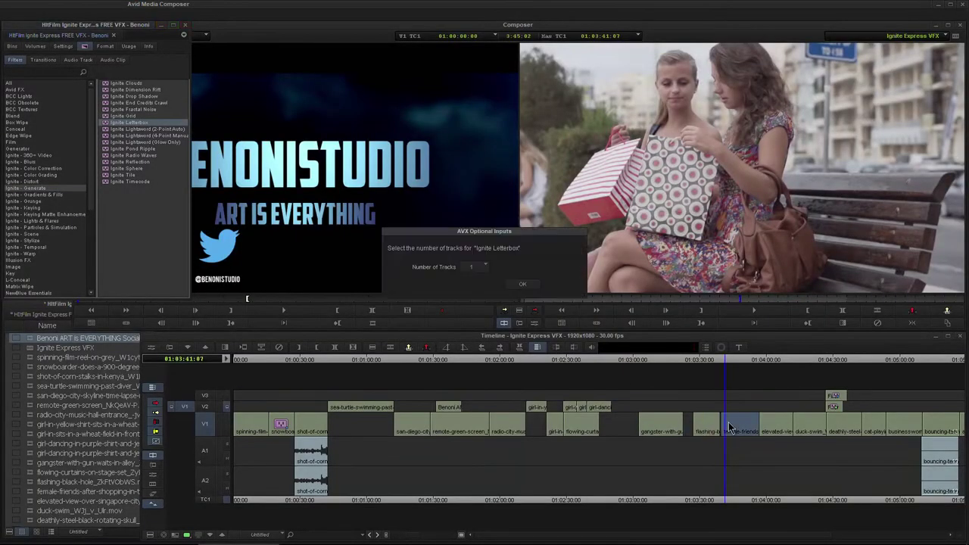
left_click(522, 284)
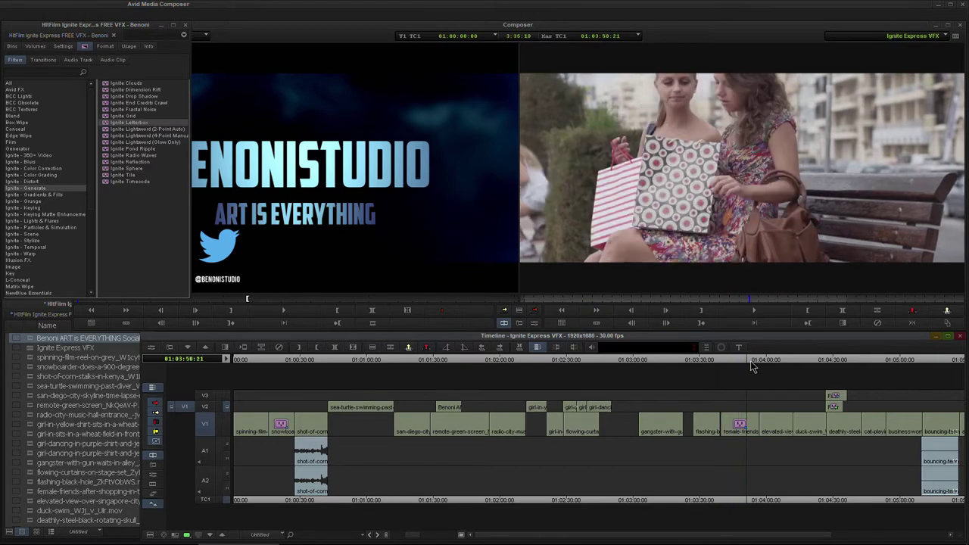
left_click(744, 362)
left_click(263, 116)
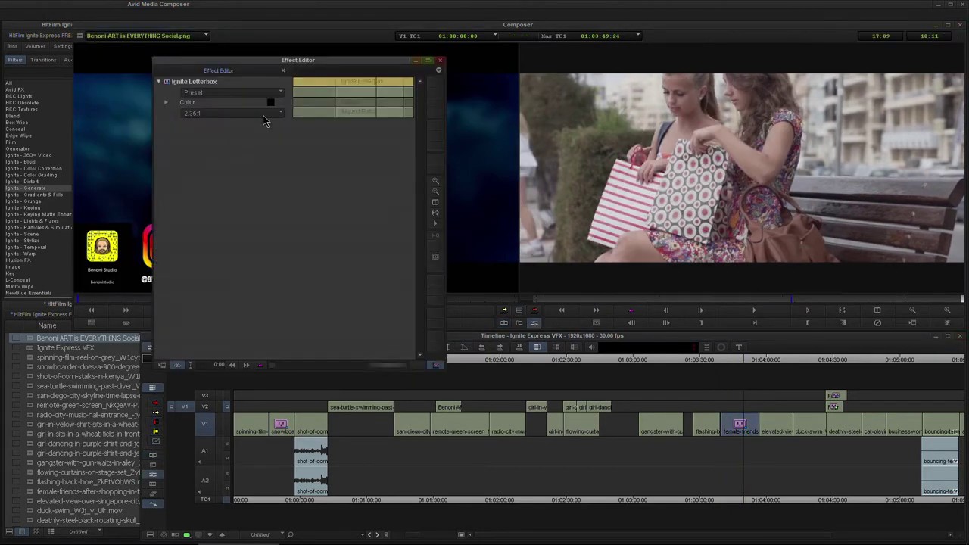
Try the 4:3 and 16:9 letterbox aspect ratios, apply the 5:4 (early TV) preset, and close the effect settings
left_click(221, 111)
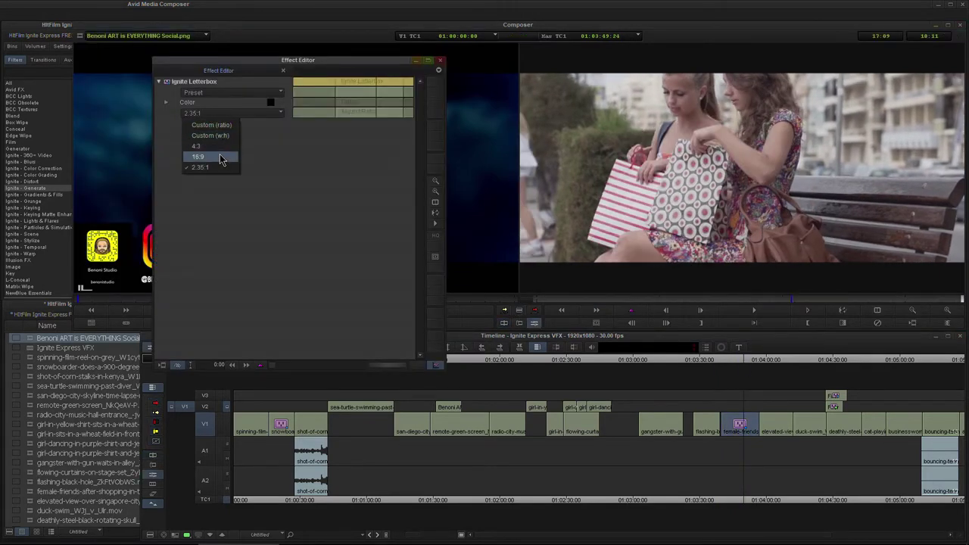
left_click(219, 154)
left_click(231, 113)
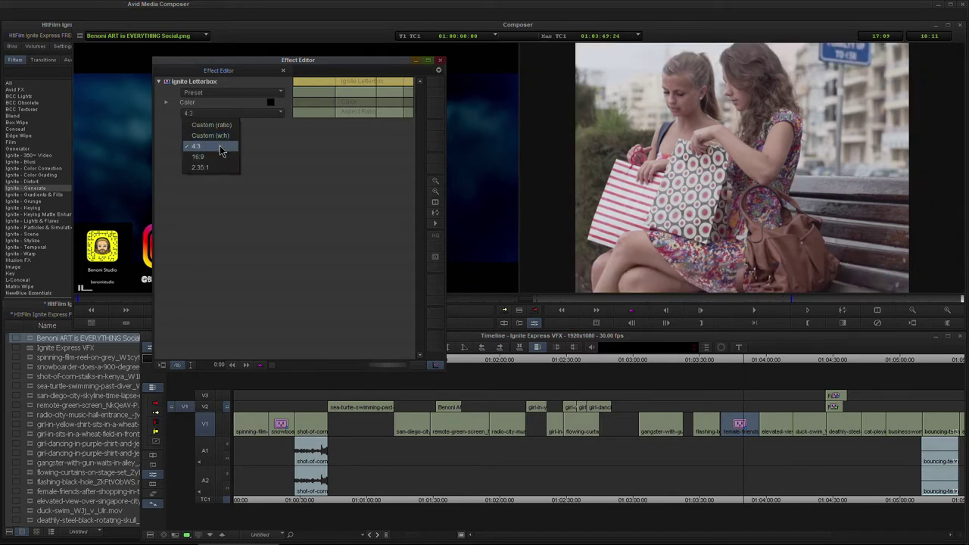
left_click(220, 165)
left_click(229, 93)
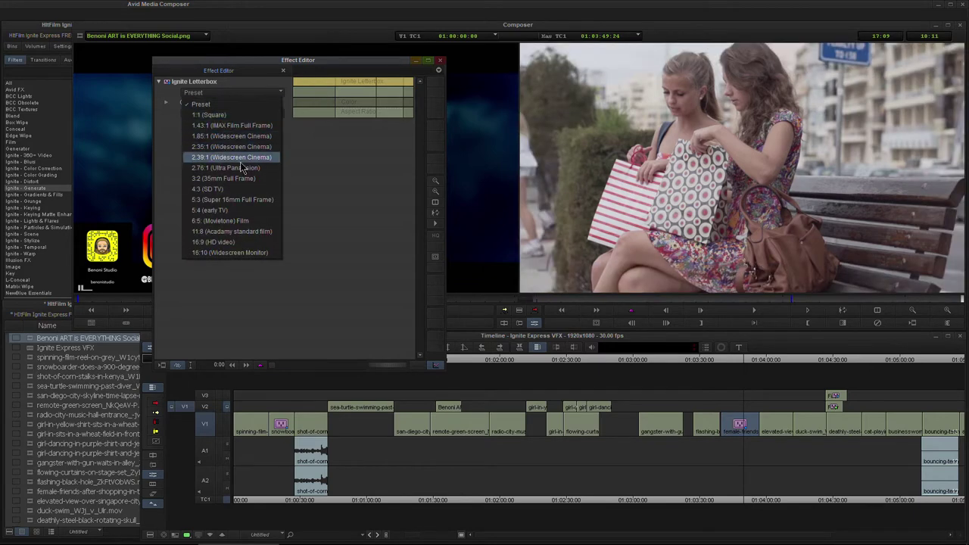
left_click(220, 209)
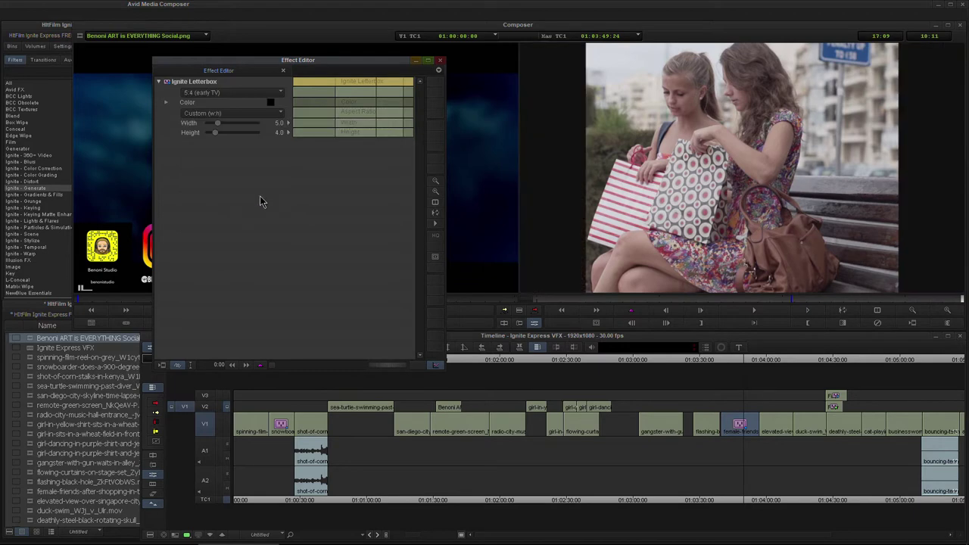
left_click(440, 60)
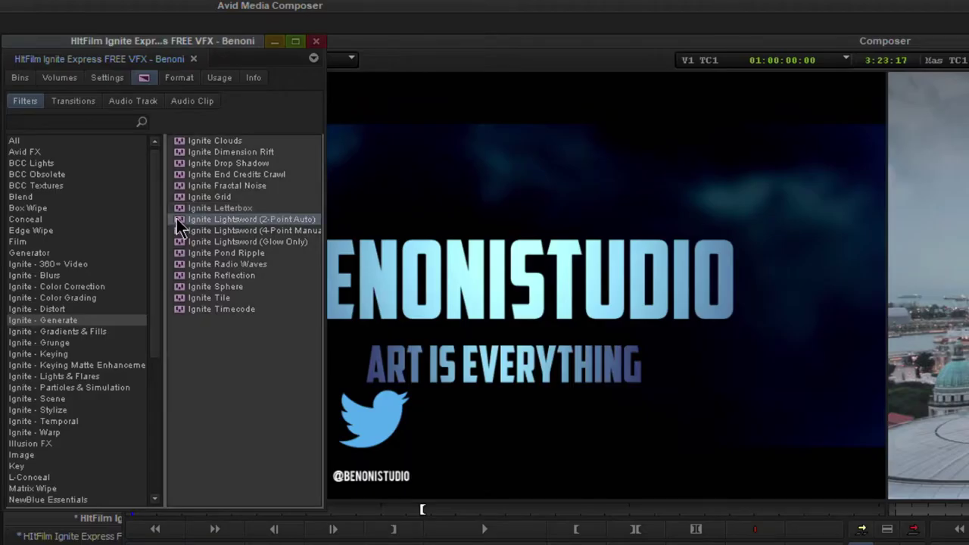
Apply Ignite Lightsword (2-Point Auto) to the elevated-view city clip with one track and open its effect settings
left_click_drag(176, 218, 762, 421)
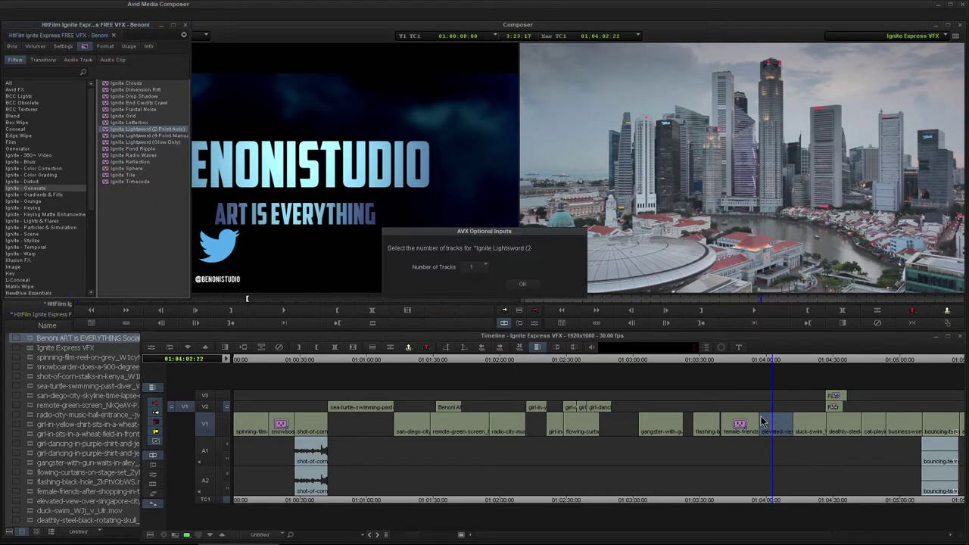
left_click(523, 285)
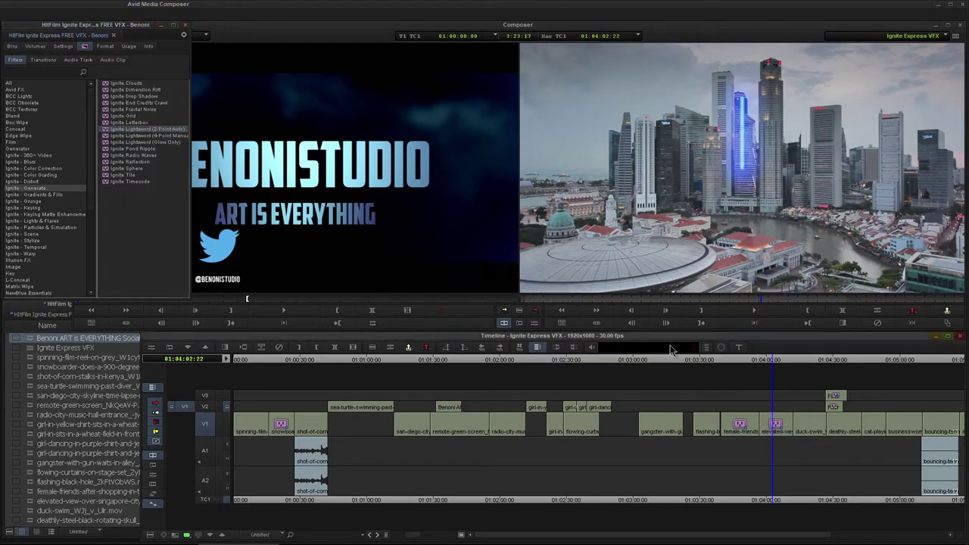
left_click(536, 346)
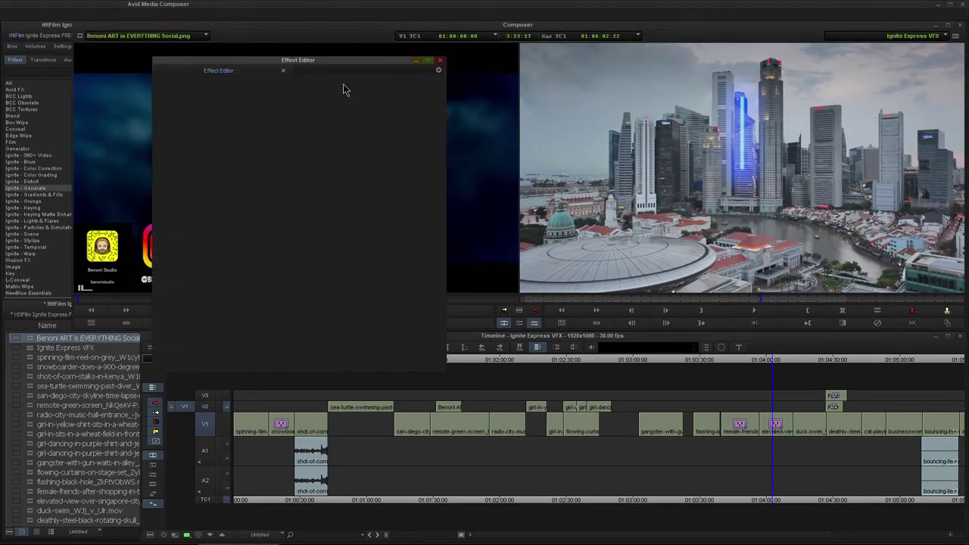
Move the lightsword's tip onto the taller tower beside it to tilt the blade, and check other frames of the clip
left_click(351, 86)
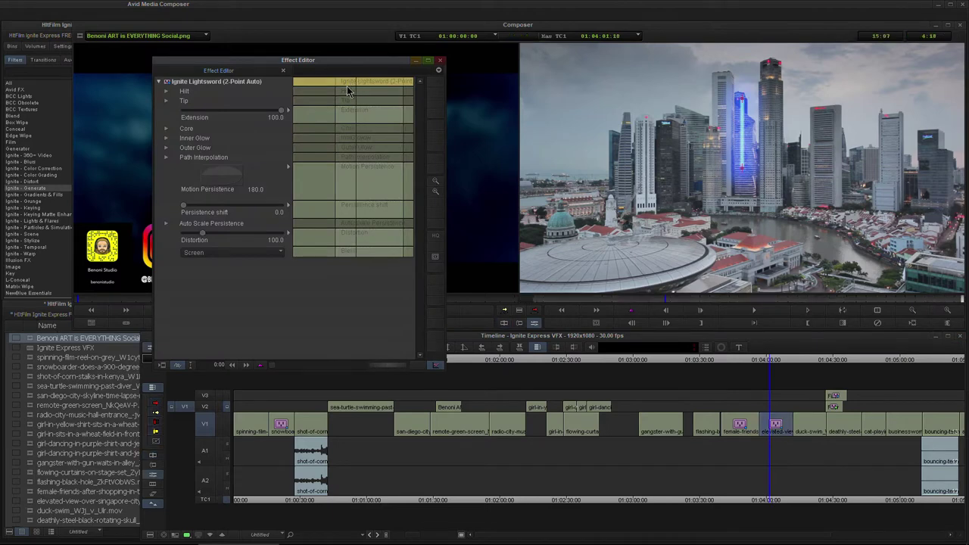
left_click(767, 103)
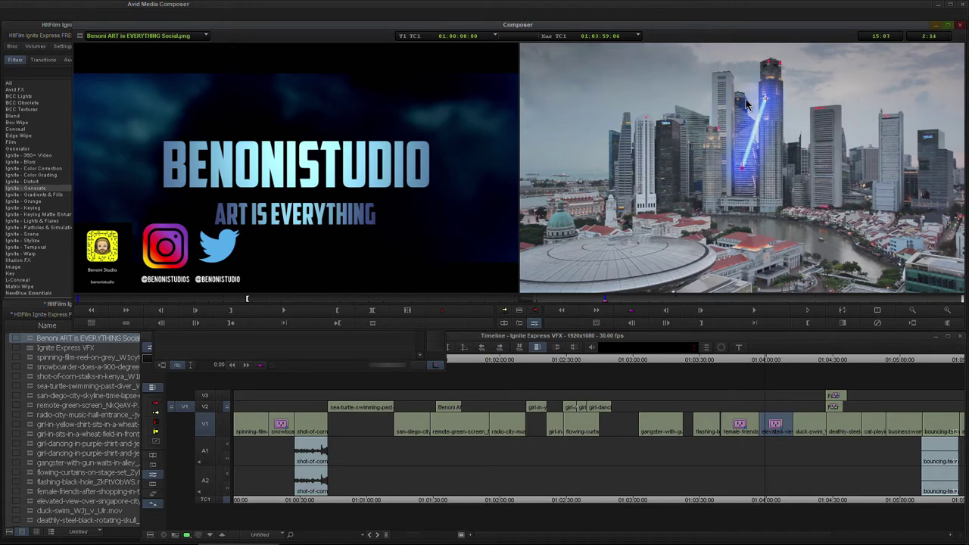
left_click(334, 348)
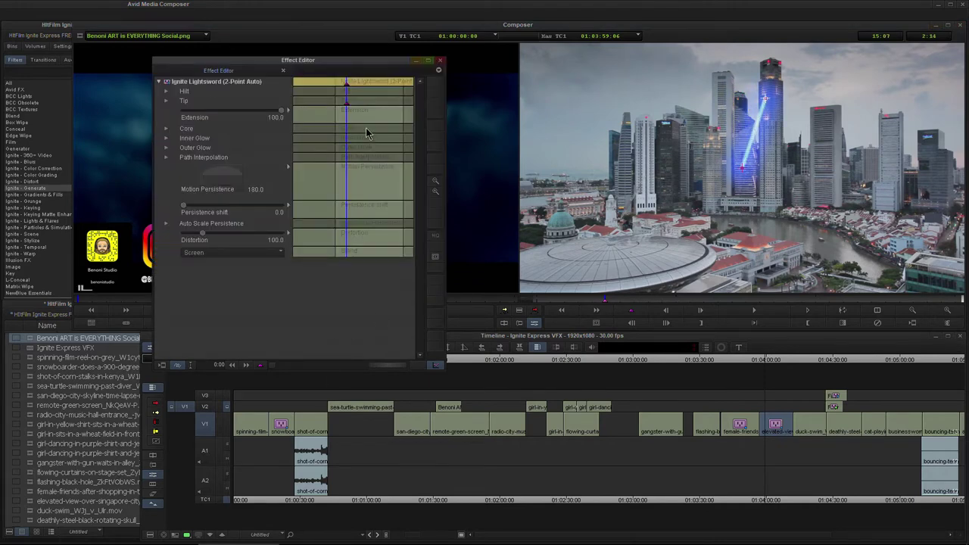
left_click(356, 89)
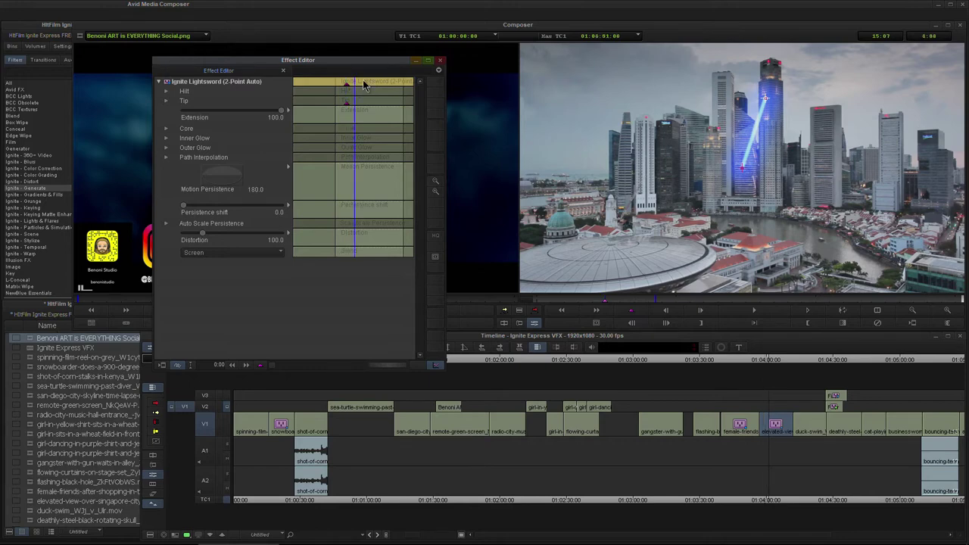
left_click(364, 85)
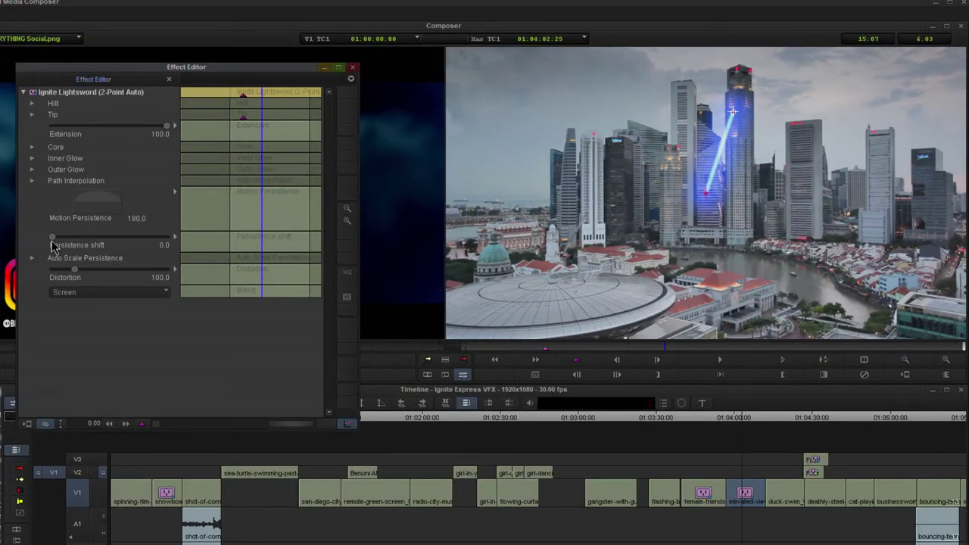
Try the Hardlight and Normal blend modes on the lightsword, and set its blend to None
left_click(75, 293)
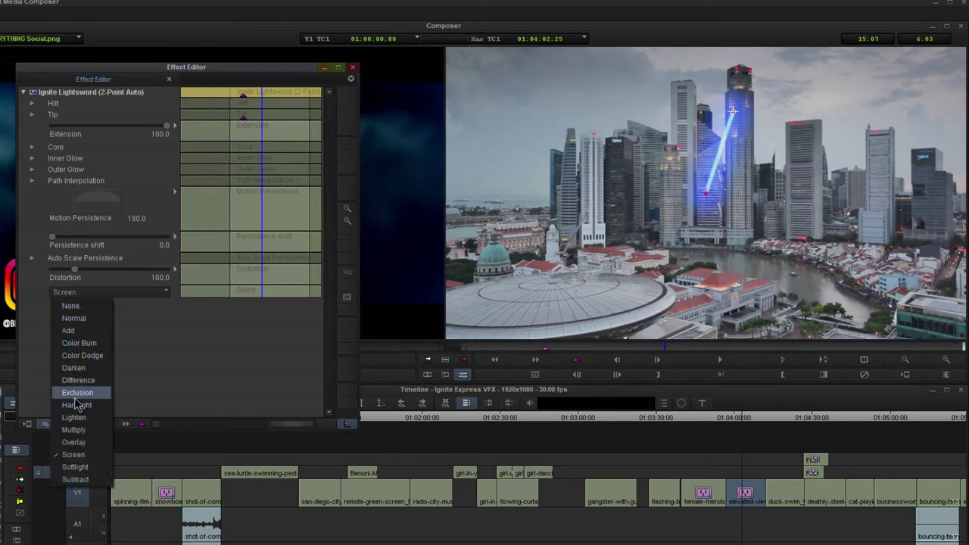
left_click(166, 369)
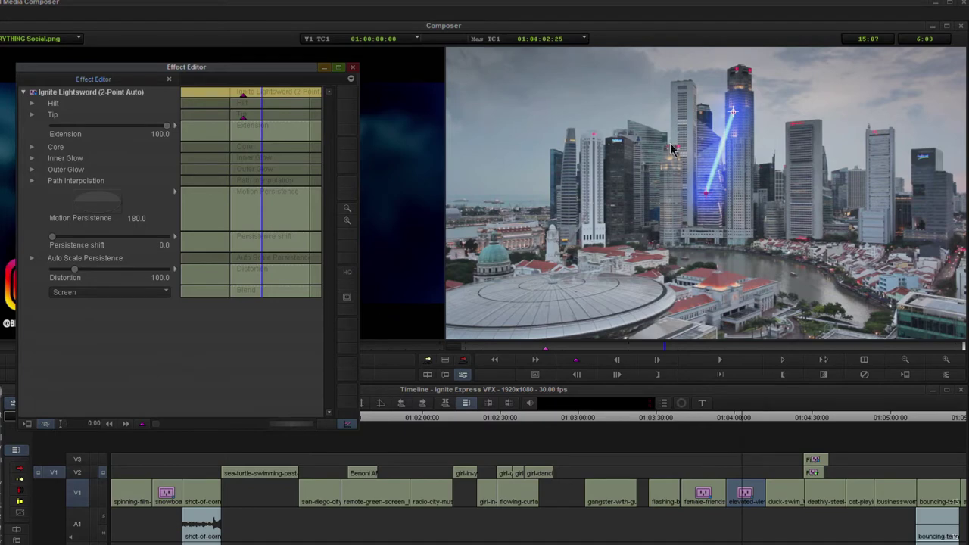
left_click(156, 295)
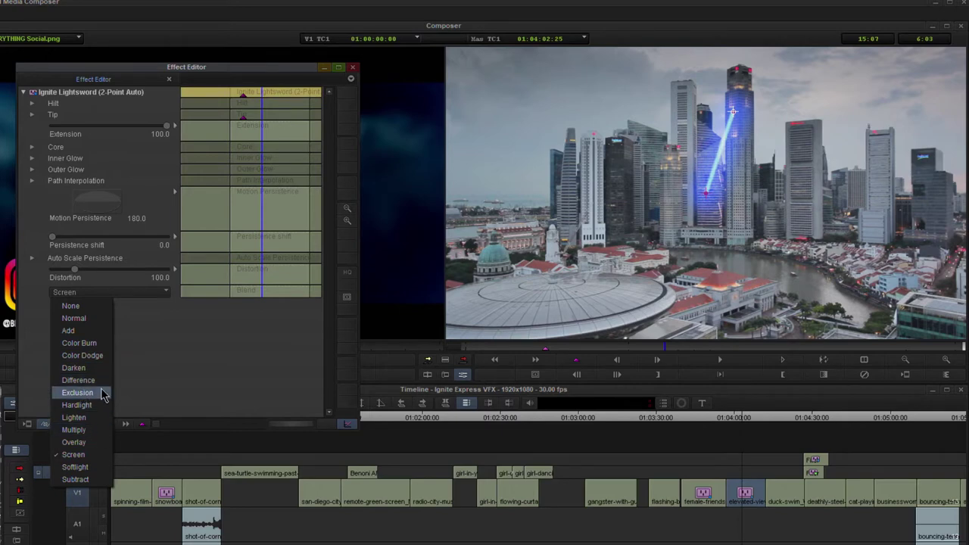
left_click(99, 413)
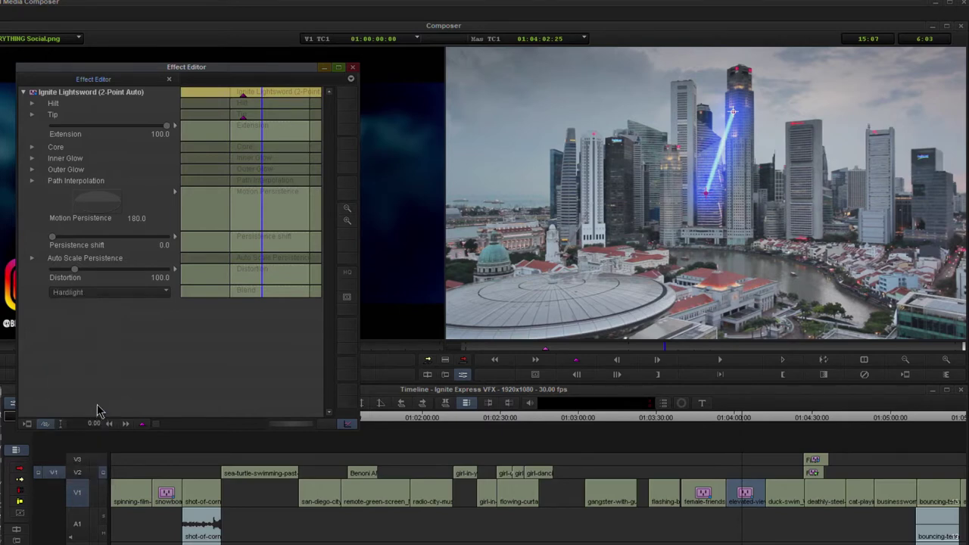
left_click(87, 293)
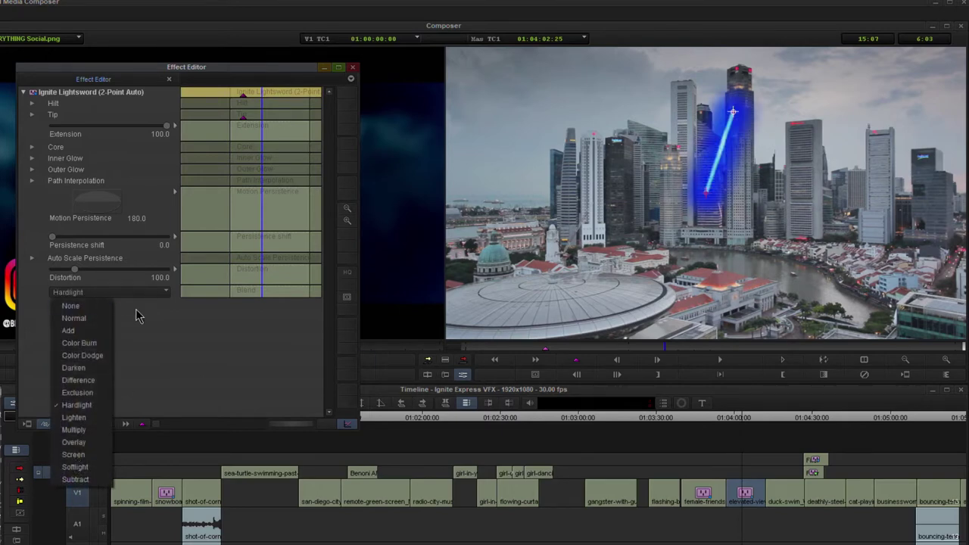
left_click(92, 318)
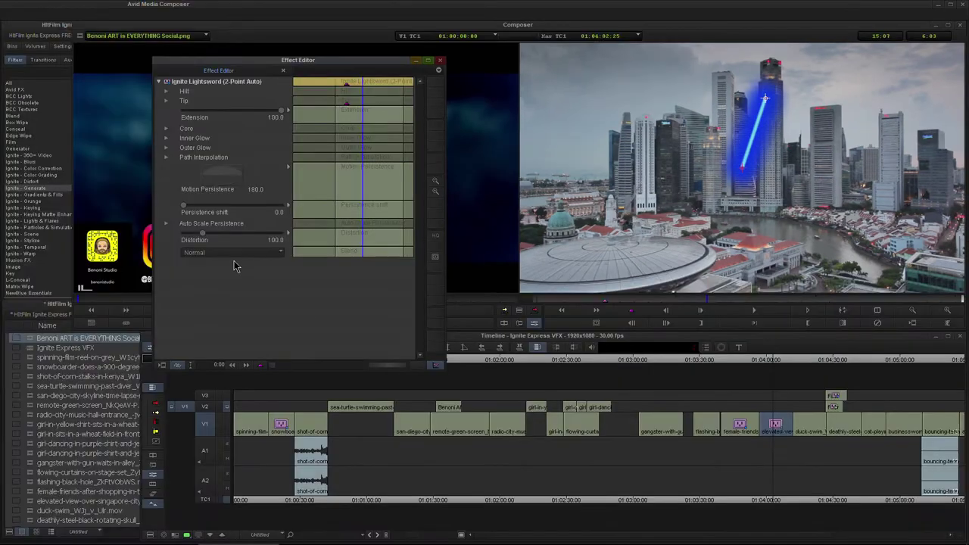
left_click(103, 292)
left_click(97, 306)
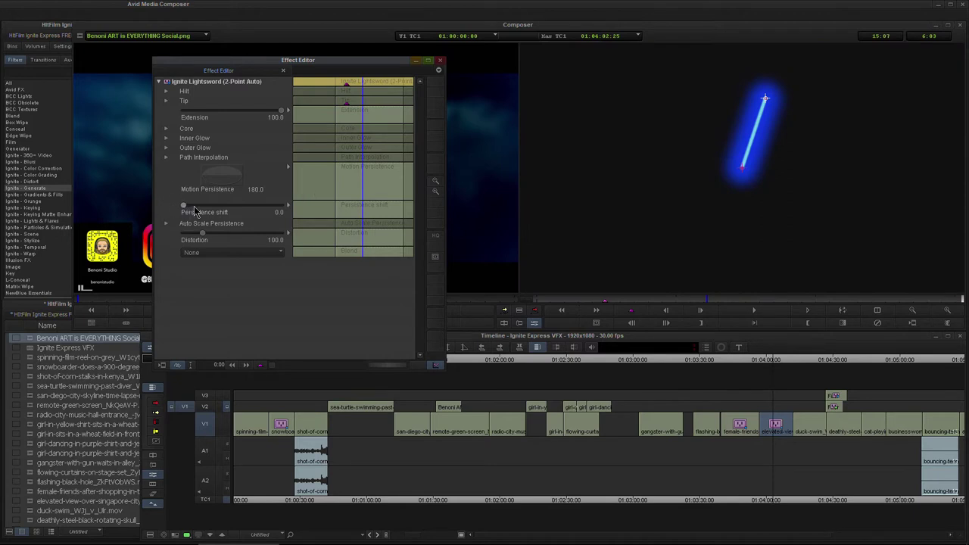
Set Motion Persistence to 69.1 and Persistence Shift to 0.2, and make the inner glow bright green with width 255.3 and alpha 0.4
left_click_drag(201, 211, 163, 158)
left_click(279, 157)
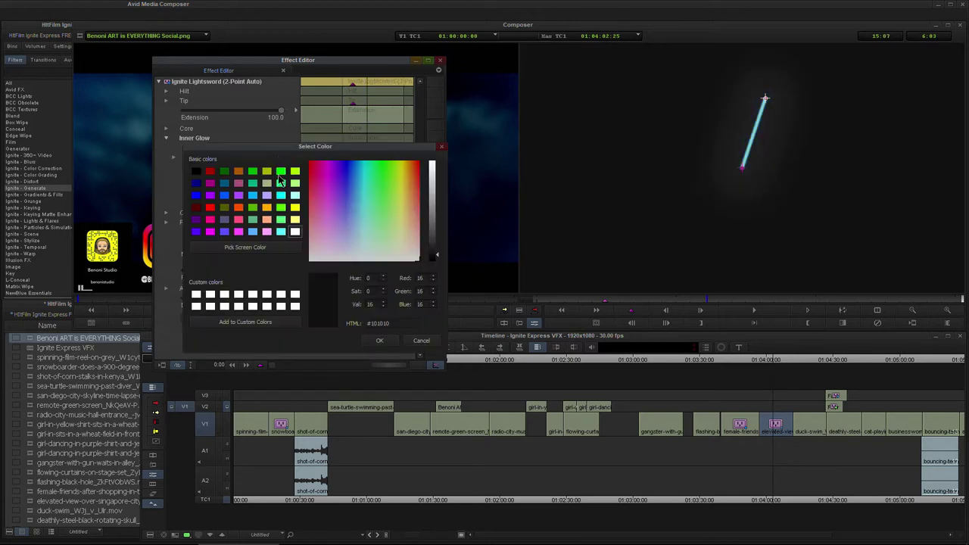
left_click(279, 175)
left_click(368, 339)
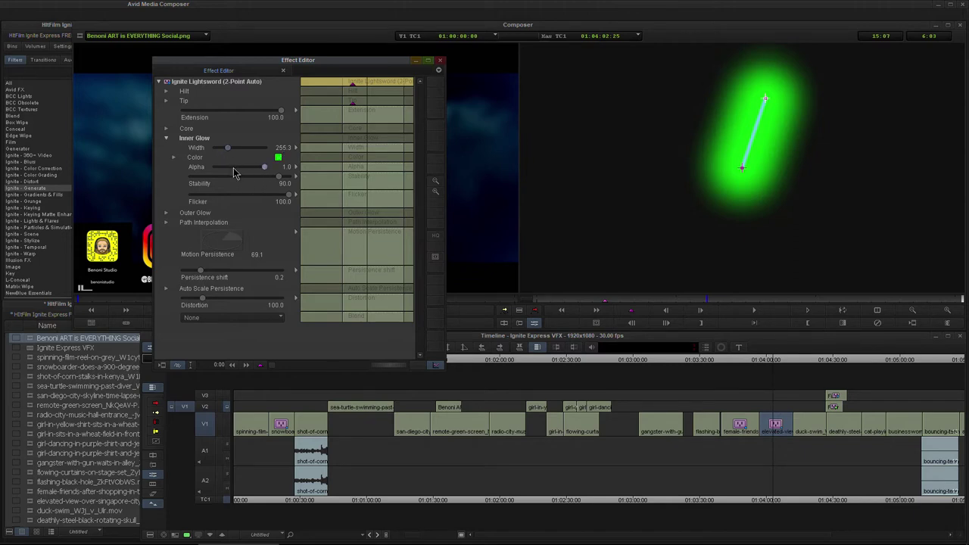
left_click(234, 168)
Set the lightsword's blend to Add, and move its hilt onto the shorter buildings to the left at timecode 01:04:02:03
left_click(211, 318)
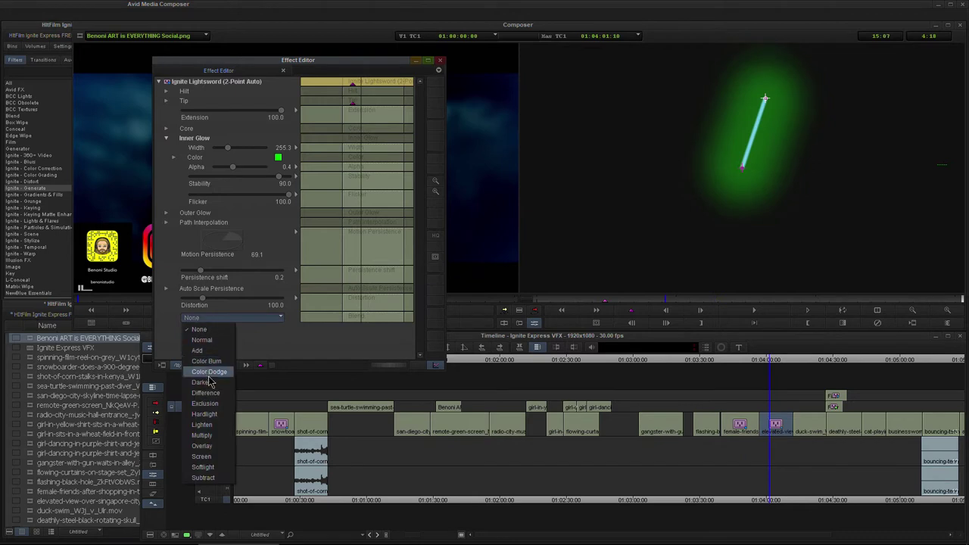
left_click(199, 351)
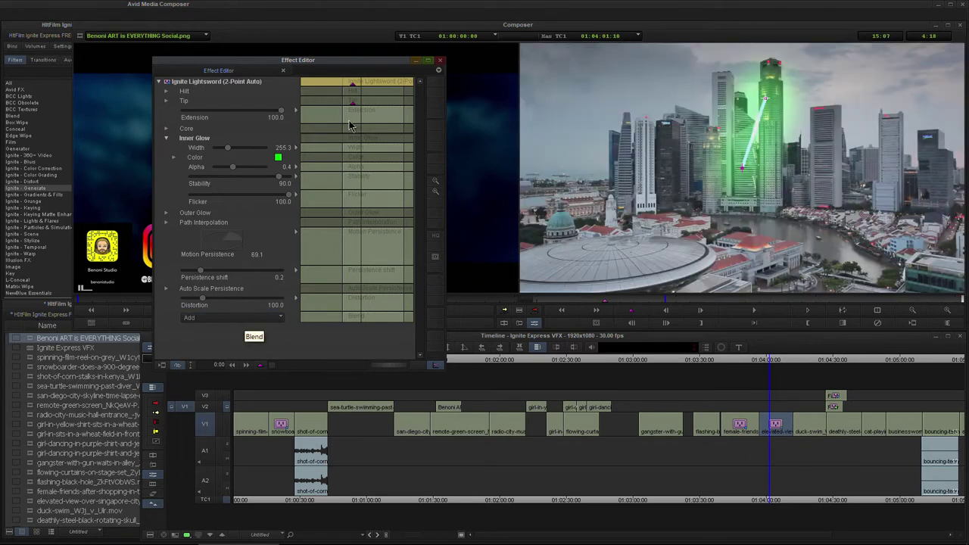
left_click(365, 85)
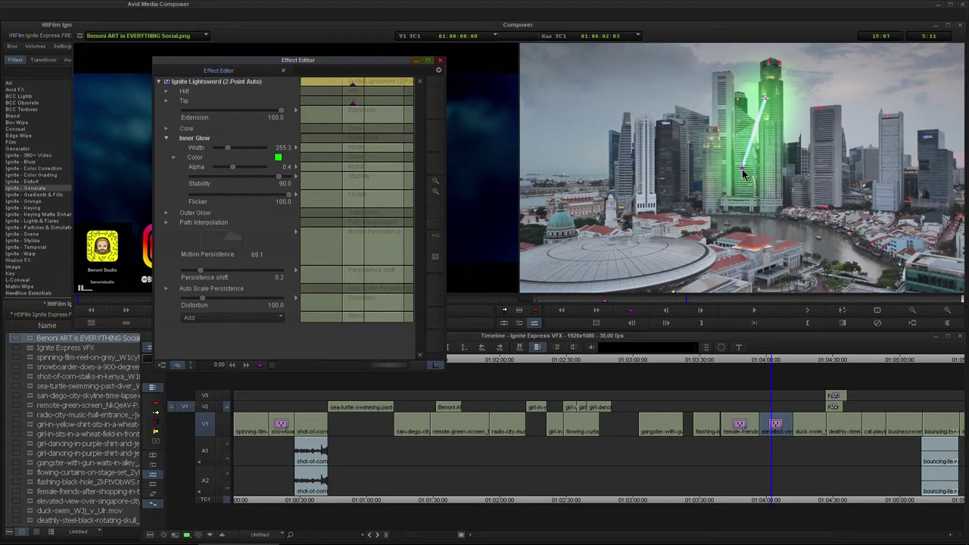
left_click(704, 168)
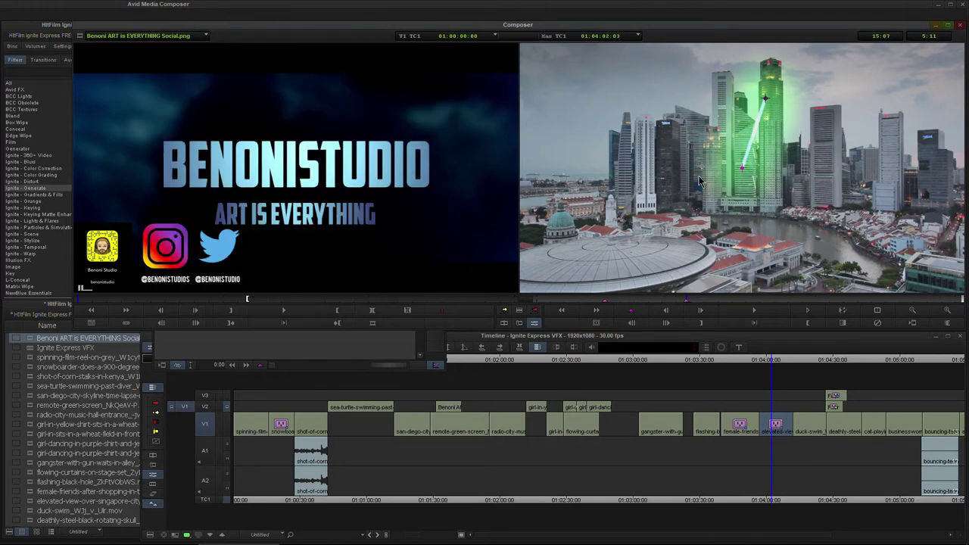
left_click(743, 169)
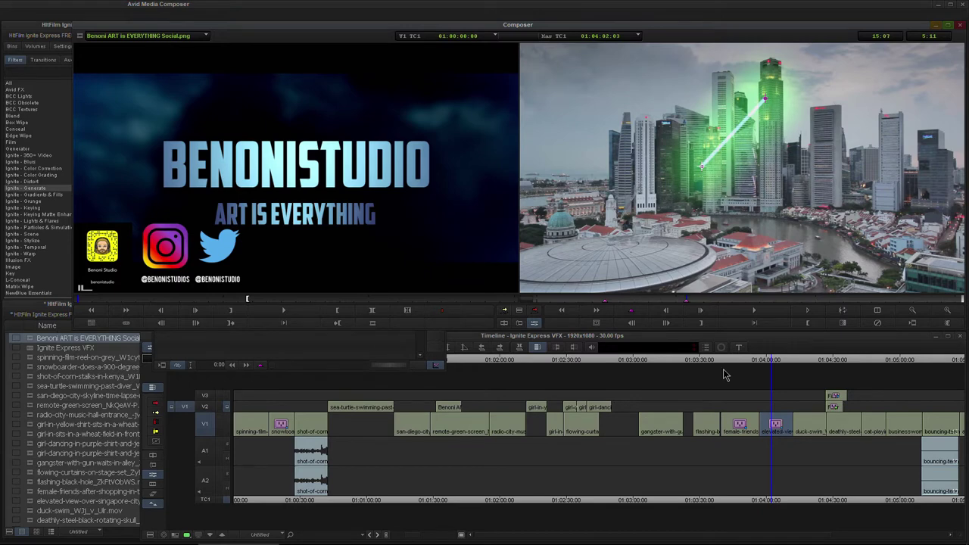
left_click(345, 359)
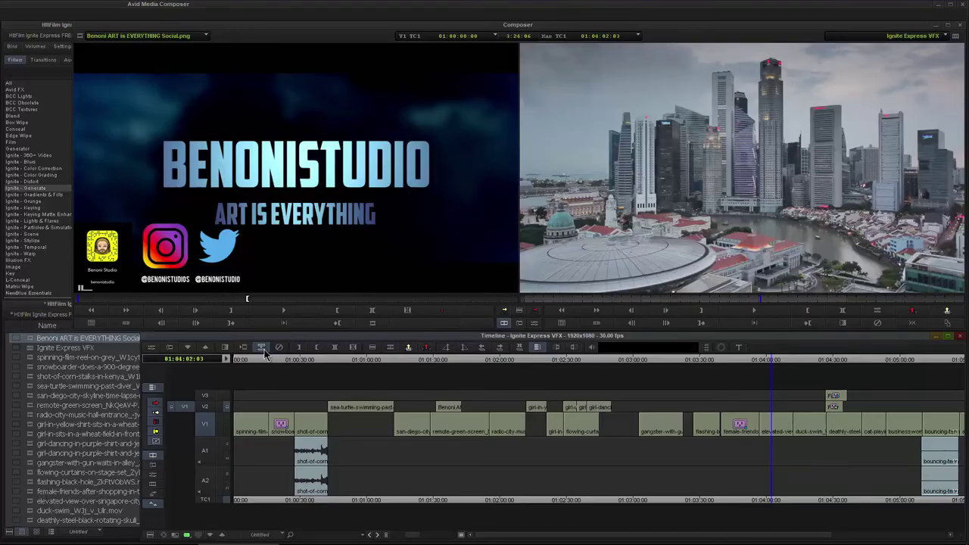
Apply the Ignite Pond Ripple filter with one track to the city skyline clip and check the ripples at 01:04:02:22
left_click(56, 188)
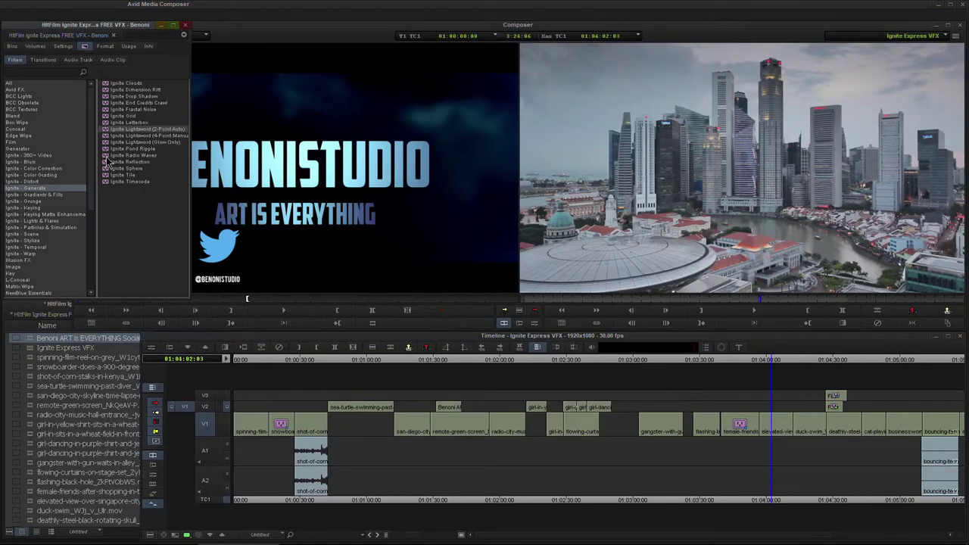
left_click(130, 137)
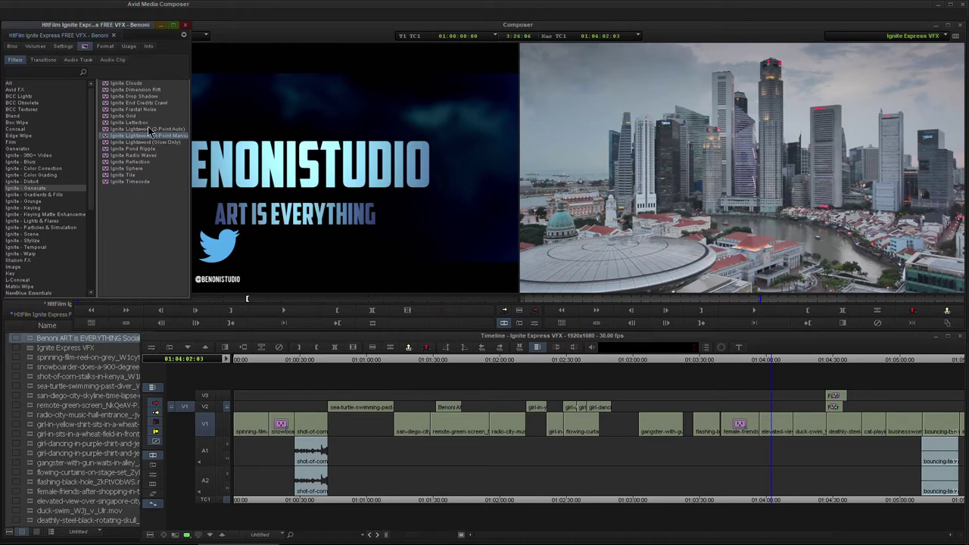
left_click(149, 129)
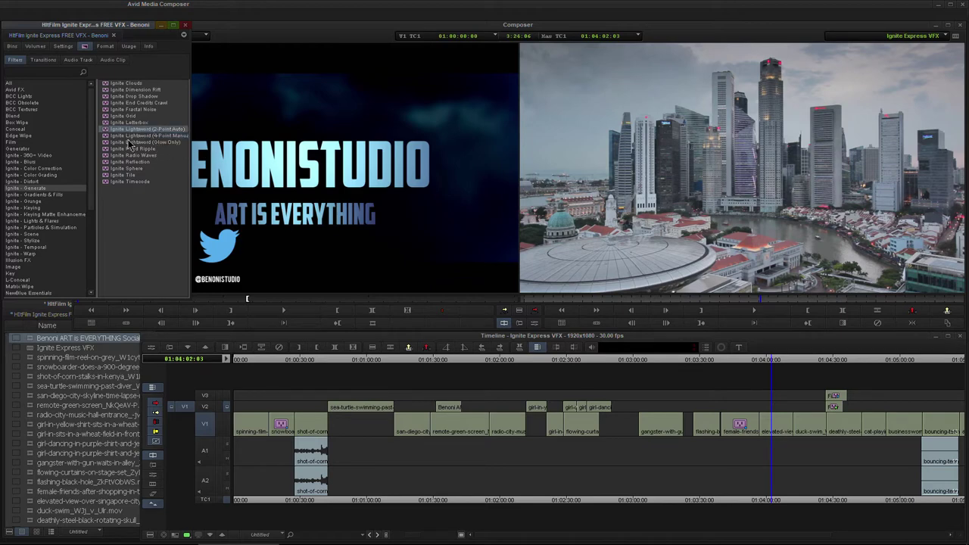
left_click(166, 145)
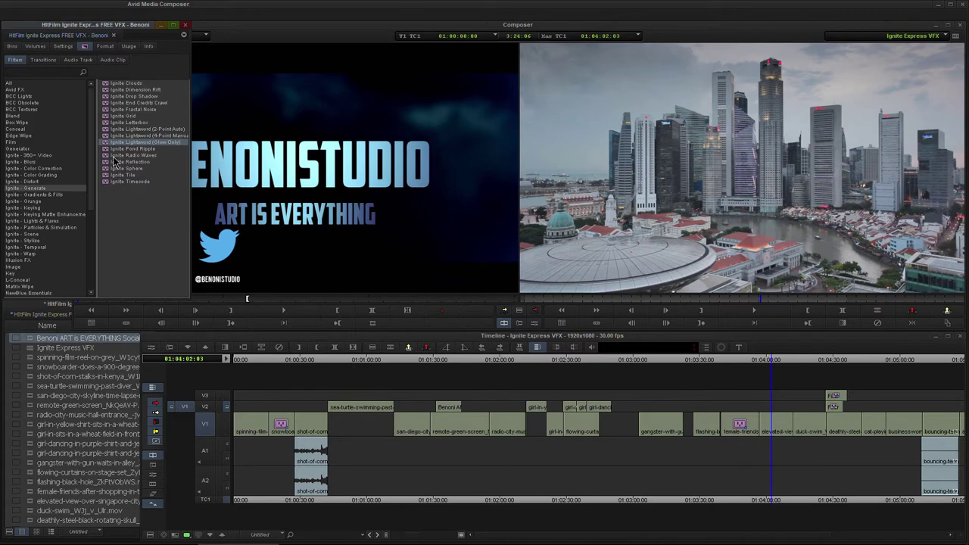
left_click_drag(127, 149, 766, 429)
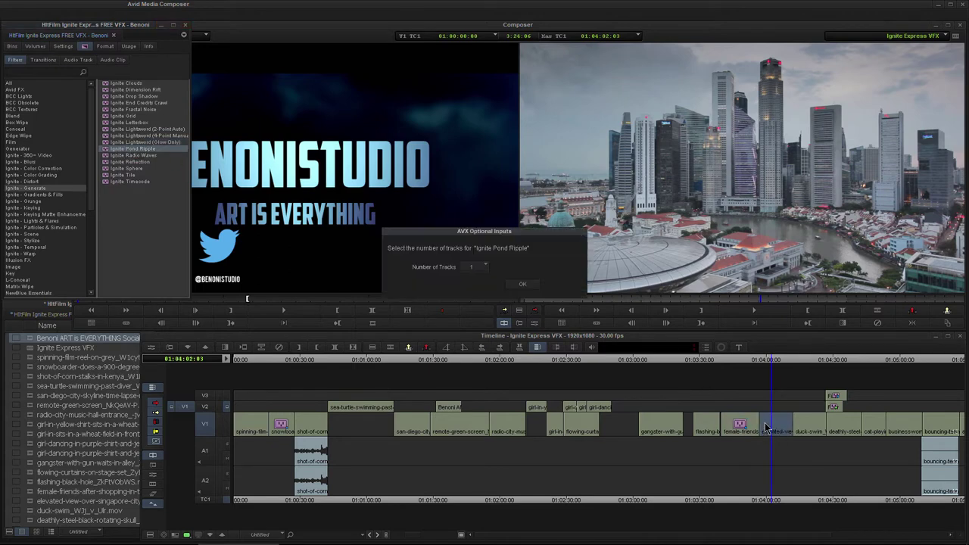
left_click(522, 284)
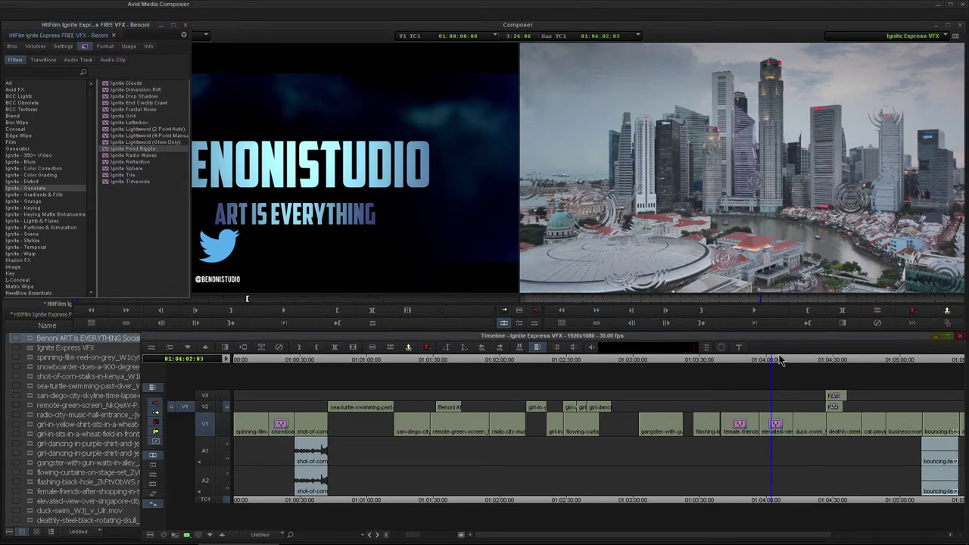
key("space")
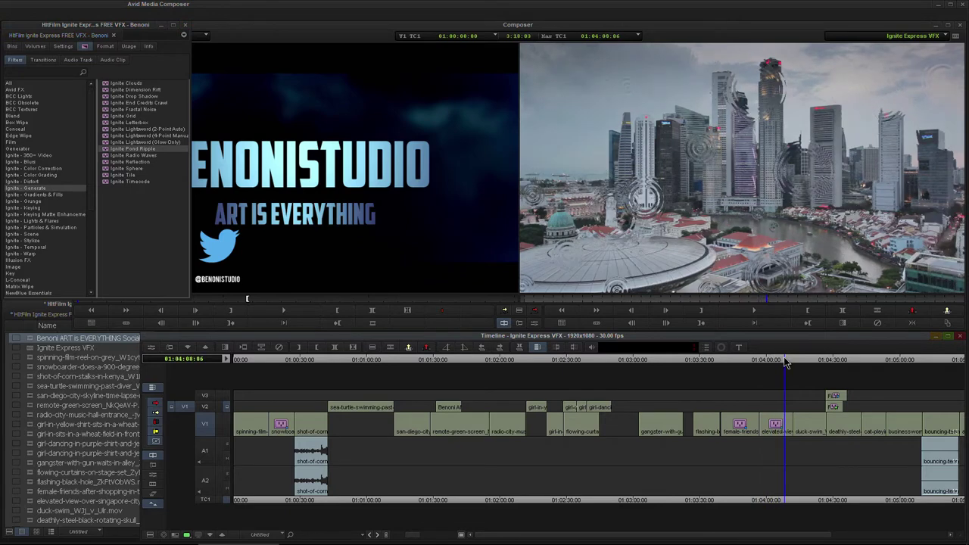
left_click(772, 366)
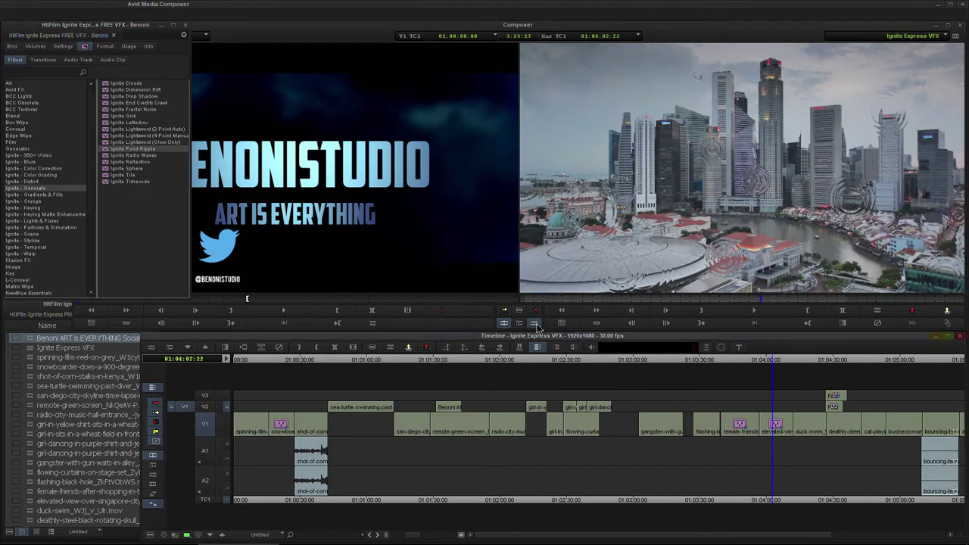
Set the Pond Ripple's seed to 1277, droplets per second to 14.5 and number of ripples to 8.9, and check earlier frames of the clip
left_click(534, 323)
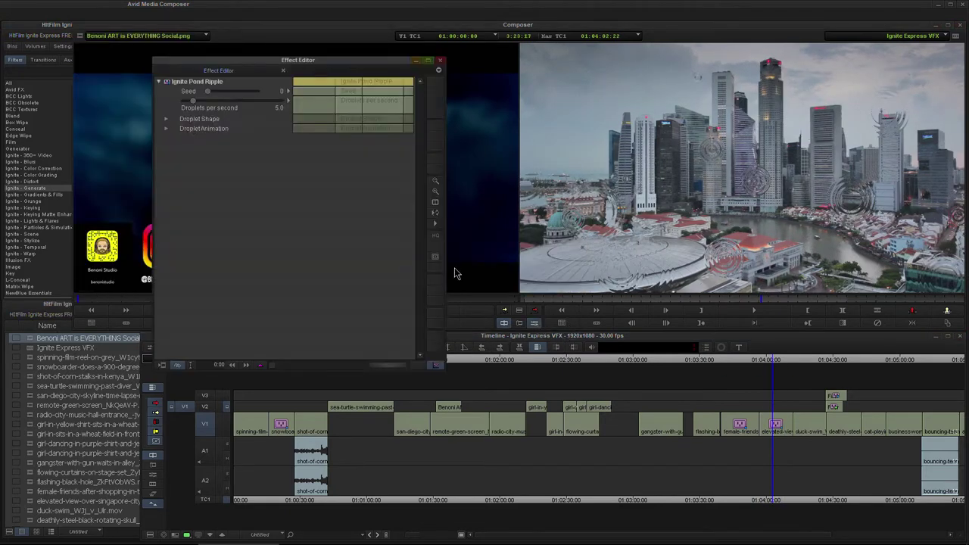
left_click_drag(193, 103, 212, 102)
left_click(215, 91)
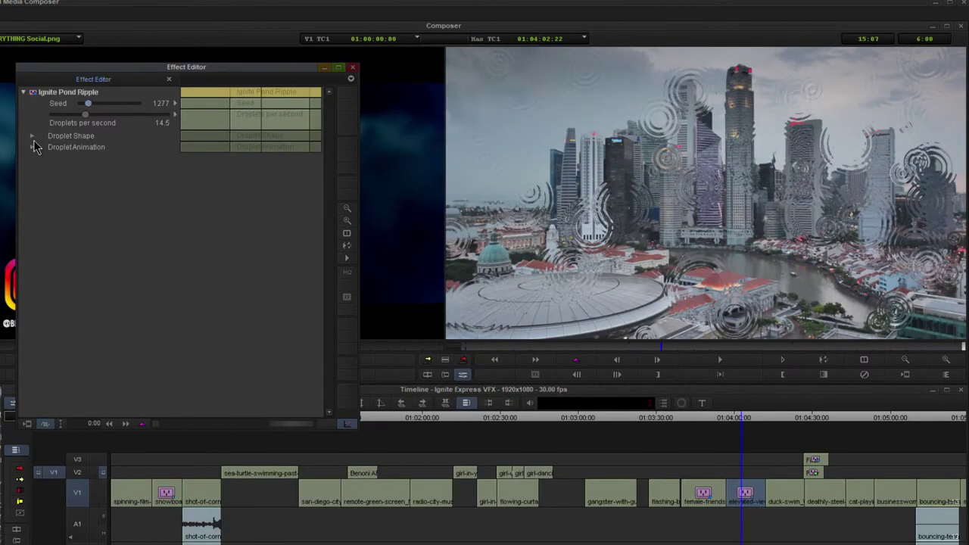
left_click(32, 137)
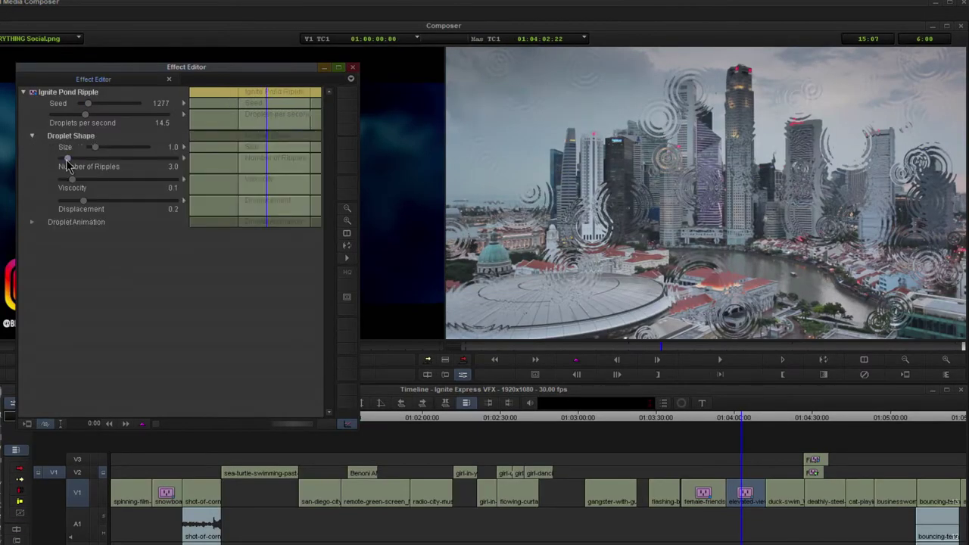
left_click(79, 159)
left_click_drag(84, 202, 96, 236)
left_click(32, 223)
left_click(254, 100)
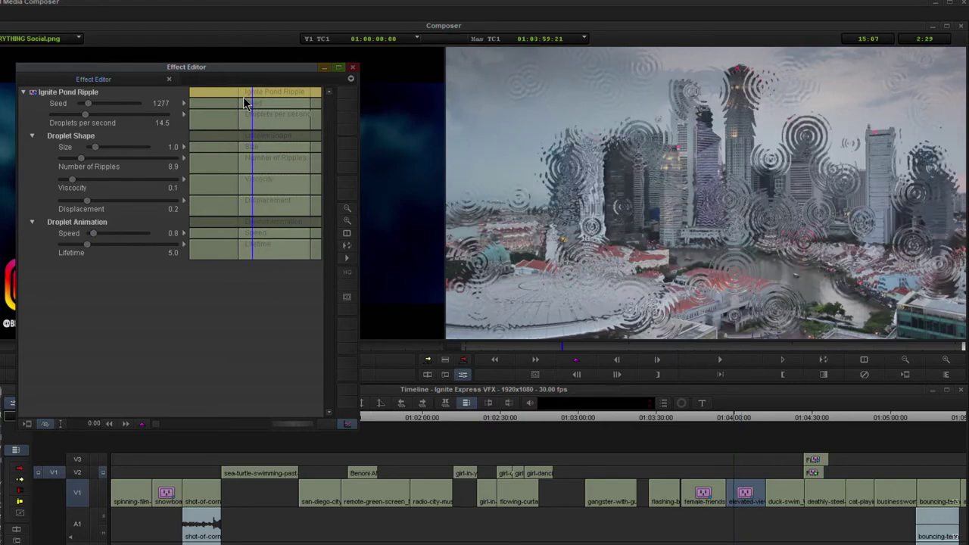
Close the effect settings and remove the Pond Ripple effect from the city skyline clip
left_click(352, 67)
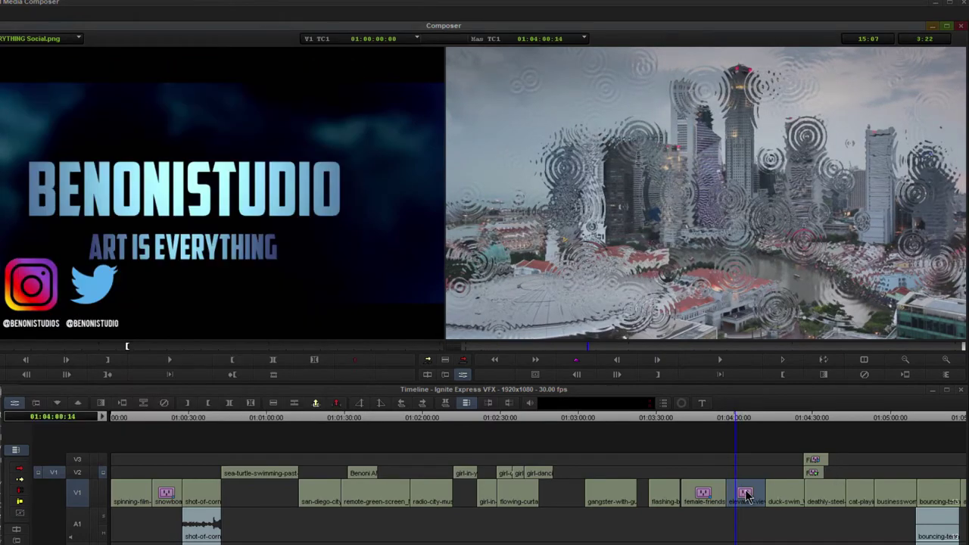
left_click(745, 491)
left_click(165, 403)
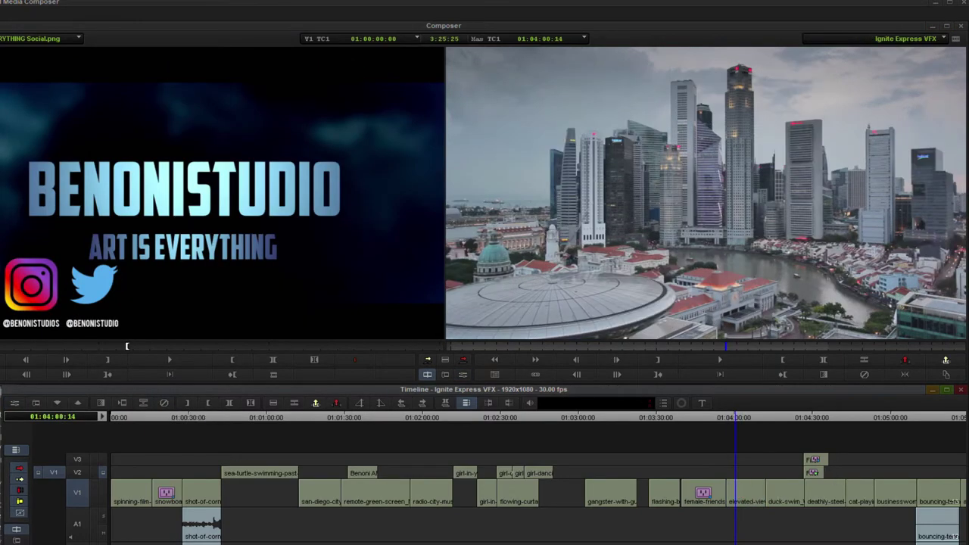
Try Ignite Pond Ripple with one track on the swimming duck clip, and check the ripples on the water at 01:04:17:22
left_click_drag(700, 416, 767, 418)
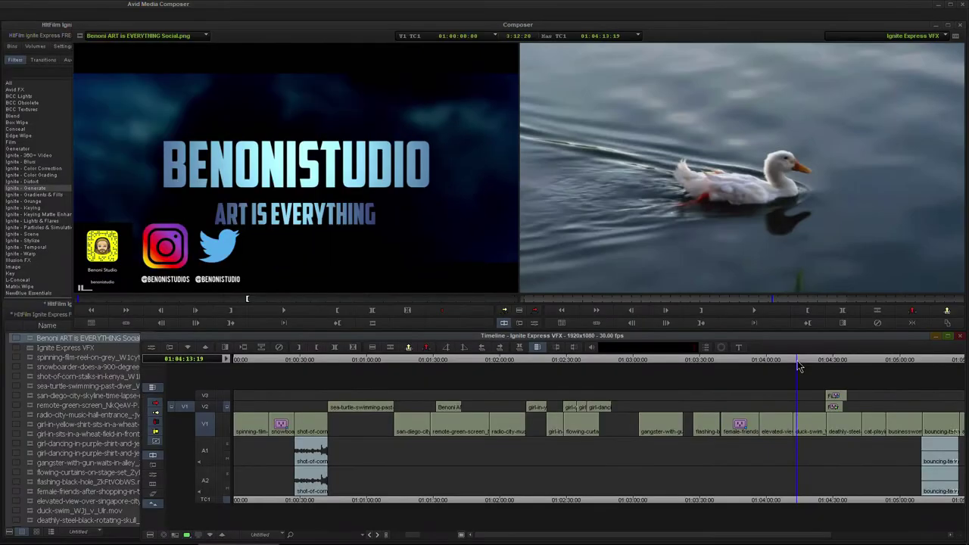
left_click_drag(800, 366, 803, 366)
left_click(63, 192)
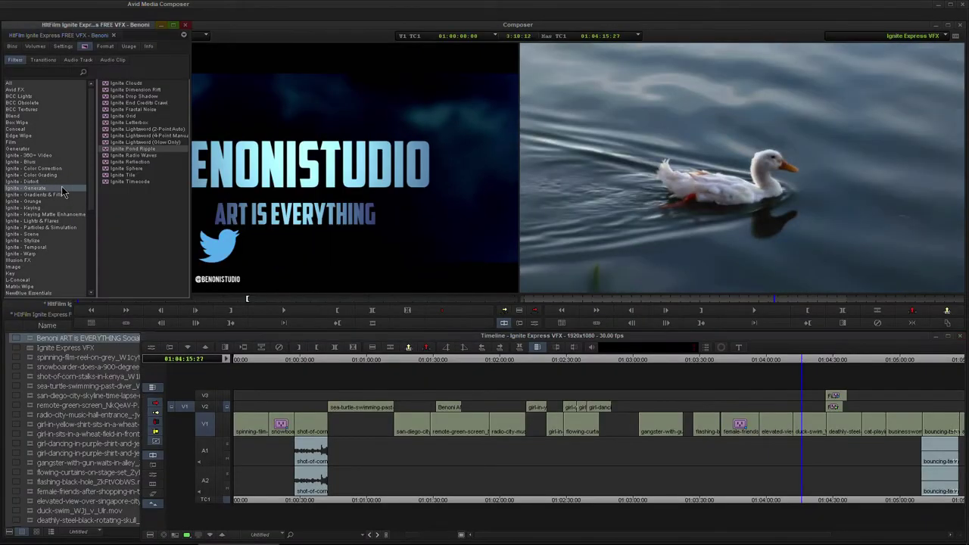
left_click_drag(738, 355, 800, 426)
left_click(523, 287)
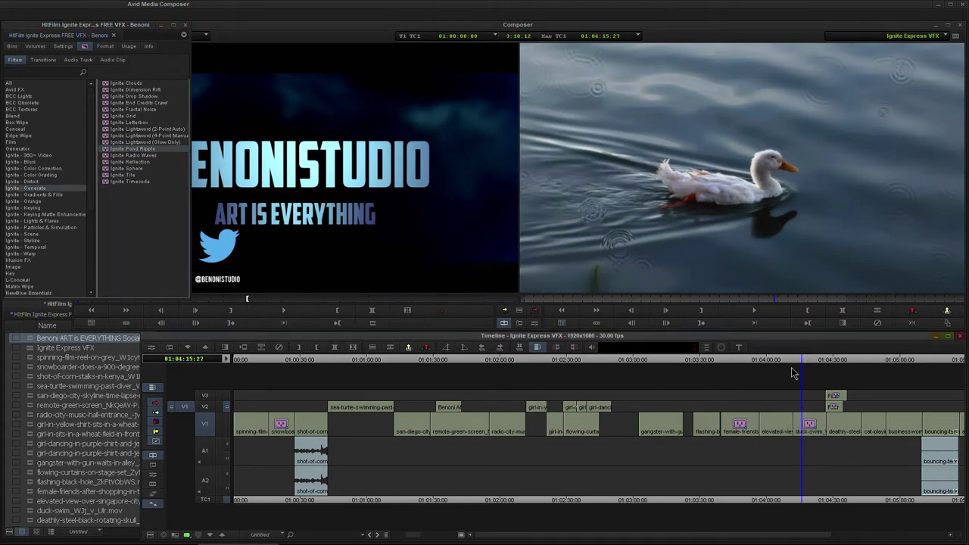
mouse_move(804, 360)
left_mouse_down()
mouse_move(817, 362)
mouse_move(806, 368)
left_mouse_up()
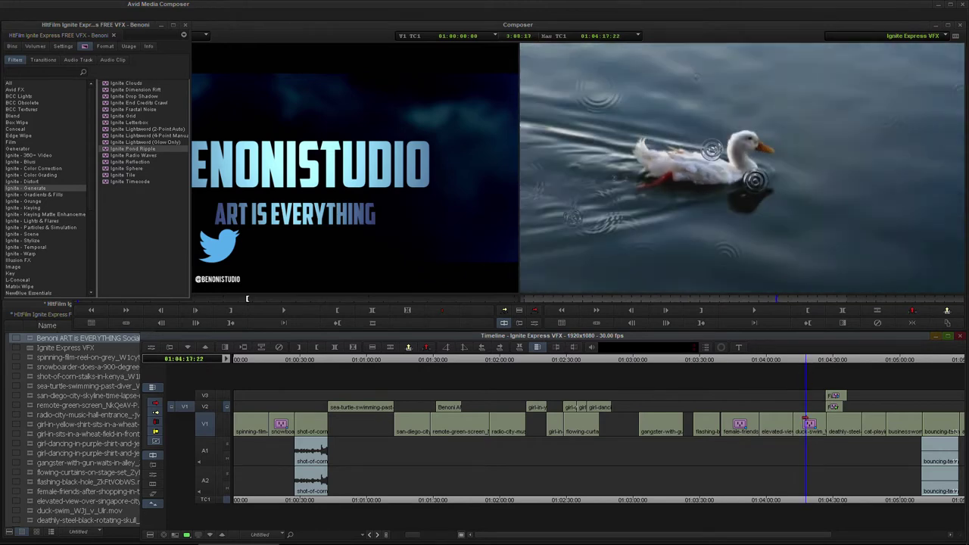
left_click(805, 420)
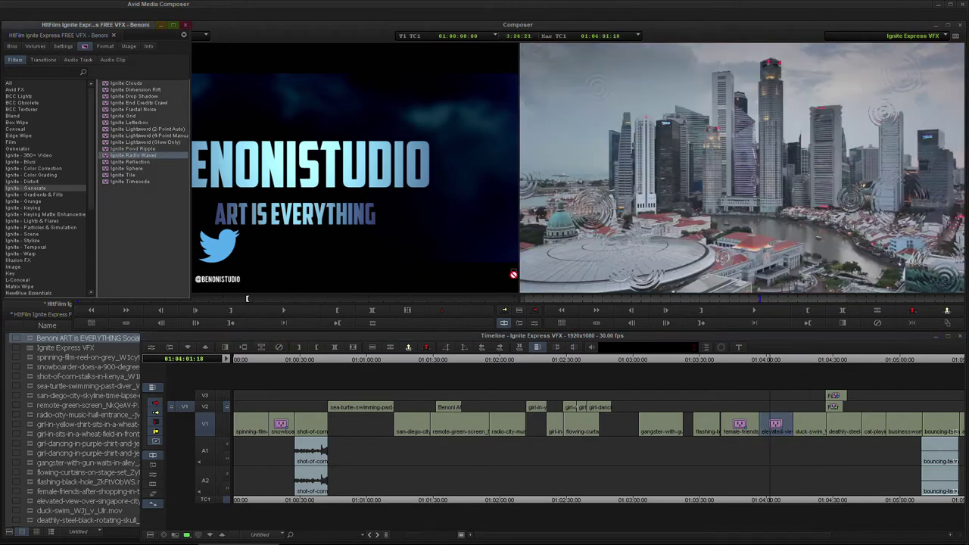
Apply Ignite Radio Waves with one track to the city skyline clip, set its blend to Add, and check the waves at other frames
left_click(521, 284)
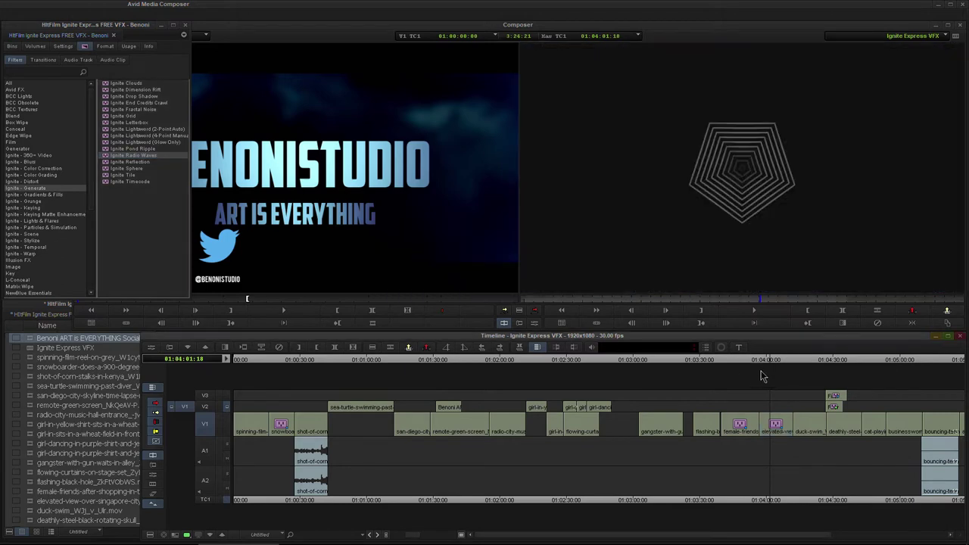
mouse_move(770, 362)
left_mouse_down()
mouse_move(783, 359)
mouse_move(764, 363)
mouse_move(776, 362)
left_mouse_up()
left_click(534, 323)
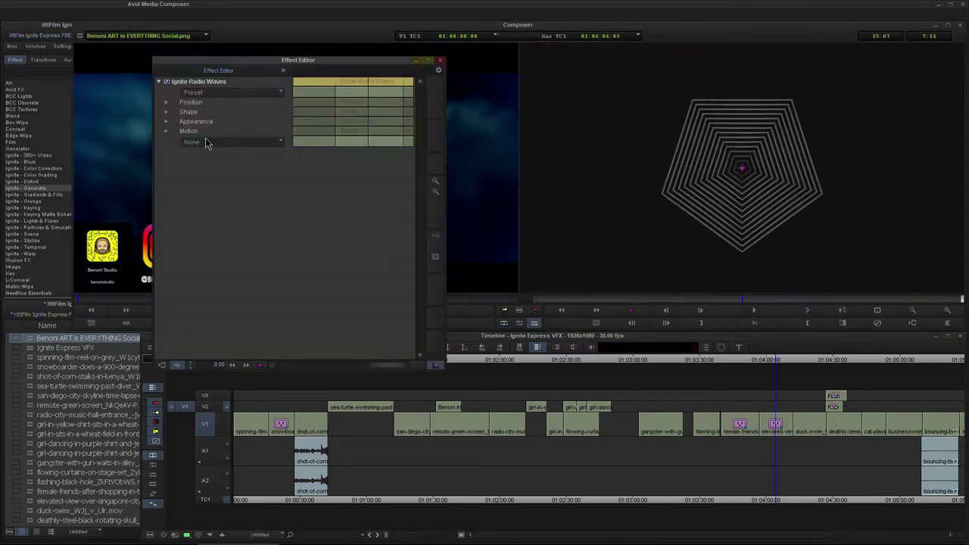
left_click(261, 144)
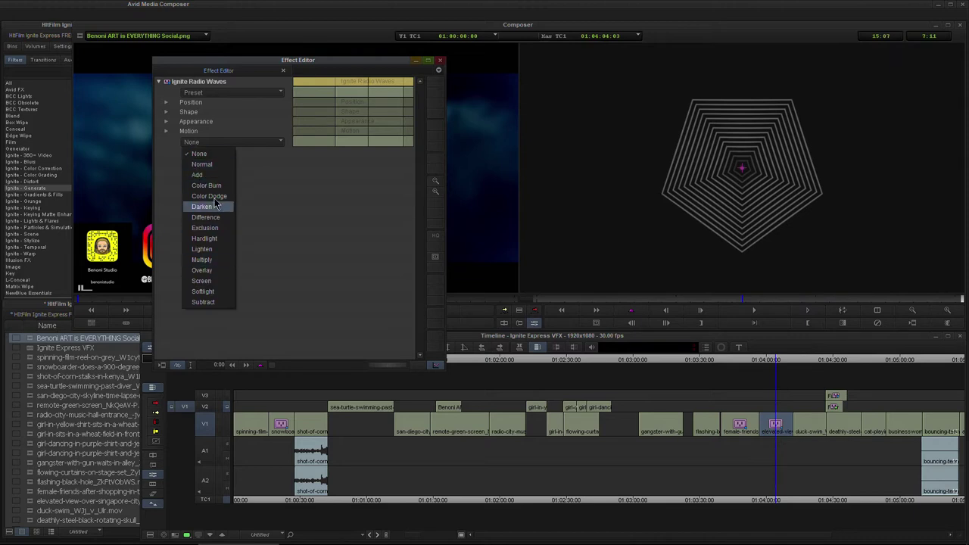
left_click(199, 175)
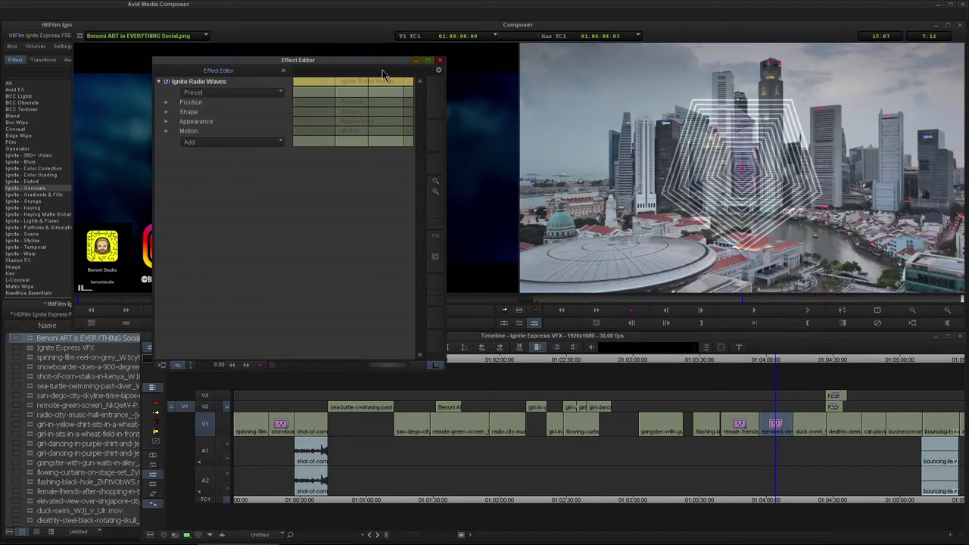
mouse_move(368, 83)
left_mouse_down()
mouse_move(347, 84)
mouse_move(364, 87)
left_mouse_up()
Try the Square shape for the radio waves, set the shape to Octagon, and check how the waves animate across the clip
left_click(166, 102)
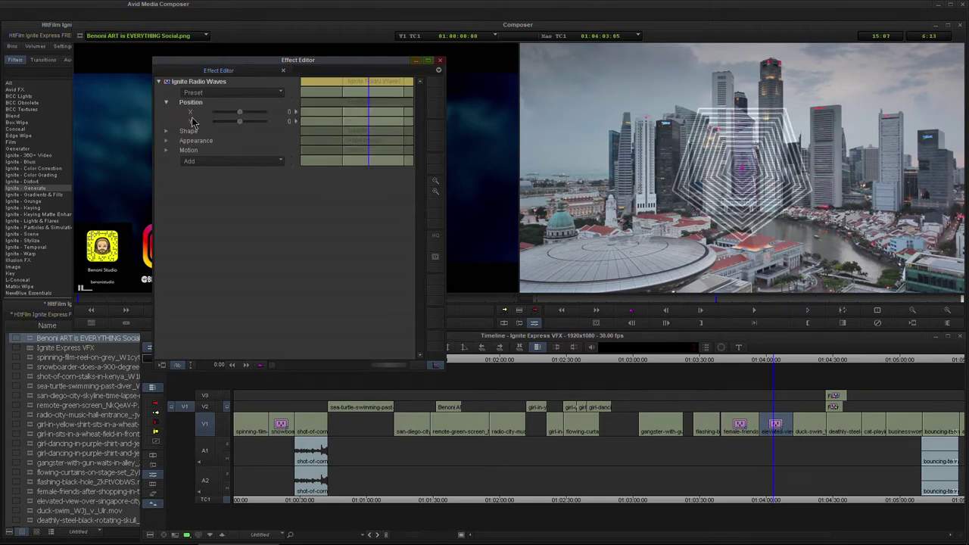
left_click(167, 131)
left_click(220, 143)
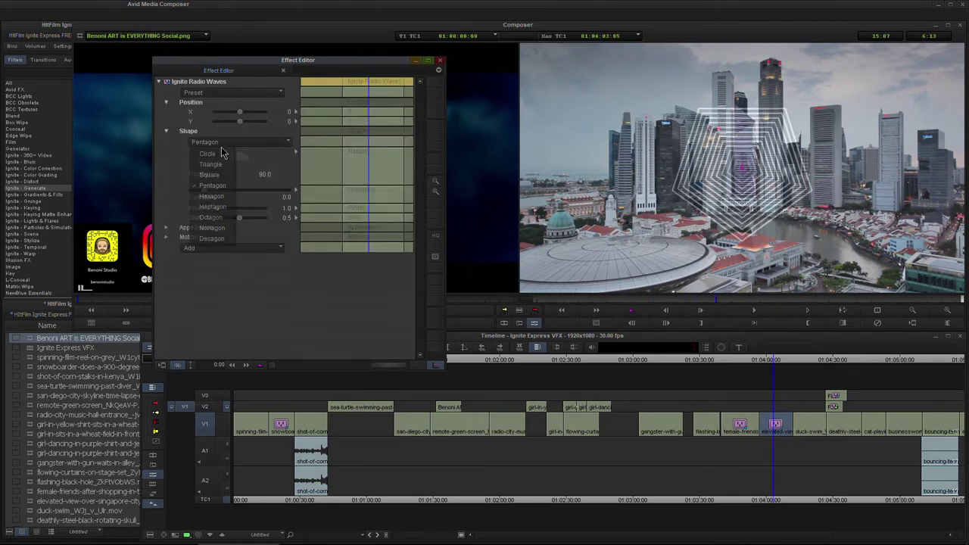
left_click(215, 175)
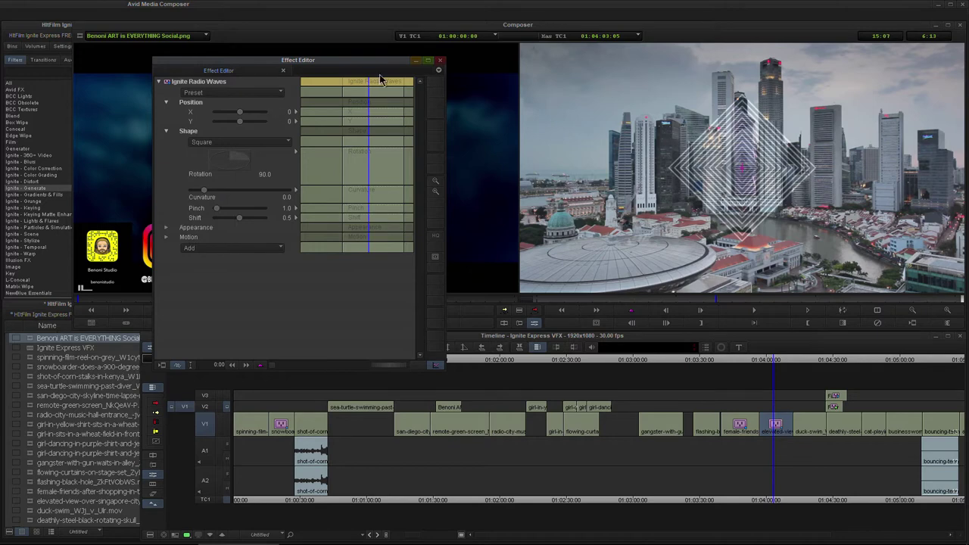
mouse_move(380, 79)
left_mouse_down()
mouse_move(358, 82)
mouse_move(382, 87)
mouse_move(372, 87)
left_mouse_up()
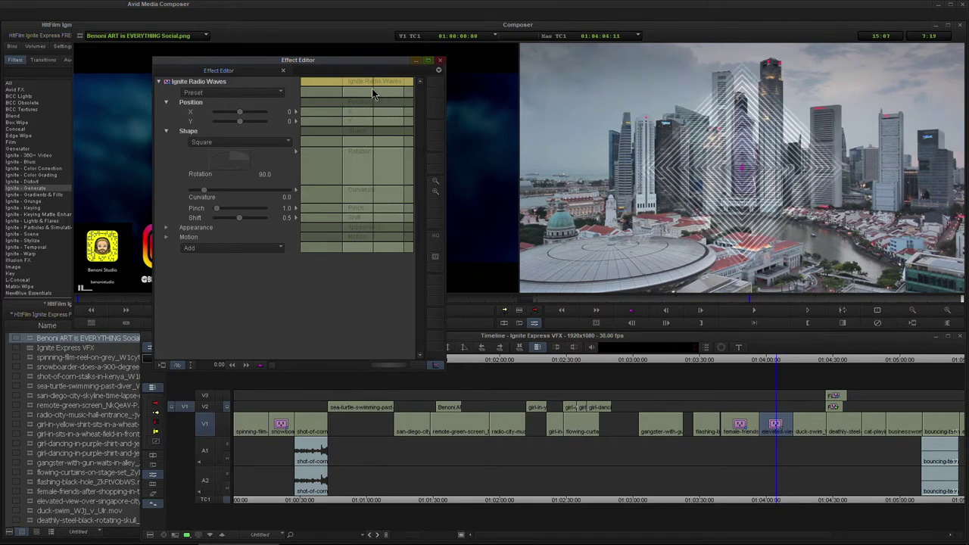
left_click(242, 143)
left_click(214, 217)
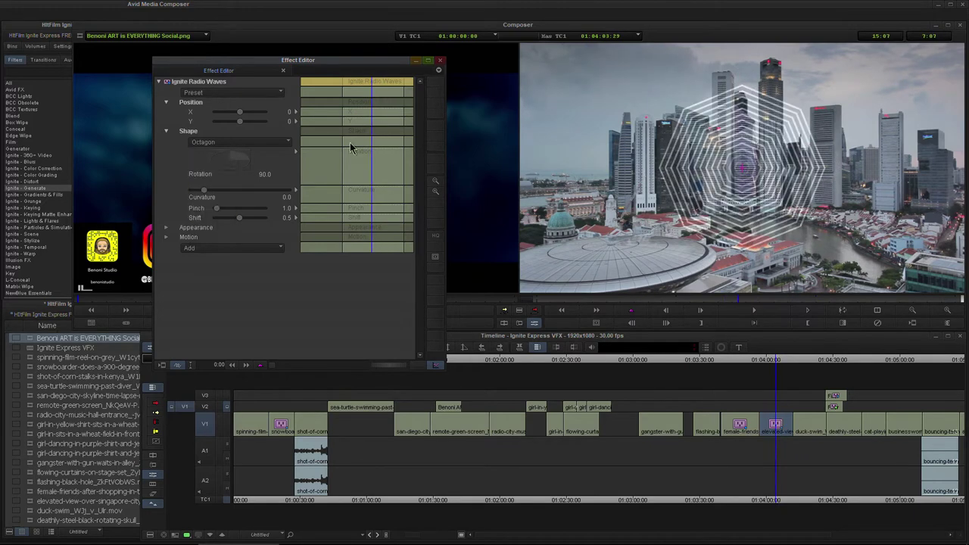
left_click_drag(352, 82, 361, 82)
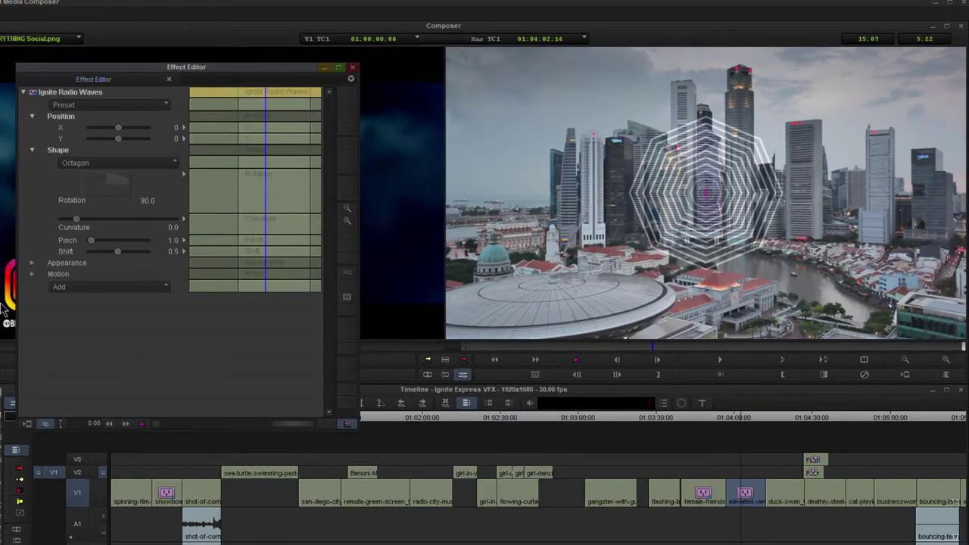
Try the Exclusion and Multiply blend modes on the radio waves and check the Exclusion result at another frame
left_click(90, 289)
left_click(79, 386)
left_click_drag(257, 97, 271, 99)
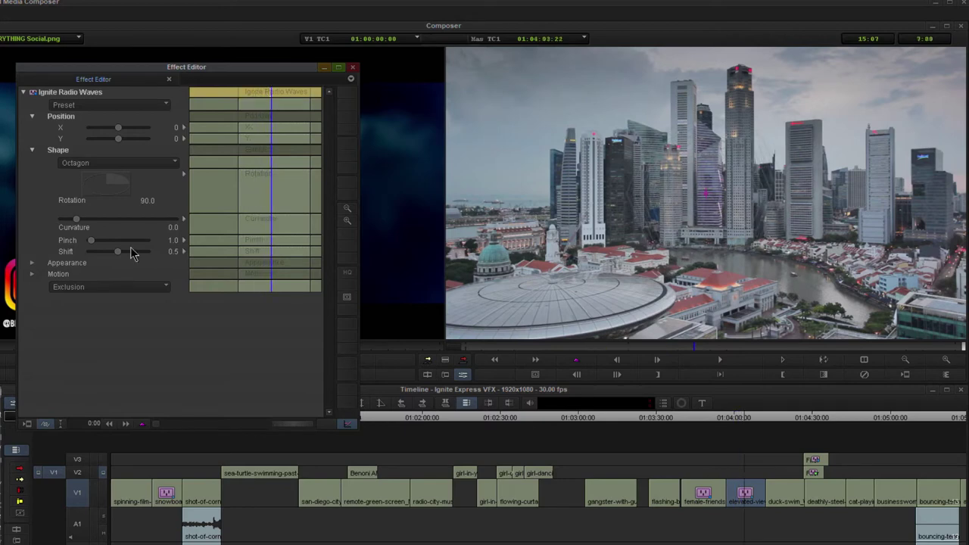
left_click(118, 294)
left_click(89, 426)
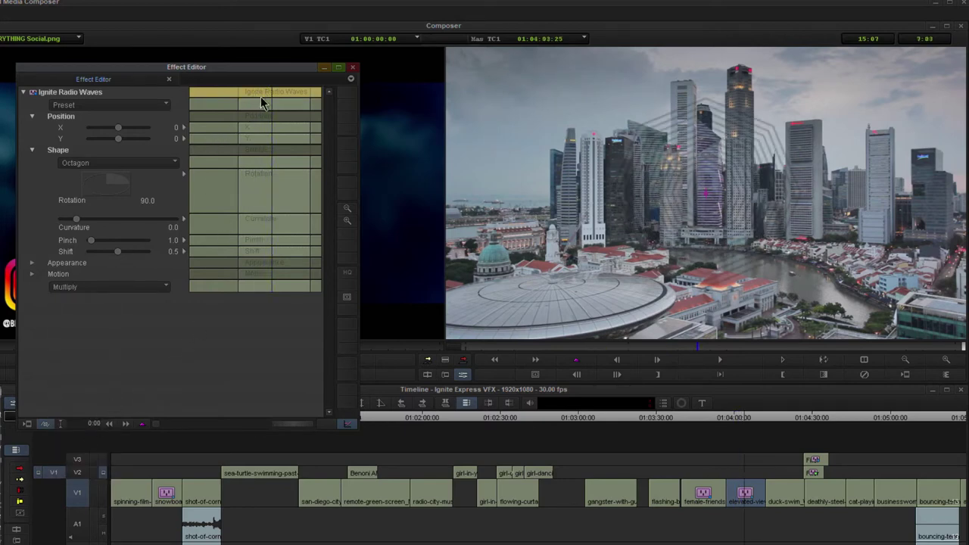
Show the radio waves' appearance settings, try the Normal overall blend, and set the overall blend to None
left_click(34, 263)
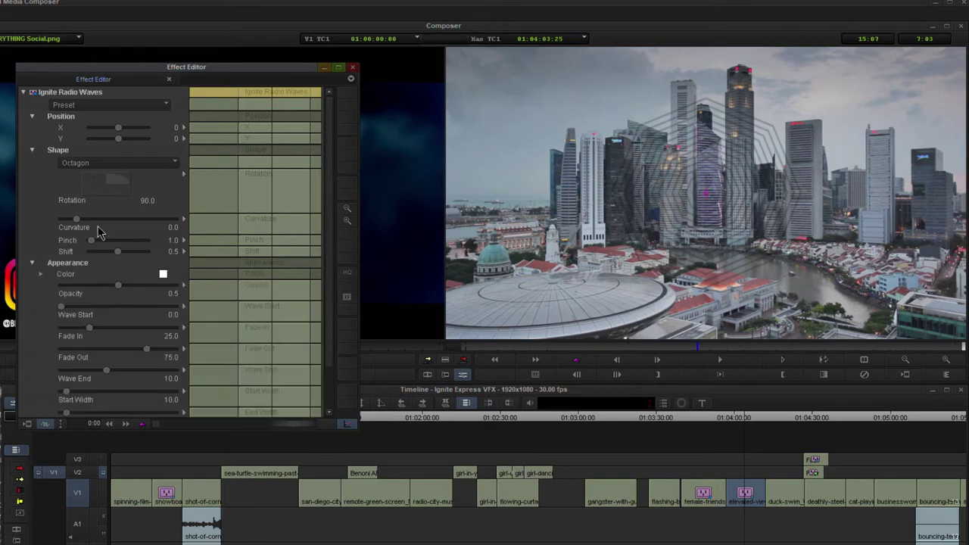
scroll(48, 250, "down", 1)
scroll(48, 250, "down", 2)
left_click(92, 413)
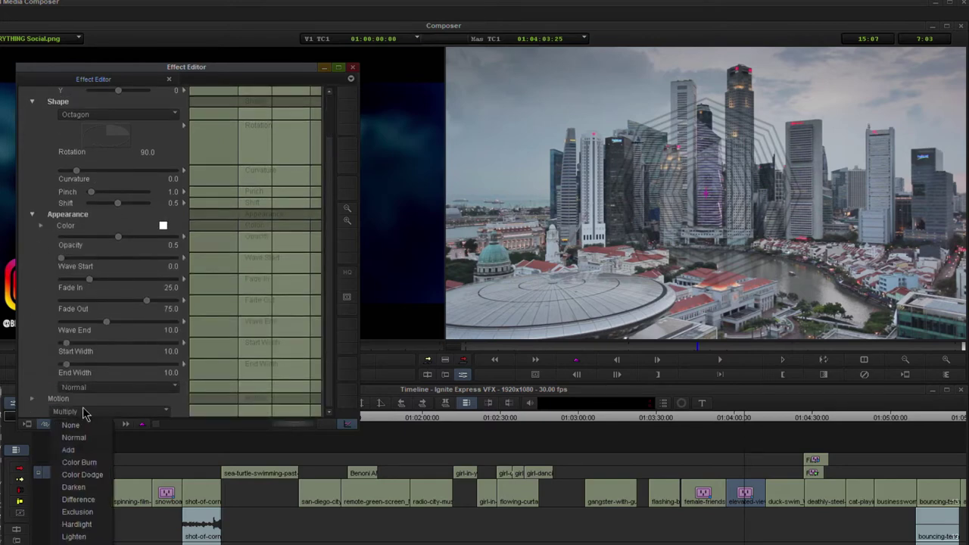
left_click(73, 438)
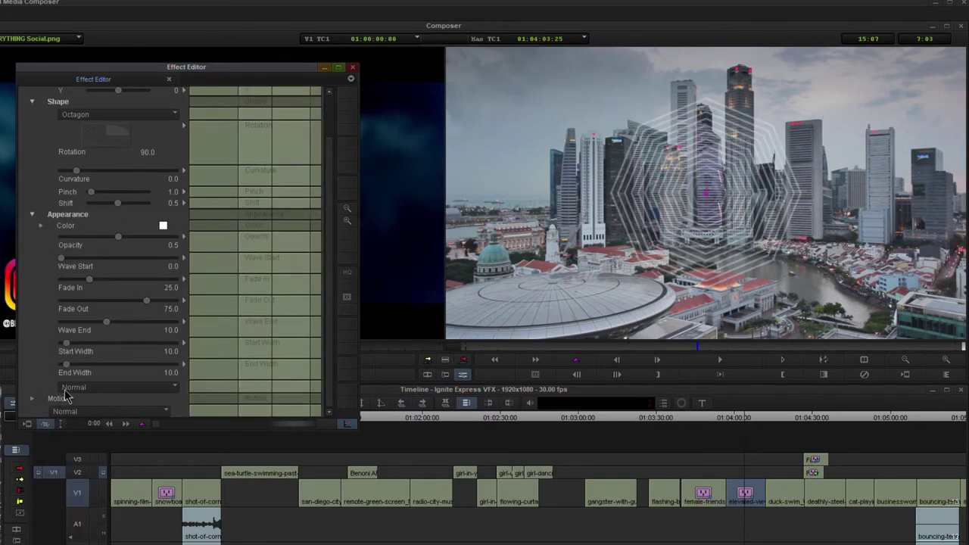
left_click(74, 414)
left_click(73, 425)
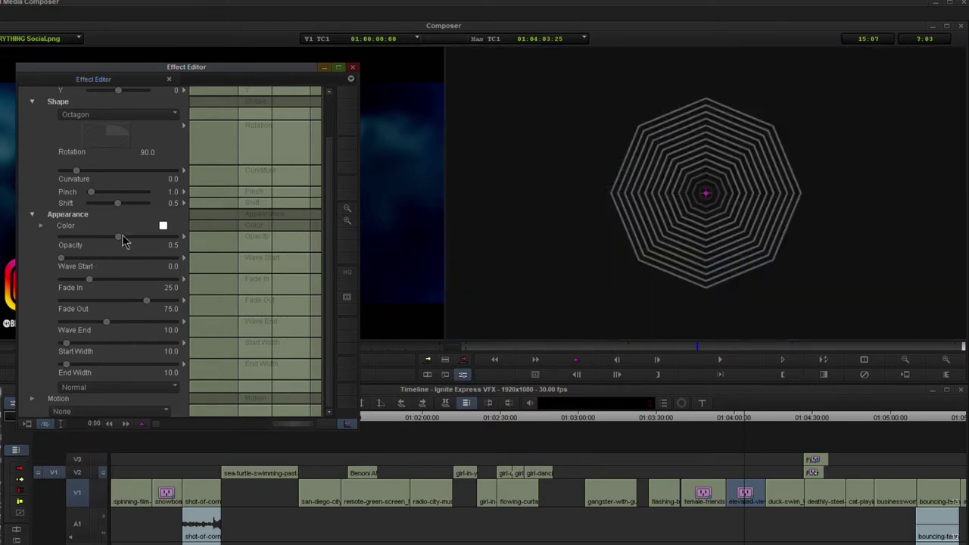
Set the radio waves' opacity to 0.8 and Fade In to 34.7, and set the blend within the appearance settings to Add
left_click_drag(117, 243, 156, 241)
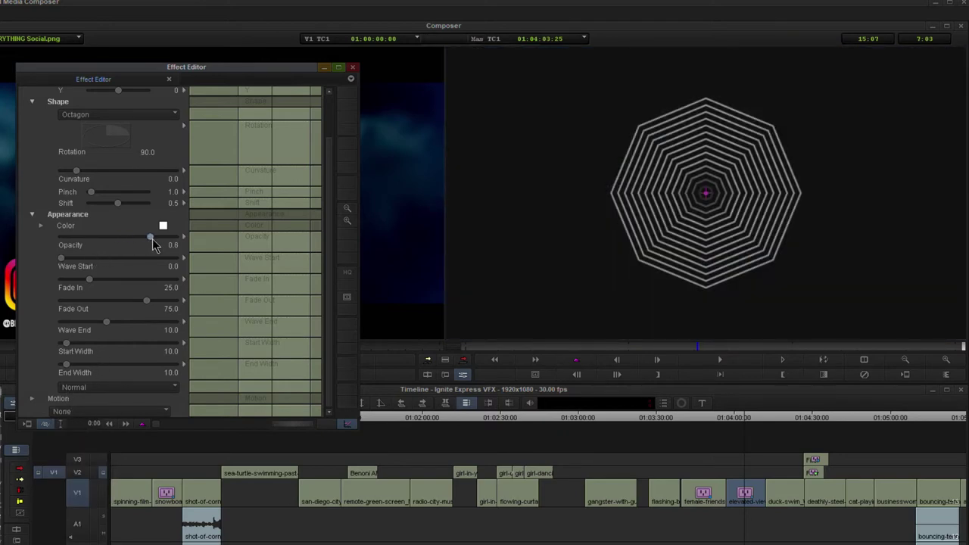
mouse_move(101, 279)
left_mouse_down()
mouse_move(82, 283)
mouse_move(100, 280)
left_mouse_up()
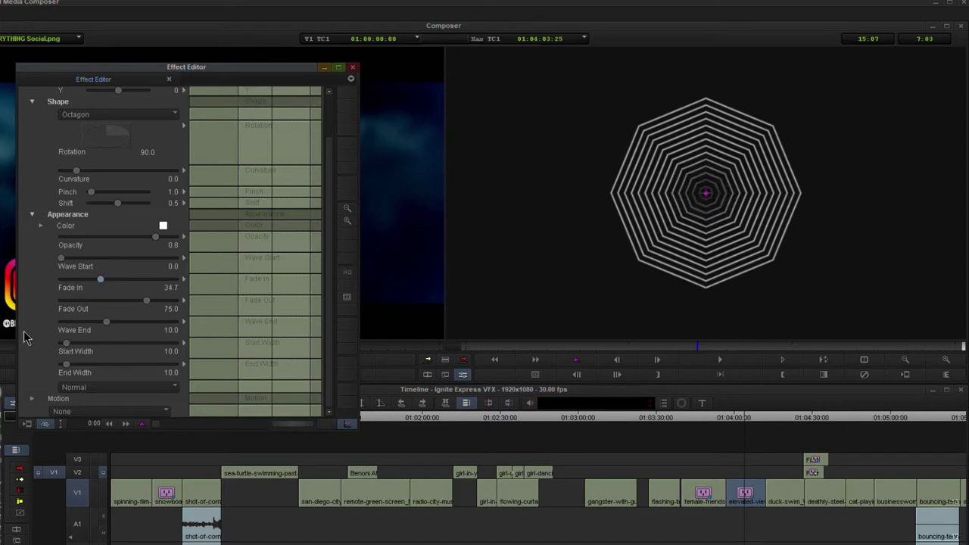
left_click(110, 394)
left_click(88, 415)
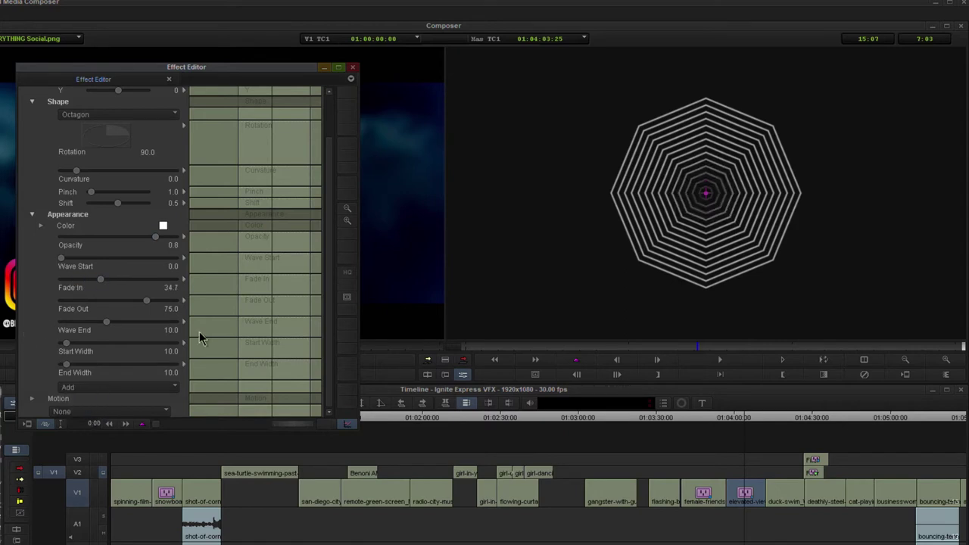
Close the effect's settings and remove the Ignite Radio Waves effect from the elevated-view city clip
left_click(32, 215)
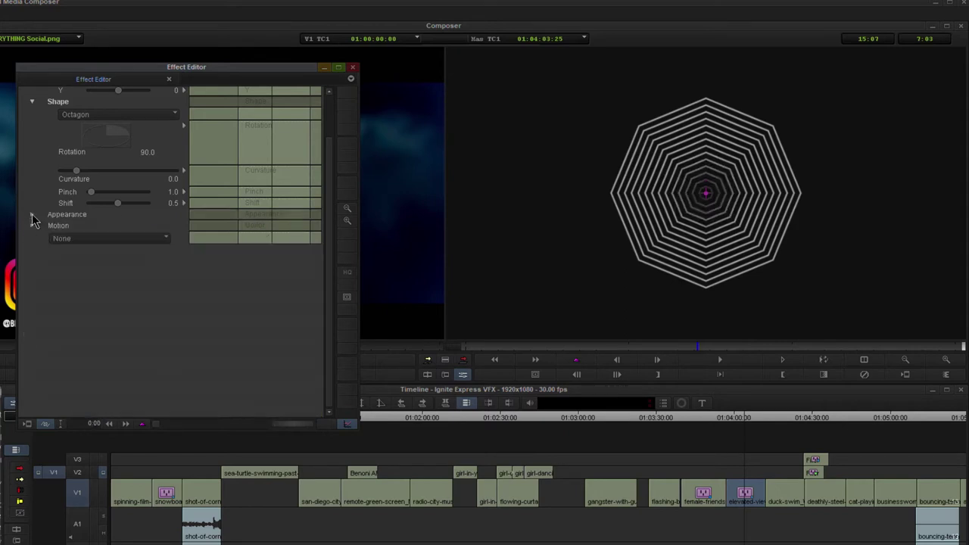
left_click(353, 72)
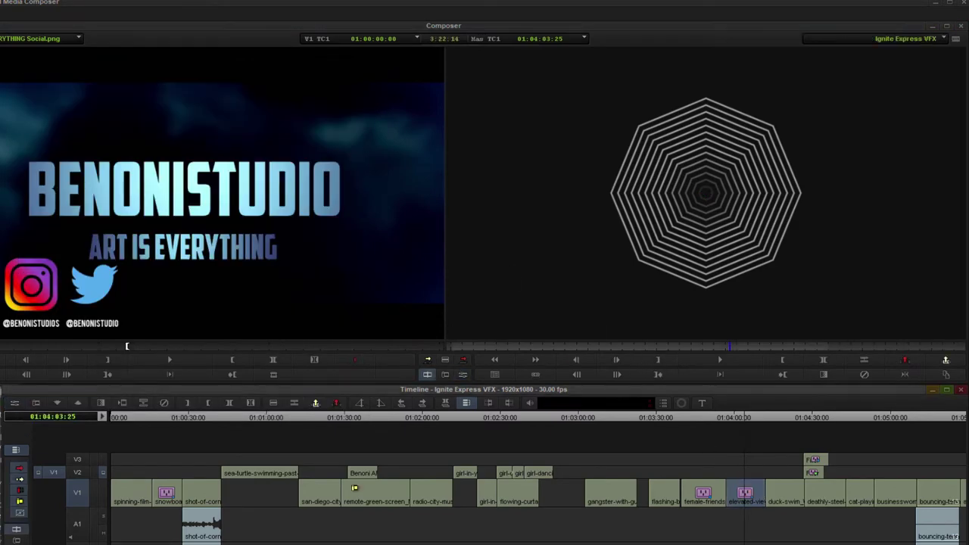
left_click(163, 402)
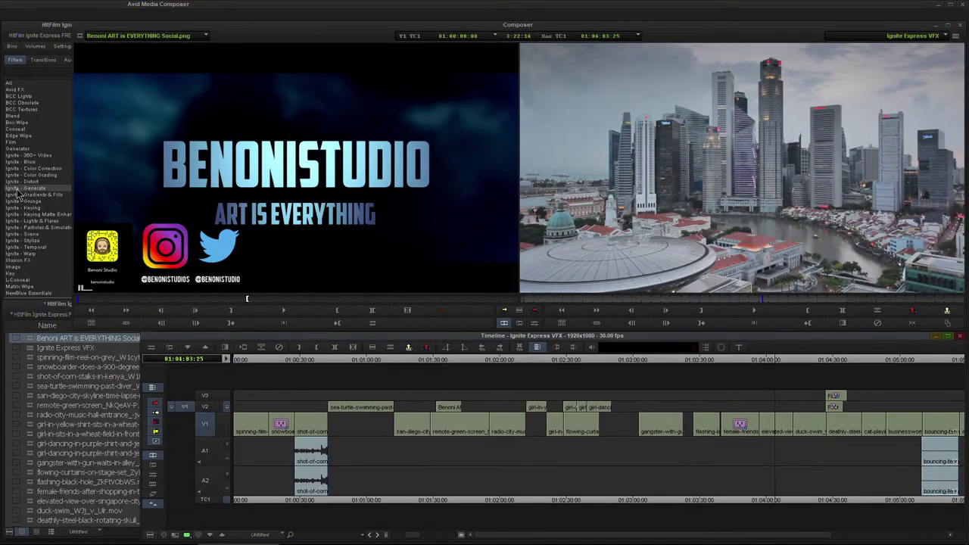
Apply the Ignite Reflection effect to the elevated-view city clip with one track and scrub through the result
left_click(18, 193)
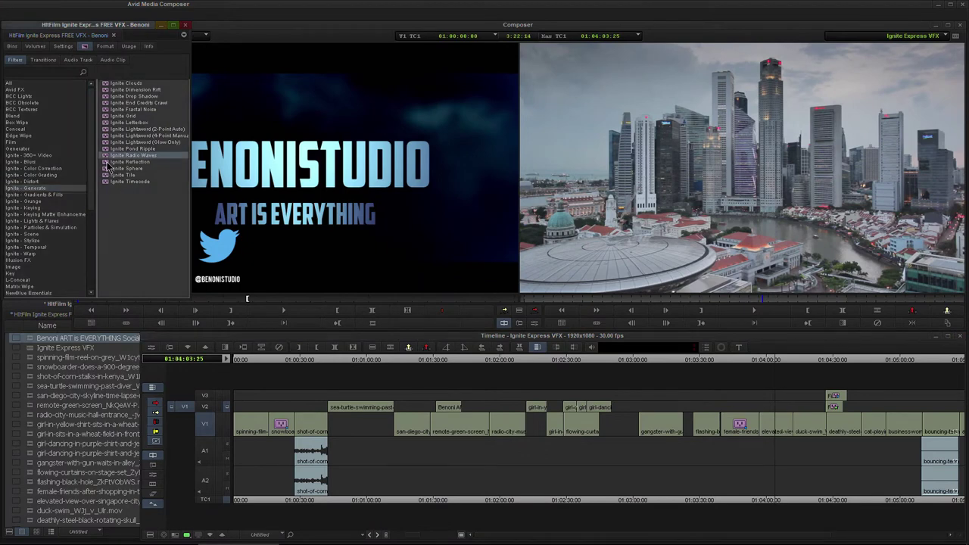
left_click_drag(113, 162, 780, 430)
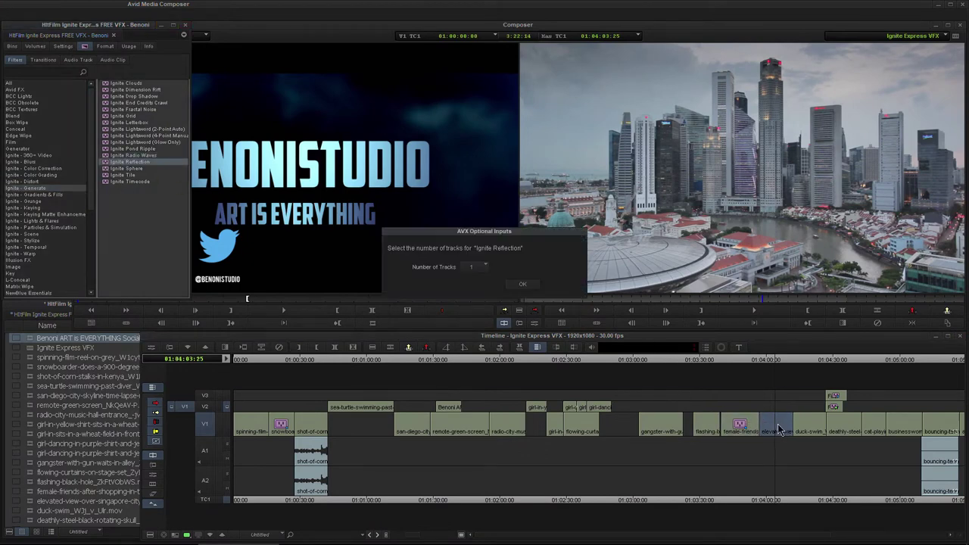
left_click(524, 285)
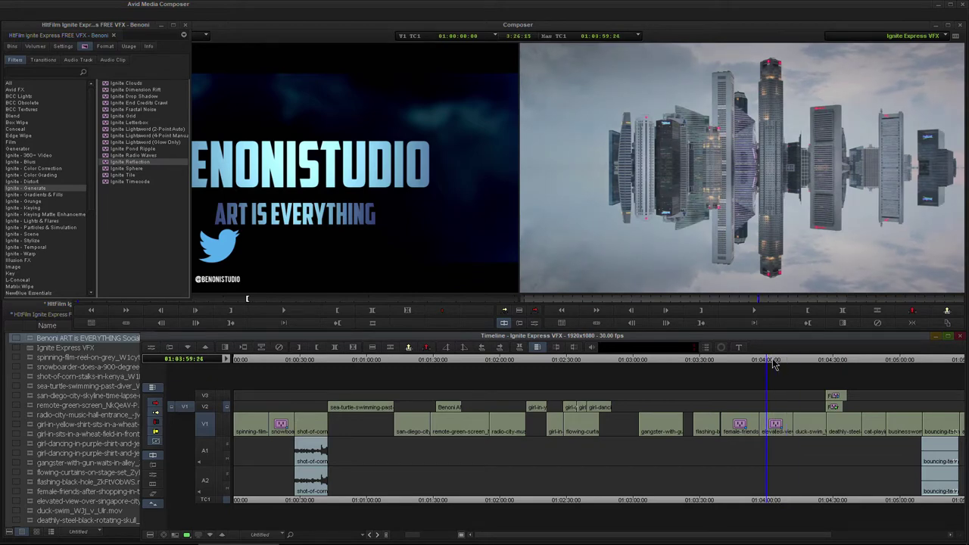
left_click_drag(788, 357, 760, 359)
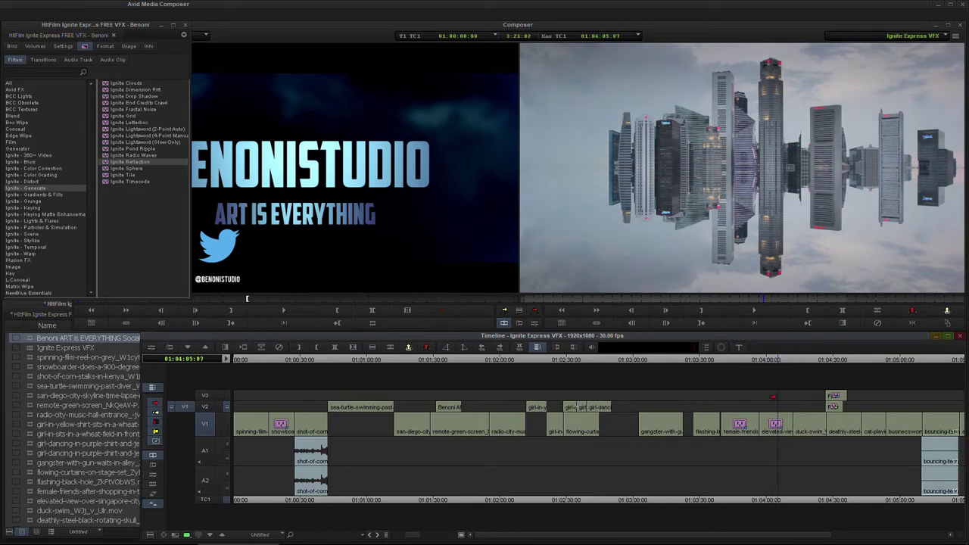
Try the SideBySide preset and a tilted angle for the reflection on the elevated-view city clip
left_click(773, 419)
left_click(535, 323)
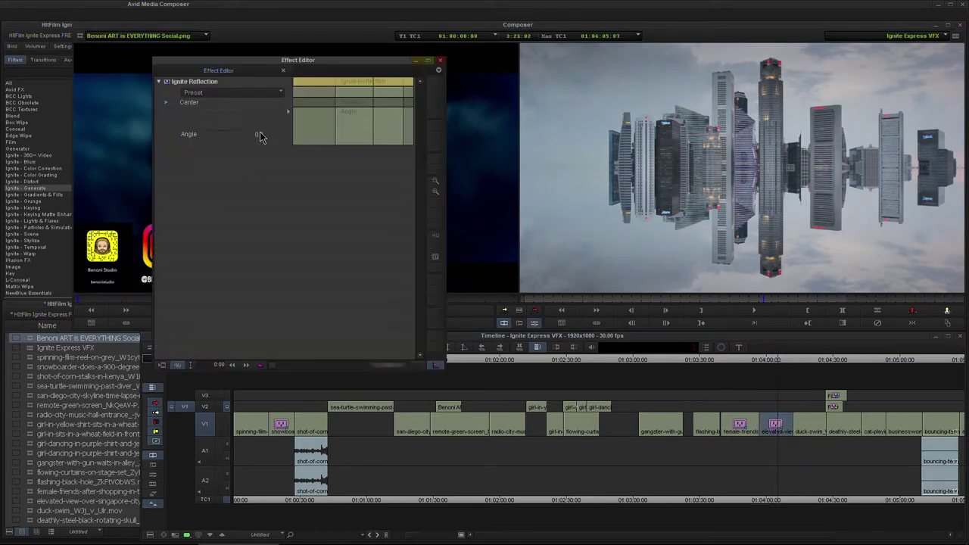
left_click(241, 94)
left_click(217, 126)
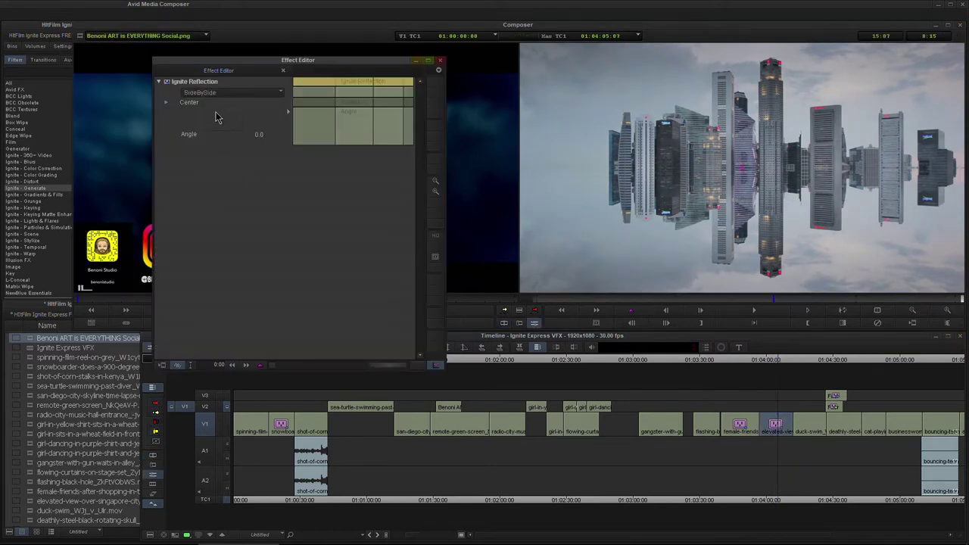
mouse_move(229, 123)
left_mouse_down()
mouse_move(227, 137)
mouse_move(234, 119)
left_mouse_up()
left_click(441, 62)
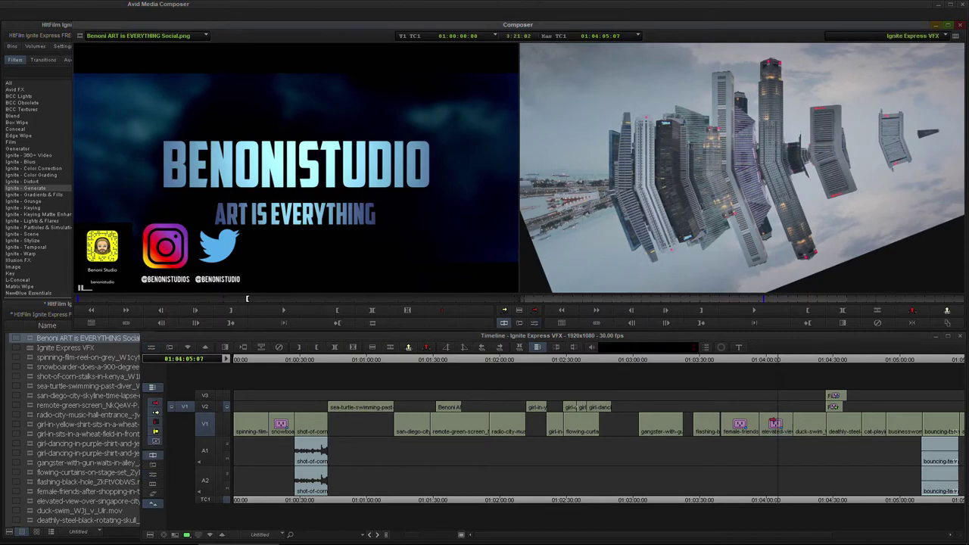
Remove the reflection effect from the elevated-view city clip and move the playhead to the cat clip
left_click(280, 348)
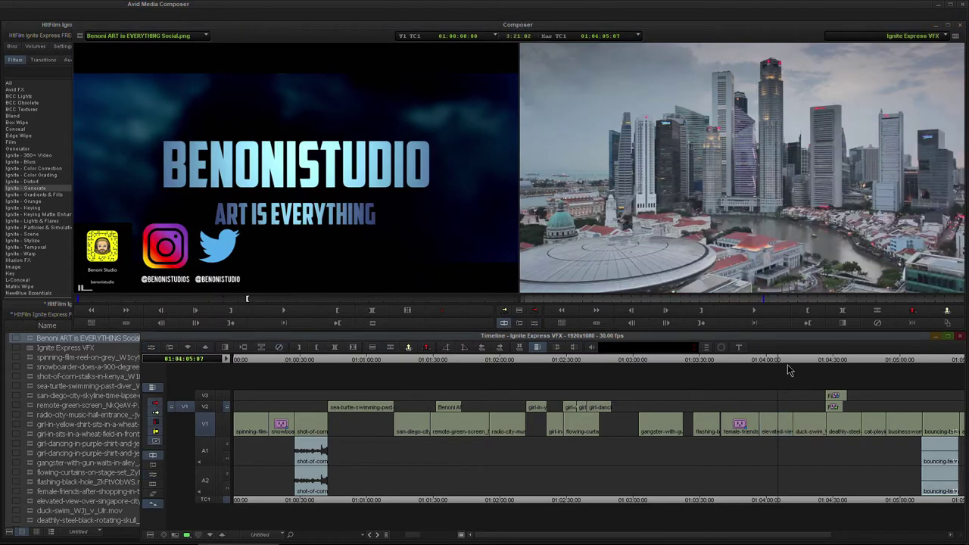
left_click_drag(788, 365, 806, 384)
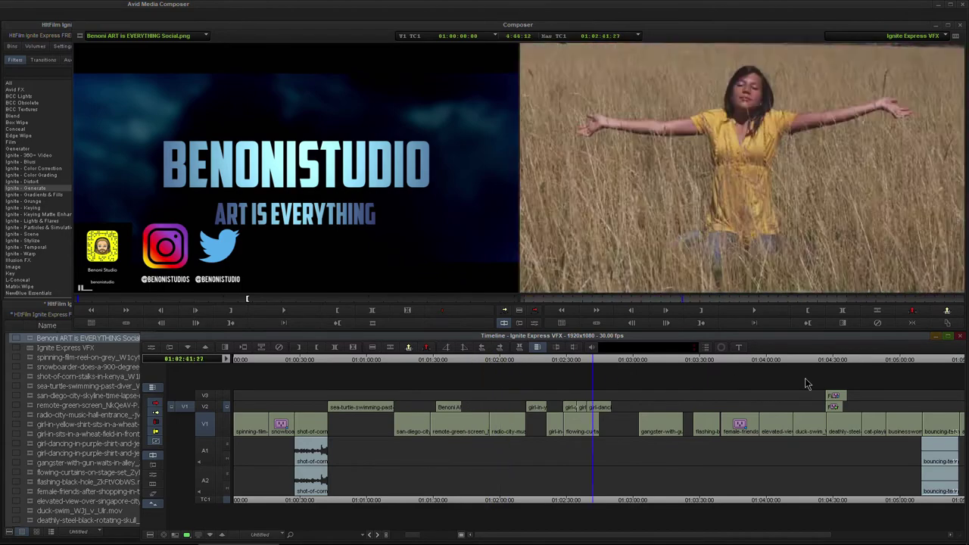
left_click_drag(877, 388, 871, 390)
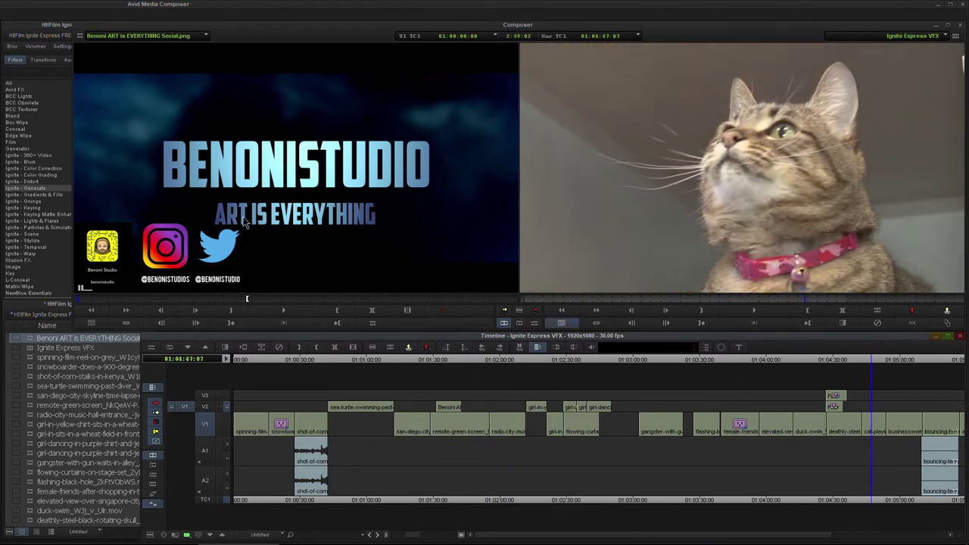
Apply the Ignite Reflection effect with one track to the cat clip and preview it at another frame
left_click(71, 197)
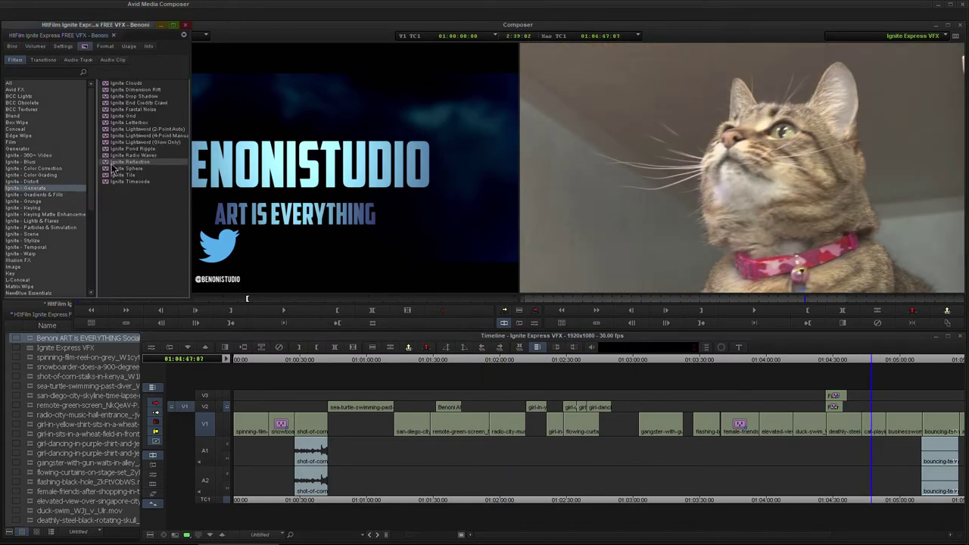
left_click_drag(882, 336, 871, 425)
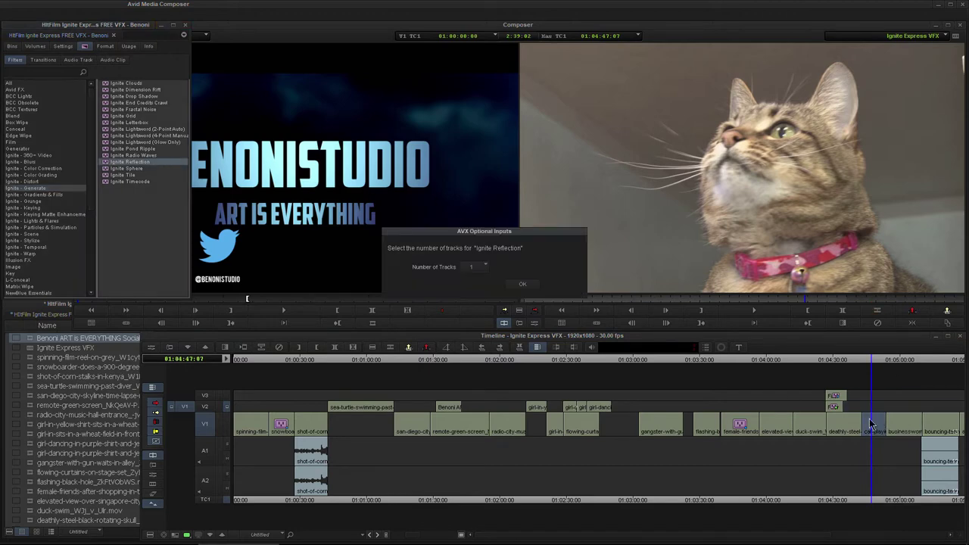
left_click(522, 284)
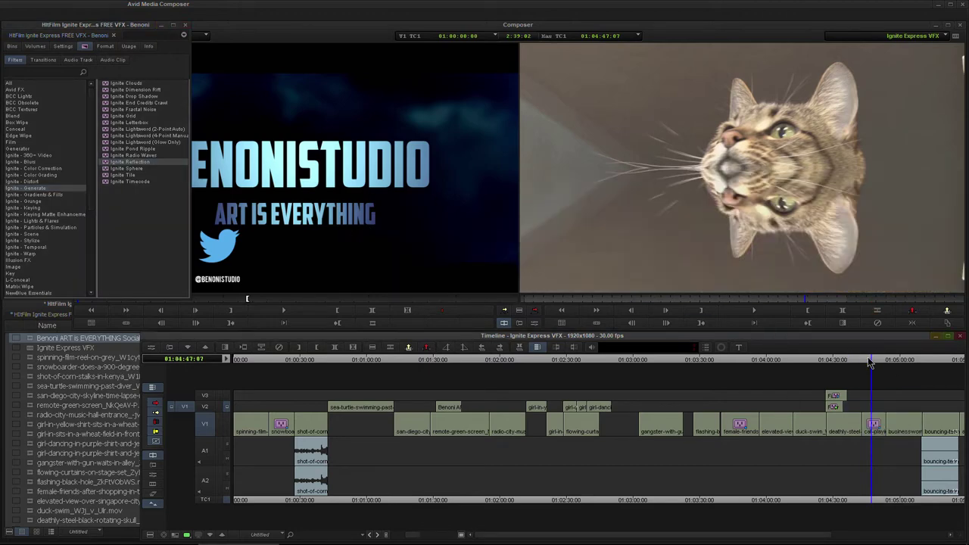
mouse_move(869, 359)
left_mouse_down()
mouse_move(878, 362)
mouse_move(869, 365)
left_mouse_up()
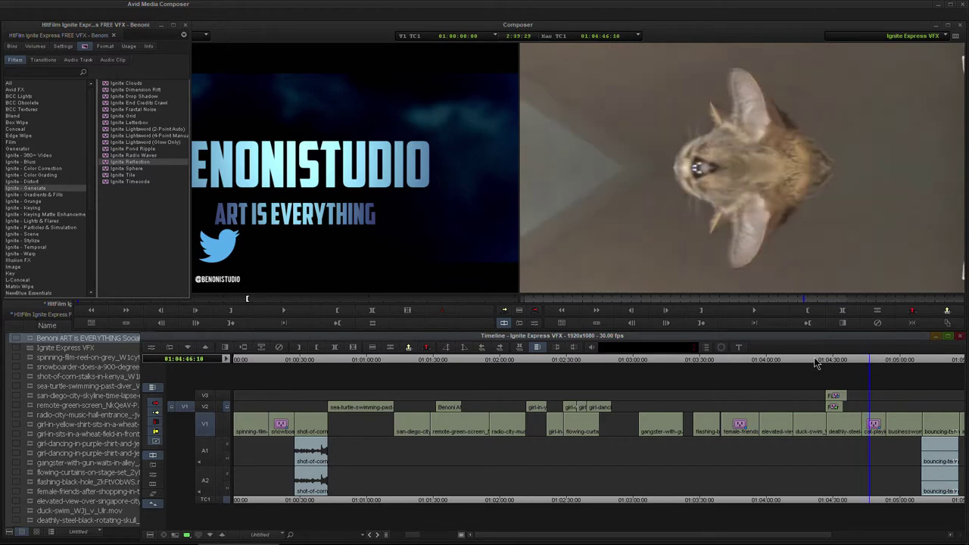
Rotate the cat clip's reflection angle, try its SideBySide preset and preview the mirrored footage
left_click(534, 324)
left_click_drag(217, 121, 217, 135)
left_click(235, 94)
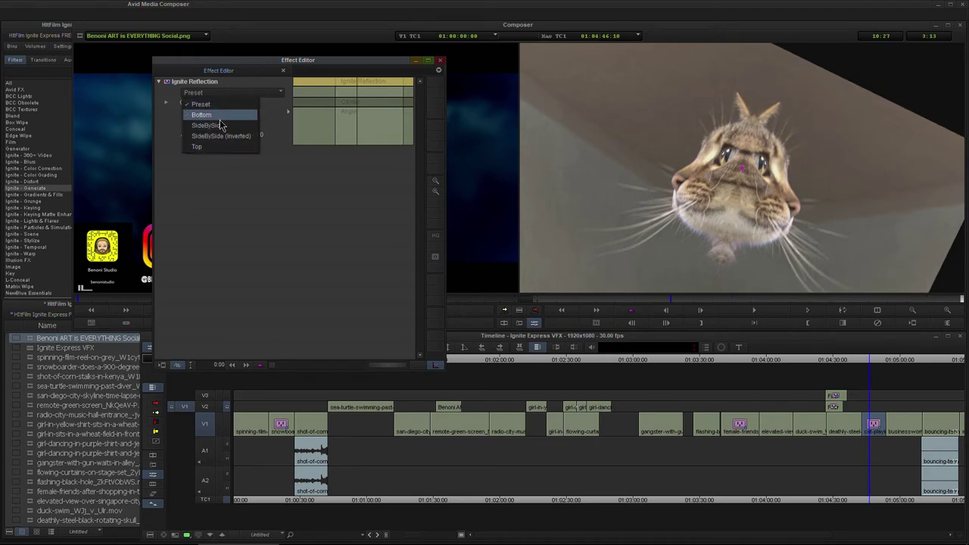
left_click(220, 122)
mouse_move(351, 85)
left_mouse_down()
mouse_move(341, 85)
mouse_move(352, 85)
left_mouse_up()
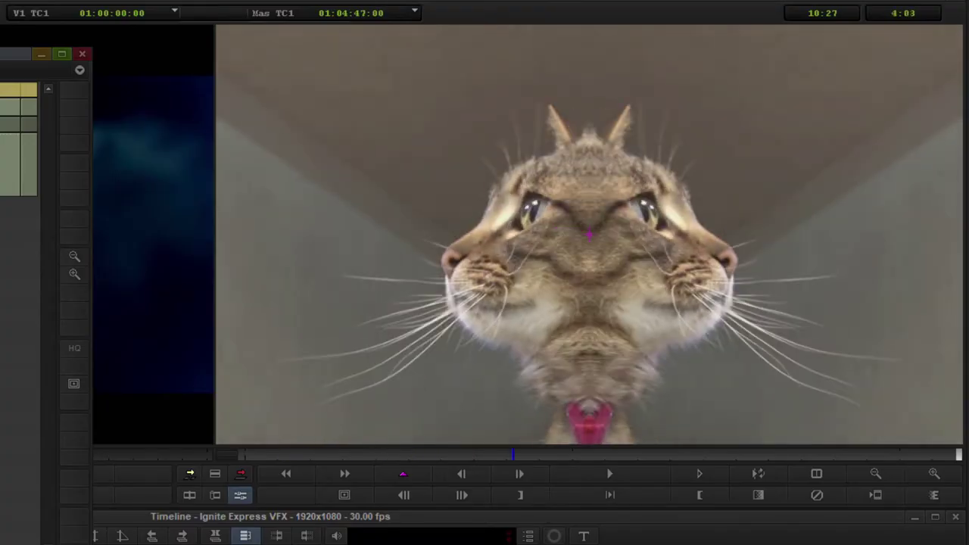
left_click(82, 54)
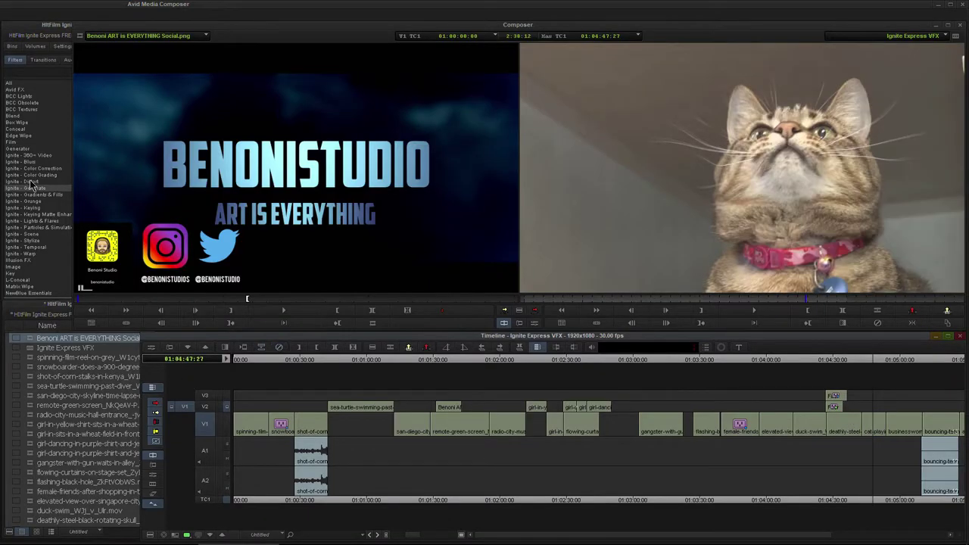
Apply the Ignite Sphere effect to the cat clip with one track and open its settings to preview it
left_click(43, 194)
left_click(105, 168)
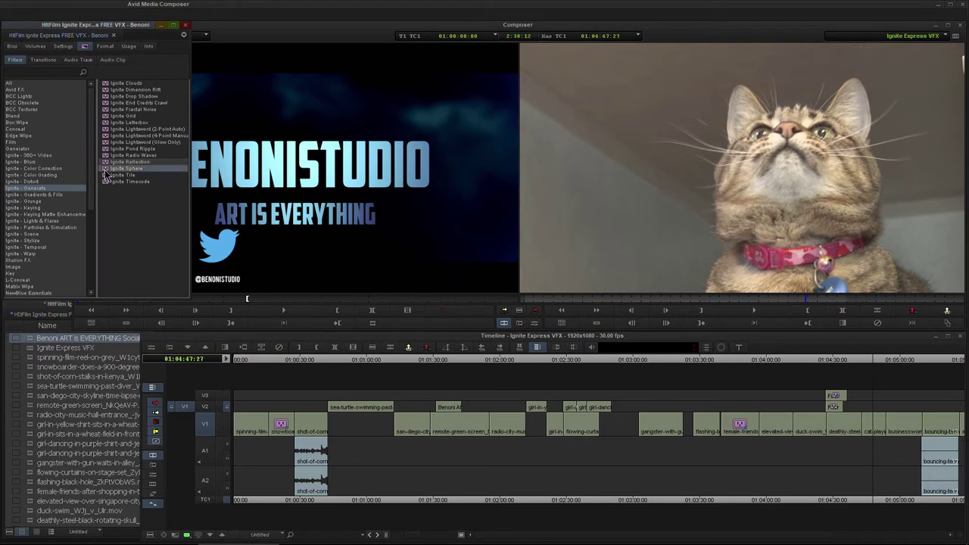
left_click_drag(754, 329, 877, 433)
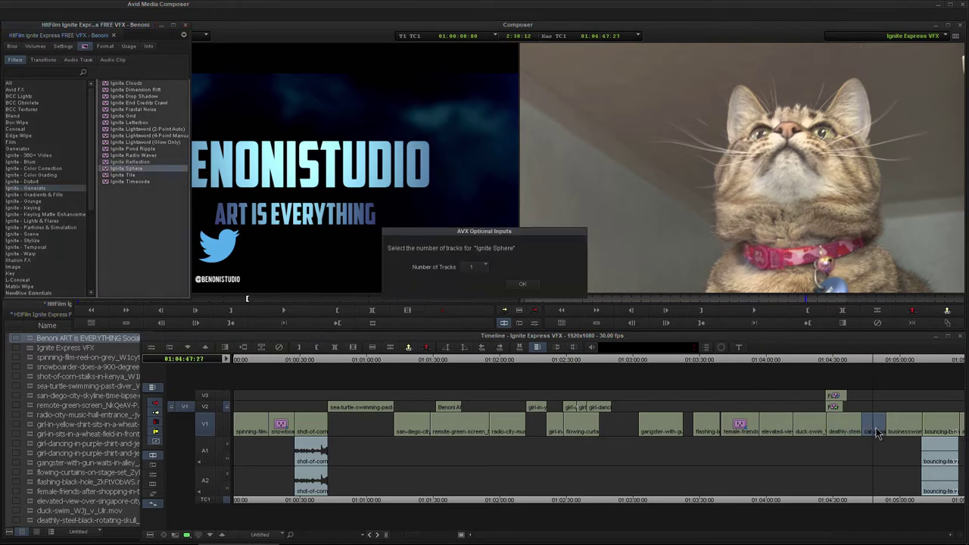
left_click(523, 283)
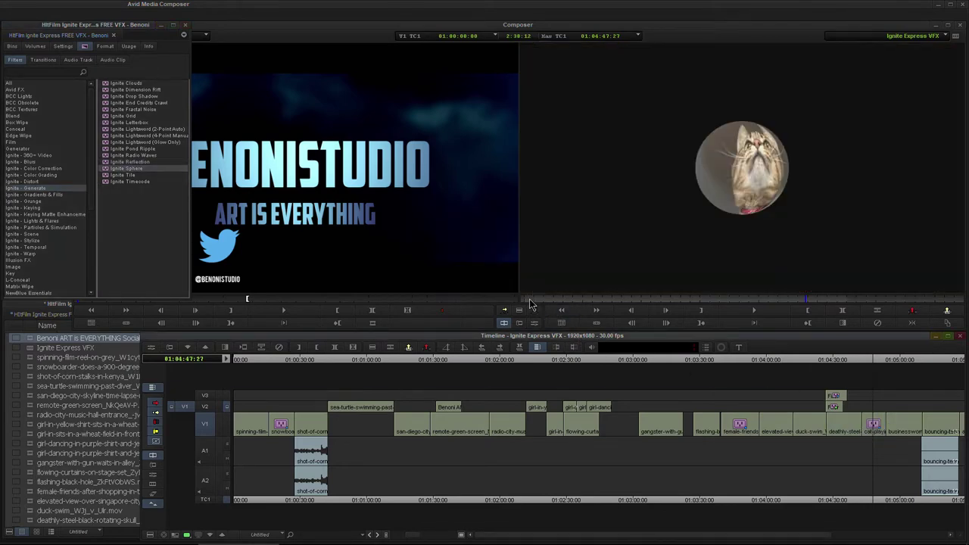
left_click(534, 324)
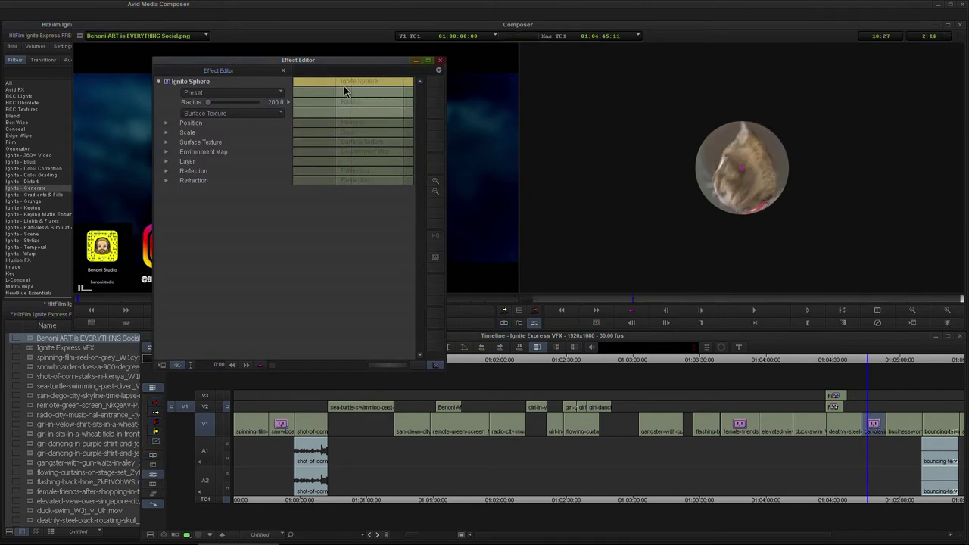
left_click_drag(341, 91, 169, 238)
Try the Environment Map, None and Environment Layer options for the sphere and return it to Surface Texture
left_click(226, 112)
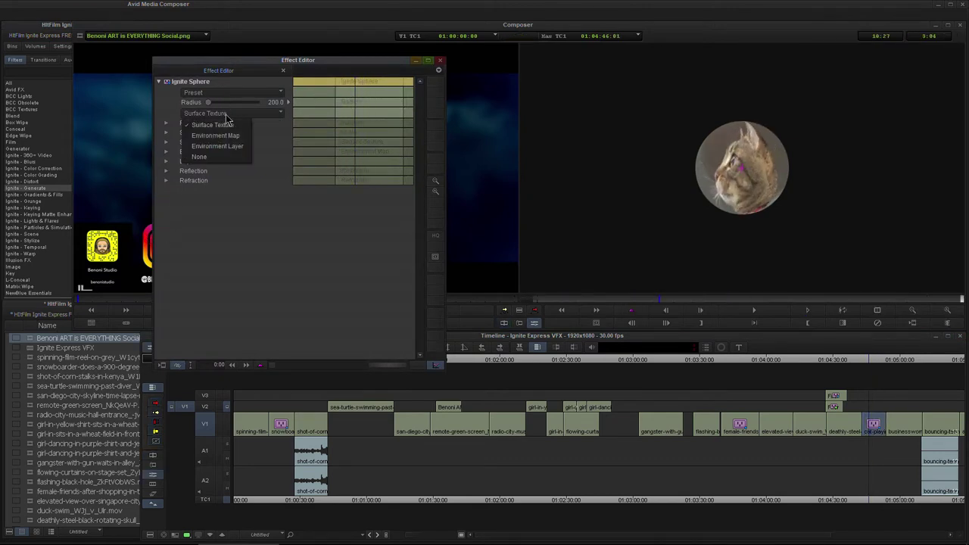
left_click(233, 137)
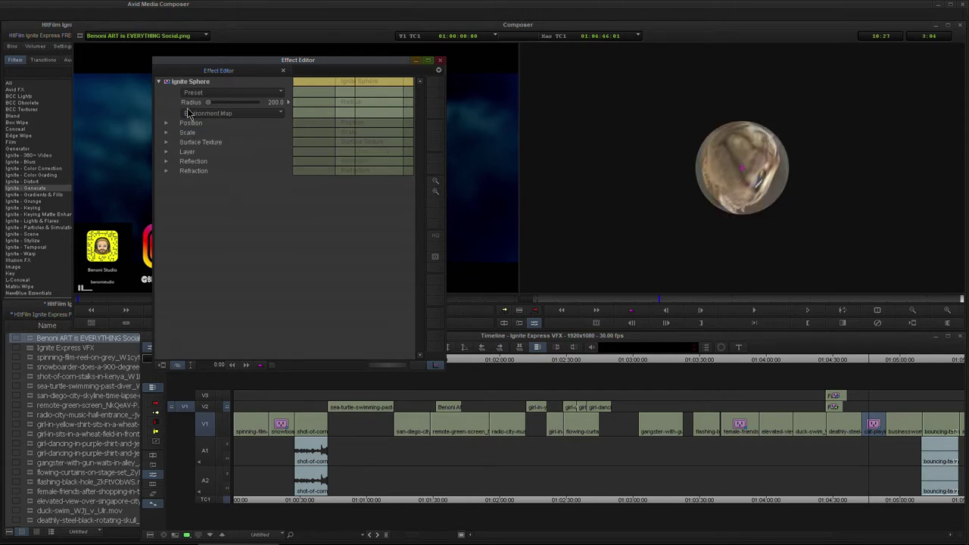
left_click(189, 112)
left_click(222, 155)
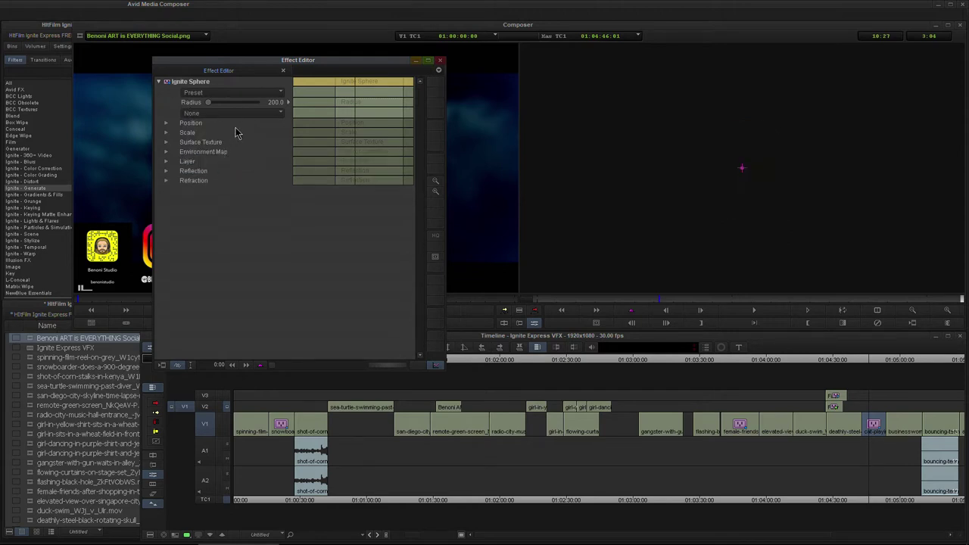
left_click(239, 113)
left_click(220, 146)
left_click(243, 113)
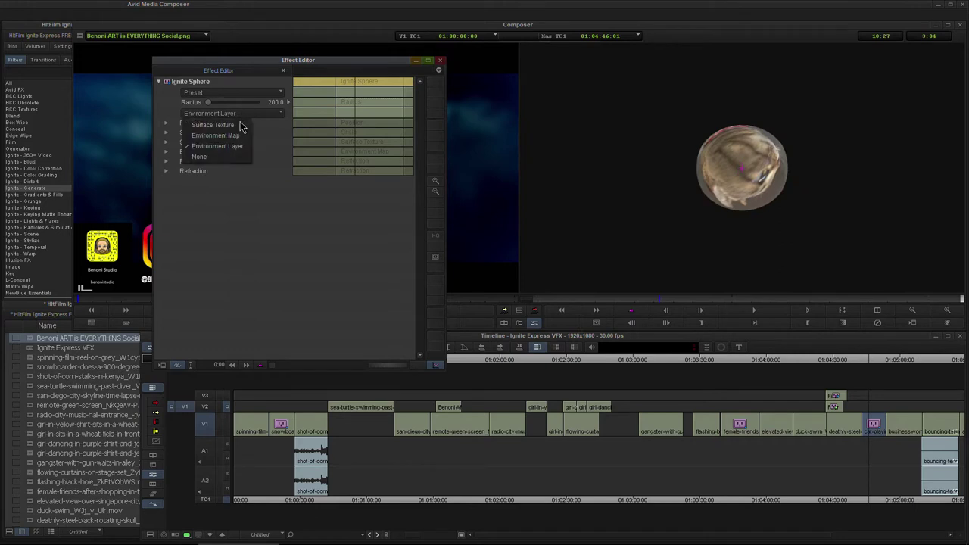
left_click(239, 125)
Enlarge the sphere's radius to about 531.9 and open its Environment Map settings at the start of the cat clip
left_click_drag(217, 106, 215, 109)
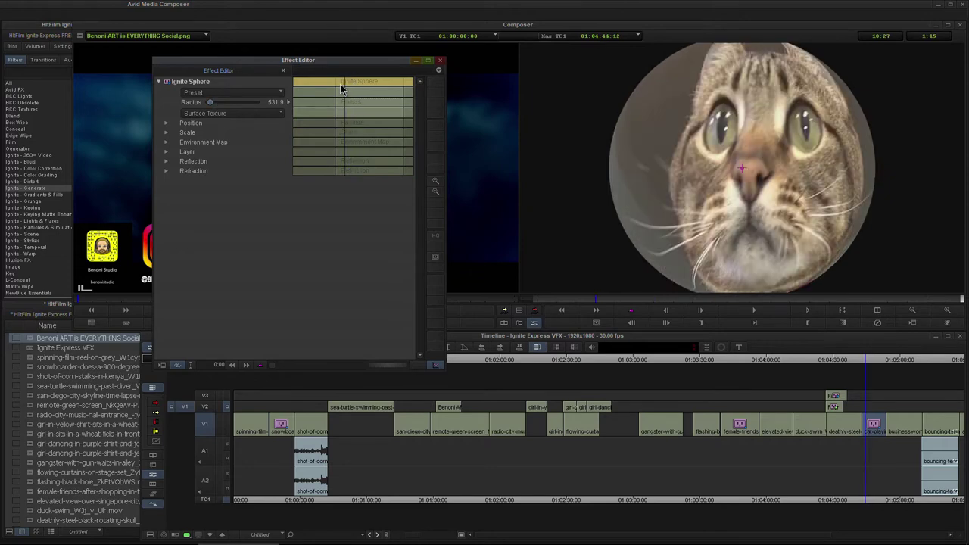
left_click_drag(343, 87, 333, 90)
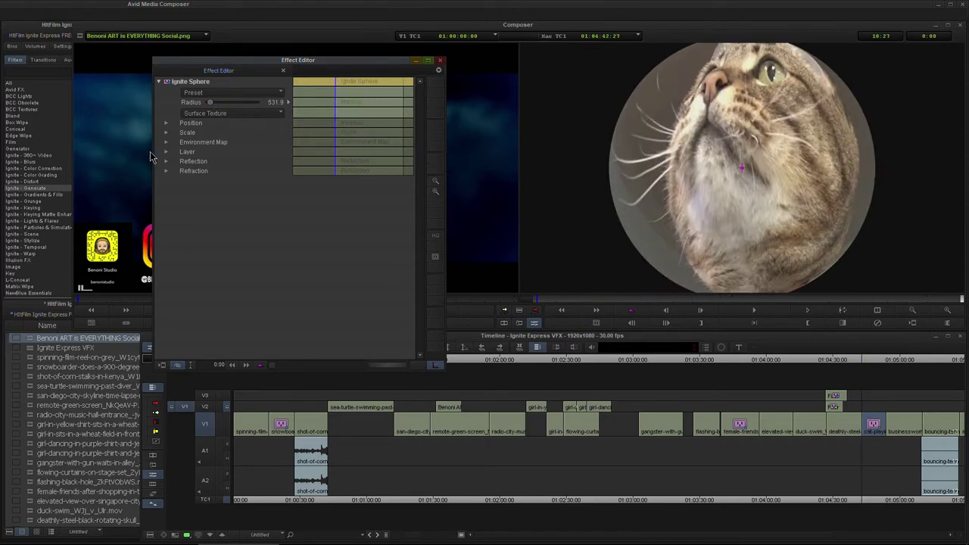
left_click(166, 142)
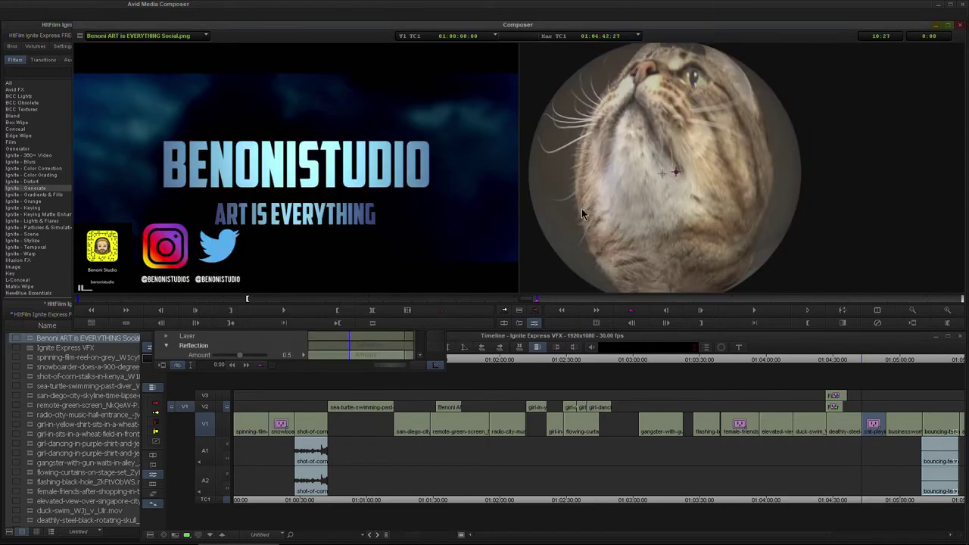
Animate the sphere's position on the cat clip, moving it up and right at 3:15 and further down and right at the clip's end
left_click(286, 339)
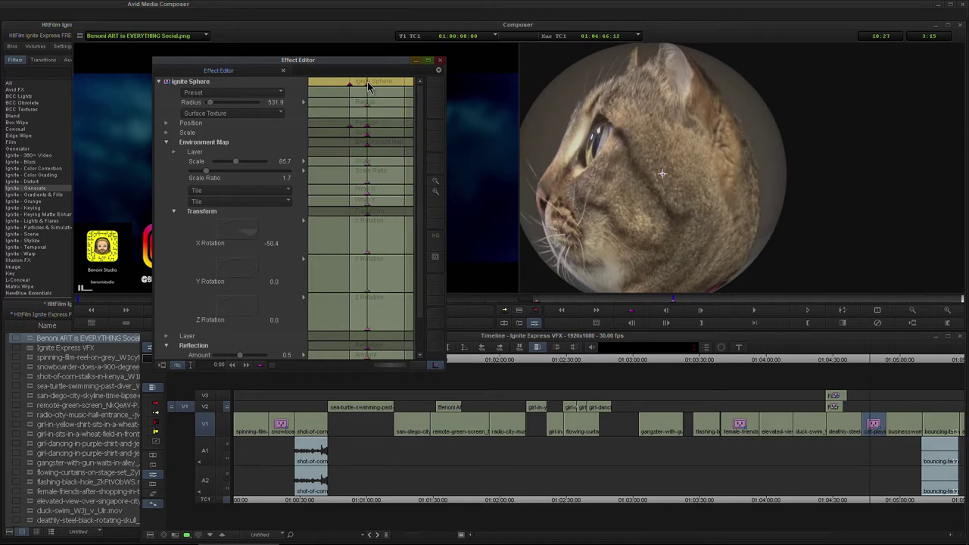
left_click(681, 179)
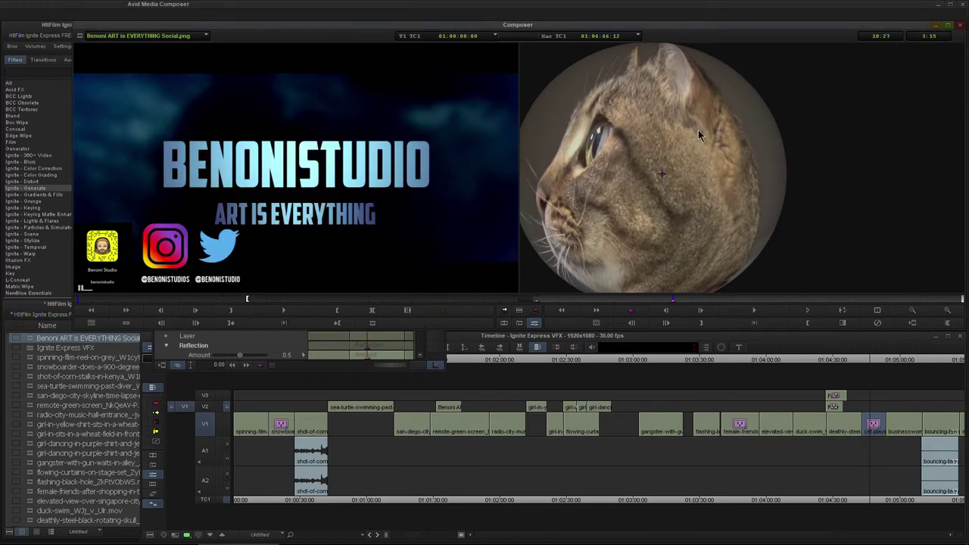
left_click(327, 286)
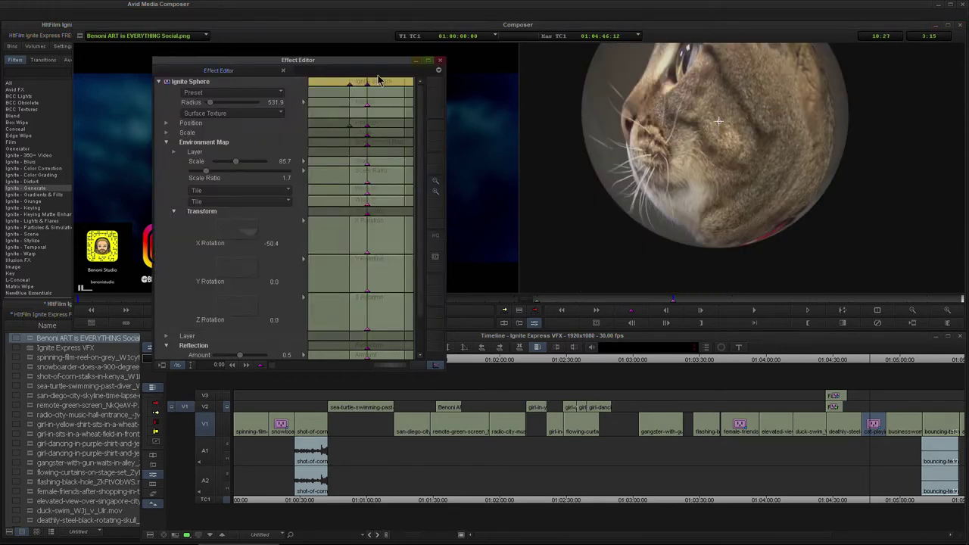
left_click_drag(378, 80, 421, 83)
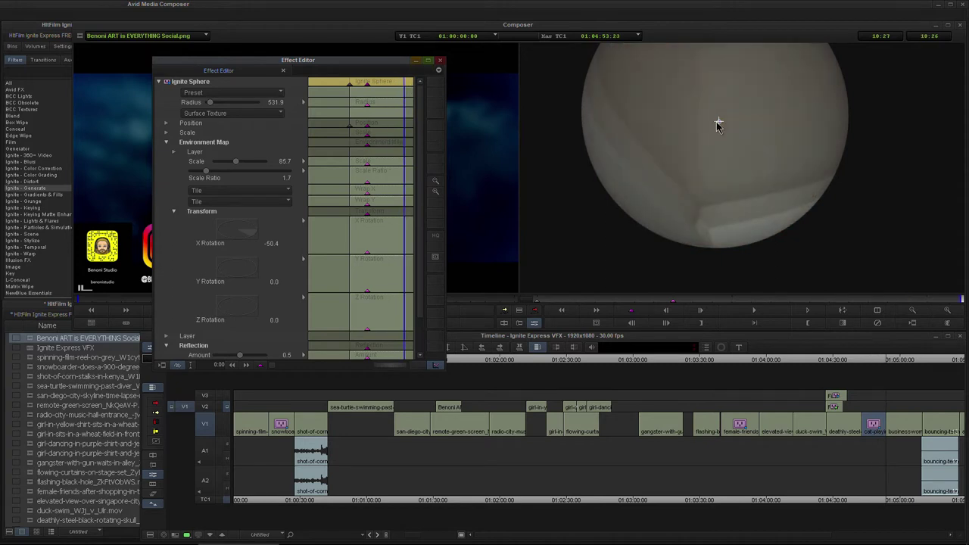
left_click(720, 125)
left_click_drag(867, 187, 868, 194)
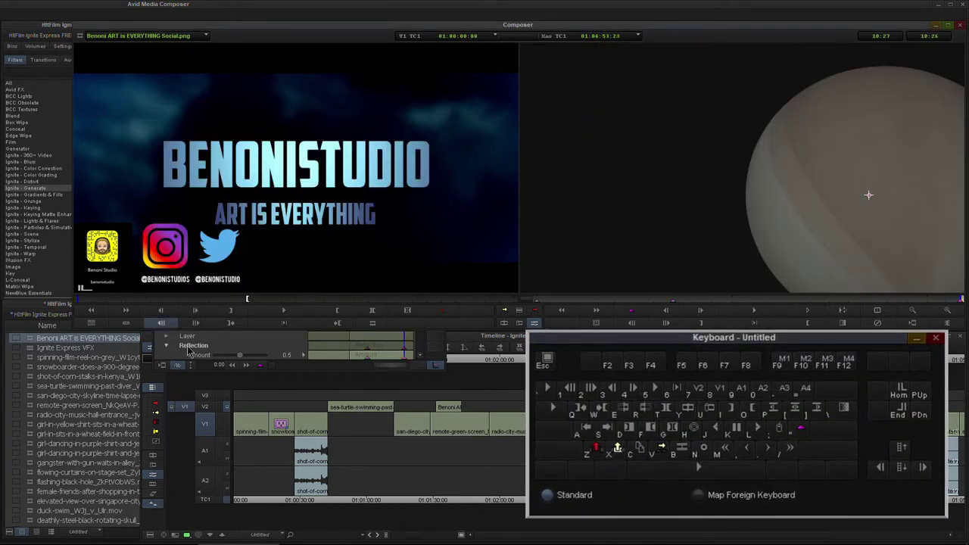
left_click(238, 345)
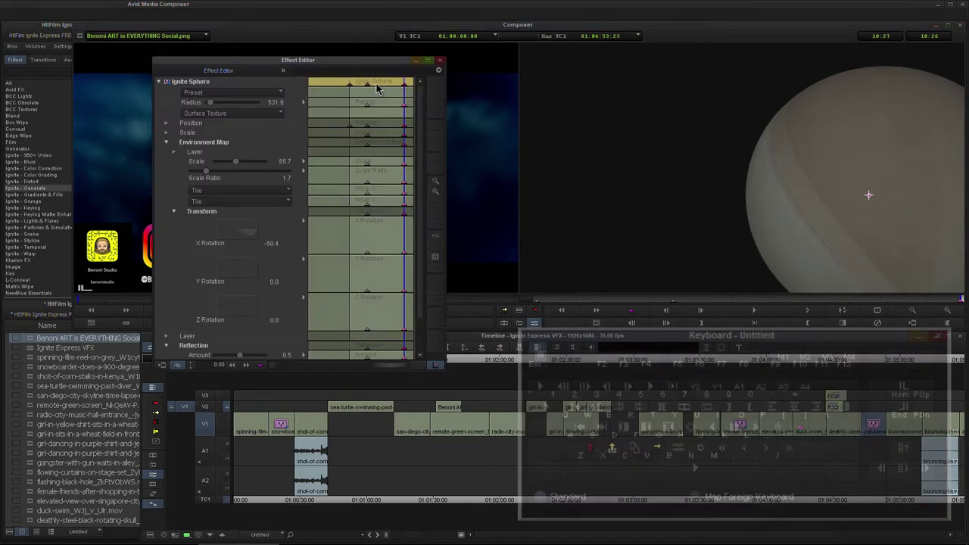
Preview the sphere's movement from the start of the cat clip and remove the Ignite Sphere effect
left_click_drag(403, 83, 350, 96)
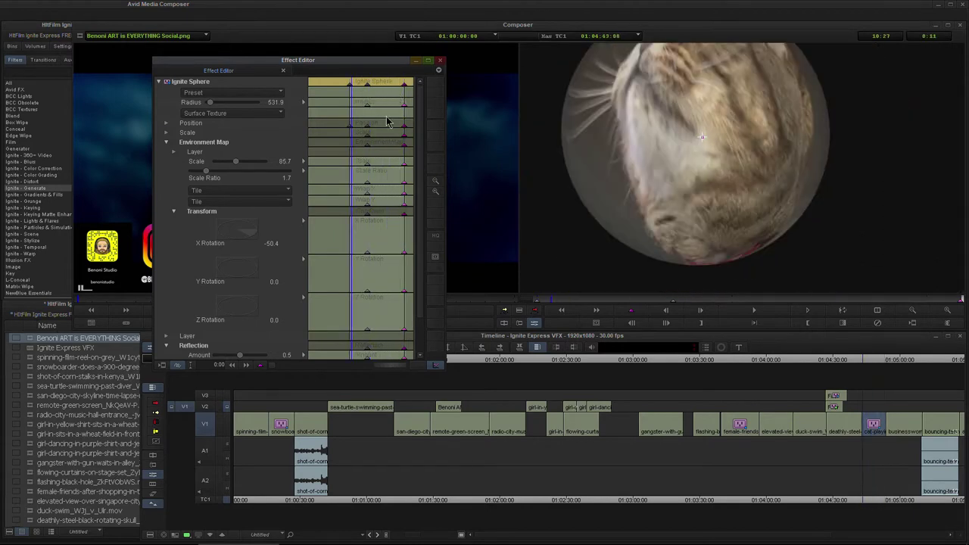
left_click(440, 62)
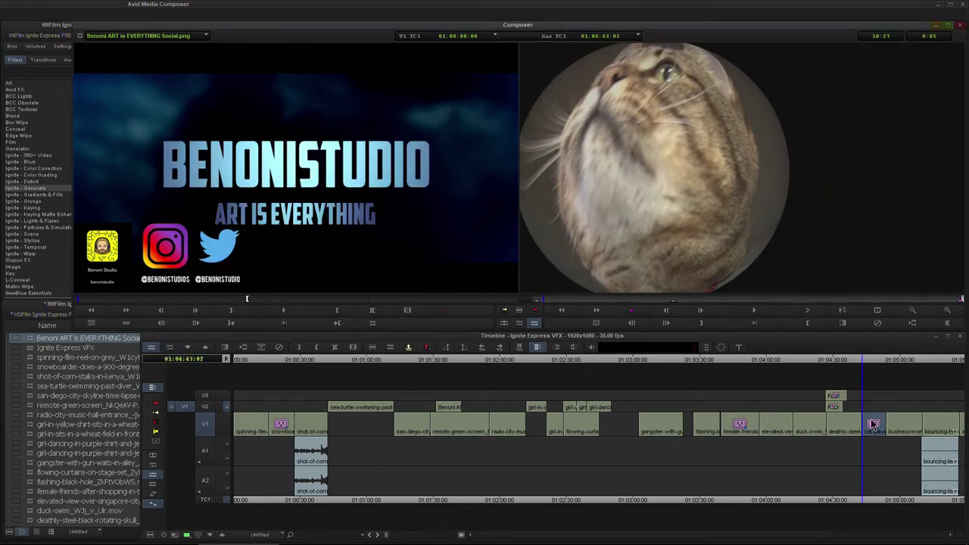
left_click(279, 348)
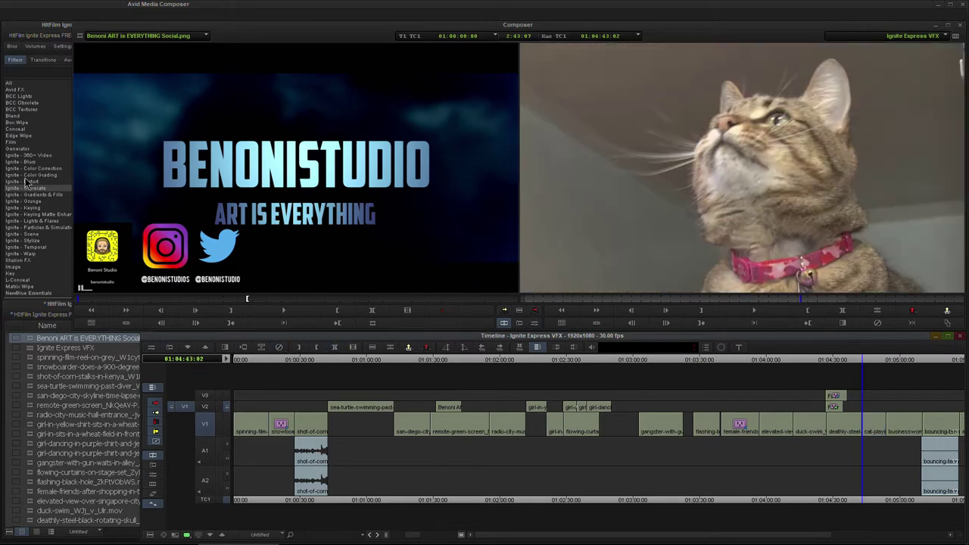
Apply the Ignite Dimension Rift effect to the cat clip with one track and try its FireOrb preset
left_click(38, 194)
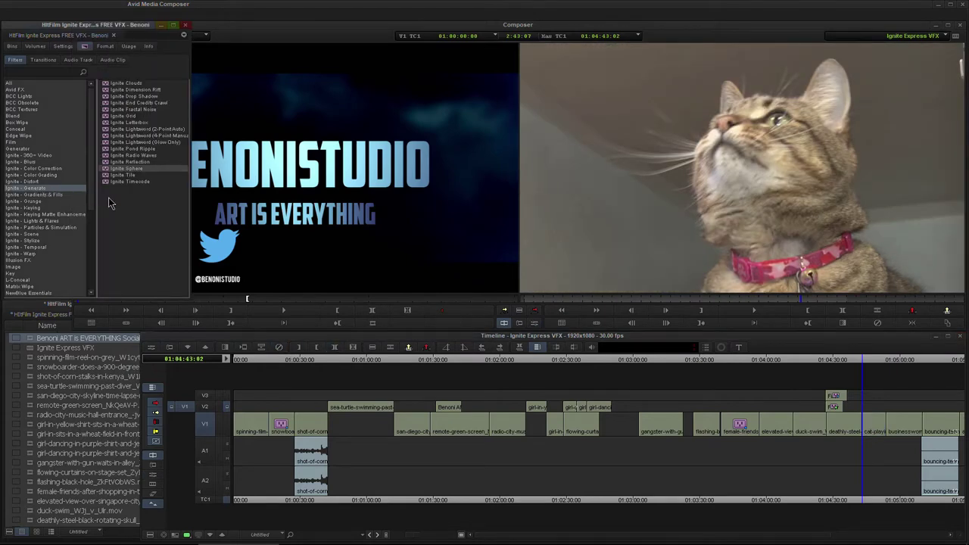
left_click(137, 110)
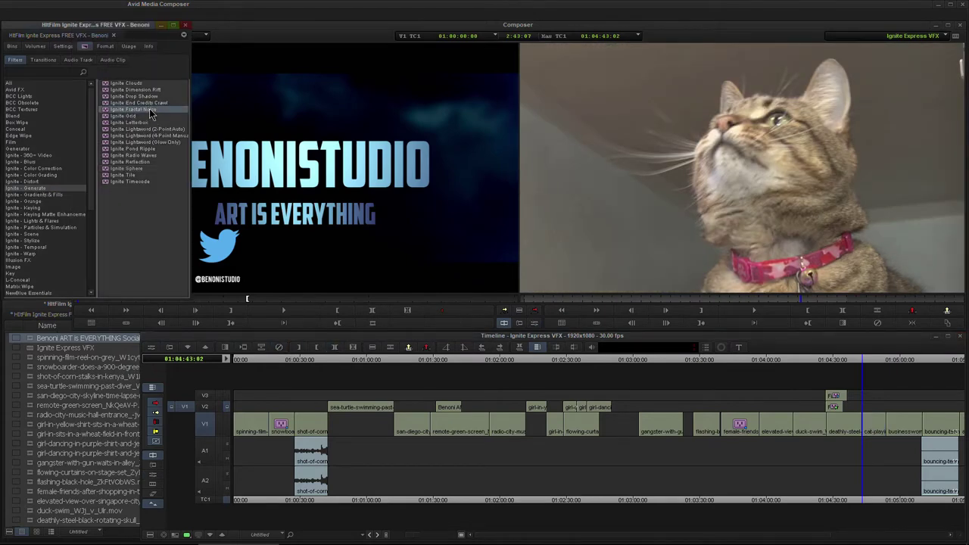
left_click(150, 97)
left_click(150, 91)
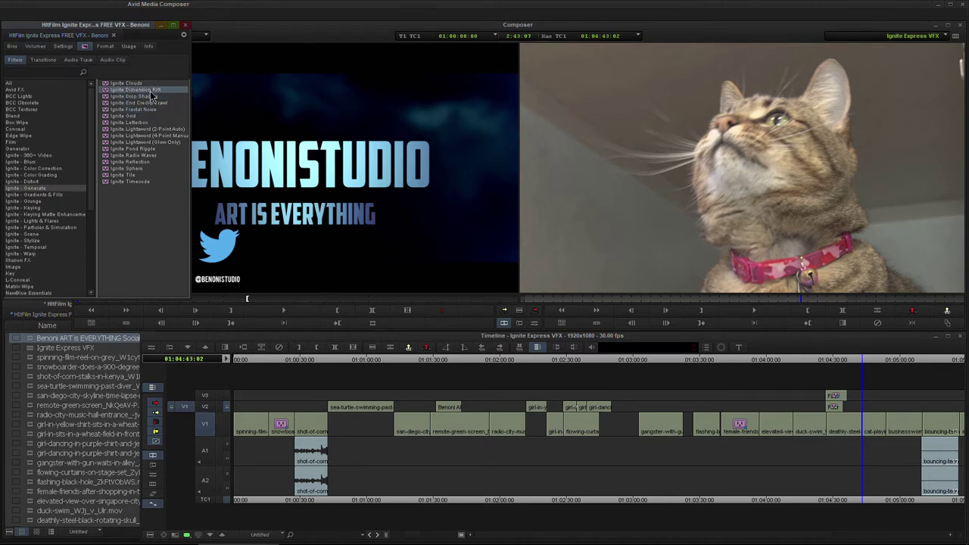
left_click_drag(852, 321, 876, 422)
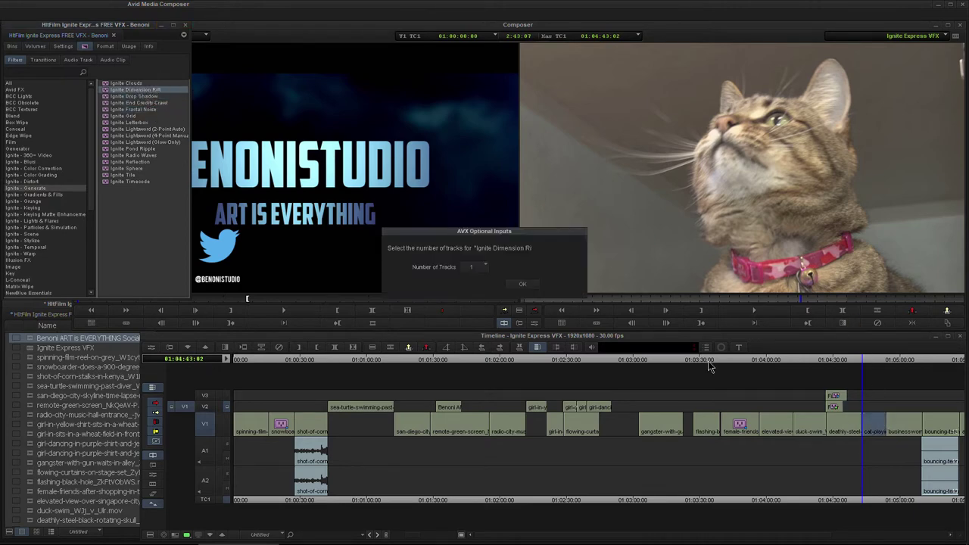
left_click(522, 284)
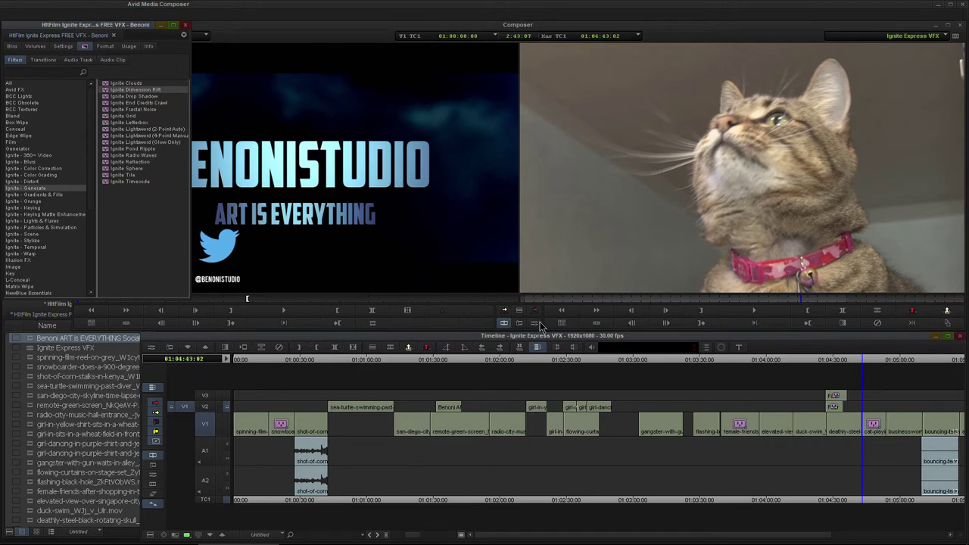
left_click(537, 323)
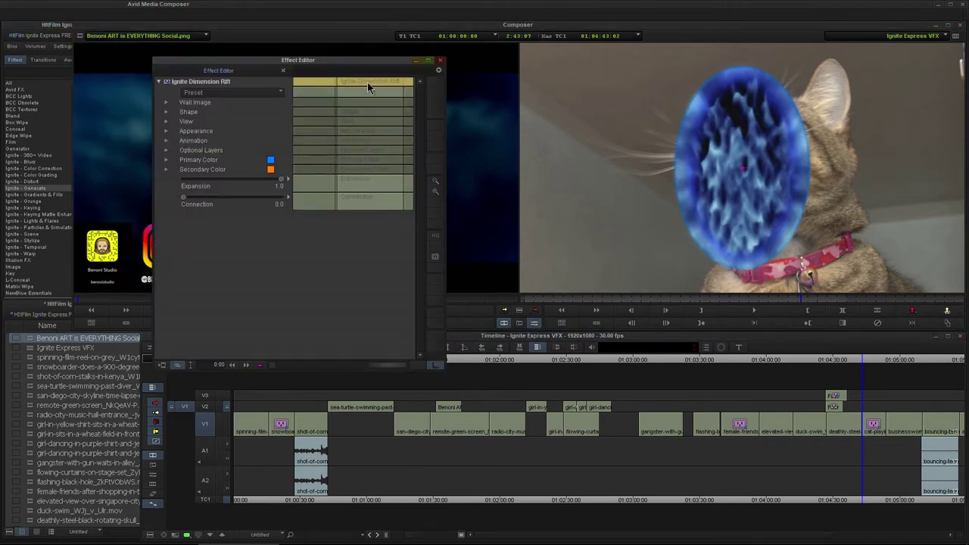
left_click(221, 92)
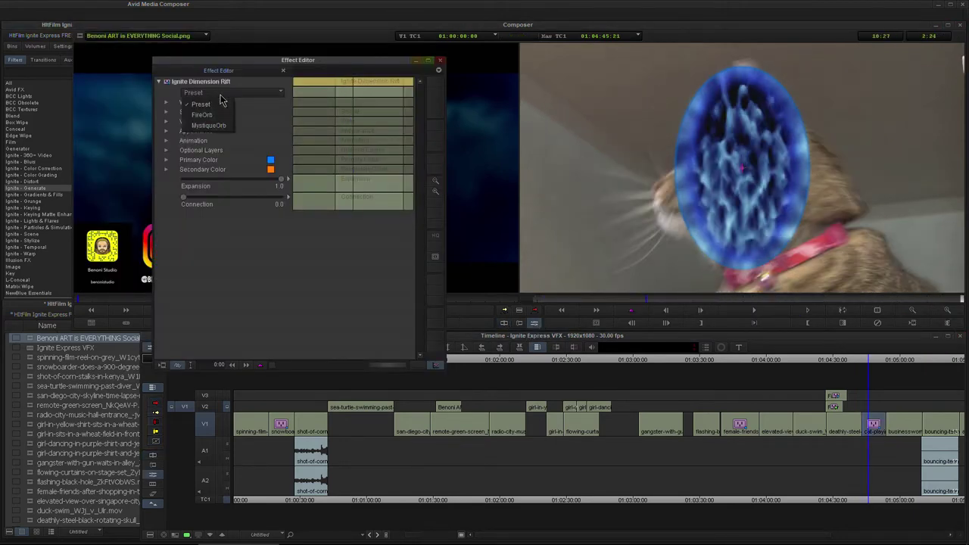
left_click(201, 114)
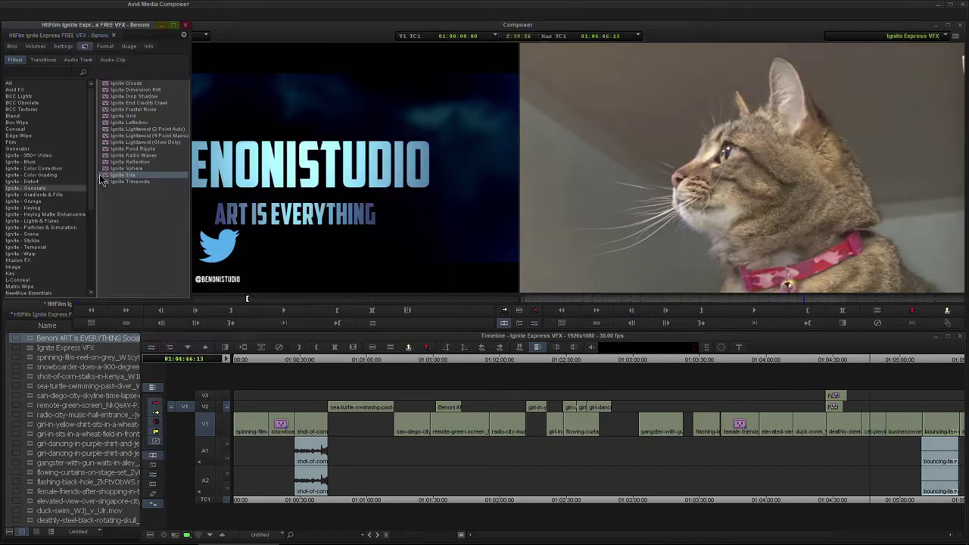
Apply the Ignite Tile effect to the cat clip with one track, set it to 5x5 and preview the tiled footage
left_click_drag(487, 219, 875, 421)
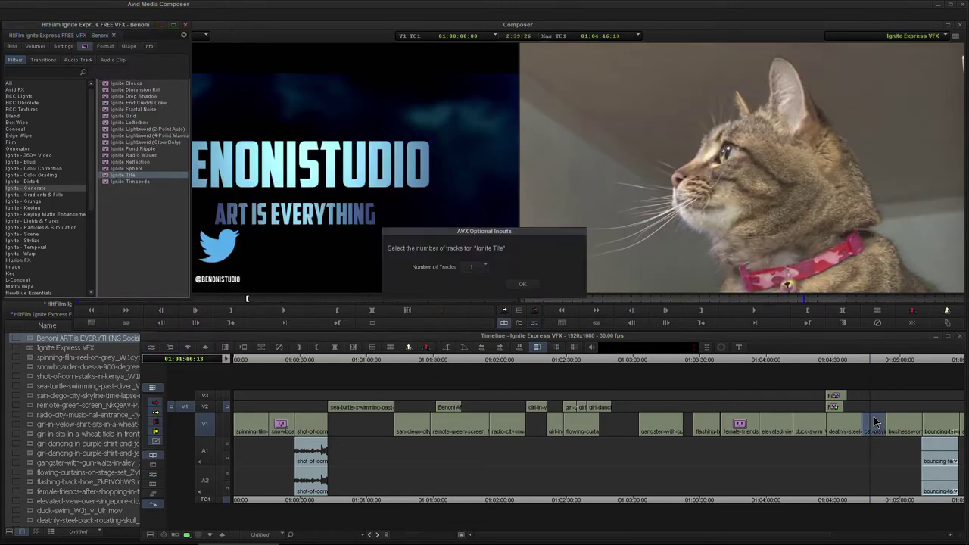
left_click(524, 285)
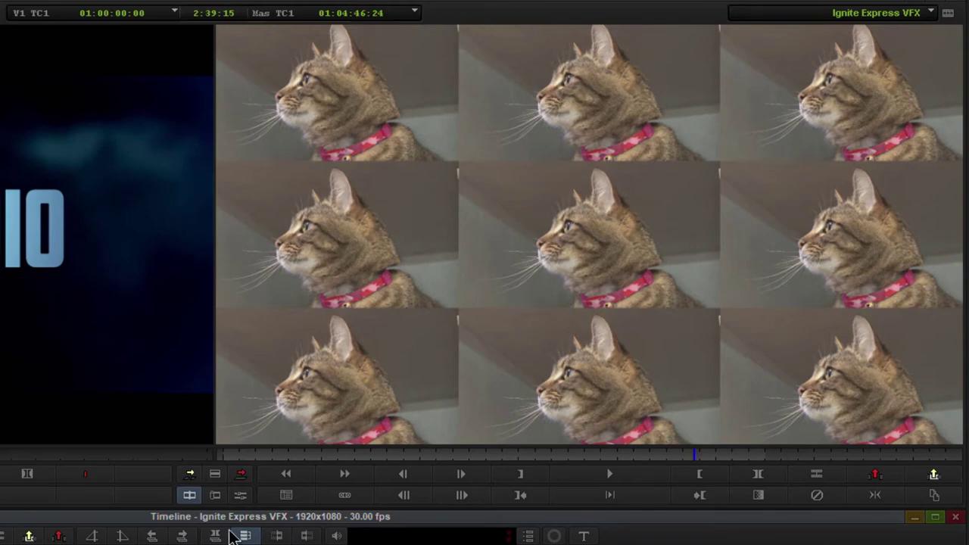
left_click(240, 495)
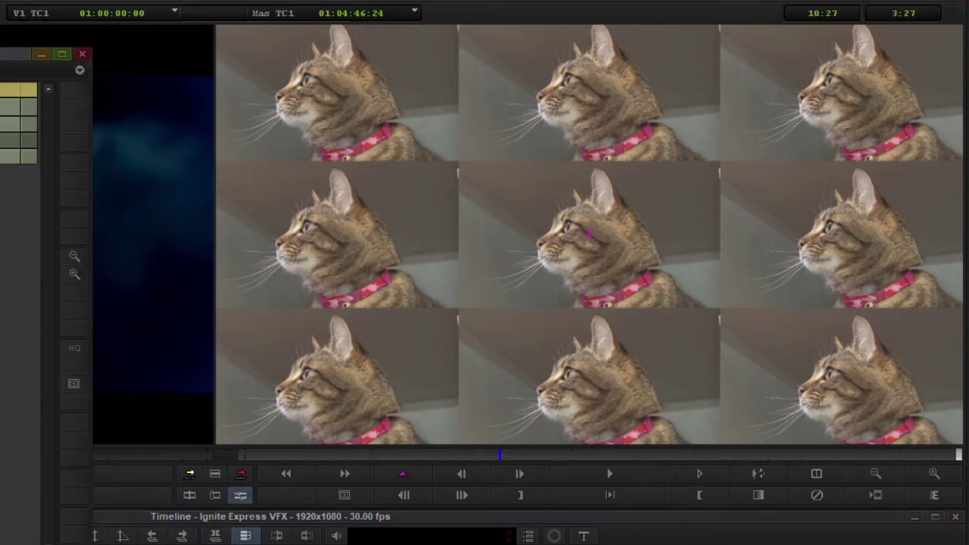
left_click(94, 104)
left_click(81, 147)
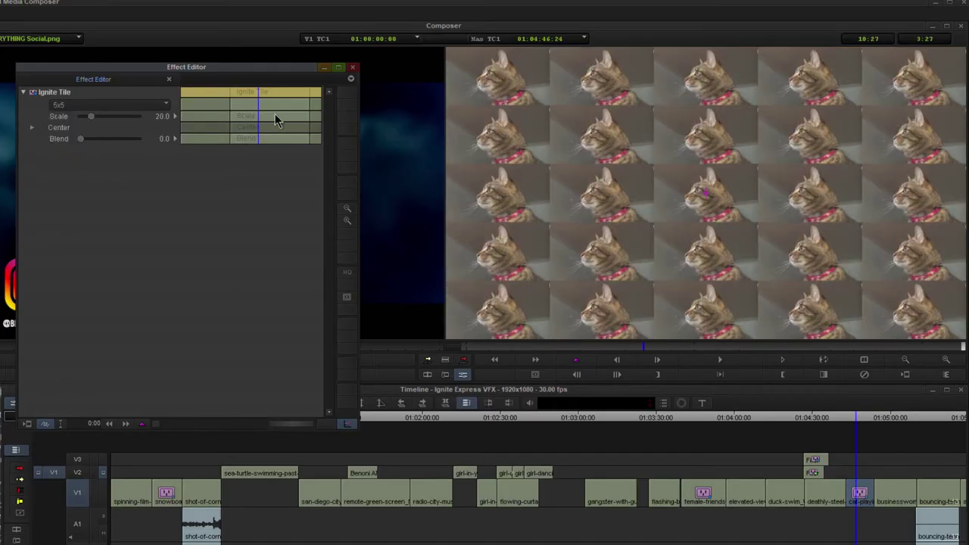
mouse_move(256, 100)
left_mouse_down()
mouse_move(243, 97)
mouse_move(261, 95)
left_mouse_up()
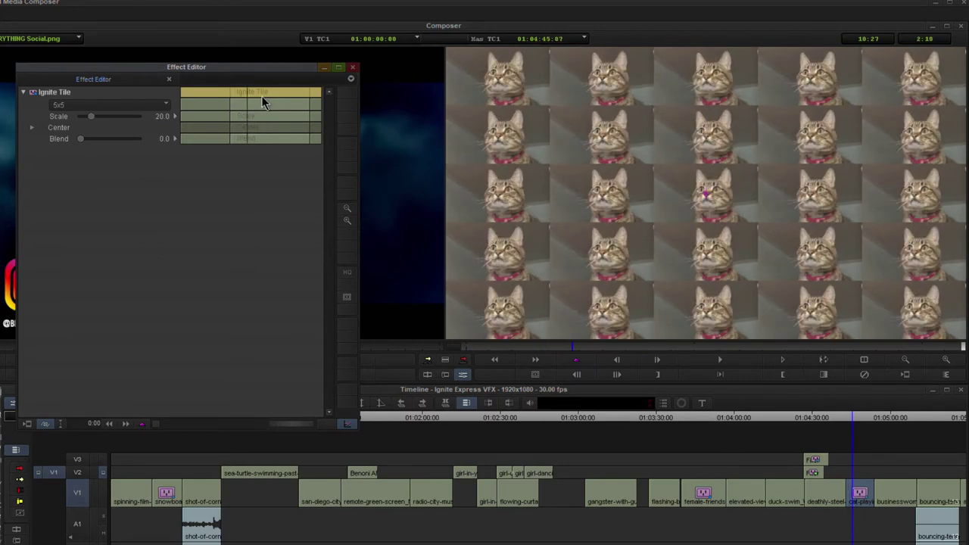
left_click(270, 100)
left_click(860, 423)
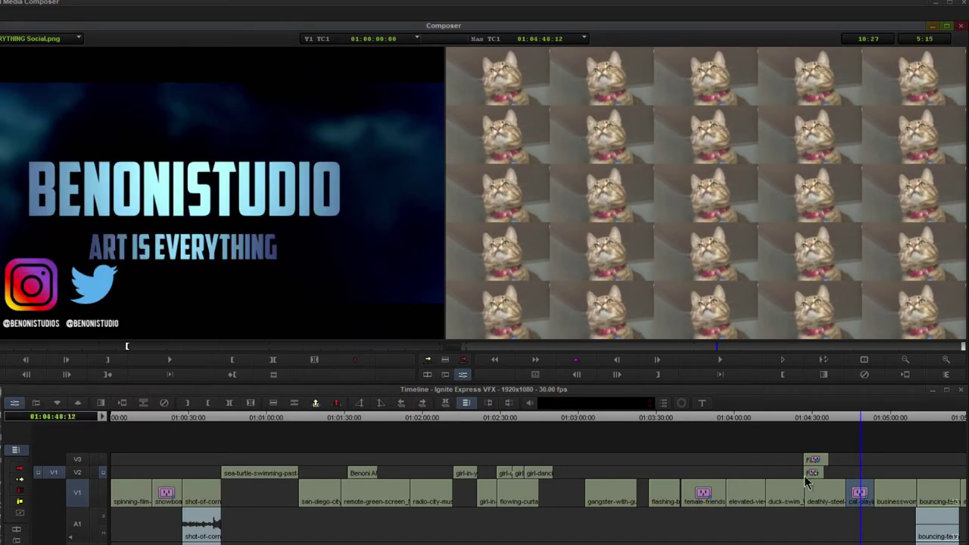
Apply the Ignite Timecode effect to the businesswoman clip with one track and preview the timecode running over the footage
left_click_drag(859, 422, 890, 422)
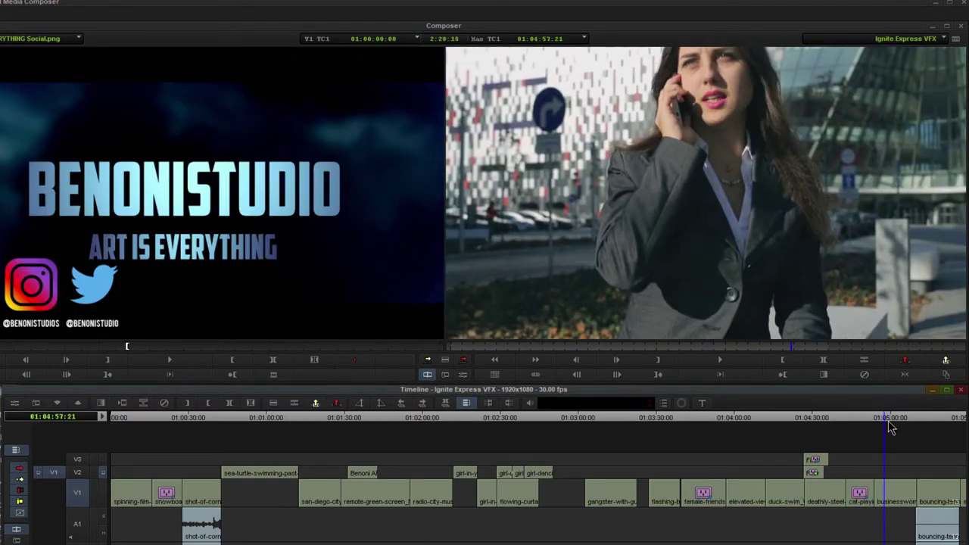
left_click(55, 193)
left_click(106, 183)
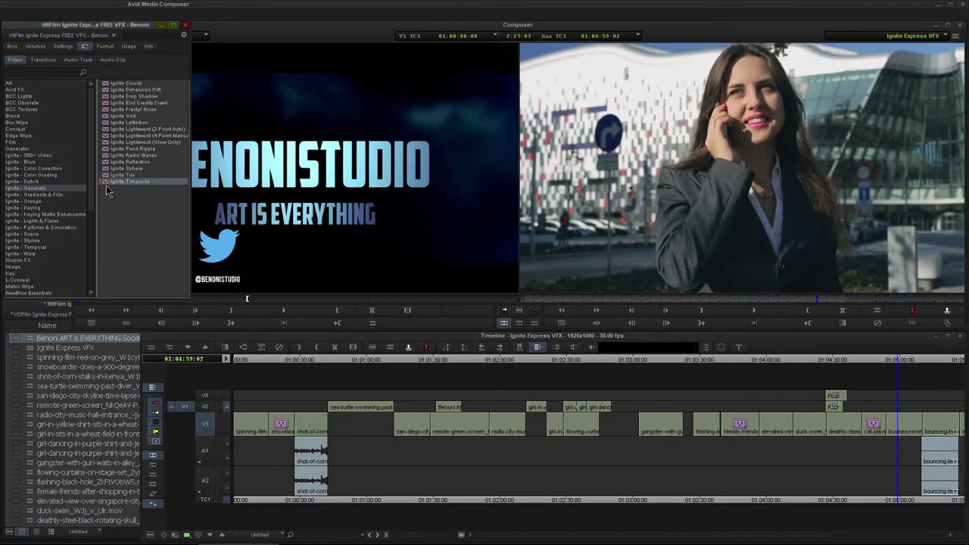
left_click_drag(860, 401, 894, 428)
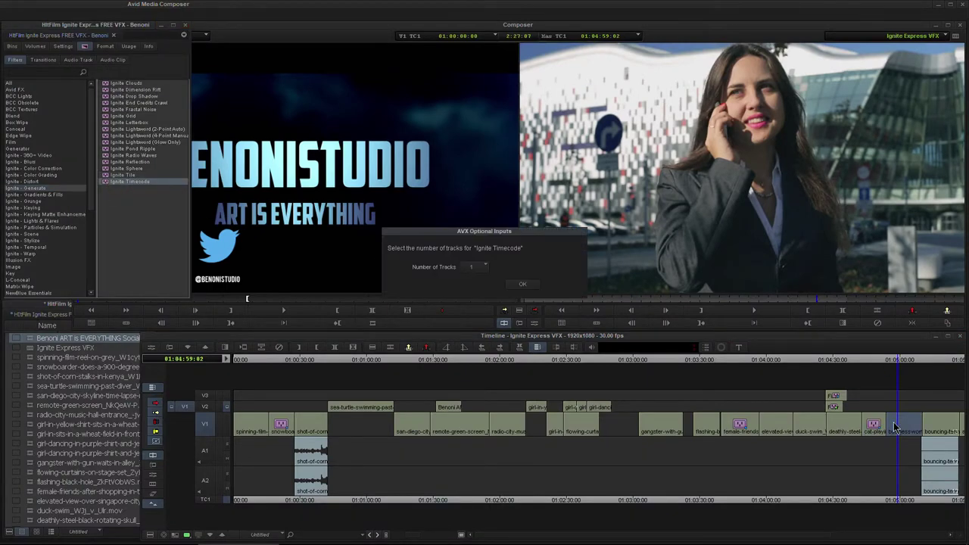
left_click(521, 284)
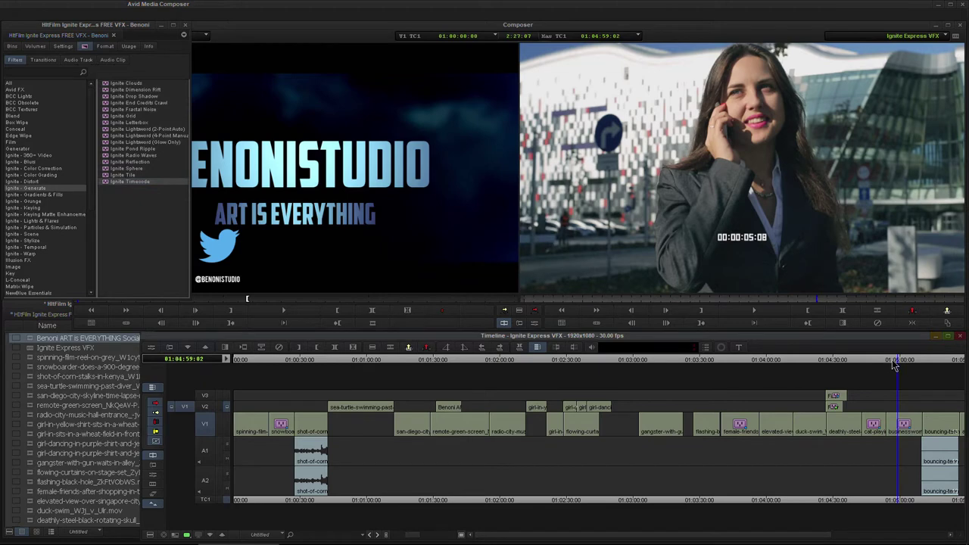
mouse_move(893, 361)
left_mouse_down()
mouse_move(910, 358)
mouse_move(894, 361)
mouse_move(911, 364)
mouse_move(903, 364)
left_mouse_up()
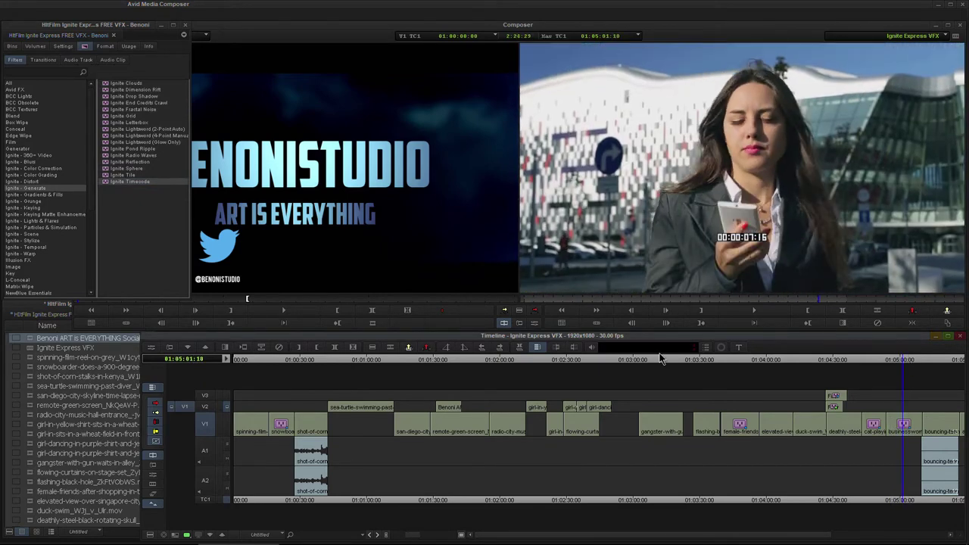
Examine the timecode format options in the Ignite Timecode effect's settings
left_click(534, 324)
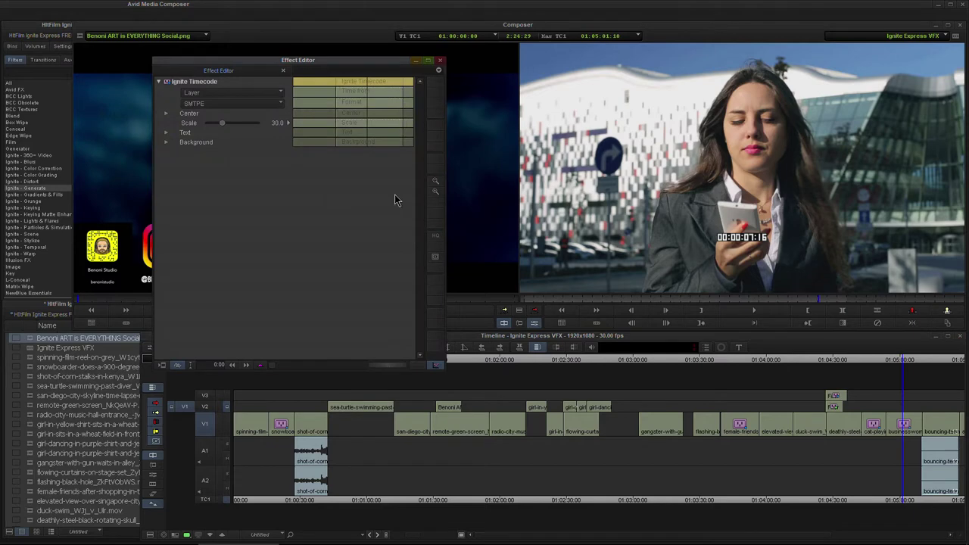
left_click(235, 109)
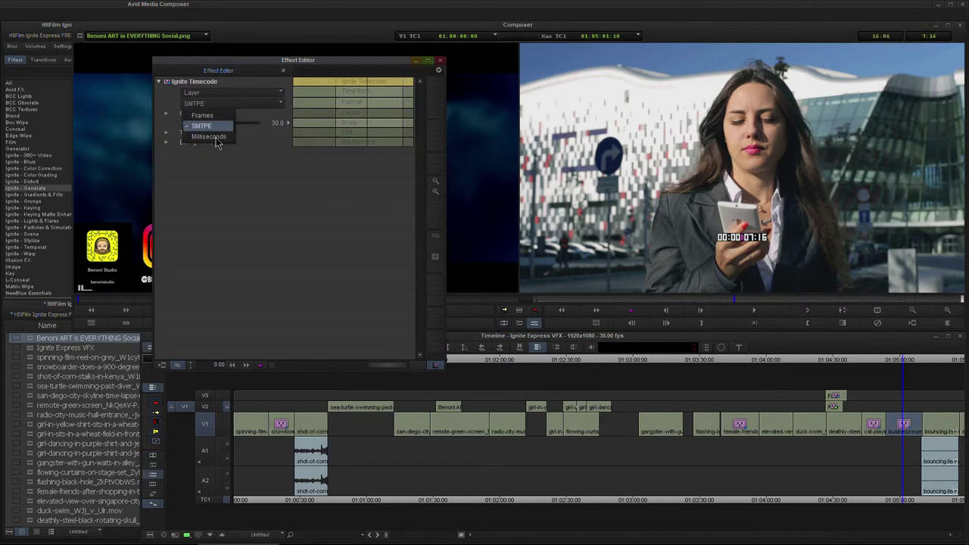
left_click(441, 64)
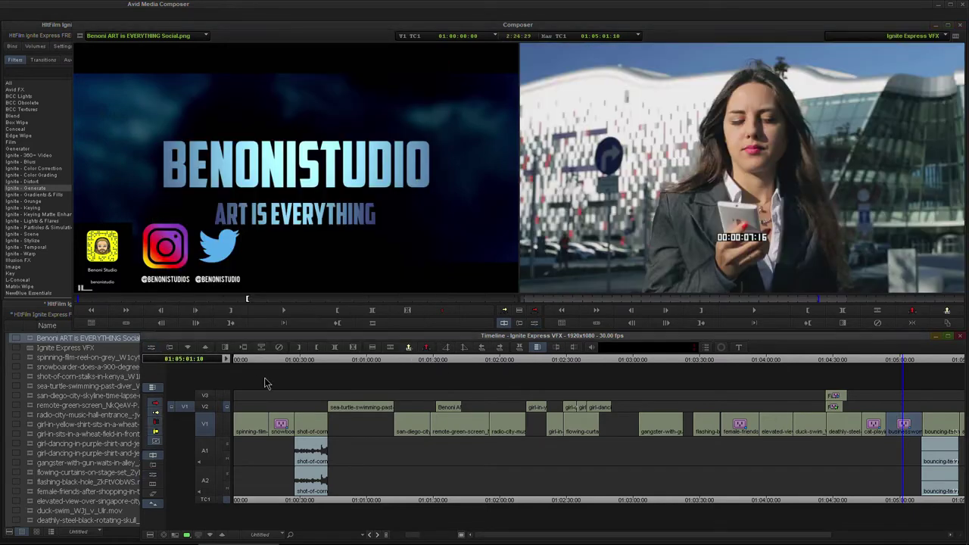
Remove the Ignite effects from the businesswoman, cat and female-friends clips on V1
left_click(278, 347)
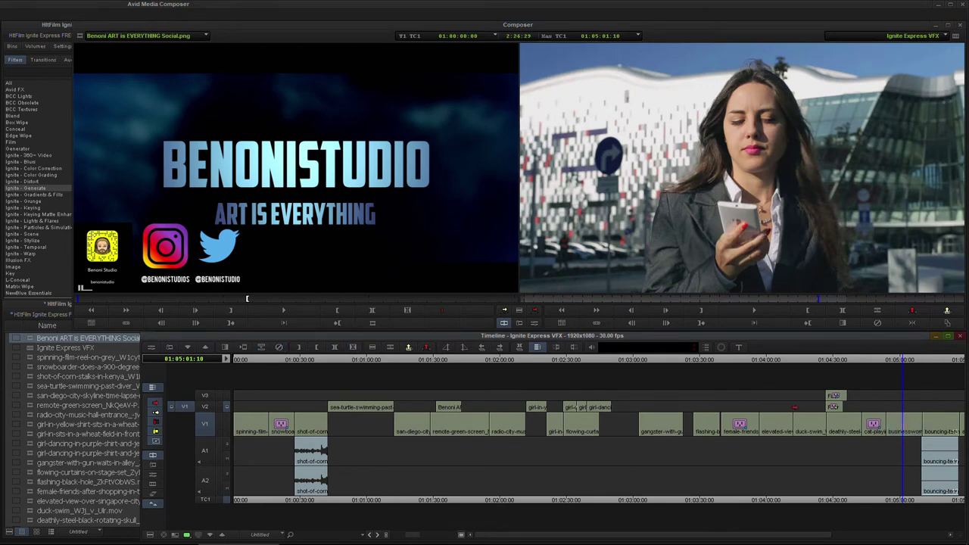
left_click(876, 365)
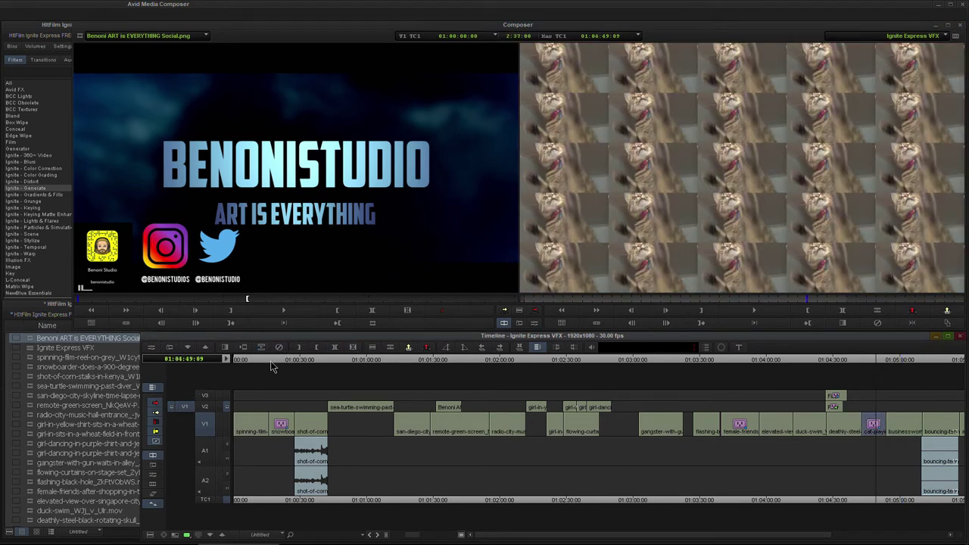
left_click(279, 348)
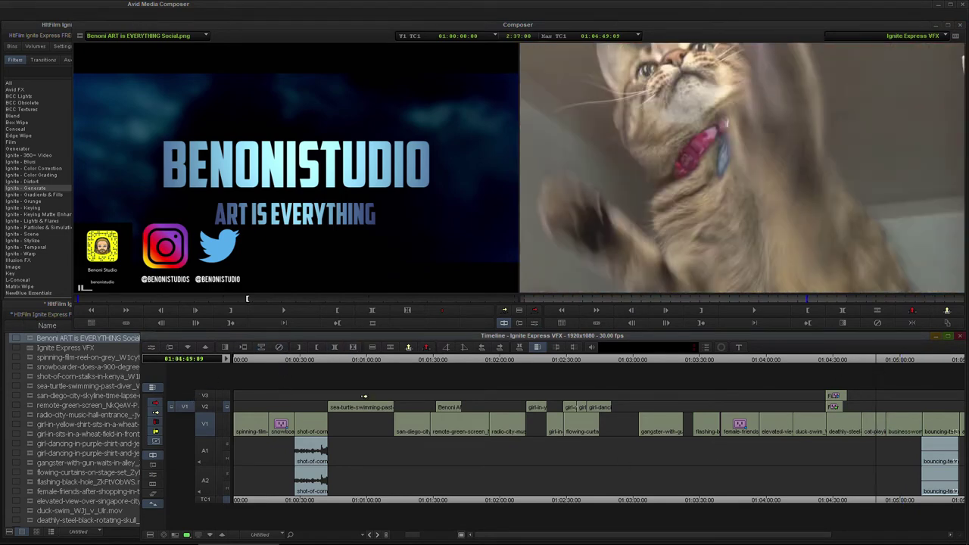
left_click(741, 364)
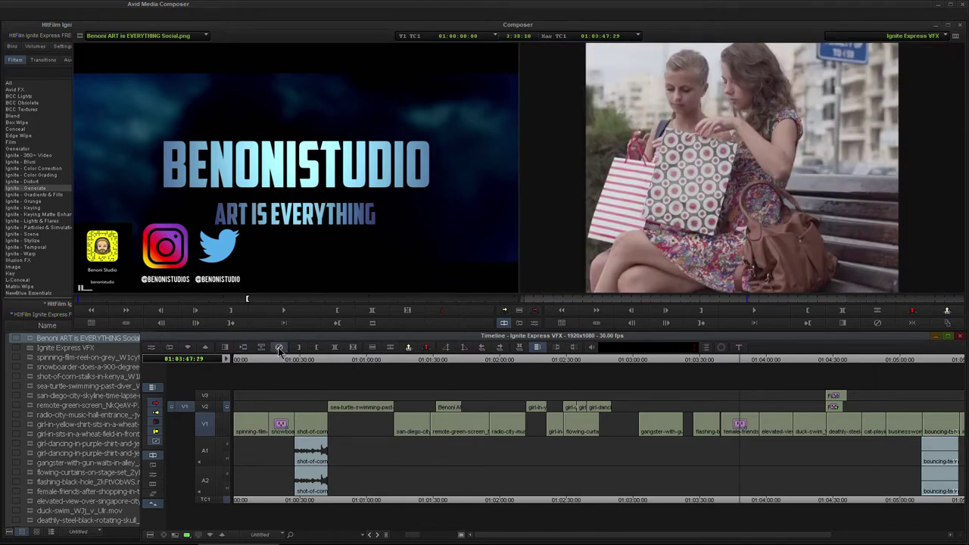
left_click(279, 348)
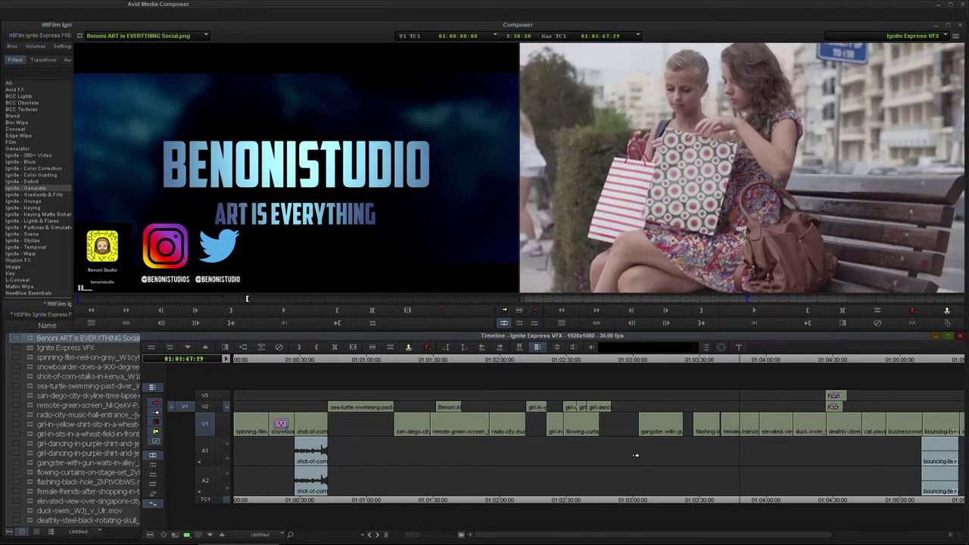
Apply the Ignite Radial Gradient effect to the female-friends clip with one track, preview it and open its effect settings
left_click(48, 190)
left_click(47, 195)
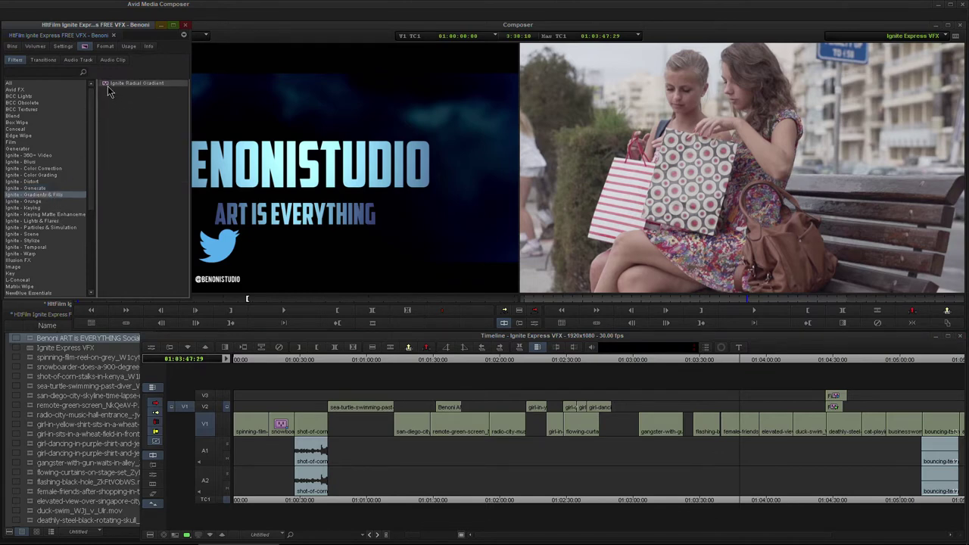
left_click_drag(764, 377, 740, 429)
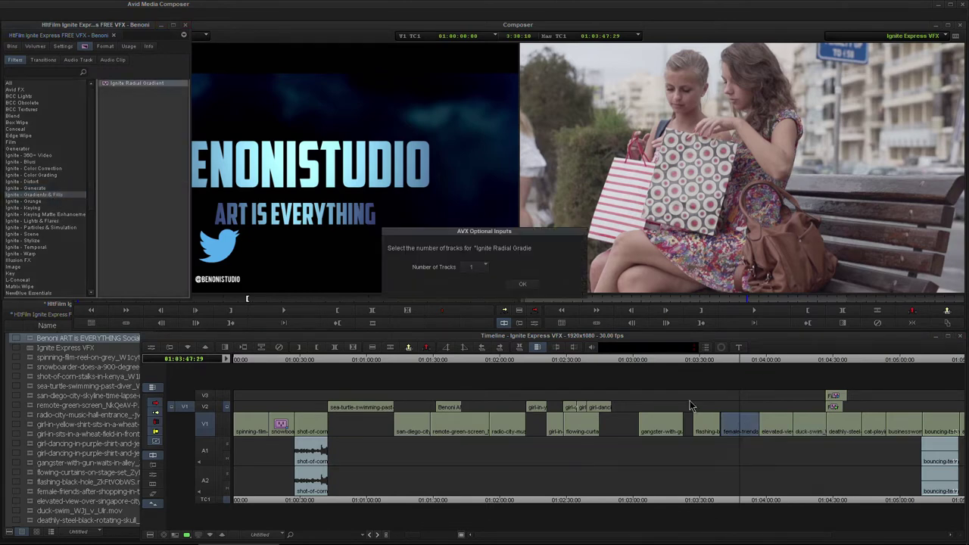
left_click(522, 284)
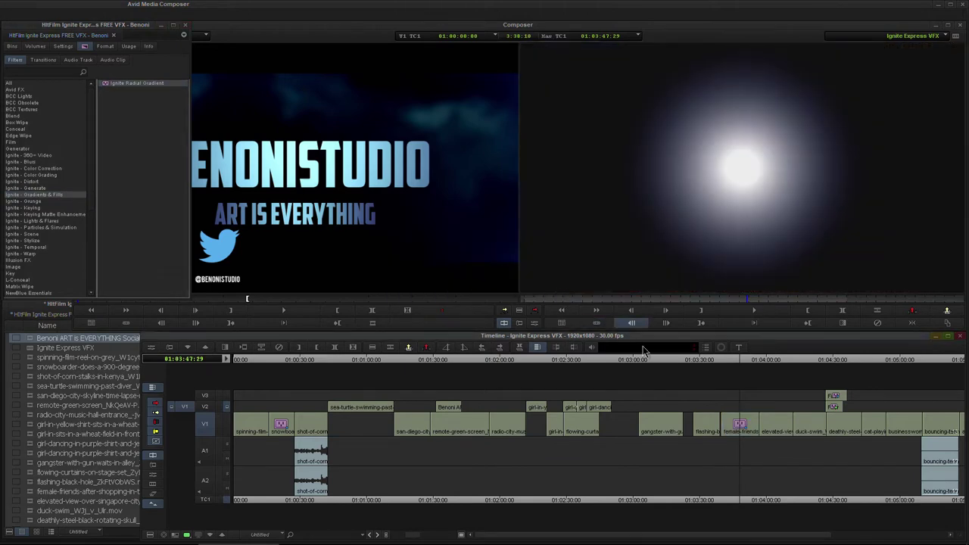
mouse_move(746, 362)
left_mouse_down()
mouse_move(727, 363)
mouse_move(749, 361)
left_mouse_up()
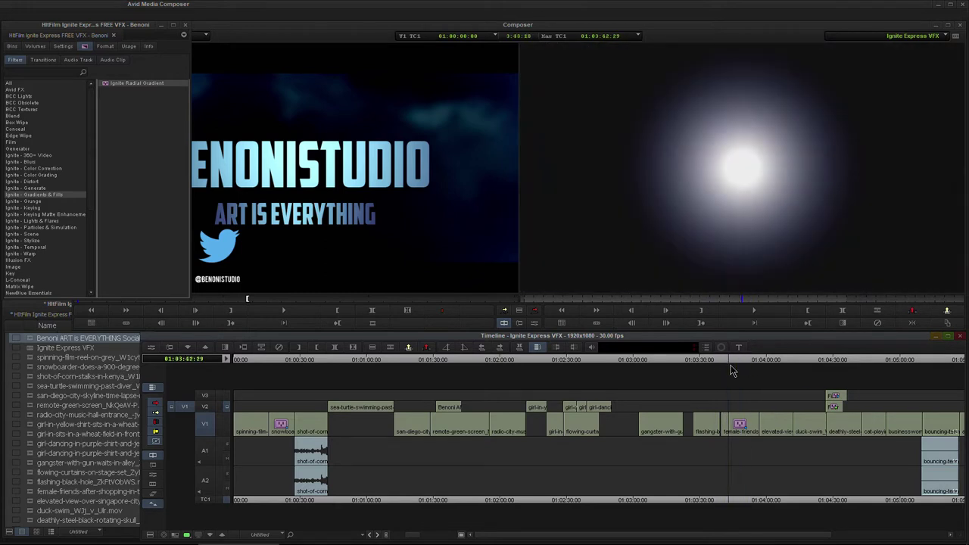
left_click(535, 325)
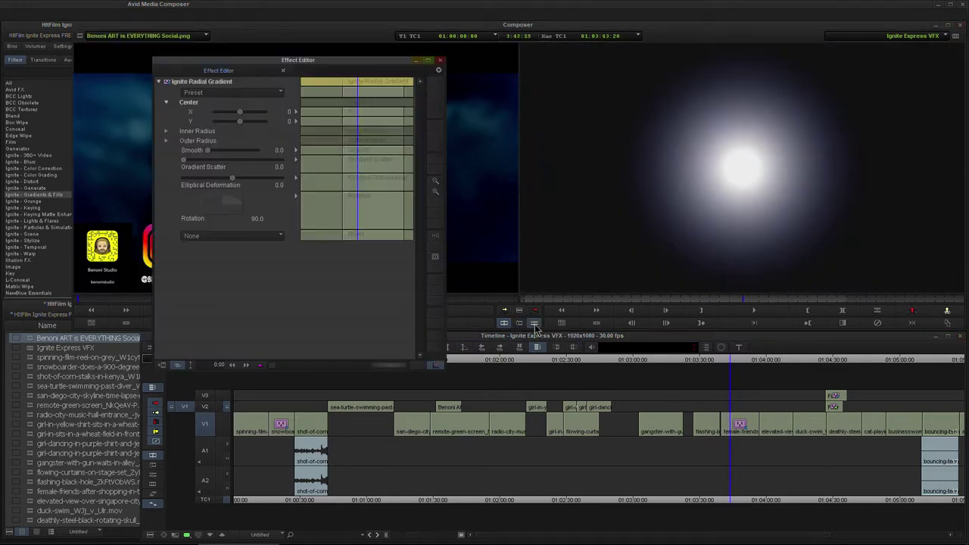
Try the Darkness, JamesBond and OpticalFlare presets of the radial gradient on the female-friends clip
left_click(215, 92)
left_click(216, 122)
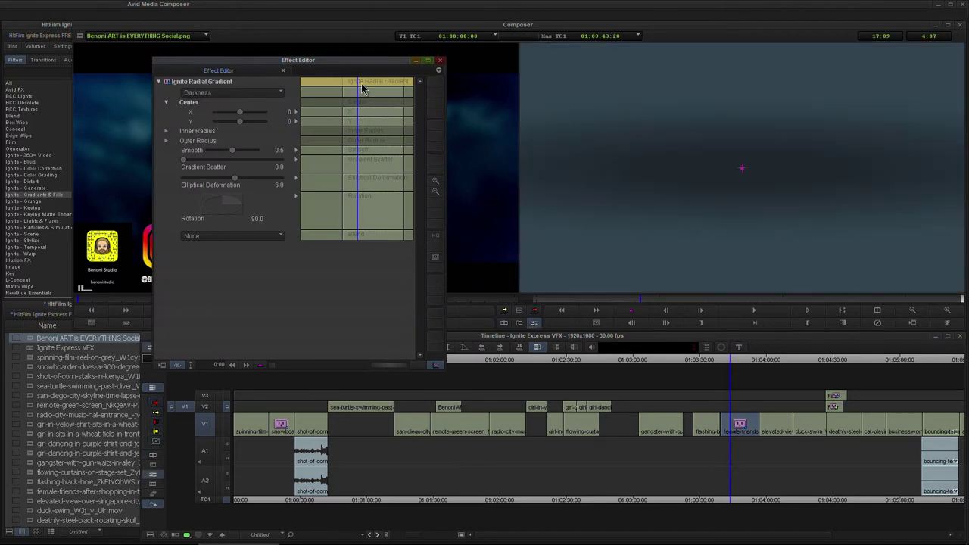
left_click(257, 93)
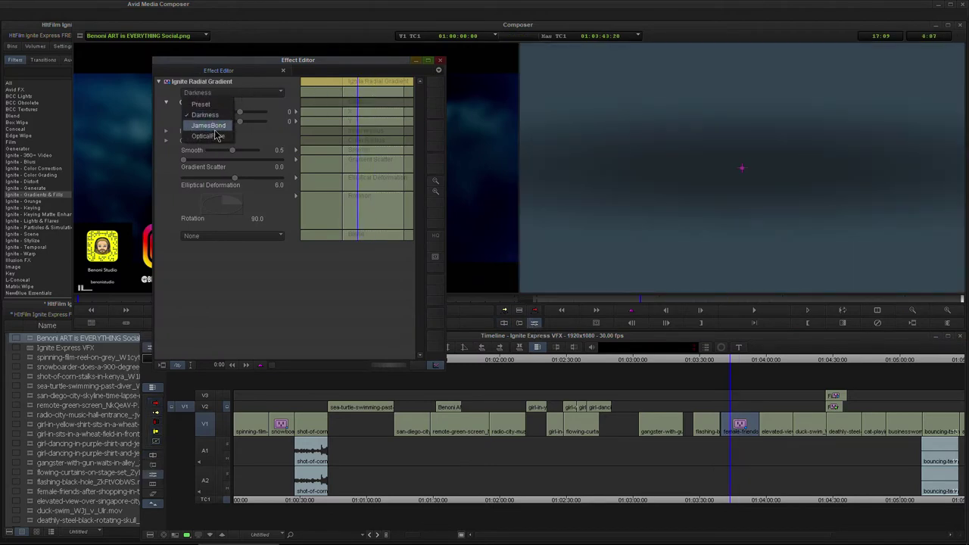
left_click(212, 126)
left_click(249, 93)
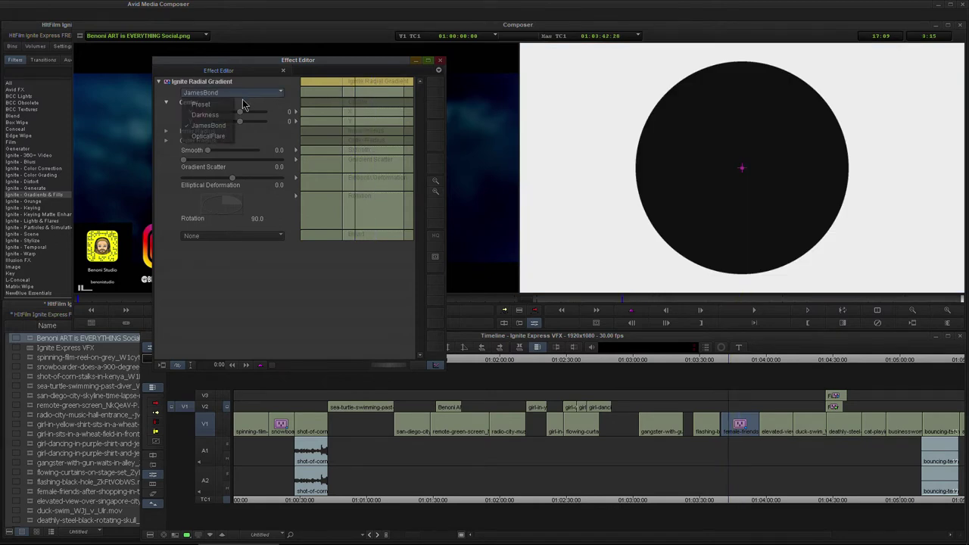
left_click(219, 137)
left_click_drag(351, 83, 359, 125)
Blend the OpticalFlare gradient with the female-friends footage using Exclusion, then Normal
left_click(210, 238)
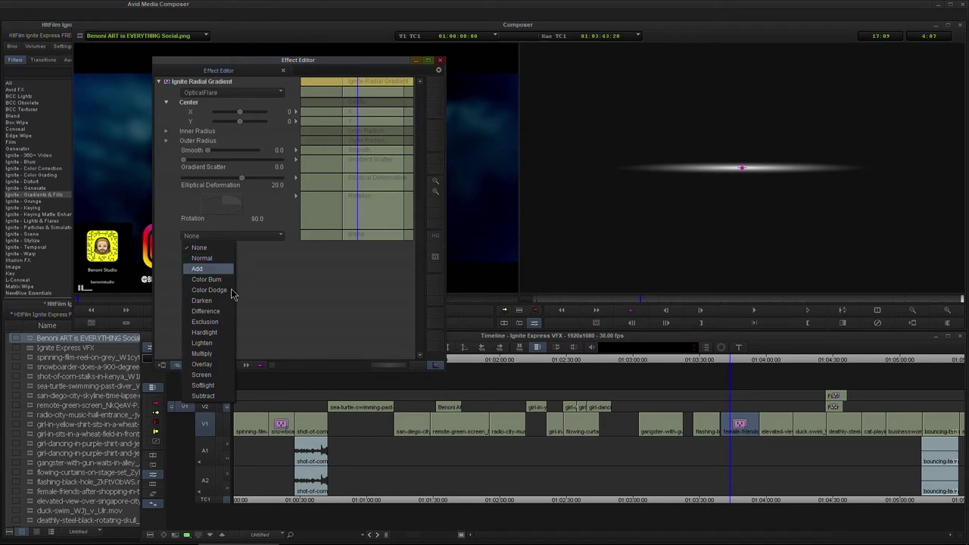
left_click(223, 312)
left_click(234, 235)
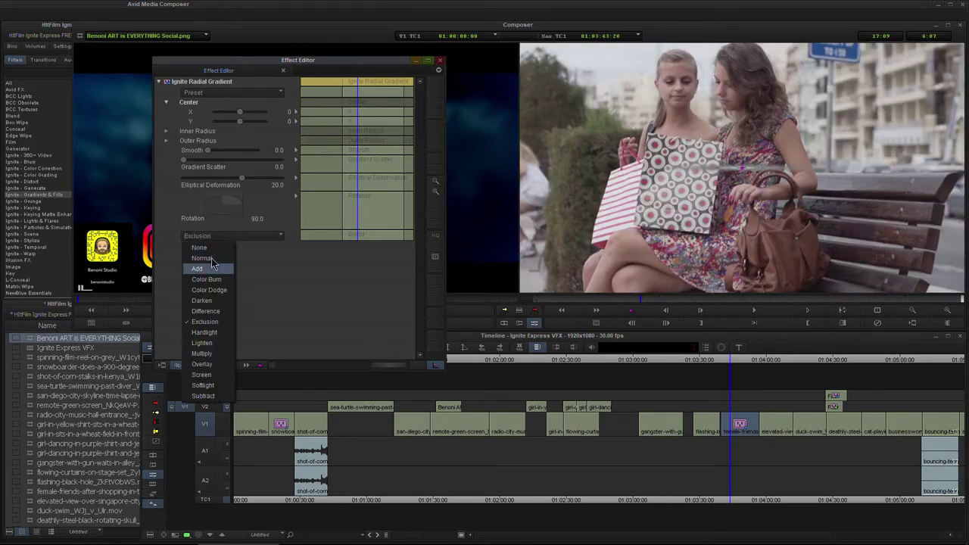
left_click(212, 259)
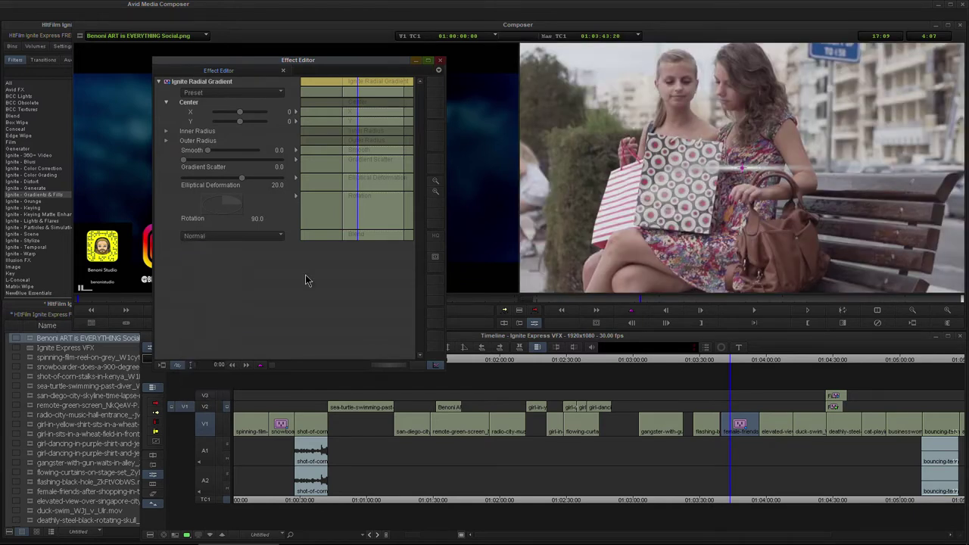
Try the Darkness preset again, then set the radial gradient to the JamesBond preset
left_click(271, 94)
left_click(233, 143)
left_click(235, 94)
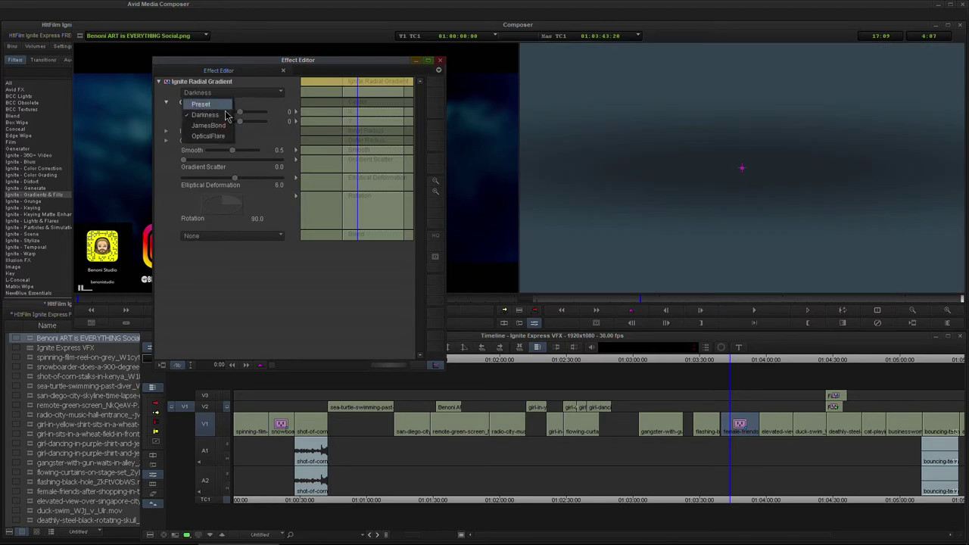
left_click(222, 105)
left_click(234, 94)
left_click(223, 125)
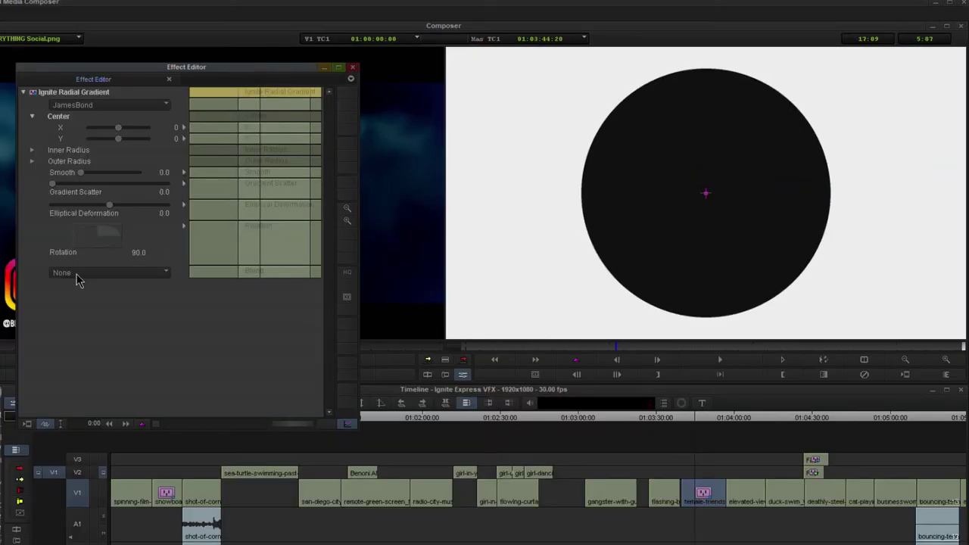
Blend the JamesBond circle with the female-friends footage using Normal, then Add, and scrub through the result
left_click(76, 275)
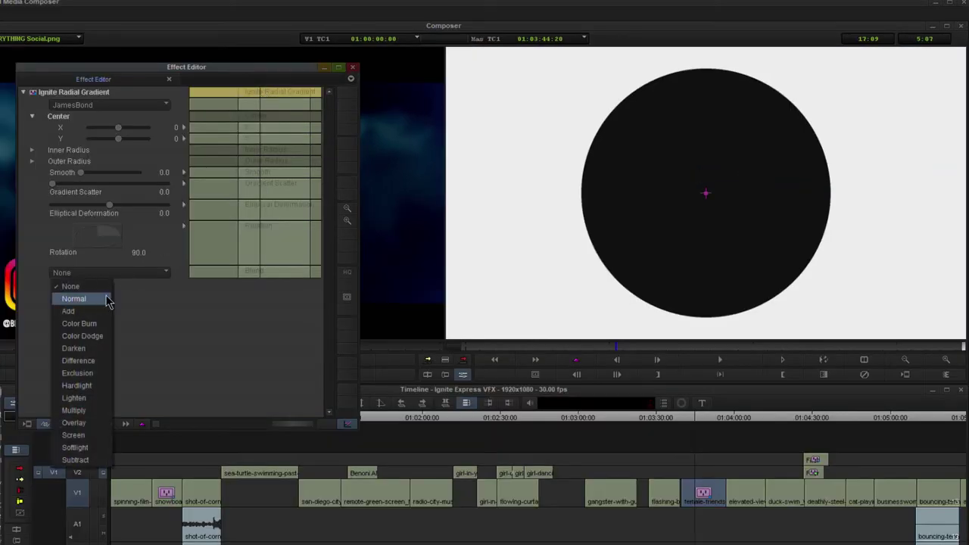
left_click(95, 300)
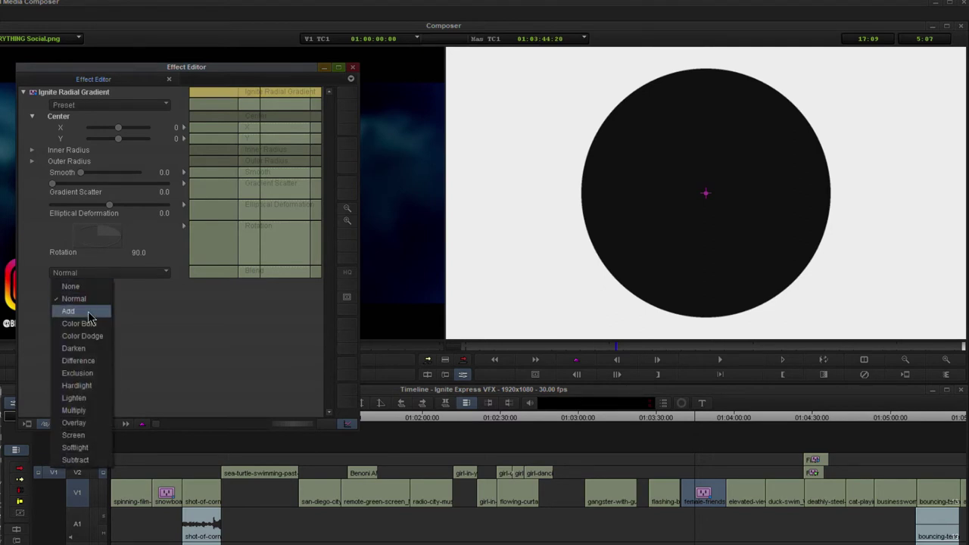
left_click(88, 311)
left_click_drag(261, 90, 259, 95)
Return to the OpticalFlare preset and try the Normal and Darken blend modes on it
left_click(78, 105)
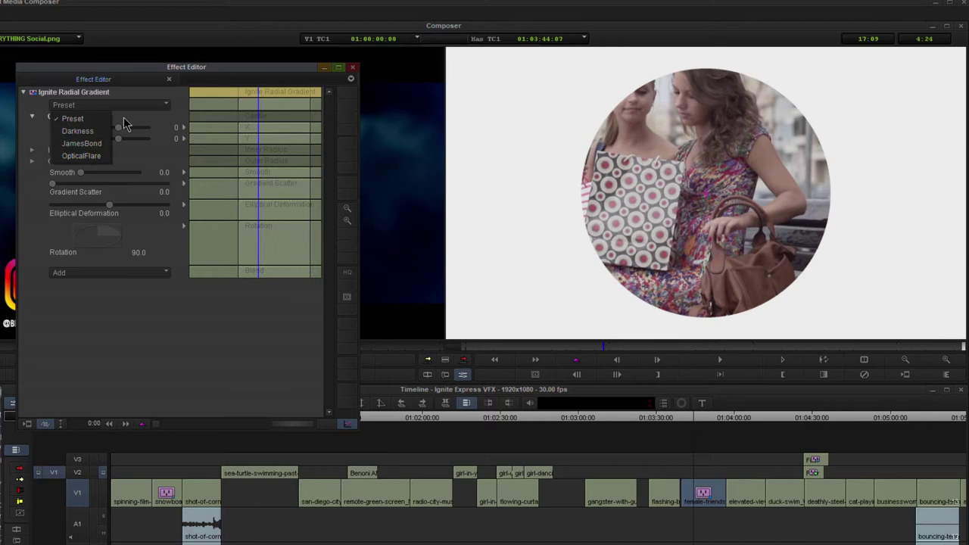
left_click(83, 155)
left_click(83, 273)
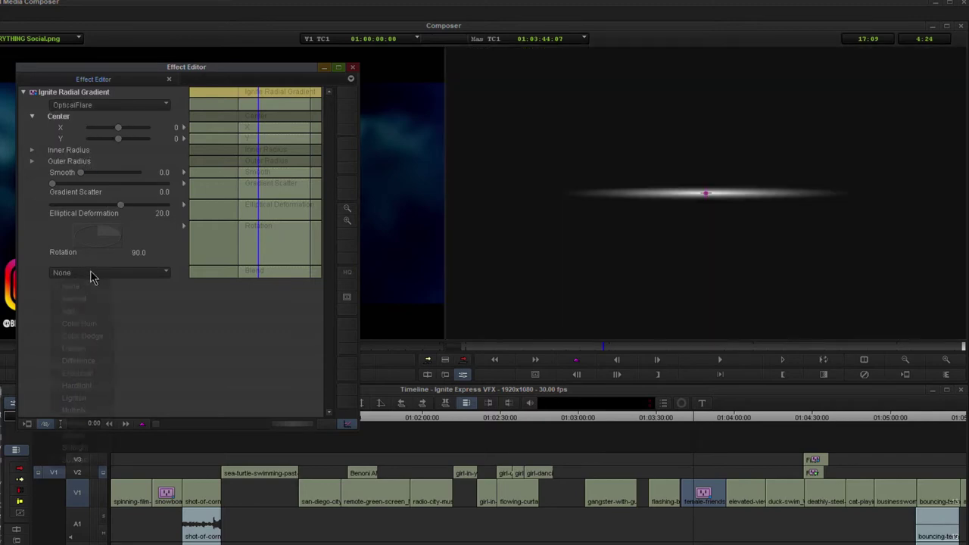
left_click(95, 303)
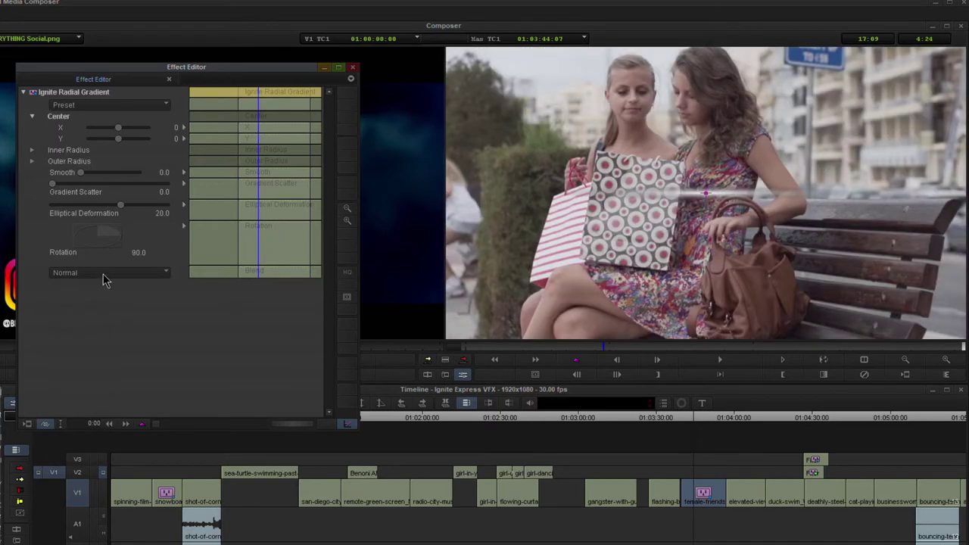
left_click(103, 274)
left_click(95, 345)
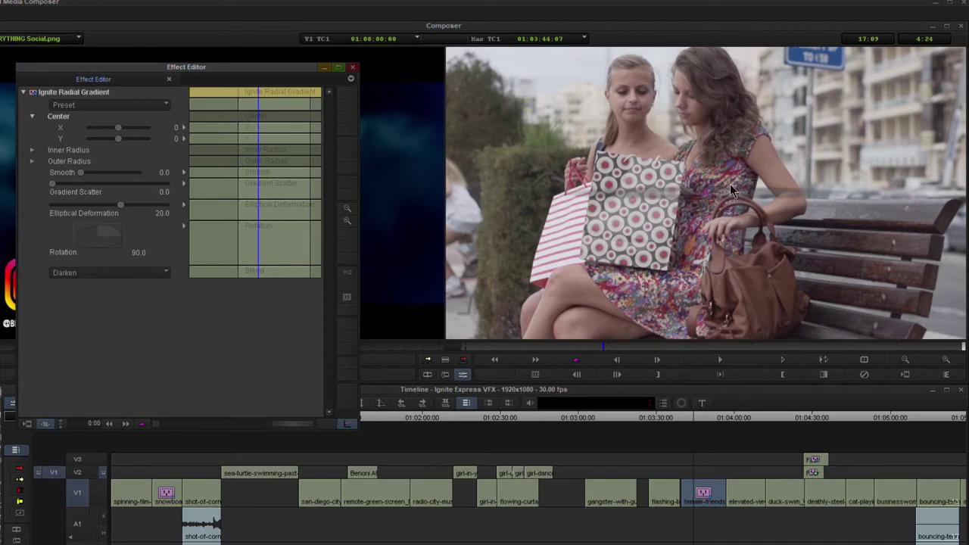
Set the female-friends gradient to the Darkness preset with Color Burn blending, preview it and close the effect settings
left_click(102, 106)
left_click(90, 133)
left_click(97, 273)
left_click(99, 326)
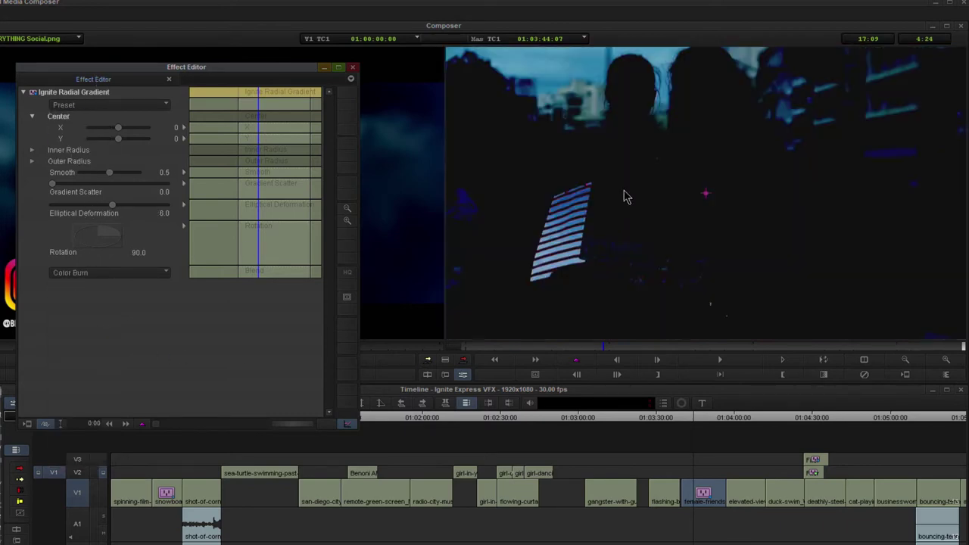
mouse_move(267, 93)
left_mouse_down()
mouse_move(250, 92)
mouse_move(282, 96)
left_mouse_up()
left_click(353, 67)
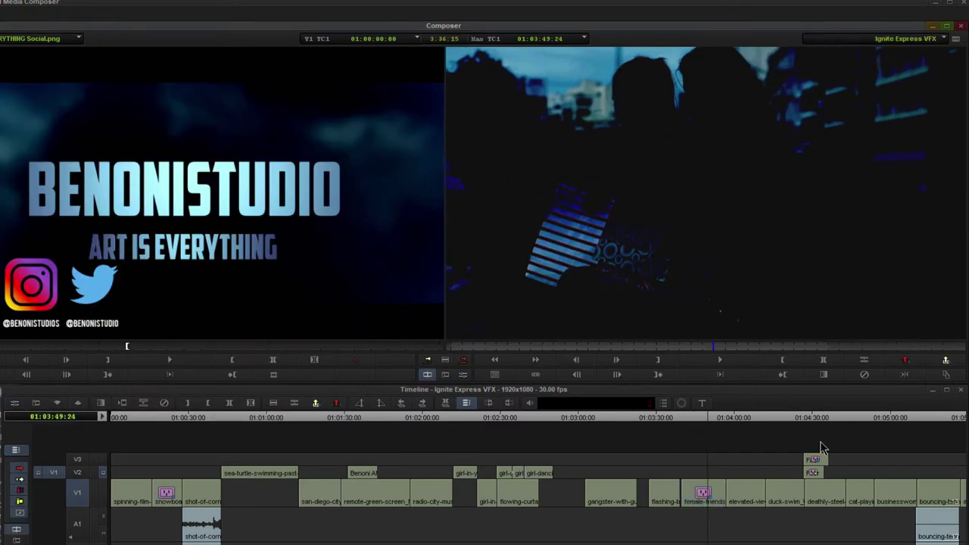
Apply the Ignite Radial Gradient effect to the sea-turtle clip on V2 with one track and open its settings to preview it
left_click_drag(742, 424, 891, 430)
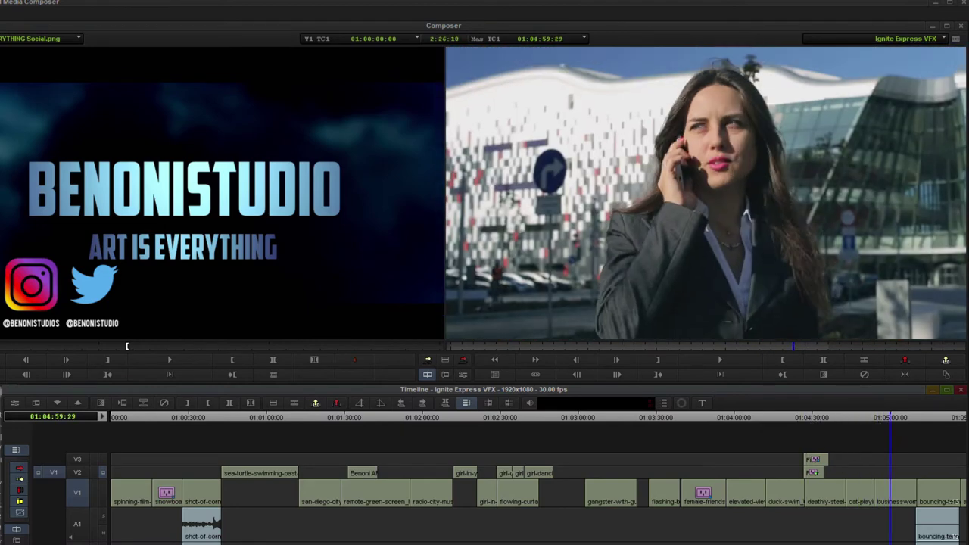
key("ctrl+[")
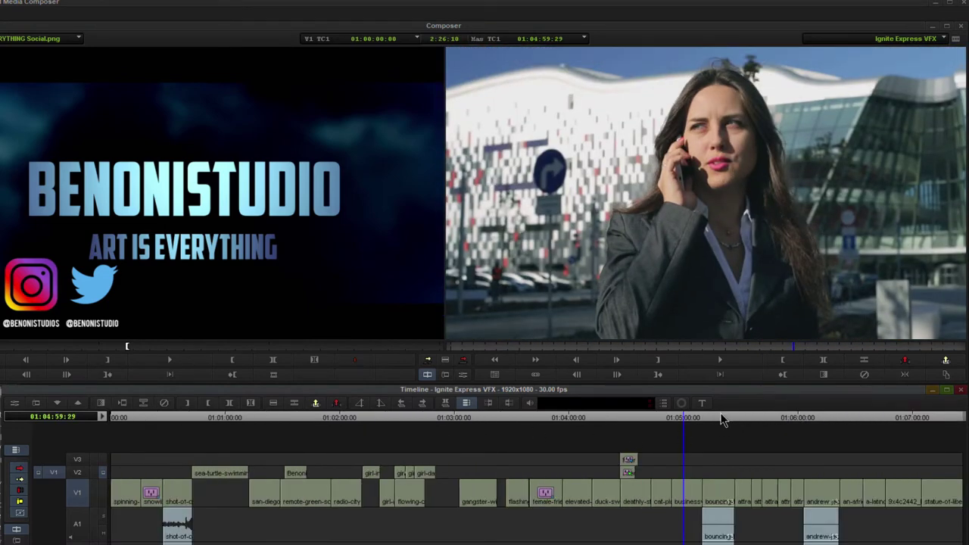
left_click_drag(721, 421, 216, 443)
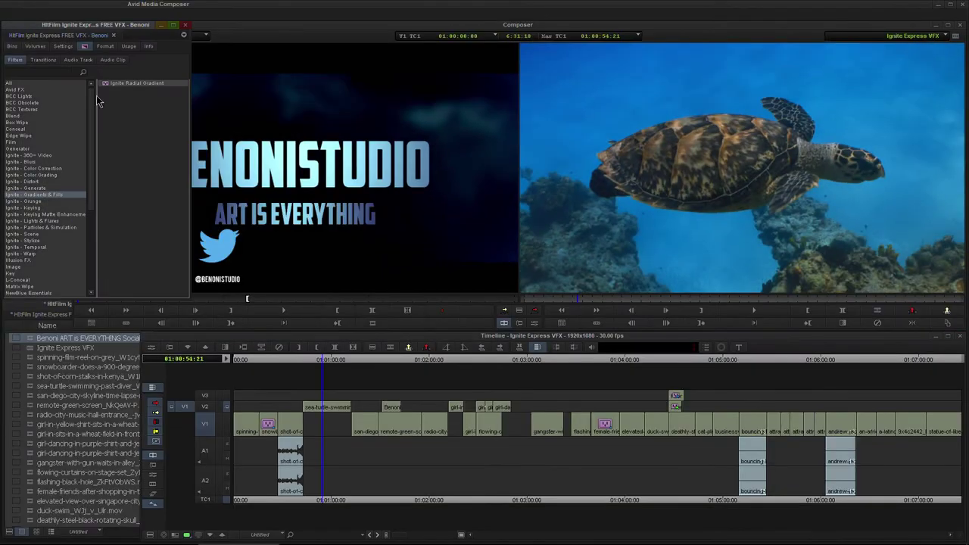
left_click_drag(425, 321, 326, 404)
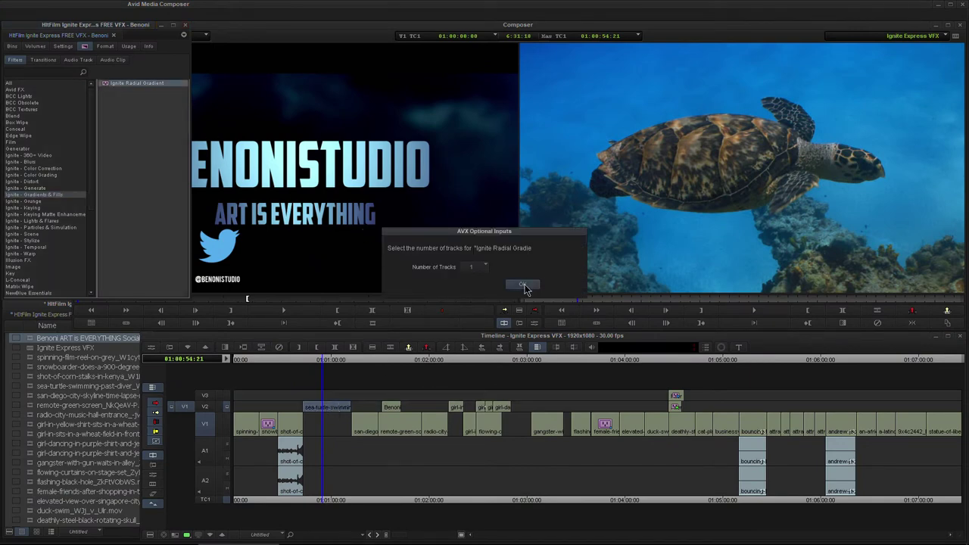
left_click(523, 286)
left_click(534, 323)
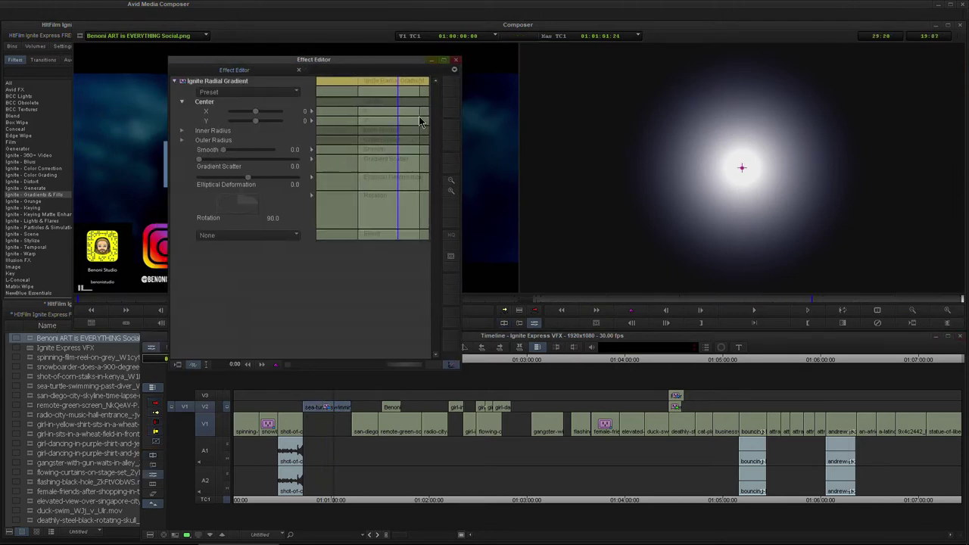
left_click_drag(386, 85, 368, 85)
Give the sea-turtle gradient the JamesBond preset, try Normal and Add blending, settle on Screen and preview the masked footage
left_click(246, 92)
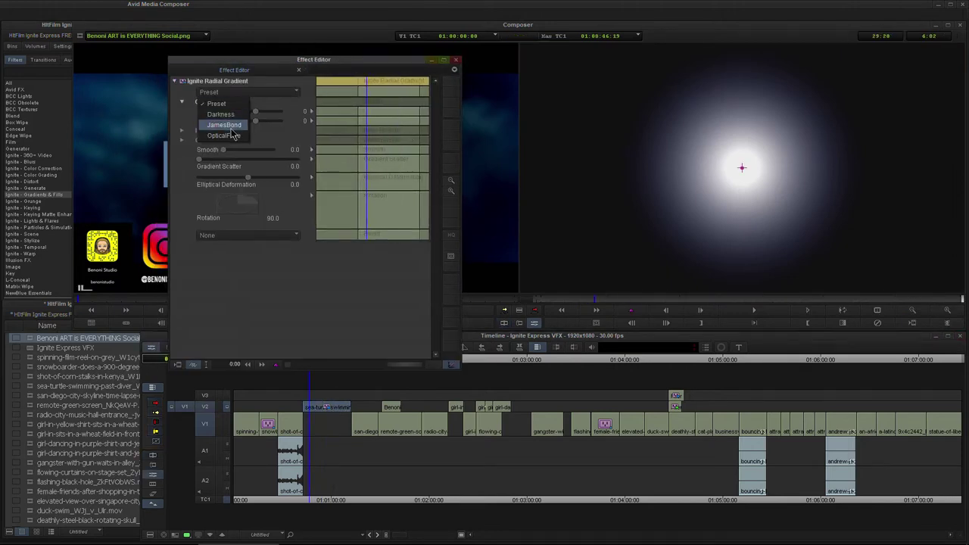
left_click(232, 133)
left_click(216, 237)
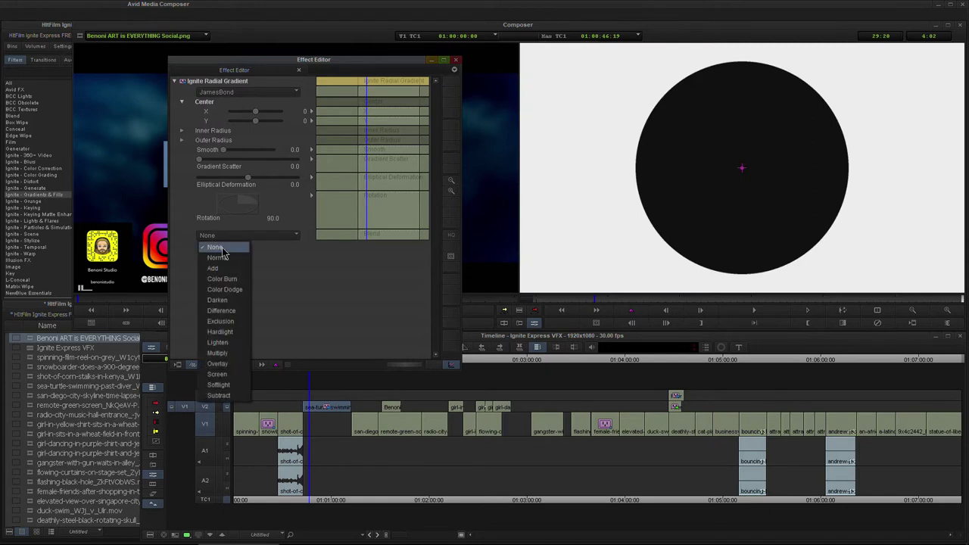
left_click(217, 258)
left_click(229, 237)
left_click(230, 270)
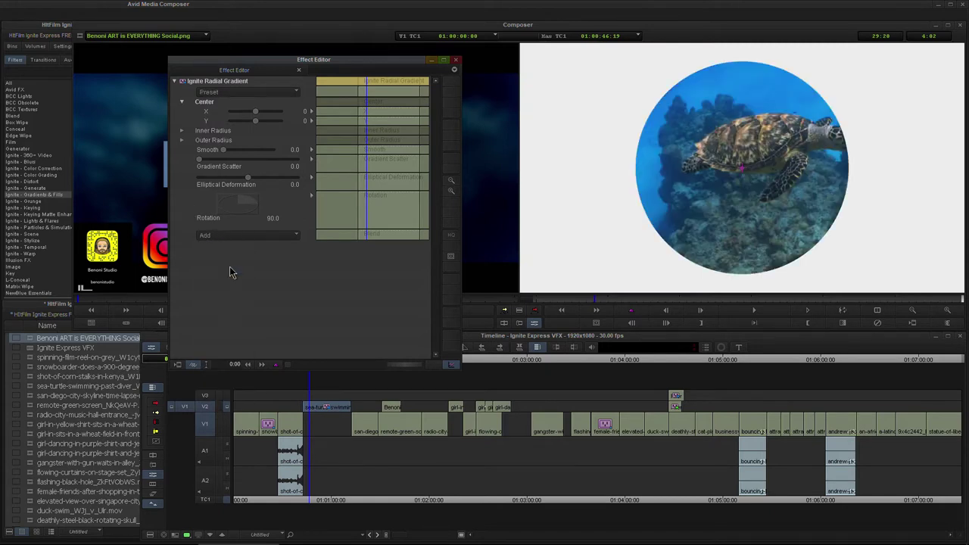
left_click(235, 237)
left_click(218, 374)
left_click_drag(362, 85, 339, 94)
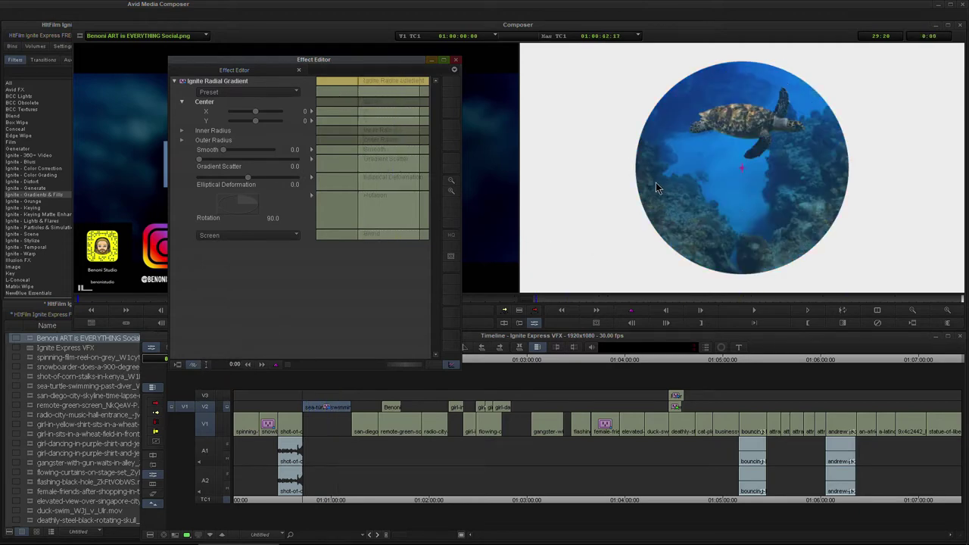
Move the sea-turtle gradient's center to X -346, Y 48 at the clip's start and scrub to the midpoint
left_click(742, 168)
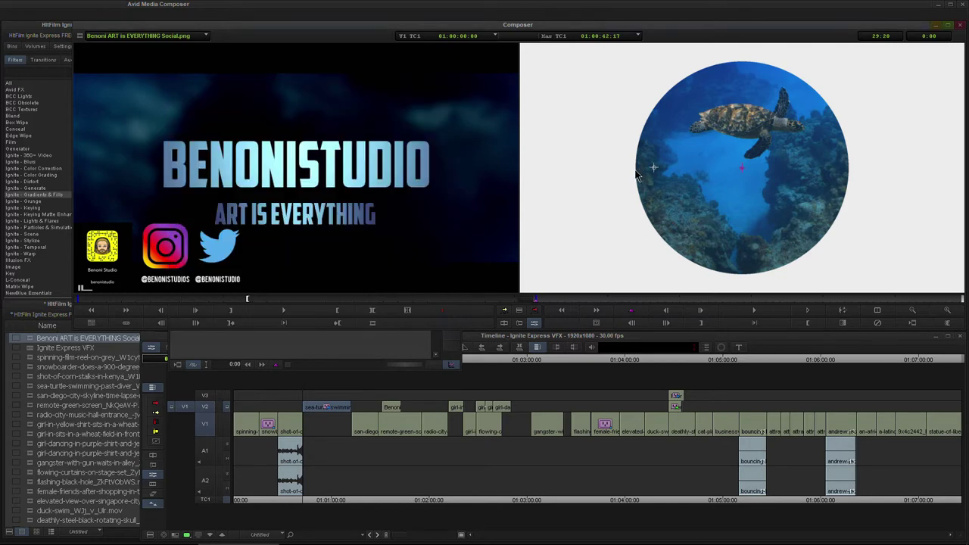
left_click(587, 184)
left_click(336, 353)
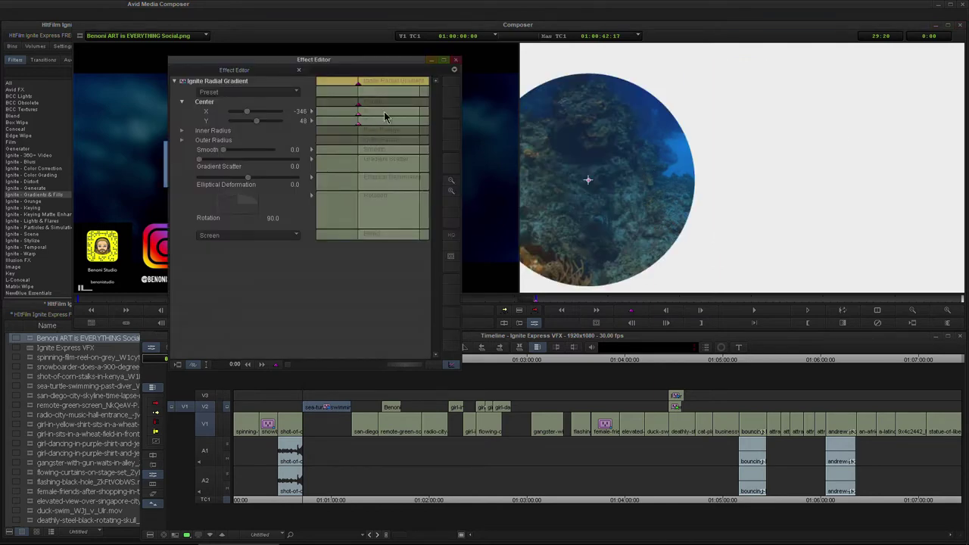
left_click_drag(364, 83, 330, 85)
left_click_drag(369, 83, 387, 87)
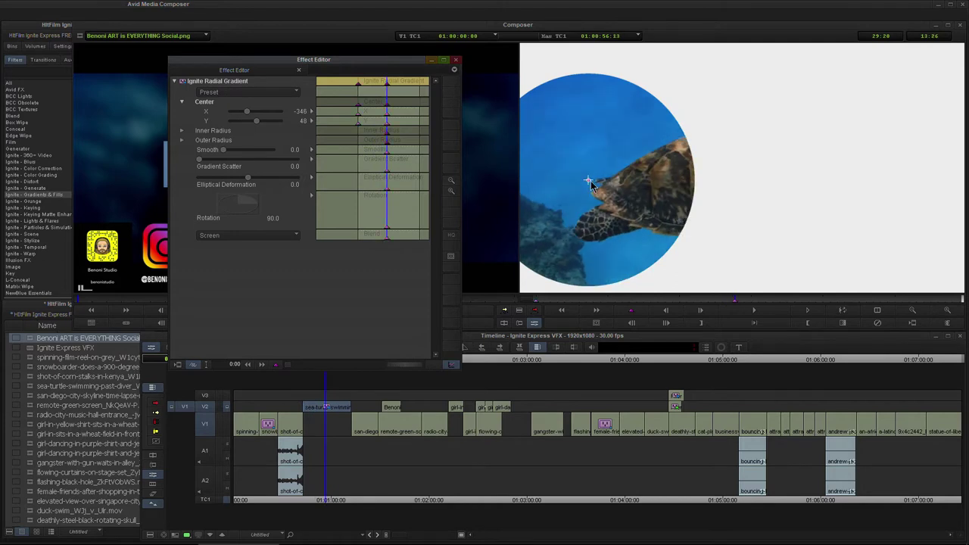
Reposition the gradient's center at the clip's midpoint to X -19, Y -54 and scrub to its end
left_click(589, 181)
left_click_drag(709, 147, 733, 154)
left_click(363, 338)
left_click_drag(396, 88, 437, 90)
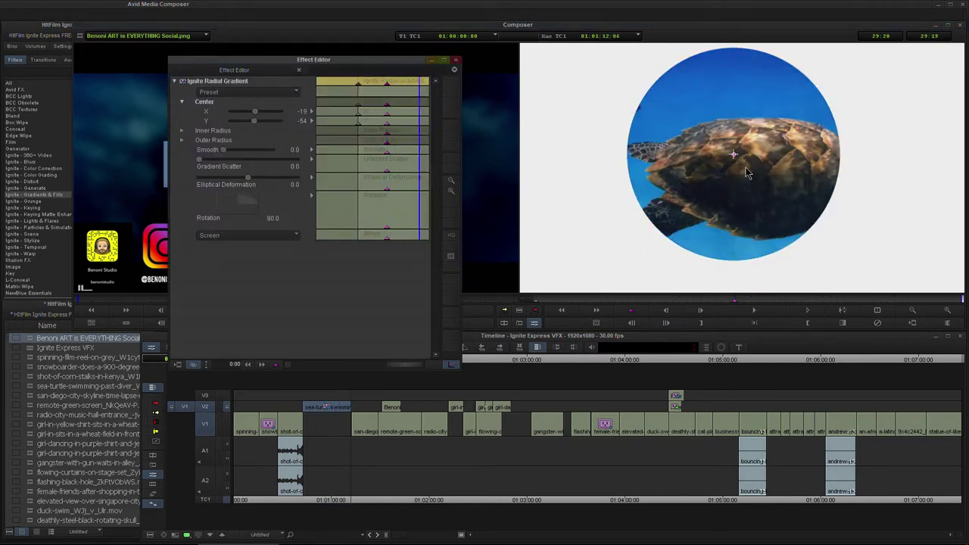
Shift the gradient's center to X 217 at the clip's end so the circle follows the turtle, and preview the animation
left_click_drag(733, 157, 838, 162)
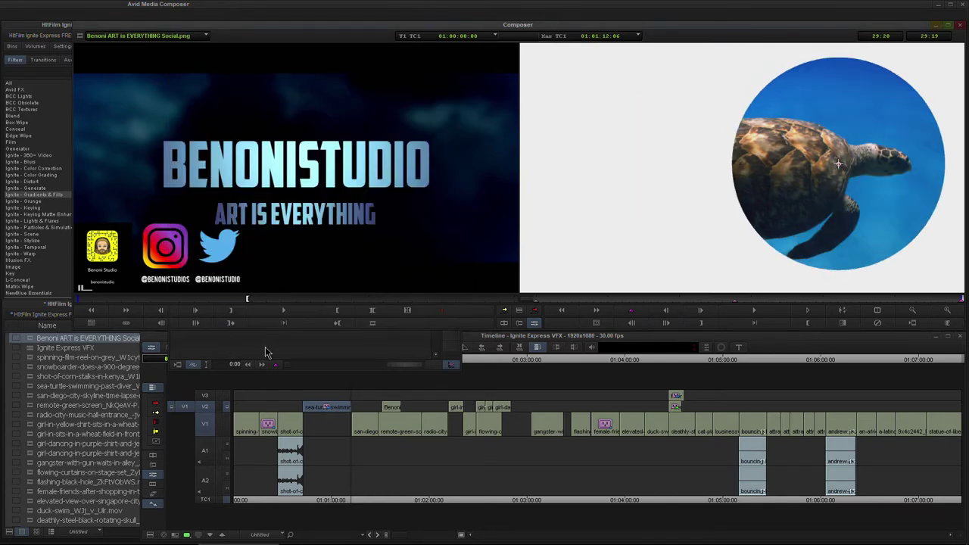
left_click(265, 352)
mouse_move(401, 87)
left_mouse_down()
mouse_move(346, 91)
mouse_move(419, 89)
left_mouse_up()
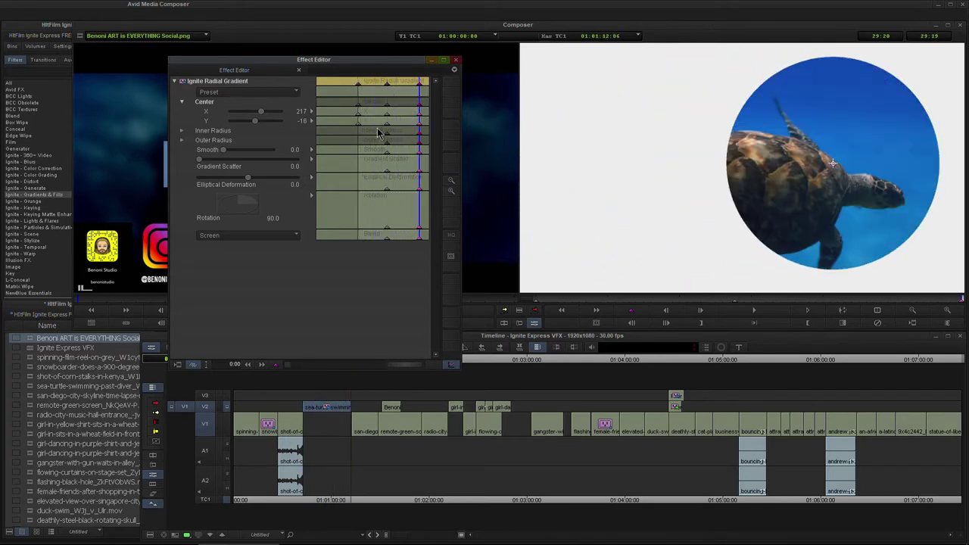
Set the gradient's Smooth to 0.5 and Gradient Scatter to 18.4, and remove the effect from the sea-turtle clip
left_click_drag(201, 161, 247, 151)
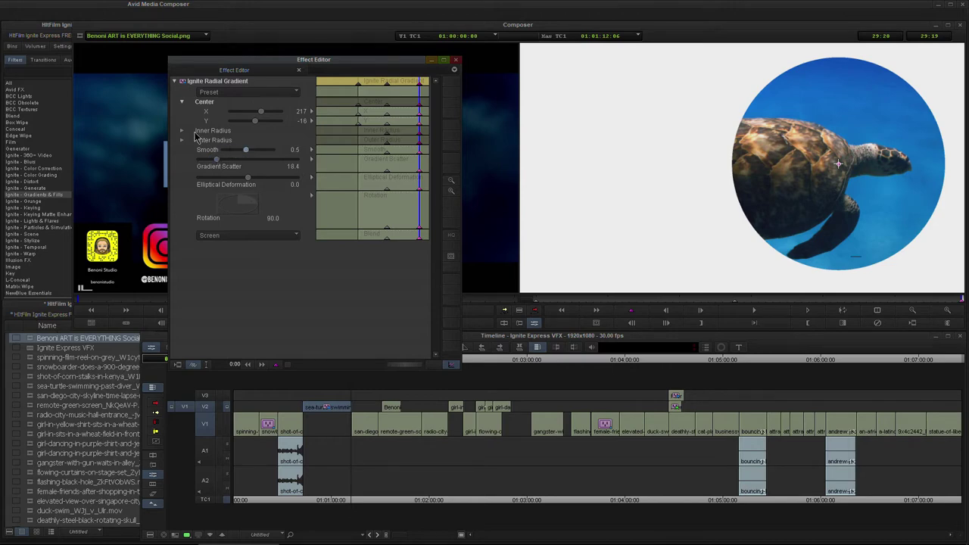
key("y")
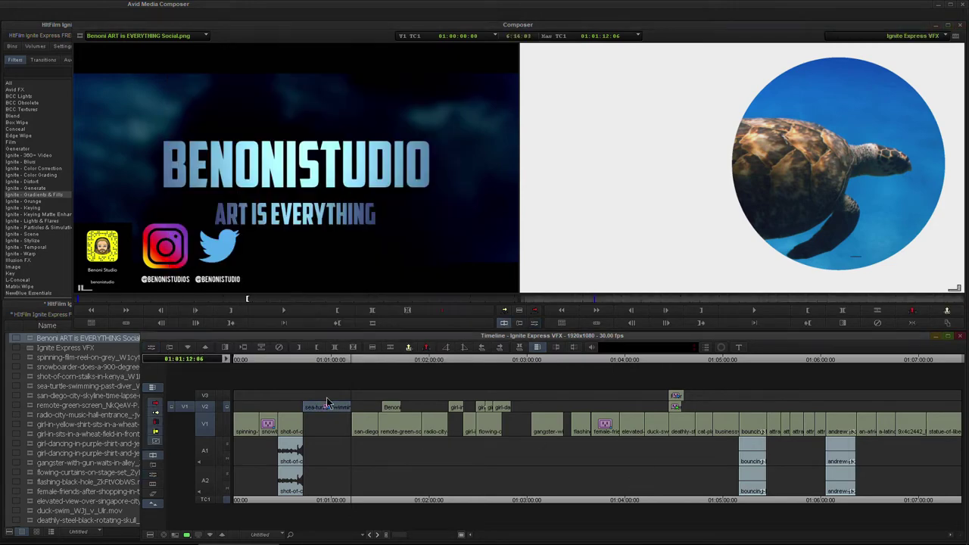
left_click(278, 347)
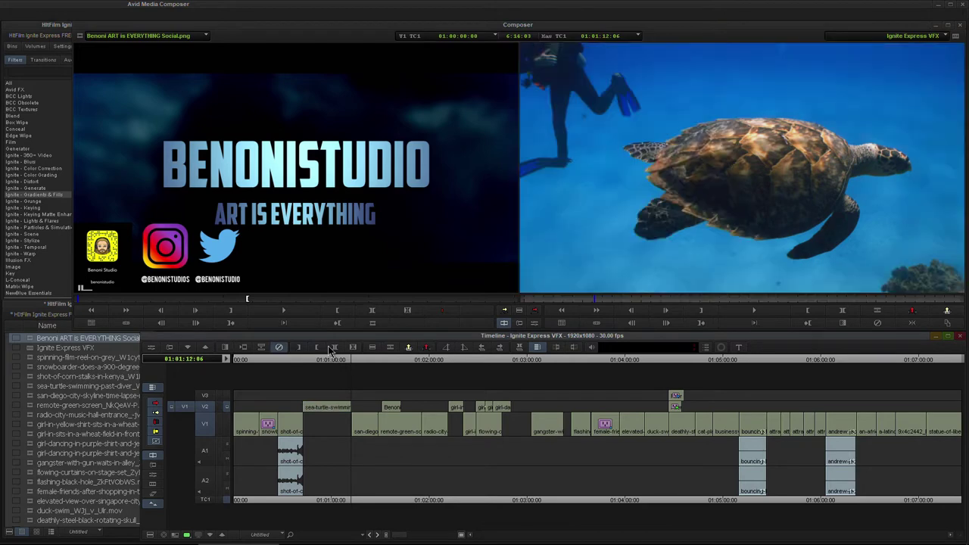
Apply the Ignite Grain effect from the Ignite - Grunge category to the sea-turtle clip with one track and view it
left_click(50, 195)
left_click(37, 203)
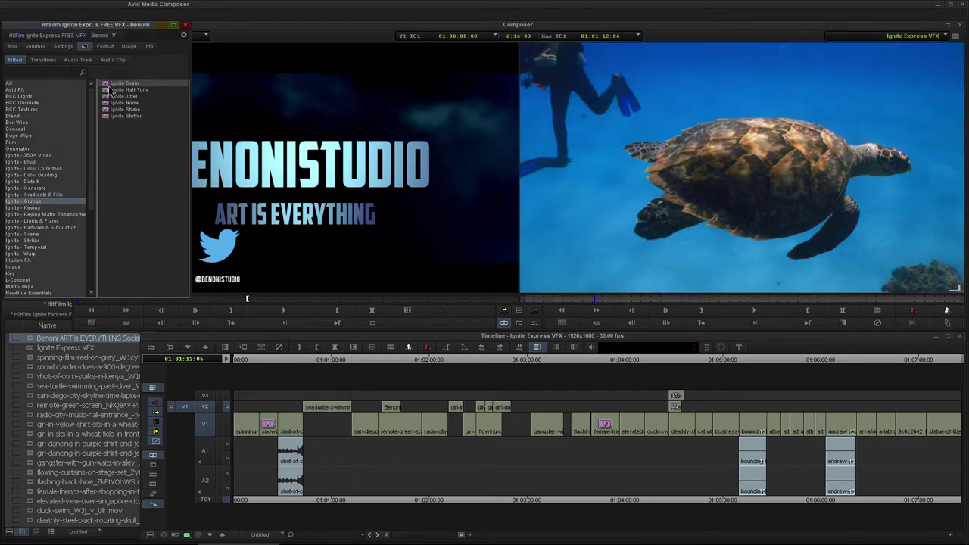
left_click_drag(423, 227, 327, 405)
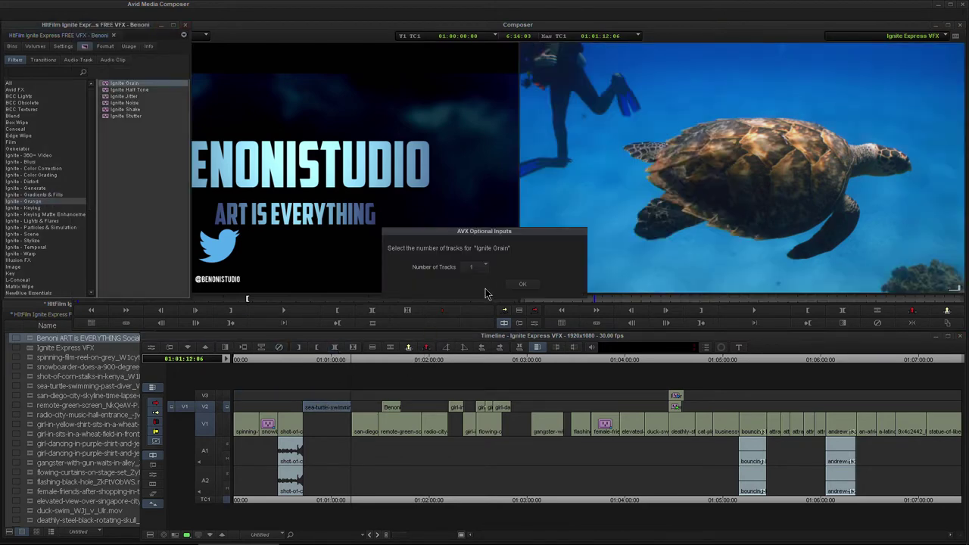
left_click(509, 285)
left_click(326, 361)
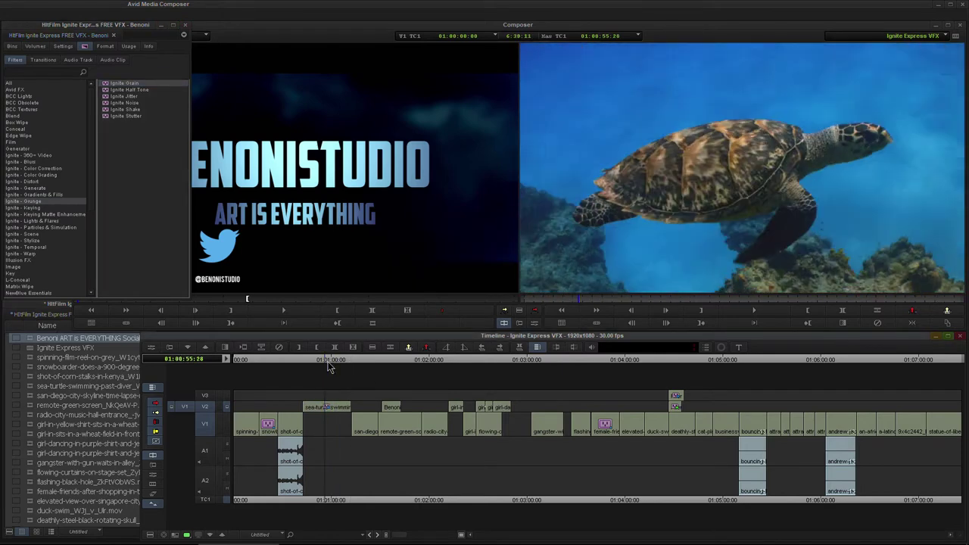
Apply Ignite Grain to the gangster clip on V1 with one track and preview it full screen
left_click_drag(364, 359, 535, 361)
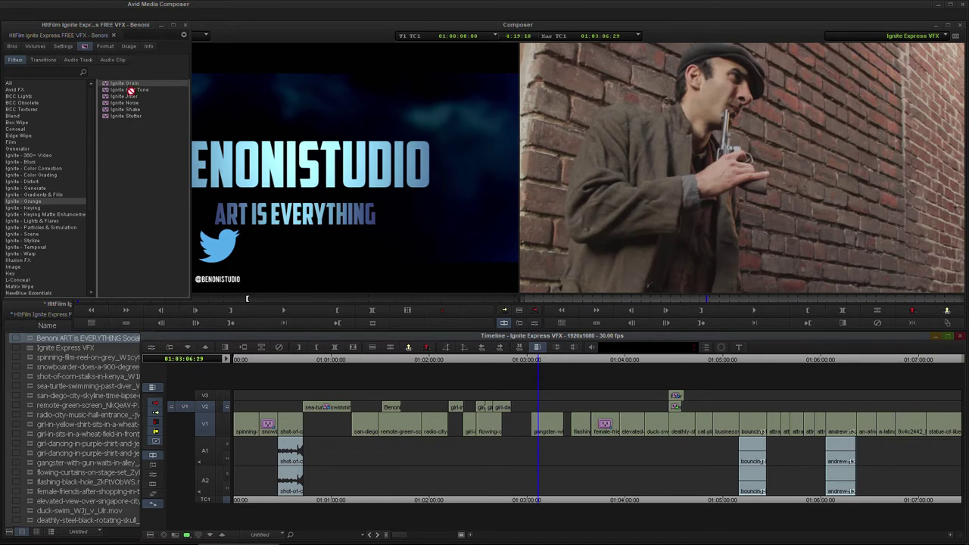
left_click_drag(131, 90, 546, 425)
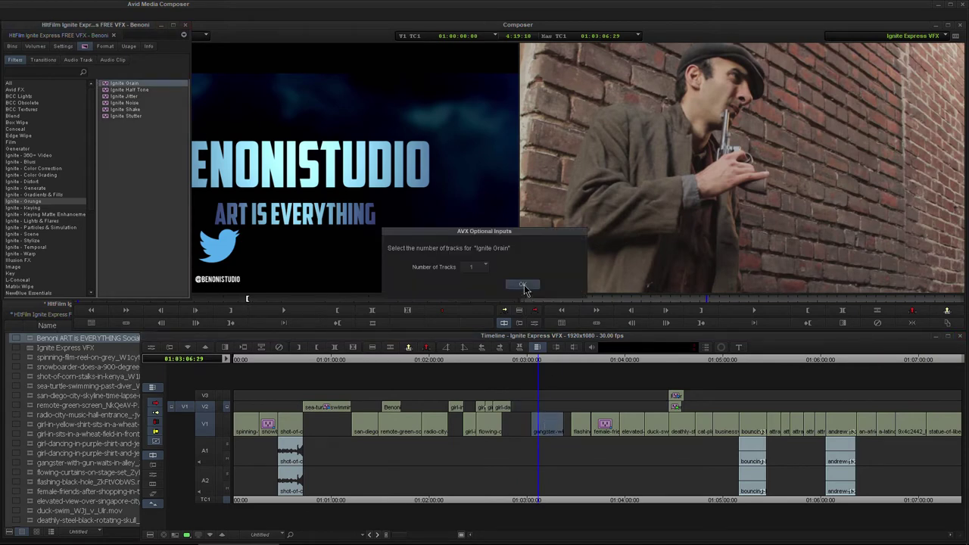
left_click(524, 286)
left_click(556, 430)
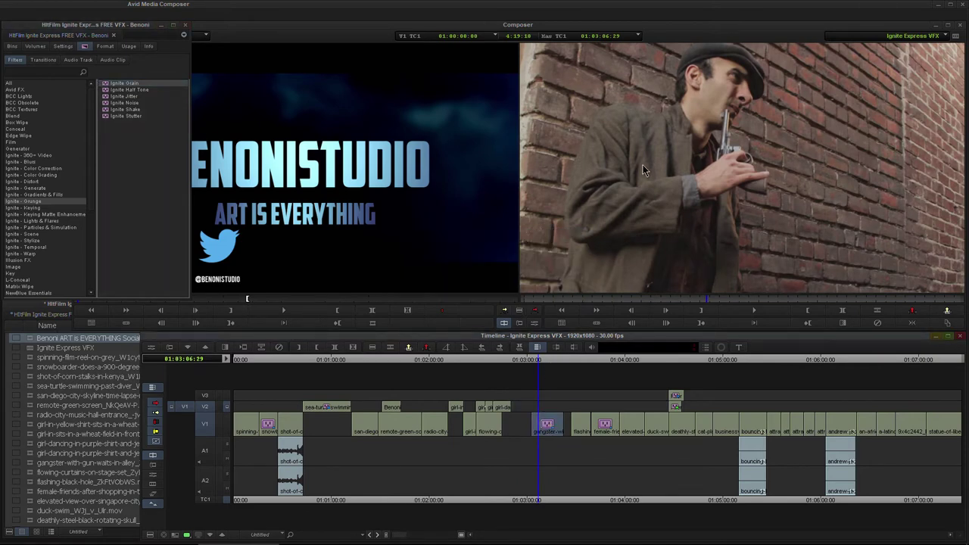
key("ctrl+F11")
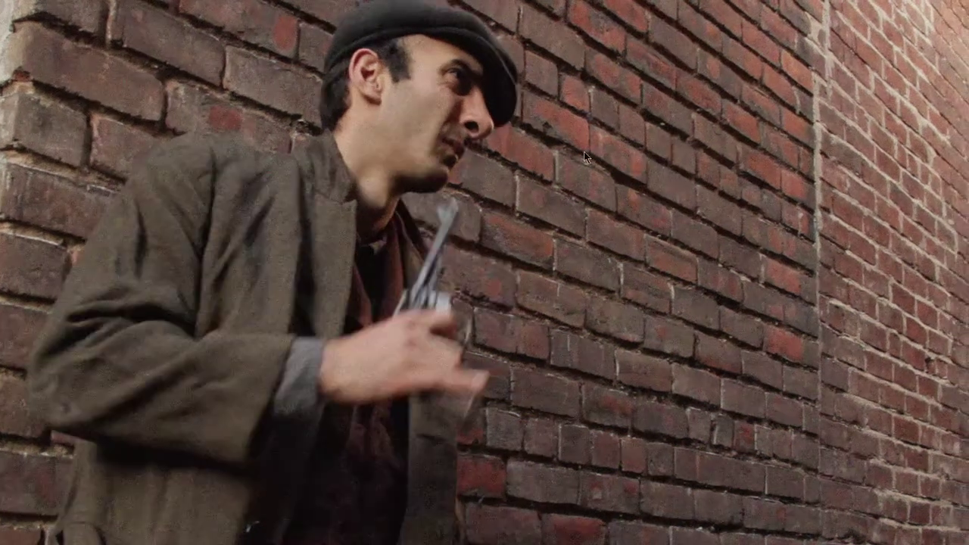
key("ctrl+shift+f")
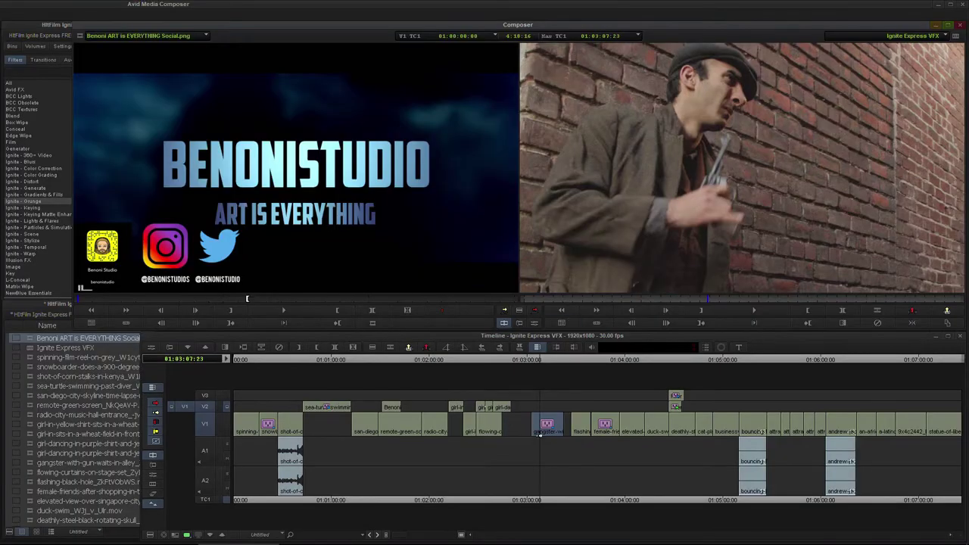
Set the gangster clip's grain to Monochrome with Seed 2340, Amount 191.5 and Size 0.6, checking it on other frames
left_click(533, 324)
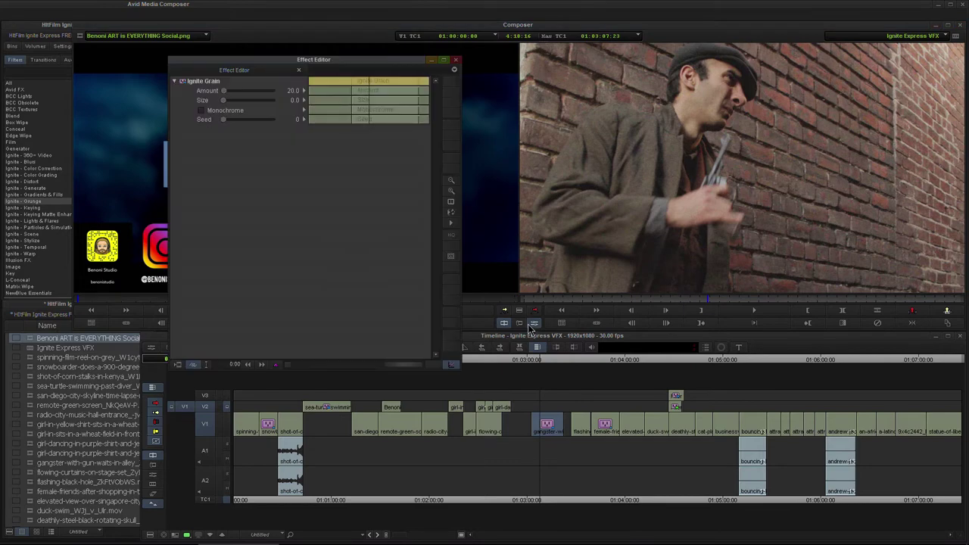
left_click(201, 111)
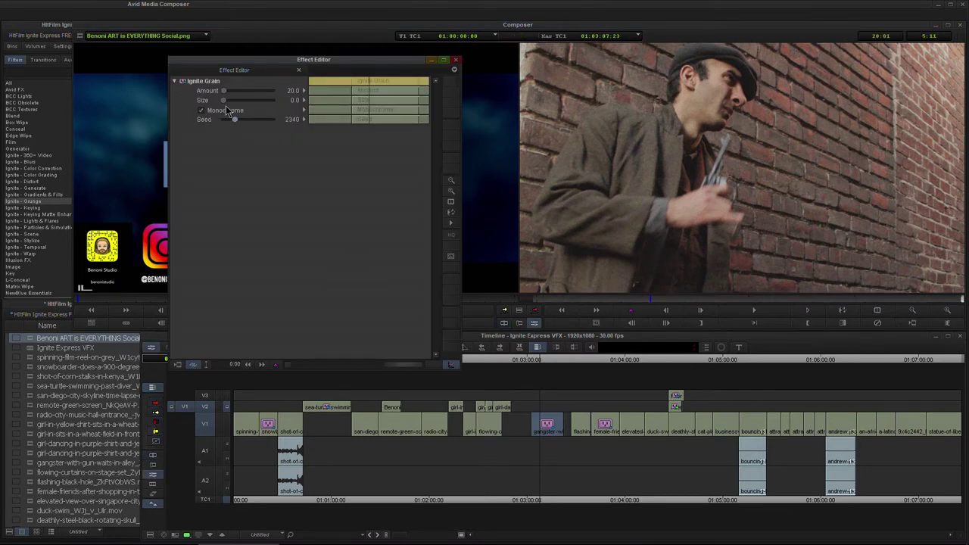
left_click_drag(225, 90, 233, 93)
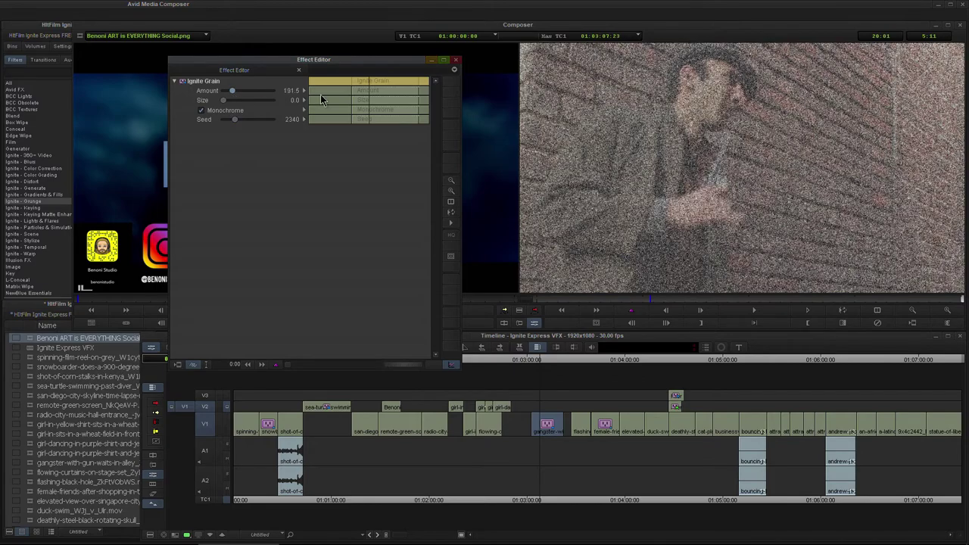
left_click(358, 86)
mouse_move(371, 89)
left_mouse_down()
mouse_move(378, 83)
mouse_move(369, 86)
left_mouse_up()
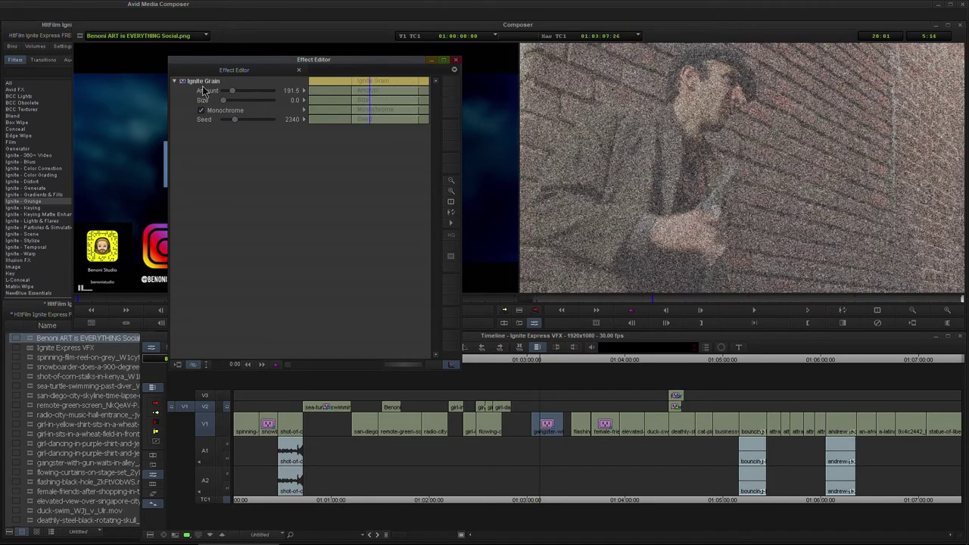
mouse_move(223, 101)
left_mouse_down()
mouse_move(234, 102)
mouse_move(227, 107)
left_mouse_up()
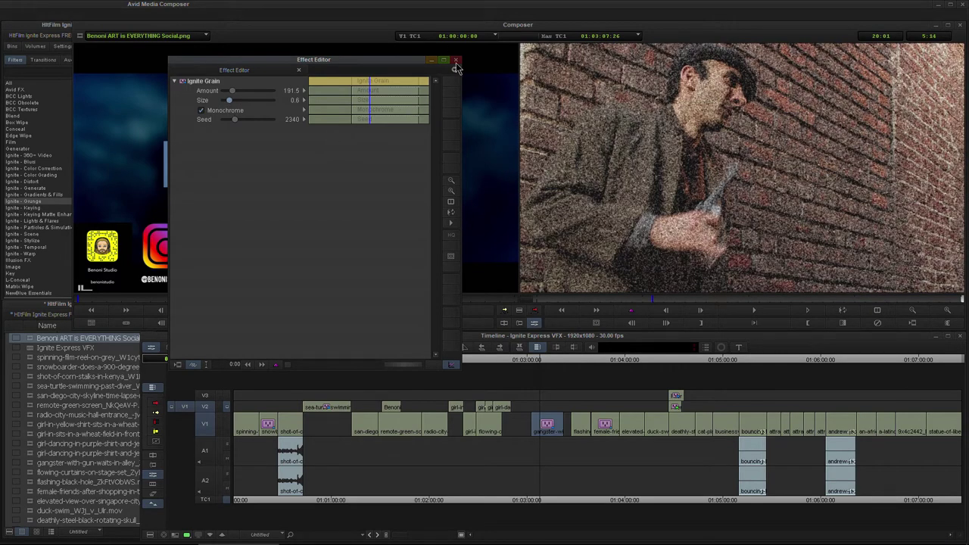
Scrub through the grainy gangster footage and remove the Ignite Grain effect from that clip
left_click(541, 359)
left_click_drag(541, 358, 545, 360)
left_click(539, 426)
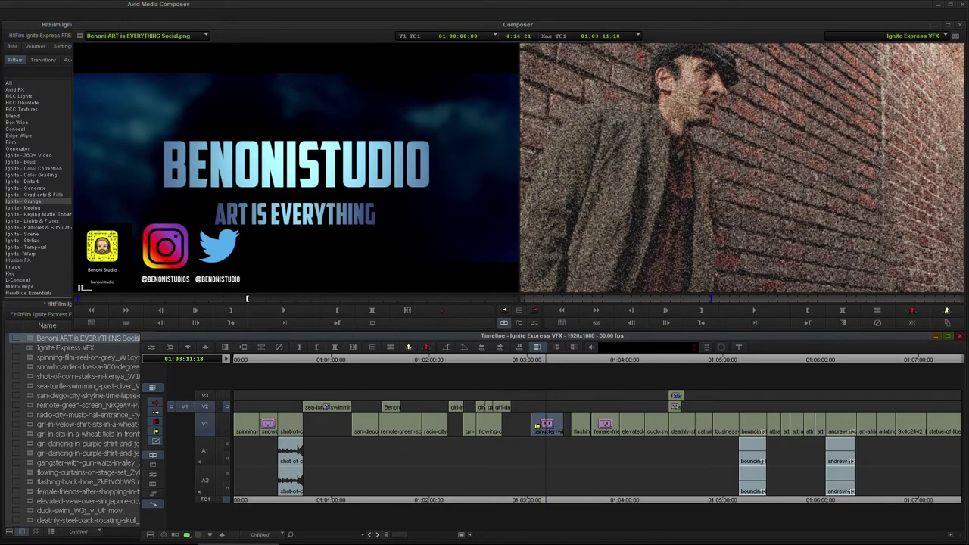
left_click(279, 348)
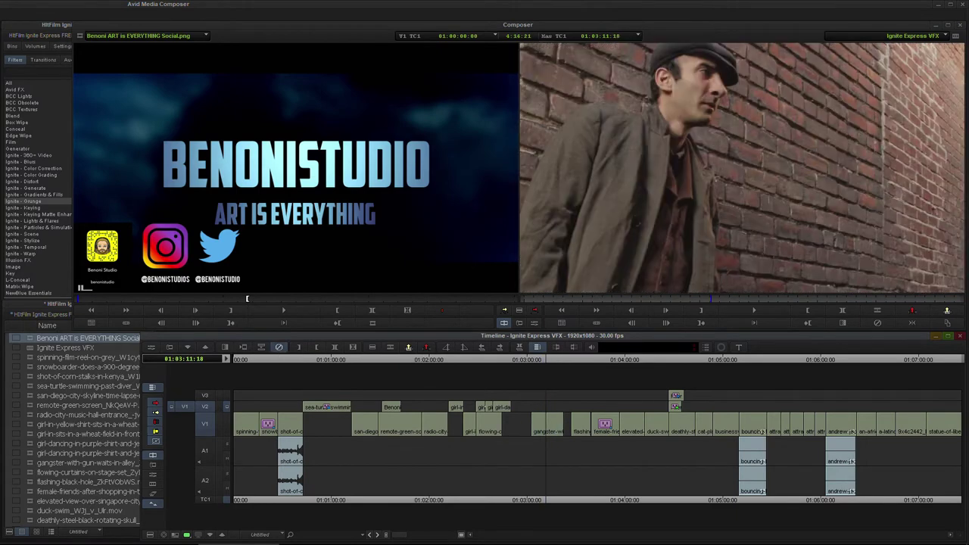
Apply the Ignite Half Tone effect to the San Diego skyline clip on V1 with one track
left_click(50, 206)
left_click(106, 91)
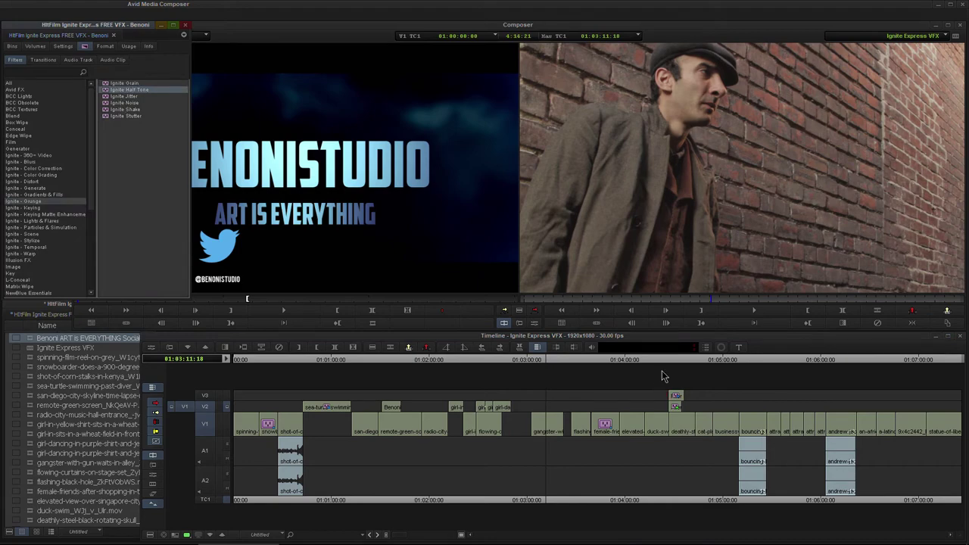
left_click_drag(668, 362, 591, 362)
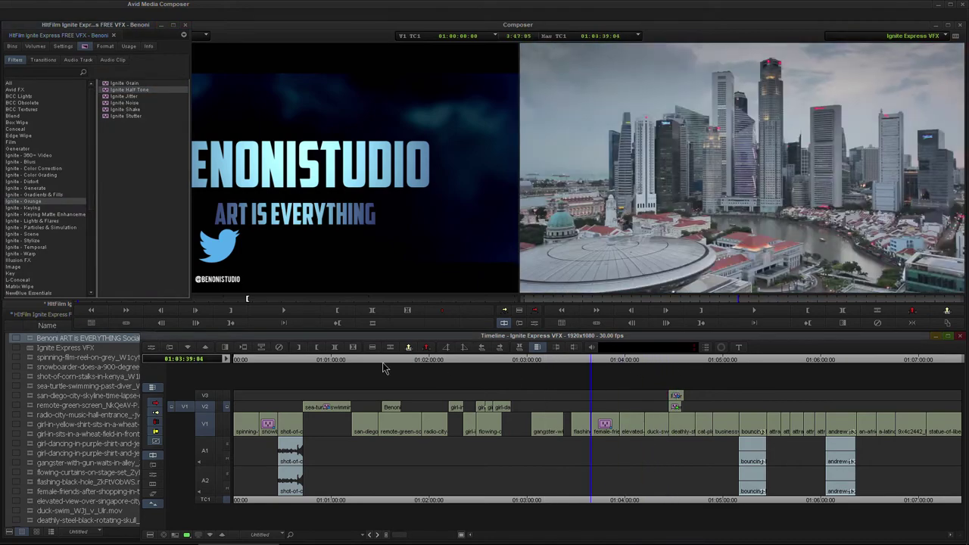
left_click_drag(384, 368, 354, 363)
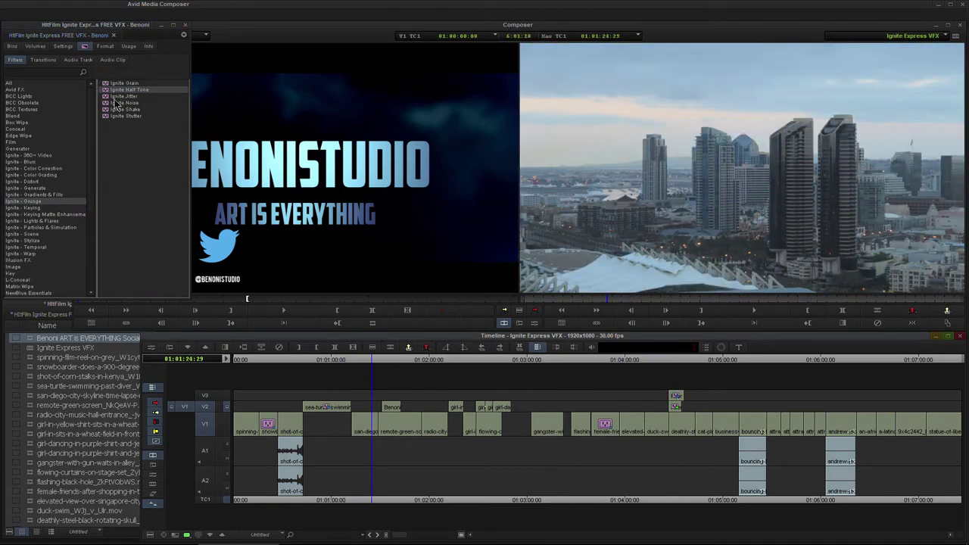
left_click_drag(104, 92, 367, 425)
left_click(522, 284)
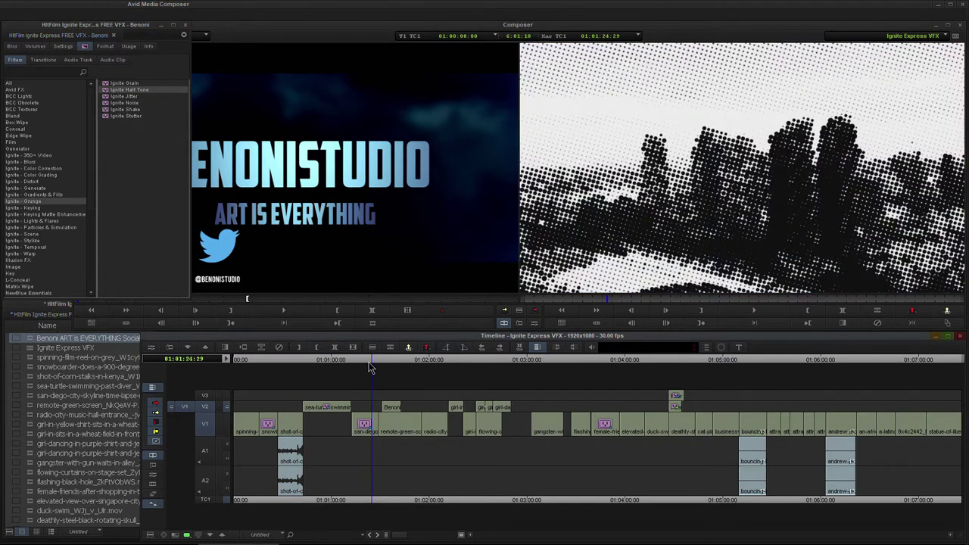
Open the San Diego clip's Half Tone settings, raise the Resolution and try the Fine preset
left_click_drag(370, 364, 368, 365)
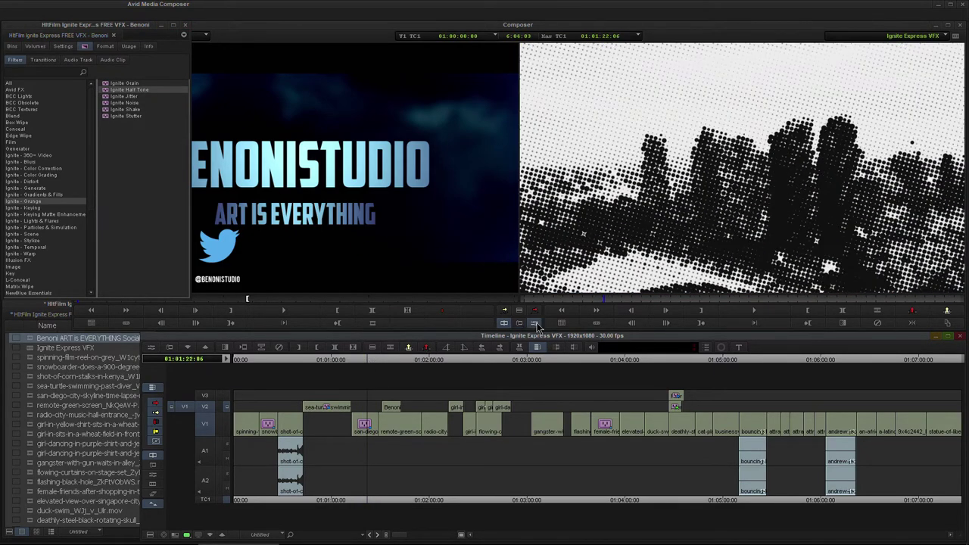
left_click(535, 324)
mouse_move(385, 83)
left_mouse_down()
mouse_move(371, 84)
mouse_move(404, 86)
mouse_move(383, 93)
left_mouse_up()
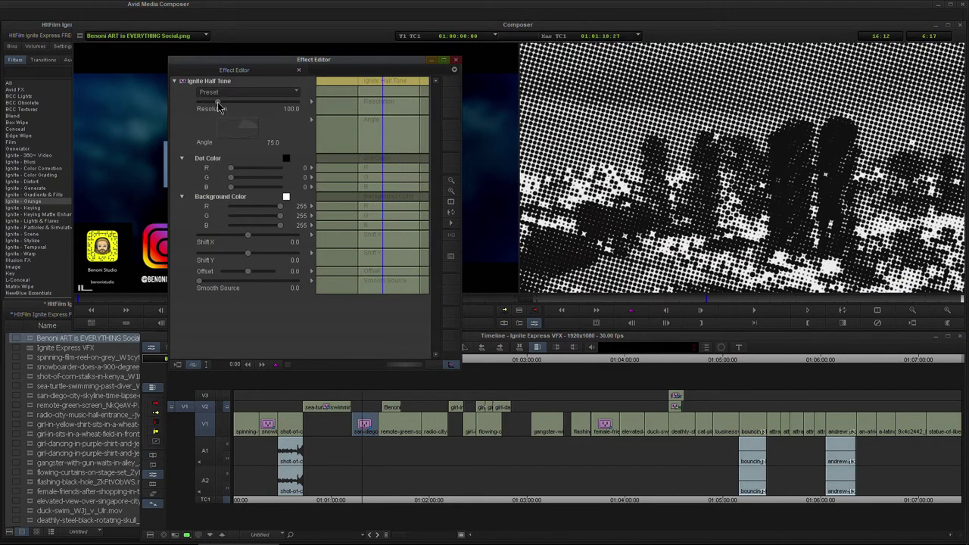
mouse_move(227, 108)
left_mouse_down()
mouse_move(258, 108)
mouse_move(210, 112)
mouse_move(202, 125)
mouse_move(214, 108)
mouse_move(247, 109)
mouse_move(194, 122)
mouse_move(227, 119)
mouse_move(234, 100)
left_mouse_up()
left_click(233, 93)
left_click(223, 136)
Give the half tone the Old News preset, shift the dot color toward blue and raise Smooth Source
left_click(244, 94)
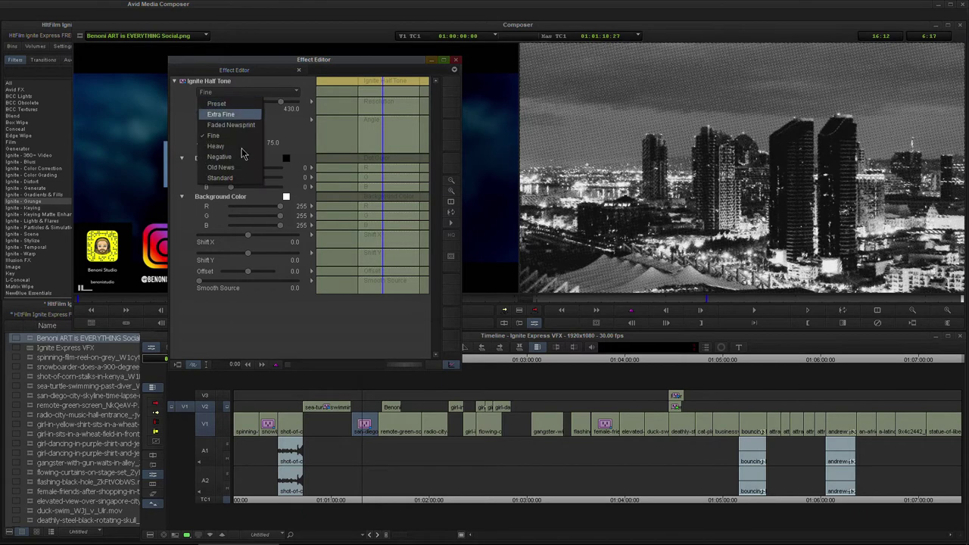
left_click(242, 167)
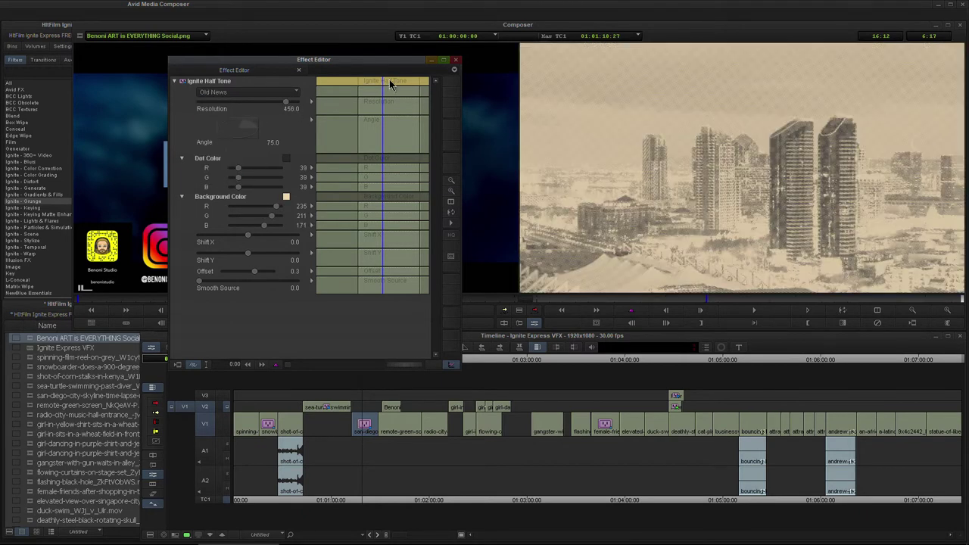
mouse_move(390, 85)
left_mouse_down()
mouse_move(366, 90)
mouse_move(387, 91)
left_mouse_up()
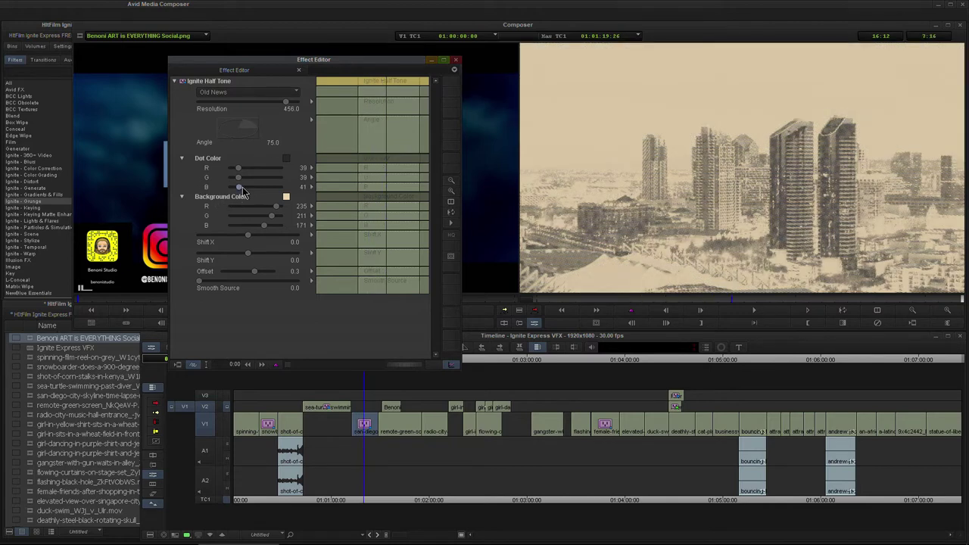
left_click_drag(199, 282, 220, 280)
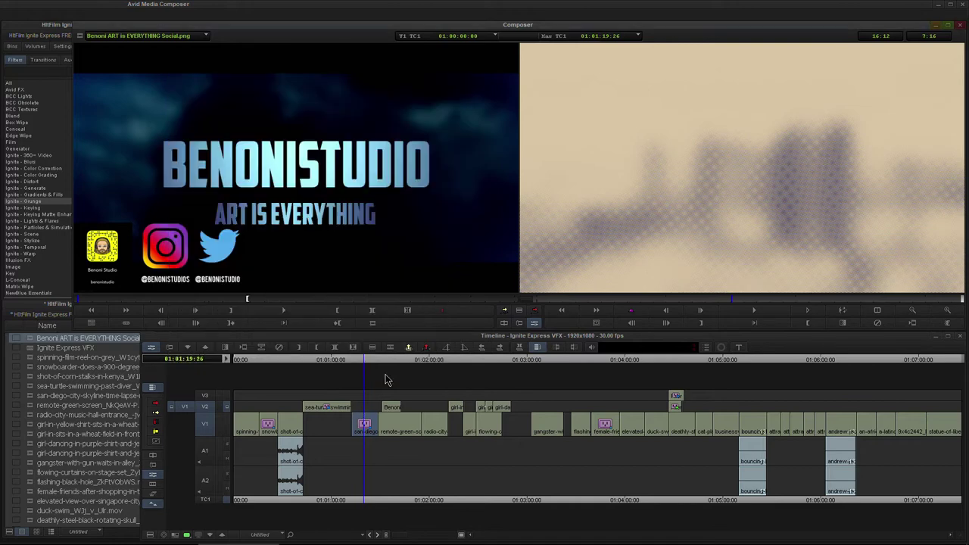
left_click(392, 361)
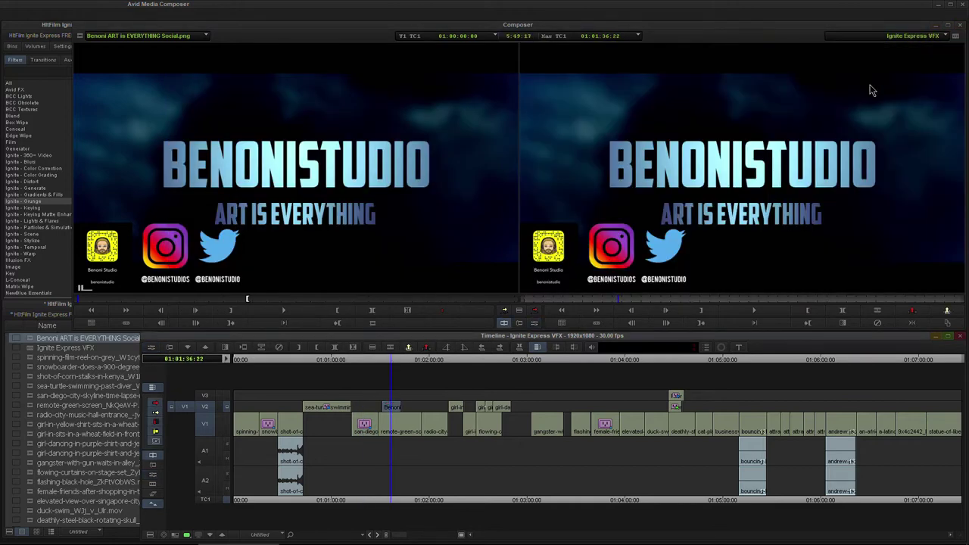
Apply the Ignite Half Tone effect to the BenoniStudio title image clip on V2 and open the effect's settings
left_click(51, 204)
left_click_drag(121, 97, 392, 407)
left_click(523, 284)
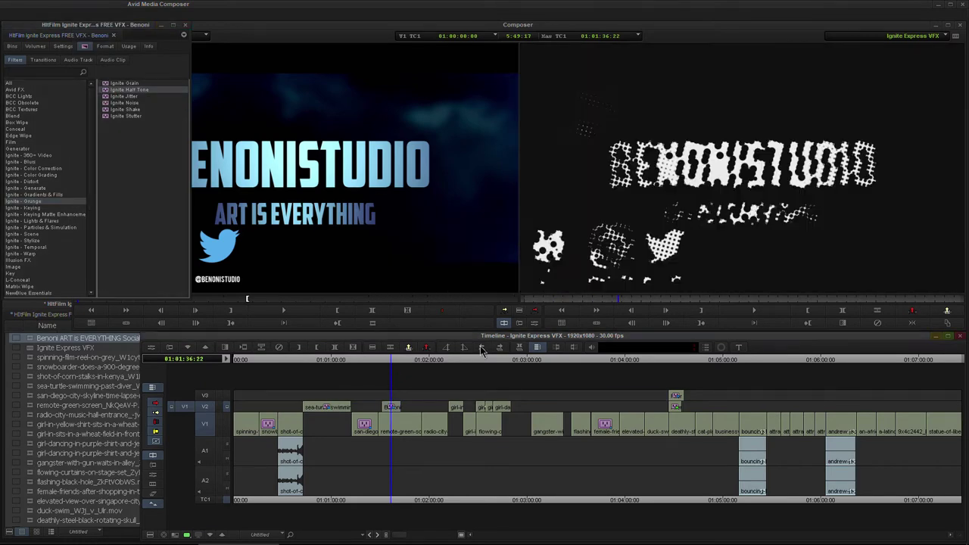
left_click_drag(378, 84, 349, 88)
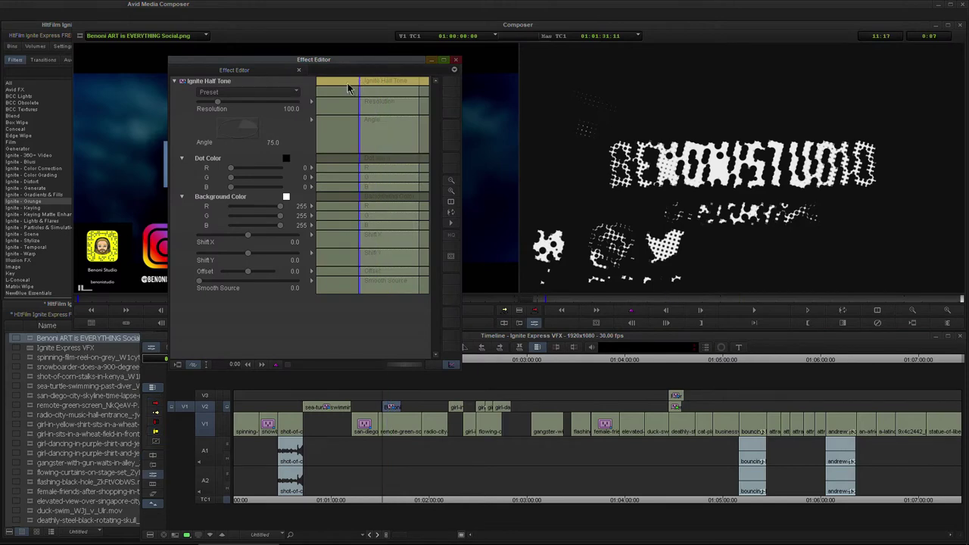
Set the title's half tone Resolution to about 370, tint its background color light blue (R 136, G 214) and raise Smooth Source to about 27
left_click_drag(218, 106, 268, 105)
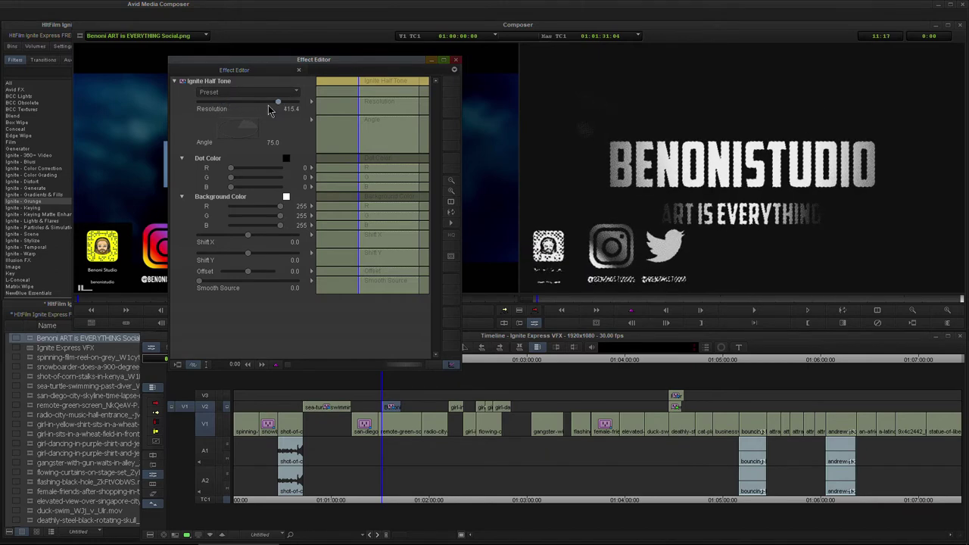
left_click_drag(202, 284, 153, 291)
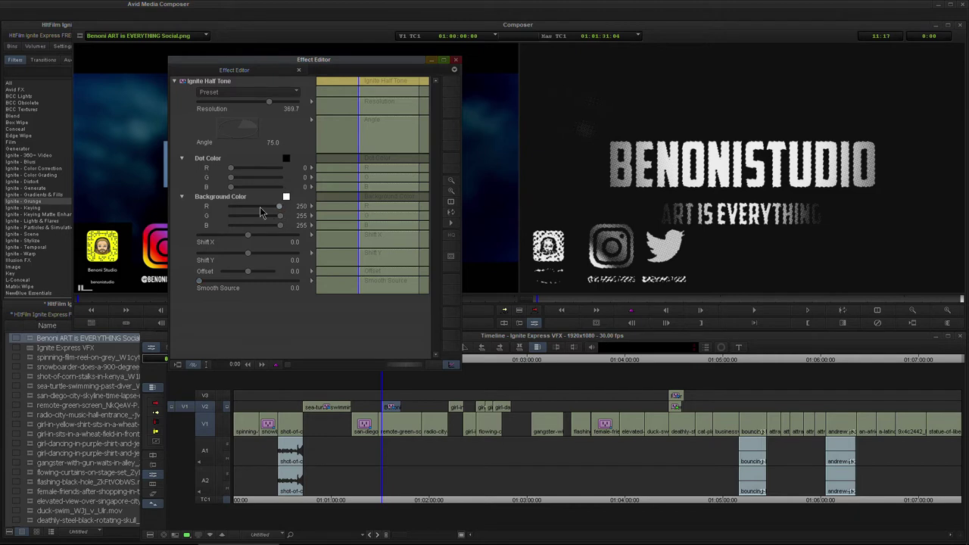
left_click_drag(260, 207, 274, 219)
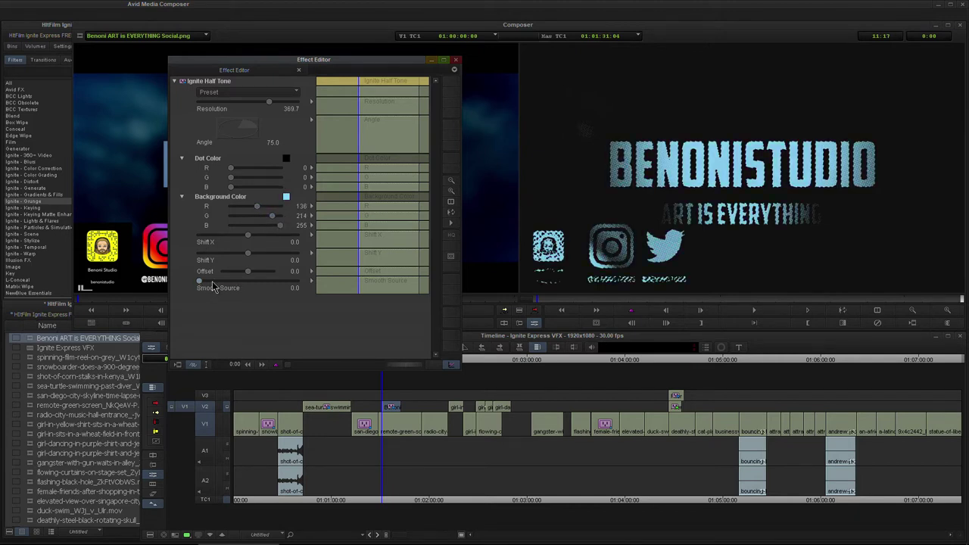
mouse_move(213, 287)
left_mouse_down()
mouse_move(291, 285)
mouse_move(204, 285)
left_mouse_up()
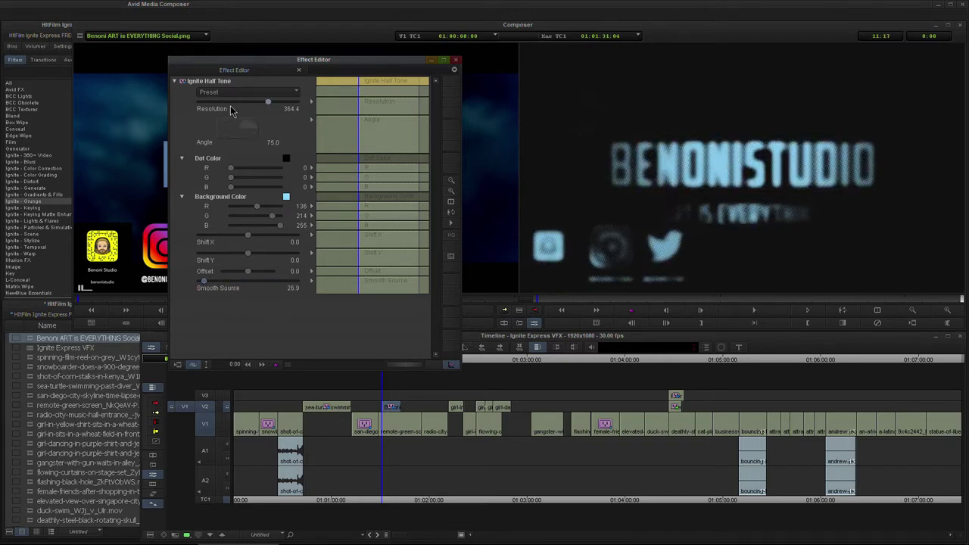
Keyframe the title's half tone from Resolution 2 and Smooth Source 512 at the start to Resolution 308 and minimal Smooth Source at the end
left_click_drag(267, 101, 153, 111)
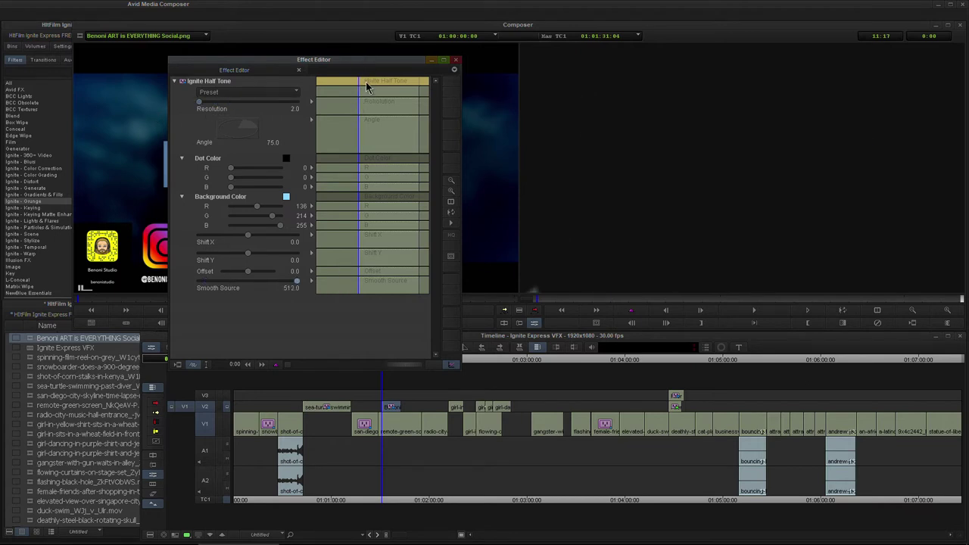
left_click_drag(386, 87, 475, 90)
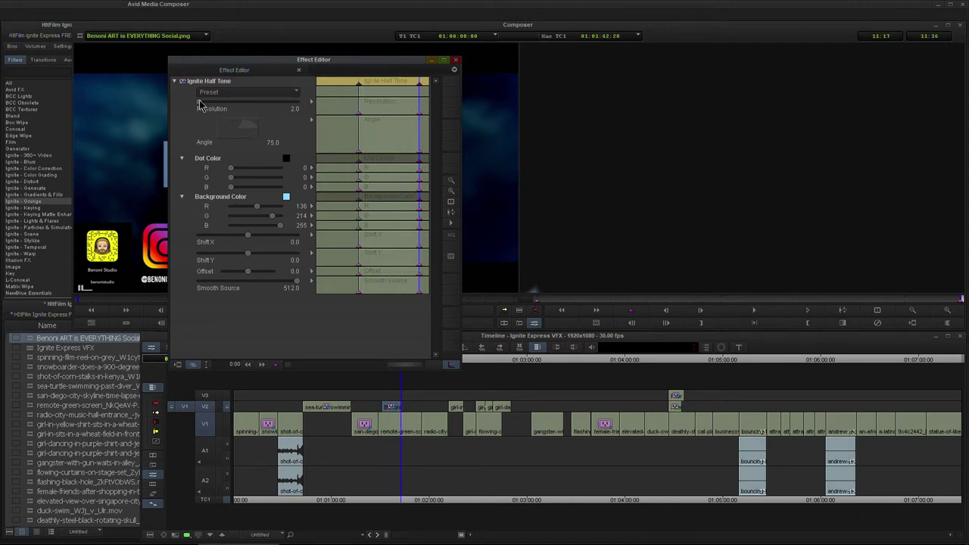
left_click_drag(201, 106, 260, 111)
left_click_drag(259, 287, 181, 288)
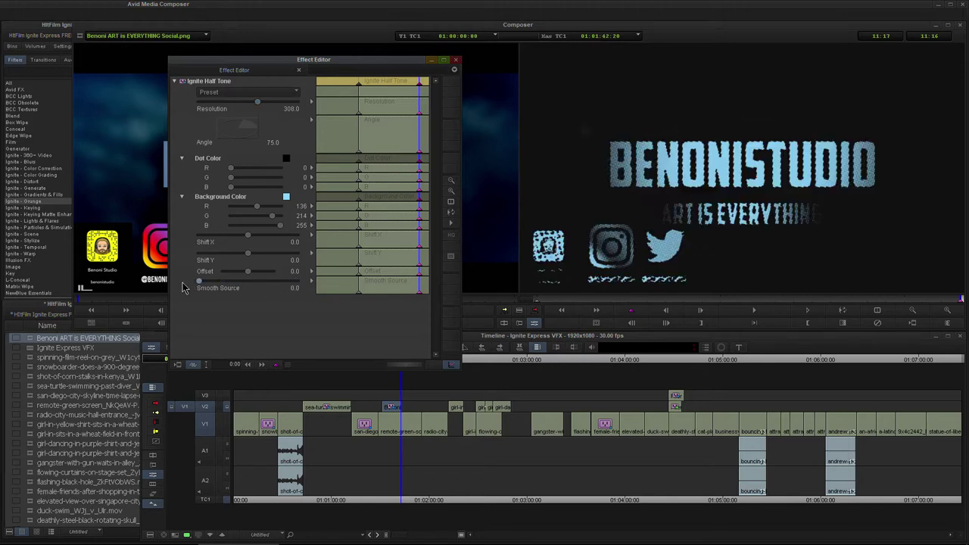
left_click_drag(408, 88, 435, 83)
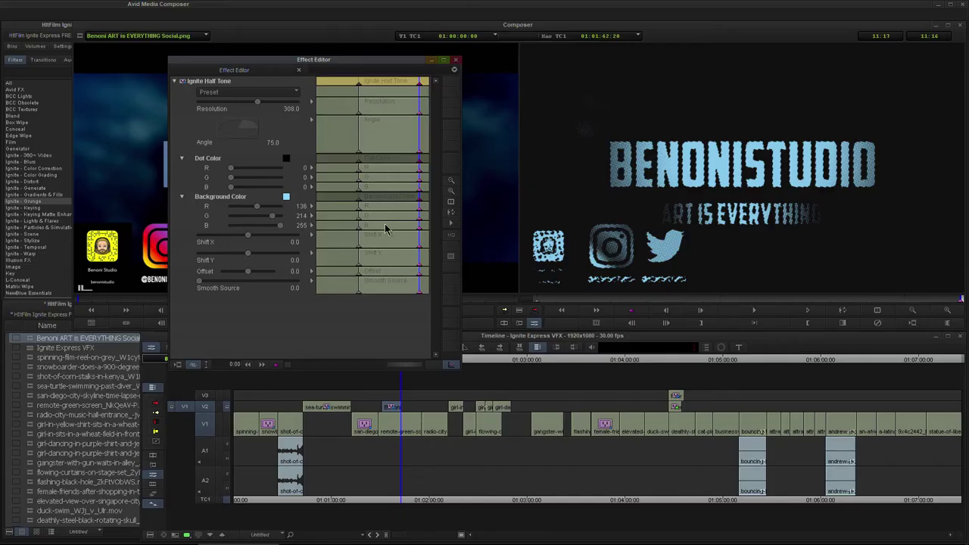
Close the effect settings and remove the Ignite Half Tone effect from the title clip on V2
left_click(409, 346)
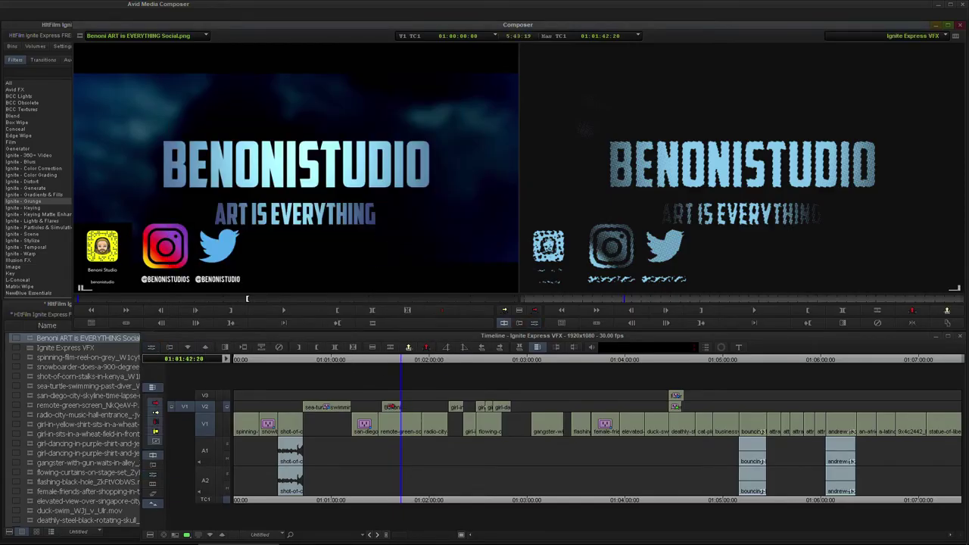
left_click(392, 407)
left_click(280, 348)
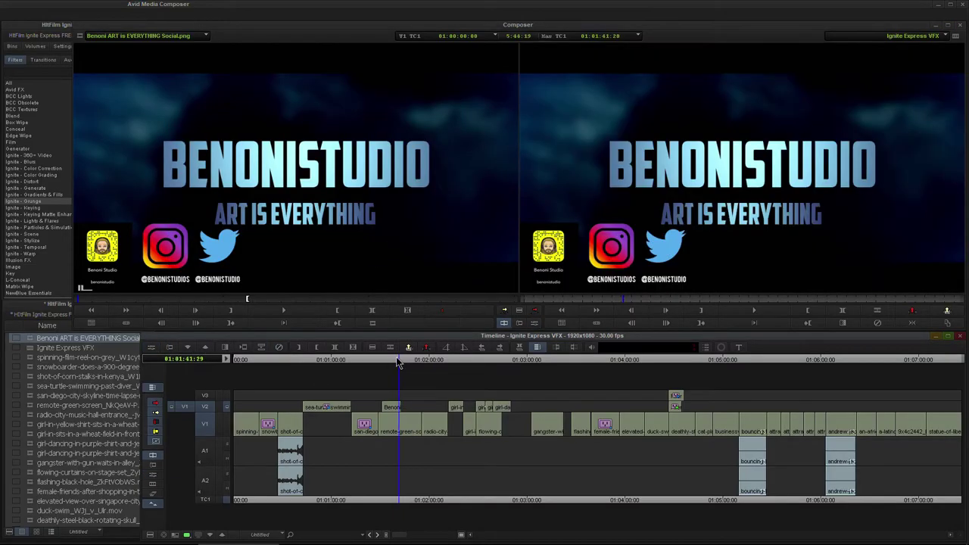
Apply the Ignite Shake effect from the Grunge category to the Radio City clip on V1
left_click_drag(399, 362, 436, 365)
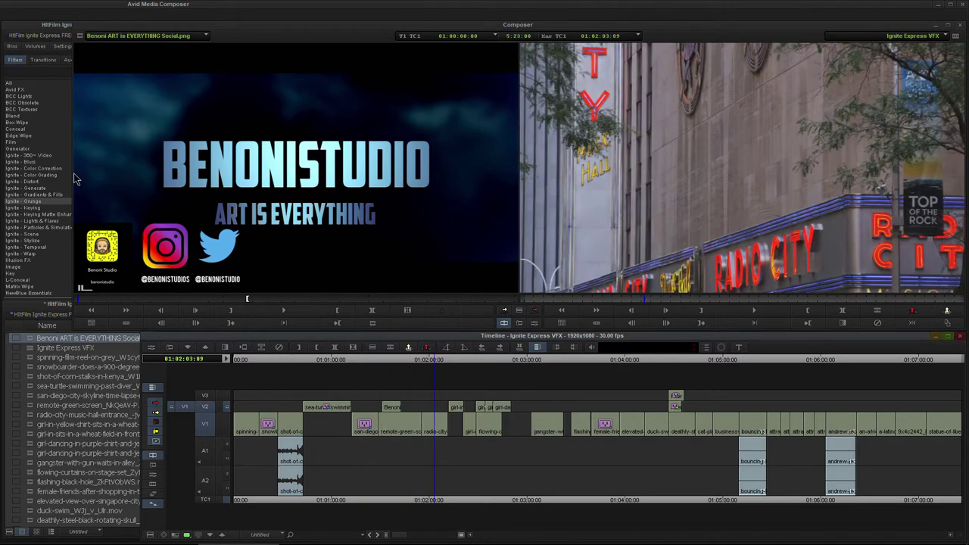
left_click(37, 206)
left_click(112, 96)
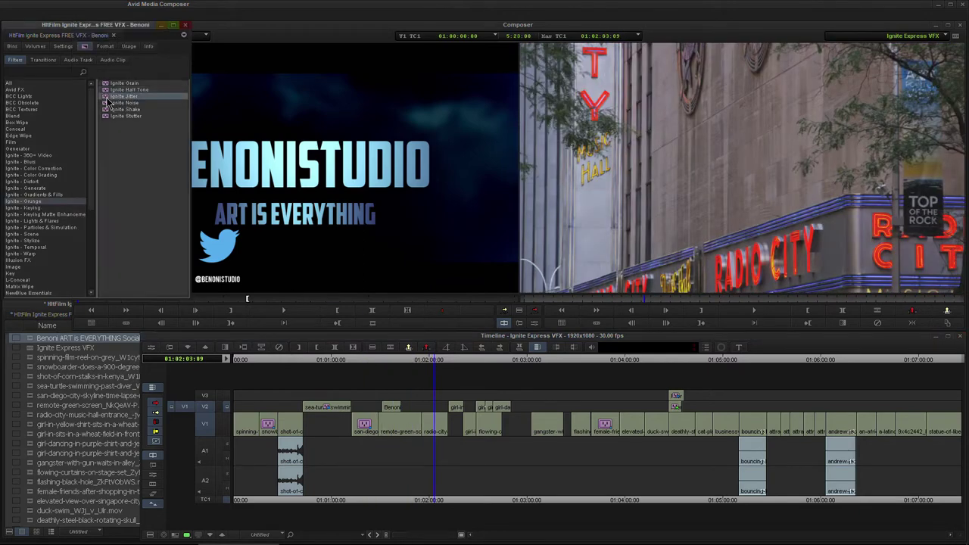
left_click(105, 104)
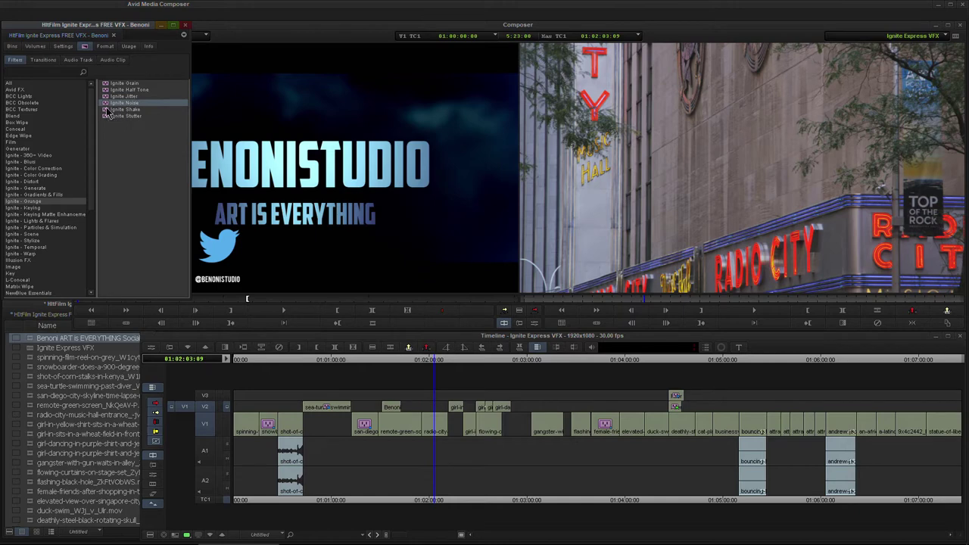
left_click(110, 111)
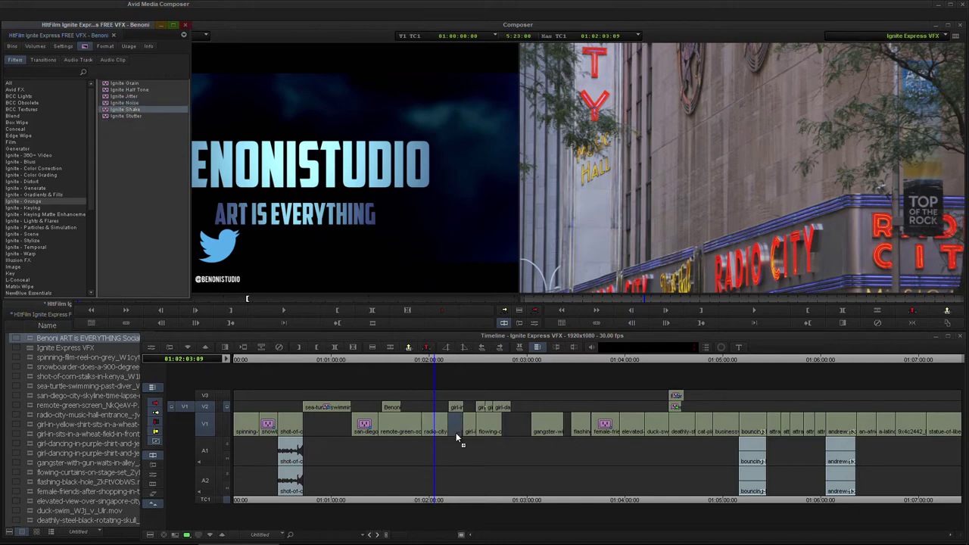
left_click_drag(437, 433, 437, 431)
left_click(521, 286)
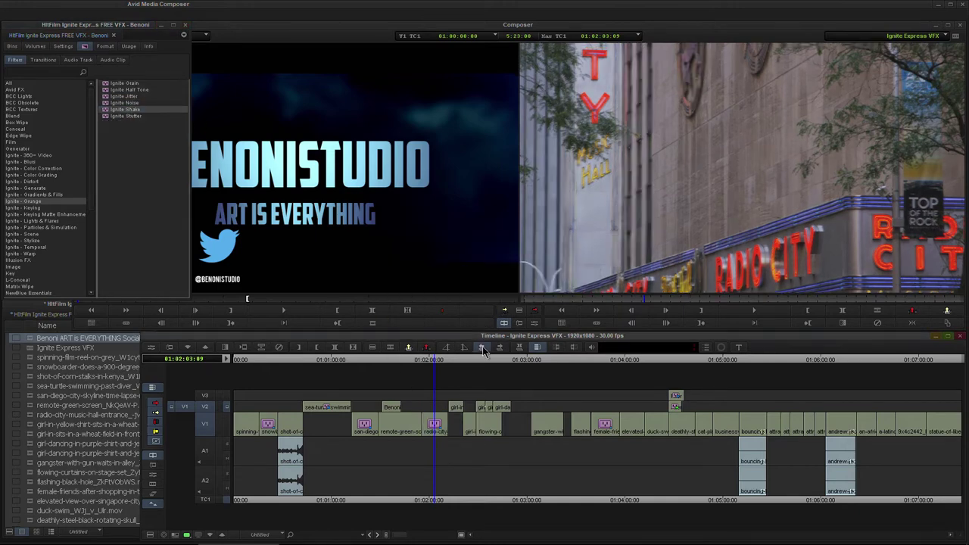
Apply the Ignite Shake effect to the gangster clip on V1 and open the effect's settings
left_click_drag(432, 361, 545, 360)
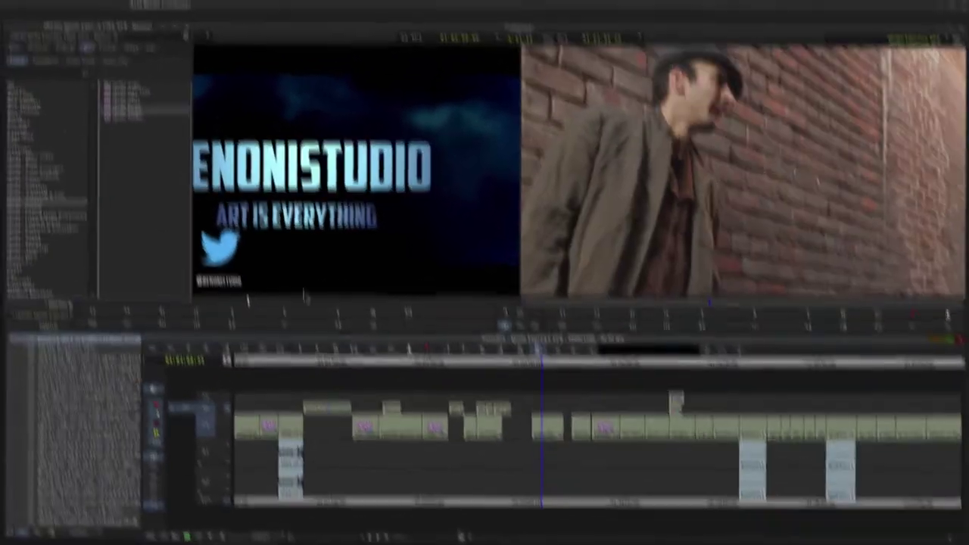
left_click_drag(104, 110, 550, 426)
left_click(521, 286)
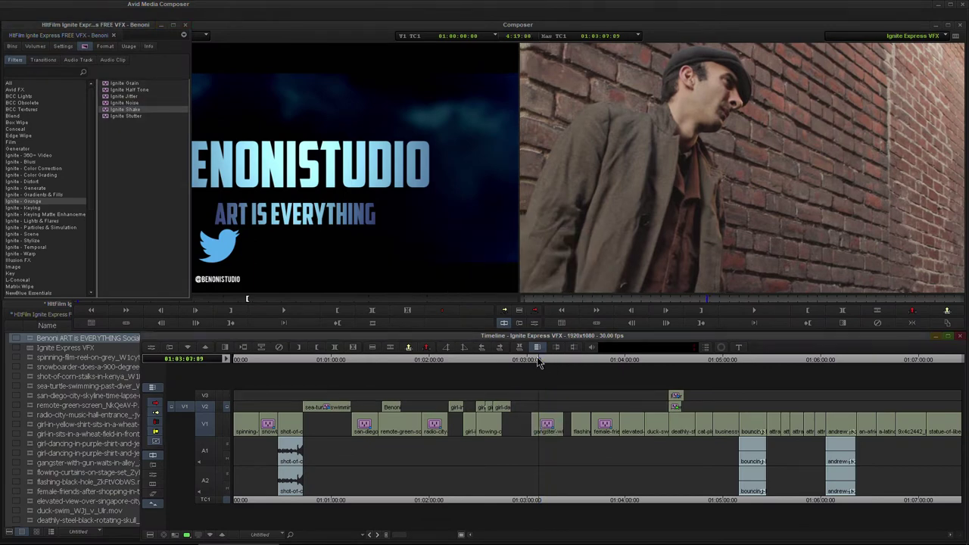
left_click_drag(536, 356, 546, 361)
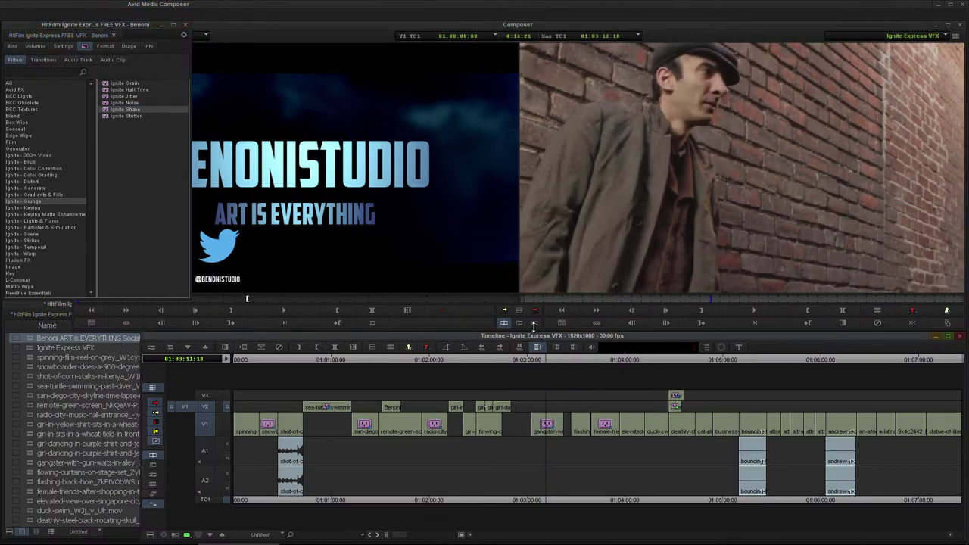
left_click(534, 324)
left_click_drag(369, 87, 365, 88)
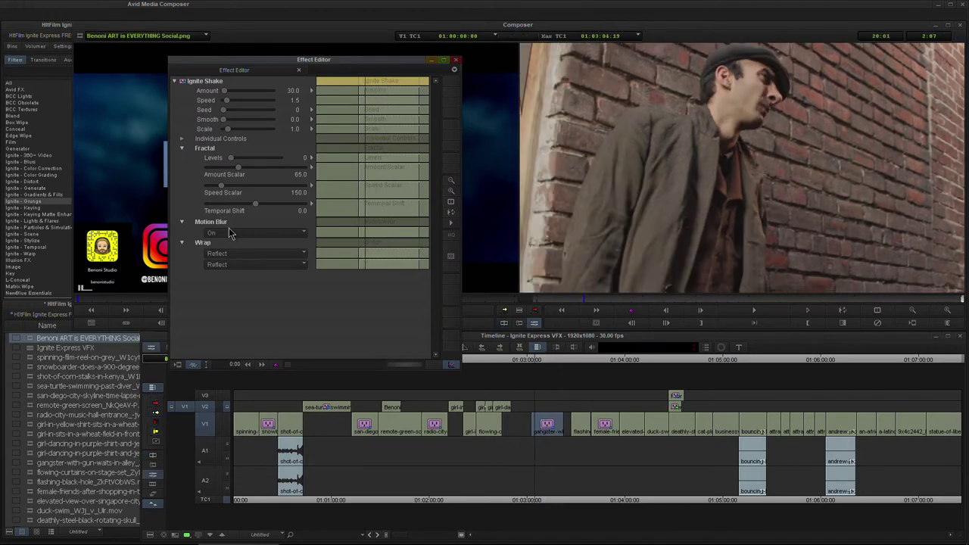
Set both Wrap options of the gangster clip's shake to No and scrub through the clip
left_click(229, 258)
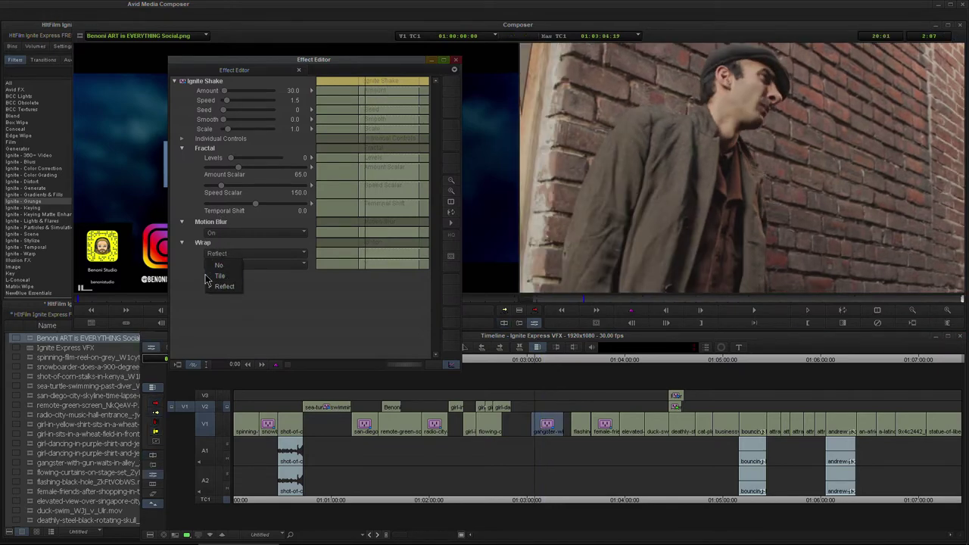
left_click(218, 265)
left_click(228, 263)
left_click(231, 286)
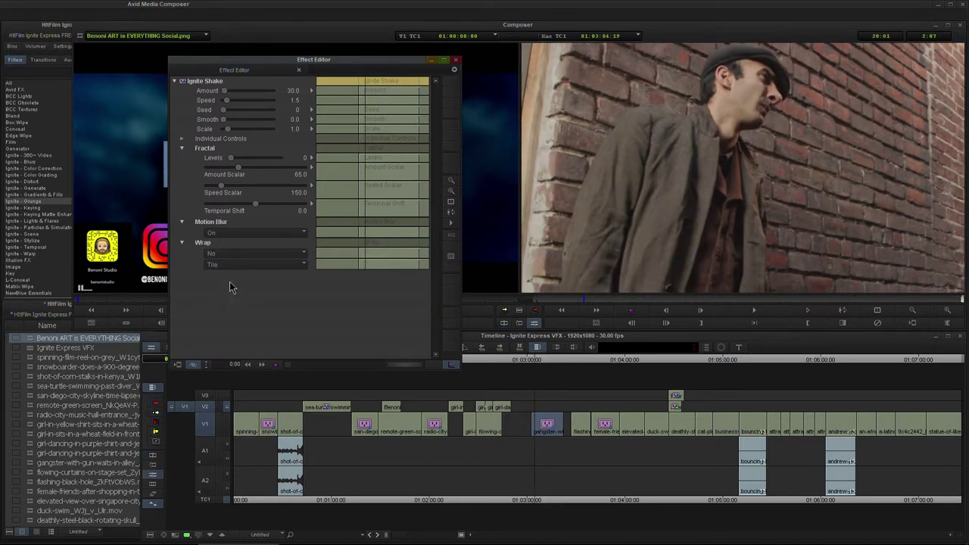
left_click_drag(366, 80, 381, 88)
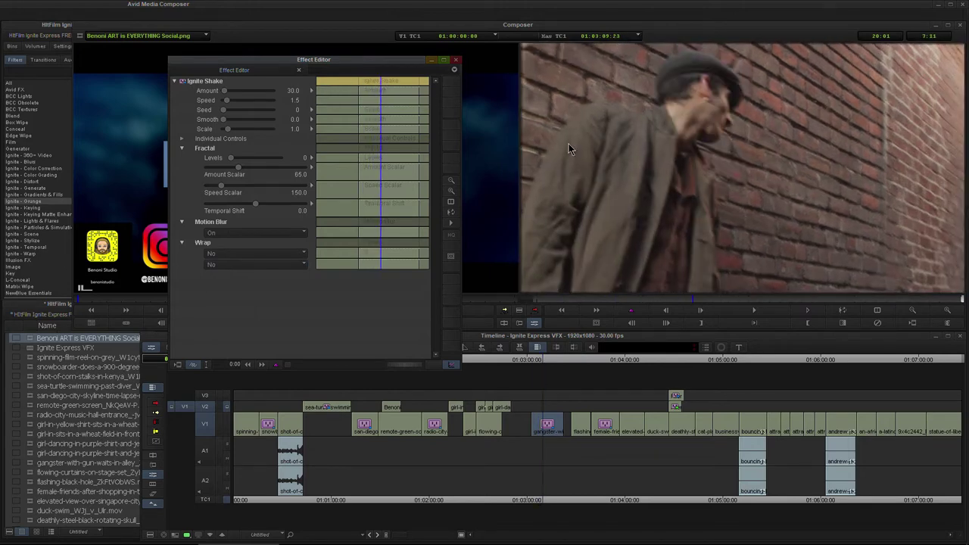
Raise the gangster clip's shake Amount to about 327 and scrub through the clip
left_click(366, 80)
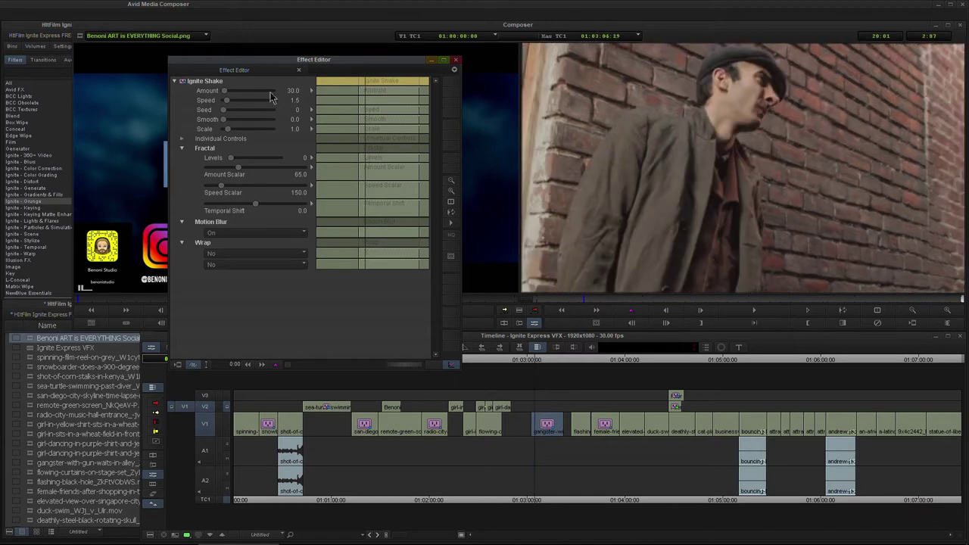
left_click_drag(225, 91, 245, 93)
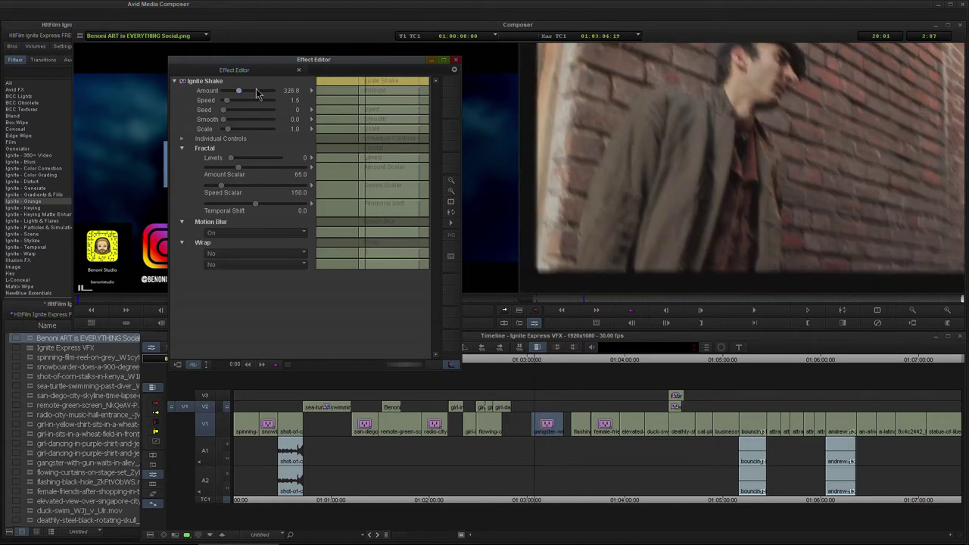
left_click_drag(365, 81, 369, 80)
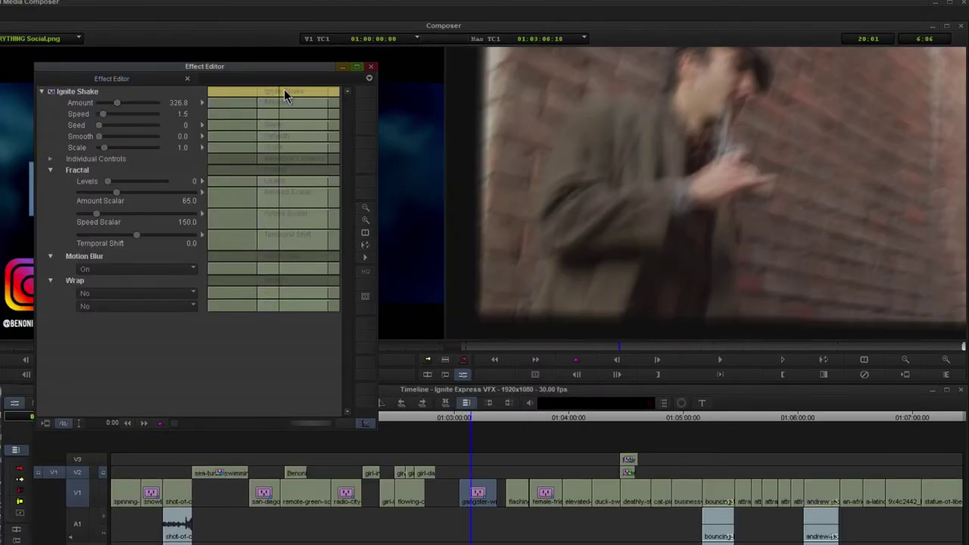
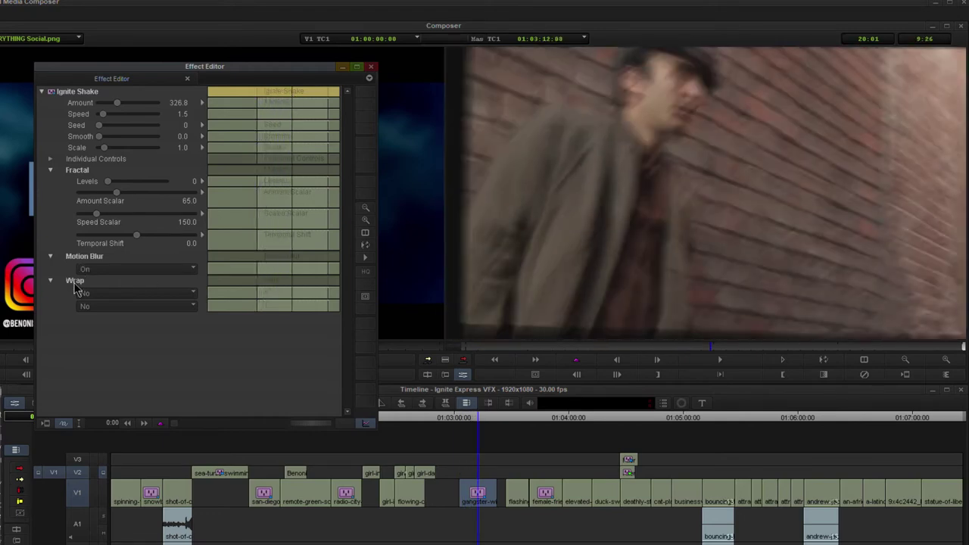
Try both Wrap options of the shake as Tile, then return them to No
left_click(110, 295)
left_click(94, 318)
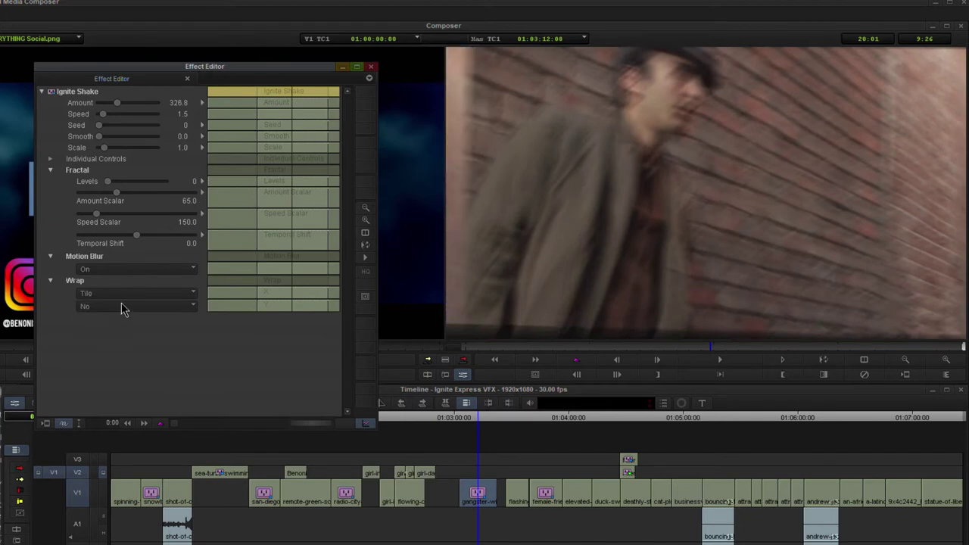
left_click(121, 307)
left_click(105, 333)
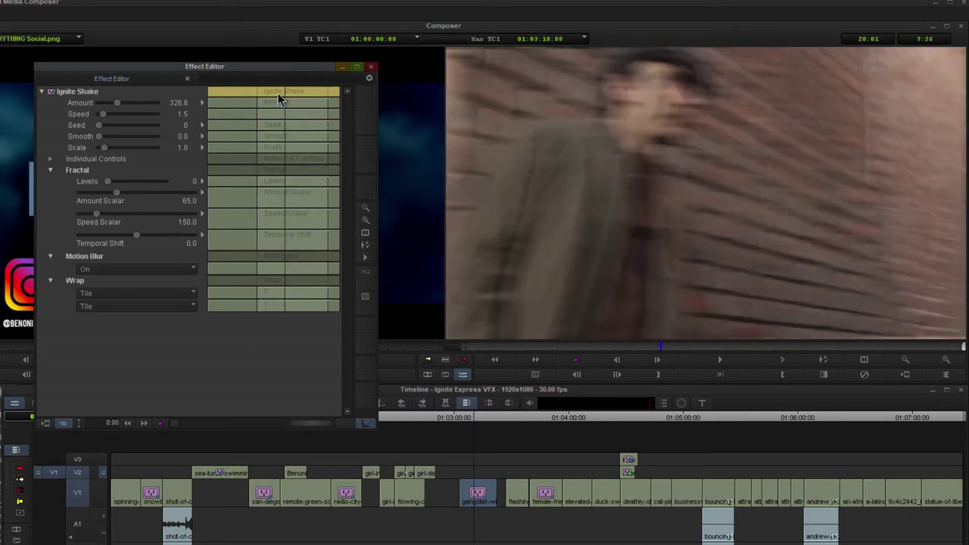
left_click(95, 307)
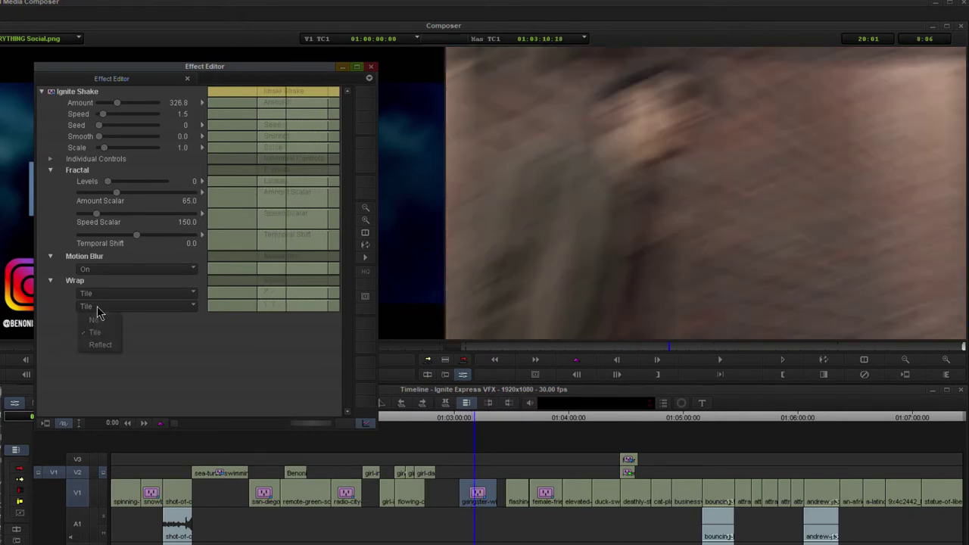
left_click(101, 307)
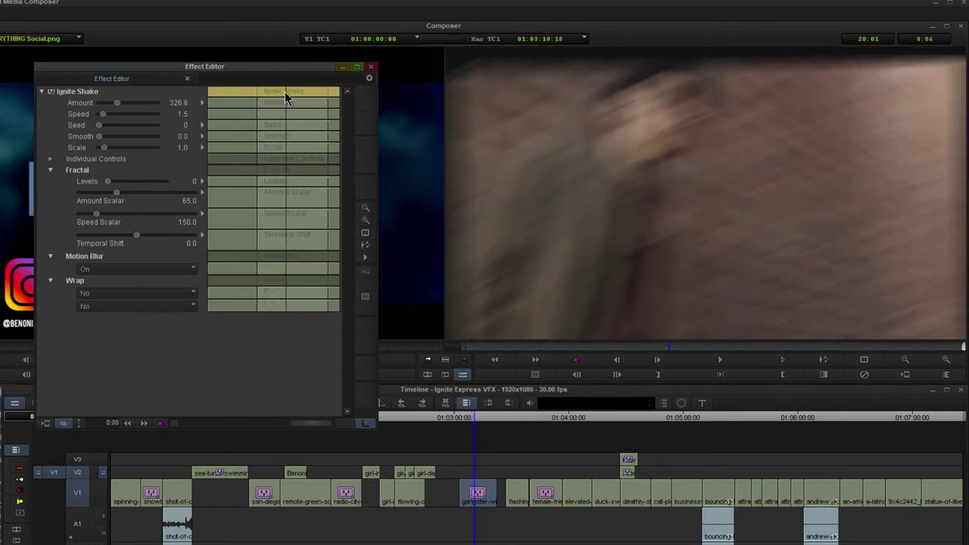
Go to the start of the gangster clip and set both Wrap options of the shake to Reflect
left_click_drag(285, 94, 257, 94)
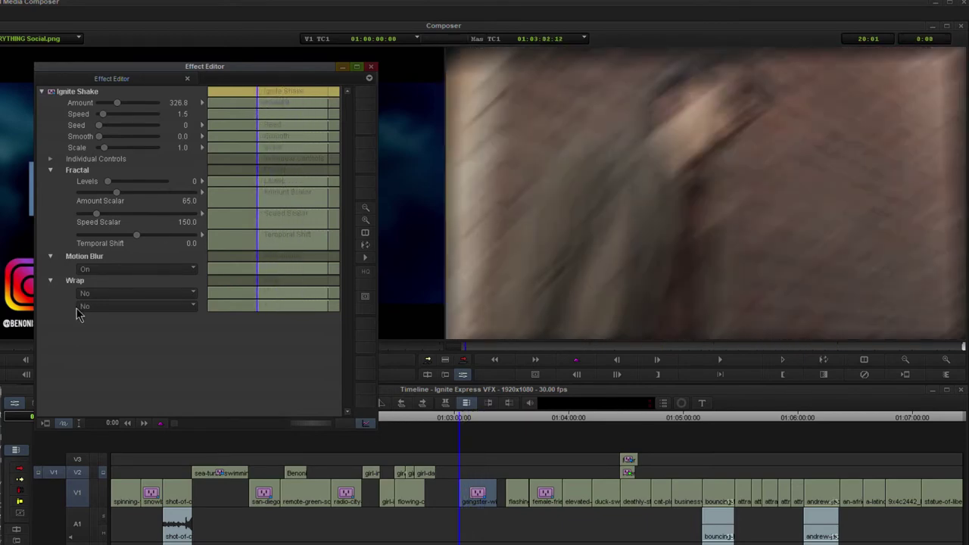
left_click(88, 295)
left_click(94, 319)
left_click(108, 294)
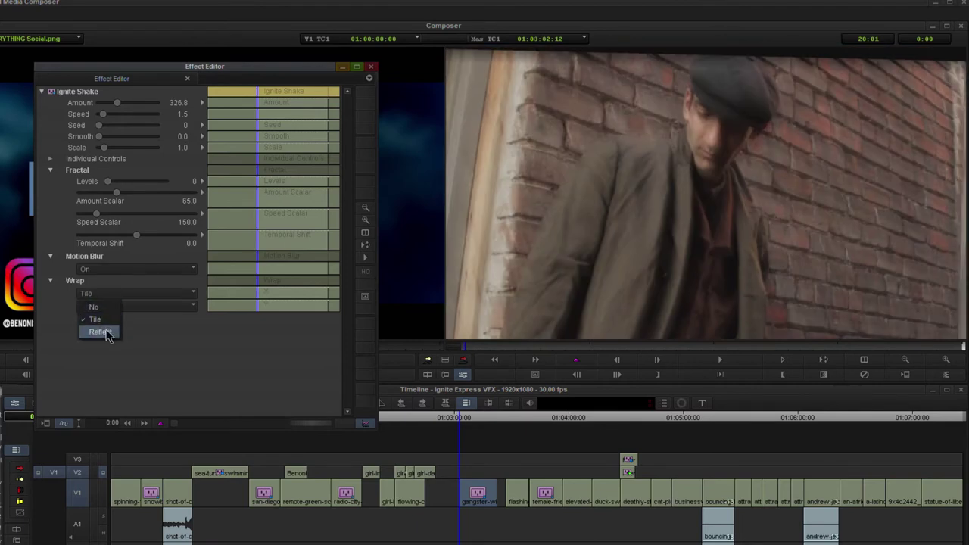
left_click(106, 333)
left_click(114, 306)
left_click(106, 344)
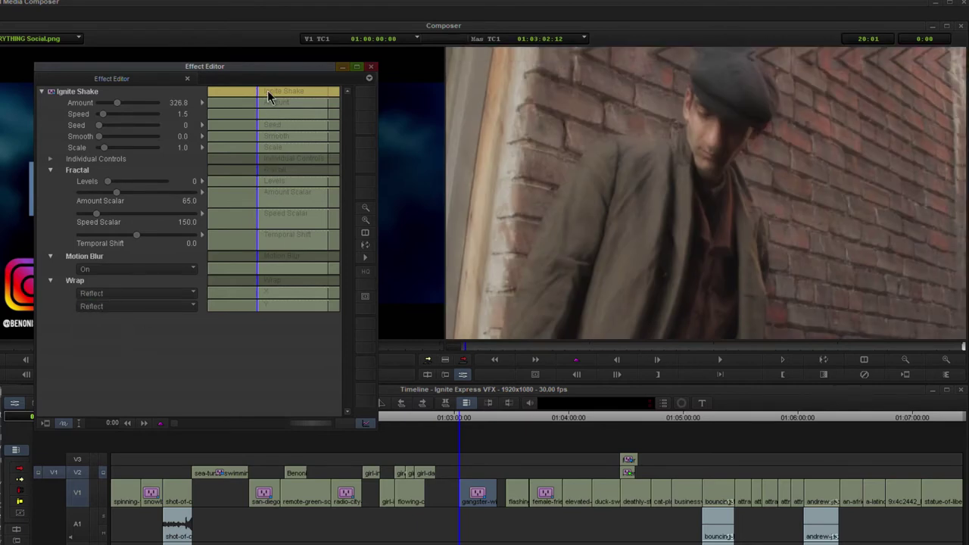
Scrub through the gangster clip and set the shake to Amount 119.8, Speed 7.7, Seed 851, Smooth 10.6 and Amount Scalar 74.7
left_click_drag(258, 91, 281, 95)
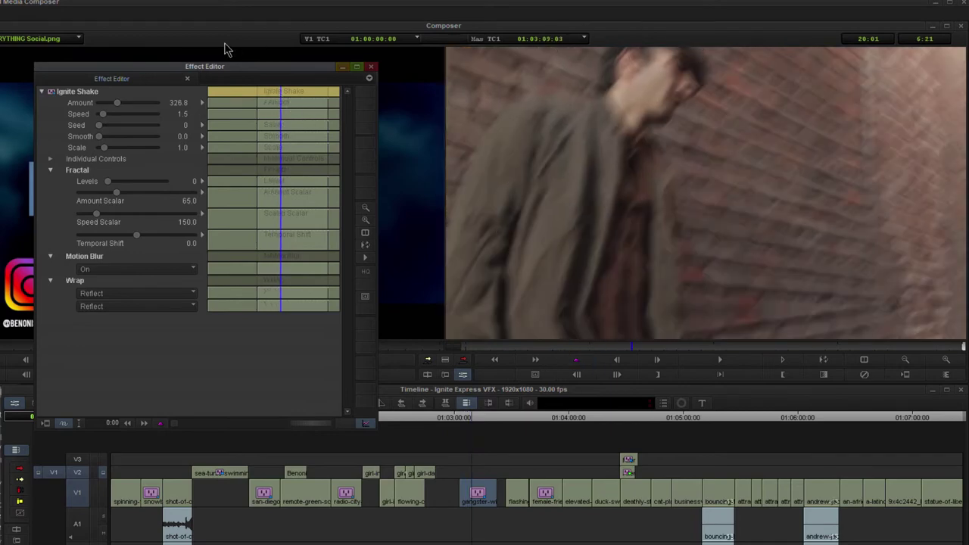
mouse_move(282, 93)
left_mouse_down()
mouse_move(263, 93)
mouse_move(313, 97)
mouse_move(274, 110)
left_mouse_up()
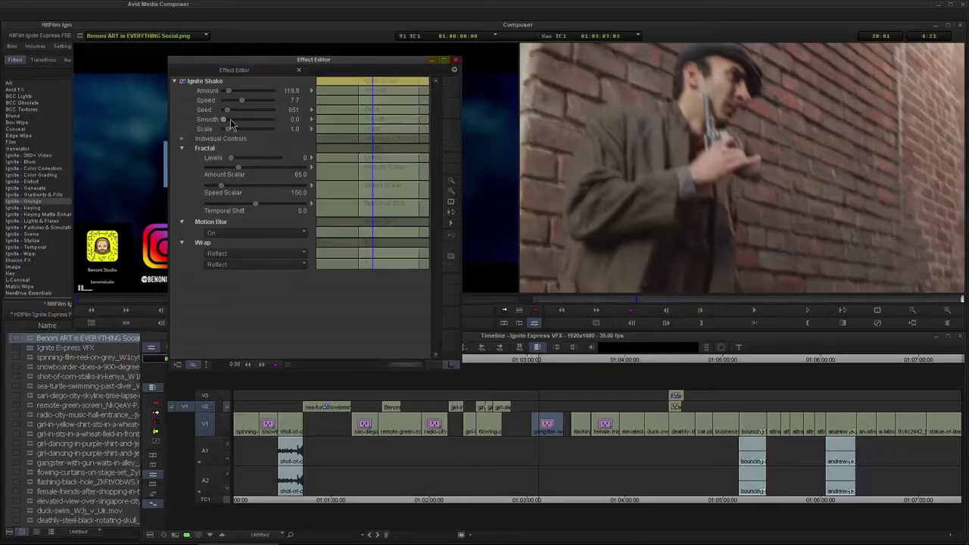
left_click(182, 149)
left_click(182, 148)
left_click(228, 234)
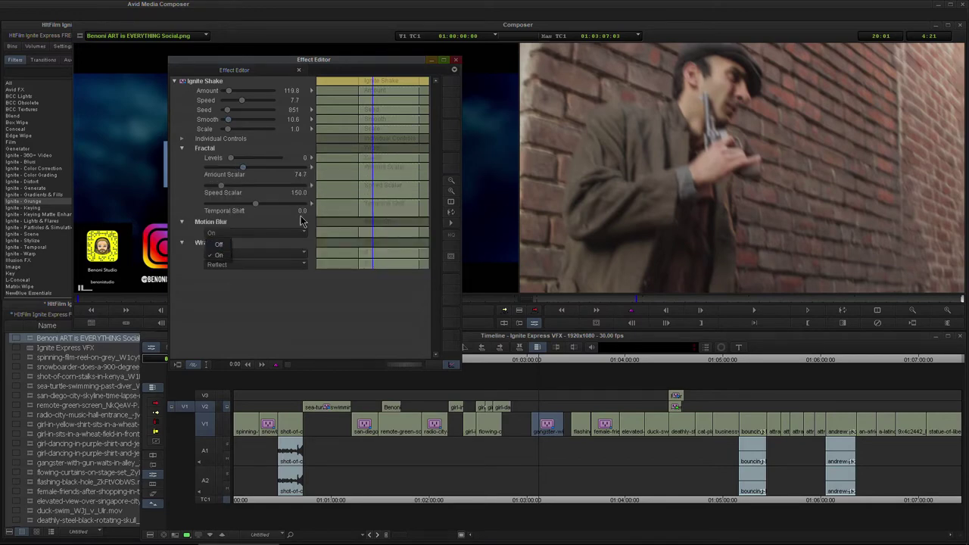
left_click(265, 328)
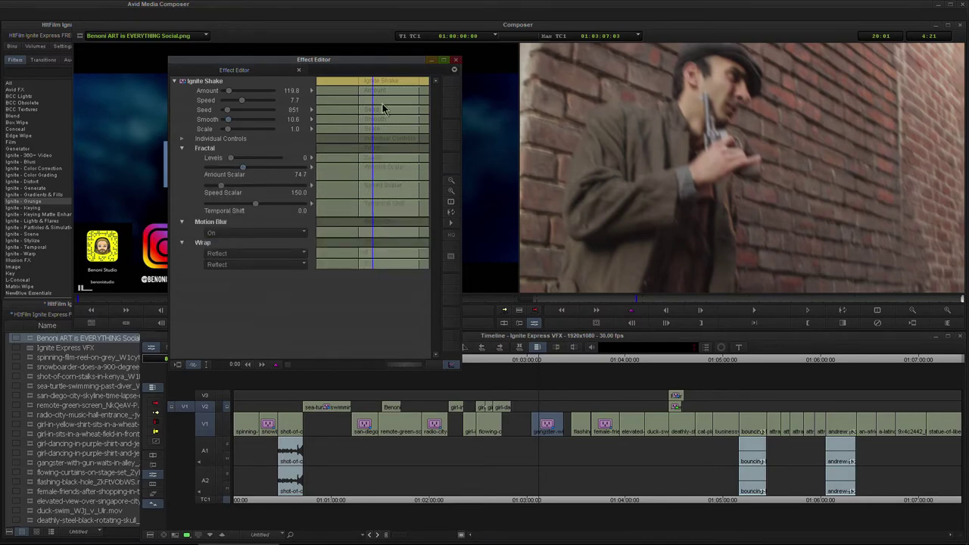
Preview the shaken gangster clip in full-screen playback, then leave it and close the effect's settings
key("ctrl+F3")
key("space")
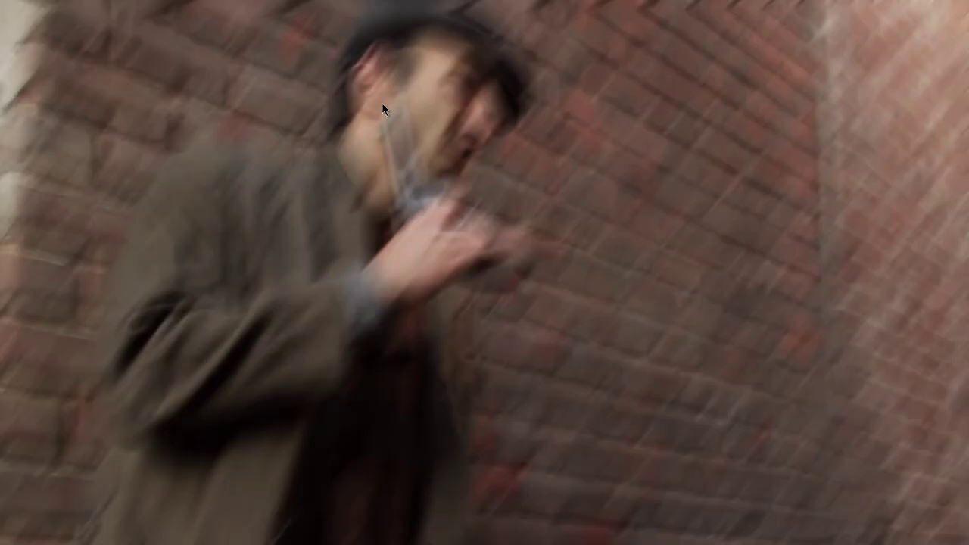
key("Escape")
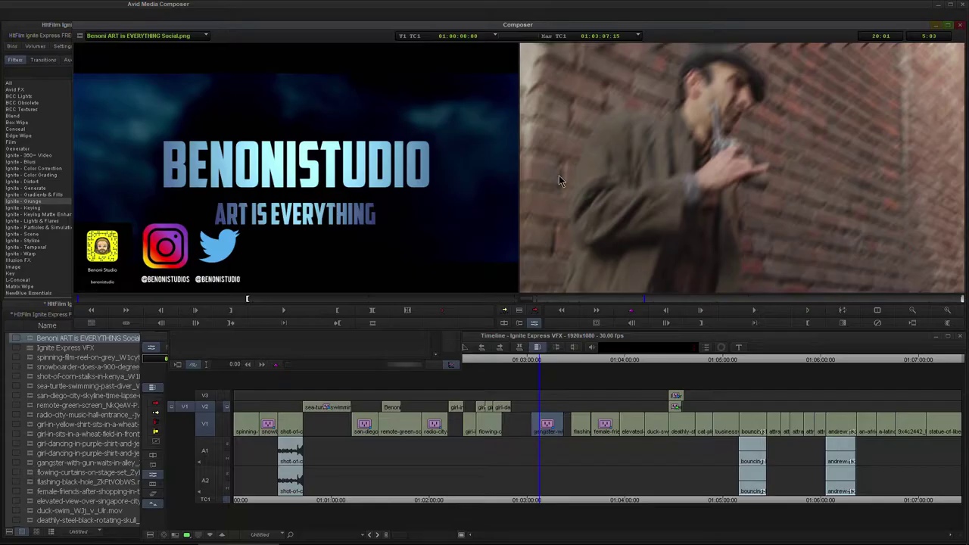
left_click(344, 348)
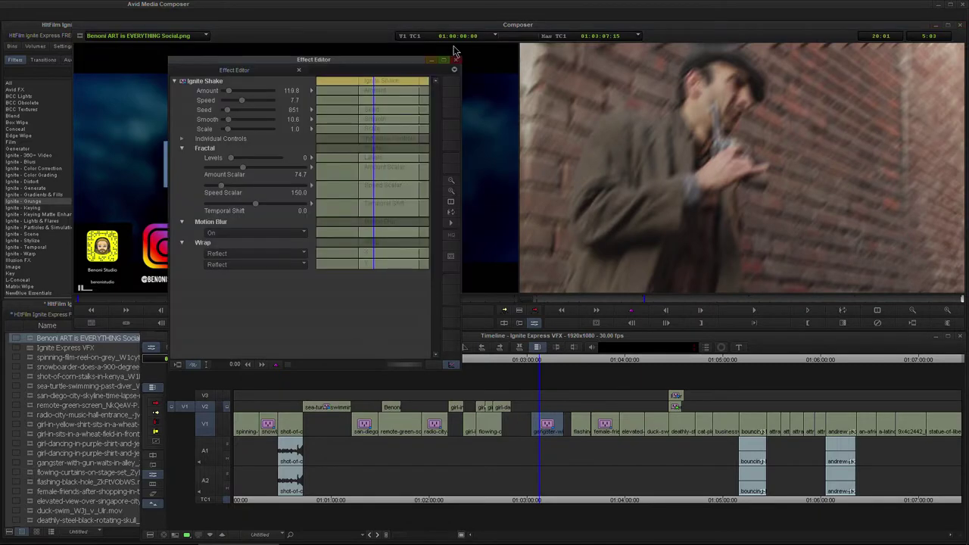
left_click(455, 61)
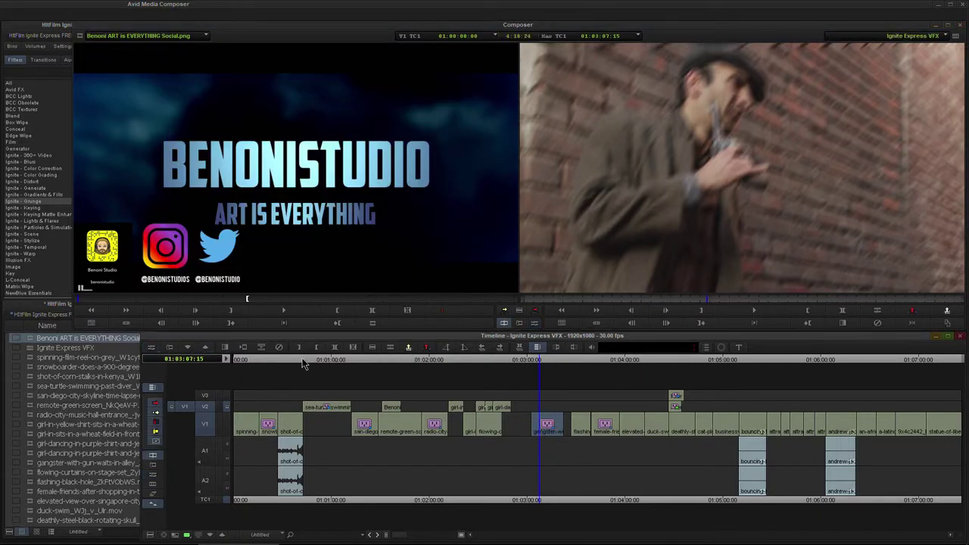
Replace the gangster clip's shake with Ignite Stutter from the Ignite - Grunge category, using one track
left_click(279, 347)
left_click(30, 212)
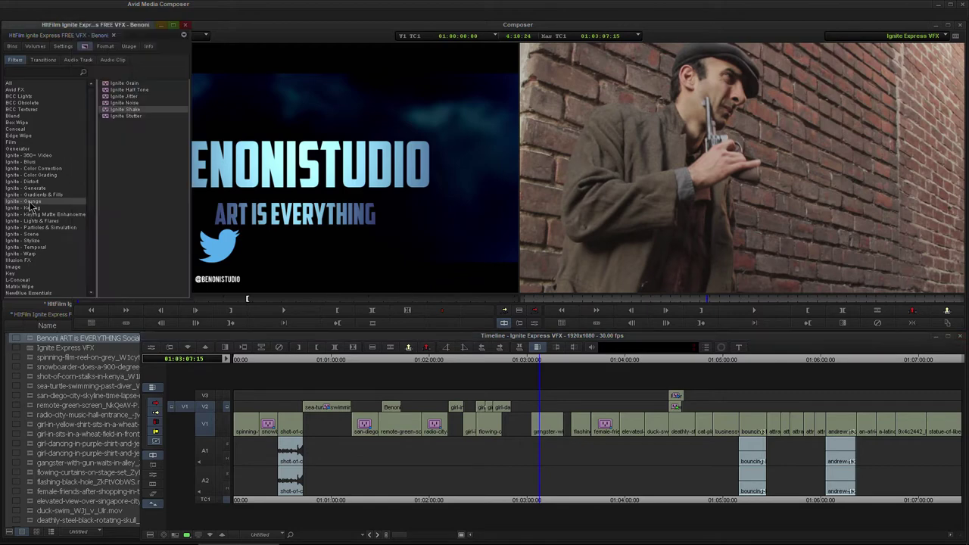
left_click_drag(107, 115, 567, 371)
left_click_drag(552, 429, 544, 429)
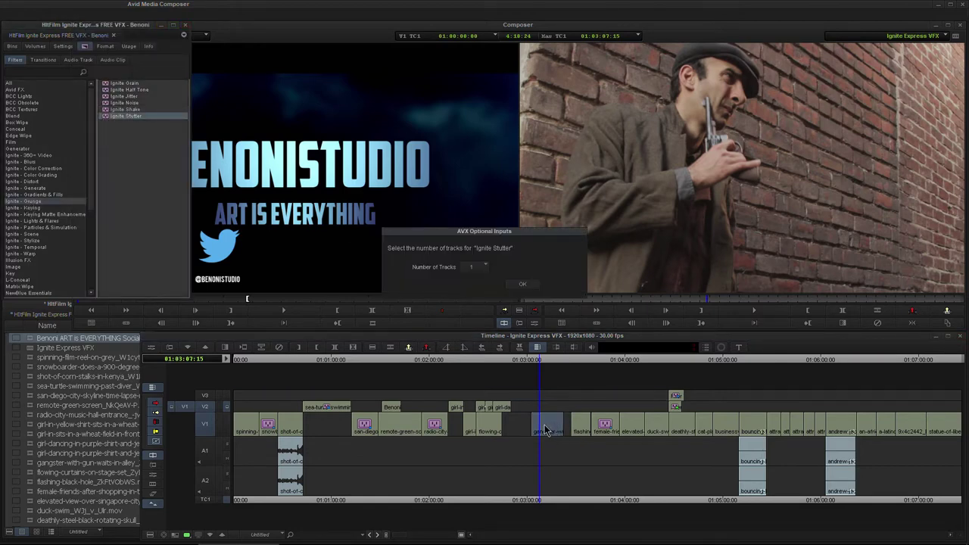
left_click(521, 286)
Play the gangster clip from near its start to preview the default stutter
mouse_move(540, 356)
left_mouse_down()
mouse_move(557, 363)
mouse_move(536, 361)
left_mouse_up()
key("space")
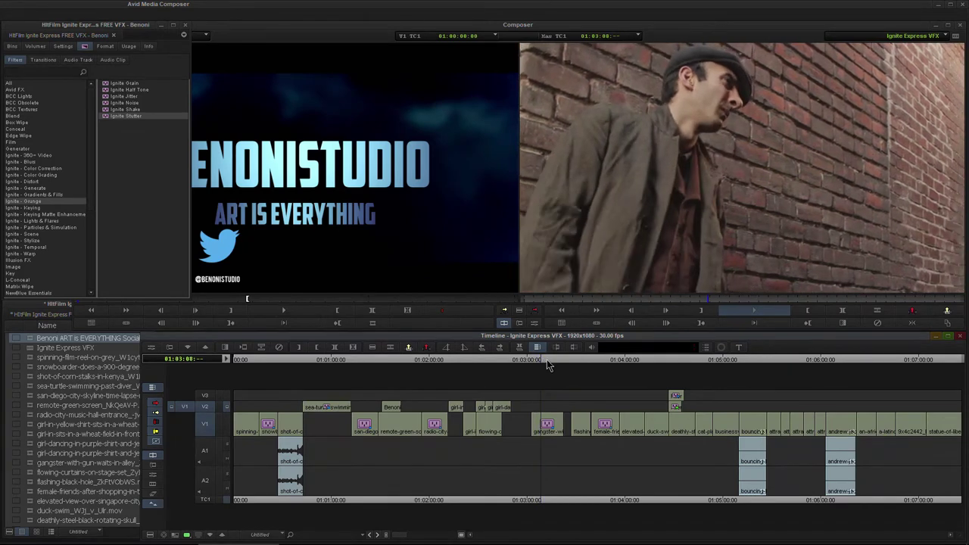
left_click(548, 366)
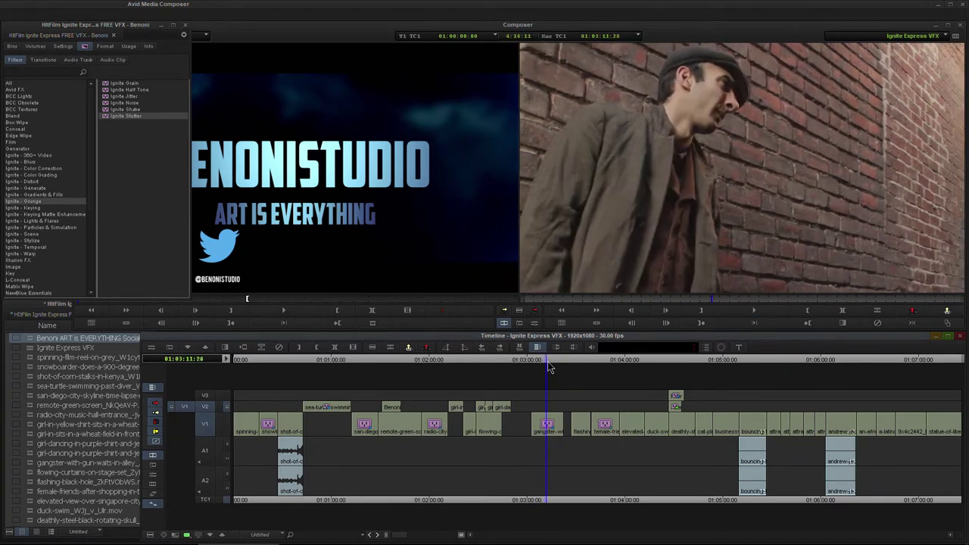
Set the gangster clip's stutter to Freeze Frames 20 and Frame Start 5, and play the clip from near its start
left_click(536, 348)
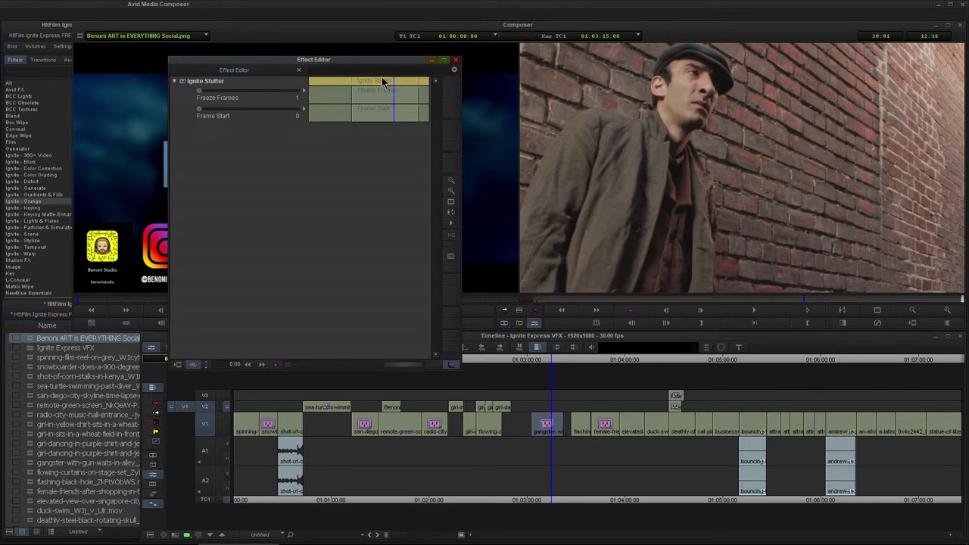
left_click(351, 83)
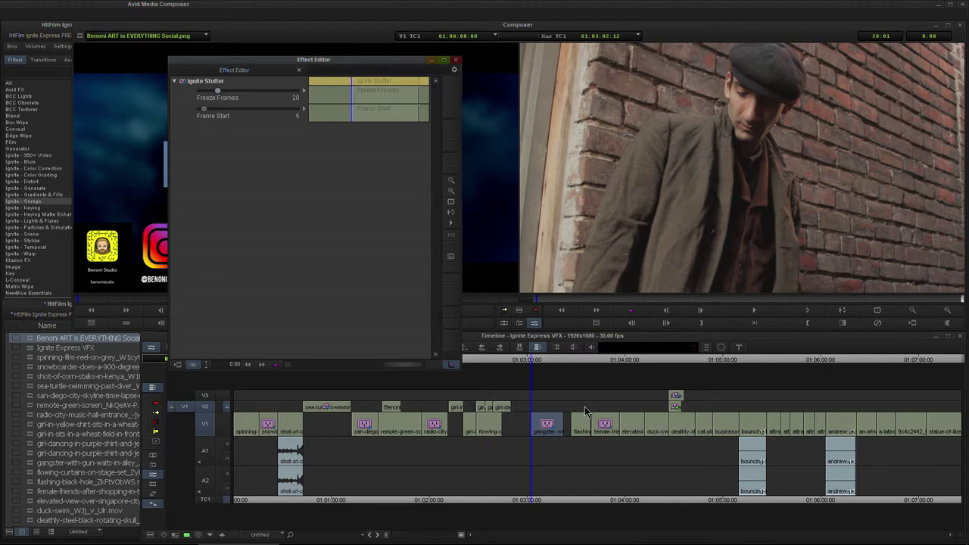
left_click(535, 359)
key("space")
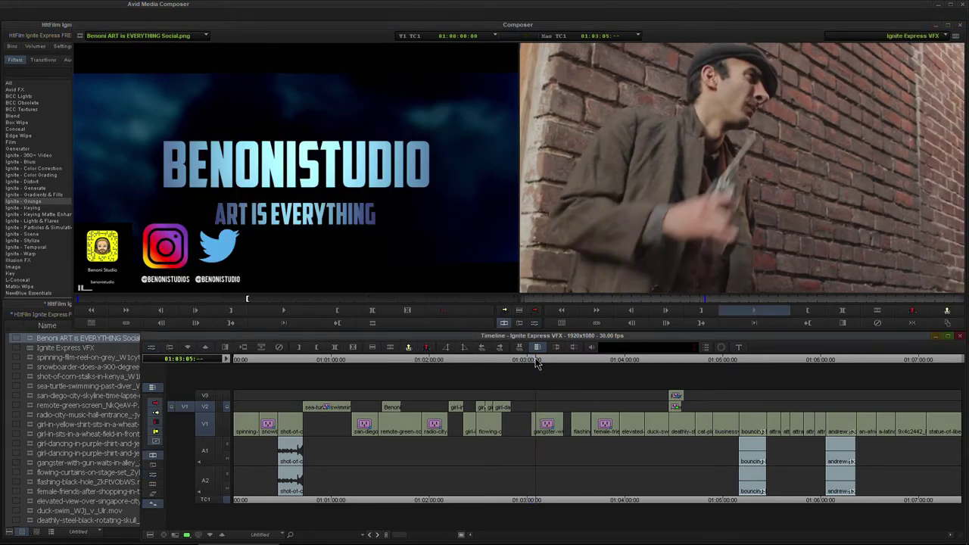
left_click(541, 359)
Render the gangster clip's stutter effect and play the rendered clip from near its start
left_click(547, 424)
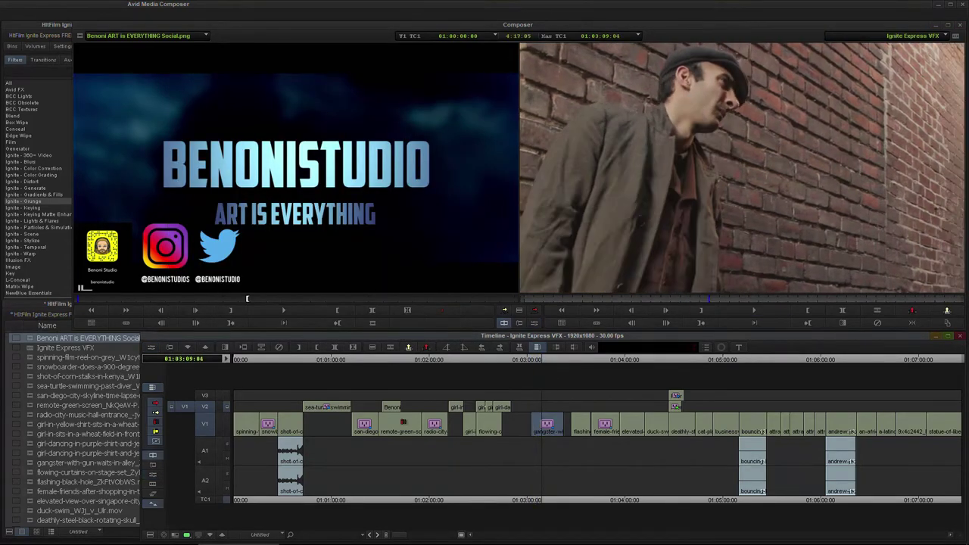
left_click(244, 348)
left_click(496, 291)
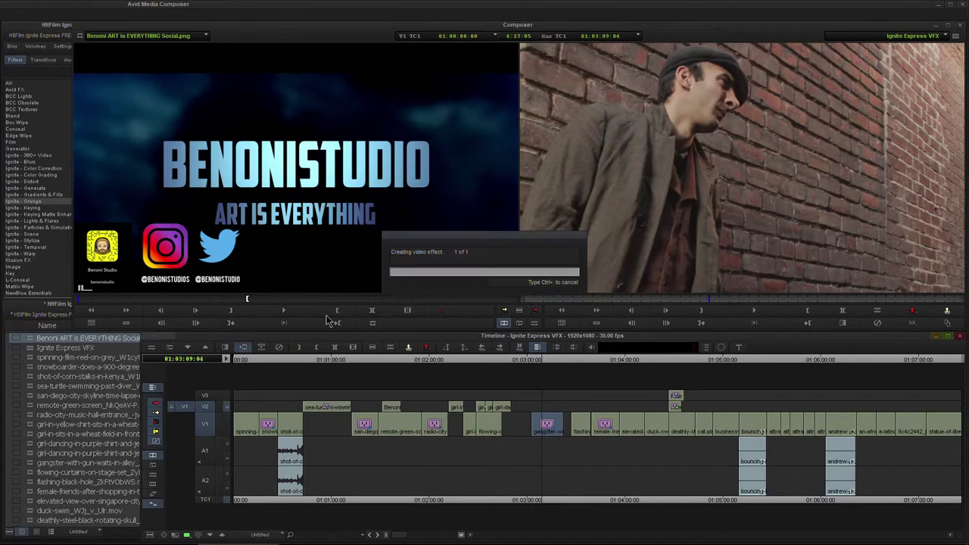
left_click(538, 359)
left_click_drag(538, 360, 534, 364)
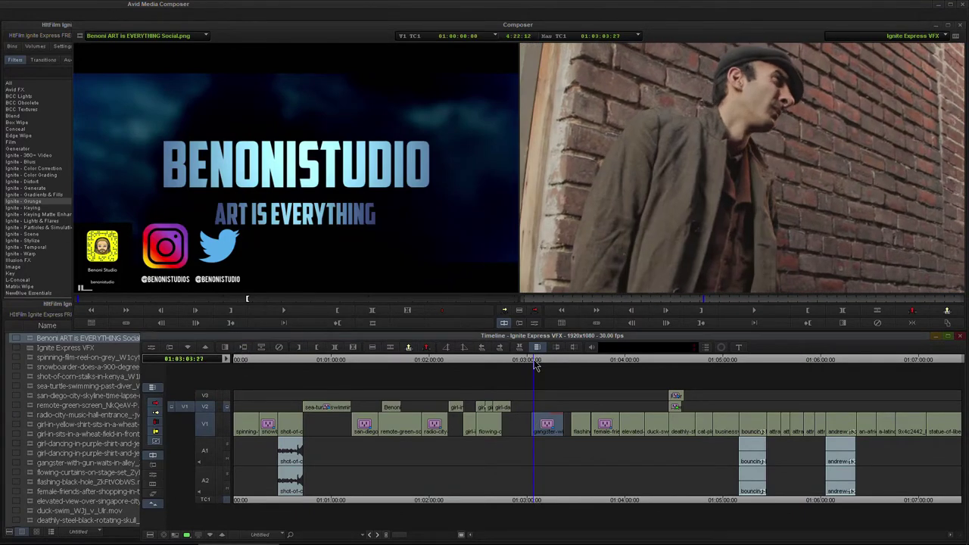
key("space")
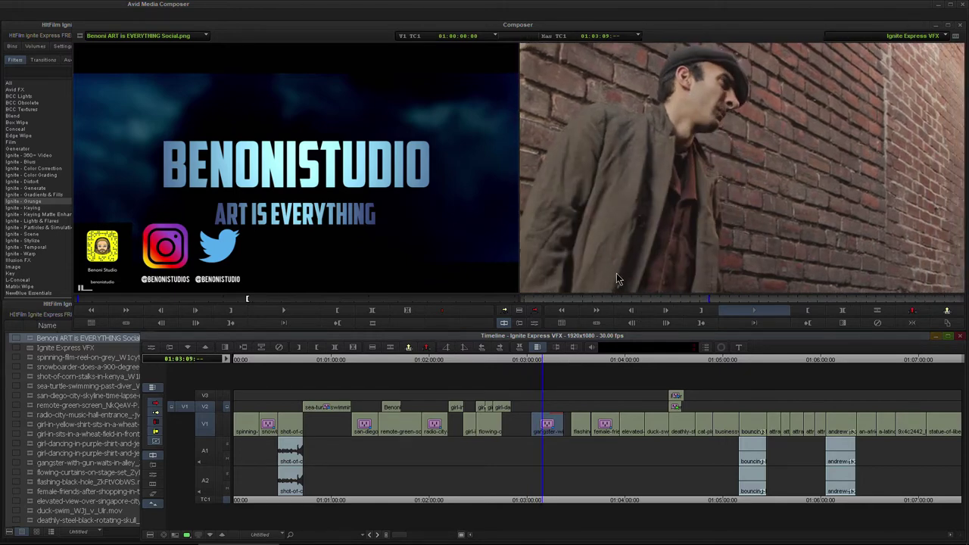
key("space")
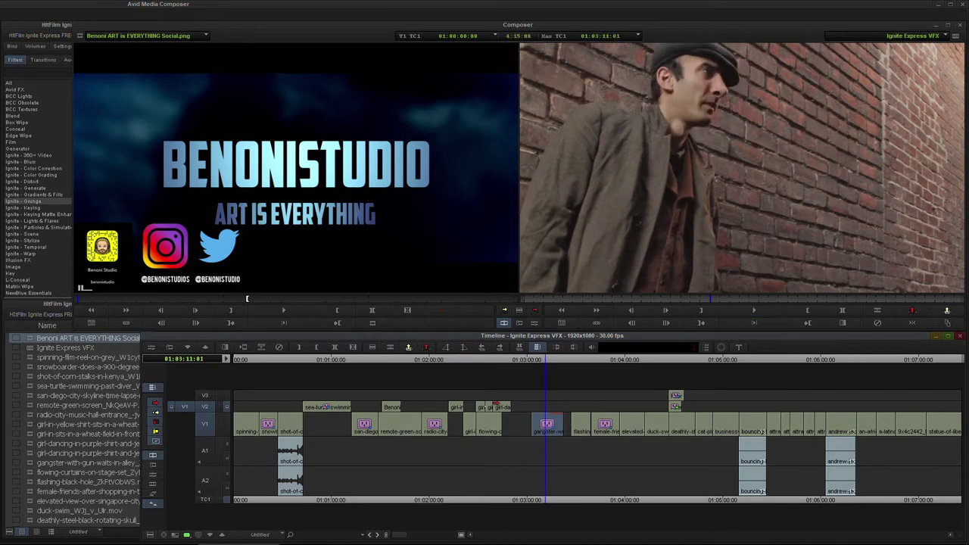
Reduce the stutter's Freeze Frames to about 19, then remove the effect from the gangster clip and show the Ignite - Keying category
left_click(534, 322)
left_click_drag(215, 90, 212, 92)
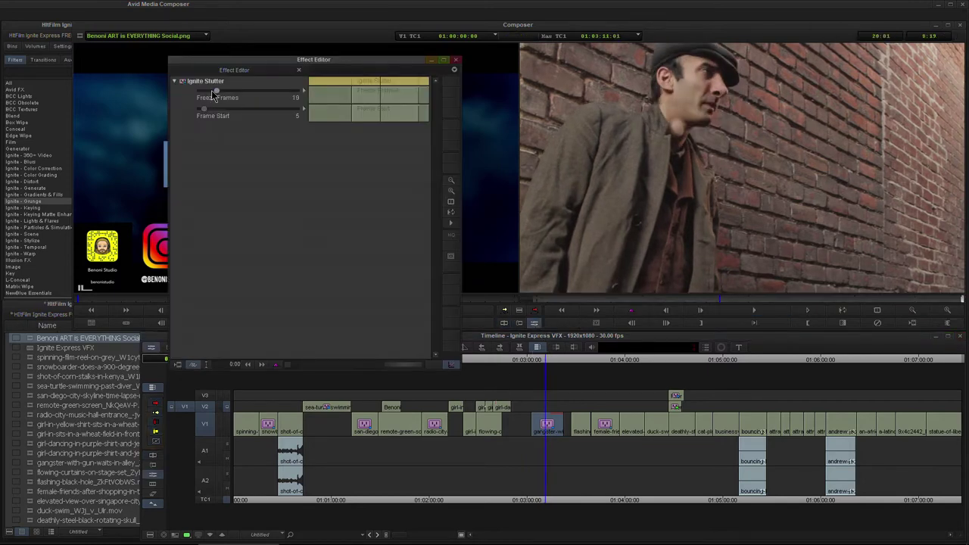
left_click(457, 61)
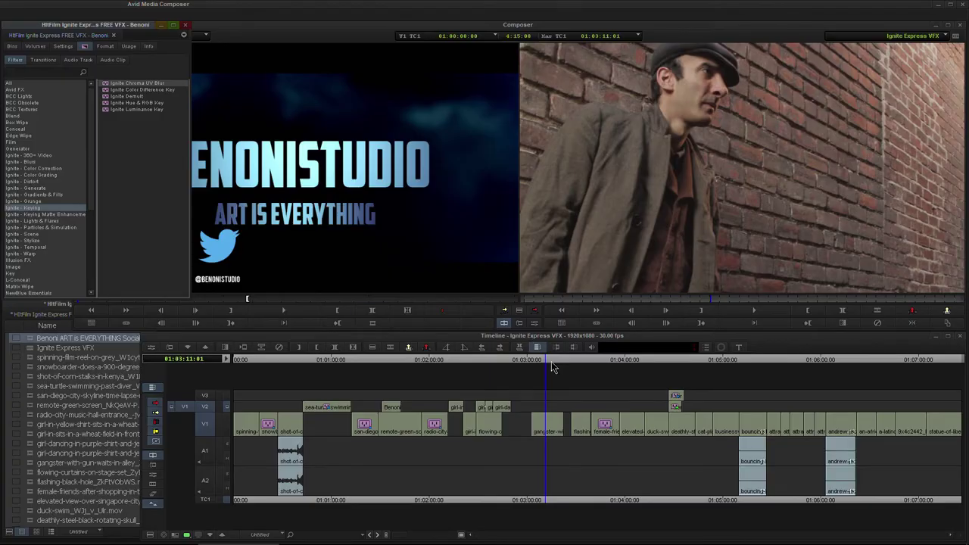
Go to the remote green-screen clip and compare the built-in Key filters with those in the Ignite - Keying category
left_click_drag(551, 362, 354, 384)
left_click(402, 387)
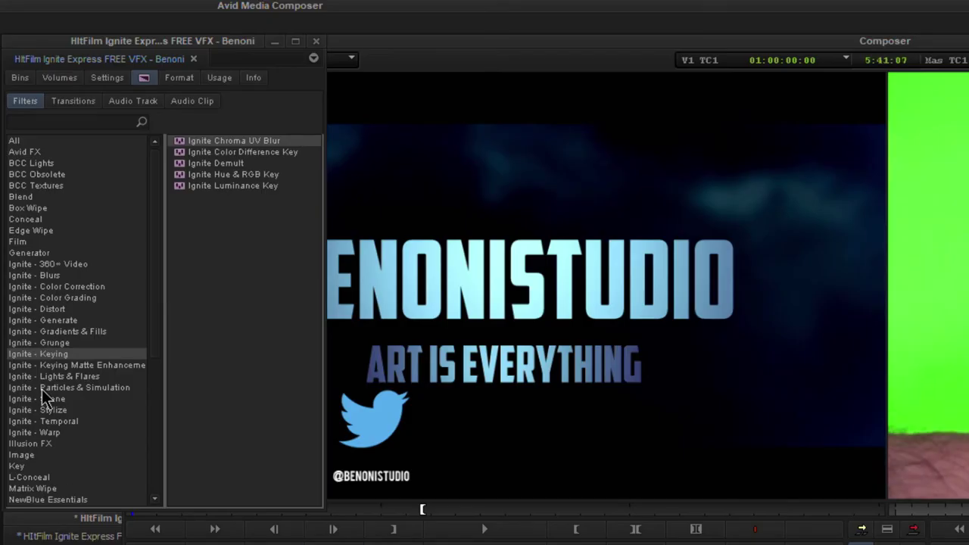
left_click_drag(156, 224, 153, 262)
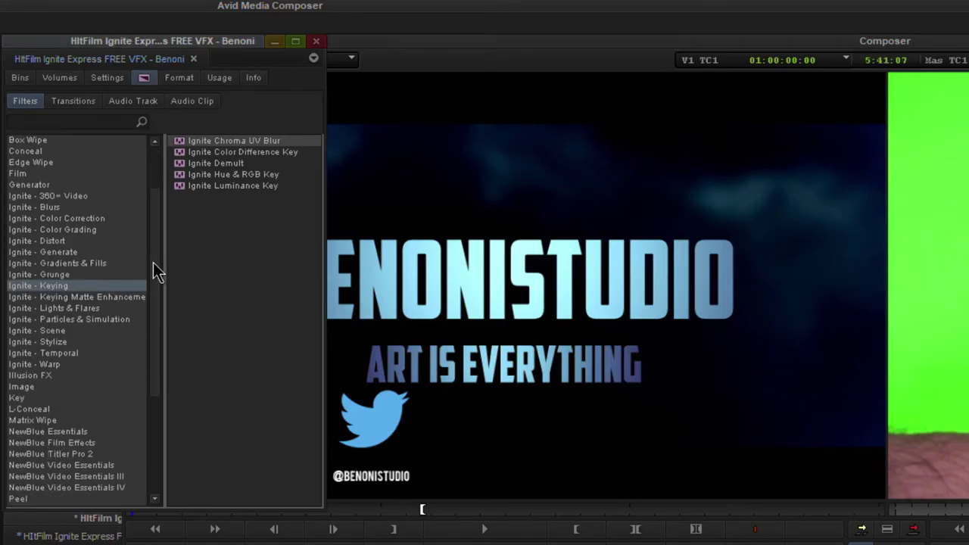
left_click(17, 398)
left_click(225, 187)
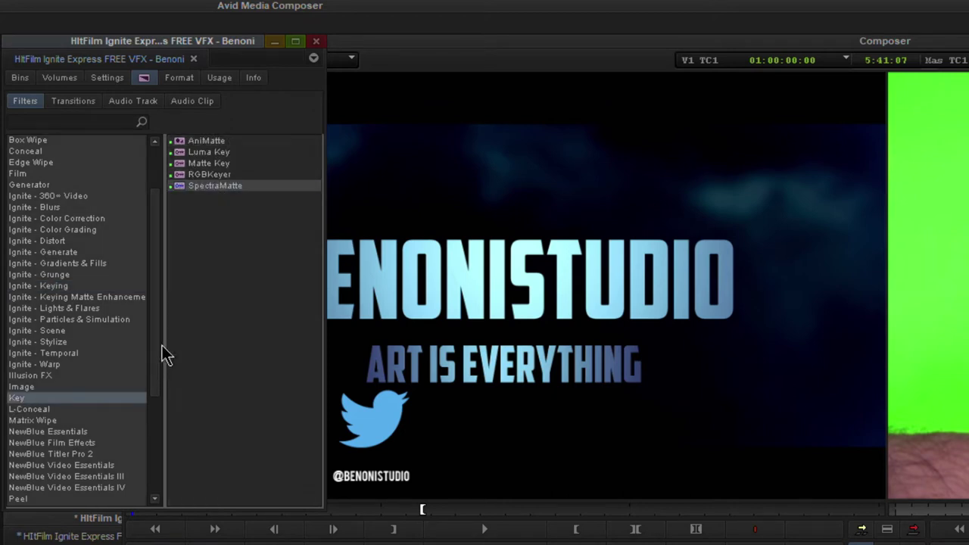
left_click_drag(162, 346, 162, 301)
left_click(64, 354)
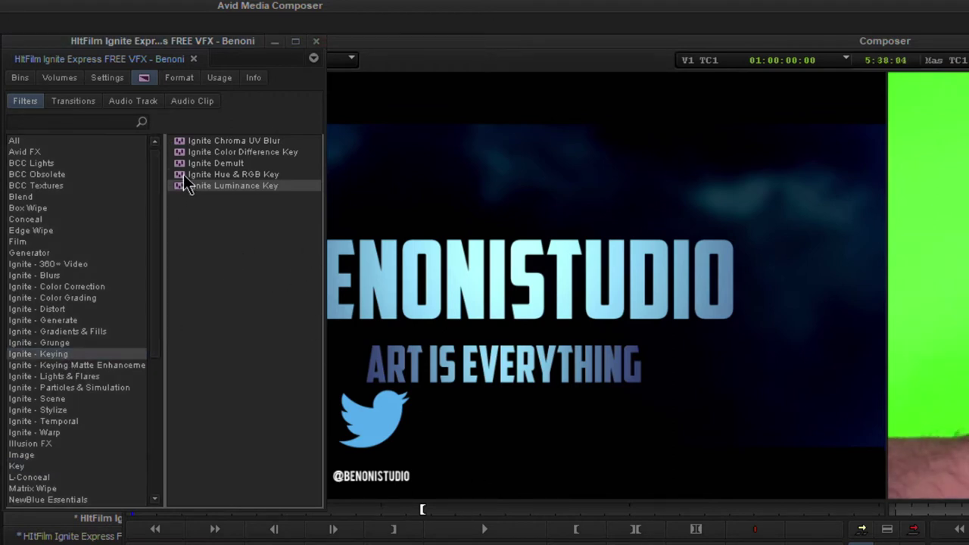
Apply Ignite Hue & RGB Key to the remote green-screen clip with one track and sample the green background as key color
left_click_drag(180, 173, 409, 428)
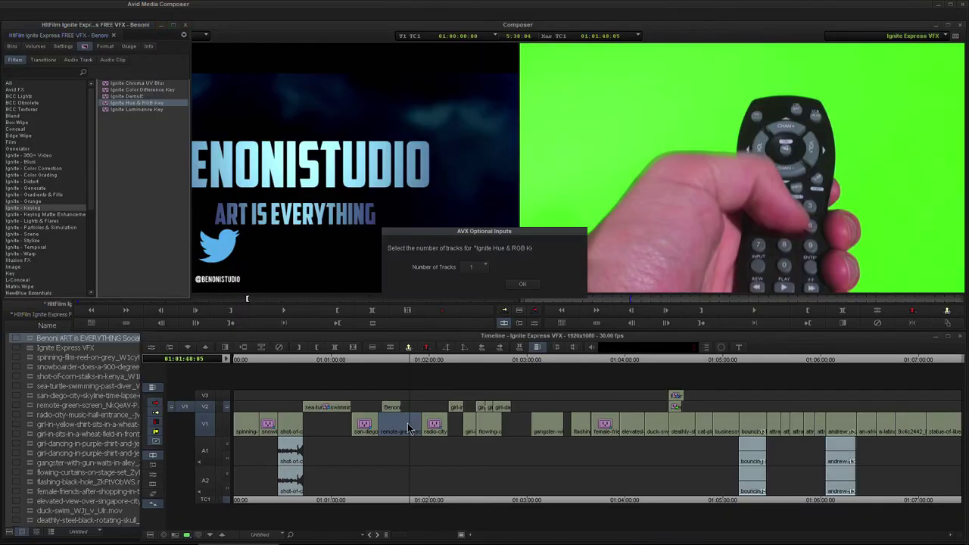
left_click(523, 284)
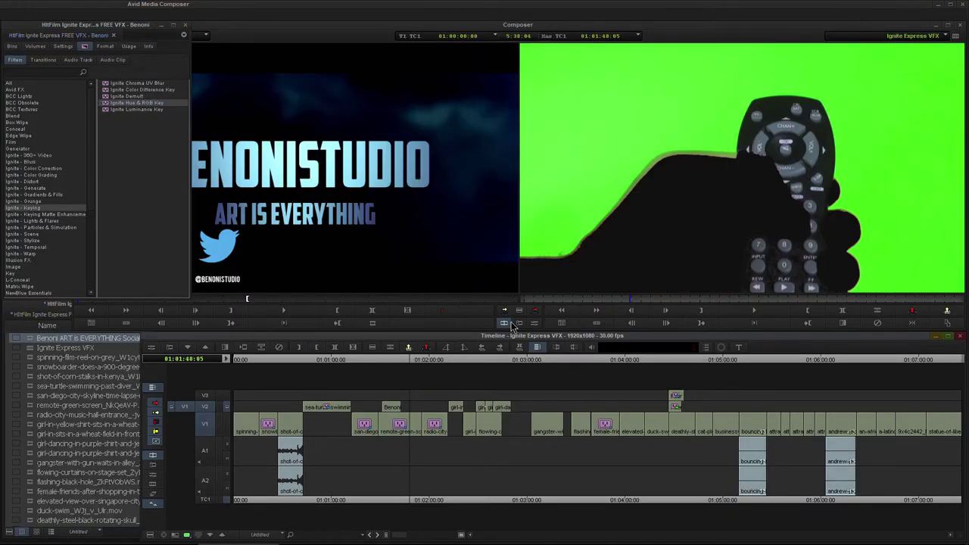
left_click(505, 322)
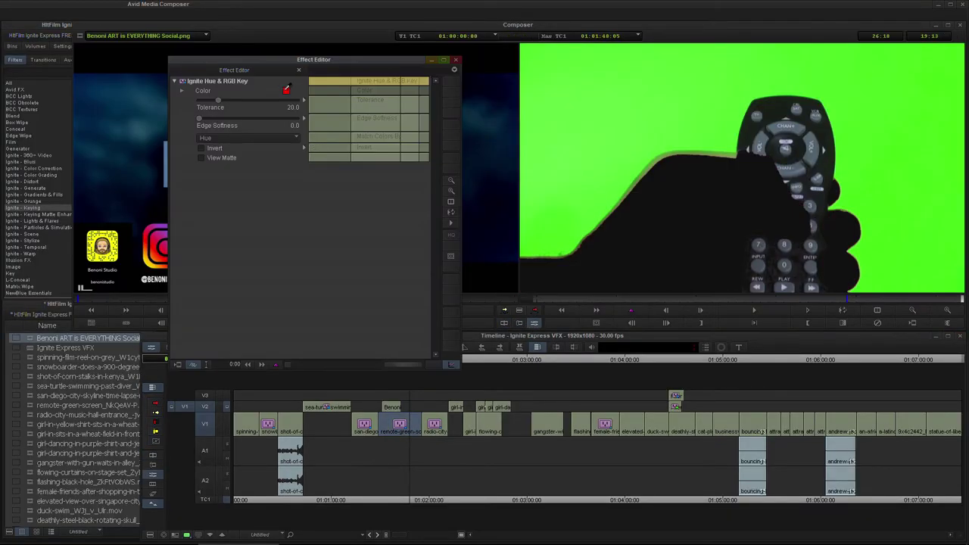
left_click_drag(287, 88, 561, 126)
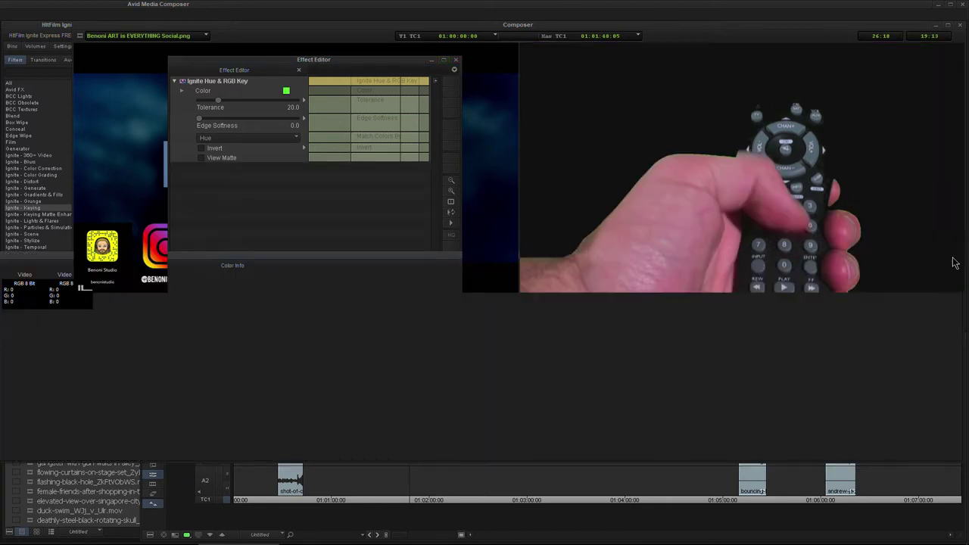
Scrub through the keyed clip, try matching colors by RGB, and return to Hue
left_click_drag(393, 76, 409, 90)
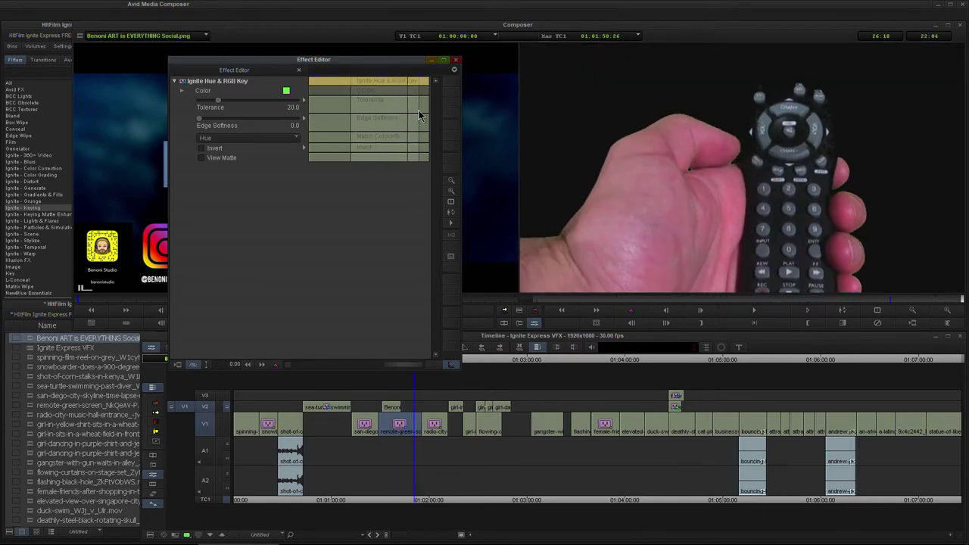
left_click(218, 139)
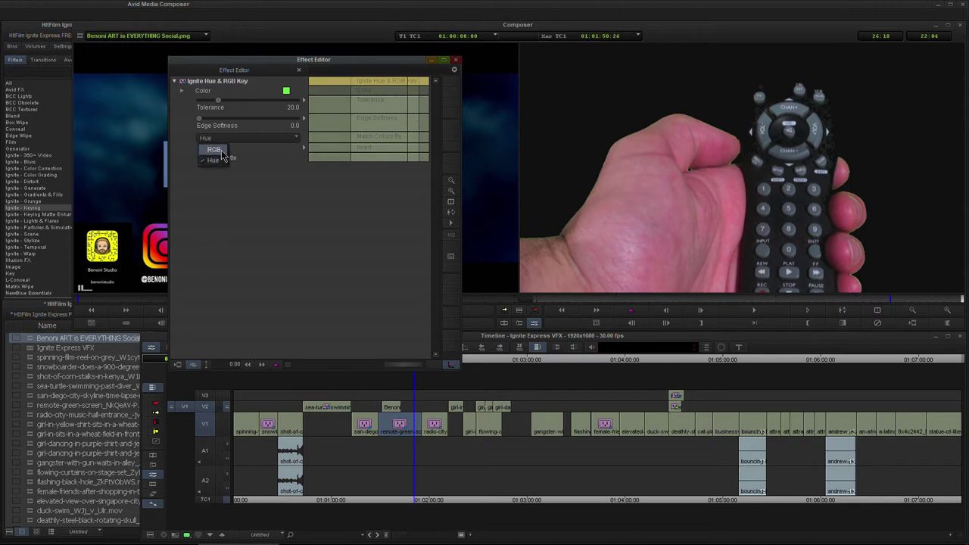
left_click(222, 156)
left_click(262, 139)
left_click(216, 162)
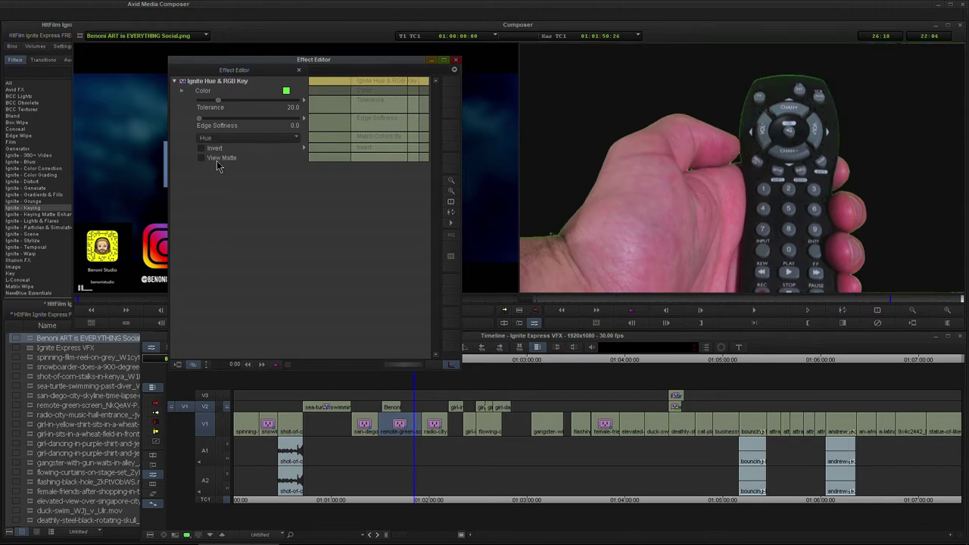
Turn on the key's Invert and View Matte options to inspect the matte, then turn both off
left_click(202, 148)
left_click(201, 158)
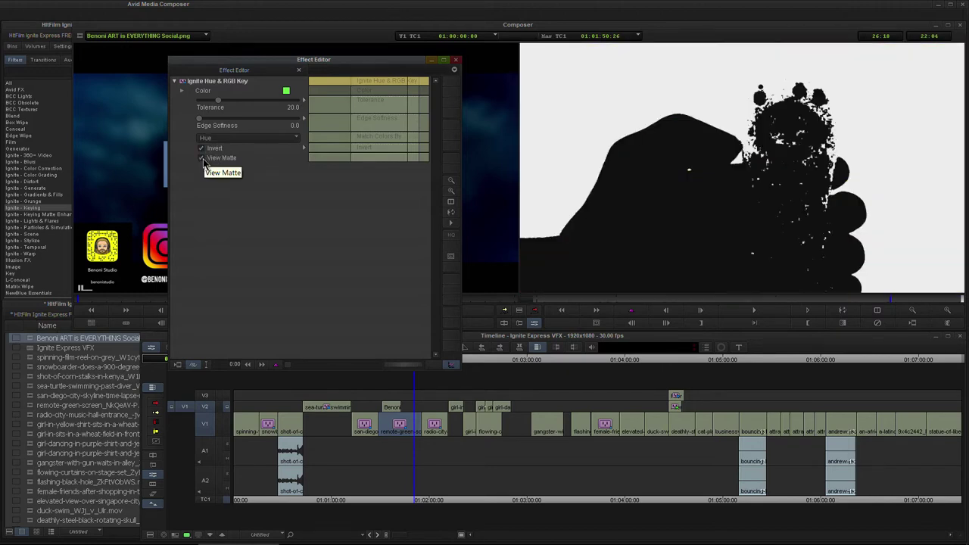
left_click(201, 149)
left_click(201, 158)
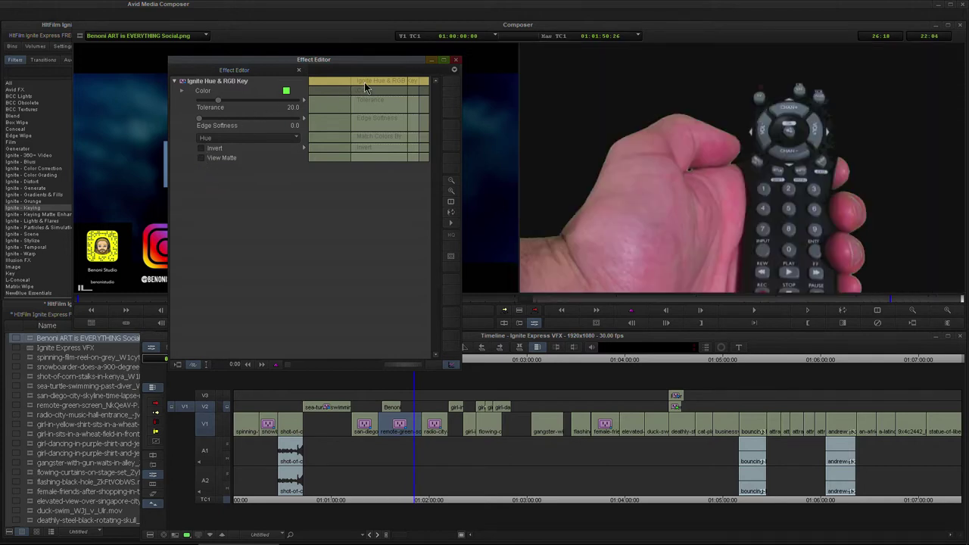
Apply Ignite Matte Cleaner with one track to the empty V2 segment above the keyed remote green-screen clip
left_click_drag(365, 87, 397, 91)
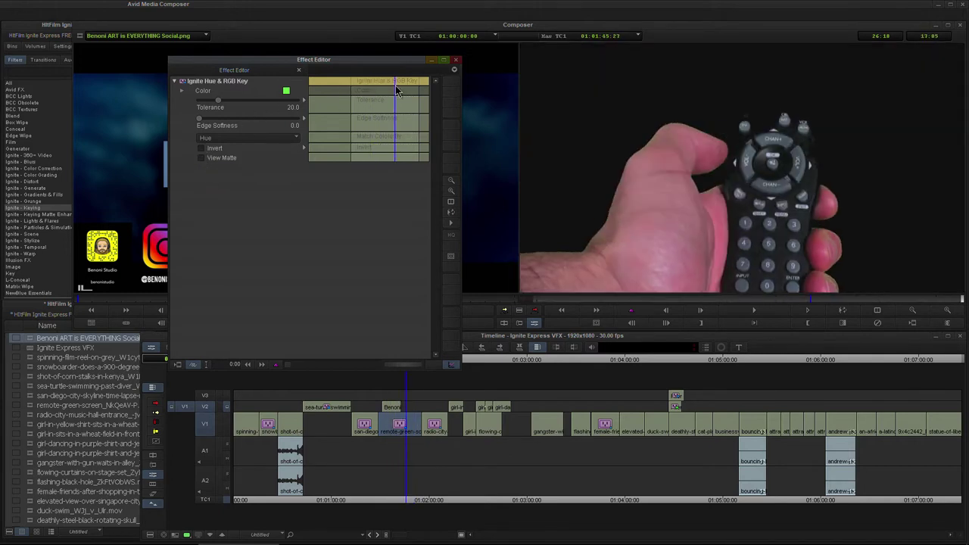
left_click(458, 60)
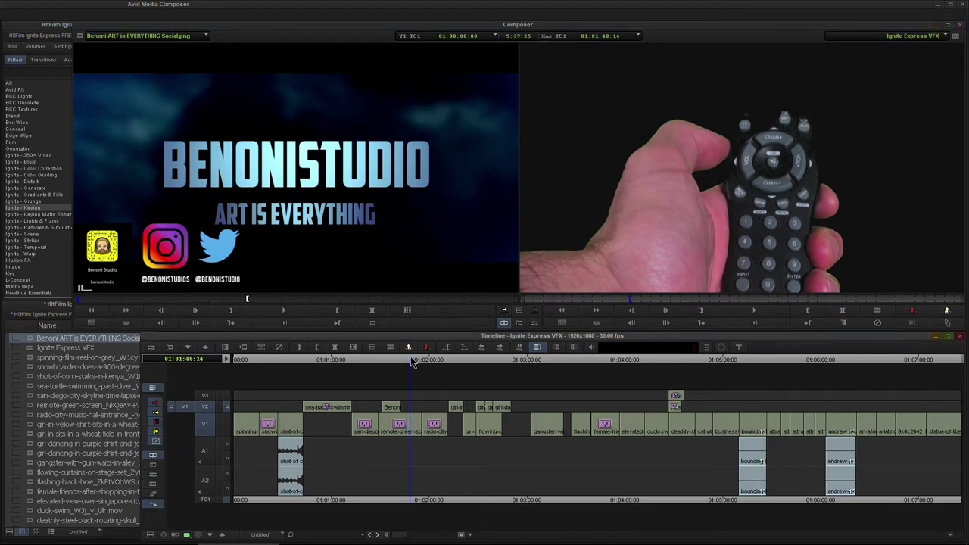
left_click(36, 215)
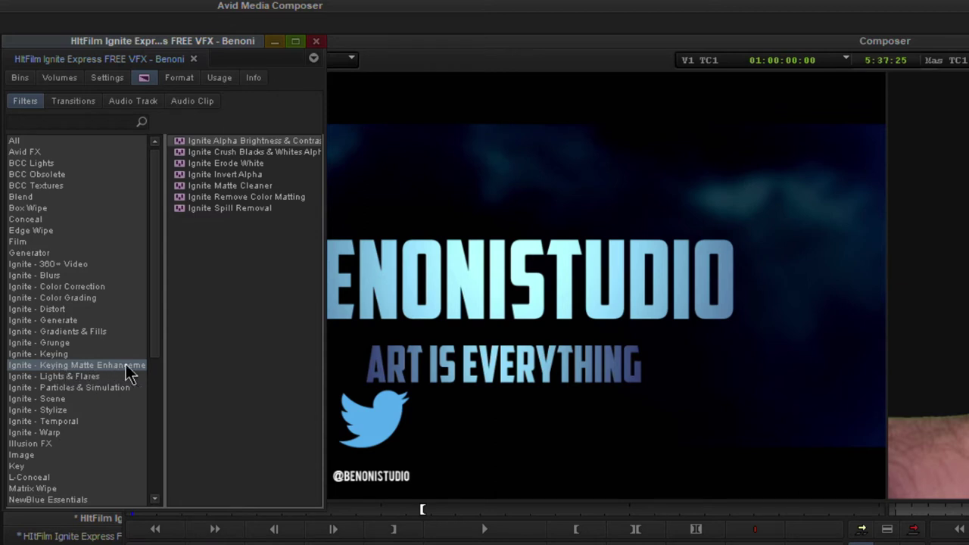
left_click(227, 188)
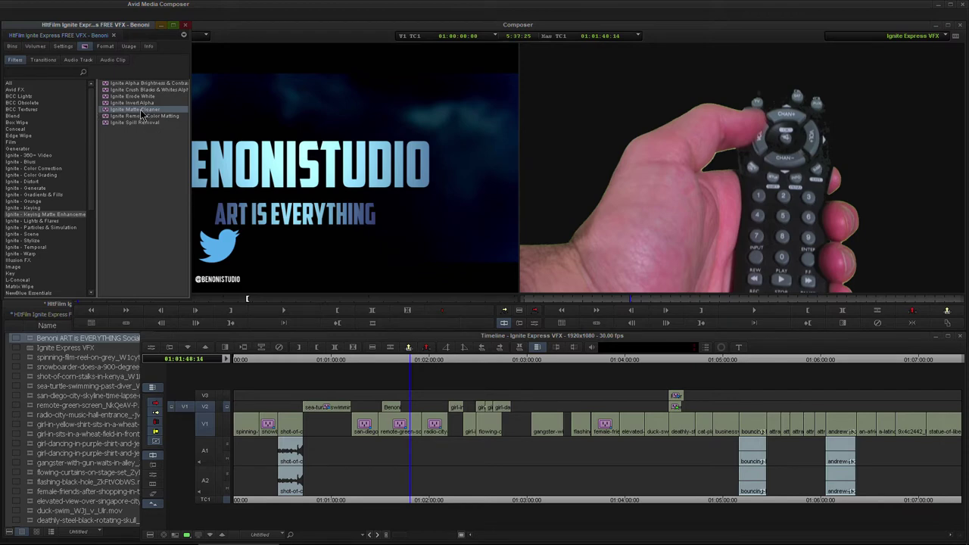
left_click_drag(385, 368, 391, 407)
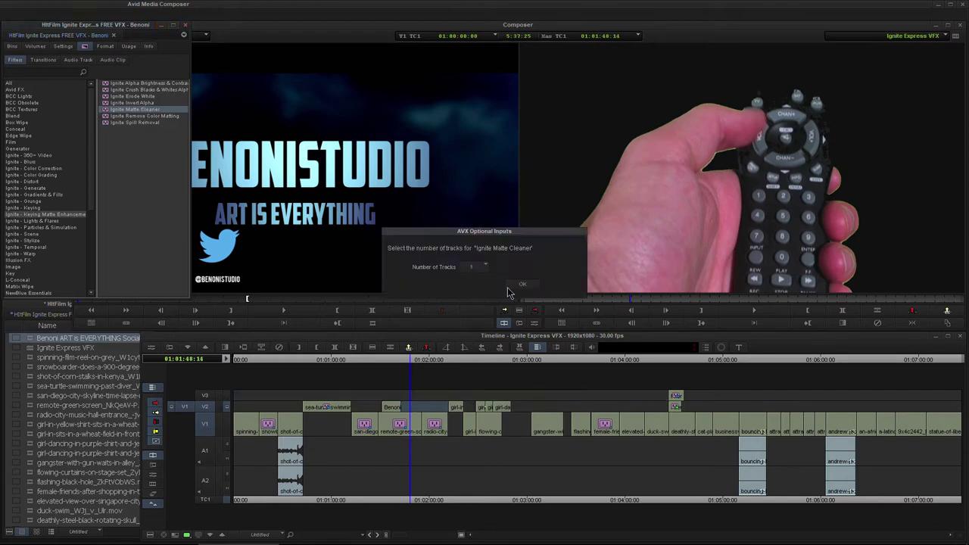
left_click(510, 291)
Set the Matte Cleaner's Smooth to 22.6 and Feather to 16.2, and check the softened key along the clip
left_click(415, 360)
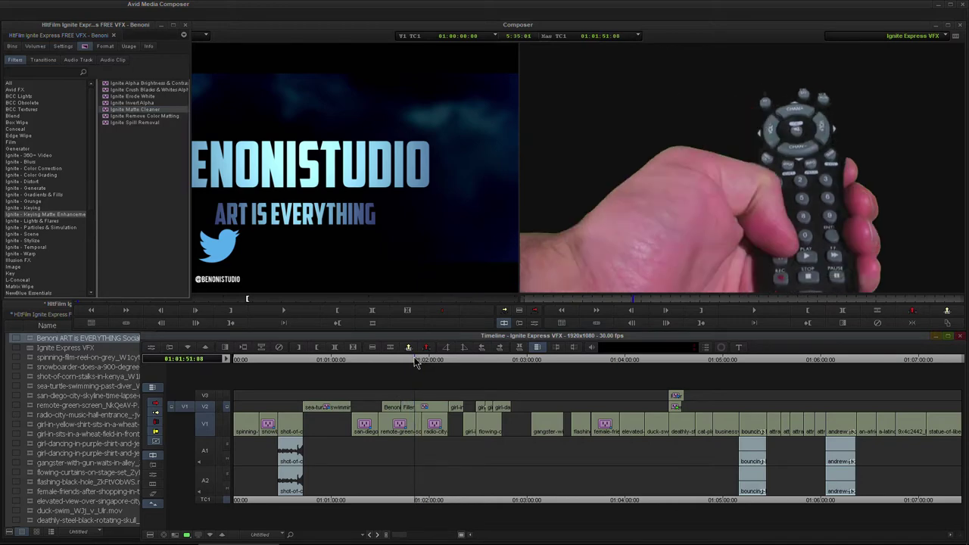
left_click(416, 360)
left_click(533, 324)
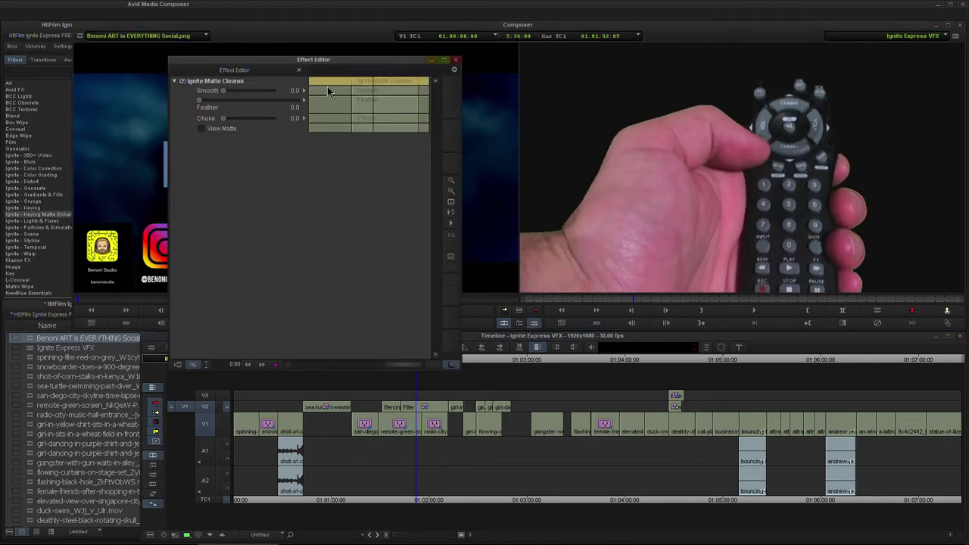
left_click_drag(237, 94, 214, 106)
left_click_drag(378, 84, 368, 92)
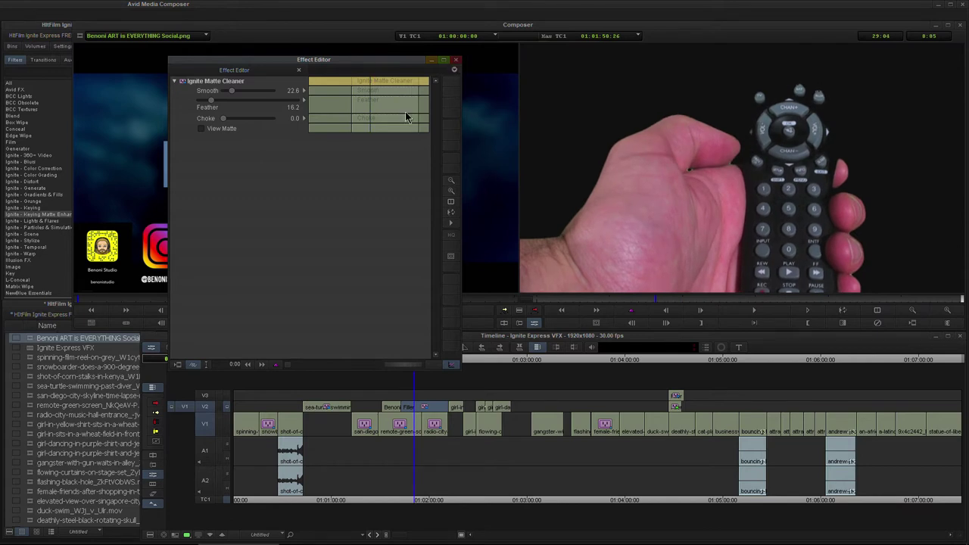
left_click(455, 63)
Remove the effects from the remote green-screen clip, the radio-city clip and the V2 segment above them
left_click(405, 430)
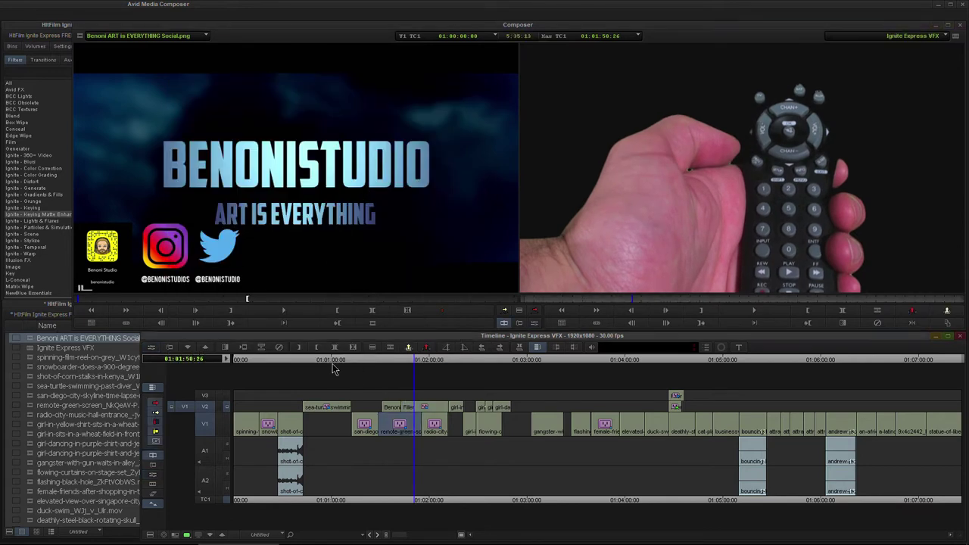
left_click(280, 348)
left_click(430, 427)
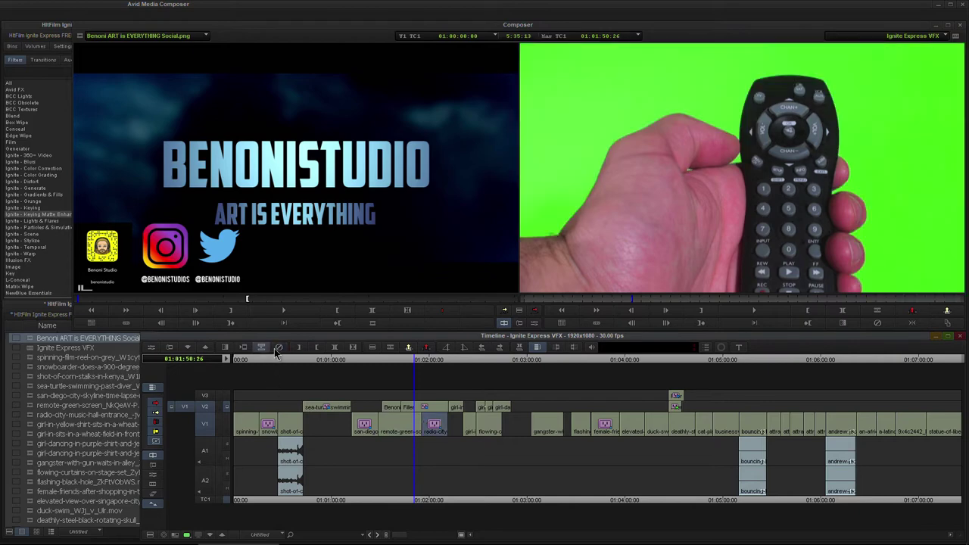
left_click(280, 347)
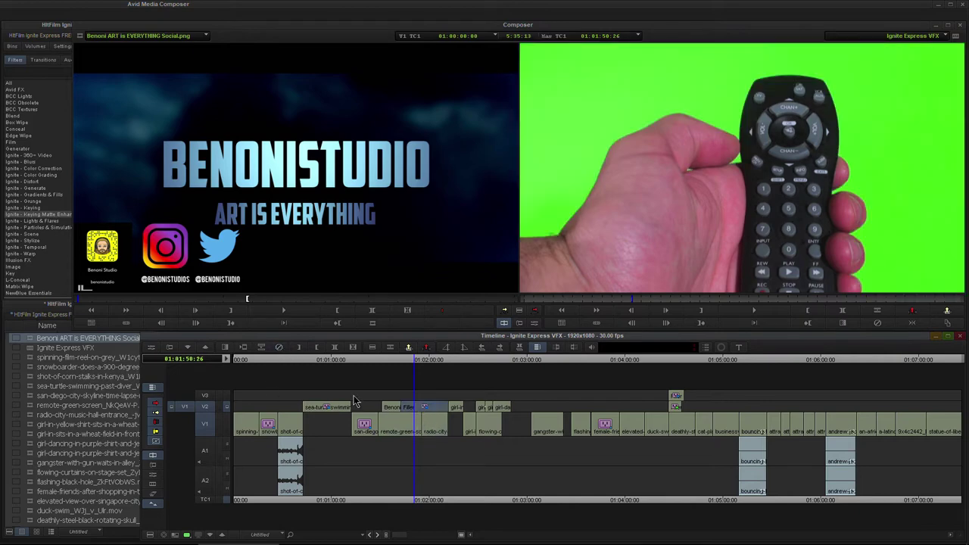
left_click(279, 346)
Apply Ignite Color Difference Key to the first girl-dancing green-screen clip on V2
left_click(44, 209)
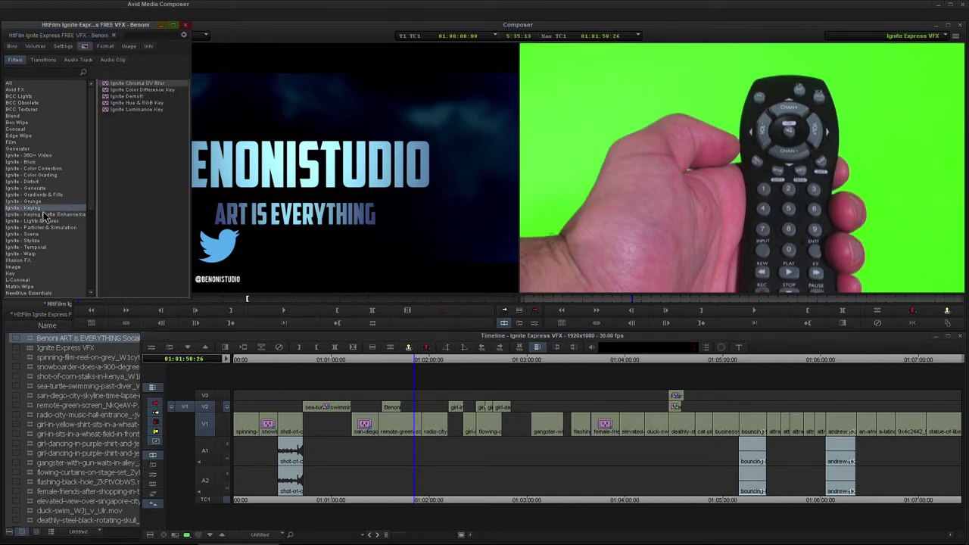
left_click(122, 90)
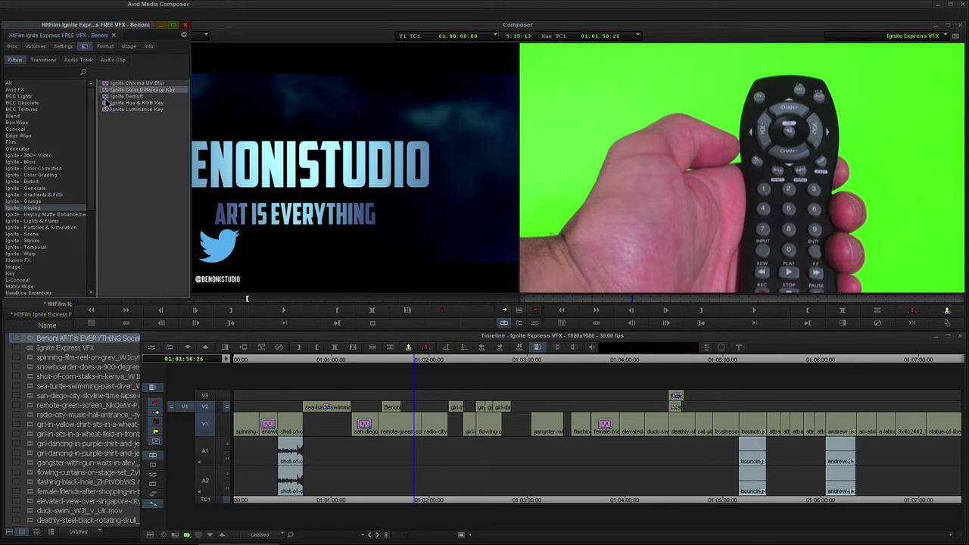
left_click(487, 370)
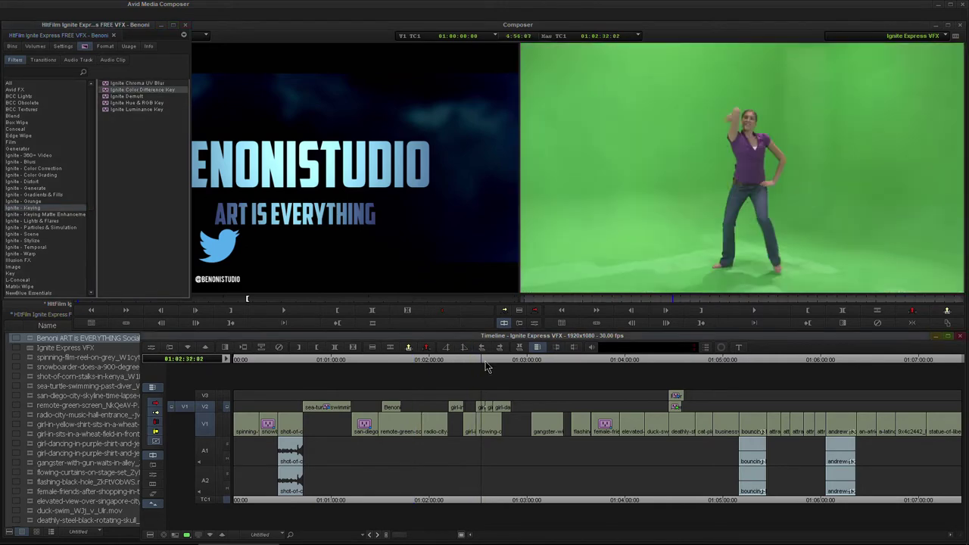
left_click(485, 370)
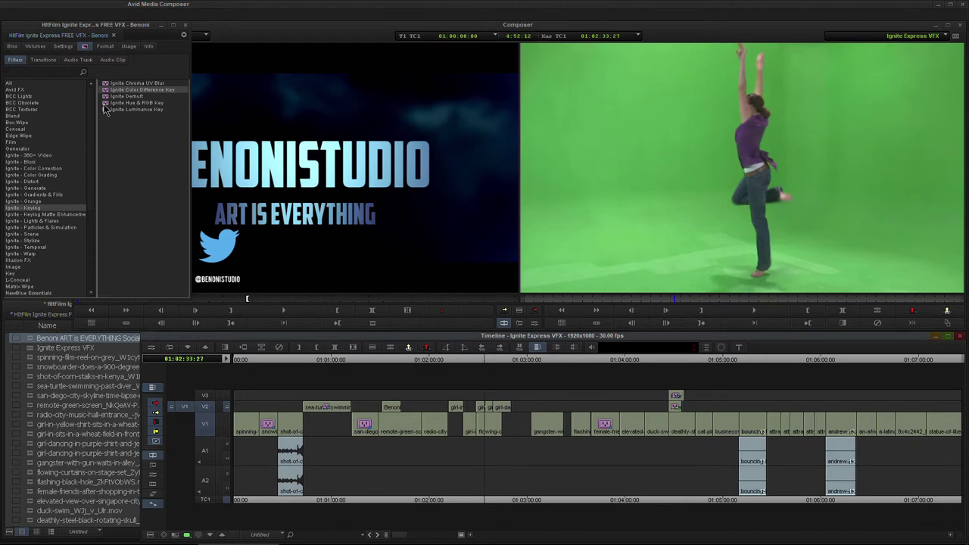
left_click_drag(104, 93, 480, 410)
left_click(519, 285)
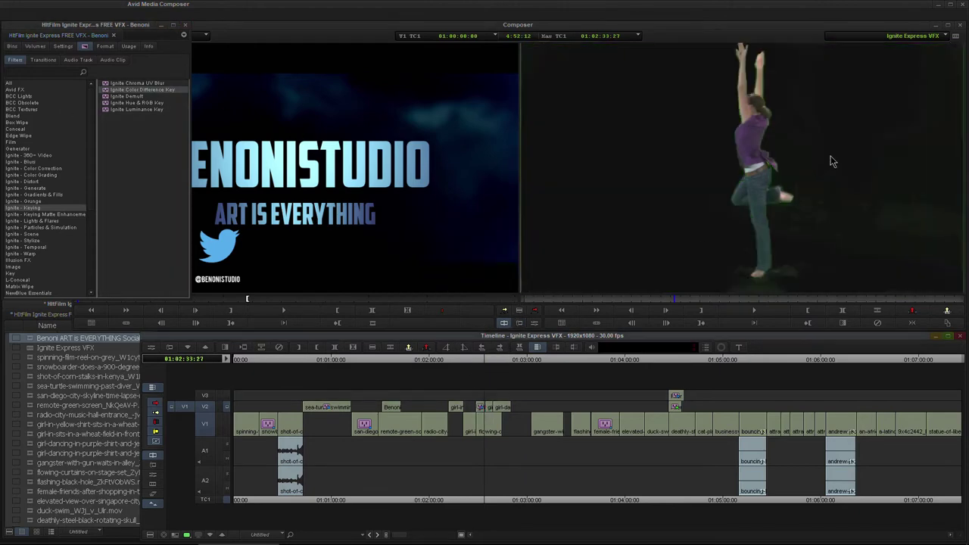
Set the Color Difference Key's Min to 0.7 and inspect the dancer's matte with View Matte, turning it off again
left_click(534, 323)
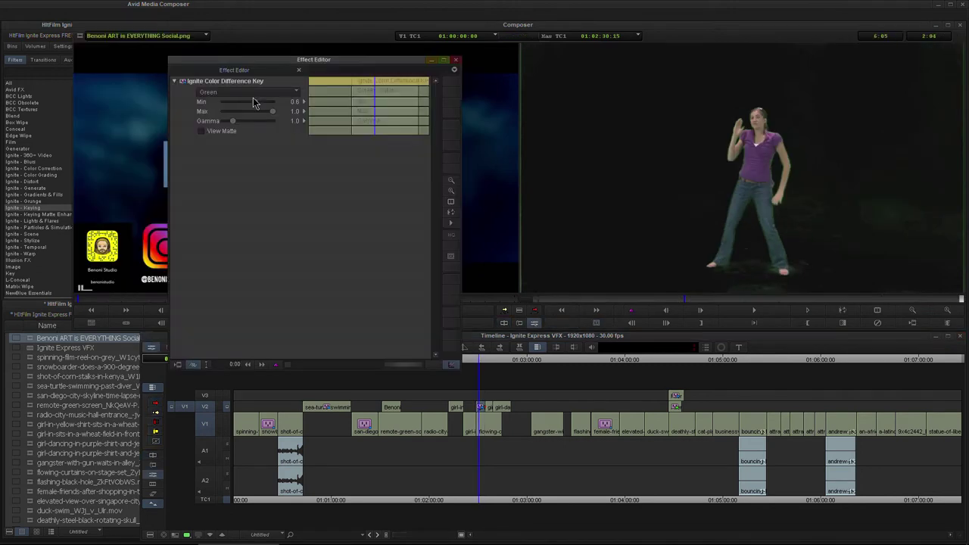
left_click_drag(253, 101, 260, 106)
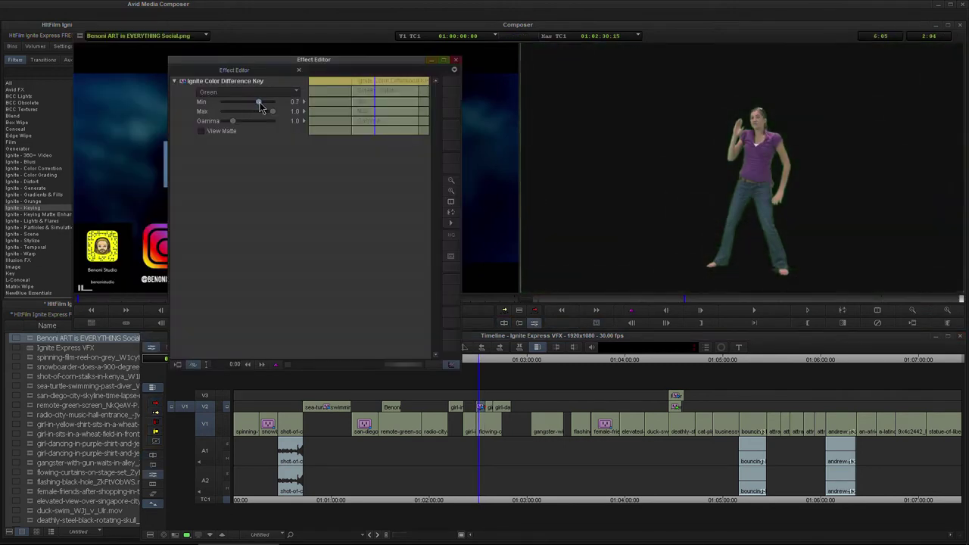
left_click_drag(370, 79, 378, 80)
left_click(201, 131)
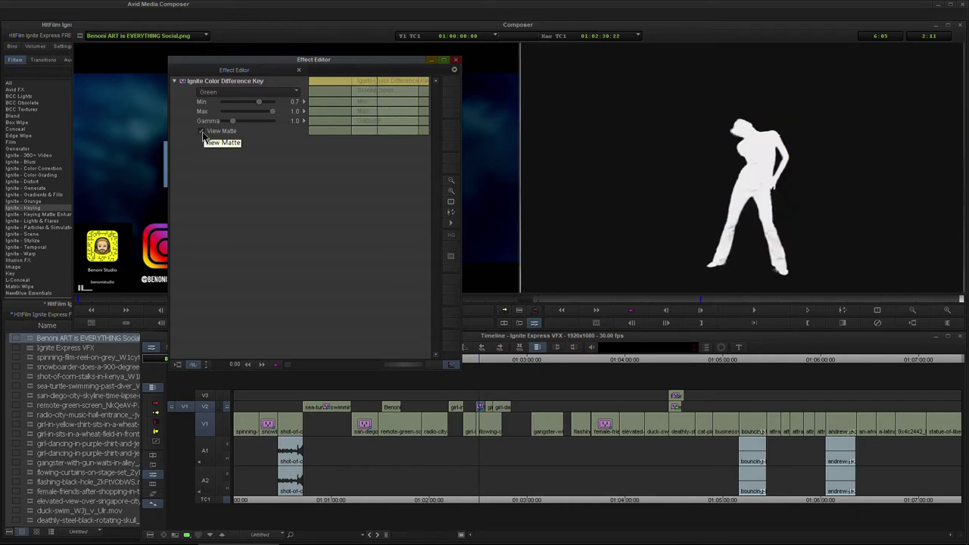
left_click(202, 131)
Replace the Color Difference Key on the girl-dancing clip with the built-in SpectraMatte effect
left_click(453, 60)
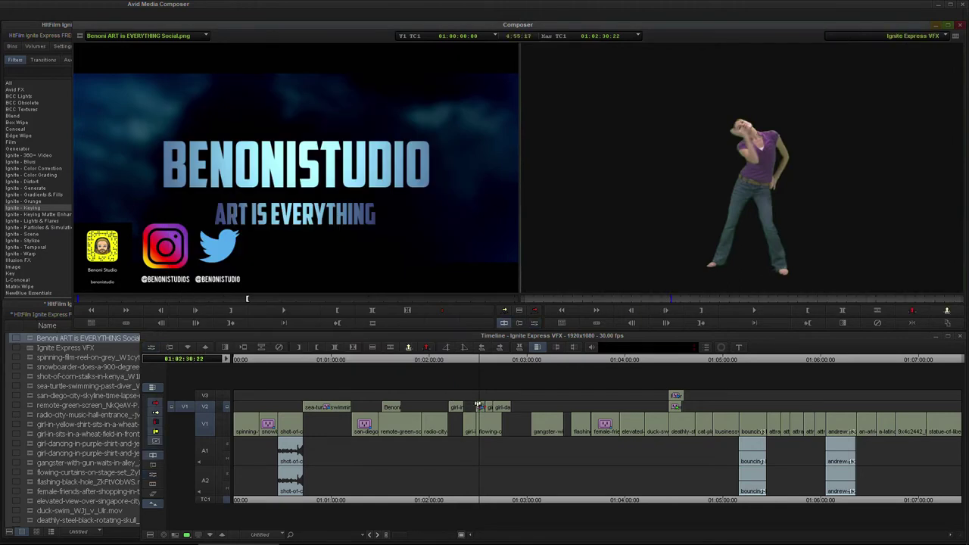
left_click(280, 348)
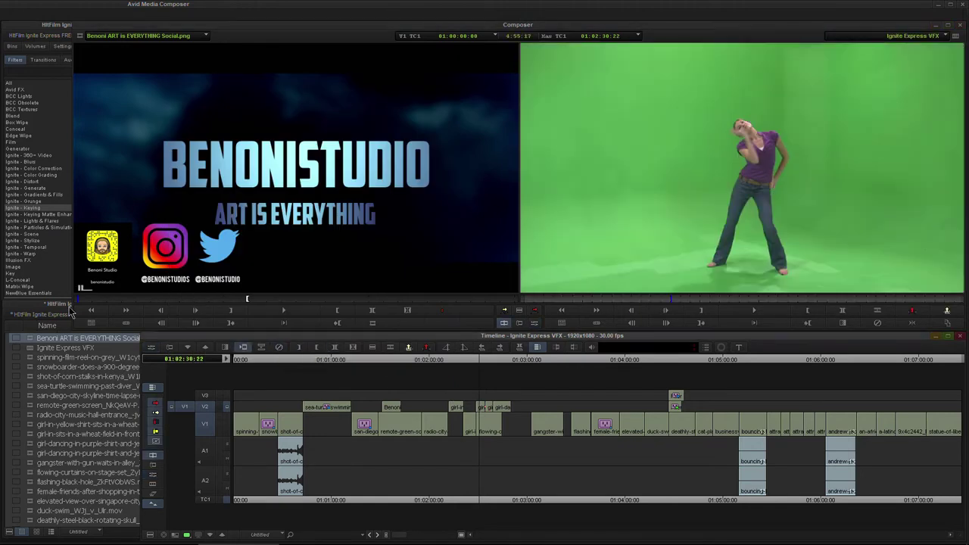
left_click(30, 212)
left_click(10, 274)
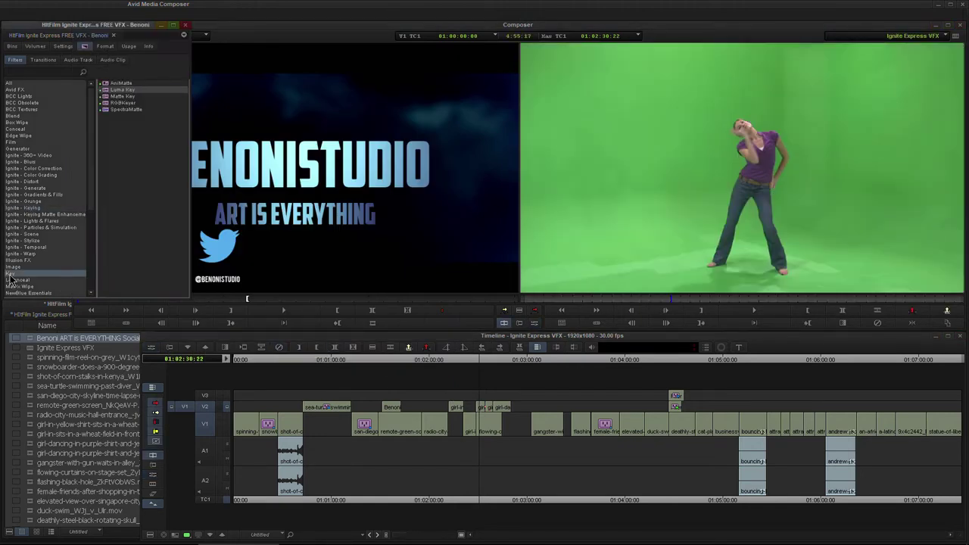
left_click(106, 110)
left_click_drag(483, 424, 480, 406)
left_click(536, 345)
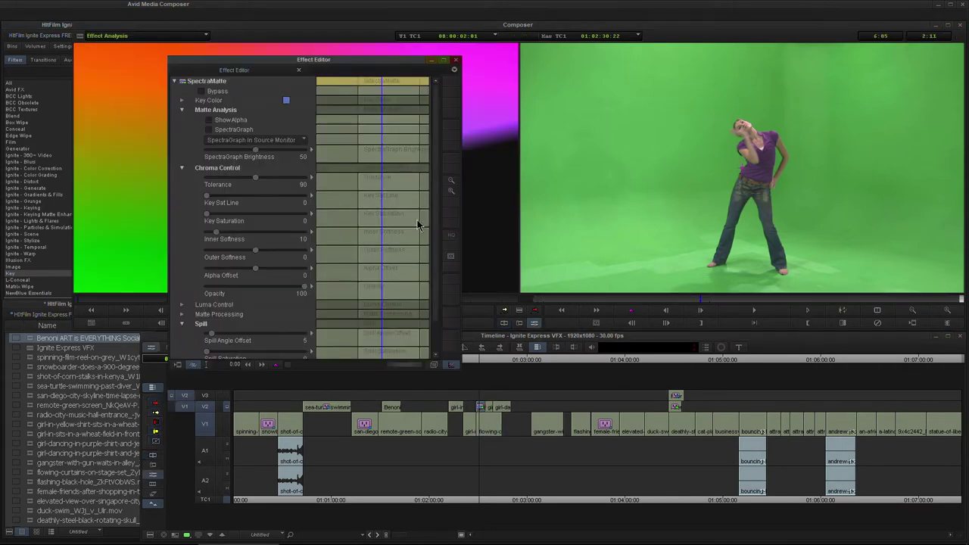
Sample the green background as SpectraMatte's key color and close the Color Info and Effect Editor windows
left_click_drag(286, 100, 692, 149)
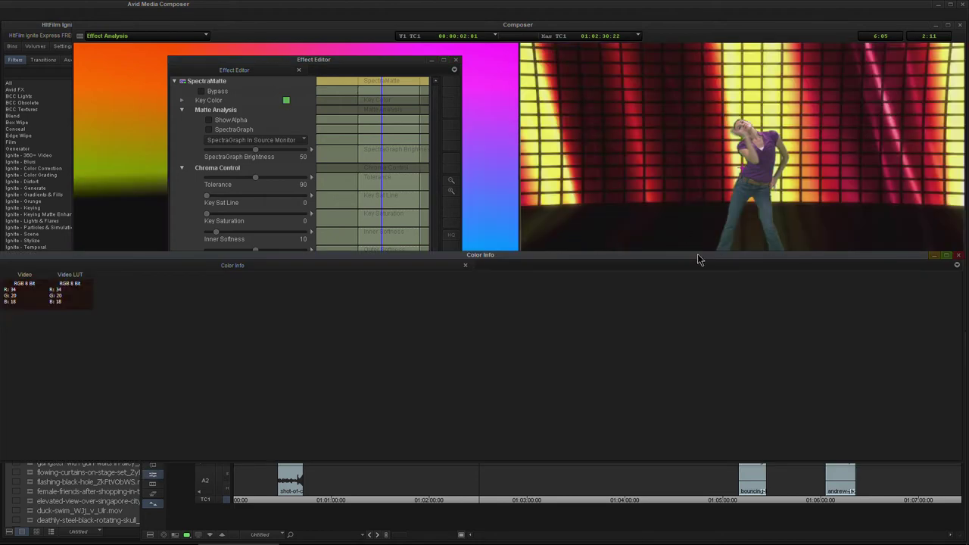
left_click(958, 256)
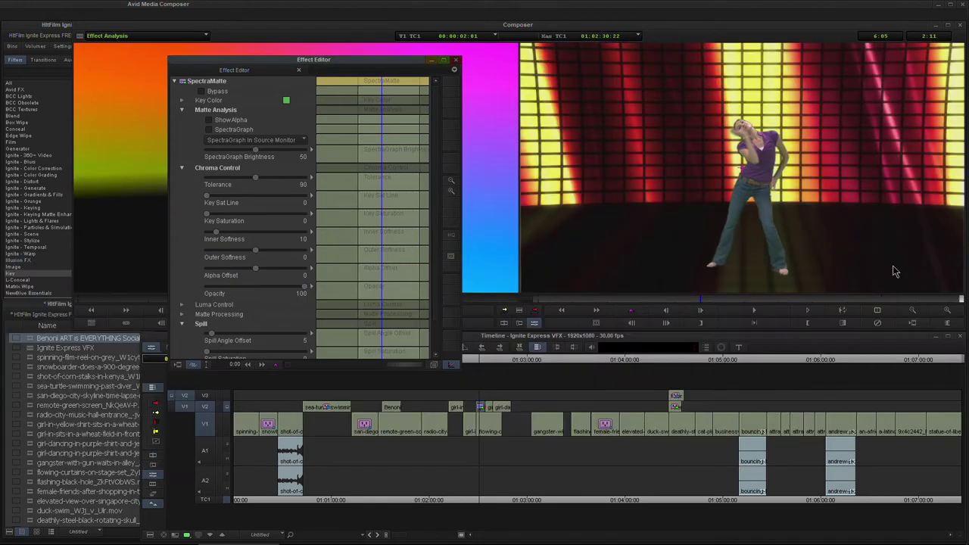
left_click(457, 60)
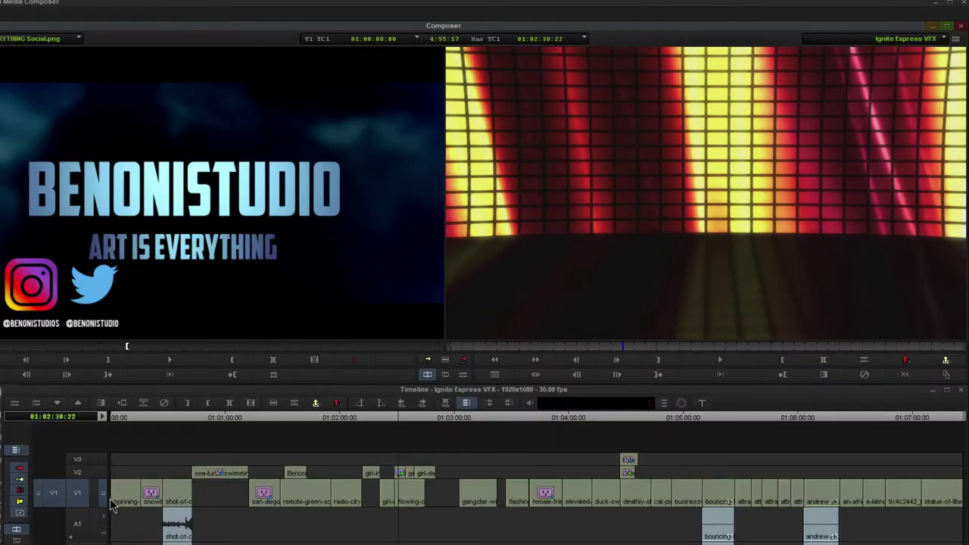
Monitor track V2 and play the keyed dancer over the stage-curtains clip to review the composite
left_click(106, 504)
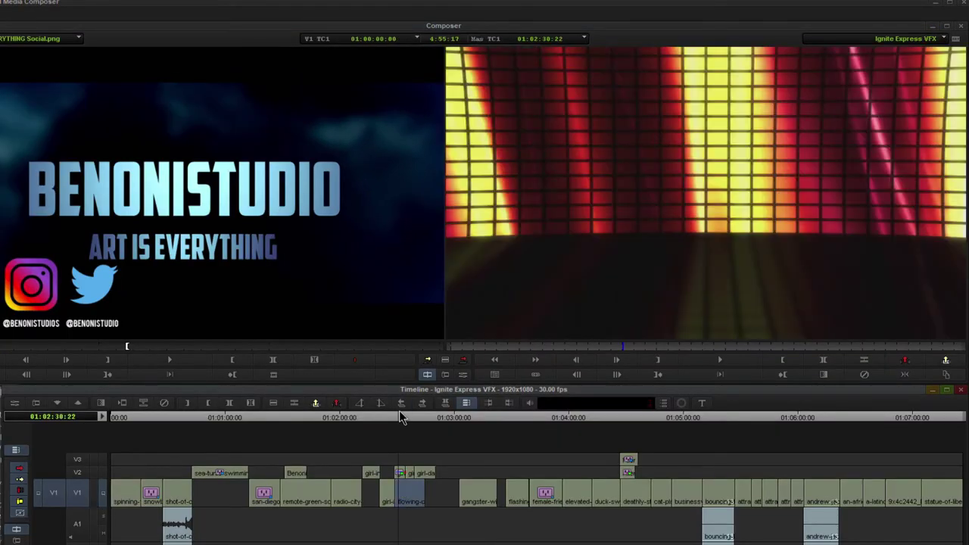
mouse_move(400, 417)
left_mouse_down()
mouse_move(411, 417)
mouse_move(402, 418)
left_mouse_up()
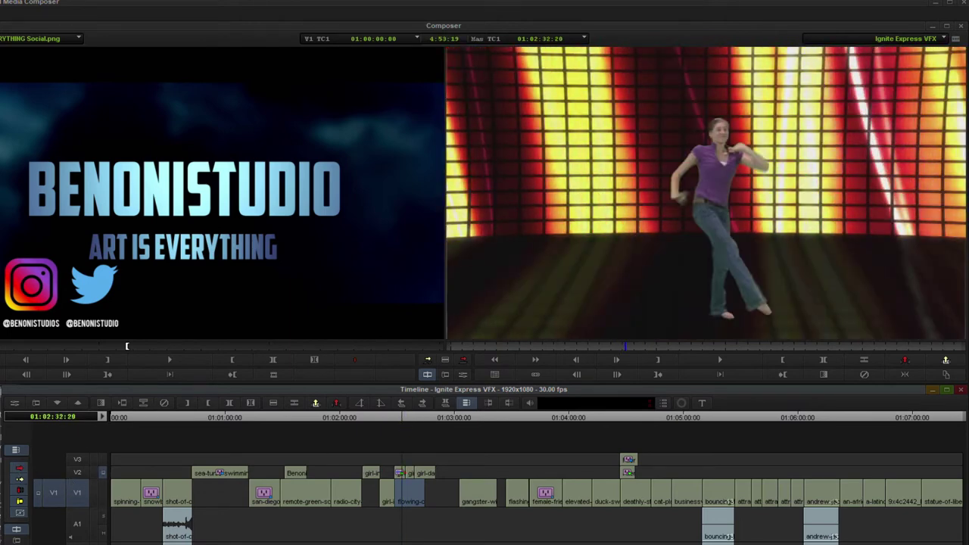
key("ctrl+]")
key("ctrl+]")
key("ctrl+]")
key("ctrl+]")
key("ctrl+]")
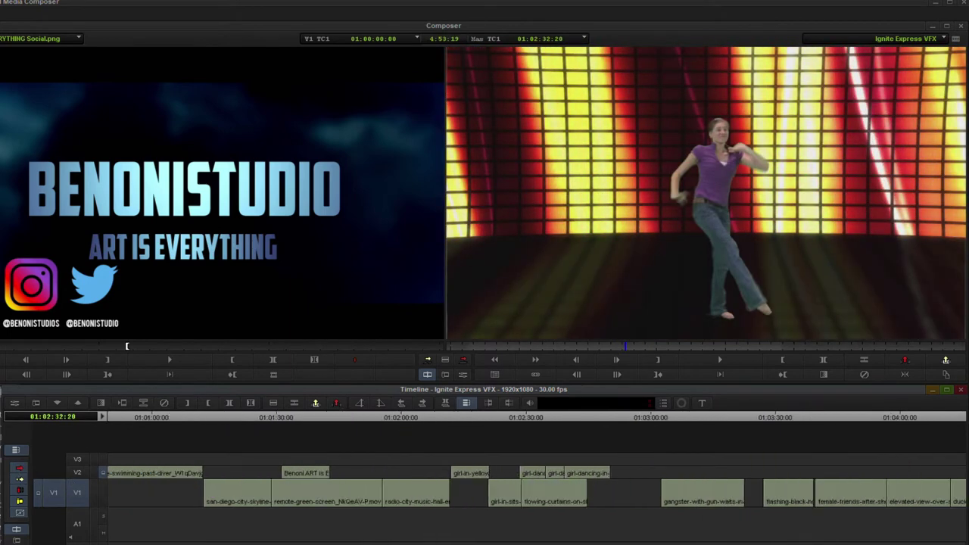
left_click(525, 473)
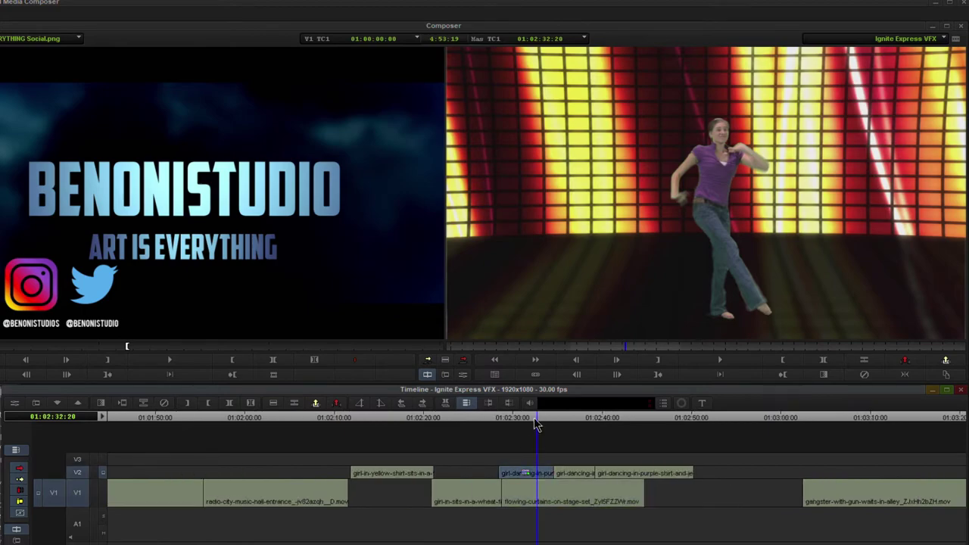
left_click_drag(534, 418, 538, 418)
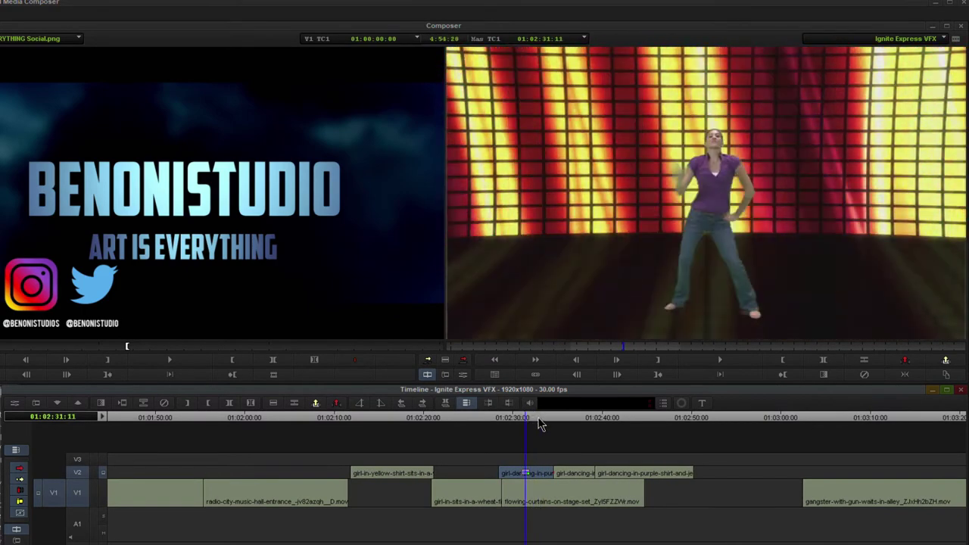
key("l")
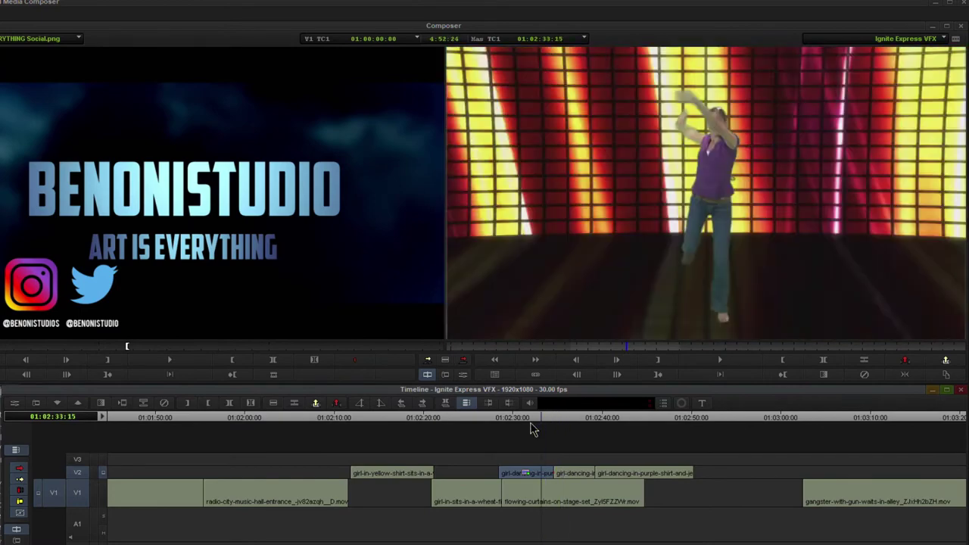
Remove SpectraMatte from the girl-dancing clip and bring up the Ignite - Keying effects
left_click(527, 474)
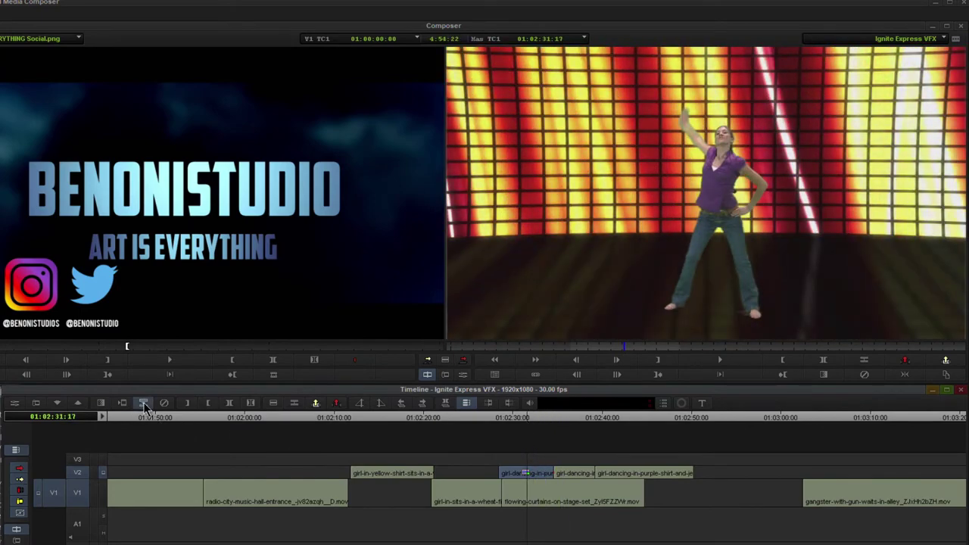
left_click(164, 403)
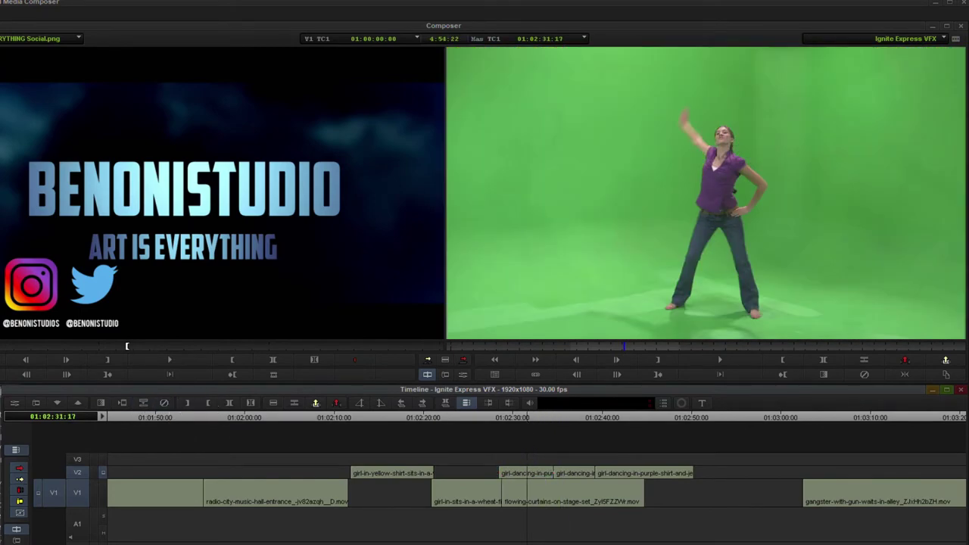
key("ctrl+9")
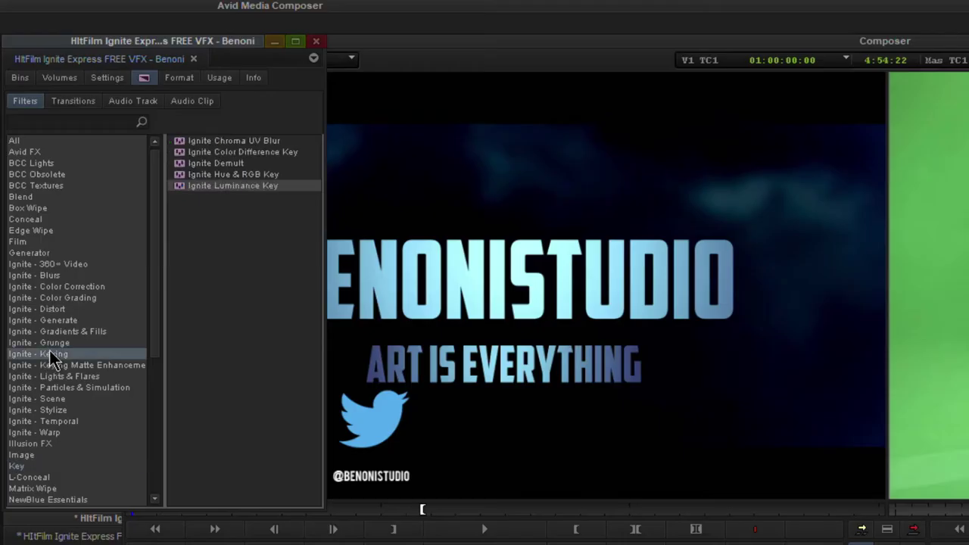
Apply Ignite Chroma UV Blur to the girl-in-yellow-shirt clip on V2, using one track
left_click(188, 162)
left_click(202, 151)
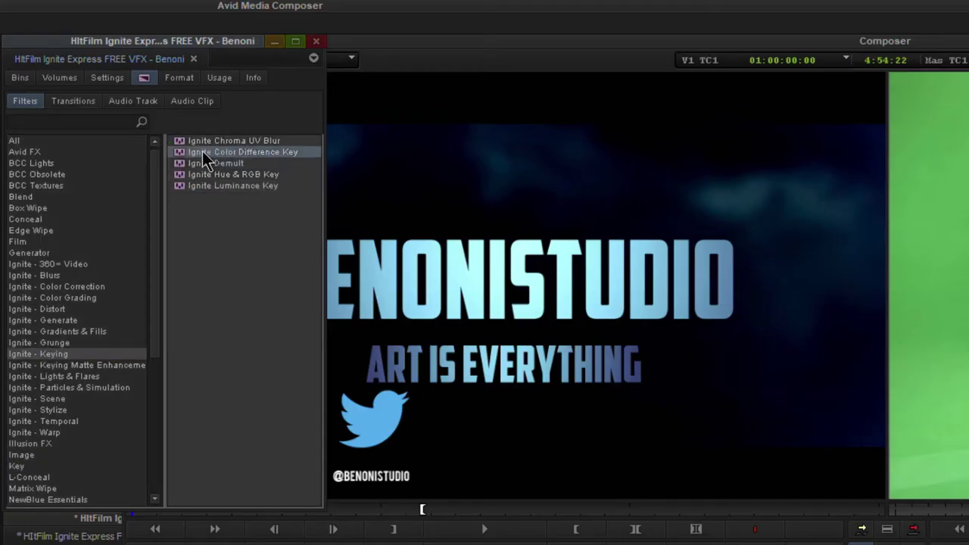
left_click(234, 141)
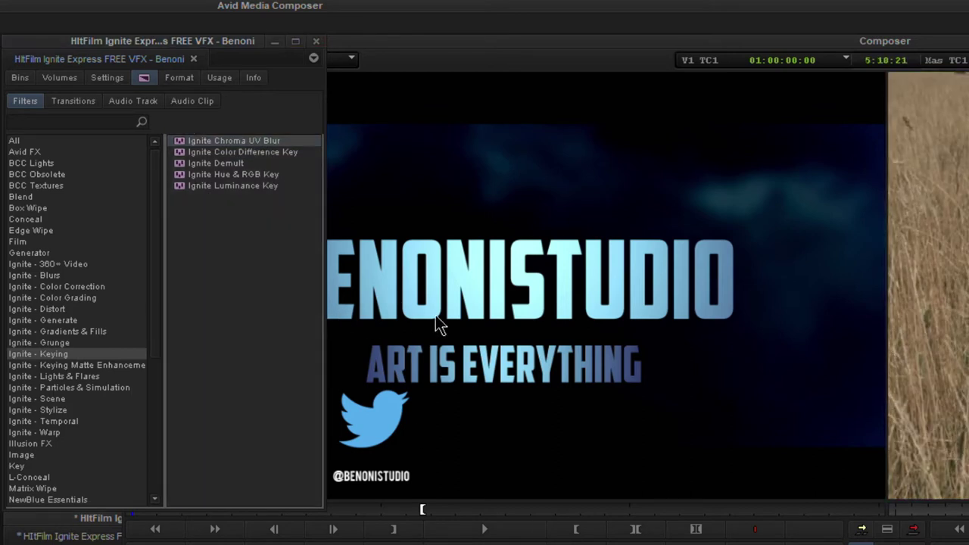
left_click_drag(176, 141, 461, 409)
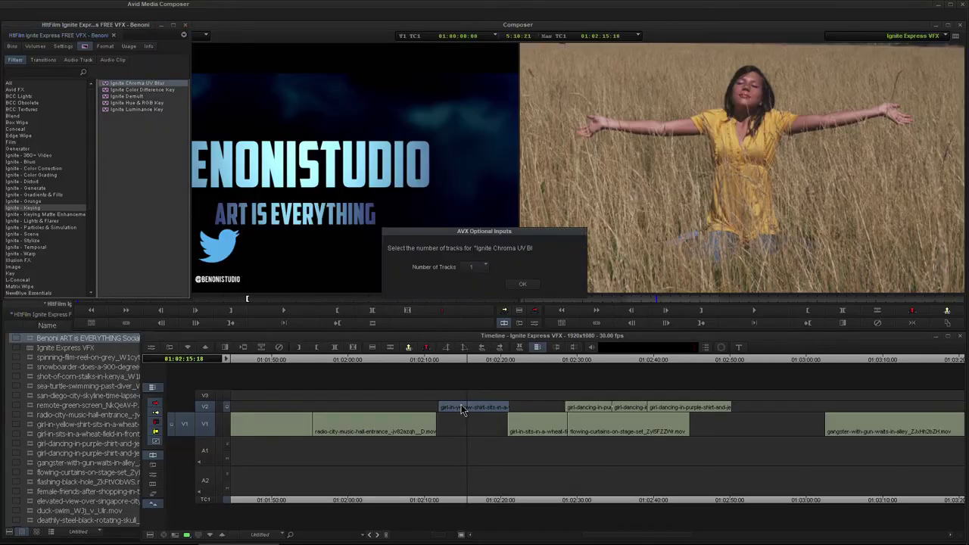
left_click(539, 282)
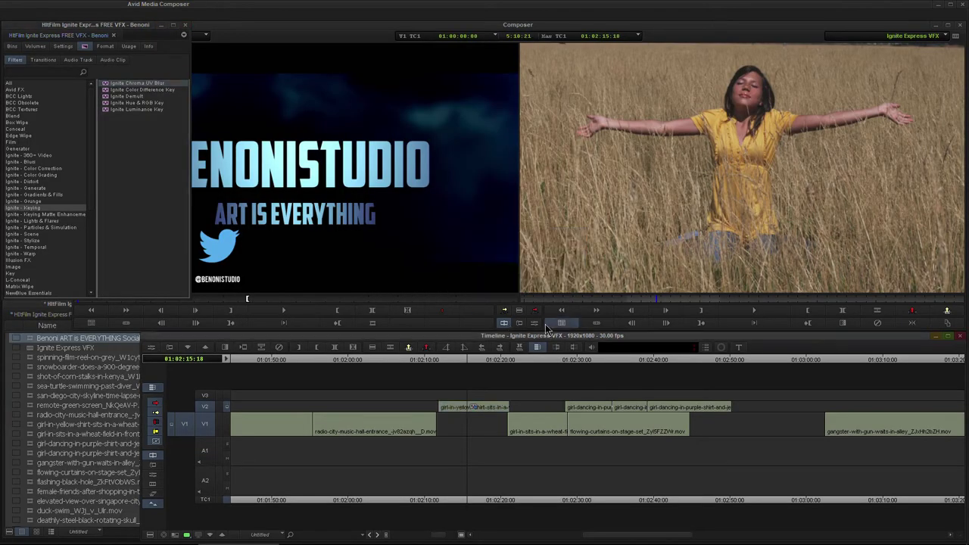
Set the Chroma UV Blur radius to 111.7 and direction to Horizontal in the Effect Editor, and scrub the clip to check
left_click(534, 310)
left_click_drag(224, 91, 267, 103)
left_click(268, 102)
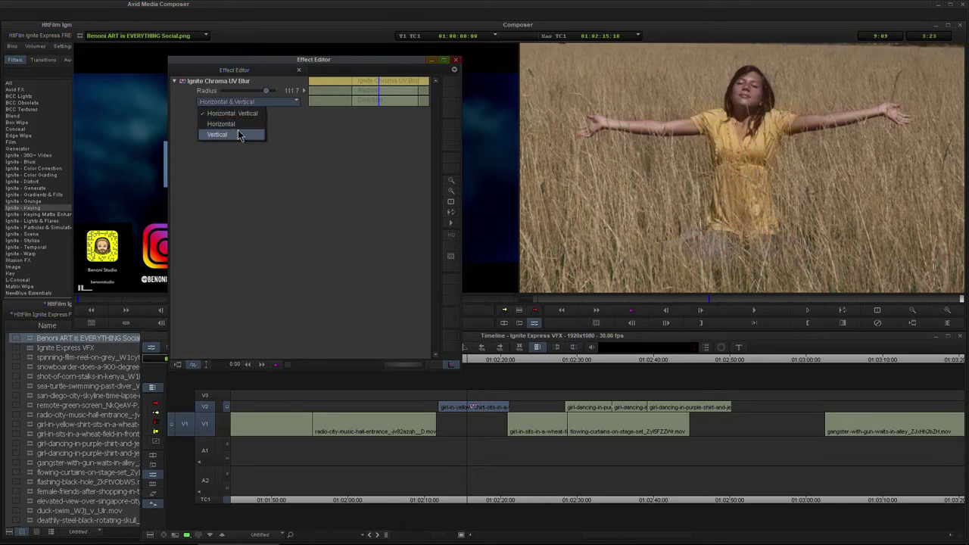
left_click(238, 134)
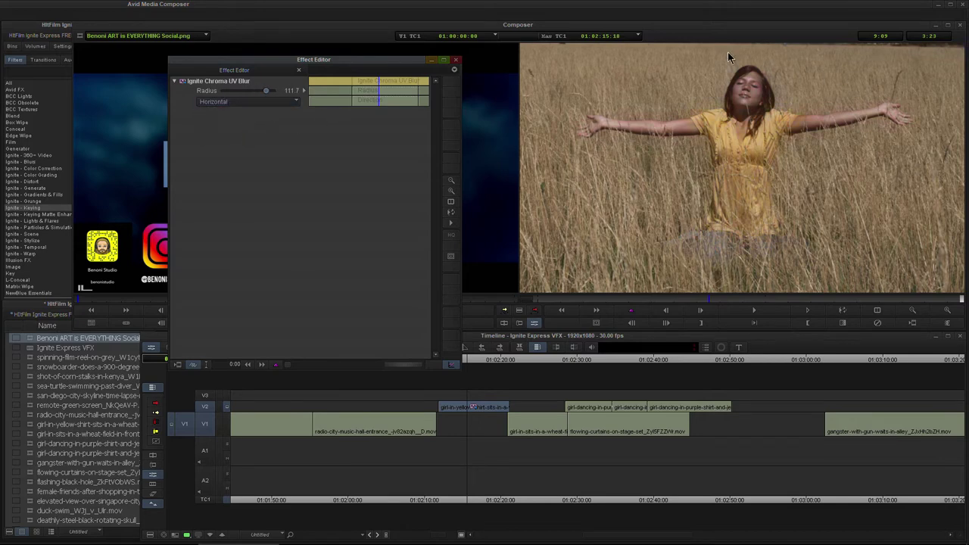
left_click_drag(380, 81, 360, 84)
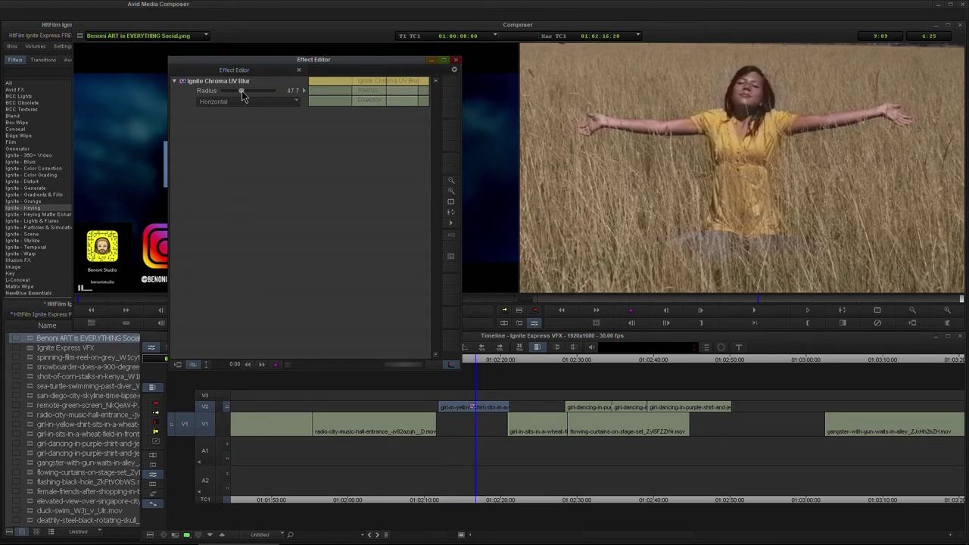
Set the Chroma UV Blur radius to 121.2 with the Horizontal & Vertical direction and close the Effect Editor
left_click(267, 101)
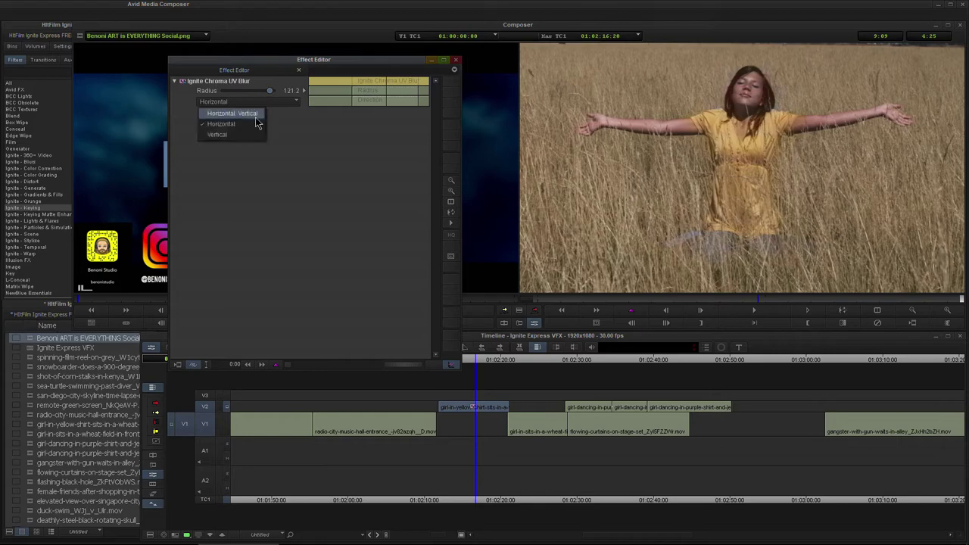
left_click(253, 115)
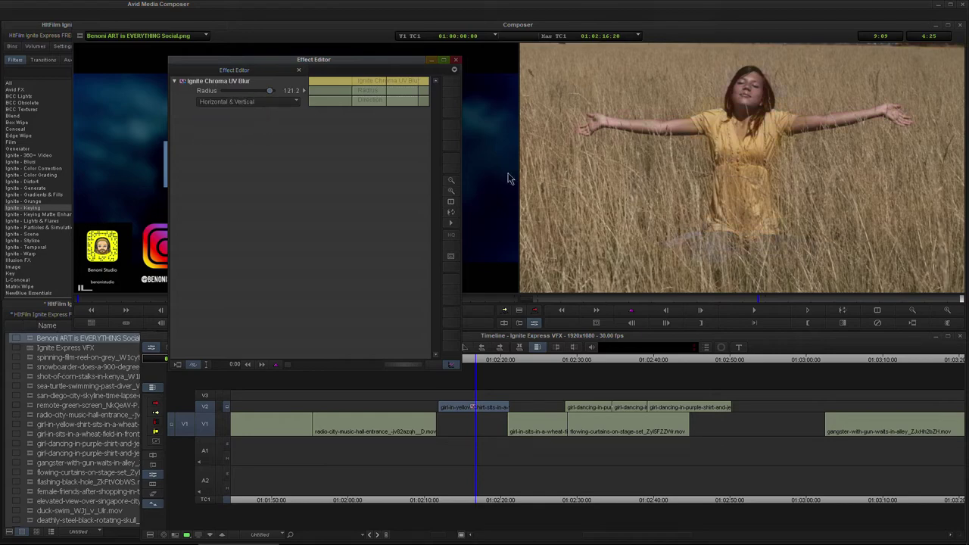
key("F3")
key("ctrl+shift+f")
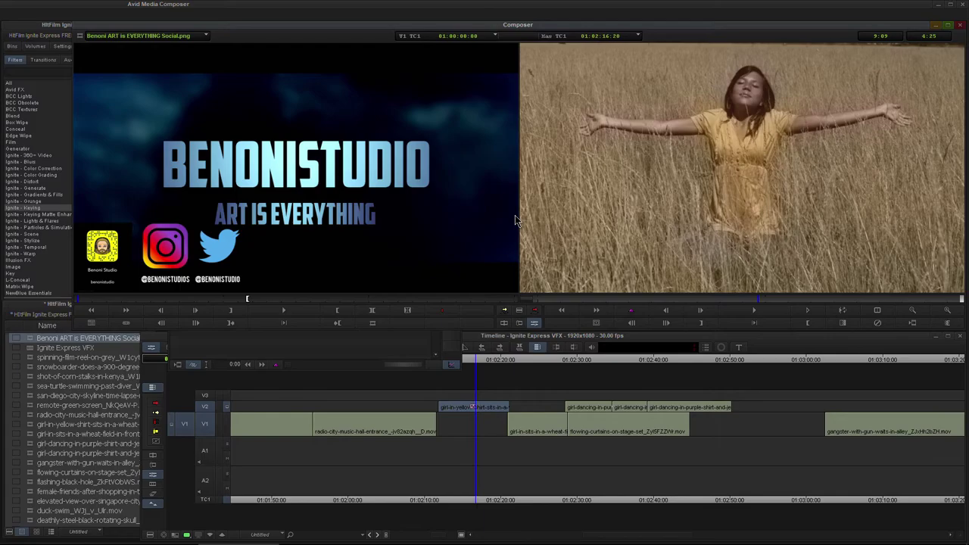
Remove Chroma UV Blur from the girl-in-yellow-shirt clip and view the original footage full screen
left_click(470, 407)
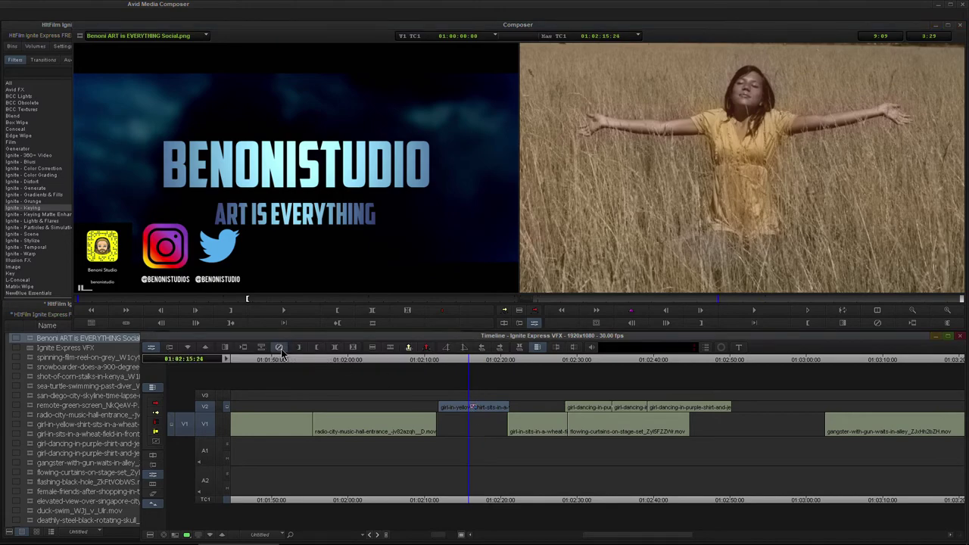
key("ctrl+shift+f")
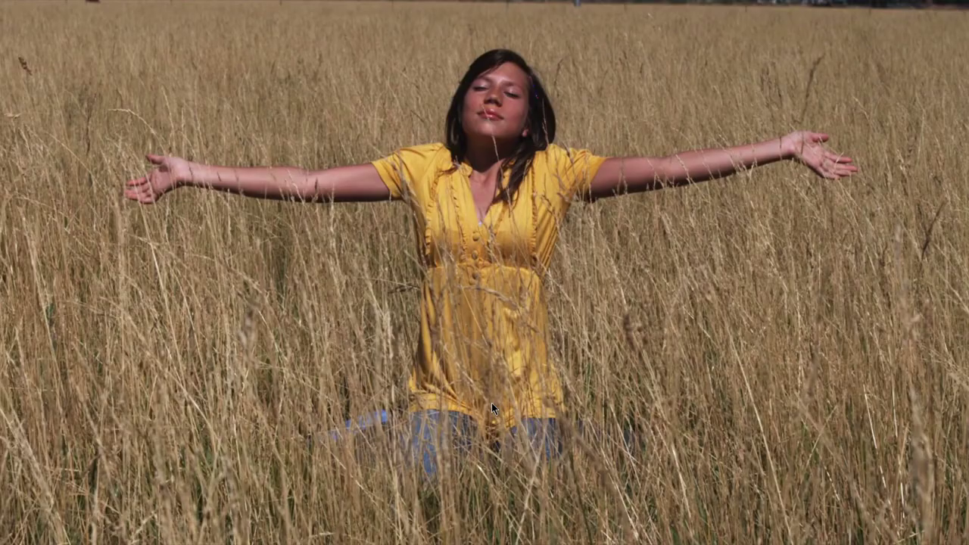
key("ctrl+shift+f")
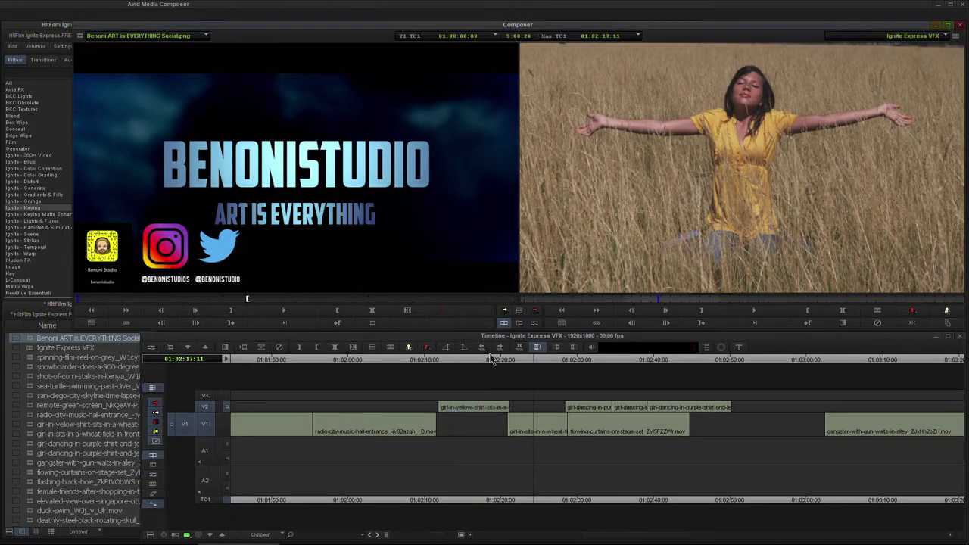
Browse the Ignite - Keying Matte Enhancement effects and apply Ignite Invert Alpha to the first girl-dancing clip on V2, using one track
left_click(36, 195)
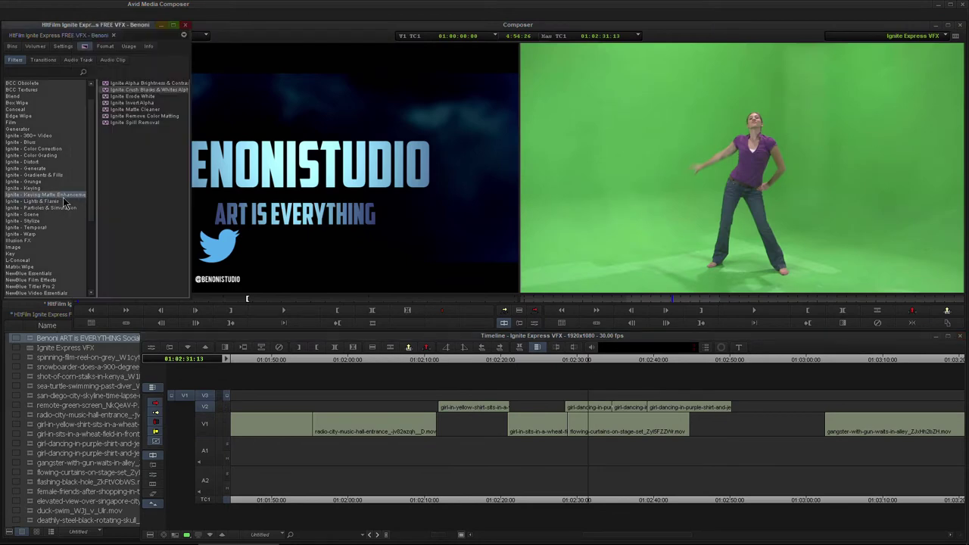
left_click(37, 195)
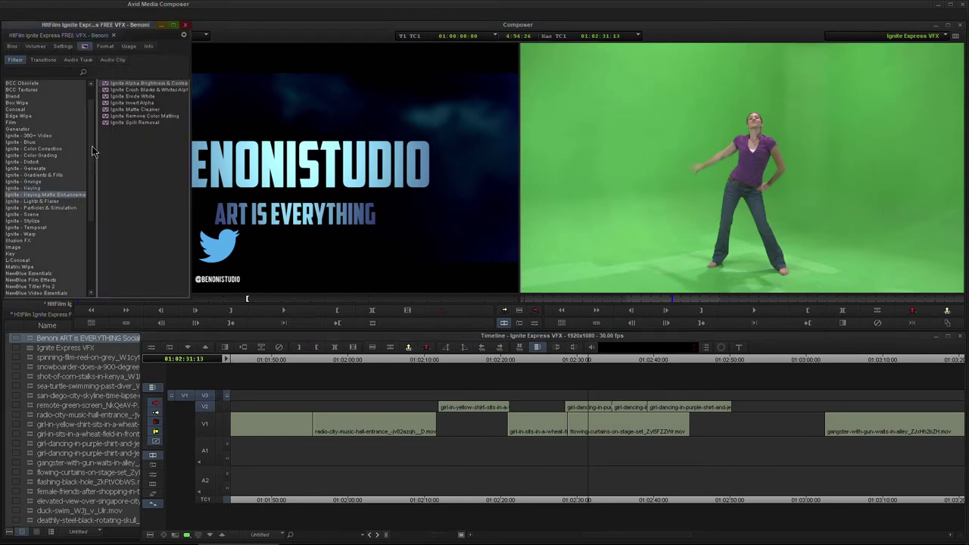
left_click(105, 109)
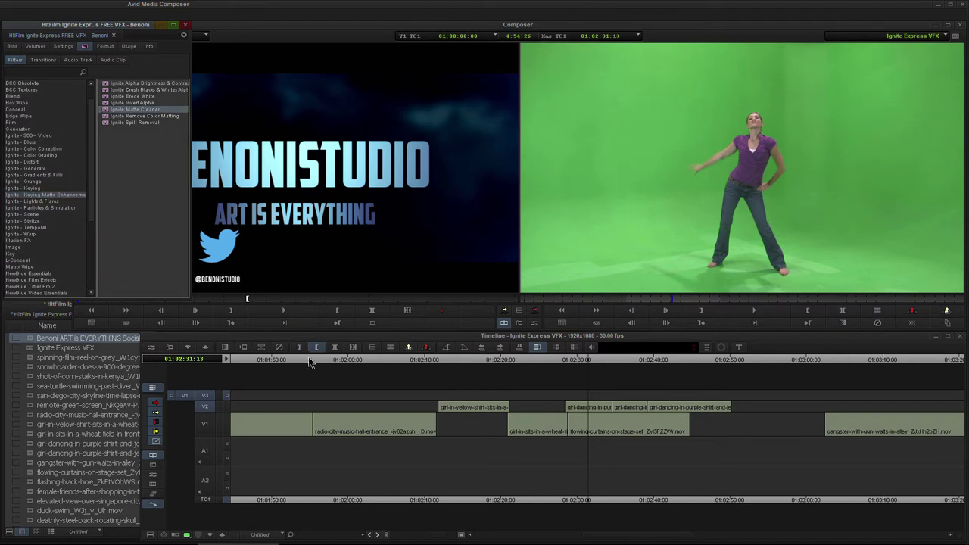
left_click(109, 103)
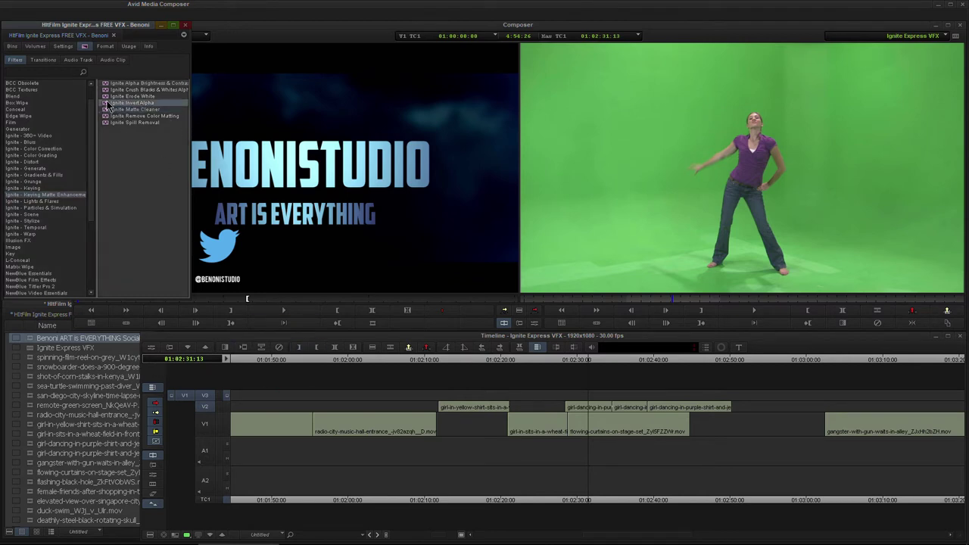
left_click(122, 97)
left_click(122, 91)
left_click(110, 98)
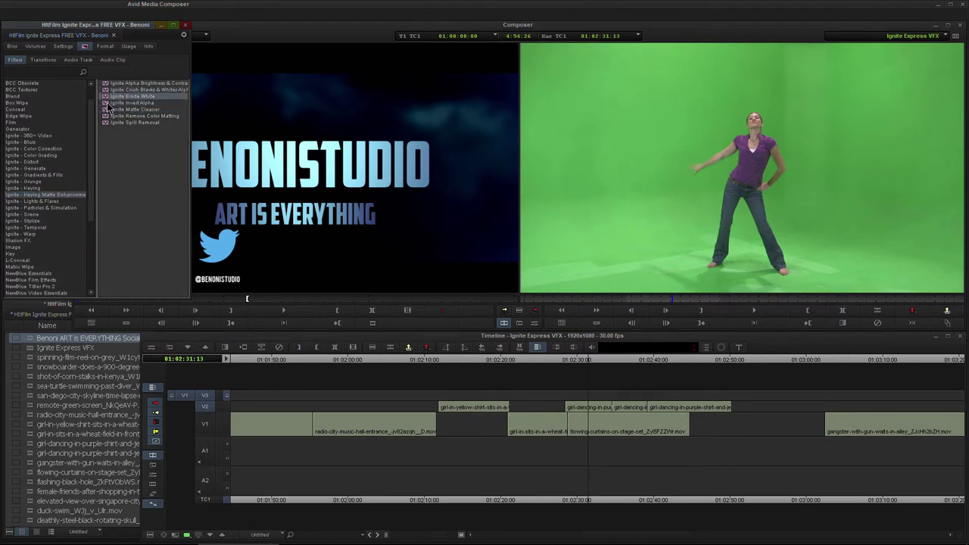
left_click(106, 102)
left_click_drag(108, 108, 585, 409)
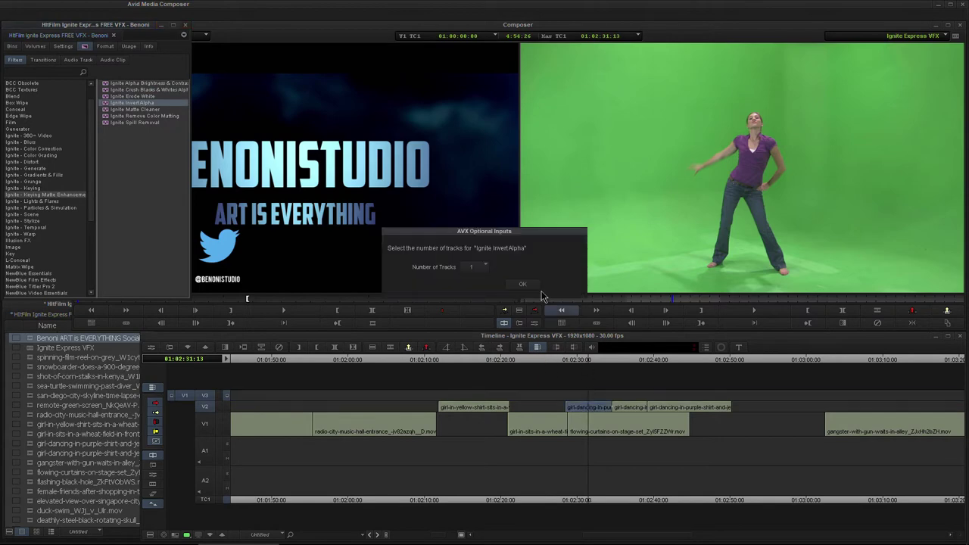
left_click(541, 291)
Inspect Invert Alpha in the Effect Editor, close the editor, and remove the effect from the girl-dancing clip
left_click(582, 360)
left_click(535, 324)
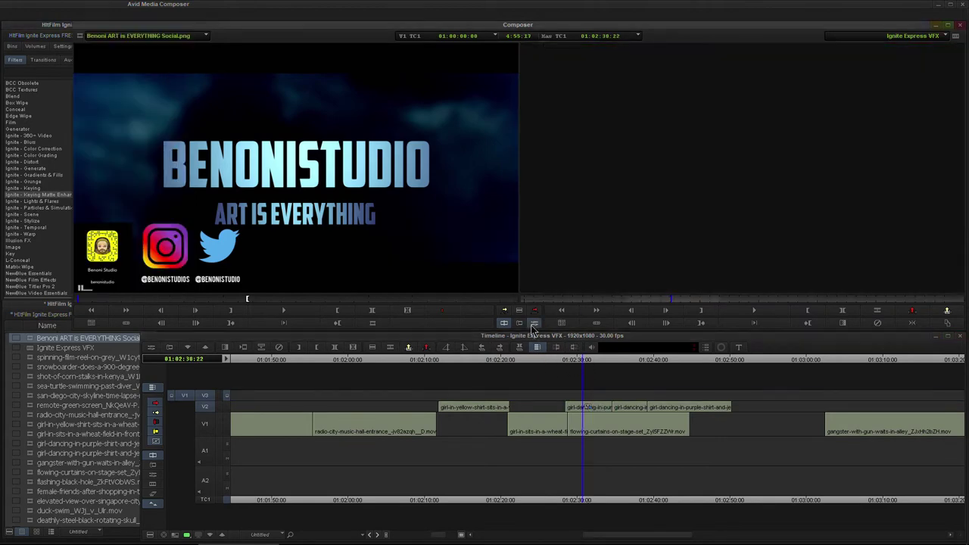
left_click(590, 405)
left_click(455, 60)
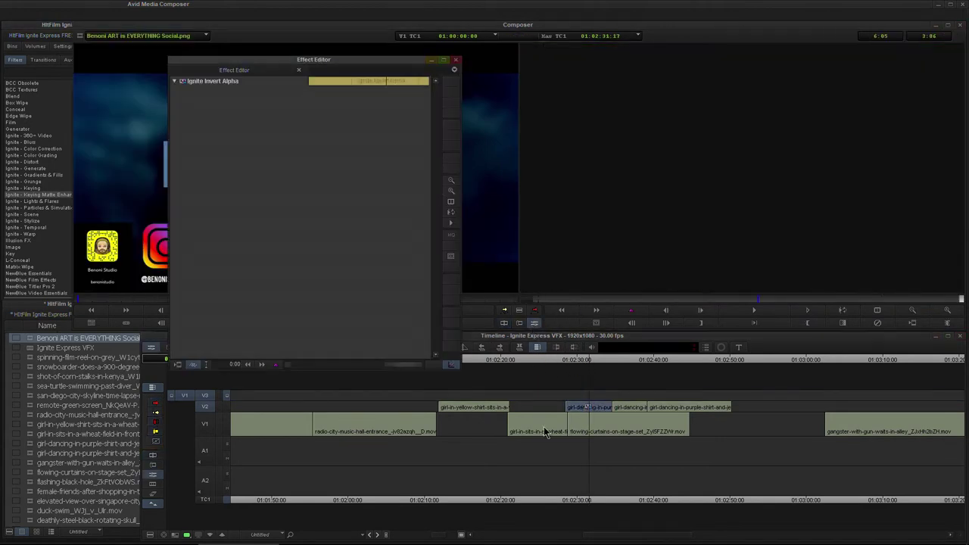
left_click(589, 407)
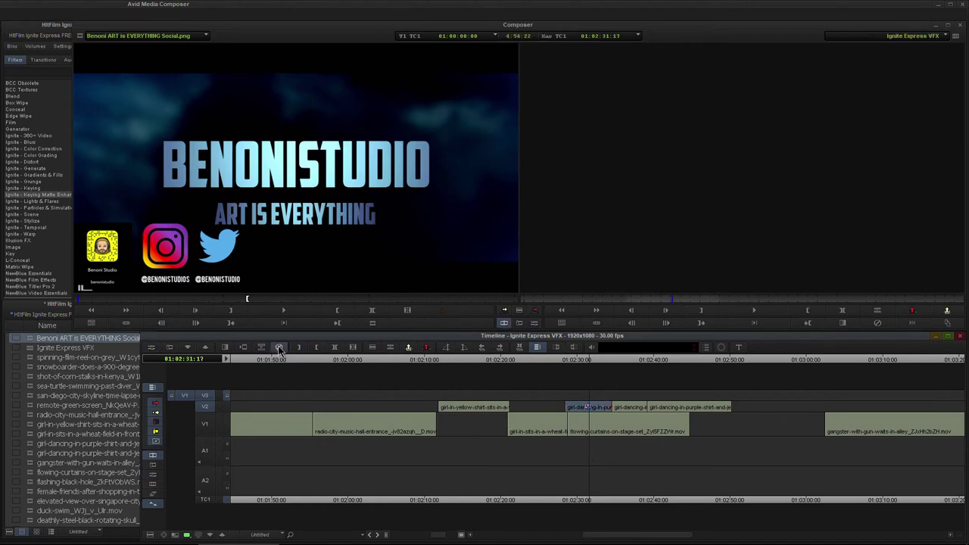
left_click(279, 347)
Bring up the Ignite - Lights & Flares effects and move the playhead to the businesswoman-on-the-phone clip on V1
left_click(43, 196)
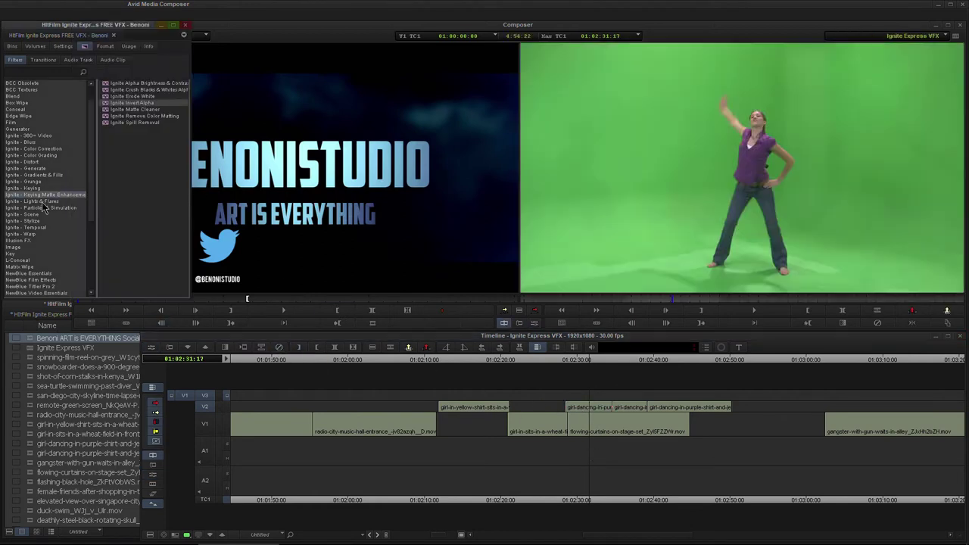
left_click(45, 201)
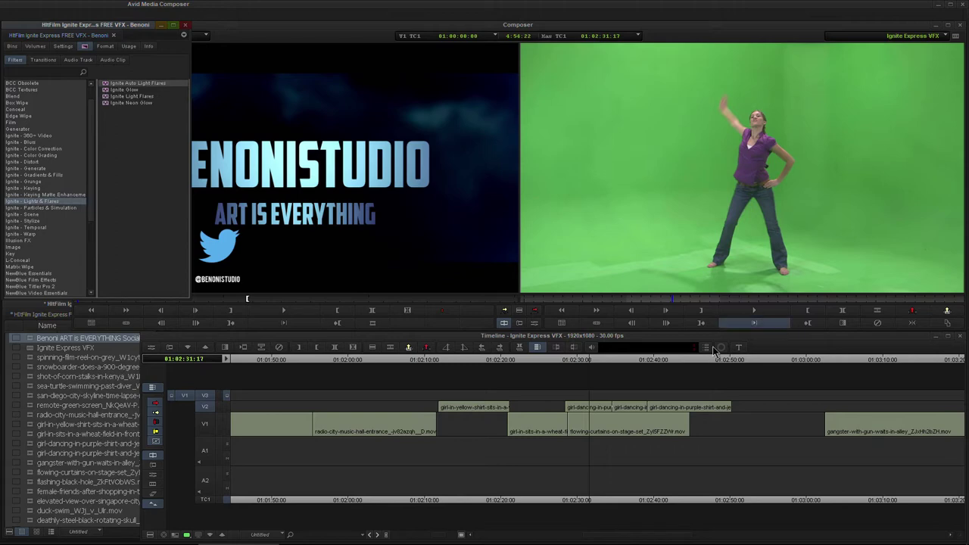
left_click(683, 365)
left_click_drag(445, 536, 394, 522)
left_click(623, 362)
left_click(655, 361)
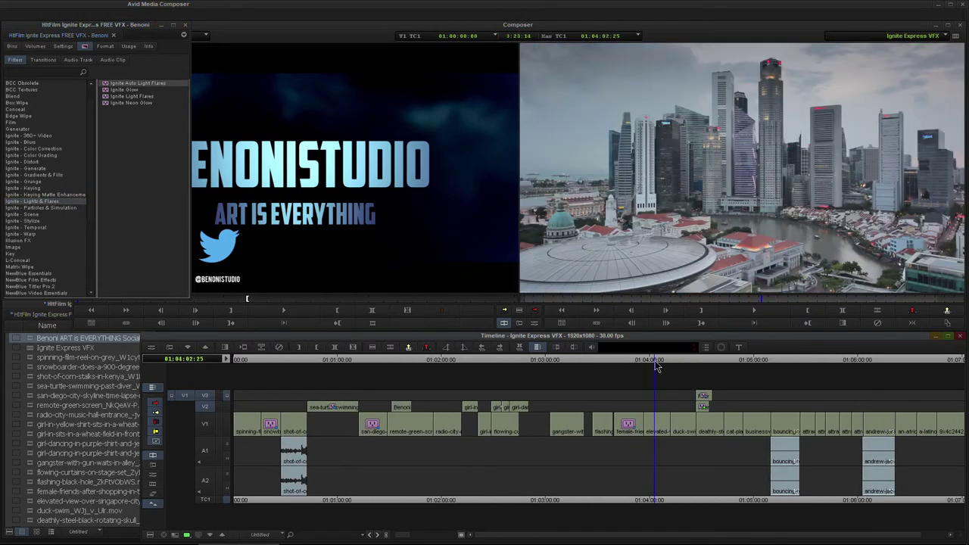
left_click(680, 362)
left_click(693, 361)
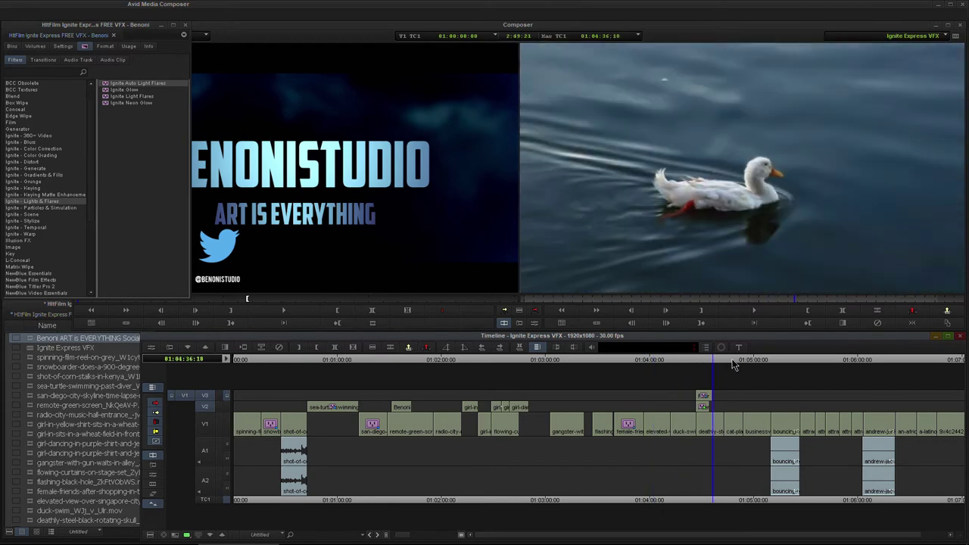
left_click(732, 362)
left_click(752, 361)
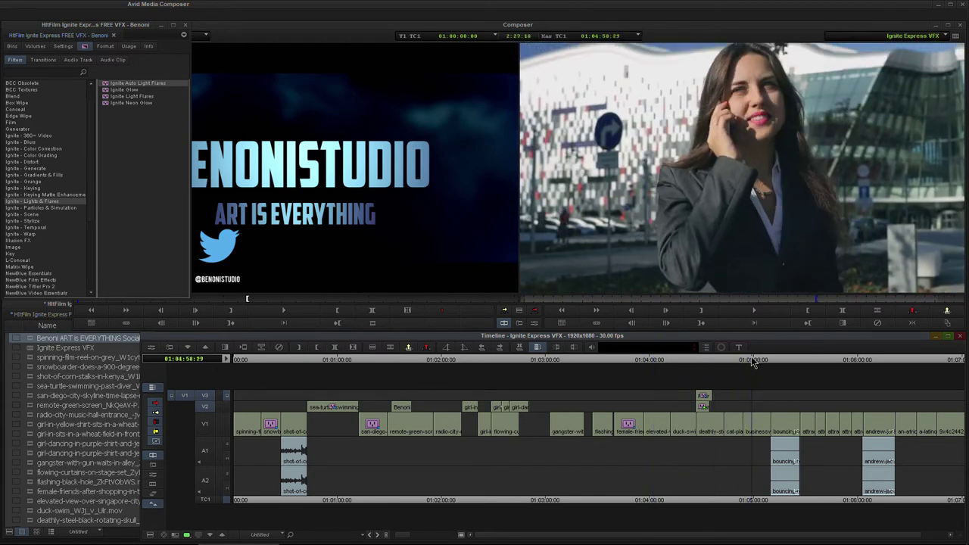
Apply Ignite Auto Light Flares to the businesswoman clip on V1 and scrub through it to preview the flare
left_click_drag(135, 96, 144, 96)
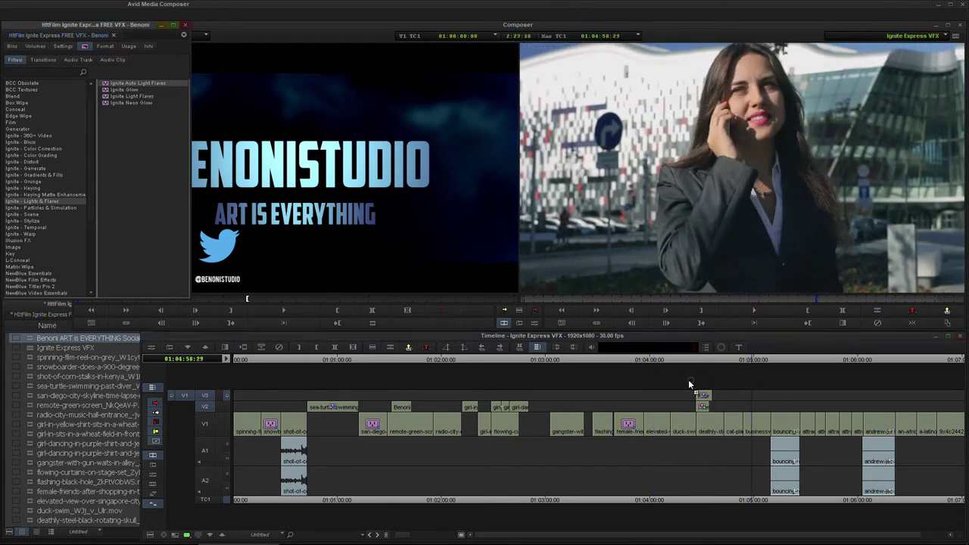
left_click_drag(688, 379, 756, 425)
left_click(534, 282)
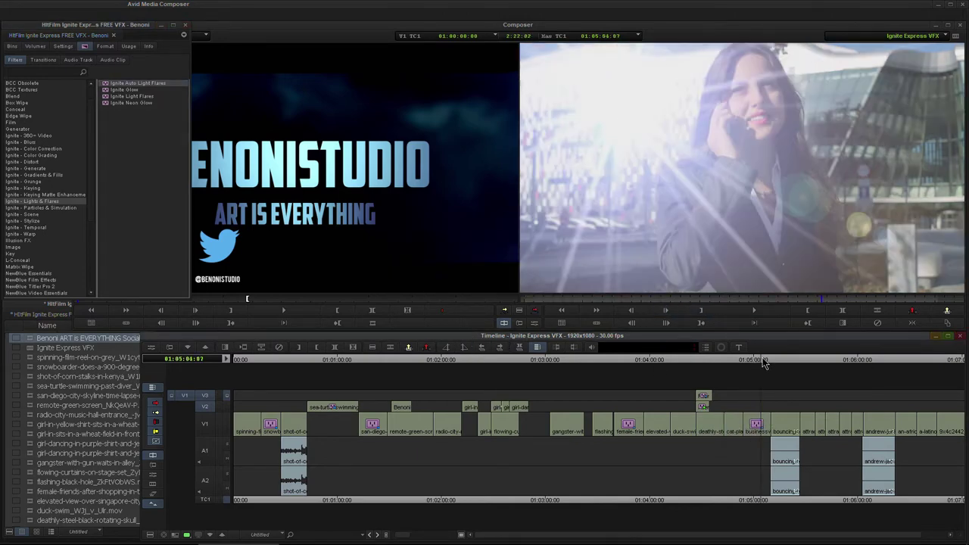
mouse_move(764, 362)
left_mouse_down()
mouse_move(751, 361)
mouse_move(761, 361)
left_mouse_up()
Try the Spotlight soft flare type for Auto Light Flares on the businesswoman clip and change it to Sun spike
left_click(533, 322)
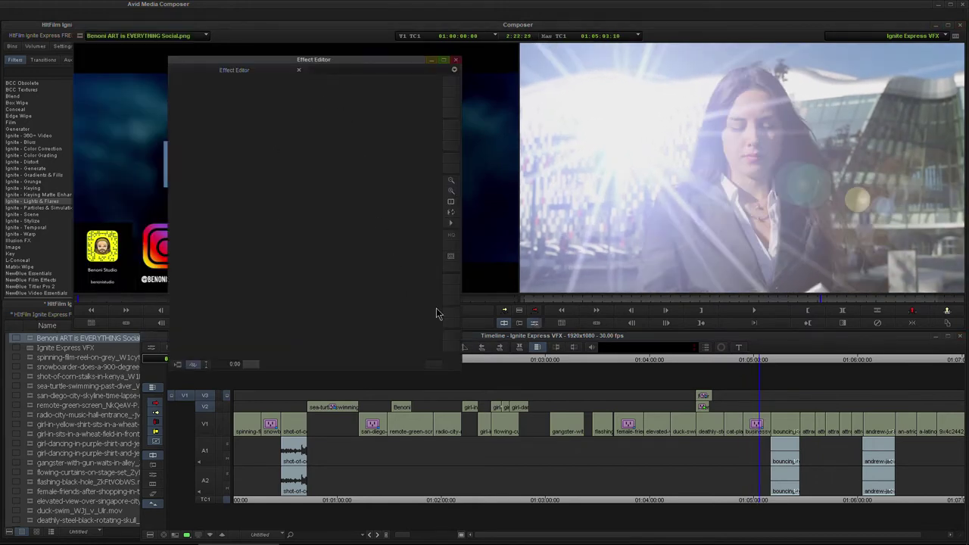
left_click(754, 423)
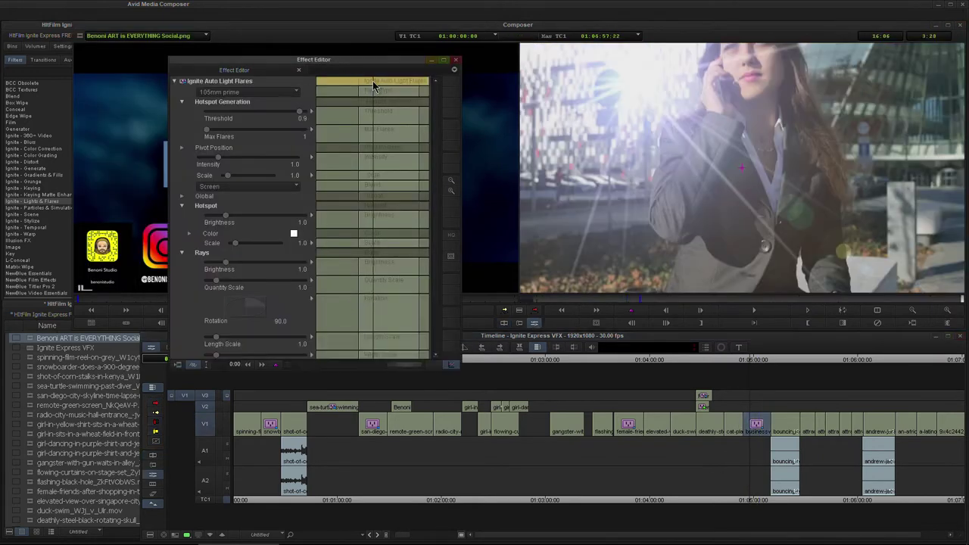
left_click(267, 92)
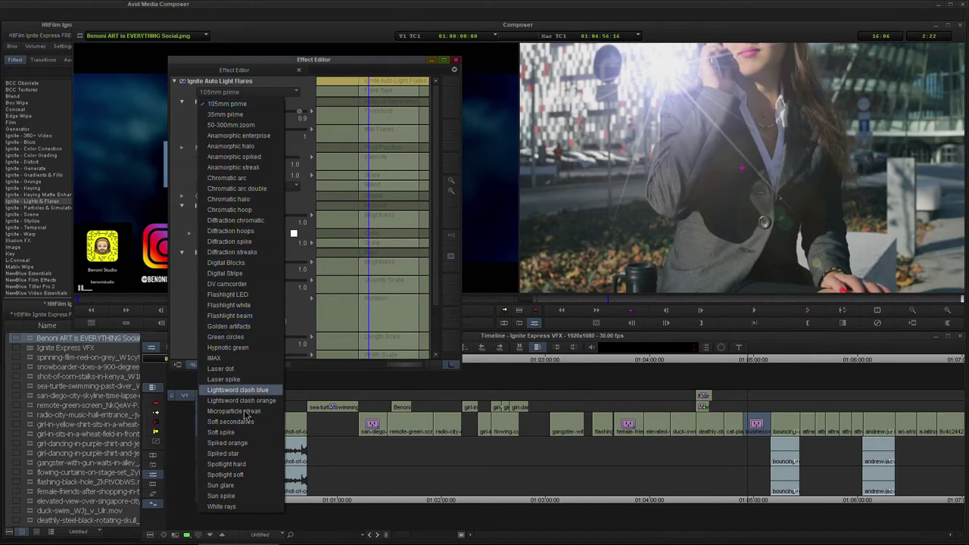
left_click(240, 474)
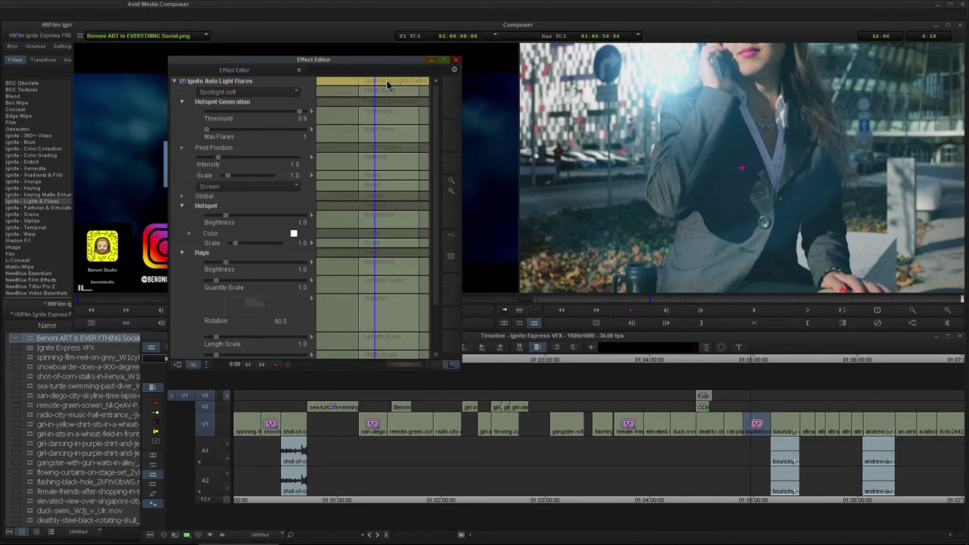
left_click(245, 92)
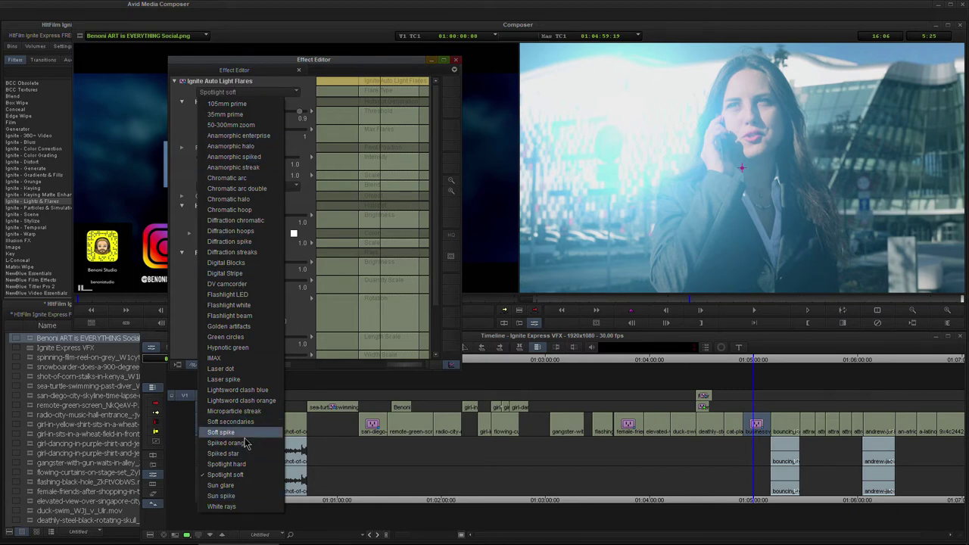
left_click(246, 497)
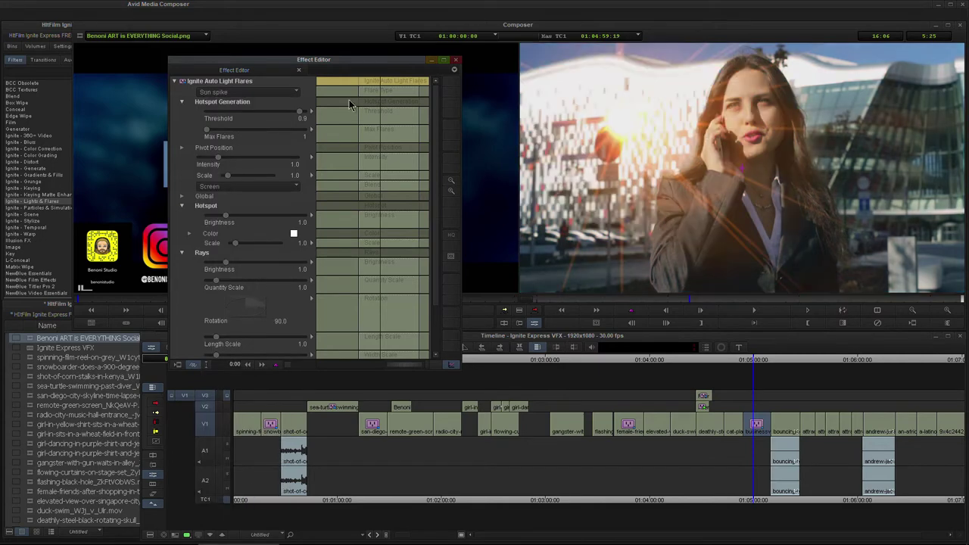
Move to a later frame of the businesswoman clip and set Auto Light Flares' Max Flares to 8
left_click_drag(379, 81, 385, 82)
mouse_move(210, 135)
left_mouse_down()
mouse_move(226, 135)
mouse_move(216, 137)
left_mouse_up()
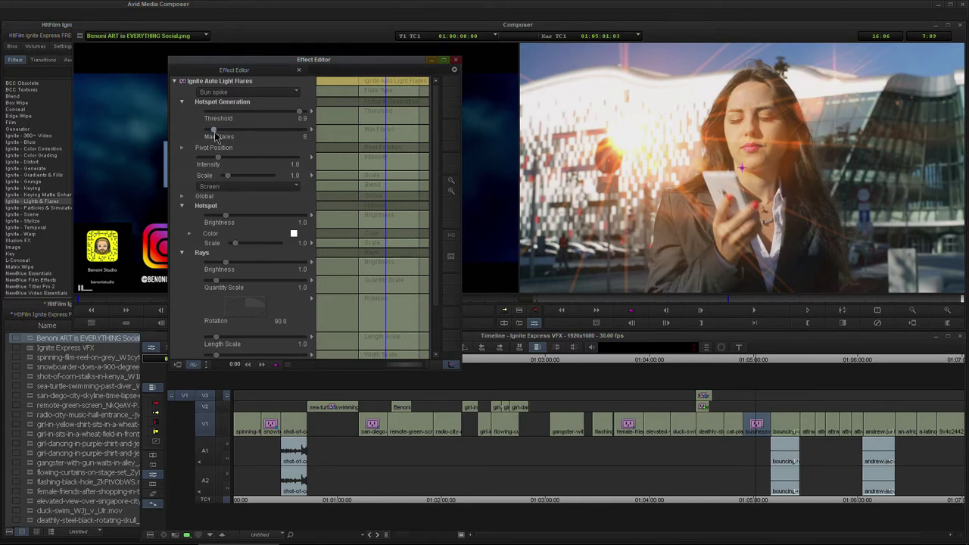
Try the Normal and Exclusion blend modes for Auto Light Flares and return the blend to Screen
left_click(216, 189)
left_click(225, 213)
left_click(226, 189)
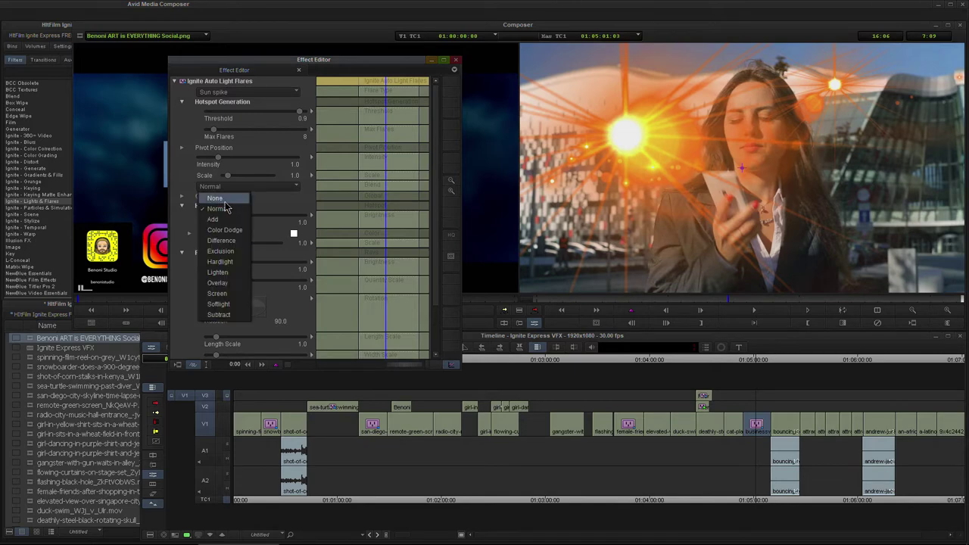
left_click(221, 251)
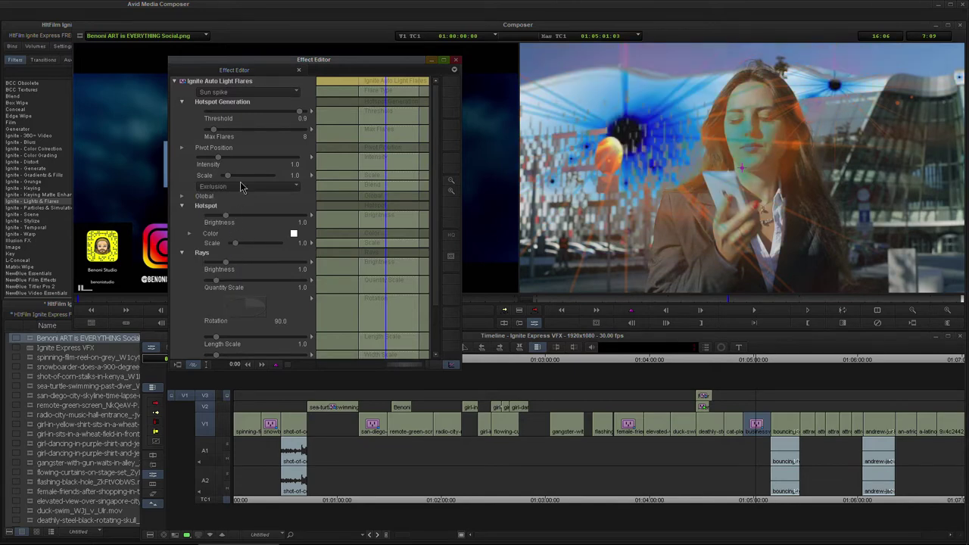
left_click(240, 187)
left_click(231, 212)
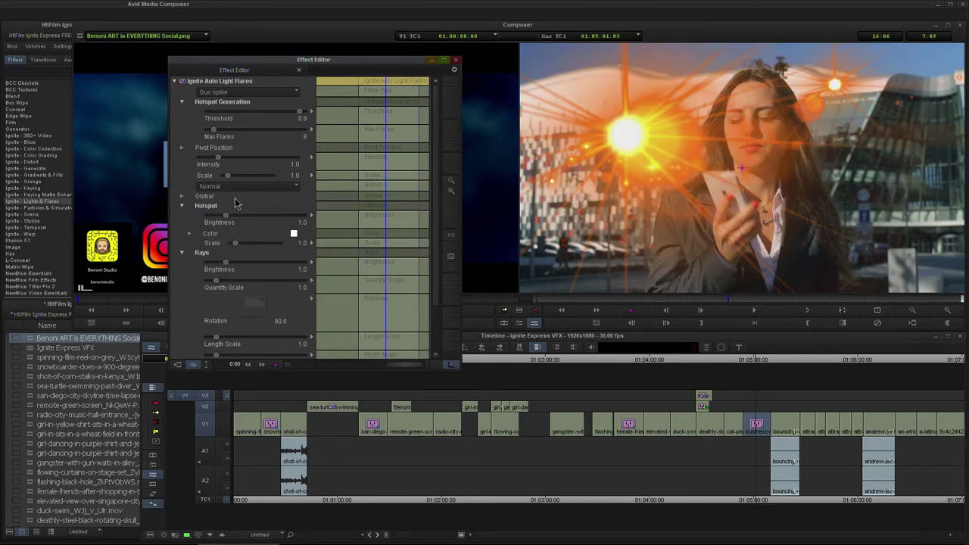
left_click(236, 187)
left_click(226, 299)
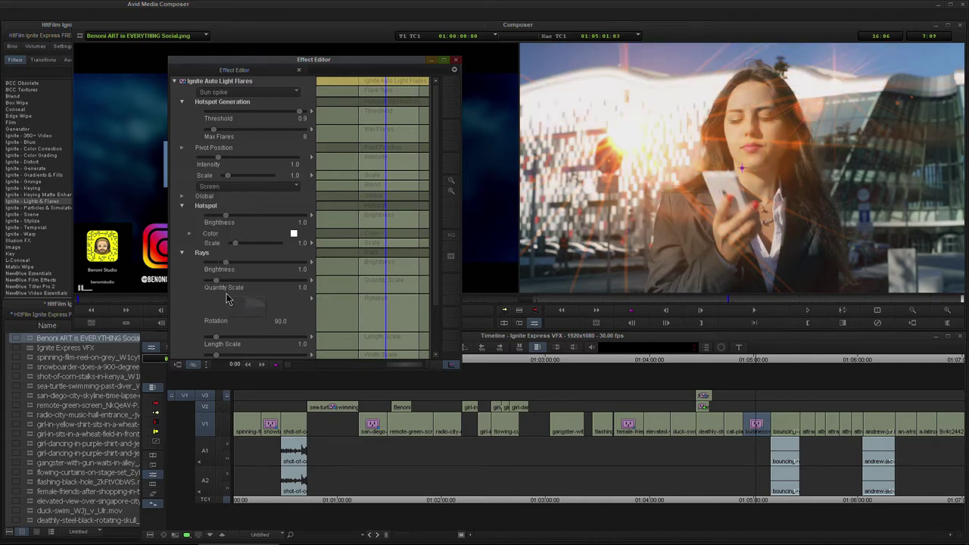
Set the Auto Light Flares hotspot Brightness to 1.3 and the overall Intensity to 1.6
left_click(239, 218)
left_click(233, 217)
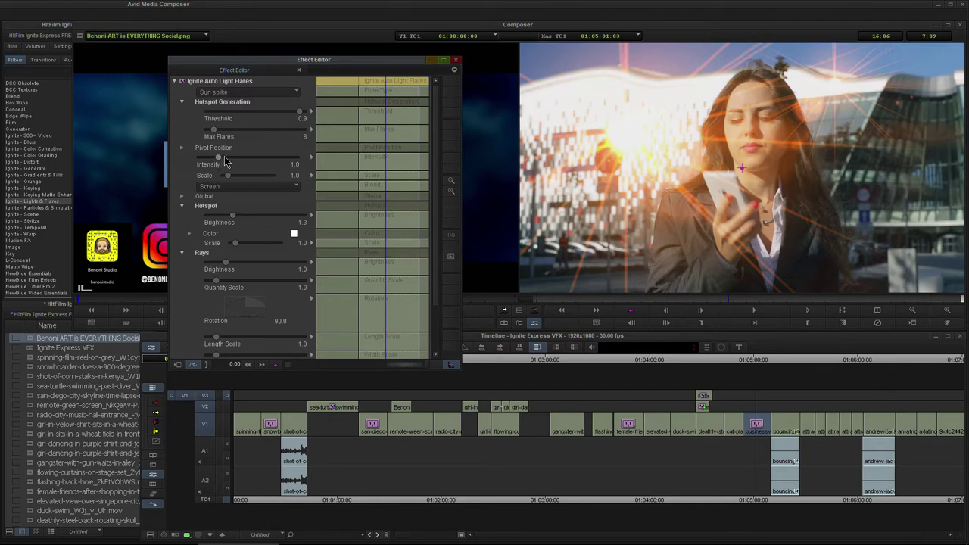
left_click(231, 158)
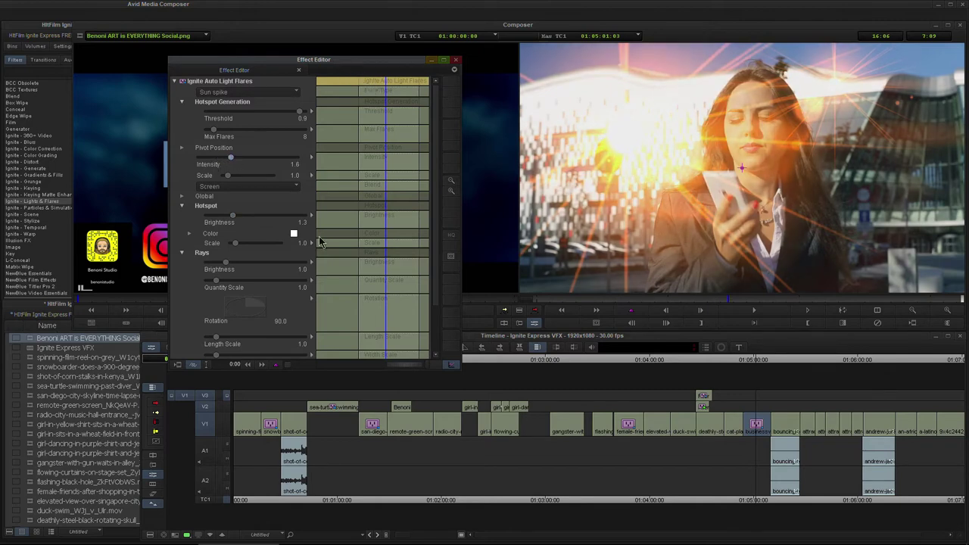
Look over the remaining Auto Light Flares parameters, close the Effect Editor, and remove the effect from the businesswoman clip
left_click_drag(438, 173, 437, 231)
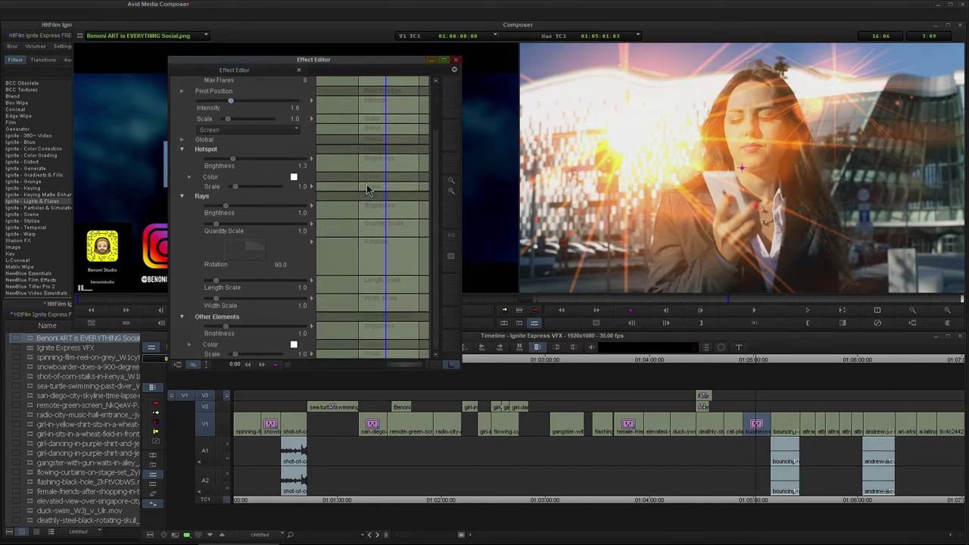
key("y")
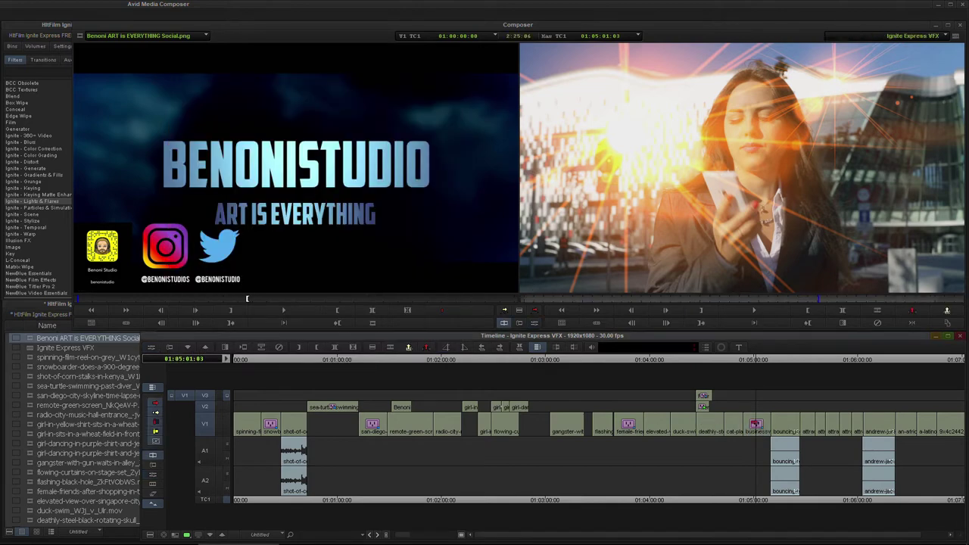
left_click(756, 422)
left_click(280, 348)
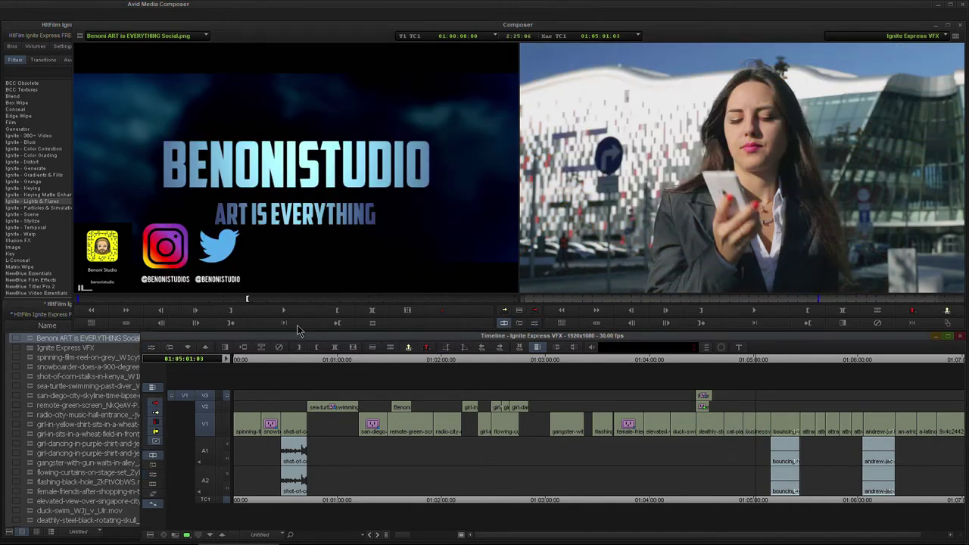
Apply Ignite Light Flares with 1 track to the elevated-view city skyline clip on V1
left_click(43, 203)
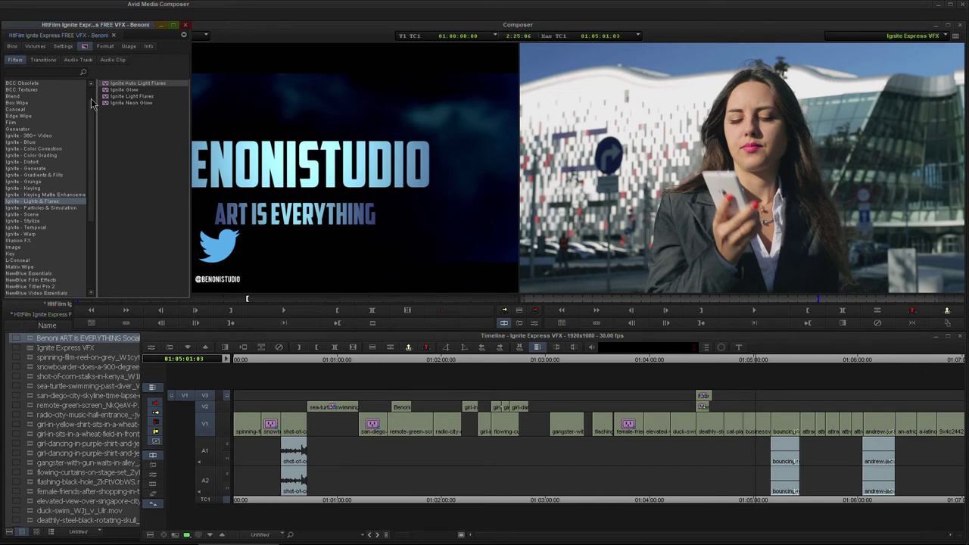
left_click(132, 96)
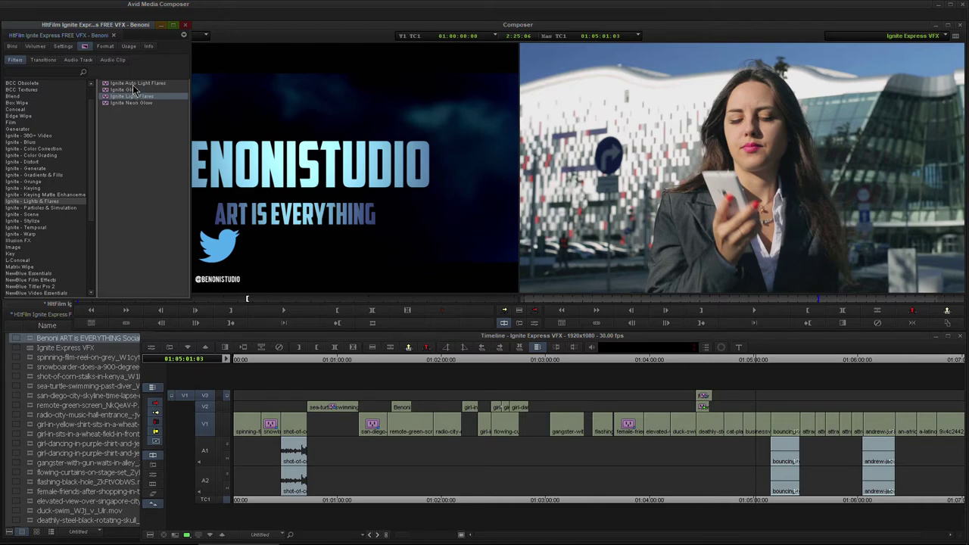
left_click(133, 85)
left_click(132, 97)
left_click_drag(761, 359, 925, 359)
key("ctrl+]")
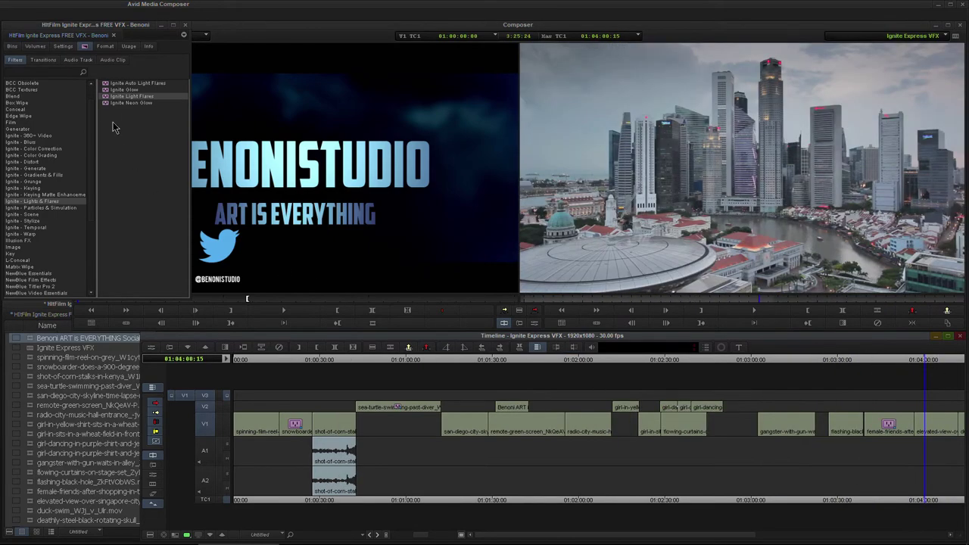
left_click_drag(106, 103, 928, 426)
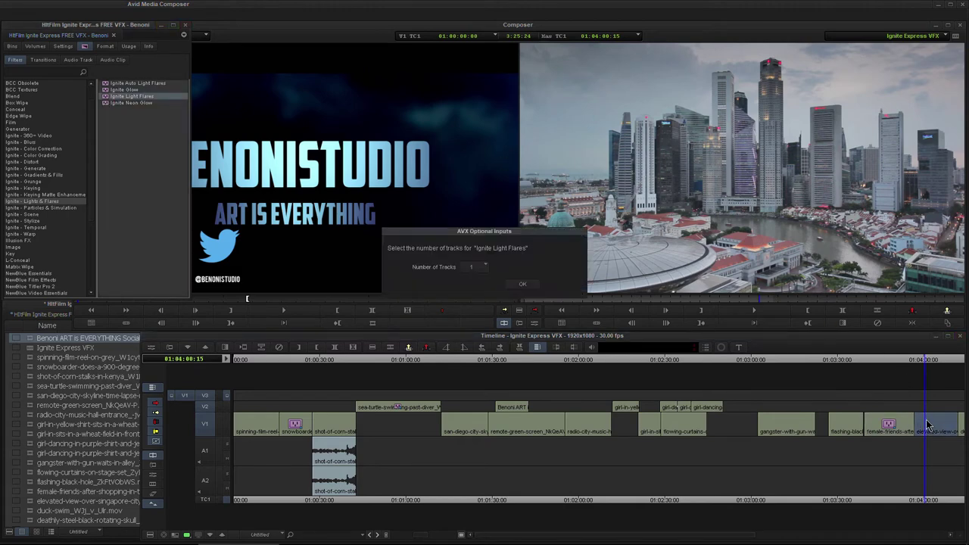
left_click(534, 284)
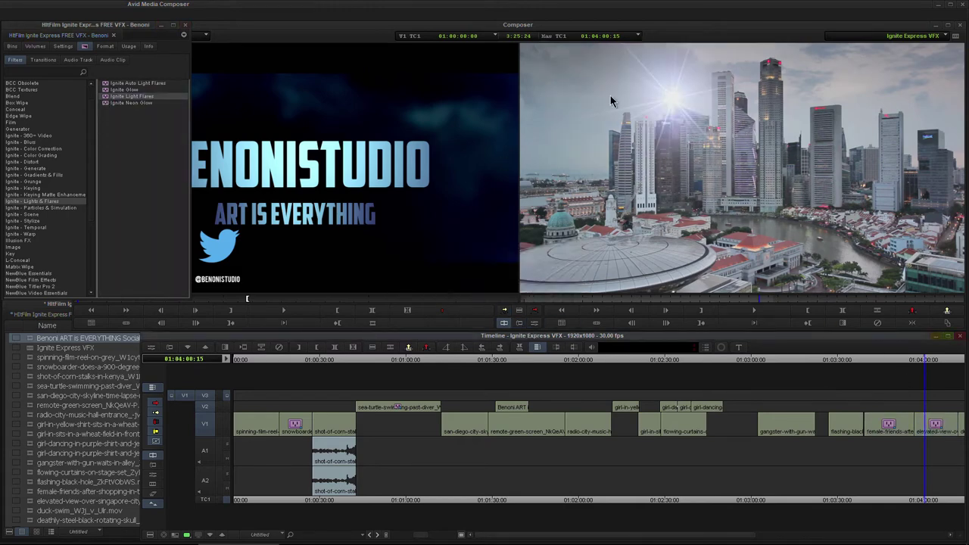
Open Ignite Light Flares in the Effect Editor and change the skyline clip's flare type to Sun glare
left_click(537, 347)
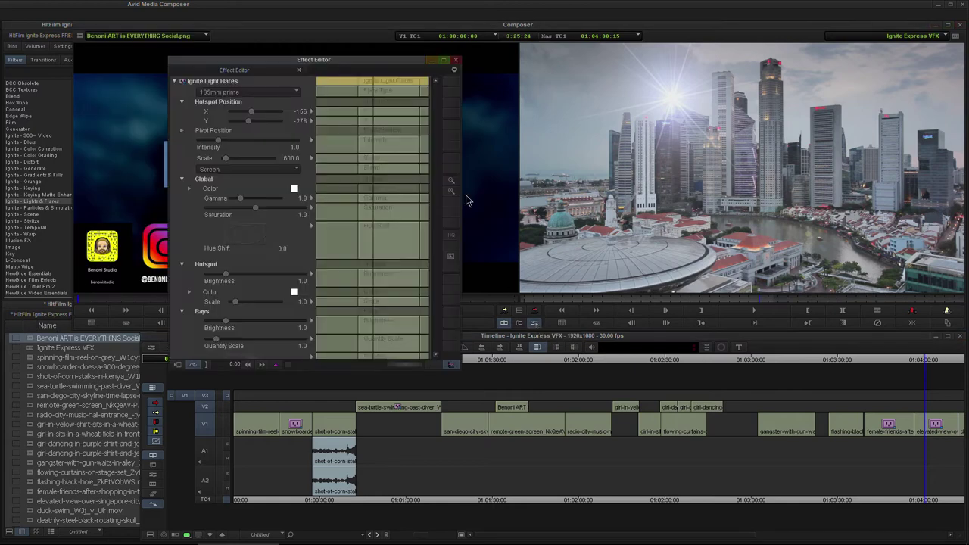
mouse_move(363, 86)
left_mouse_down()
mouse_move(389, 87)
mouse_move(354, 90)
left_mouse_up()
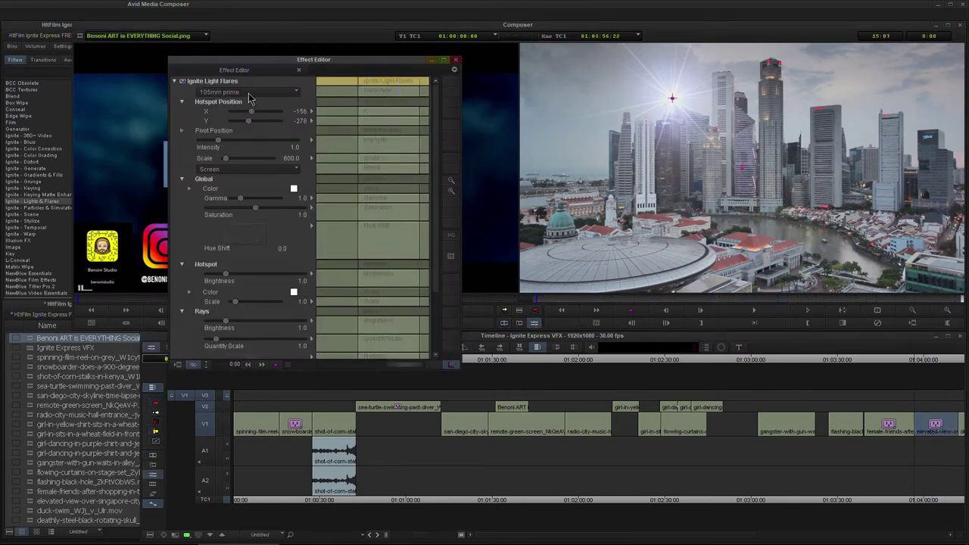
left_click(248, 93)
left_click(239, 487)
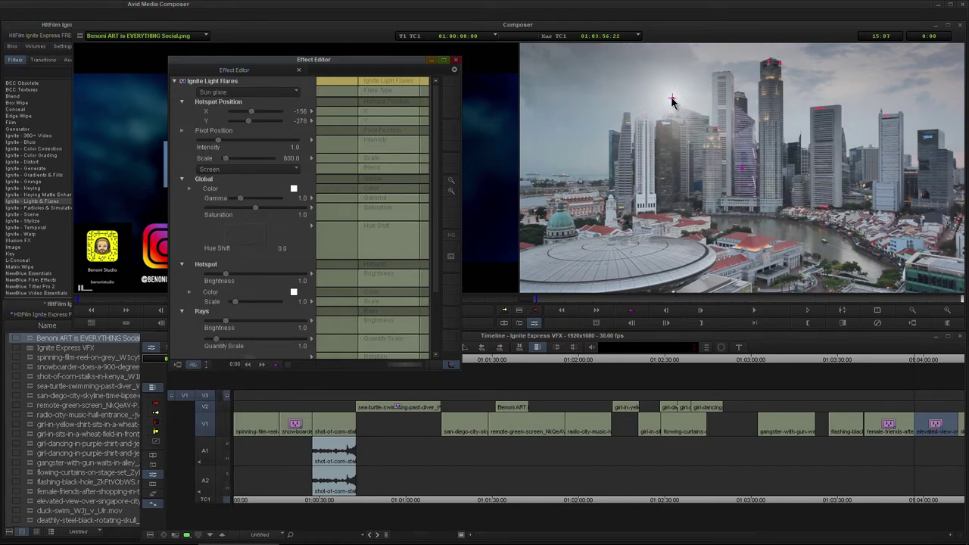
Move the flare hotspot into the open sky at X -380, Y -348 and set its Intensity to 2.0
left_click_drag(672, 101, 572, 80)
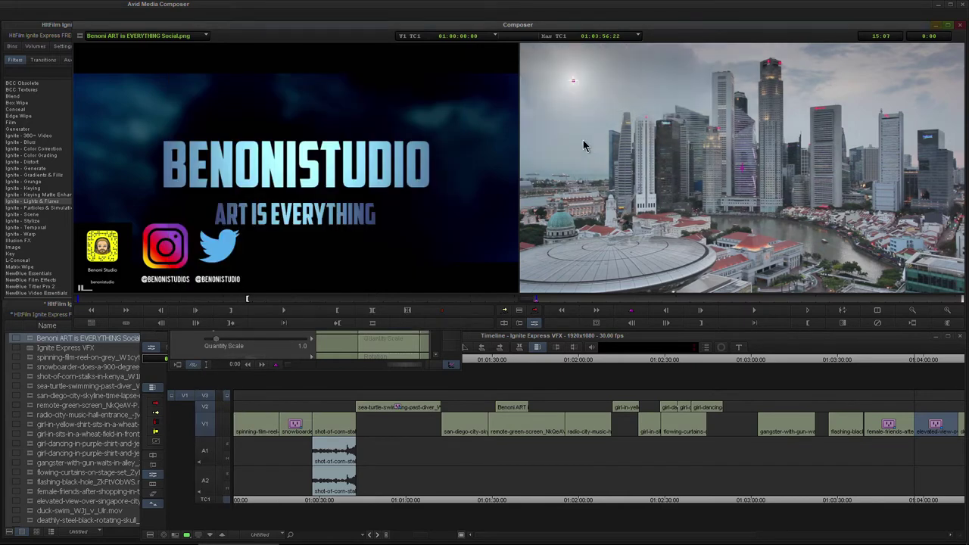
left_click(274, 337)
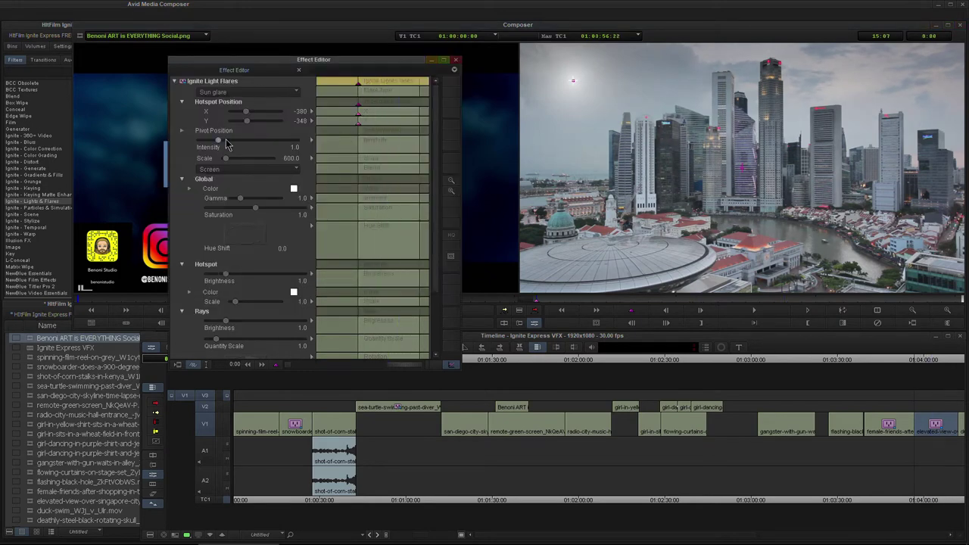
left_click_drag(225, 144, 237, 143)
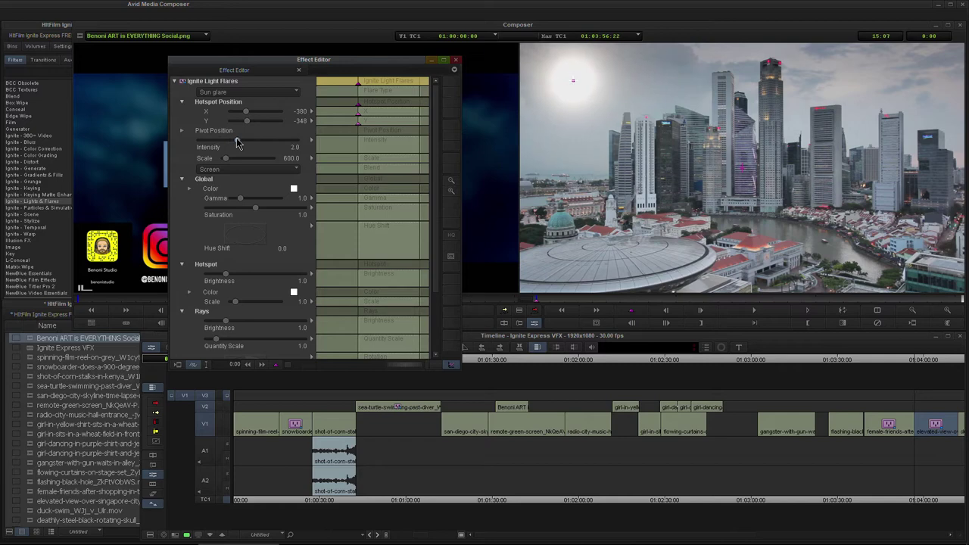
Preview the sun glare on the skyline clip full screen and return to the Effect Editor
left_click_drag(426, 65, 312, 102)
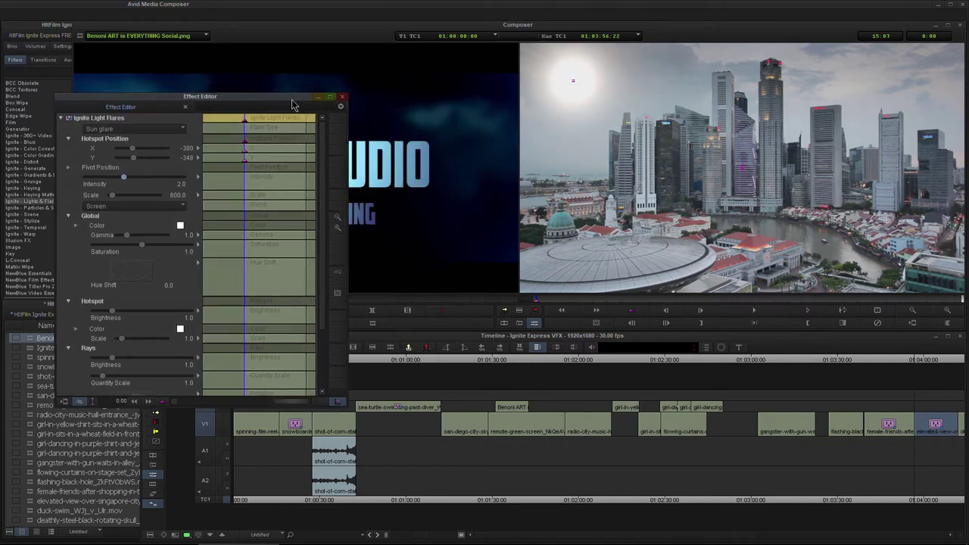
left_click_drag(260, 122, 225, 127)
key("ctrl+F3")
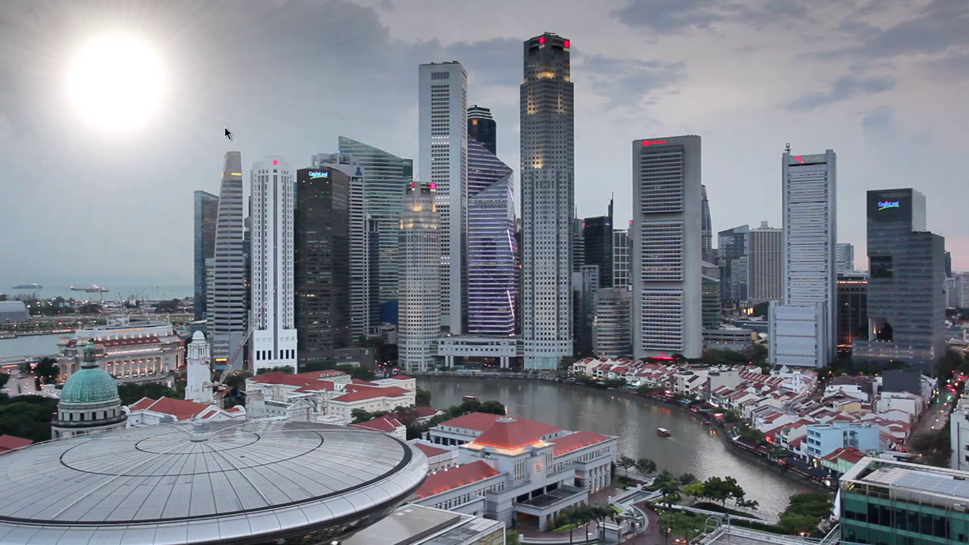
key("ctrl+shift+f")
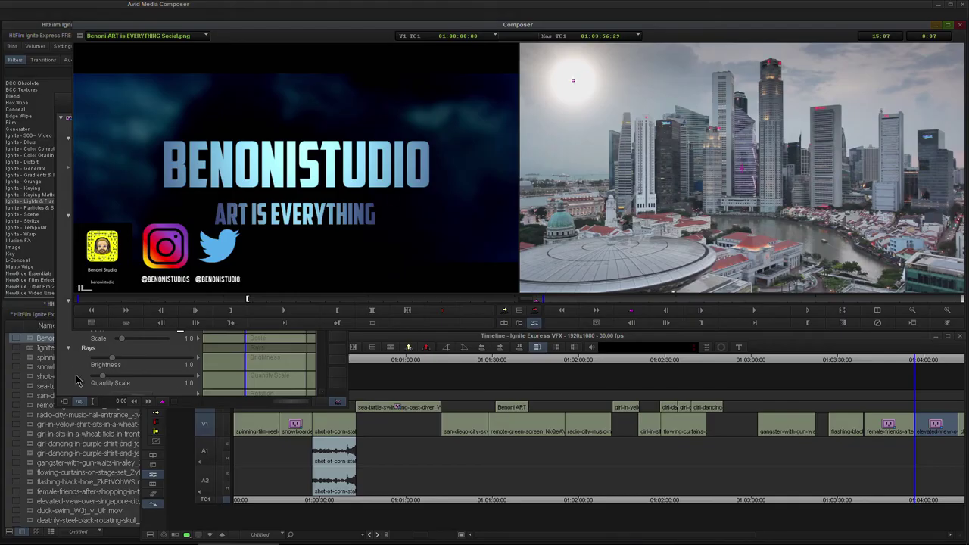
left_click(77, 381)
left_click_drag(180, 101, 283, 69)
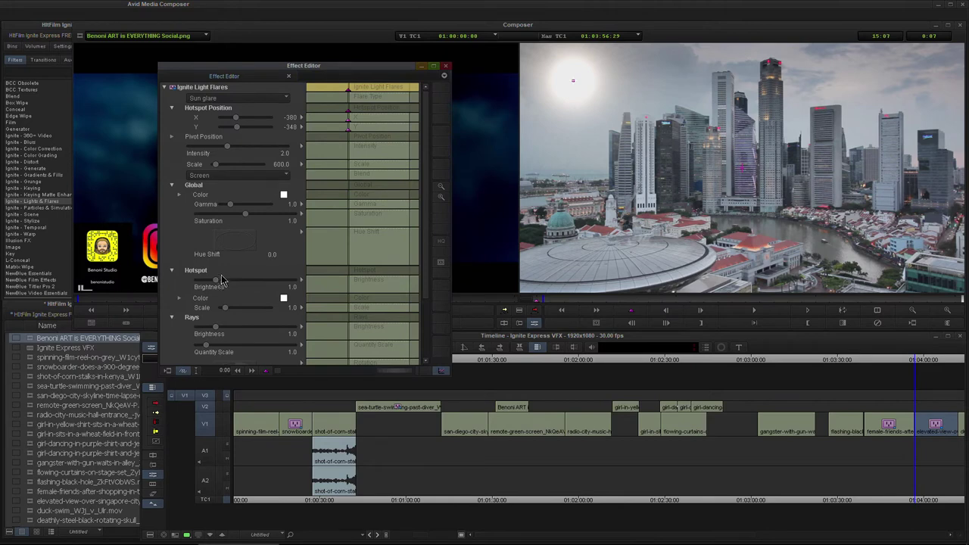
Set the flare's Hotspot Brightness to 0.9, Rays Brightness to 3.4, Quantity Scale to 3.1 and Length Scale to 5.2
mouse_move(217, 284)
left_mouse_down()
mouse_move(233, 283)
mouse_move(214, 283)
left_mouse_up()
left_click_drag(216, 331, 262, 326)
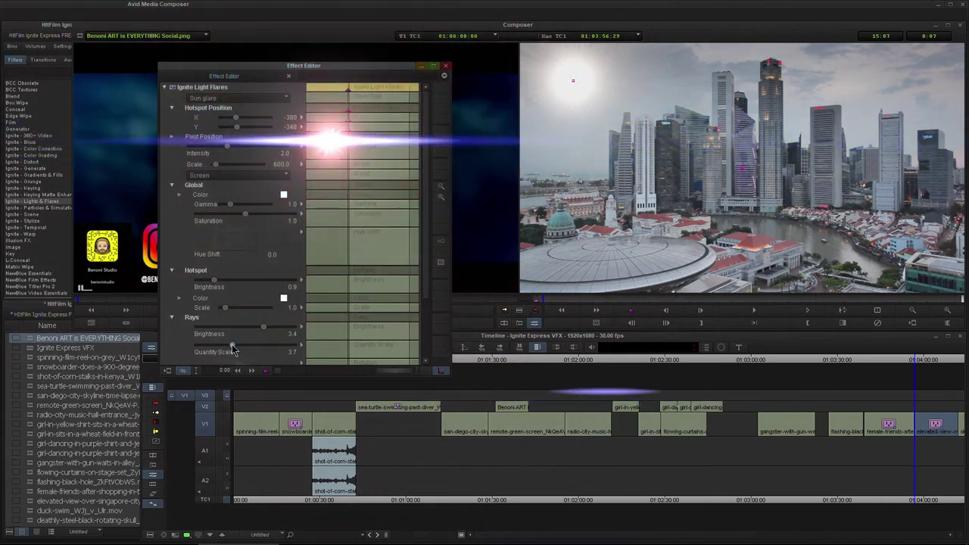
left_click_drag(205, 345, 246, 327)
scroll(412, 268, "down", 4)
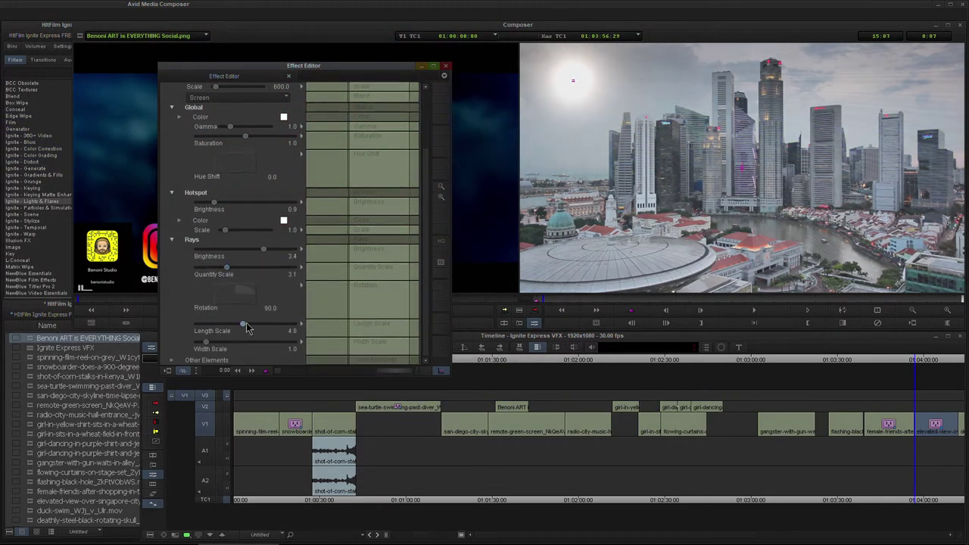
Set the flare's Other Elements Scale to 5.3 and the Global Hue Shift to -316.0
scroll(227, 356, "down", 2)
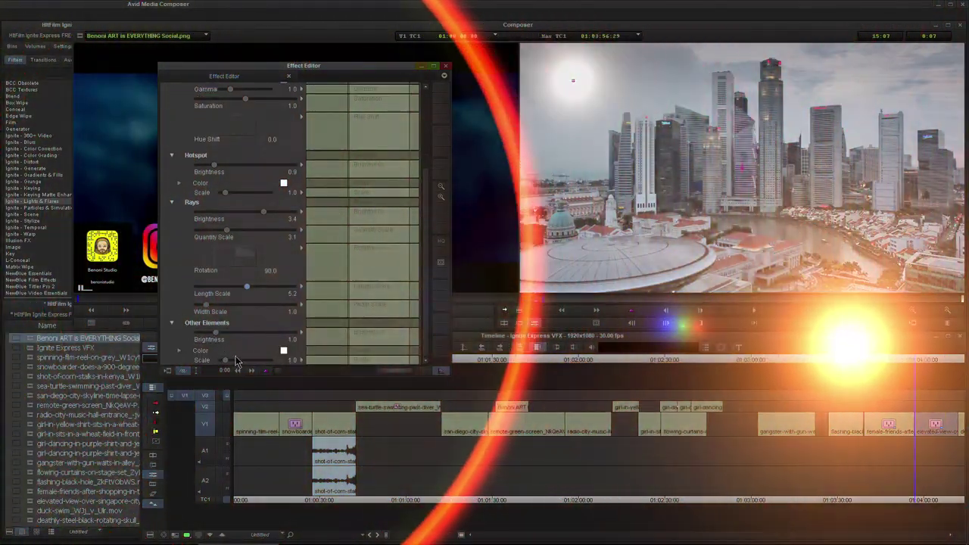
left_click_drag(234, 361, 250, 362)
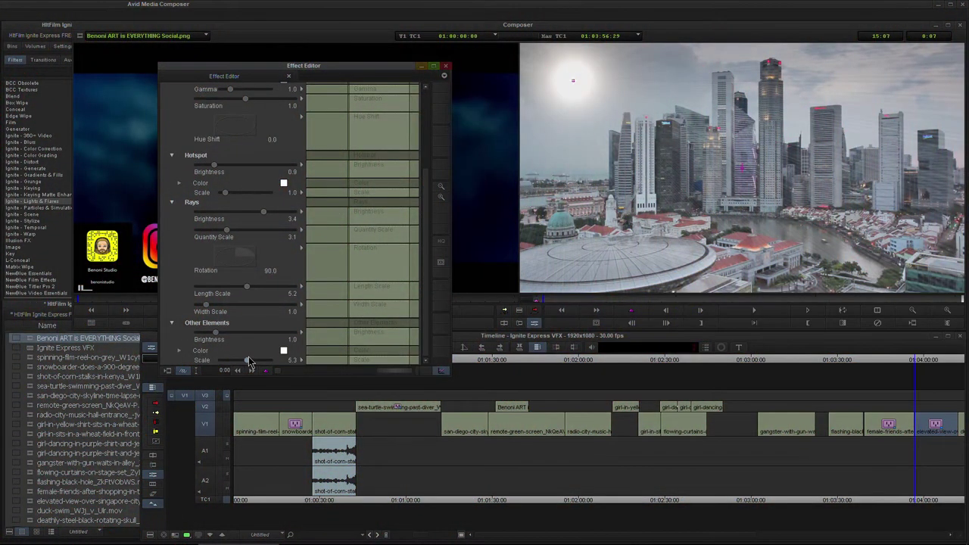
scroll(243, 313, "up", 5)
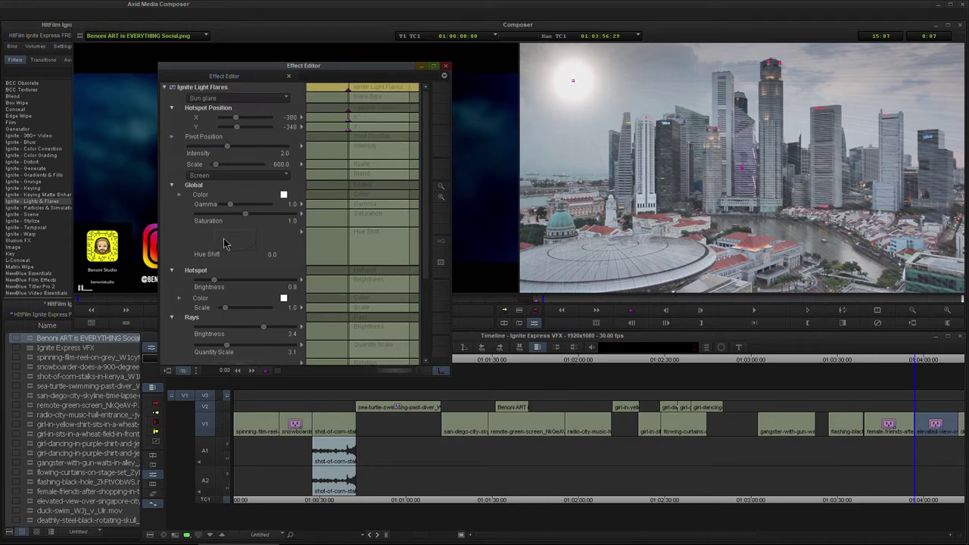
left_click_drag(227, 244, 239, 227)
Try the Hardlight, Exclusion and Color Dodge blend modes on the sun glare over the skyline clip
left_click(222, 179)
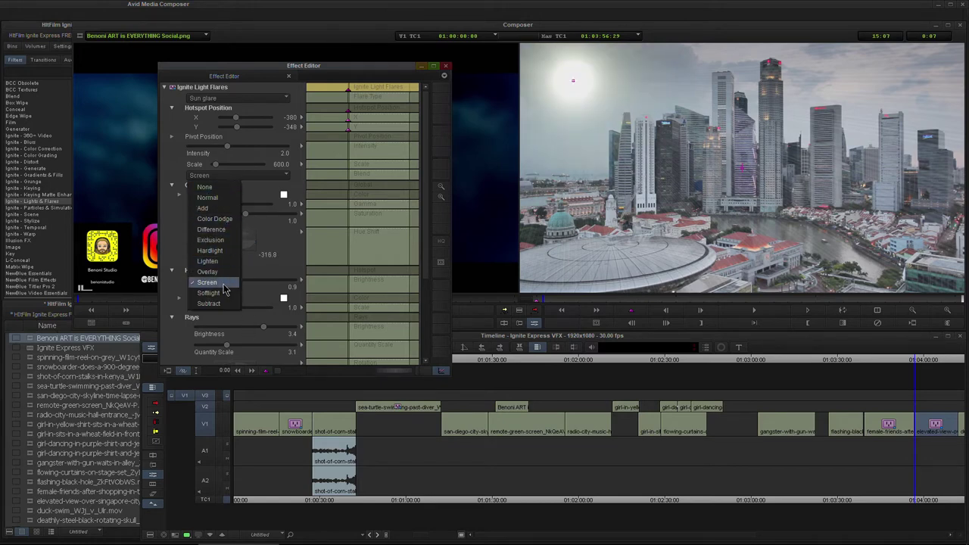
left_click(215, 251)
left_click(221, 177)
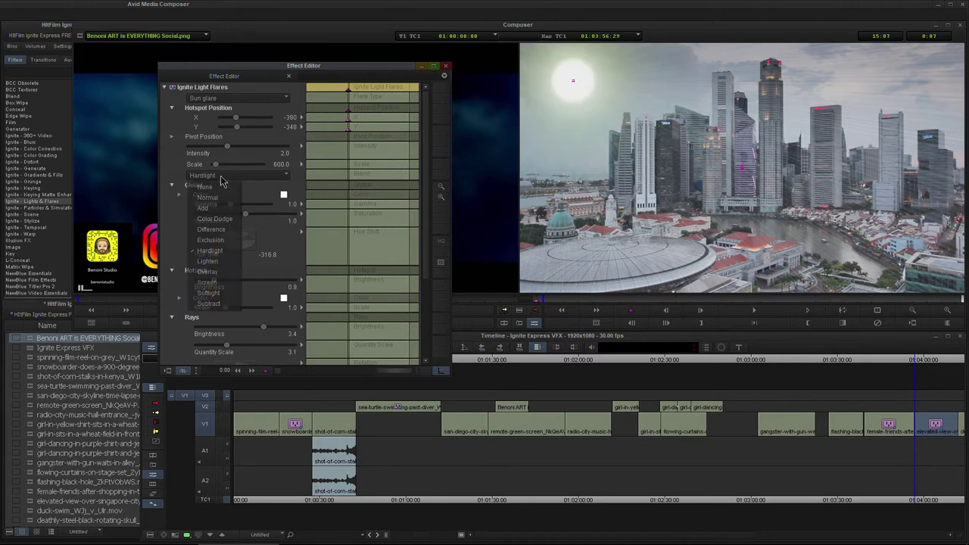
left_click(220, 240)
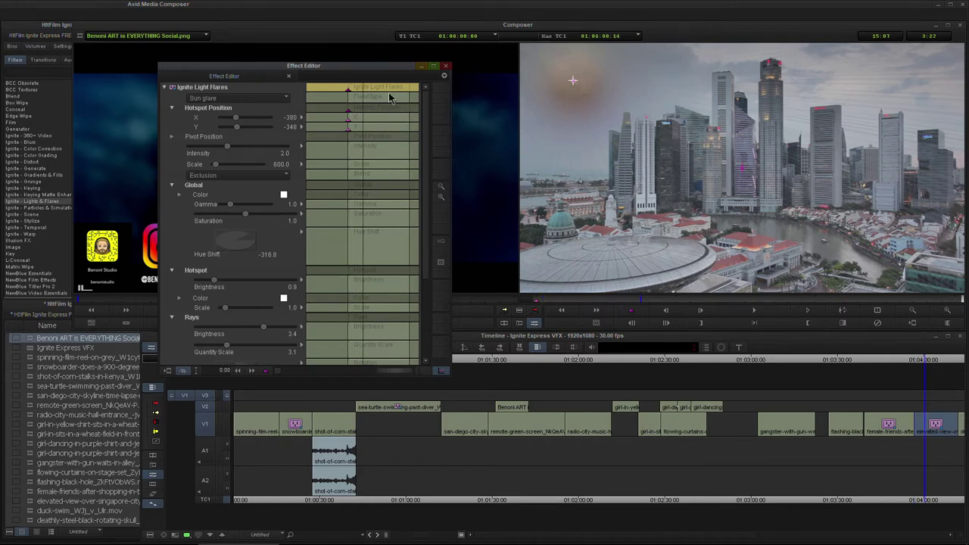
left_click(223, 176)
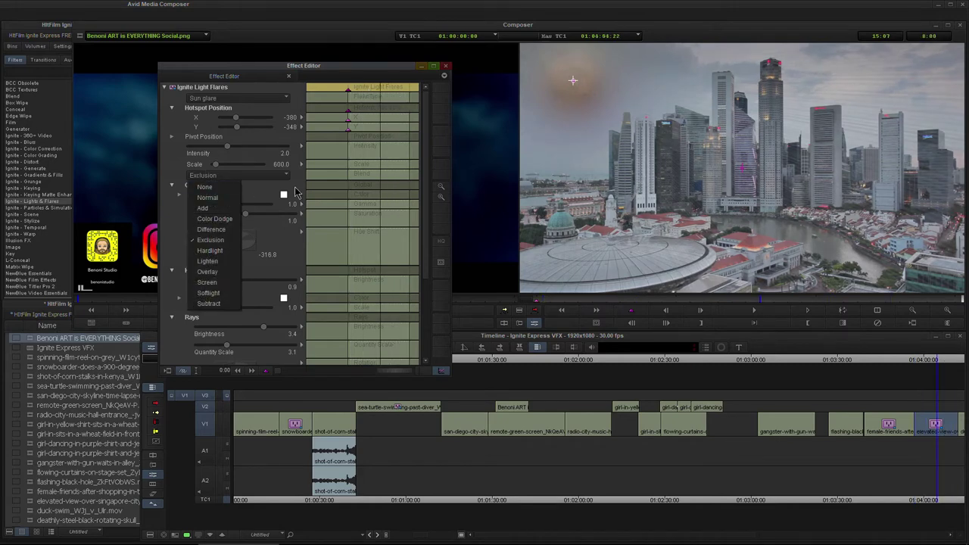
left_click(214, 219)
left_click(239, 180)
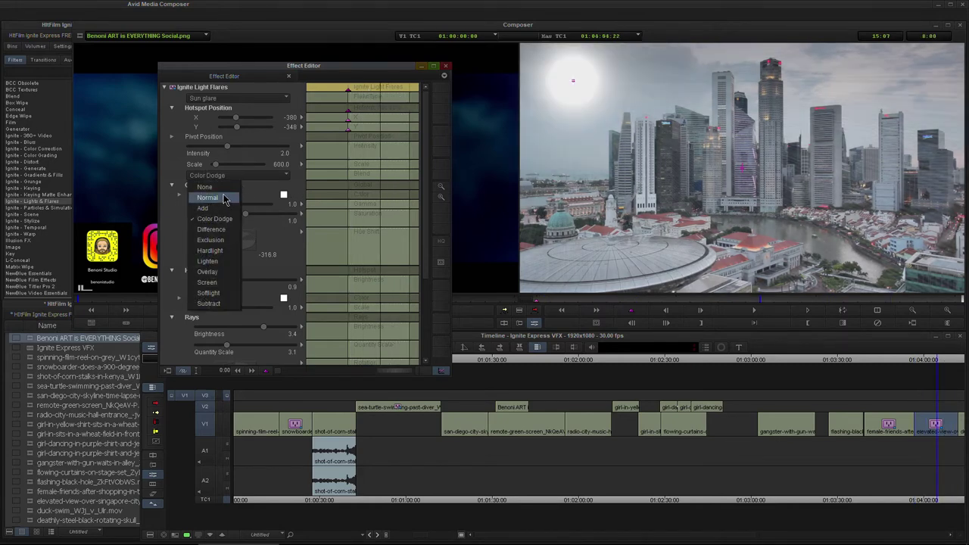
left_click(223, 197)
Remove the Light Flares effect from the elevated skyline clip on V1
key("y")
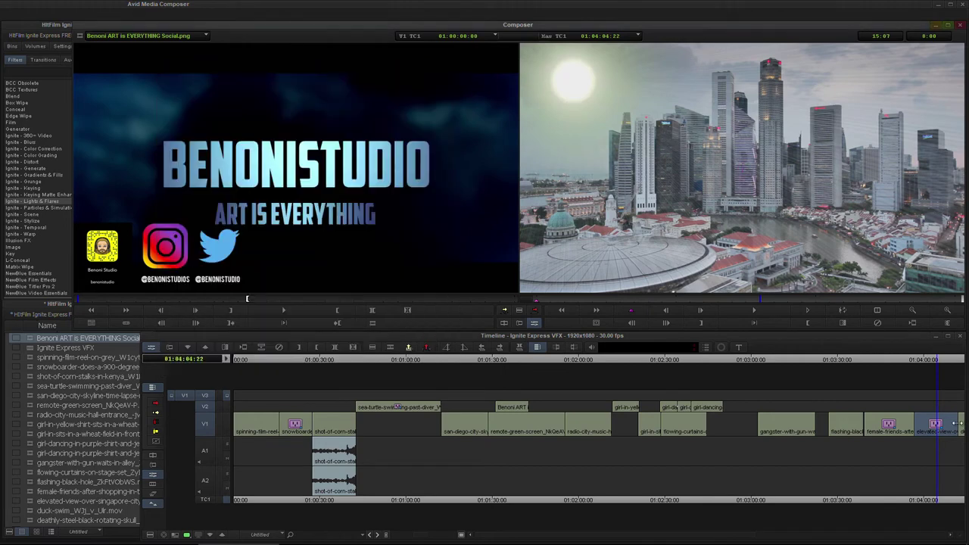
left_click(940, 429)
left_click(280, 348)
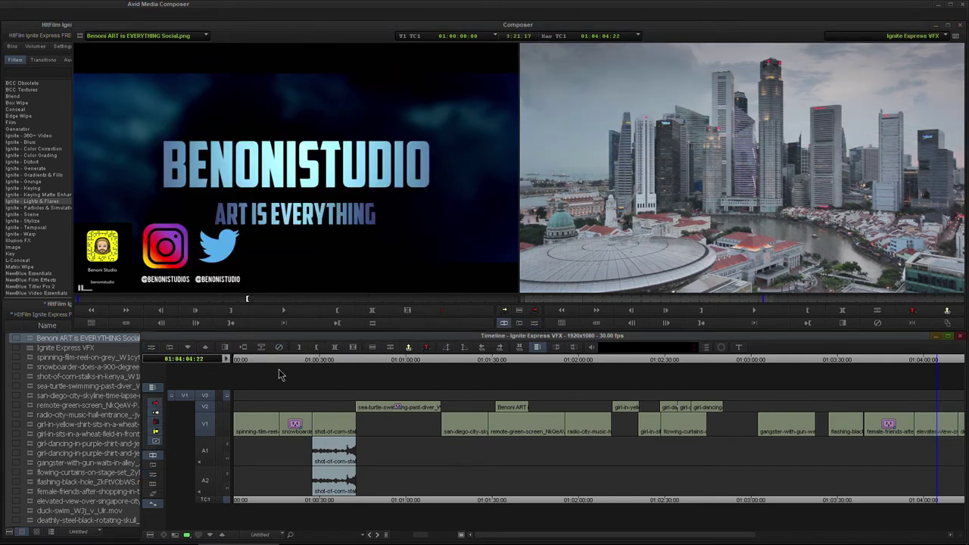
Apply Ignite Light Flares with one track to the happy businesswoman clip near 01:06:52 and open it in the Effect Editor
left_click_drag(424, 535, 413, 535)
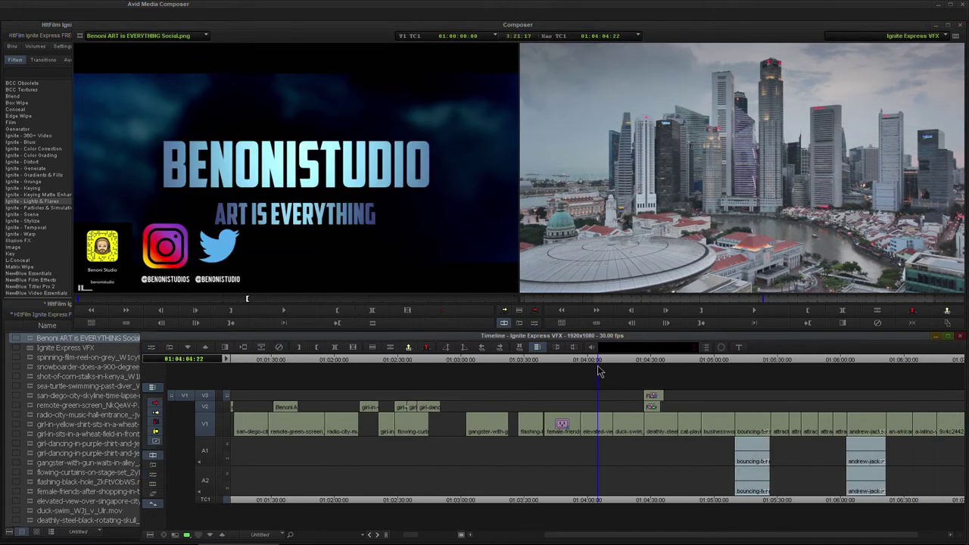
left_click_drag(612, 361, 953, 397)
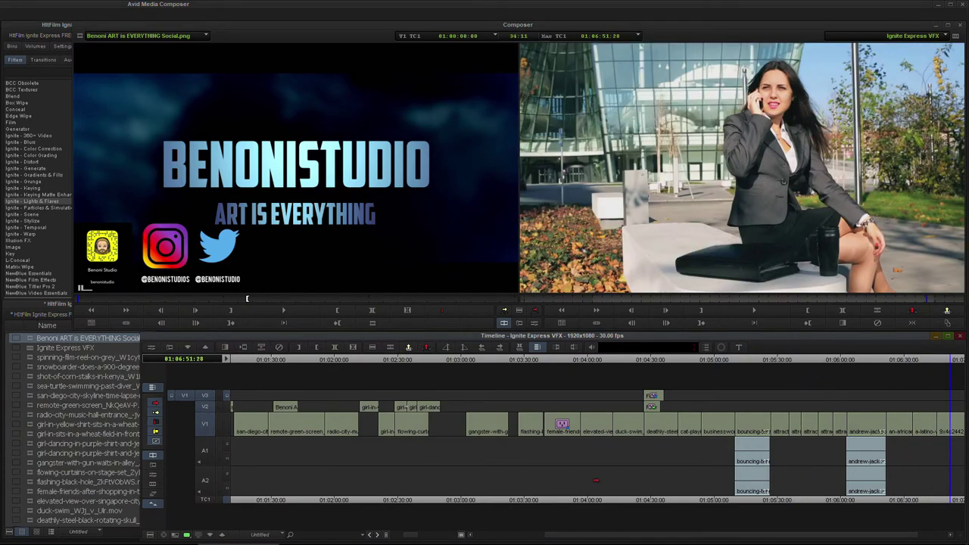
left_click_drag(584, 535, 709, 535)
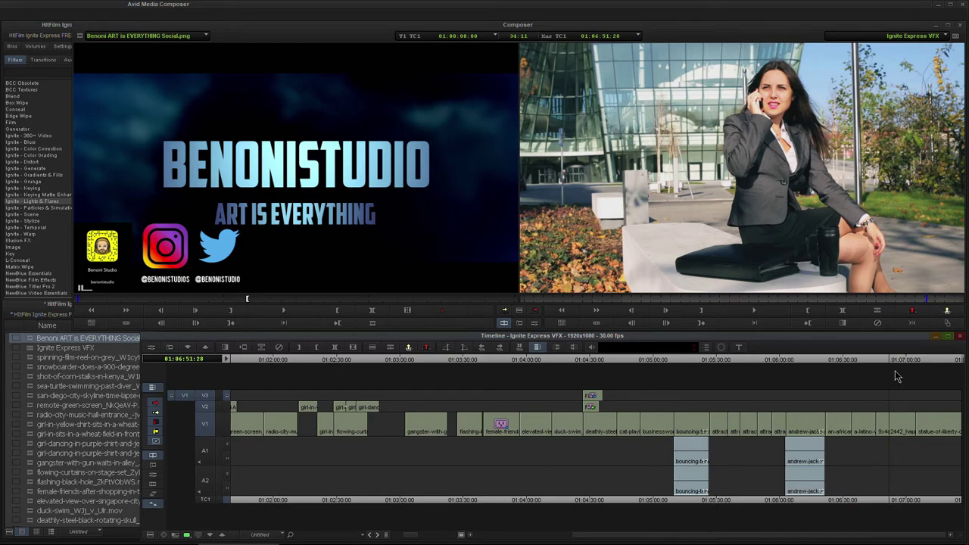
left_click(929, 371)
left_click_drag(937, 367, 892, 375)
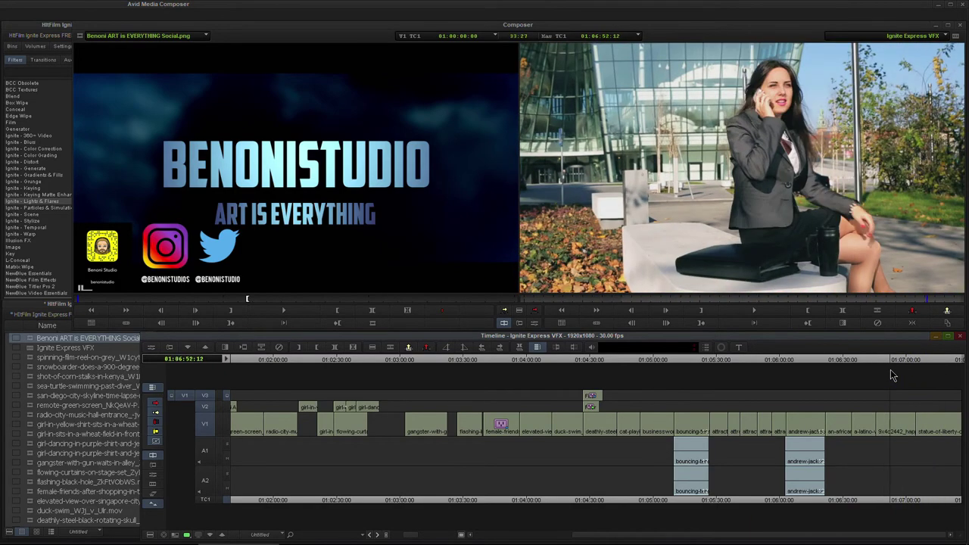
left_click(33, 202)
left_click_drag(144, 100, 897, 432)
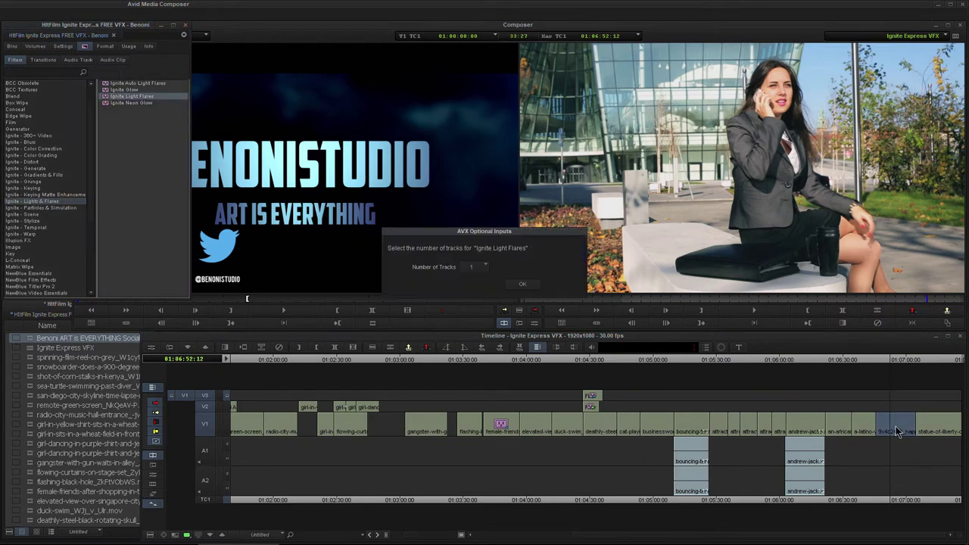
left_click(518, 283)
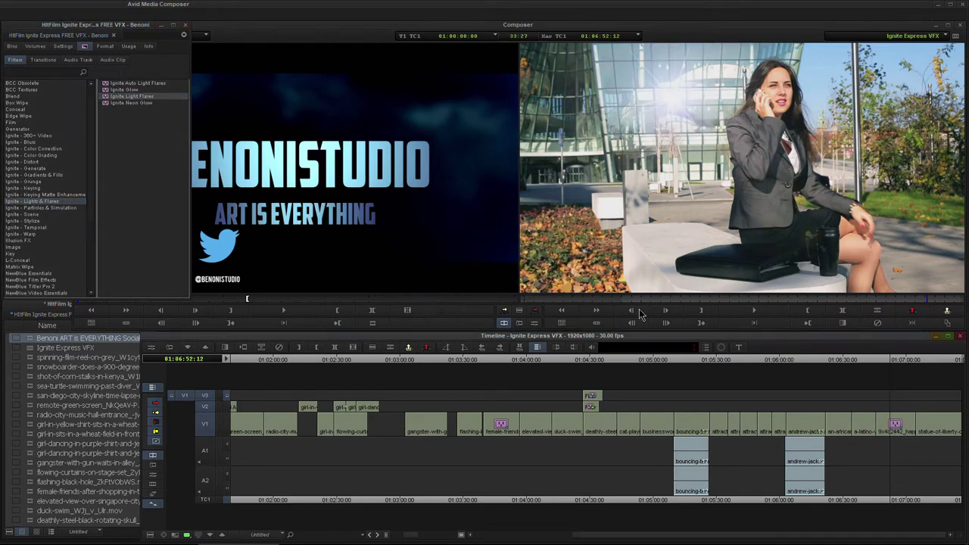
left_click(879, 434)
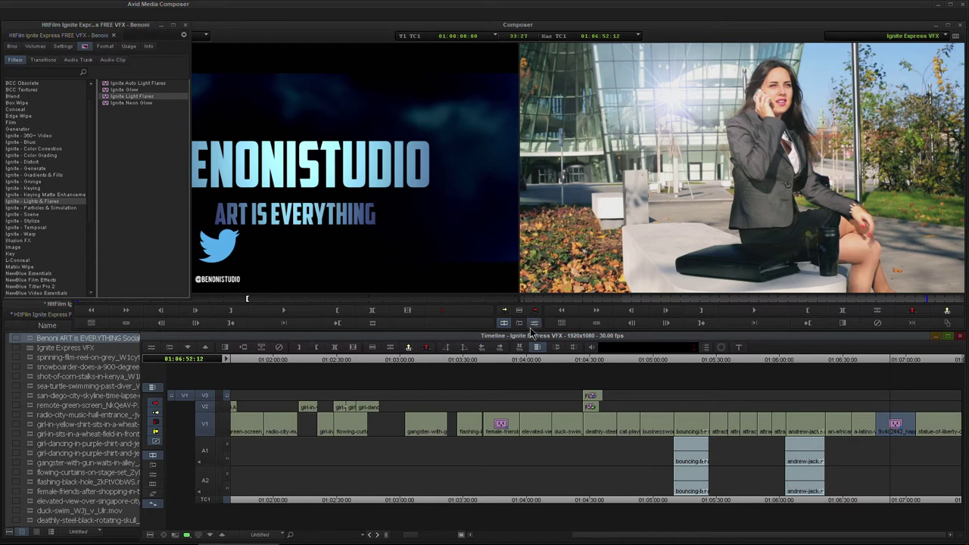
left_click(535, 322)
Try the Diffraction hoops flare, raise its Intensity to 1.7, and switch the flare type to Flashlight white
left_click(213, 101)
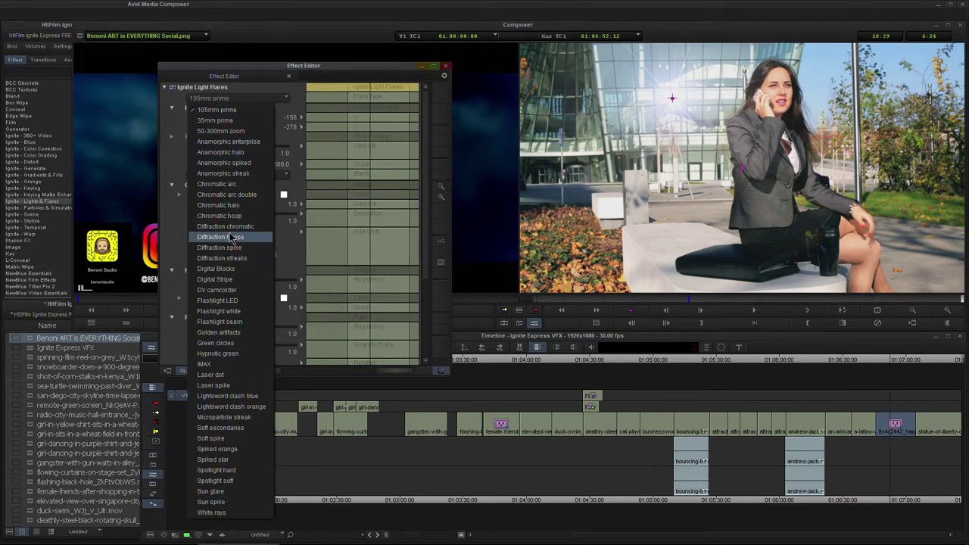
left_click(227, 237)
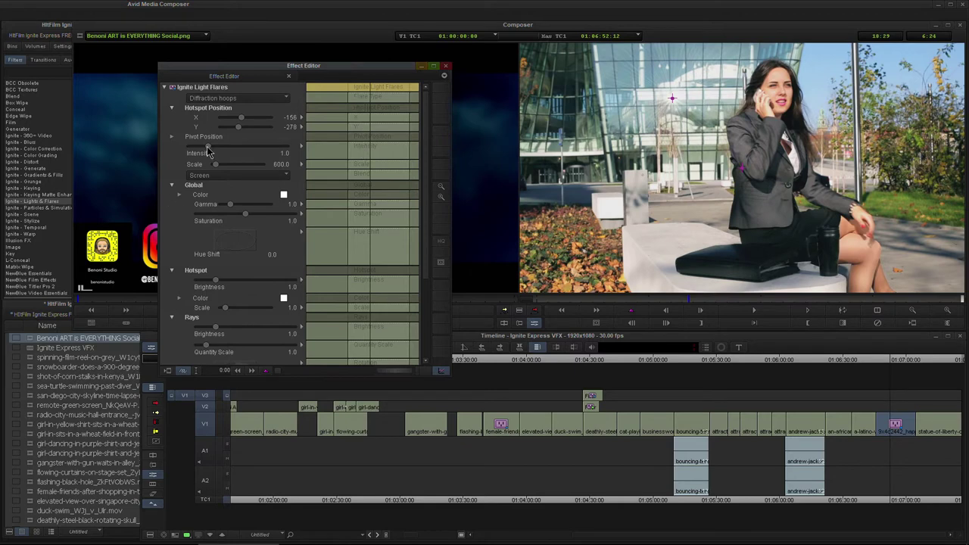
left_click_drag(214, 151, 223, 150)
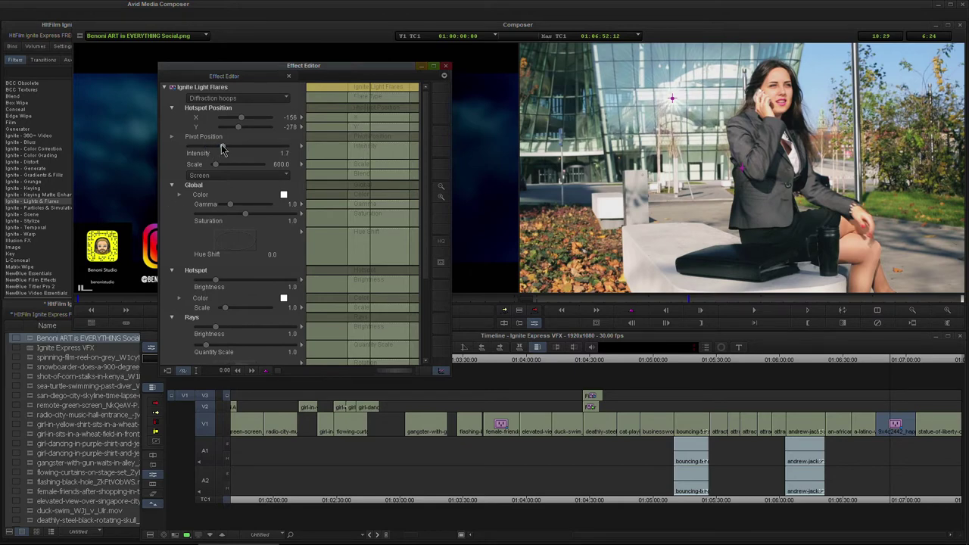
left_click(241, 100)
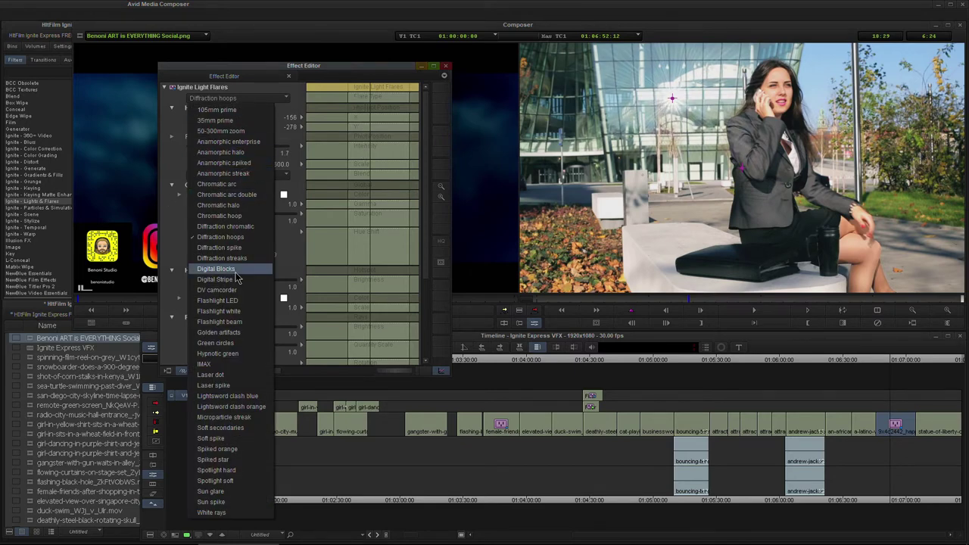
left_click(239, 310)
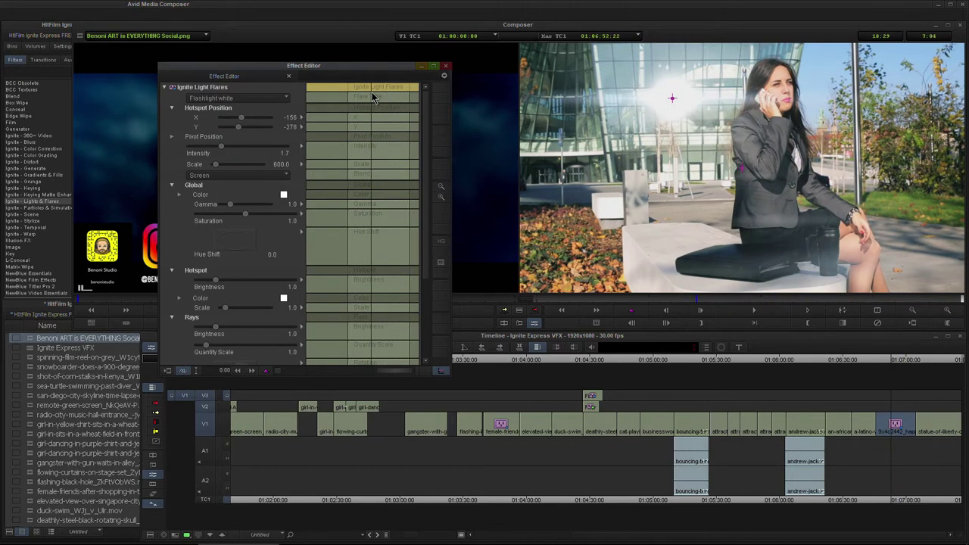
Move the flare hotspot beside the woman at X -56, Y -11 and set the flare Scale to 744.7
left_click_drag(672, 100, 729, 185)
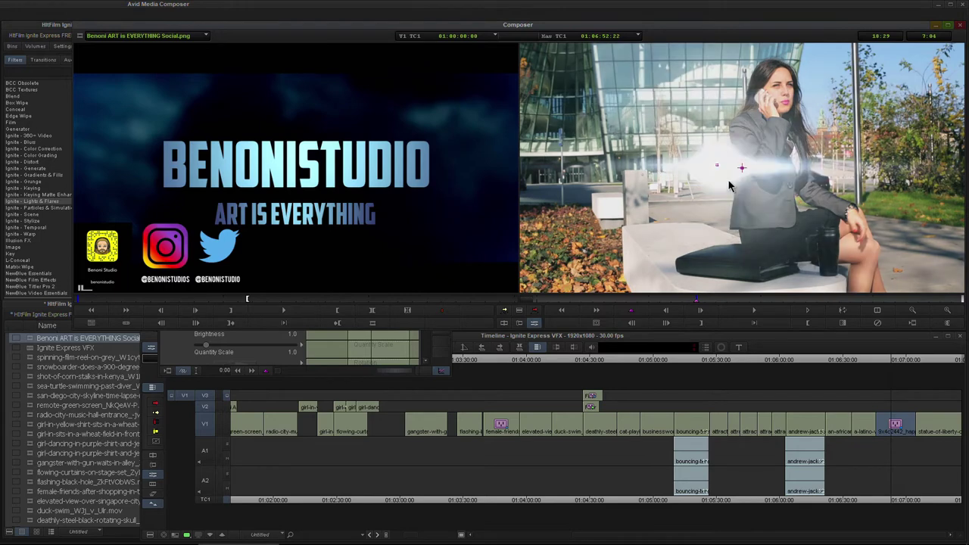
left_click(173, 349)
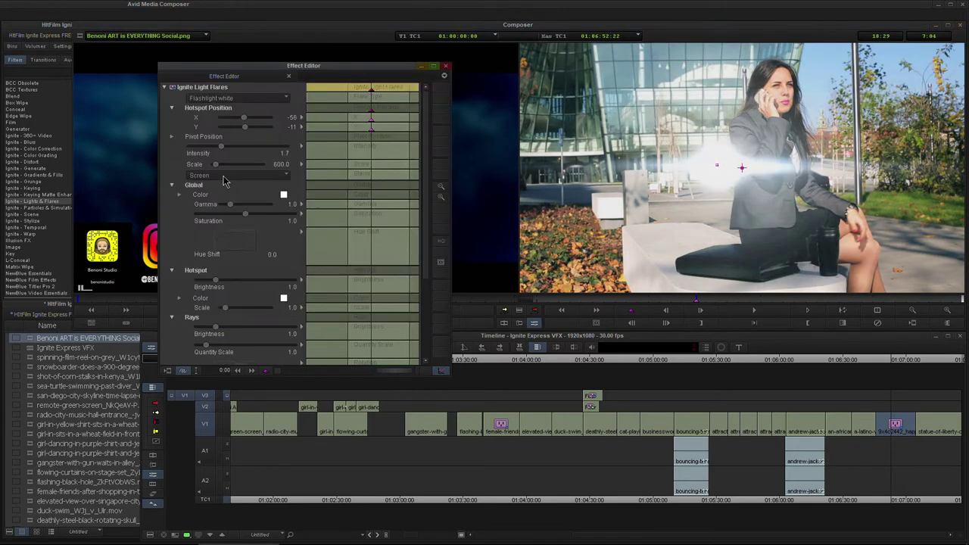
mouse_move(216, 166)
left_mouse_down()
mouse_move(250, 169)
mouse_move(204, 175)
mouse_move(252, 168)
mouse_move(218, 170)
left_mouse_up()
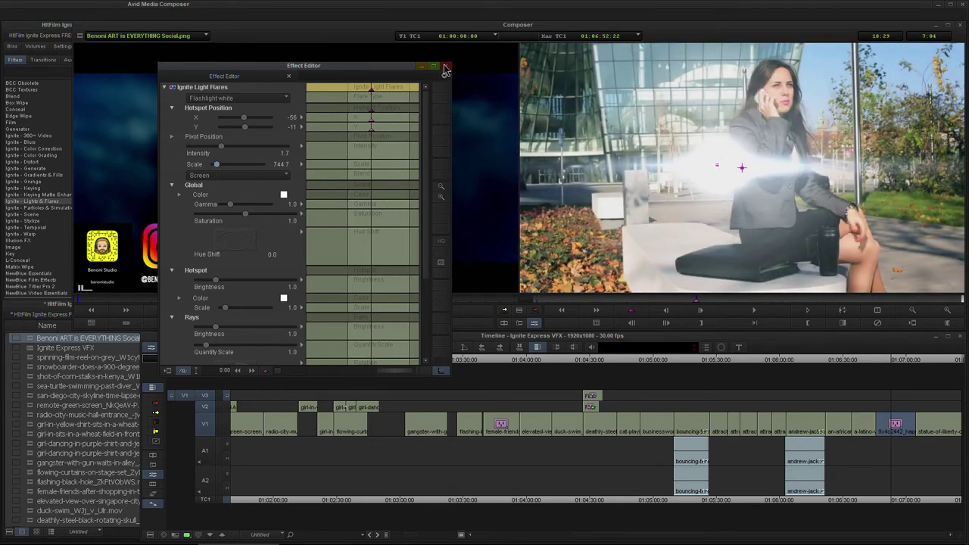
Remove the Light Flares effect from the businesswoman clip
left_click(902, 425)
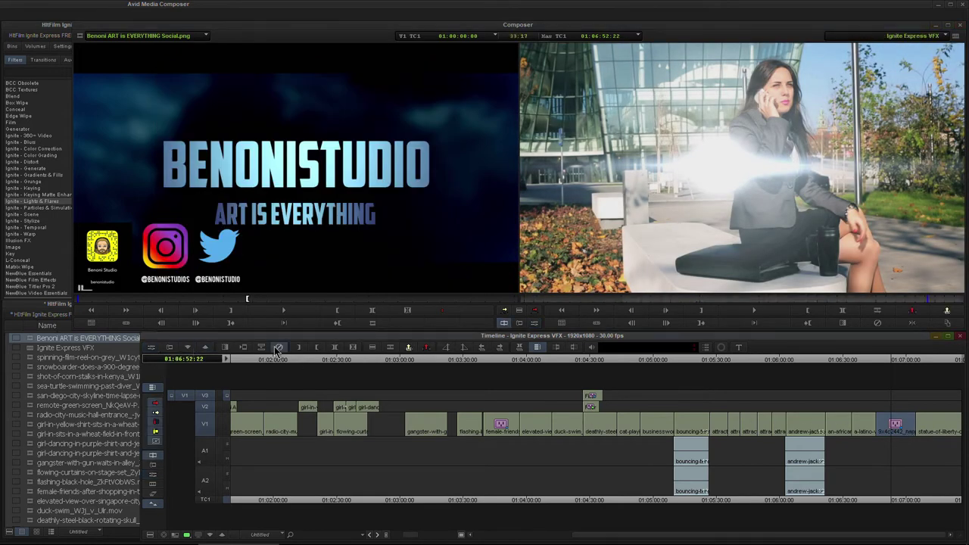
left_click(279, 347)
Cut a short V2 filler segment spanning the boundary between the businesswoman and Statue of Liberty clips, and apply Ignite Light Flares to it
left_click(911, 362)
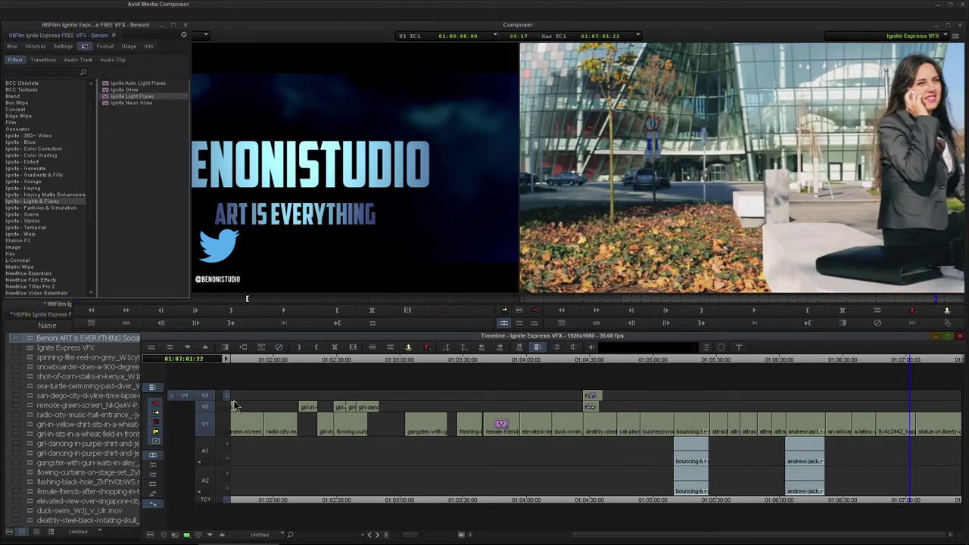
left_click_drag(184, 395, 207, 409)
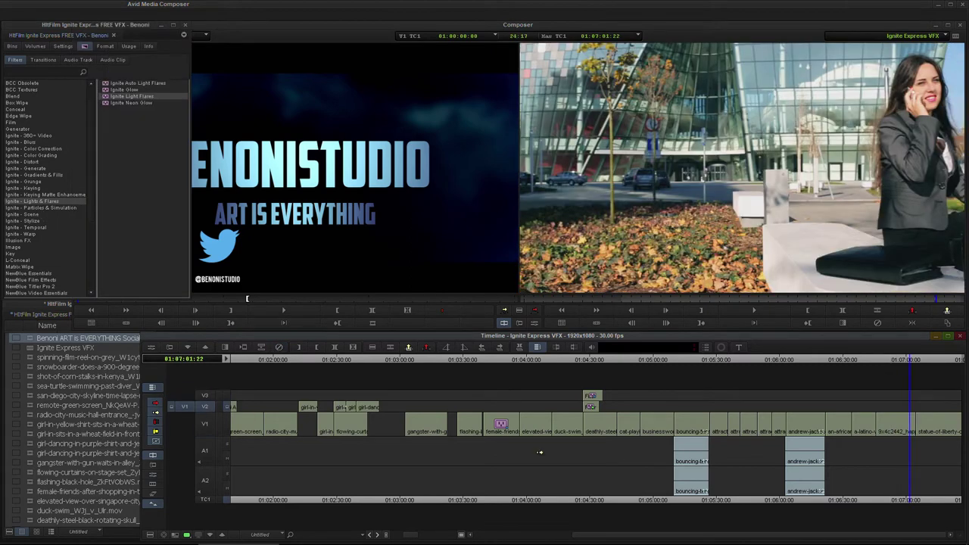
left_click_drag(915, 359, 918, 360)
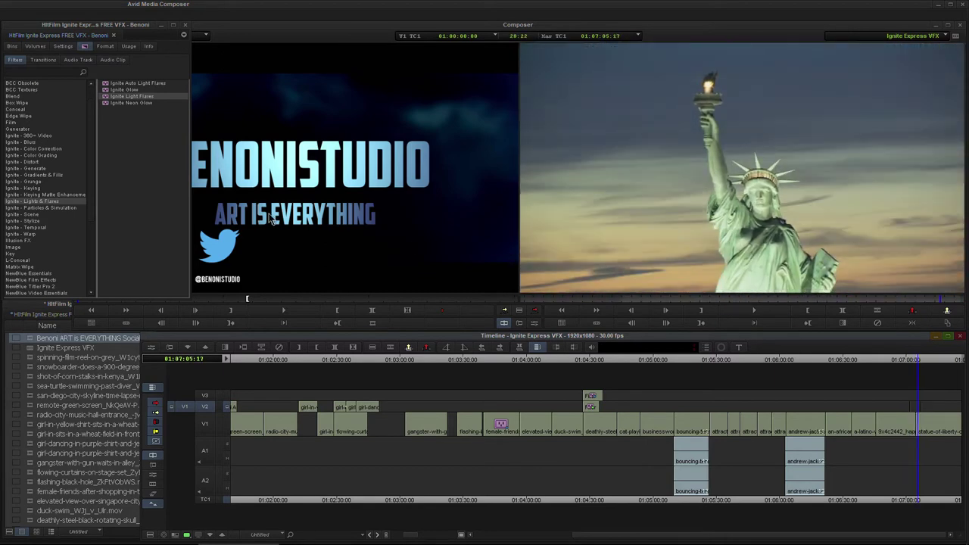
left_click_drag(103, 97, 916, 409)
left_click(523, 287)
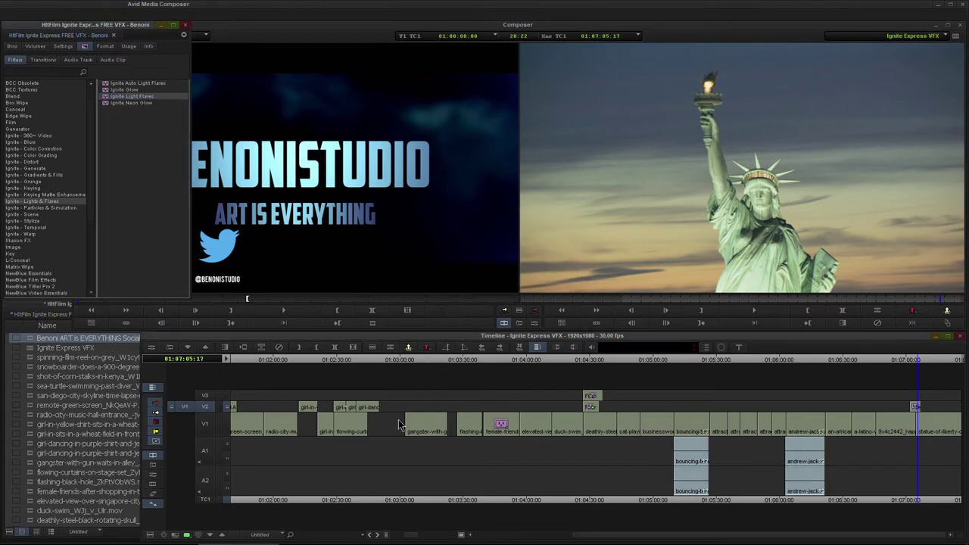
Open the V2 filler's Light Flares in the Effect Editor and set the flare type to Flashlight white
left_click_drag(416, 539, 433, 536)
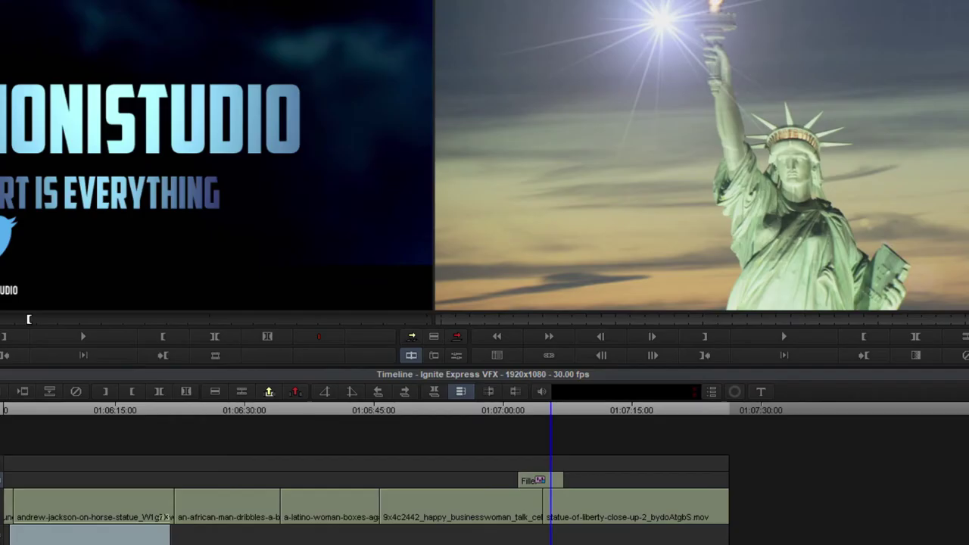
left_click_drag(555, 411, 533, 411)
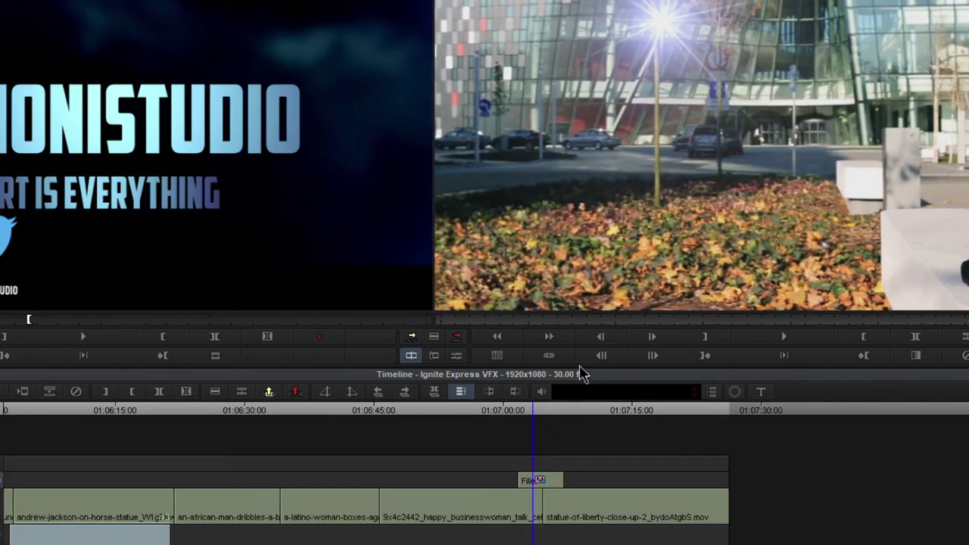
left_click(457, 355)
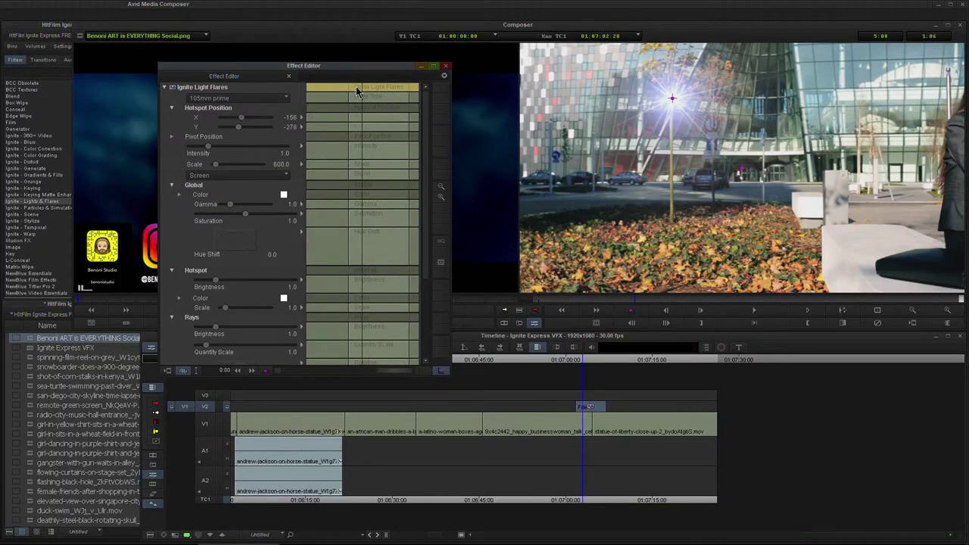
left_click(242, 97)
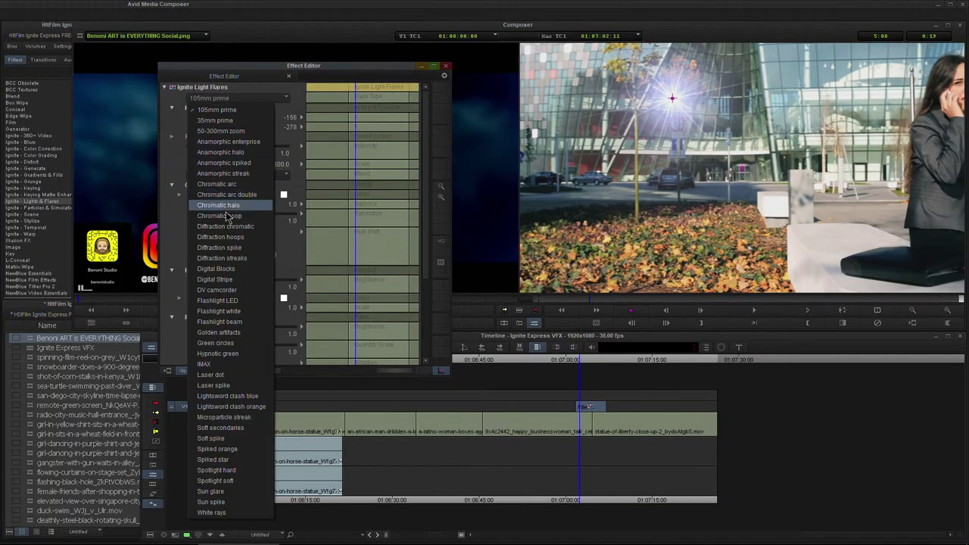
left_click(224, 311)
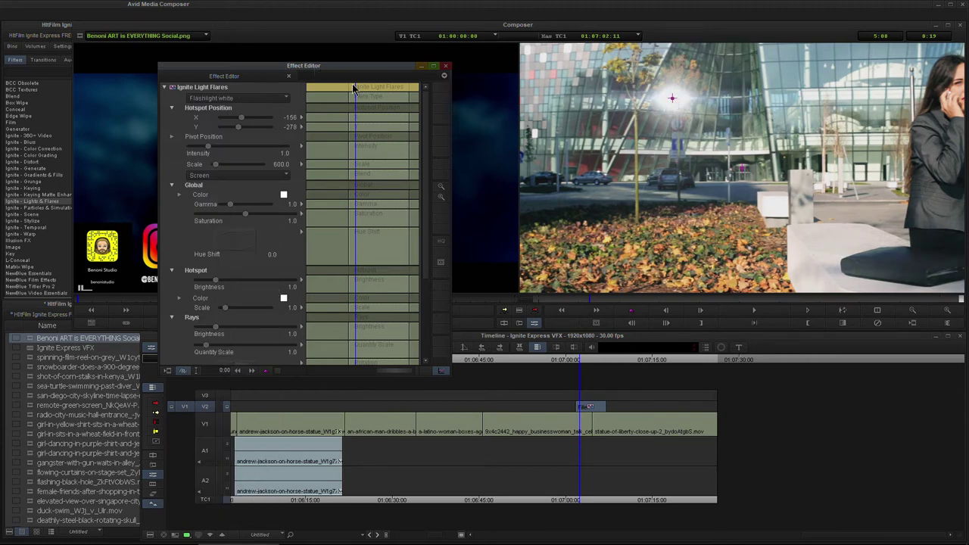
At 01:07:06:21 over the Statue of Liberty, move the flare hotspot beside the statue's head to X 46, Y 23
left_click_drag(358, 88, 394, 111)
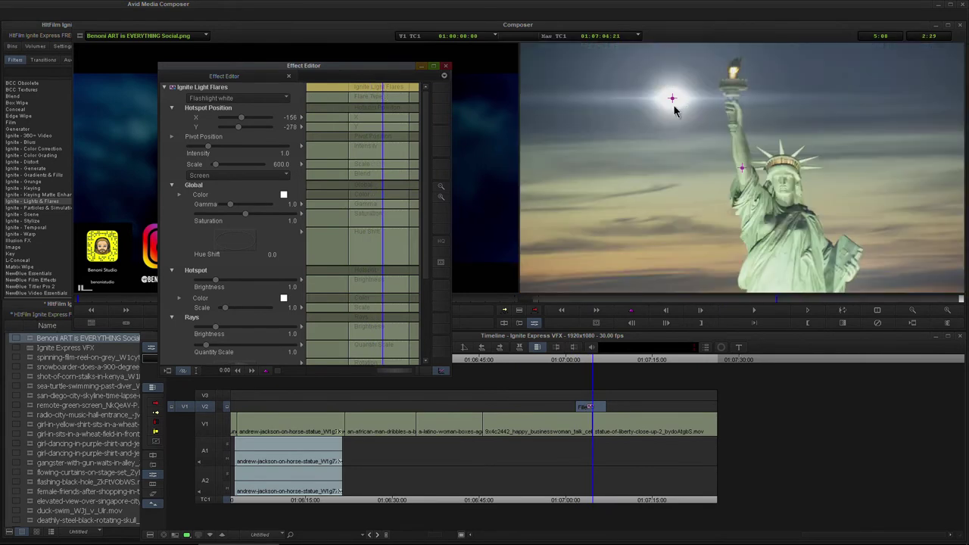
left_click_drag(672, 99, 763, 174)
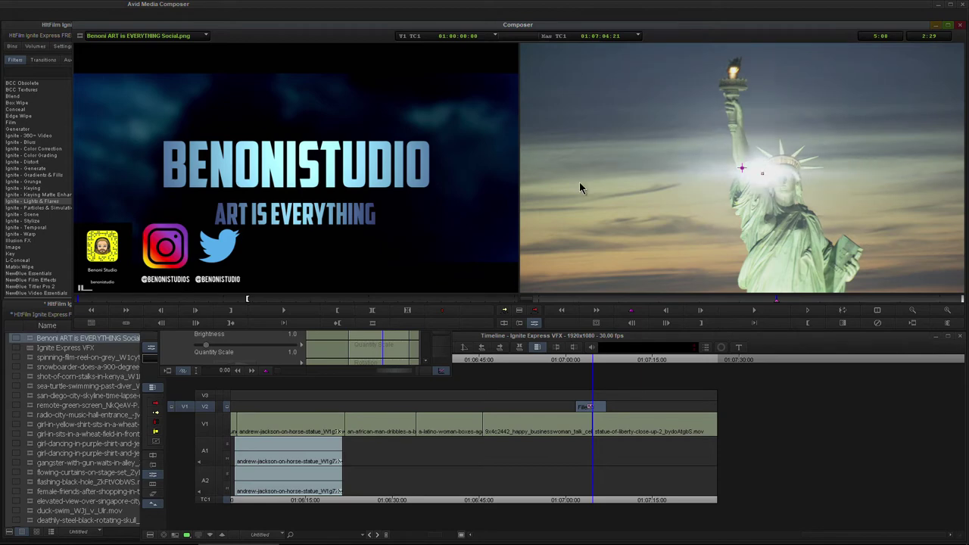
left_click(265, 359)
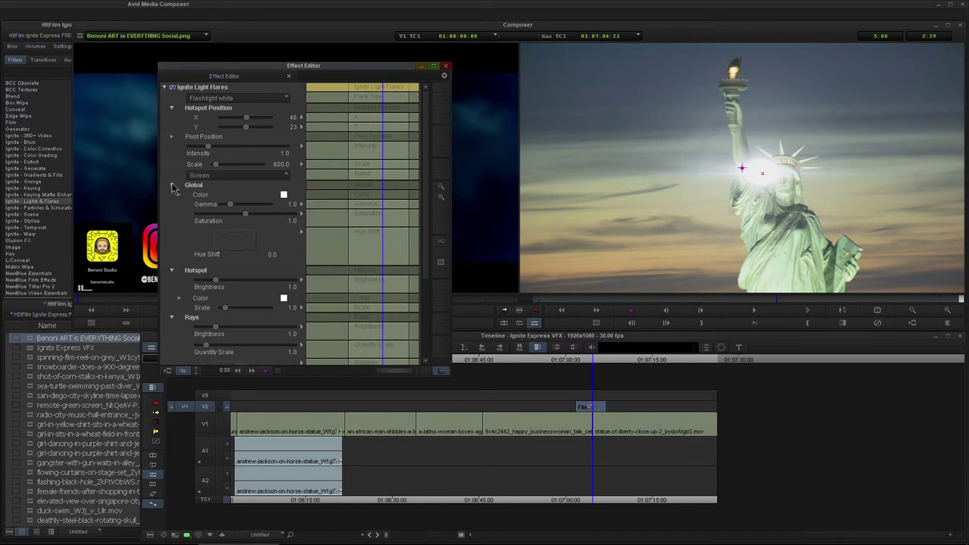
Set the V2 filler's flare scale to 10000 over the statue clip and its intensity to 0 at the filler's first frame
left_click_drag(215, 166, 258, 165)
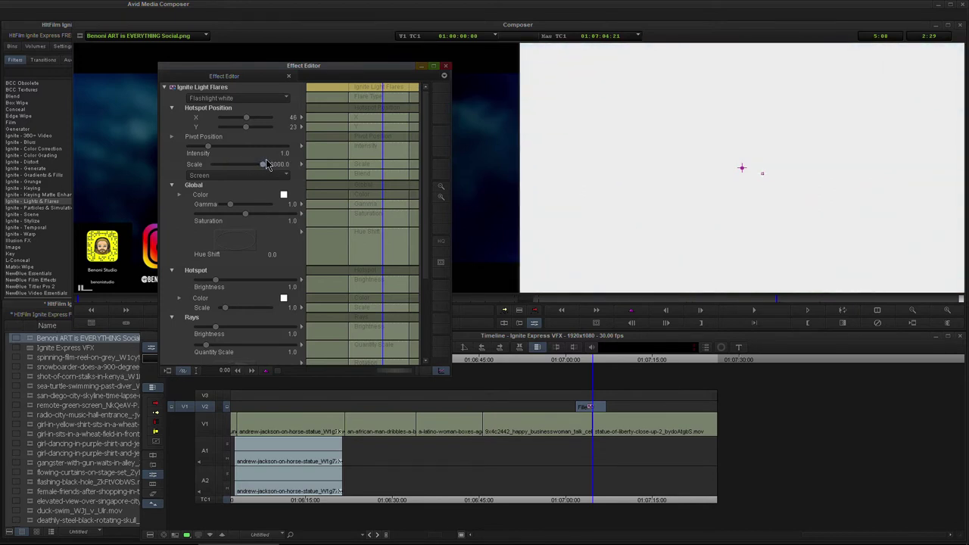
left_click_drag(367, 86, 264, 107)
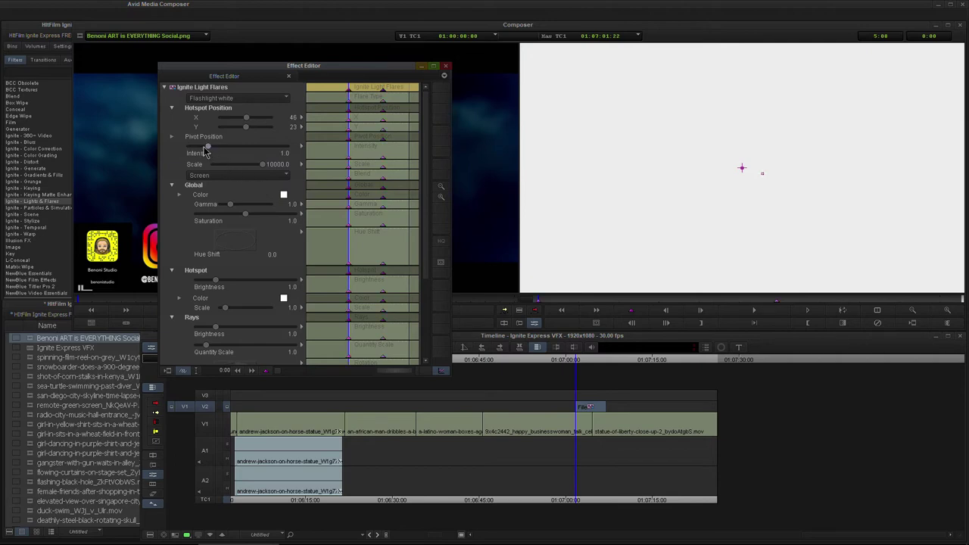
left_click_drag(203, 151, 189, 153)
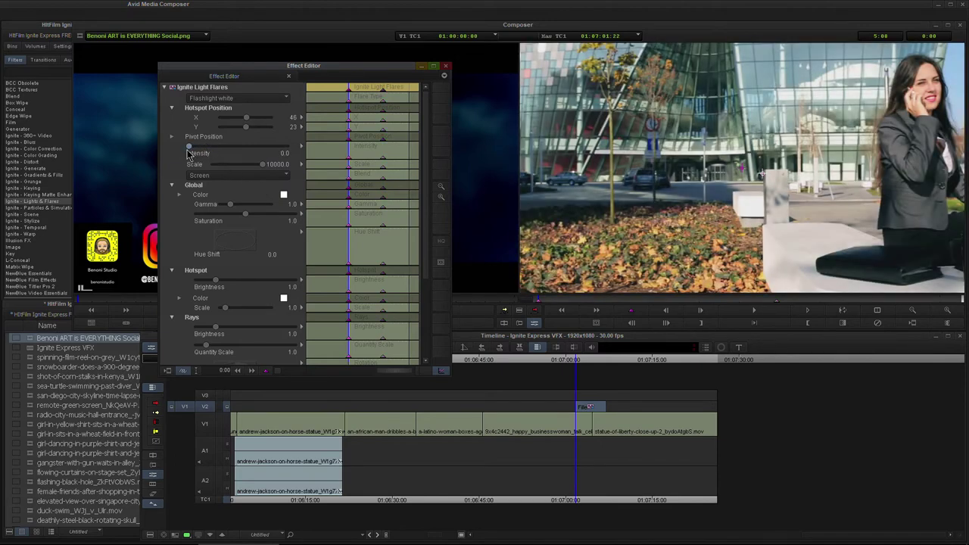
Add a keyframe at the end of the V2 filler and set the flare intensity to 0 there
left_click_drag(353, 91, 416, 97)
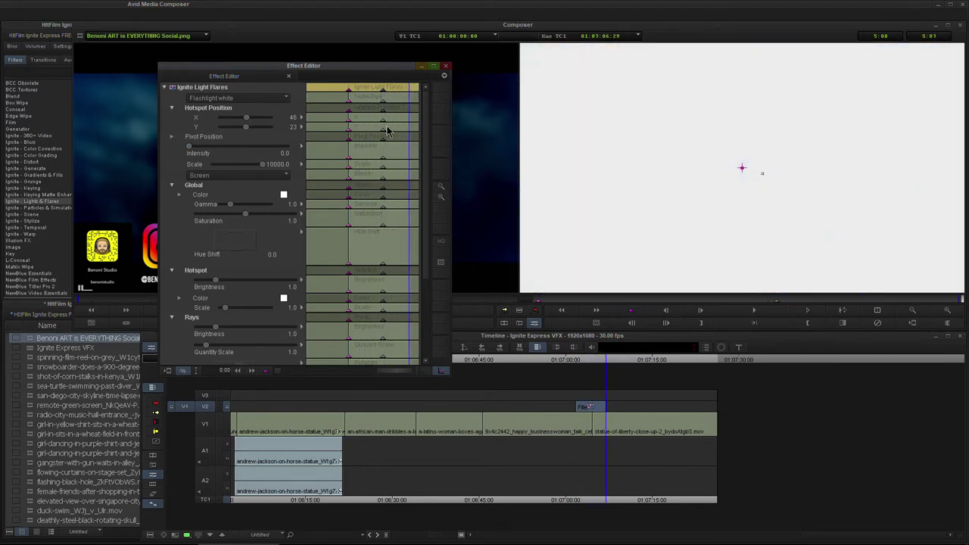
key("apostrophe")
left_click_drag(191, 150, 149, 162)
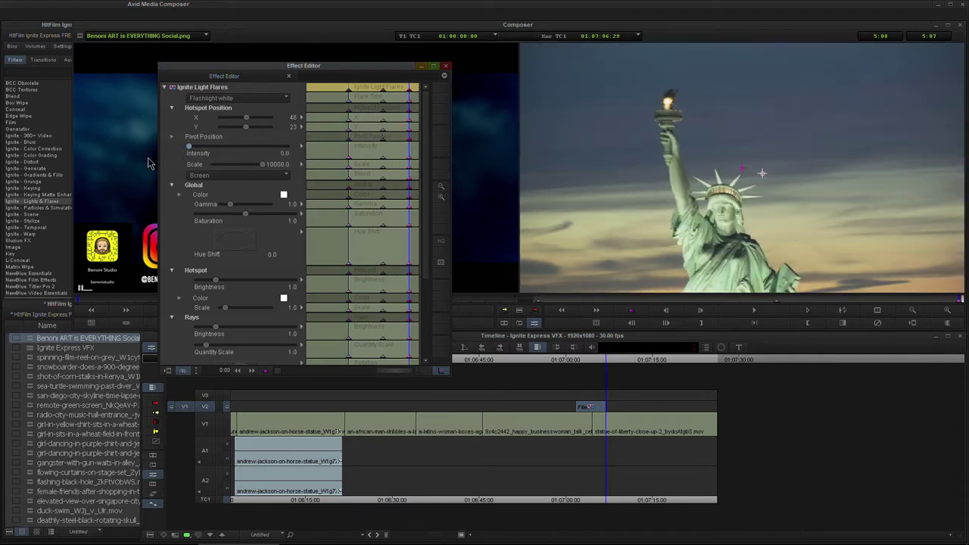
Render the V2 filler's Light Flares effect and close the Effect Editor
left_click_drag(411, 97, 368, 90)
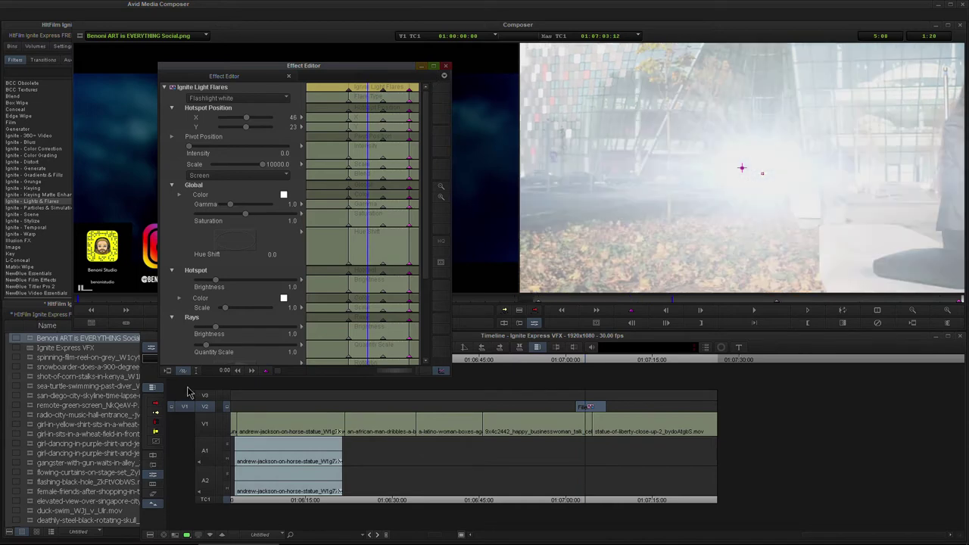
left_click(167, 370)
left_click(498, 289)
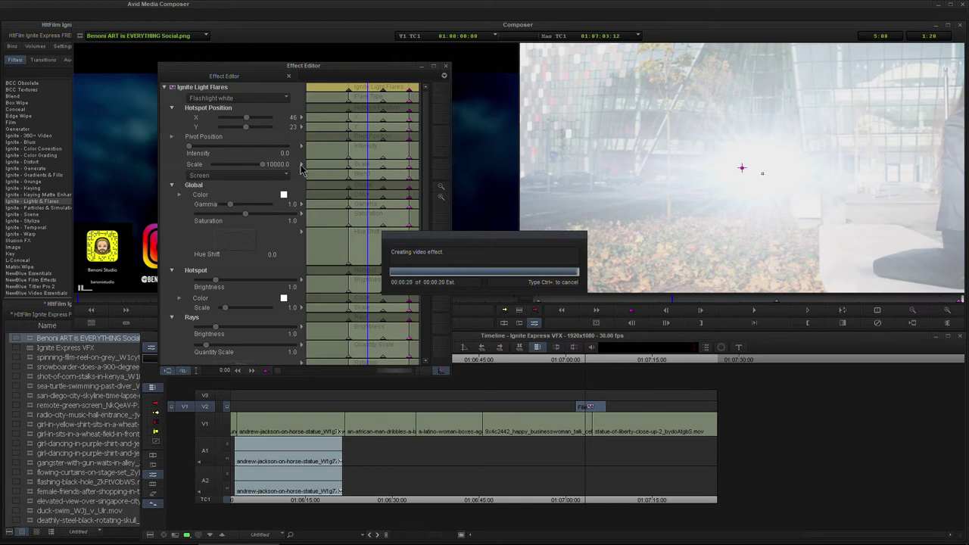
left_click(445, 66)
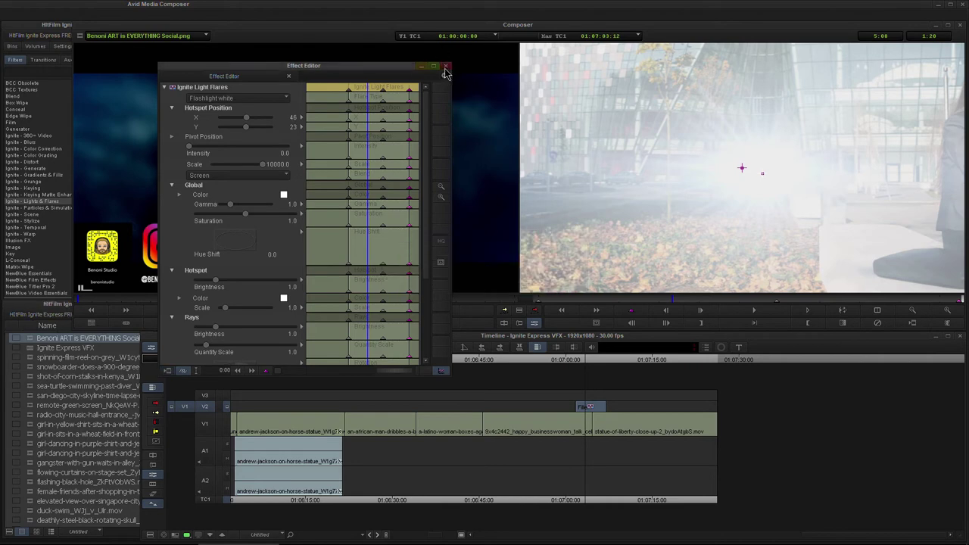
Play the rendered flare transition between the businesswoman and Statue of Liberty clips and check its midpoint
left_click_drag(574, 364, 558, 367)
key("space")
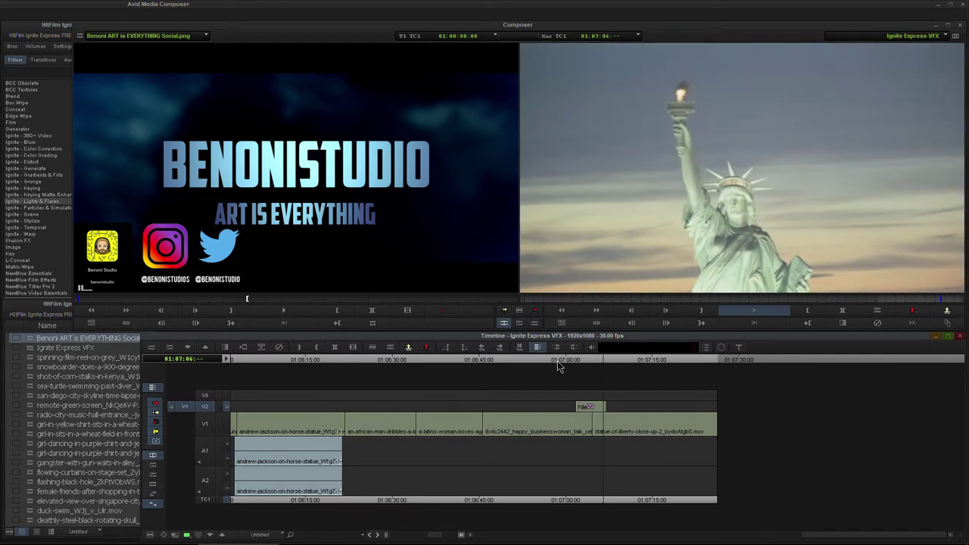
left_click(584, 360)
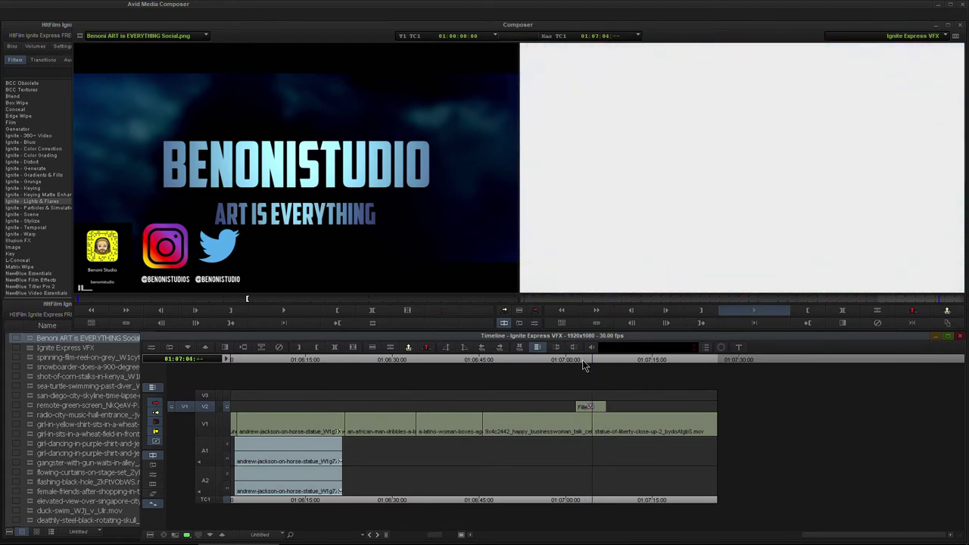
left_click(589, 361)
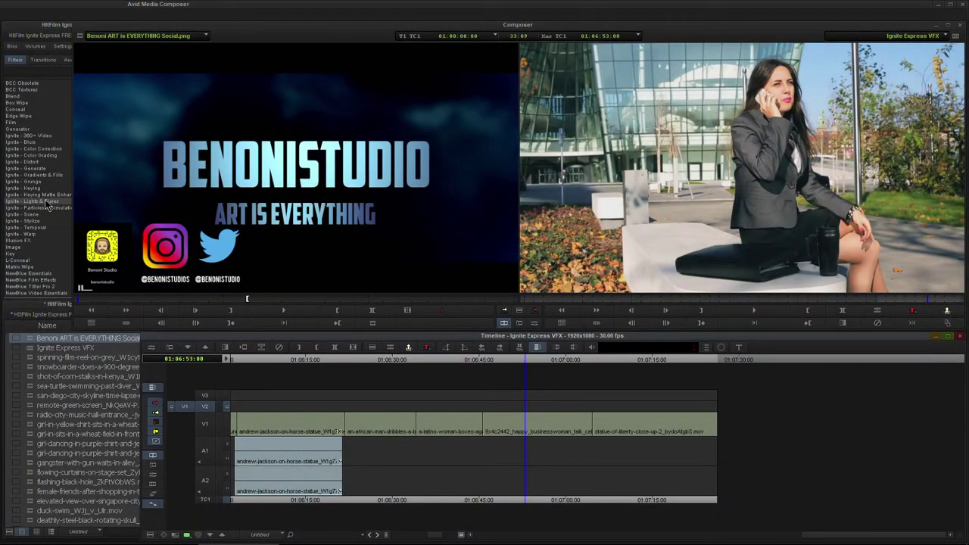
Apply Ignite Light Flares to the businesswoman clip on V1 and open it in the Effect Editor
left_click(83, 191)
left_click_drag(106, 101, 547, 424)
left_click(517, 284)
left_click(535, 323)
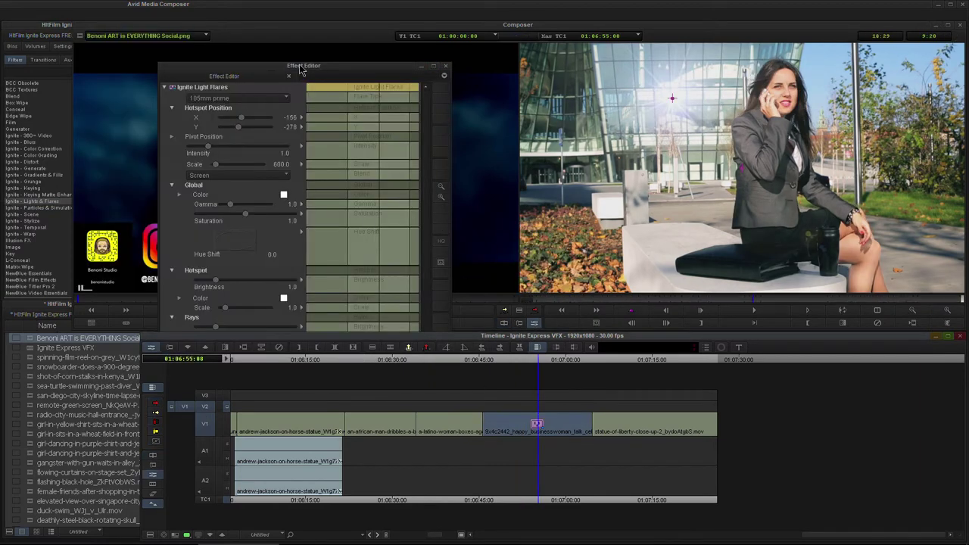
left_click_drag(301, 70, 307, 67)
Try the Chromatic halo, Laser spike and Chromatic arc double flare types on the businesswoman clip
left_click(249, 96)
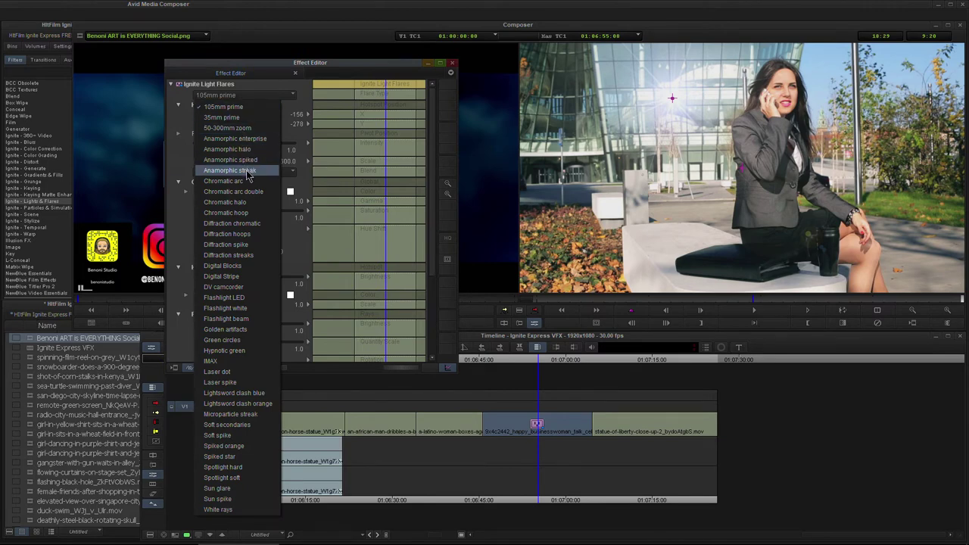
left_click(244, 202)
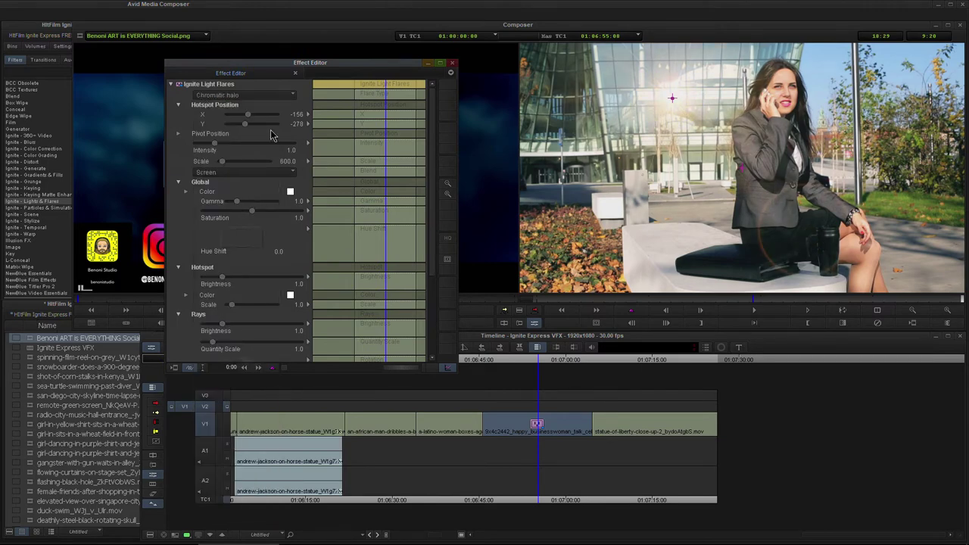
left_click(237, 97)
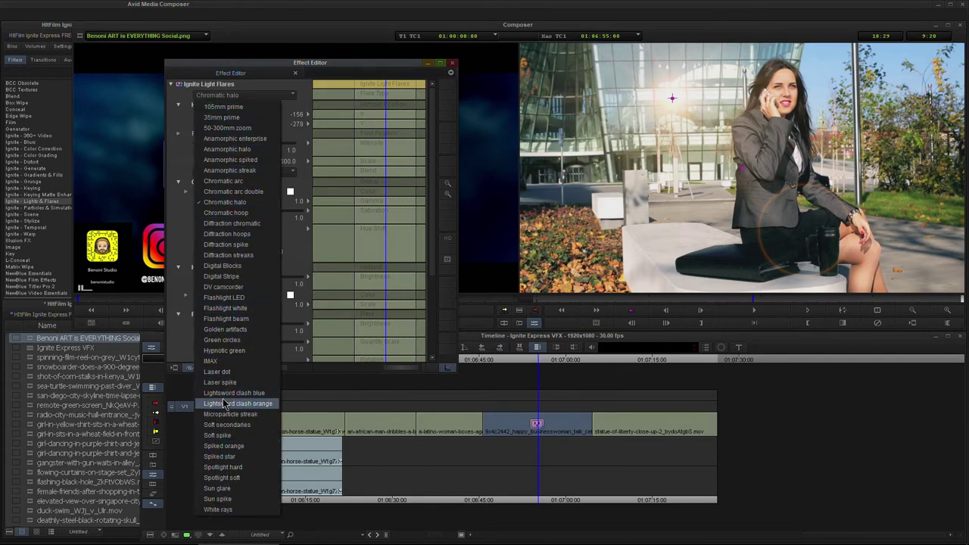
left_click(232, 383)
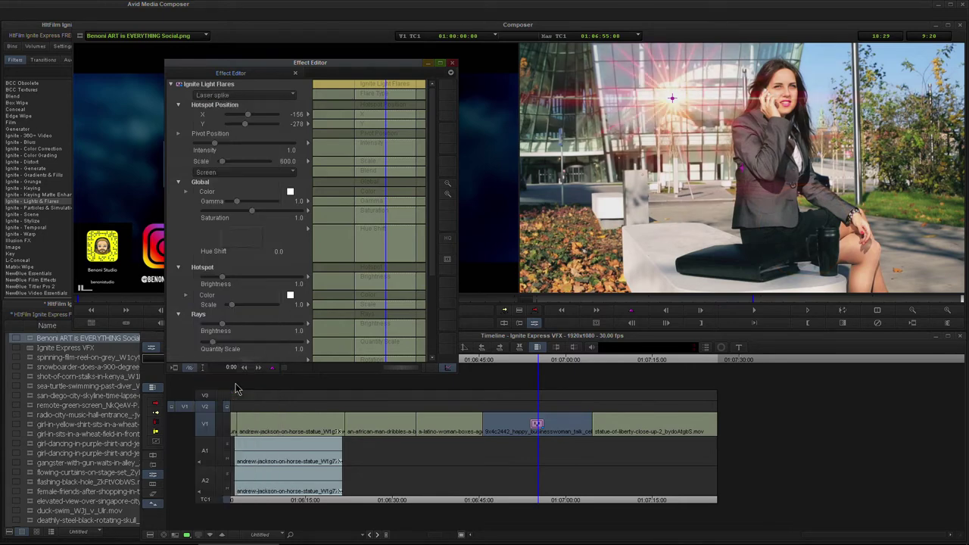
left_click(243, 94)
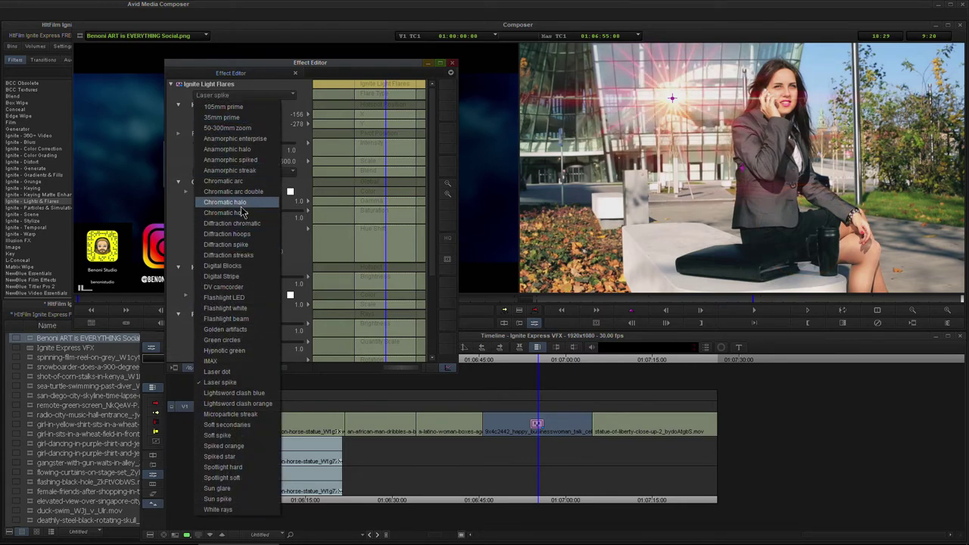
left_click(235, 192)
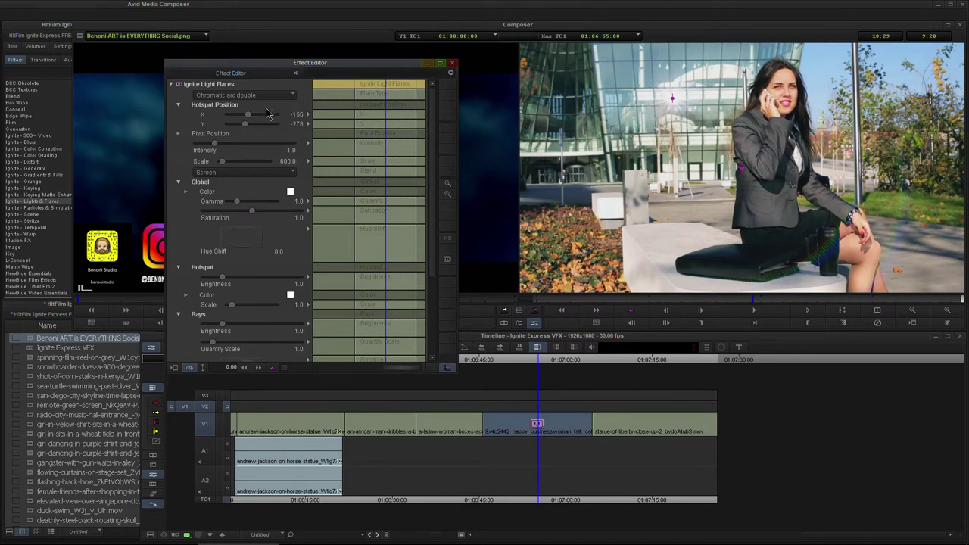
Switch the flare to Anamorphic enterprise and, at 01:06:53:25, set its intensity to 1.9 and scale to 319.1
left_click(264, 97)
left_click(252, 140)
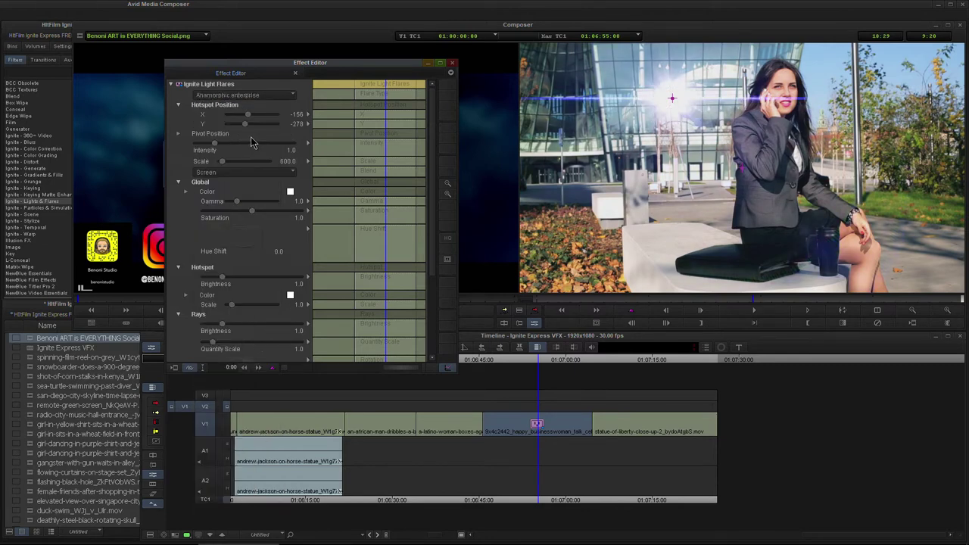
mouse_move(386, 86)
left_mouse_down()
mouse_move(371, 87)
mouse_move(380, 86)
left_mouse_up()
mouse_move(227, 149)
left_mouse_down()
mouse_move(247, 146)
mouse_move(221, 162)
left_mouse_up()
Try the Chromatic halo, Chromatic hoop and Diffraction chromatic flare types on the businesswoman clip
left_click(231, 97)
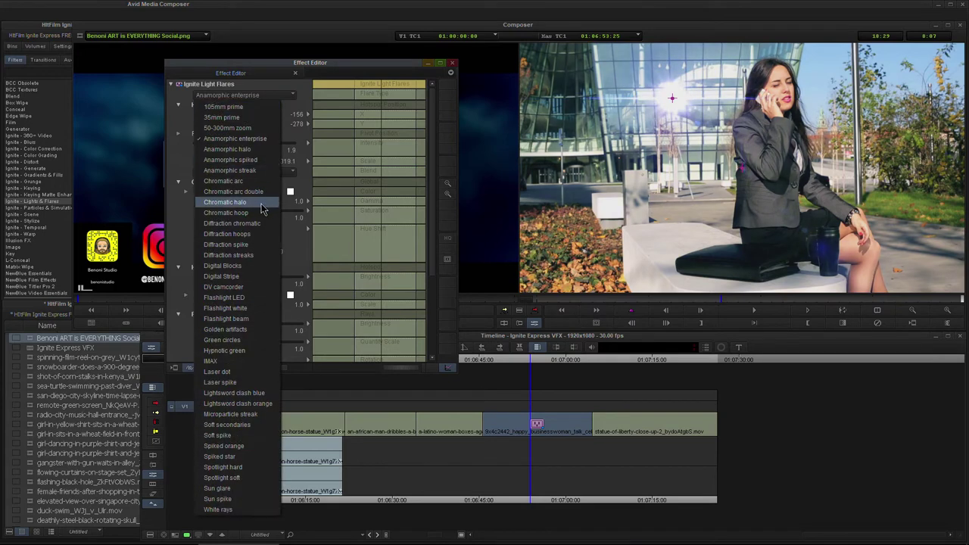
left_click(225, 202)
left_click(248, 96)
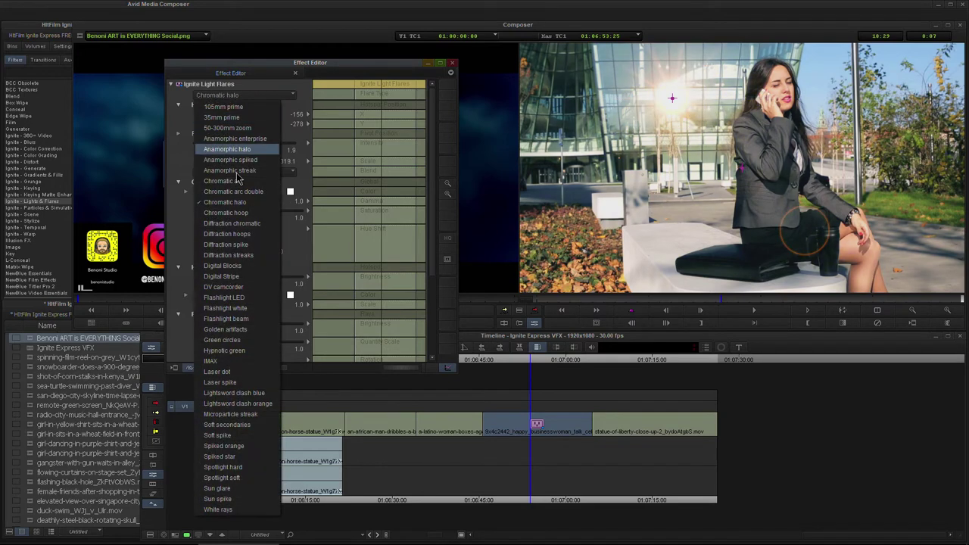
left_click(239, 214)
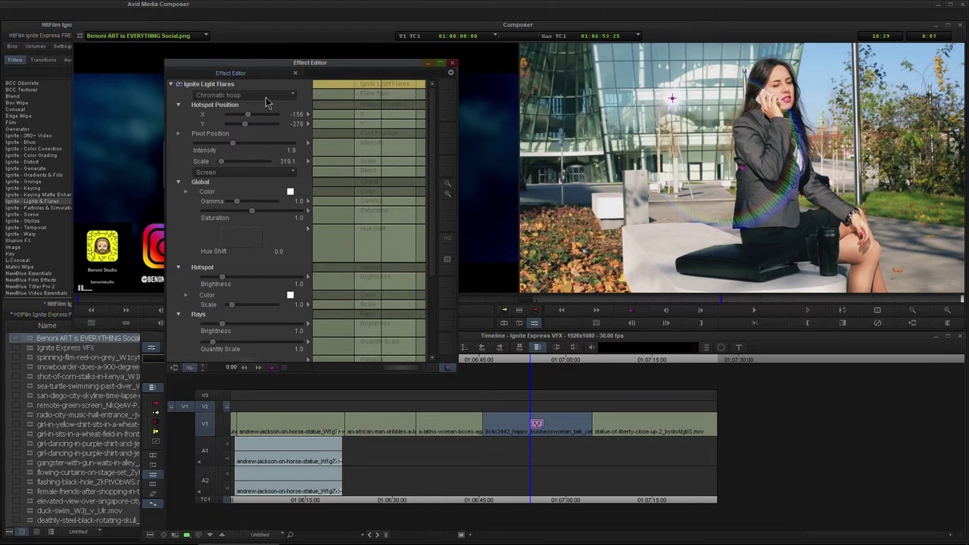
left_click(265, 96)
left_click(250, 225)
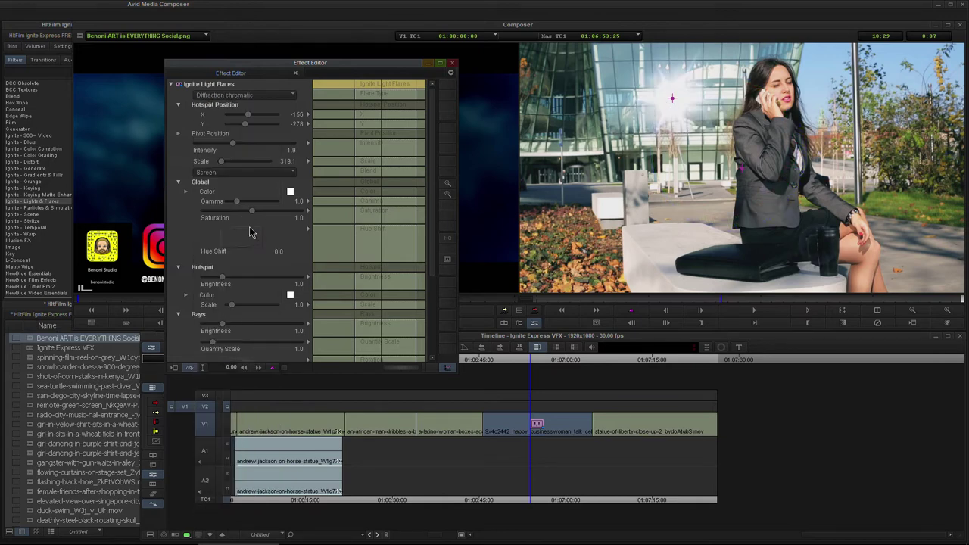
Try the Diffraction streaks, Digital Blocks and Flashlight LED flare types on the businesswoman clip
left_click(265, 96)
left_click(253, 250)
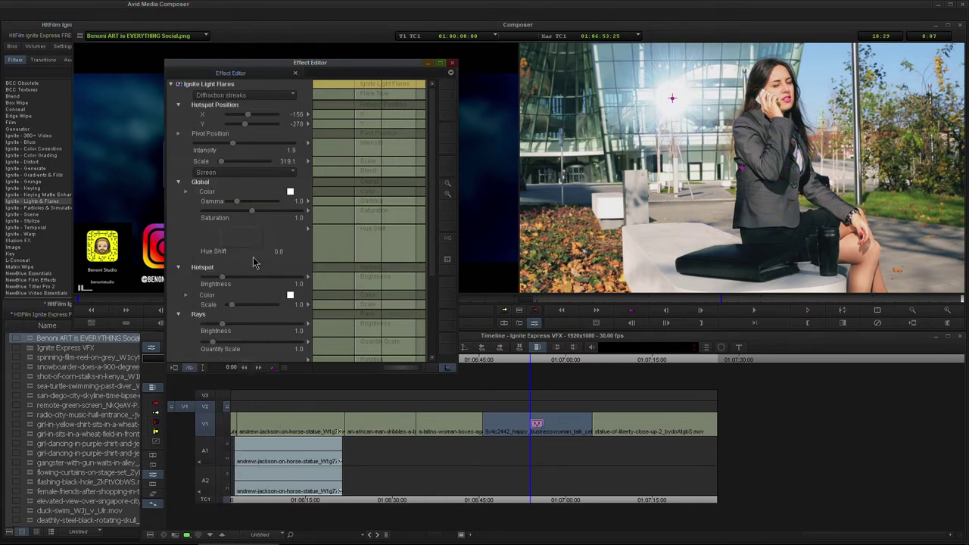
left_click(246, 96)
left_click(248, 261)
left_click(248, 96)
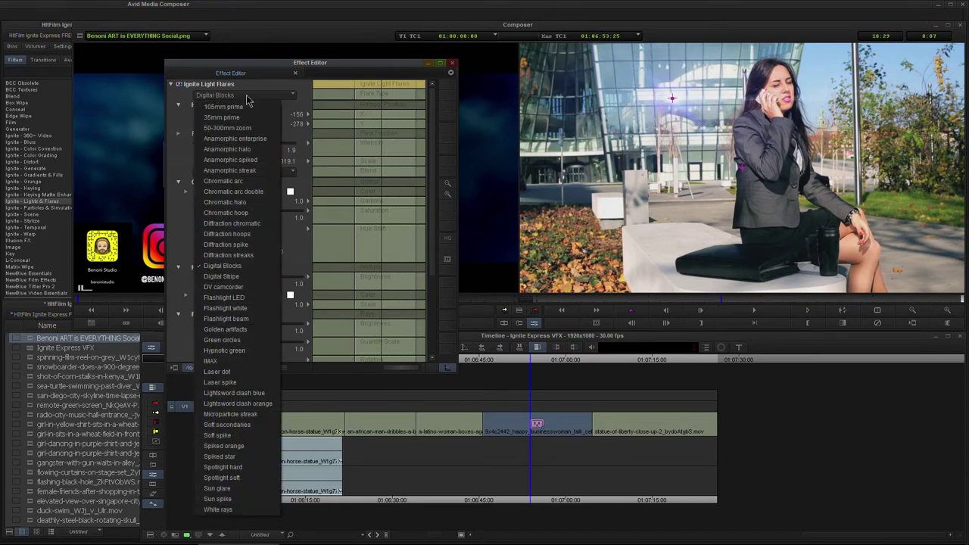
left_click(249, 300)
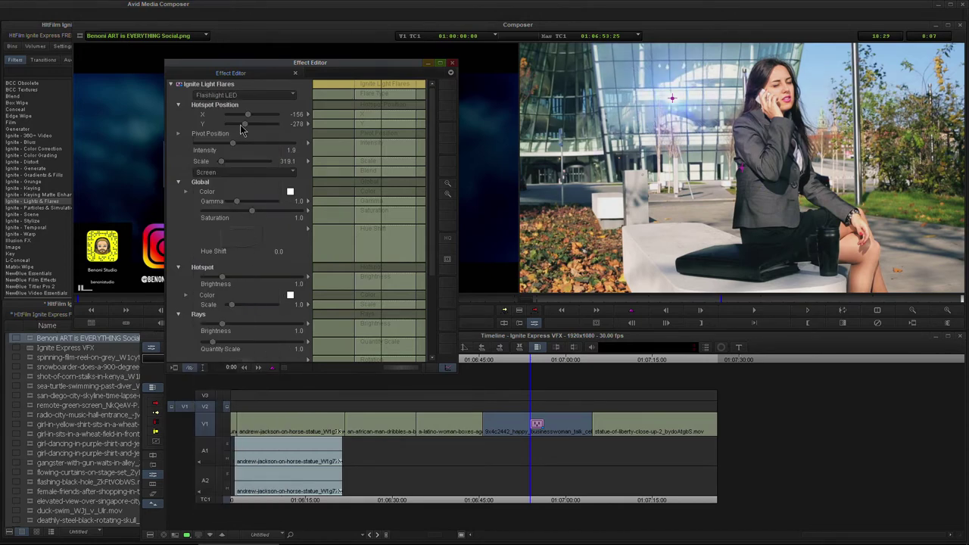
Use a Spiked orange flare with intensity 2.7 and scale 319.1, and move its hotspot above the trees to X 357, Y -383
left_click_drag(241, 145, 239, 165)
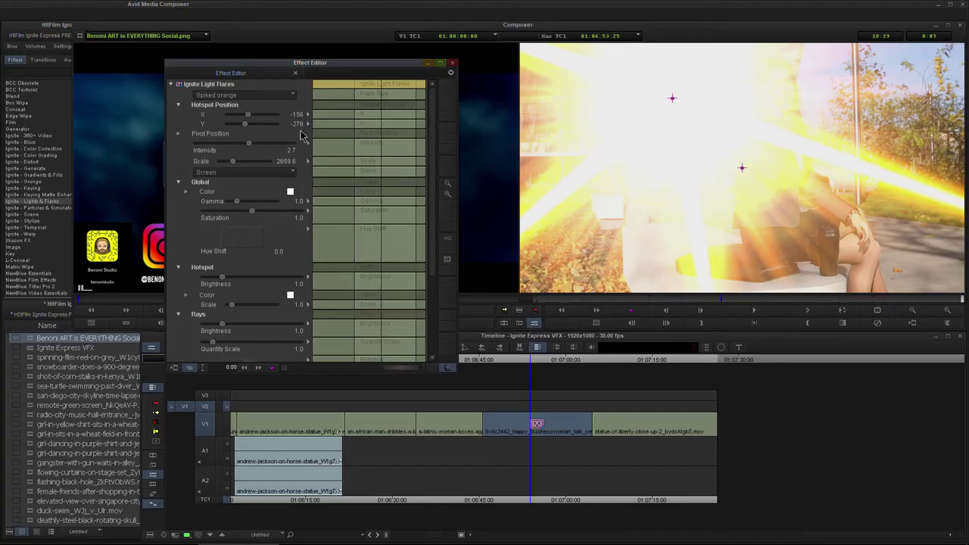
left_click_drag(231, 163, 221, 163)
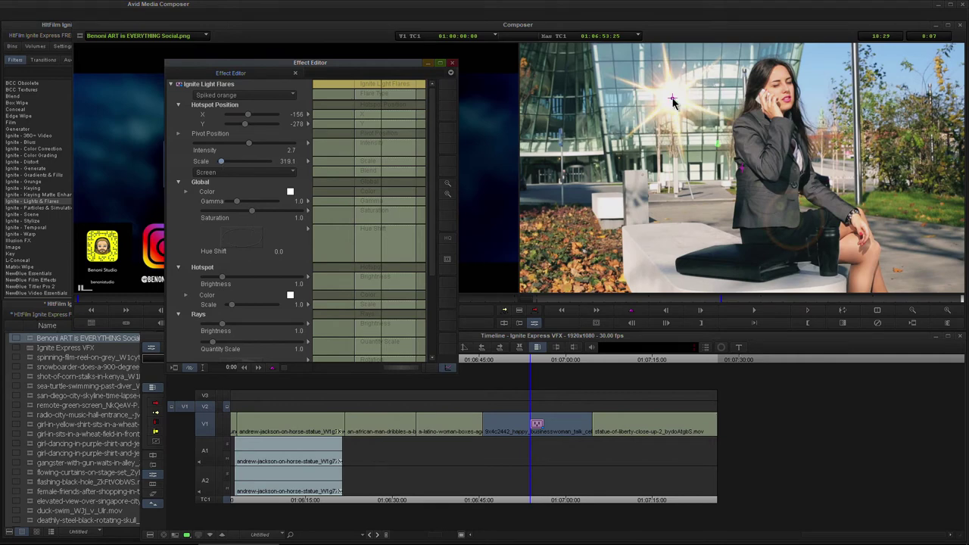
left_click_drag(672, 100, 908, 69)
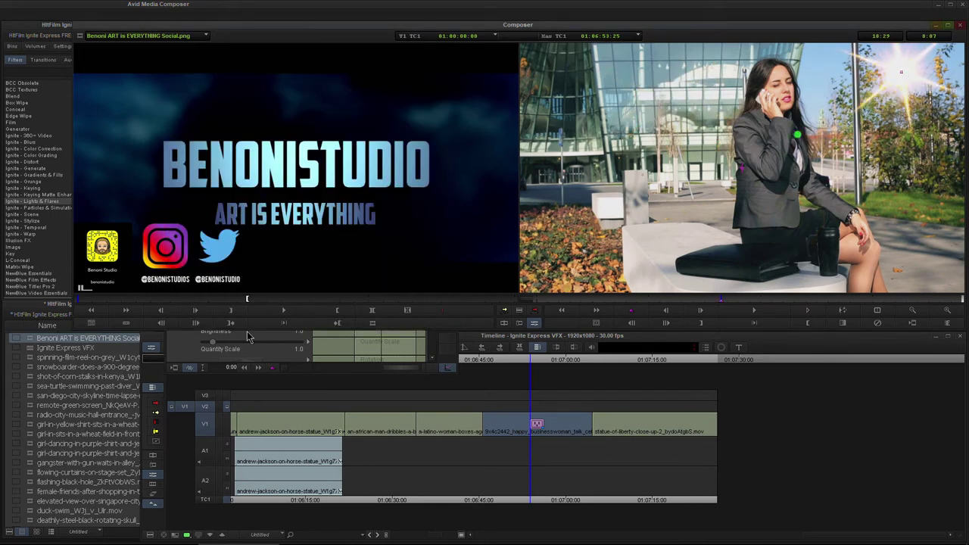
Change the flare type to Sun spike, shift its hotspot to X 365, Y -385, and increase its scale
left_click(204, 358)
left_click(242, 95)
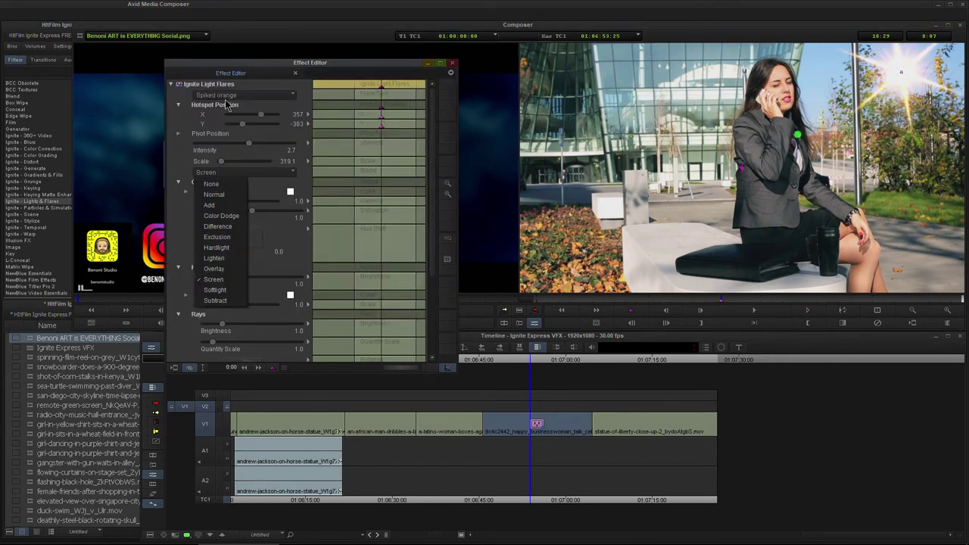
left_click(217, 499)
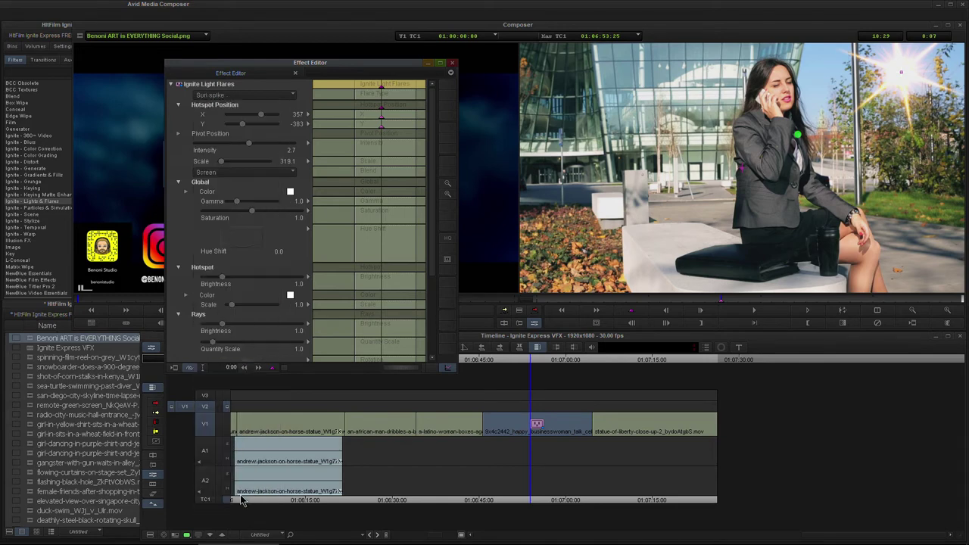
left_click(906, 74)
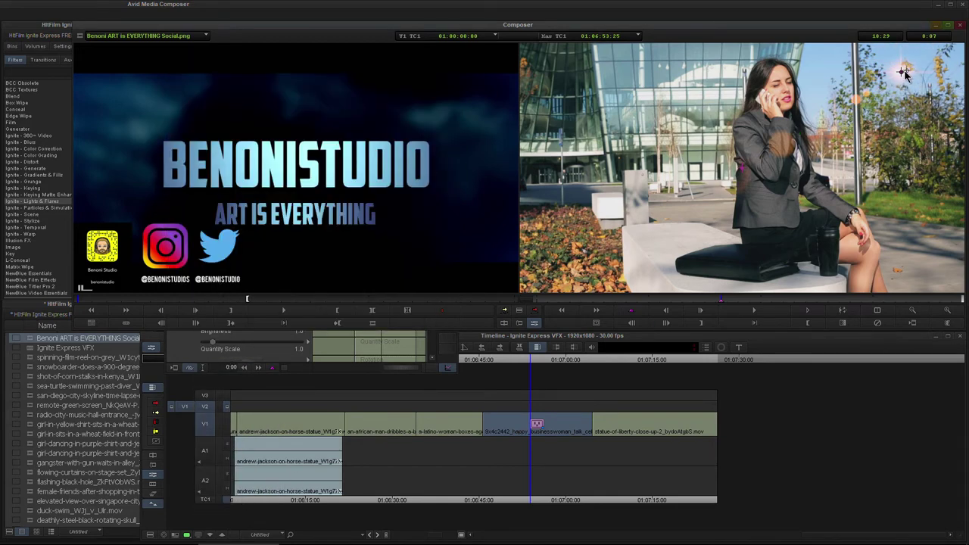
left_click(267, 355)
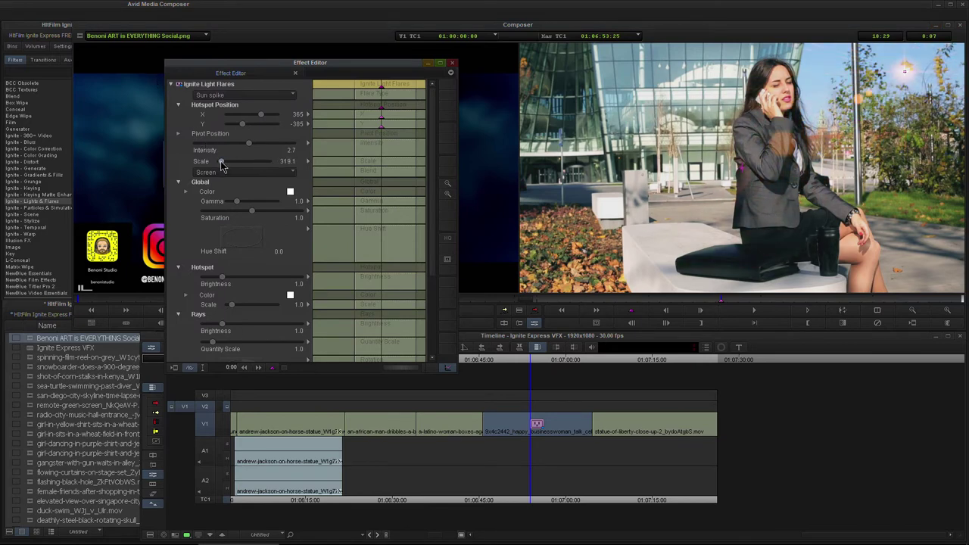
left_click_drag(223, 165, 225, 162)
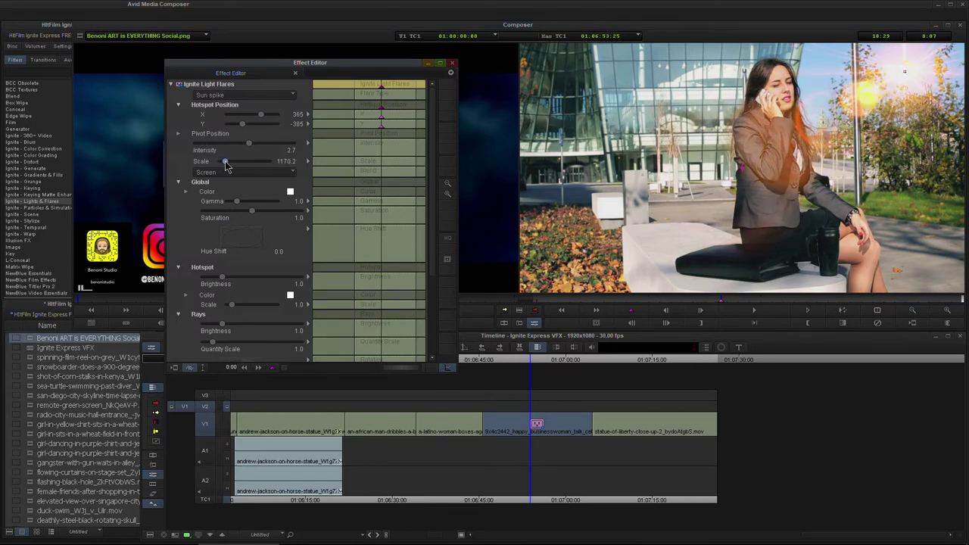
Try the Anamorphic spiked flare type on the businesswoman clip and lower the flare intensity to 0.9
left_click(239, 97)
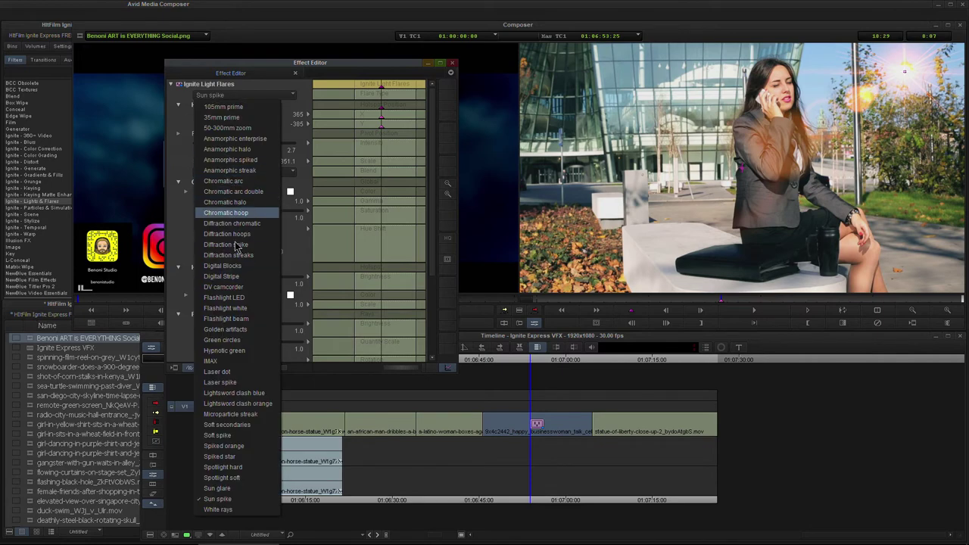
left_click(259, 160)
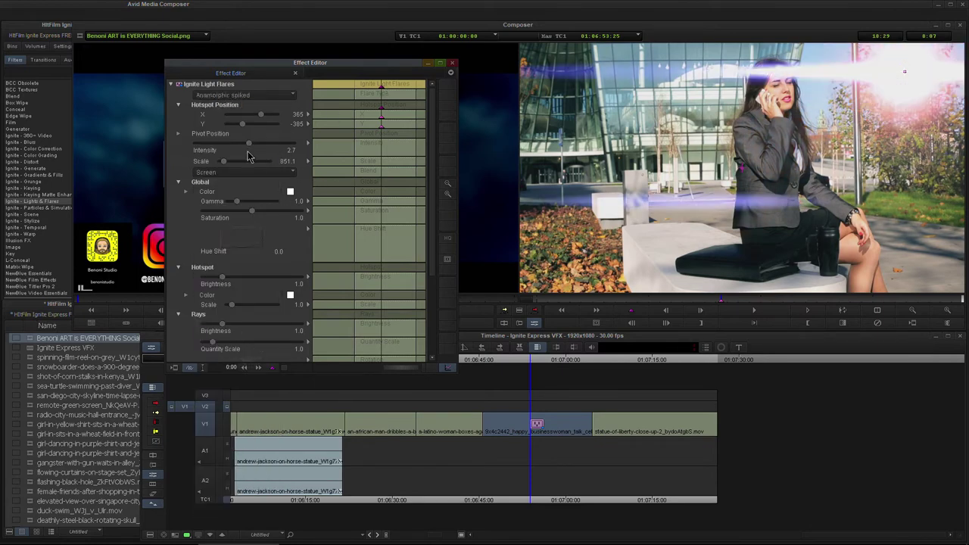
left_click_drag(235, 150, 226, 151)
Use the IMAX flare type with scale 957.4 and move its hotspot over the leaves to X -450, Y 388
left_click(244, 95)
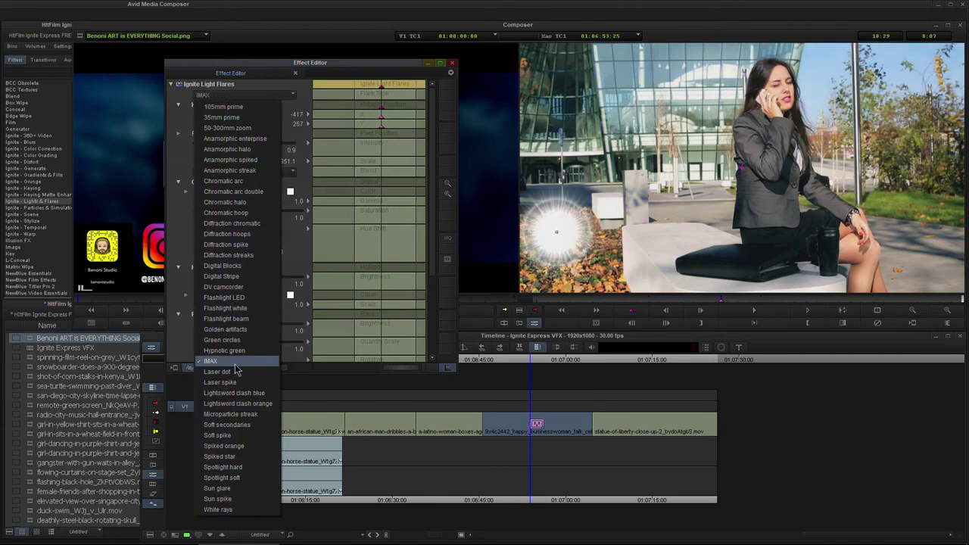
left_click(228, 361)
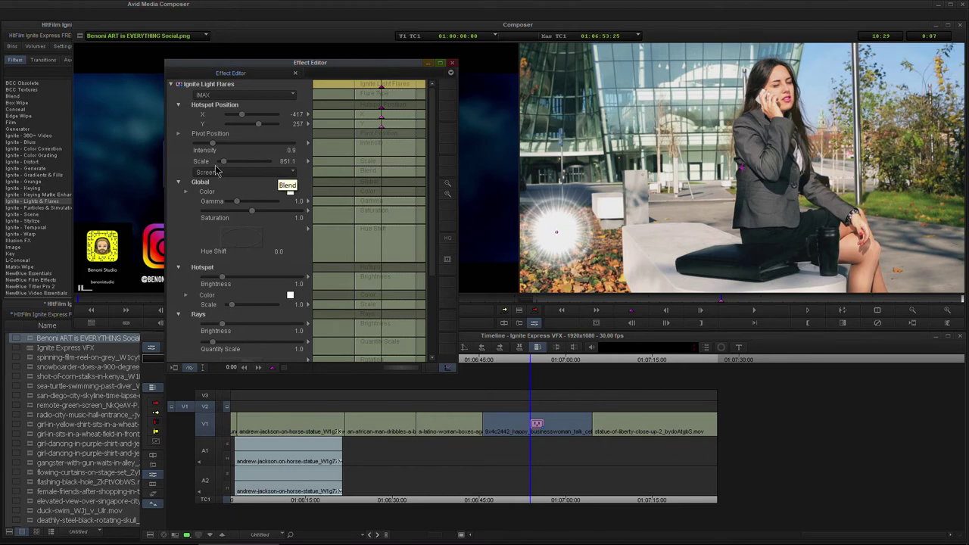
left_click_drag(221, 162, 224, 165)
left_click(557, 238)
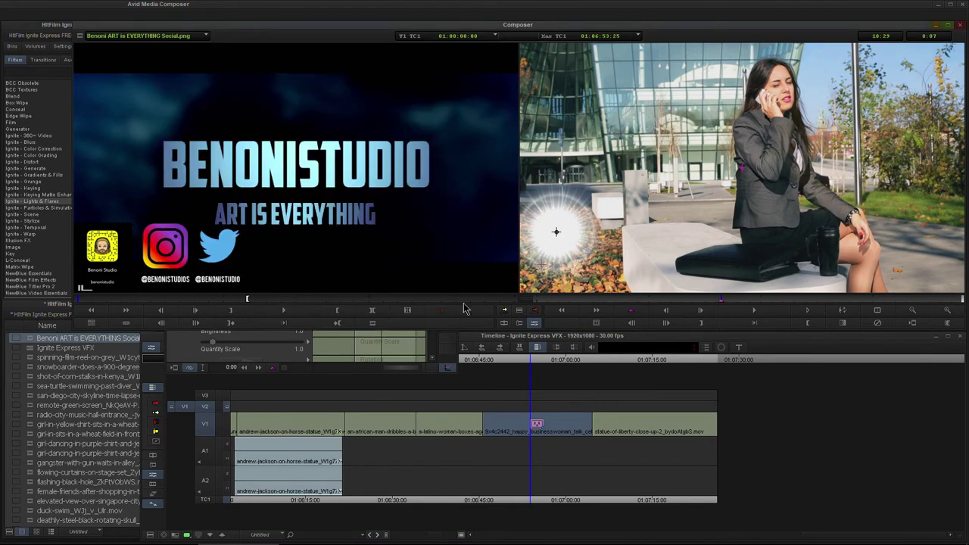
left_click(286, 352)
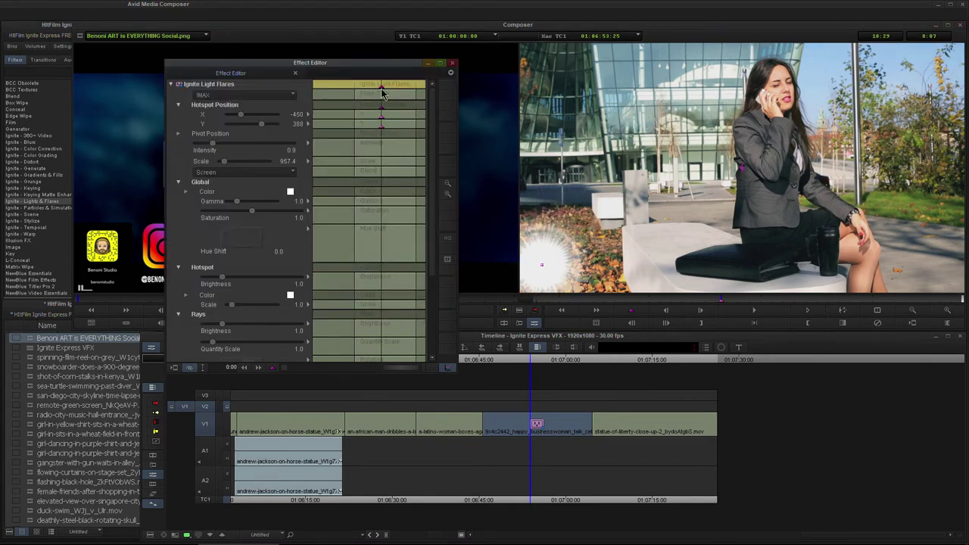
Keyframe the IMAX flare at the clip's start and again at 01:06:55:07 with its hotspot moved to X 60, Y -336
left_click_drag(375, 91, 238, 106)
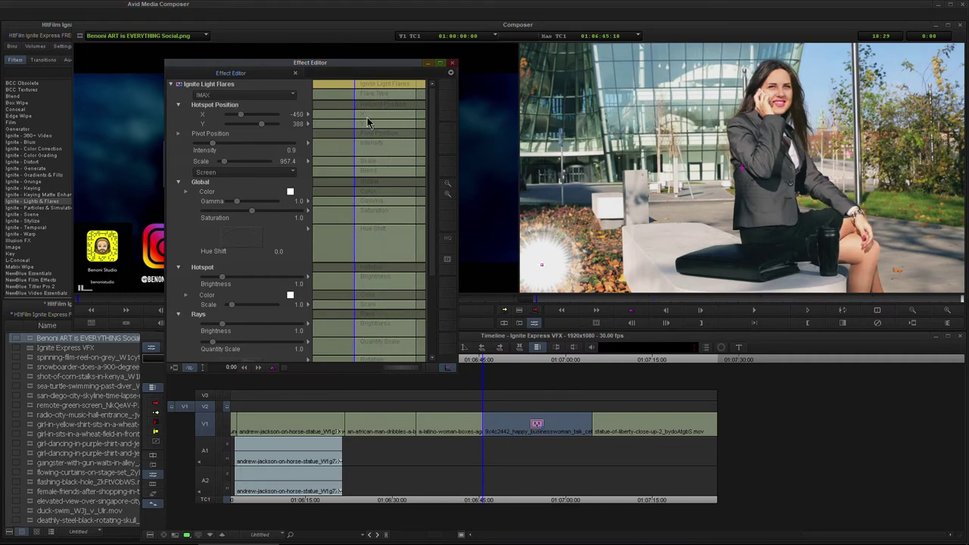
left_click_drag(366, 82, 386, 92)
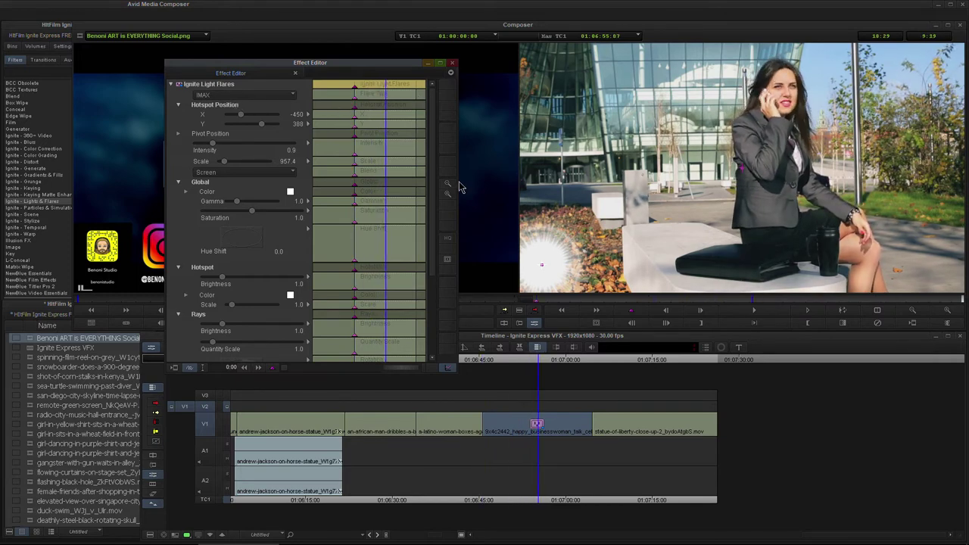
left_click(544, 269)
left_click_drag(773, 86, 769, 84)
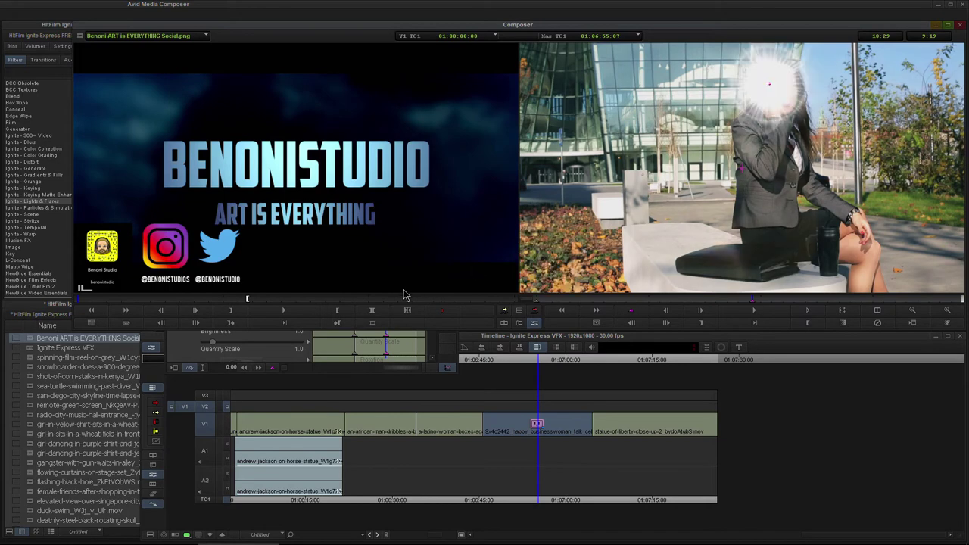
left_click(288, 359)
Move the playhead to the end of the businesswoman clip to continue the hotspot animation
left_click_drag(386, 89, 433, 91)
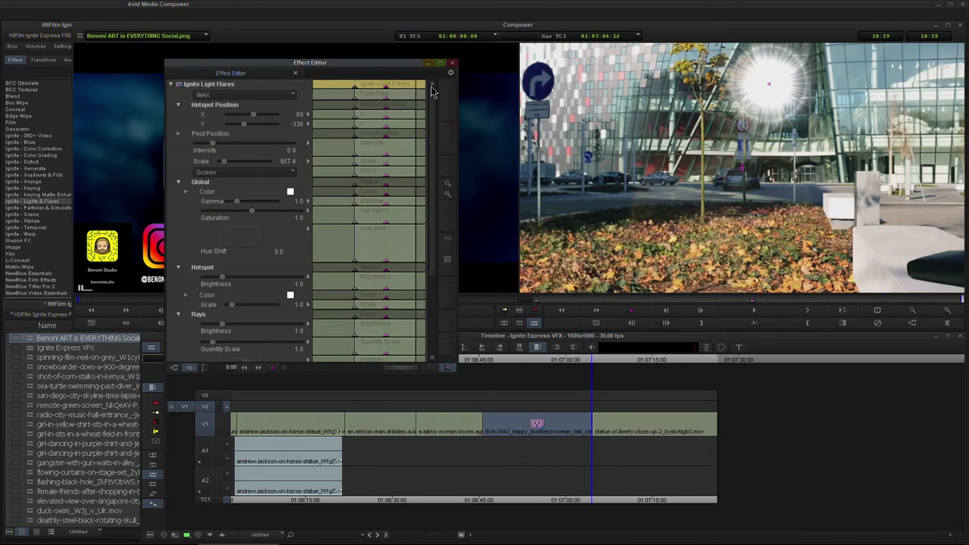
Scrub through the light flare on the businesswoman clip and remove its Ignite Light Flares effect
left_click(792, 104)
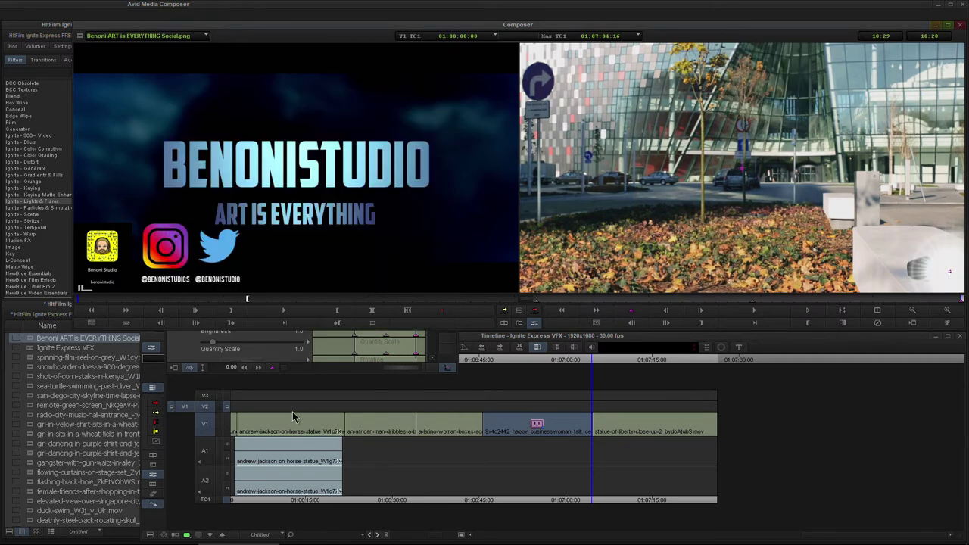
left_click(276, 352)
left_click_drag(413, 84, 364, 108)
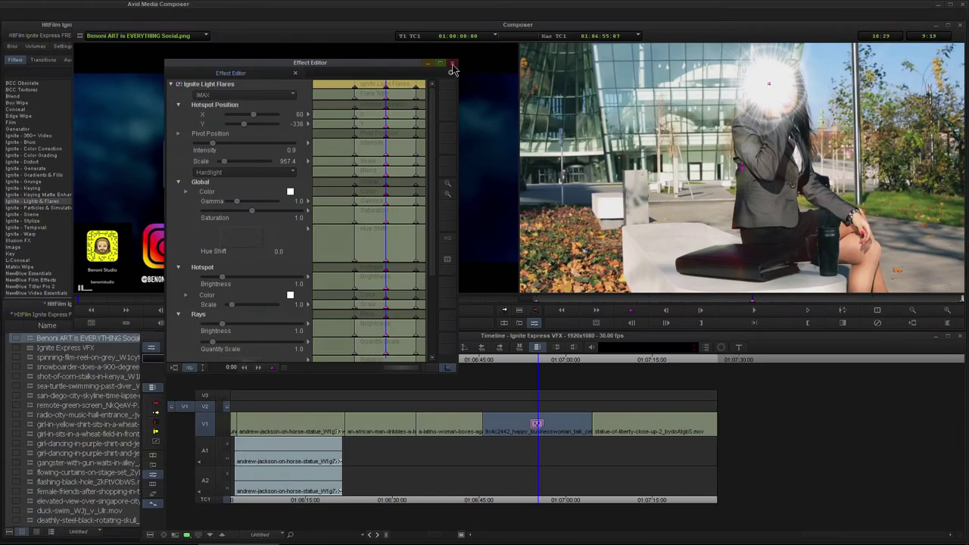
key("y")
left_click(547, 421)
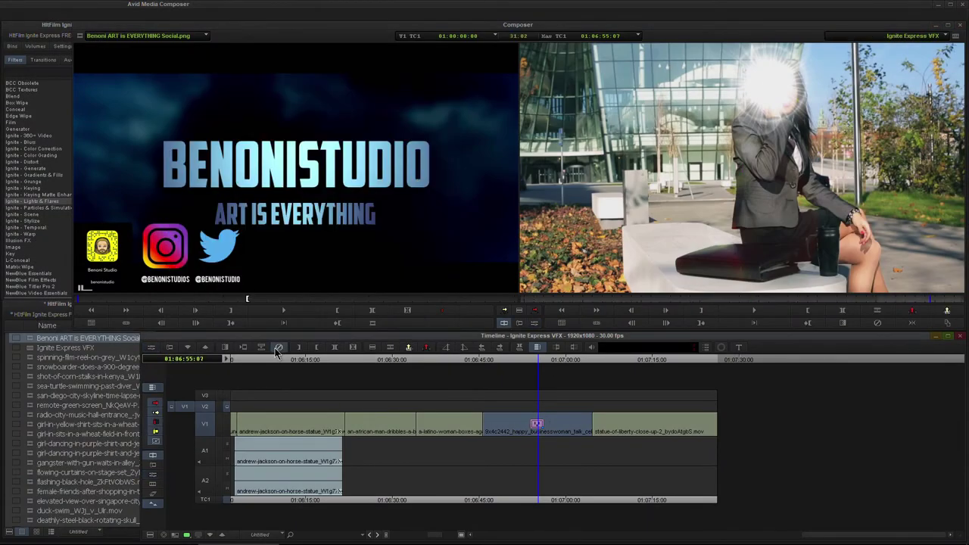
left_click(278, 347)
Apply the Ignite Glow effect from Ignite - Lights & Flares to the bouncing tennis ball clip on V1
left_click(48, 202)
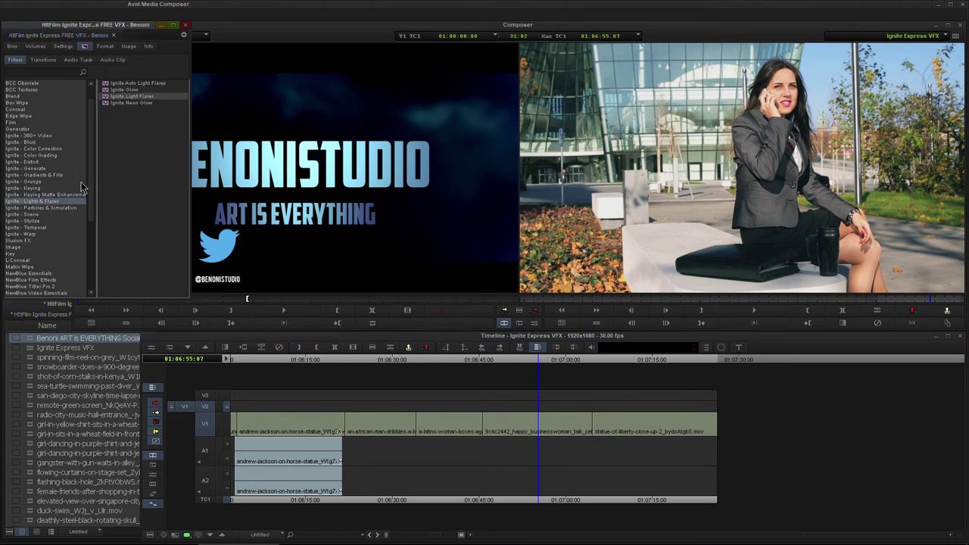
left_click(113, 91)
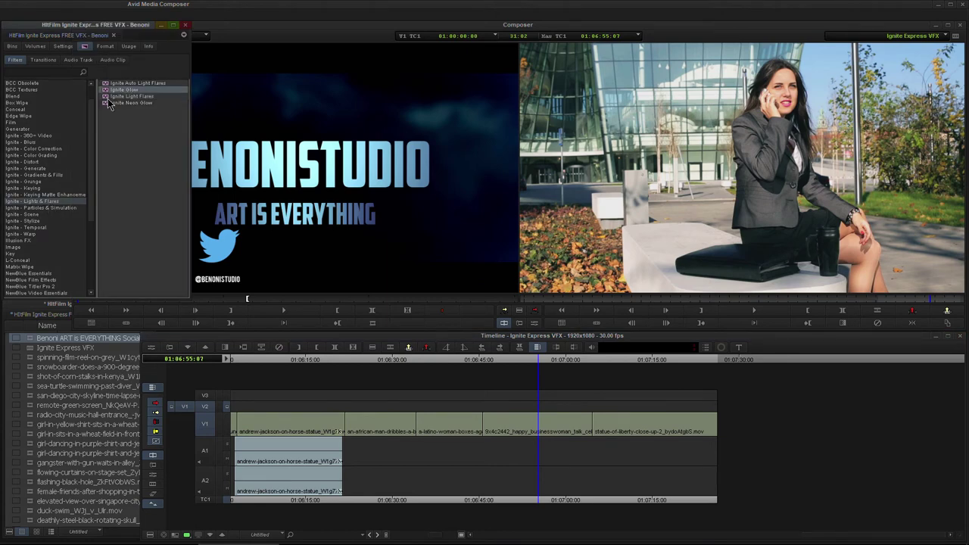
left_click_drag(436, 534, 415, 534)
left_click_drag(405, 361, 379, 378)
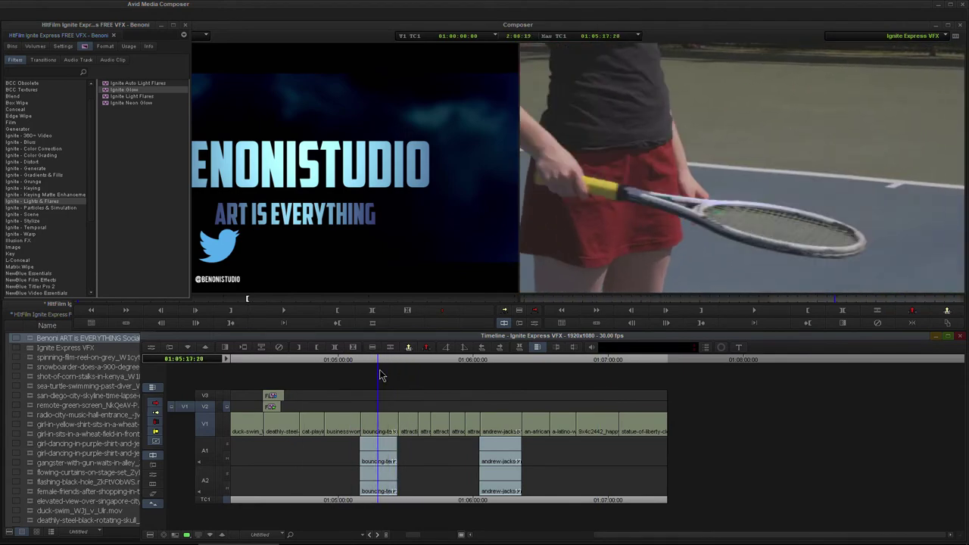
left_click(104, 90)
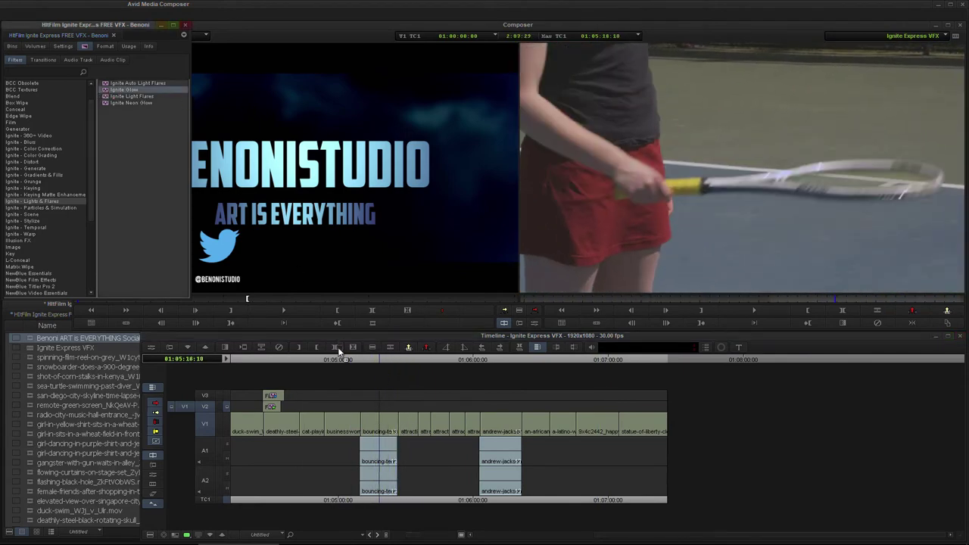
left_click_drag(338, 350, 378, 424)
left_click(521, 286)
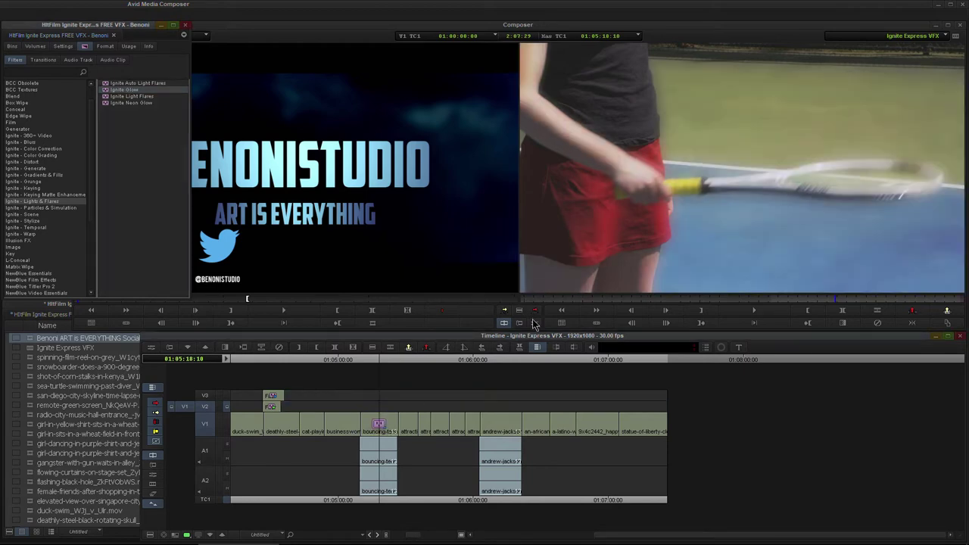
Set the glow's threshold to 34.7 and its red channel intensity to 1.3
left_click(533, 323)
mouse_move(370, 91)
left_mouse_down()
mouse_move(360, 89)
mouse_move(390, 87)
mouse_move(370, 89)
left_mouse_up()
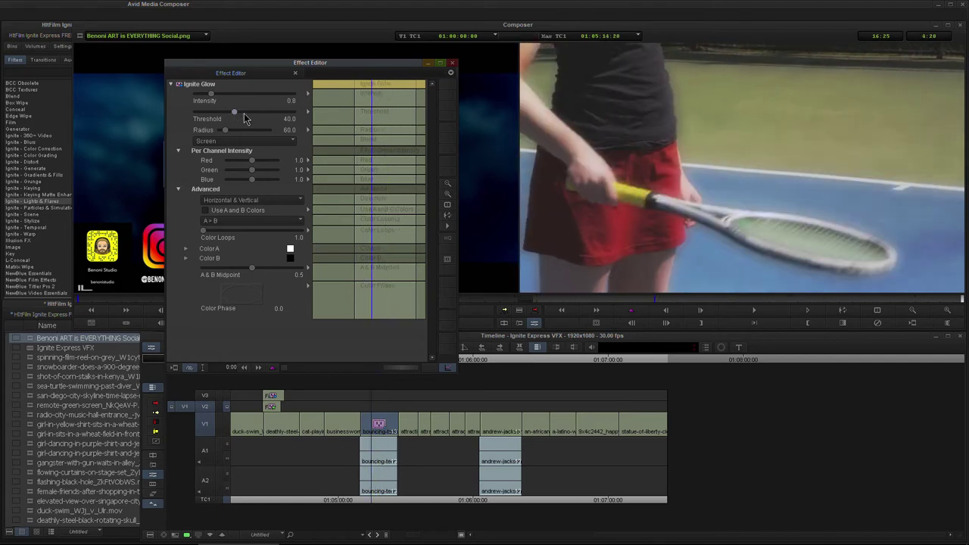
left_click_drag(244, 112, 230, 114)
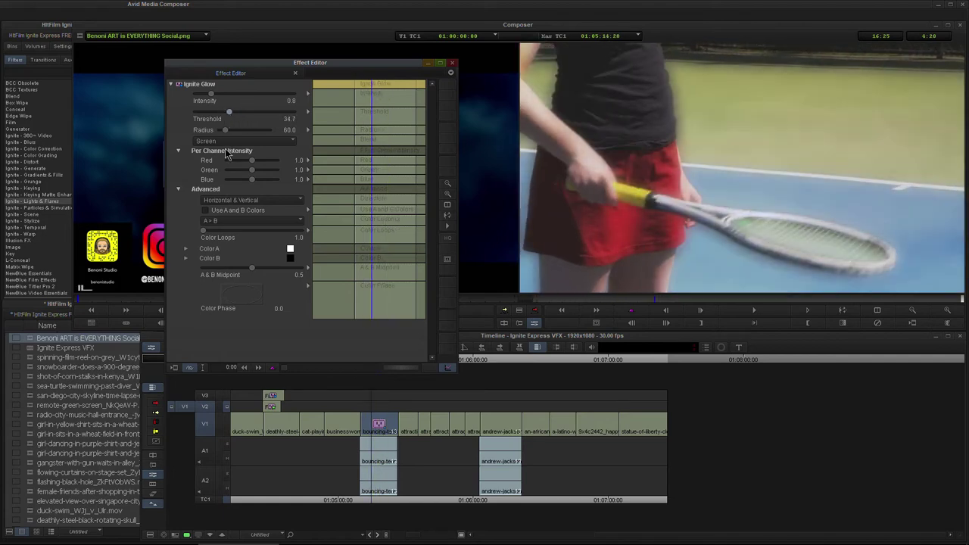
Try the Normal blend mode for the glow at different frames and return the blend mode to Screen
left_click(248, 140)
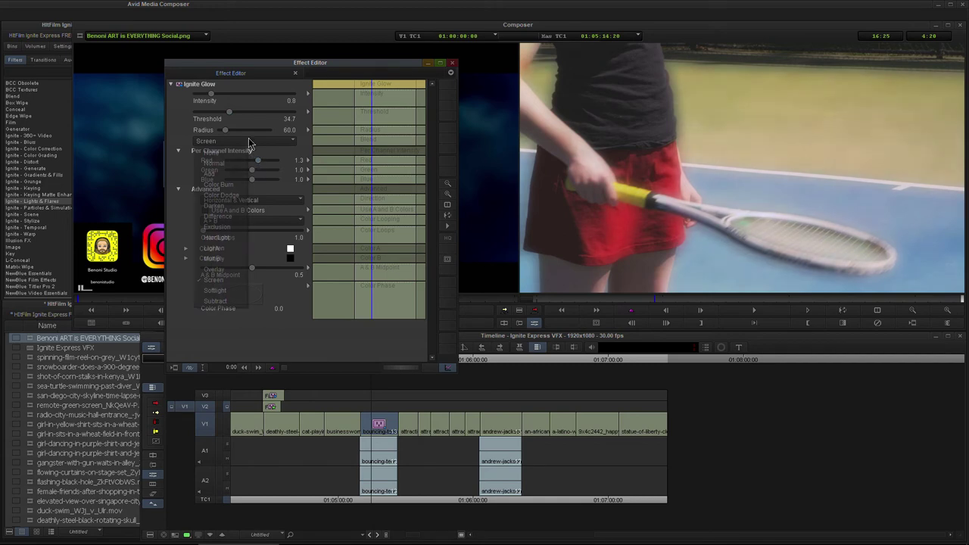
left_click(228, 159)
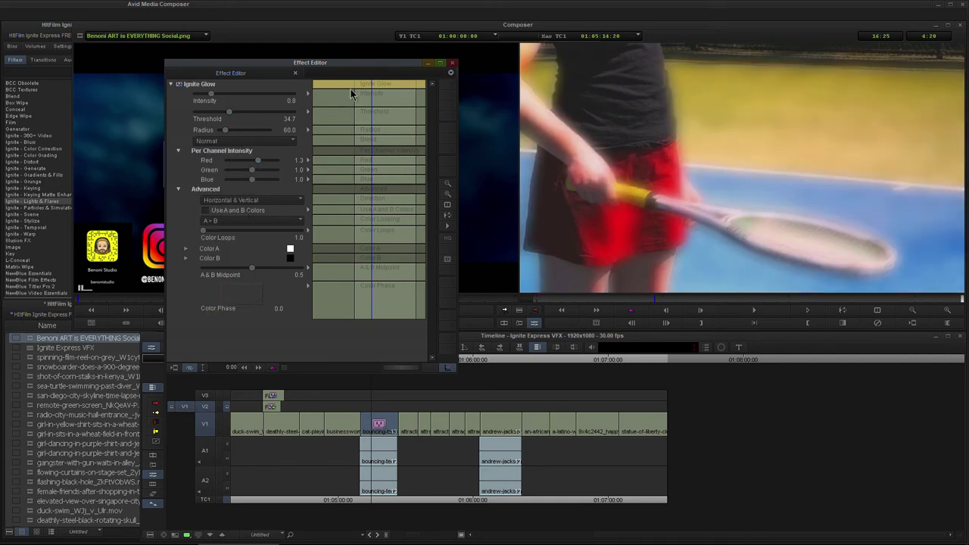
left_click_drag(371, 84, 384, 85)
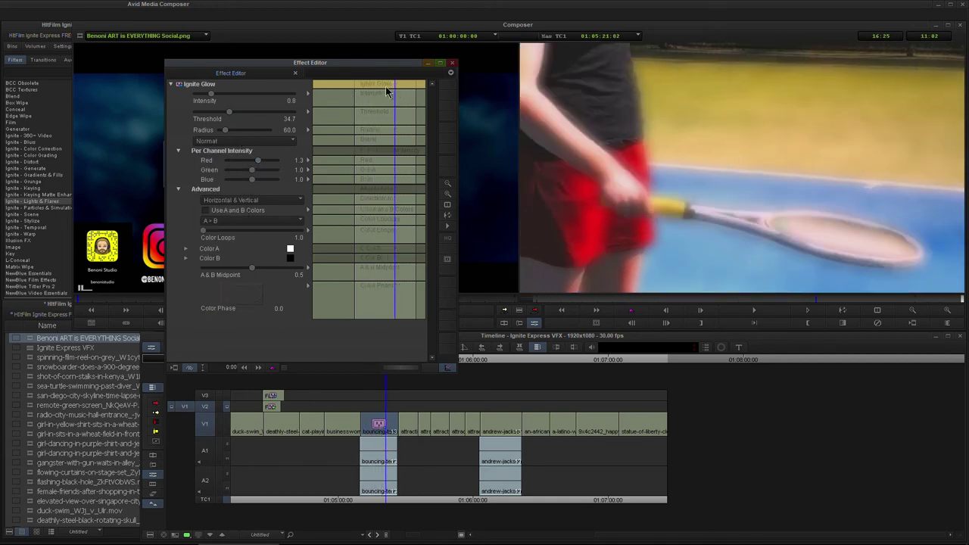
left_click(251, 141)
left_click(214, 247)
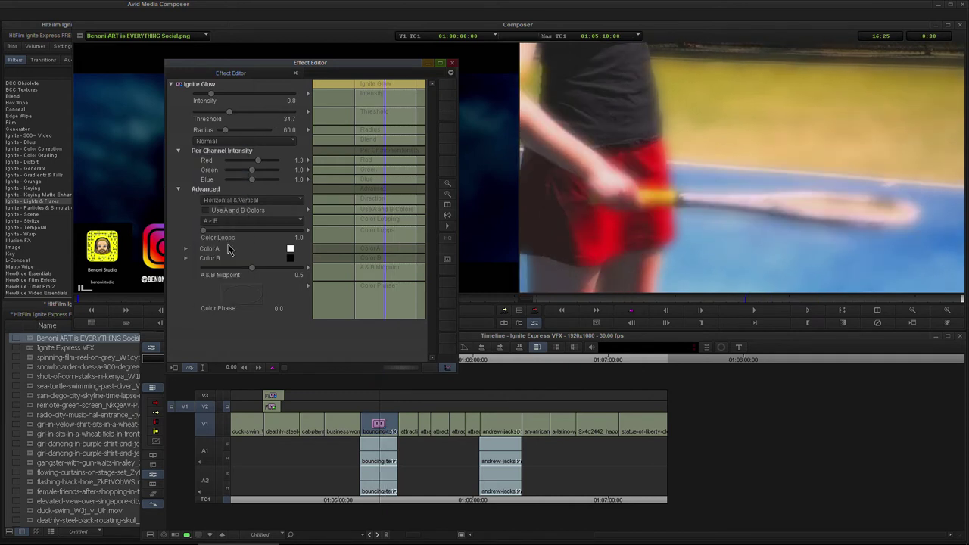
left_click(241, 142)
left_click(236, 284)
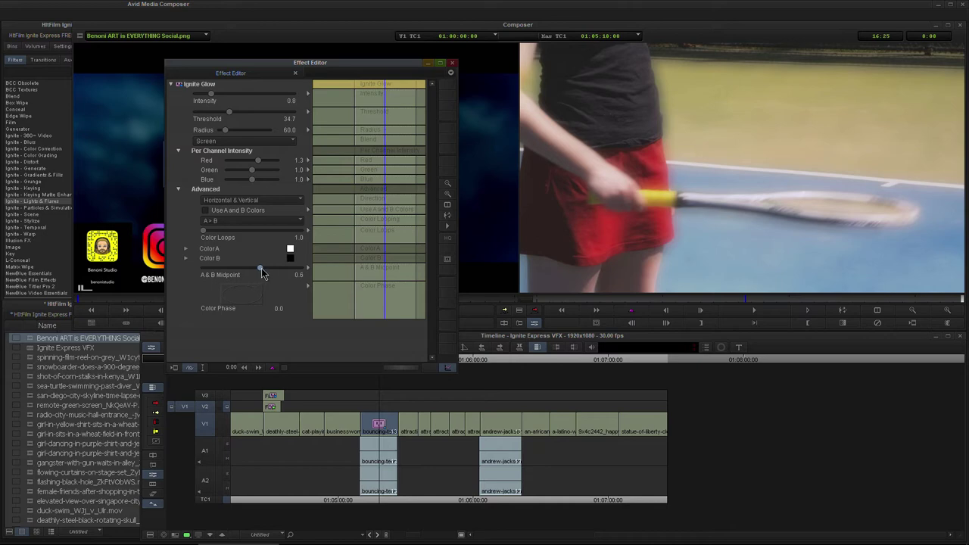
Close the effect settings and remove the Ignite Glow effect from the tennis clip
left_click(452, 63)
left_click(371, 418)
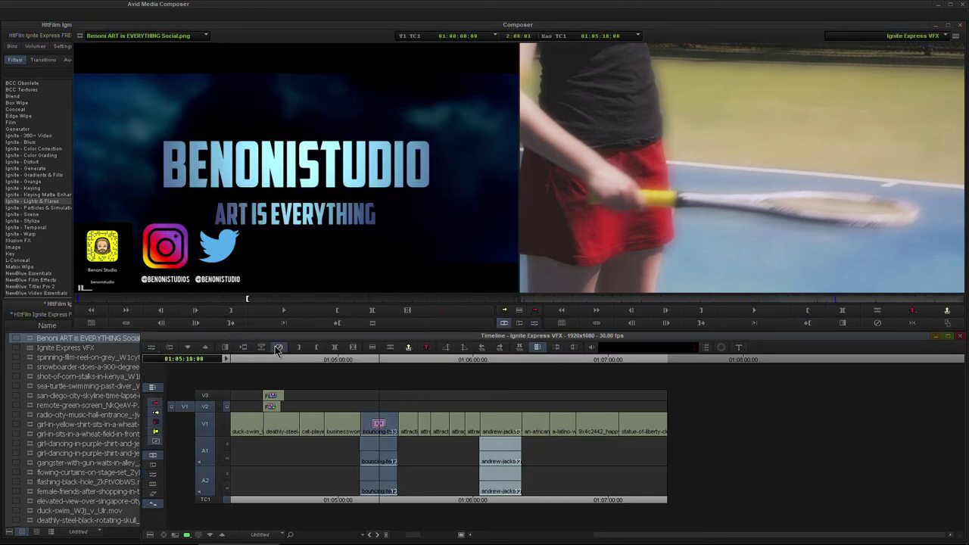
left_click(278, 347)
Apply the Ignite Neon Glow effect to the bouncing tennis ball clip on V1
left_click(58, 202)
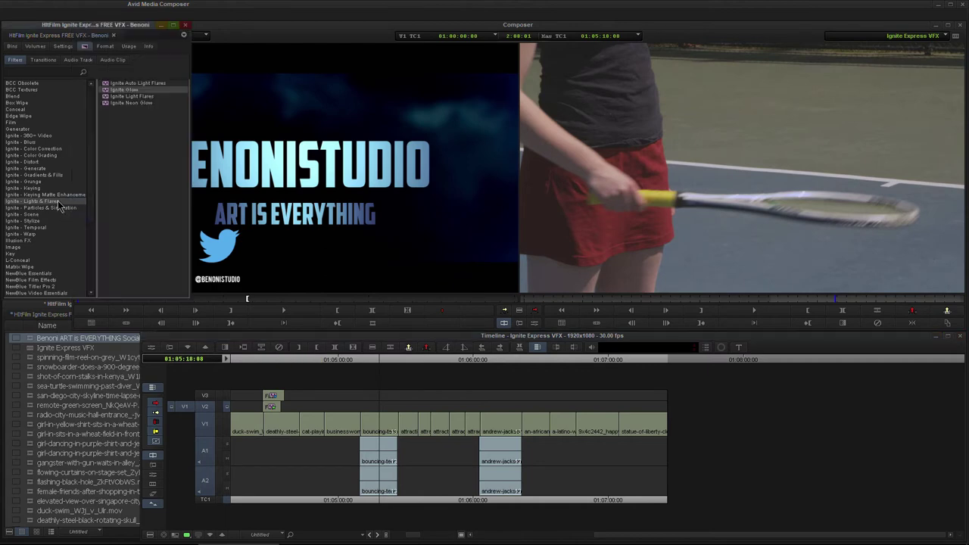
left_click_drag(105, 97, 387, 409)
left_click(107, 103)
left_click(521, 283)
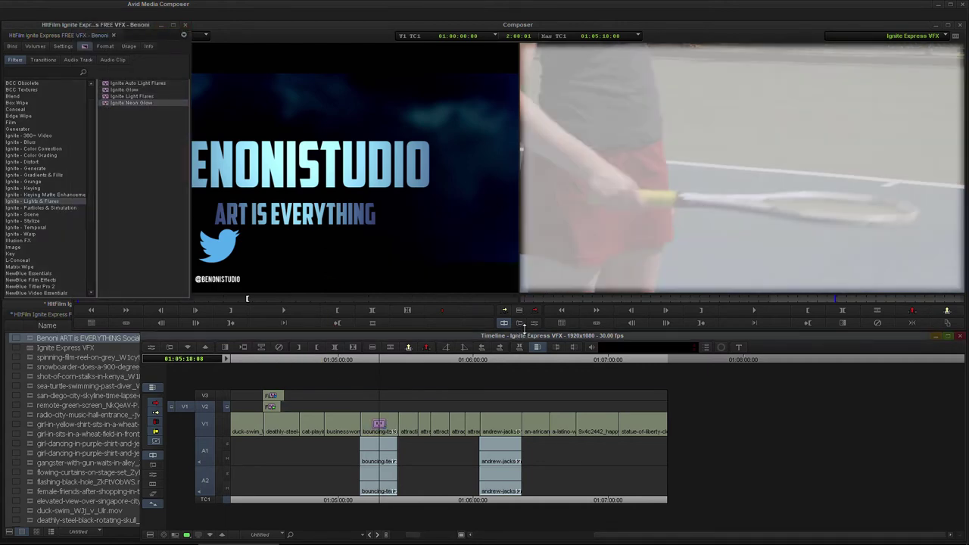
Set the tennis clip's neon glow intensity to 0.7 and its color to green (#00ff00)
left_click(533, 323)
left_click_drag(373, 84, 360, 86)
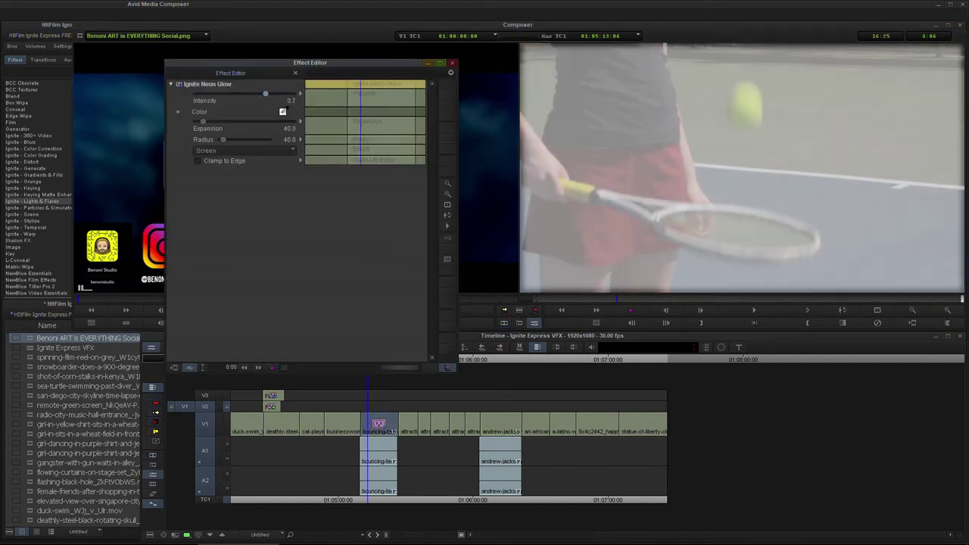
left_click(282, 112)
left_click(282, 172)
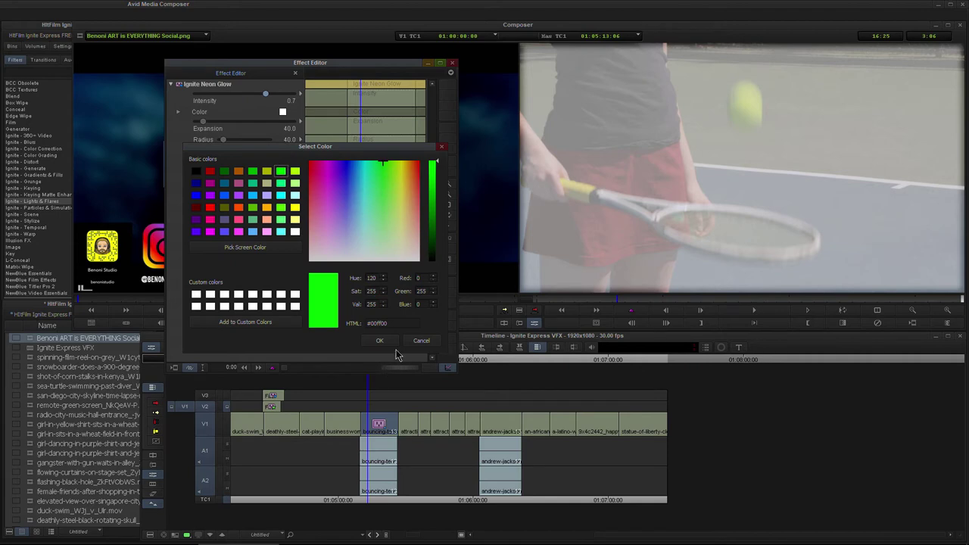
left_click(380, 341)
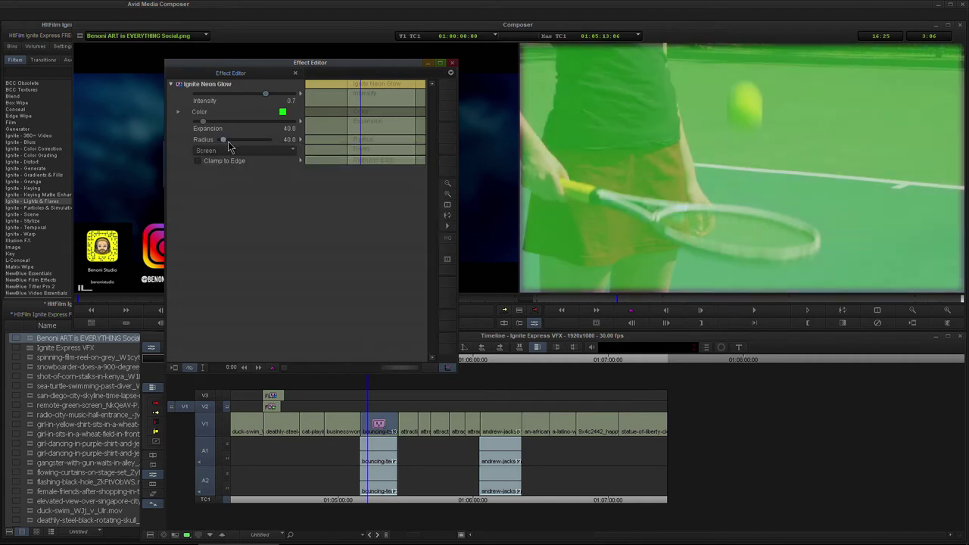
Try Clamp to Edge on the neon glow, and increase its radius to 512 to preview the clip
left_click(229, 140)
left_click(198, 161)
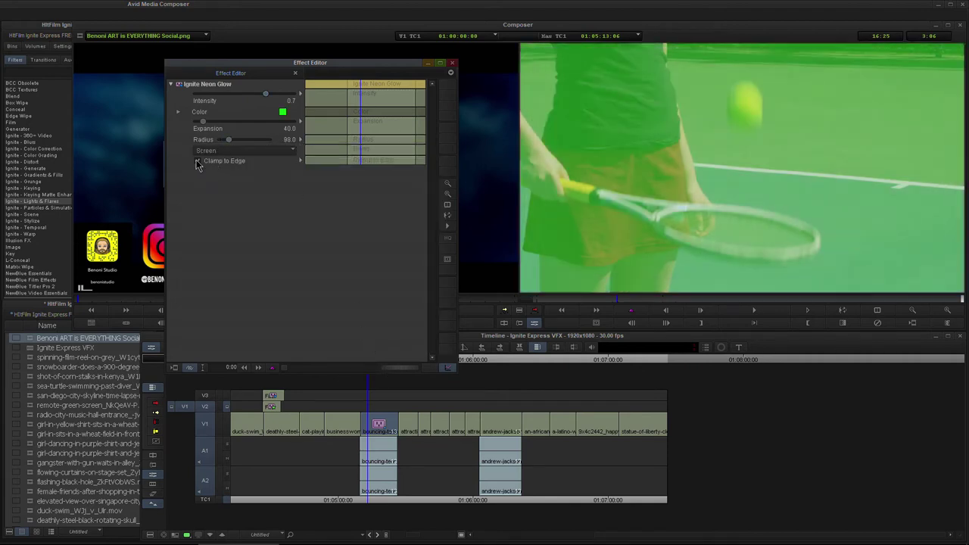
left_click(266, 142)
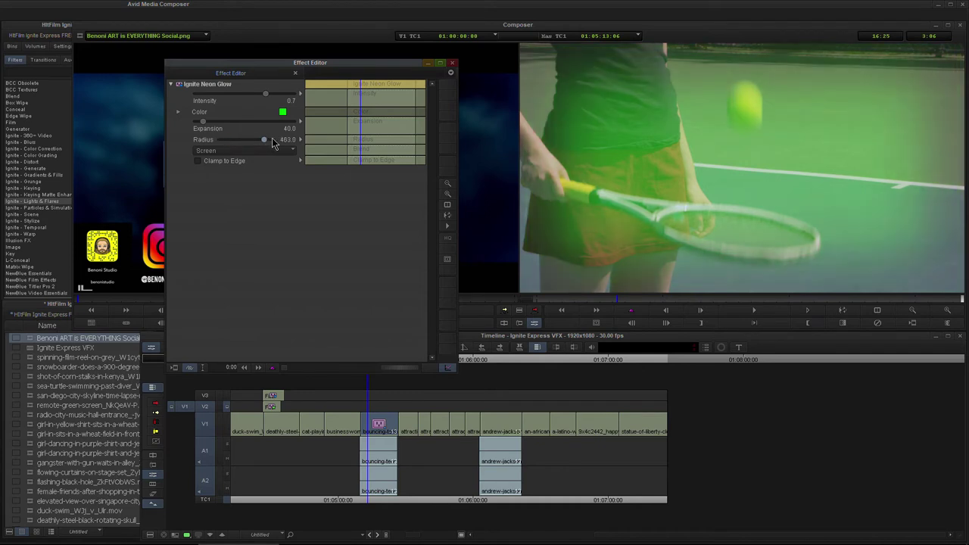
left_click_drag(357, 84, 386, 85)
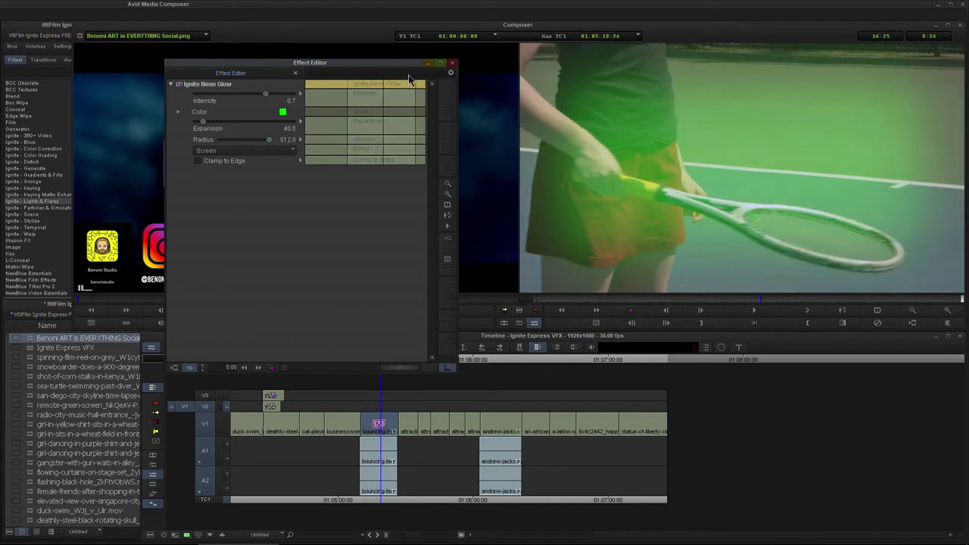
Remove the Neon Glow from the tennis clip and the existing effect from the female-friends clip around 01:03:48:09
left_click(451, 64)
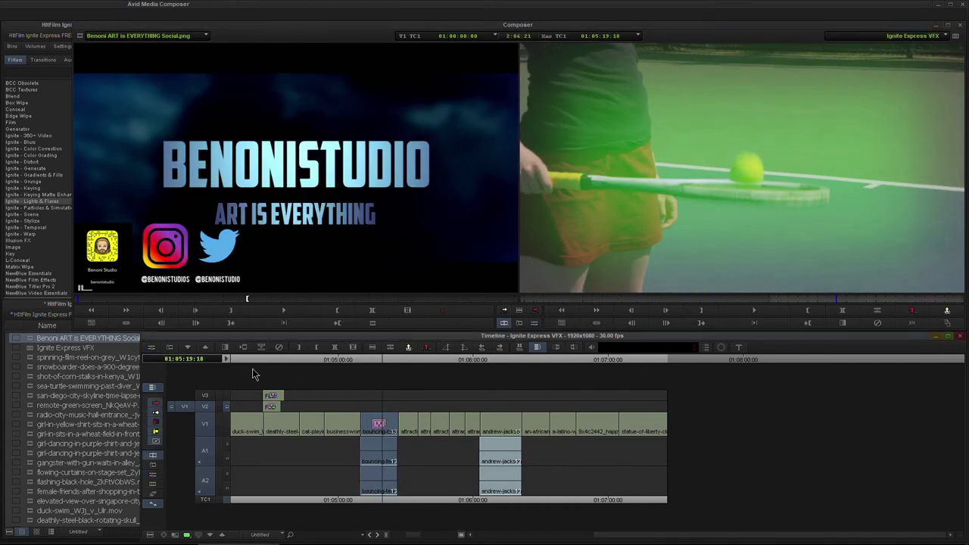
left_click(278, 348)
left_click_drag(409, 536, 399, 536)
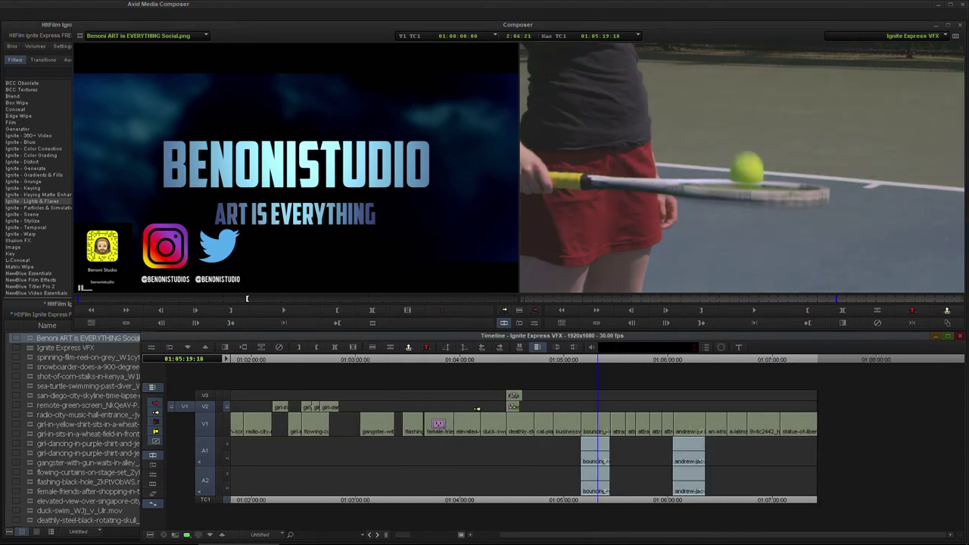
left_click(441, 359)
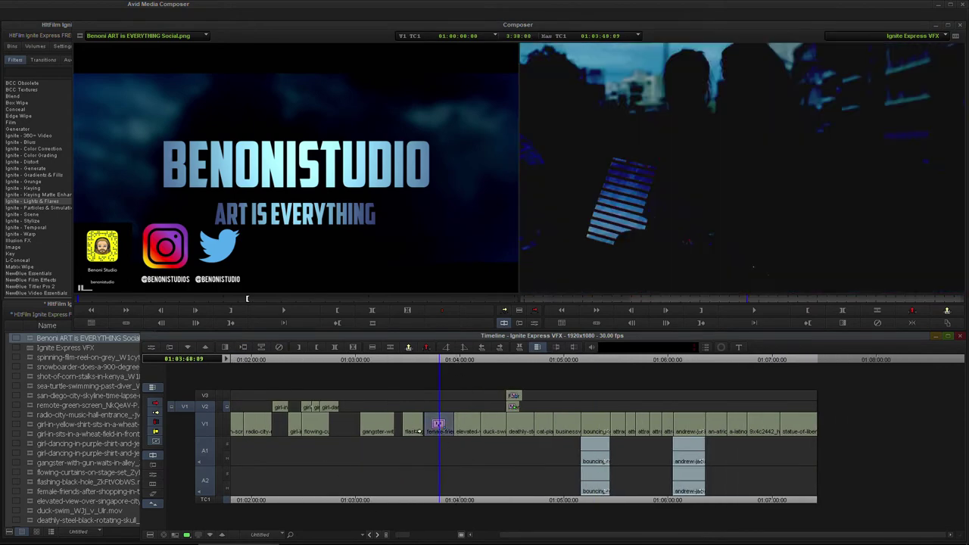
left_click(279, 347)
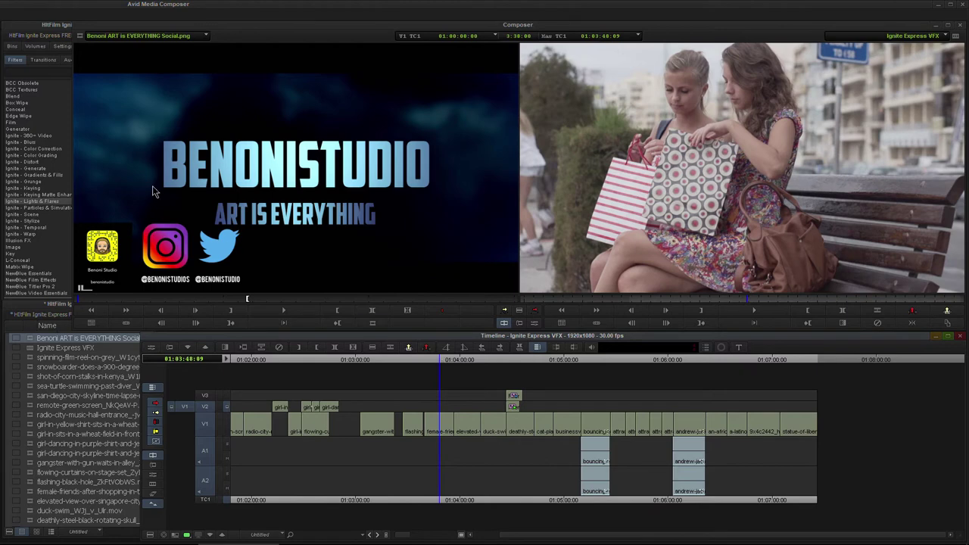
Apply the Ignite Neon Glow effect with one track to the female-friends clip on V1
left_click(42, 204)
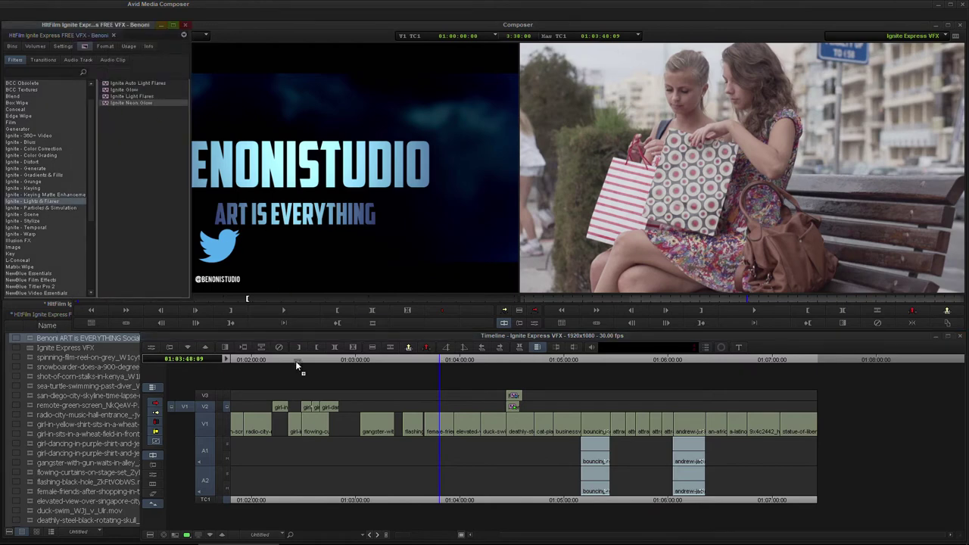
left_click_drag(297, 367, 438, 424)
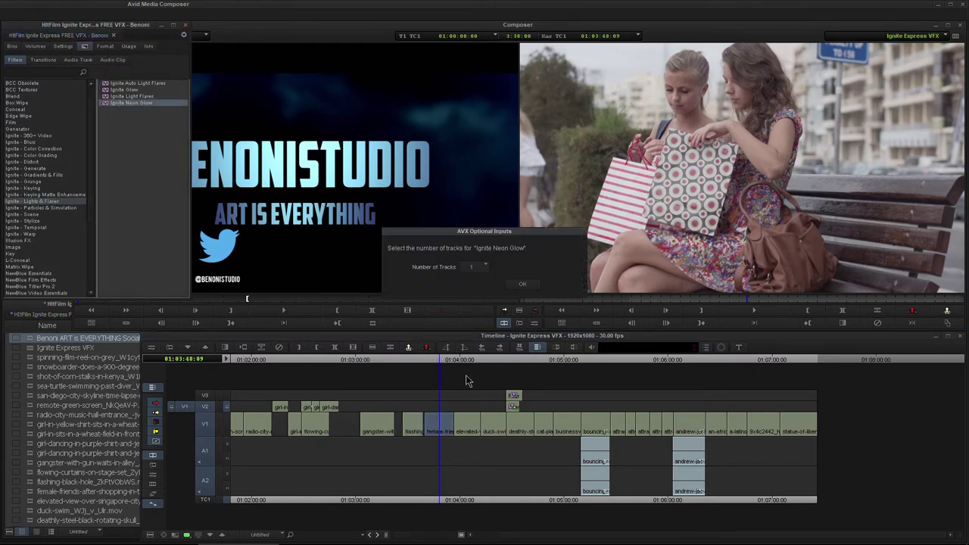
left_click(520, 324)
Set the female-friends clip's neon glow color to orange (#ff5500) and its radius to 512
left_click(282, 113)
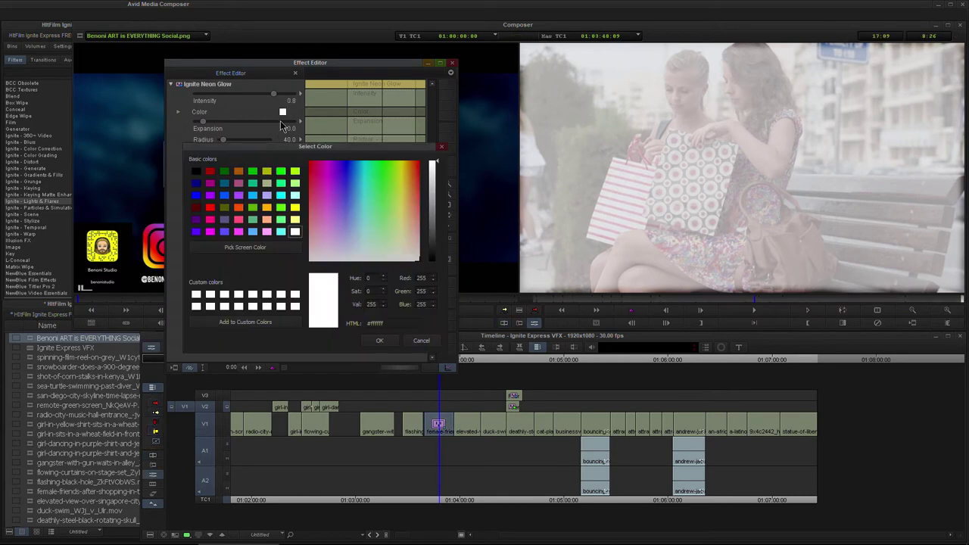
left_click(239, 207)
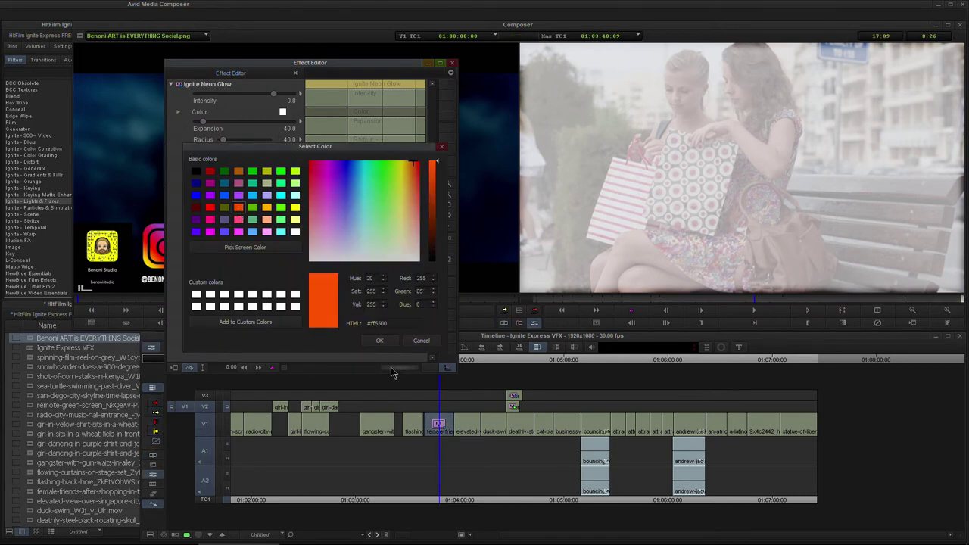
left_click(385, 341)
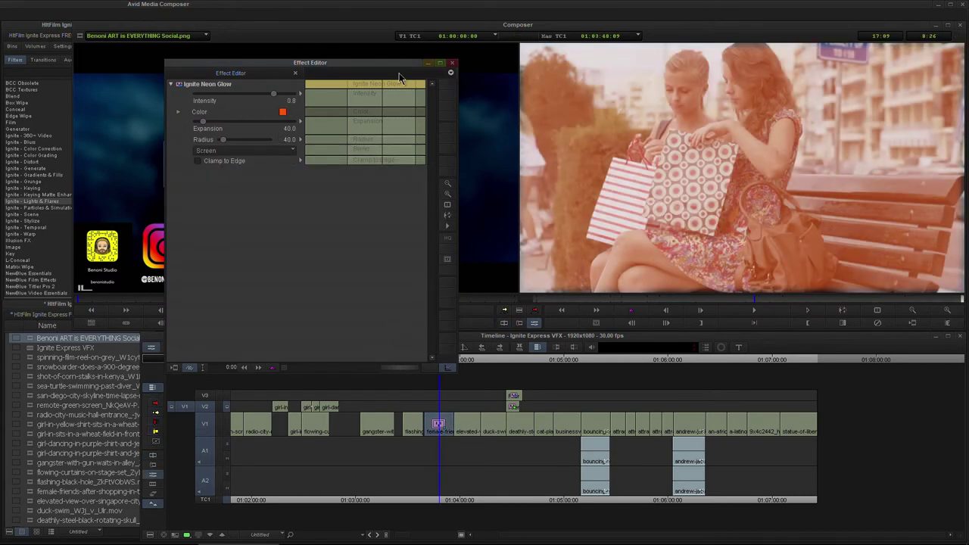
mouse_move(372, 88)
left_mouse_down()
mouse_move(402, 86)
mouse_move(362, 86)
left_mouse_up()
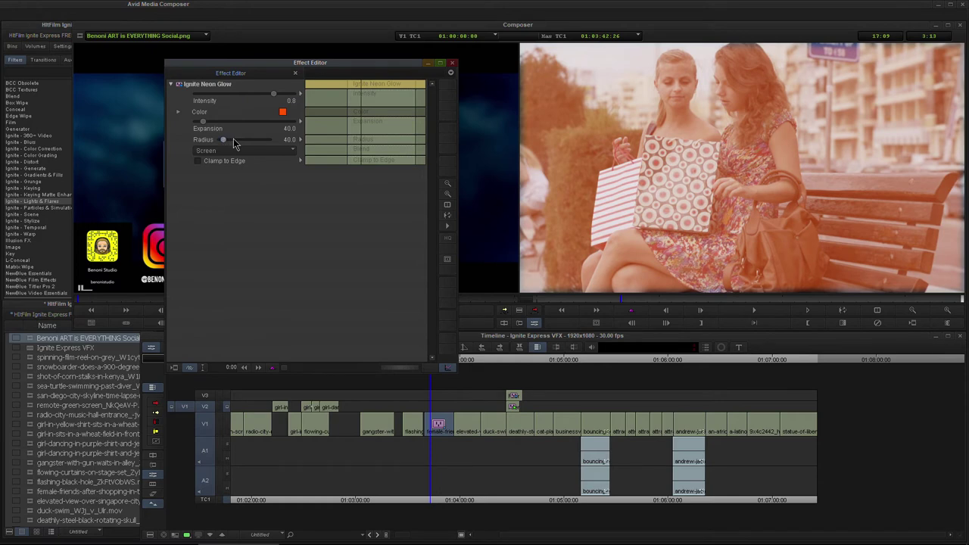
left_click_drag(227, 140, 269, 143)
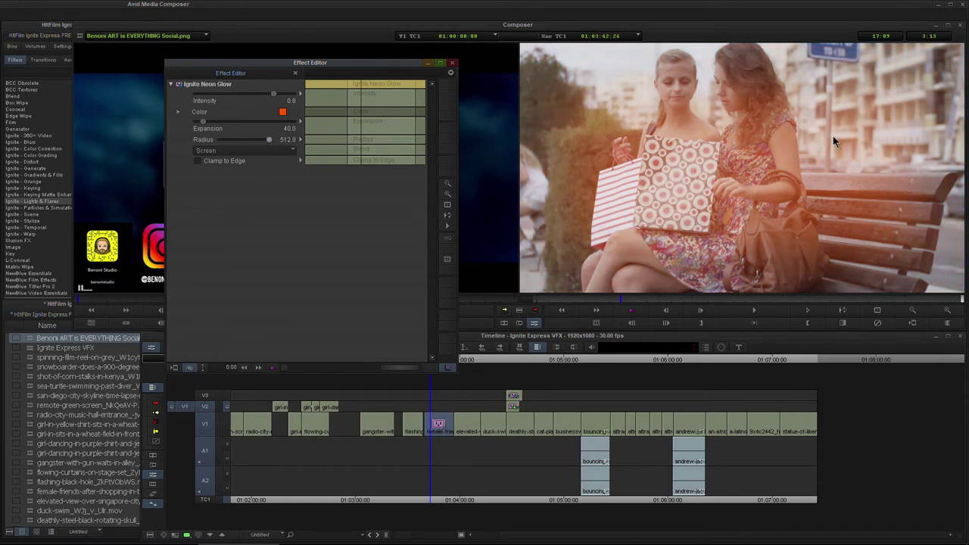
Reduce the female-friends clip's neon glow radius to about 386.7, checking the frame at 01:03:48:20
left_click_drag(376, 84, 384, 86)
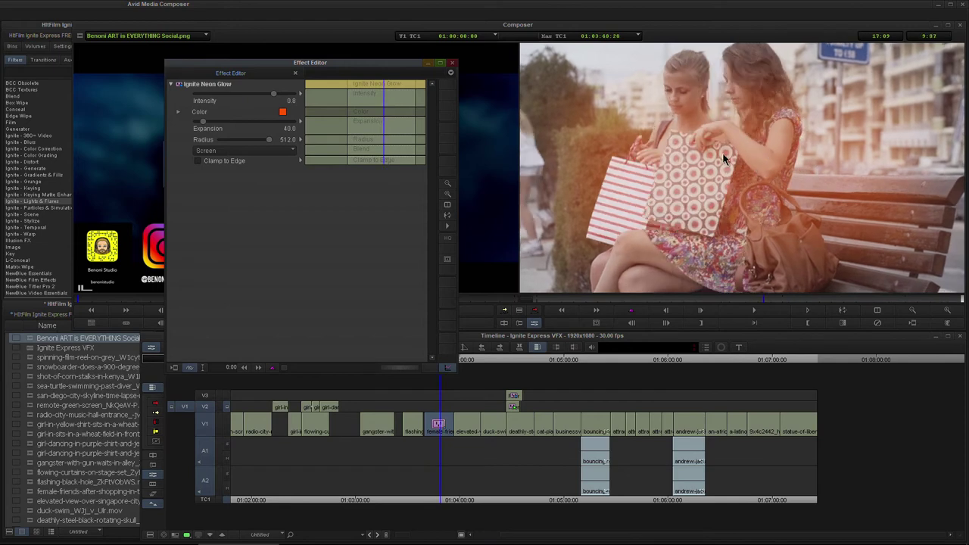
left_click(198, 161)
left_click_drag(263, 144, 263, 145)
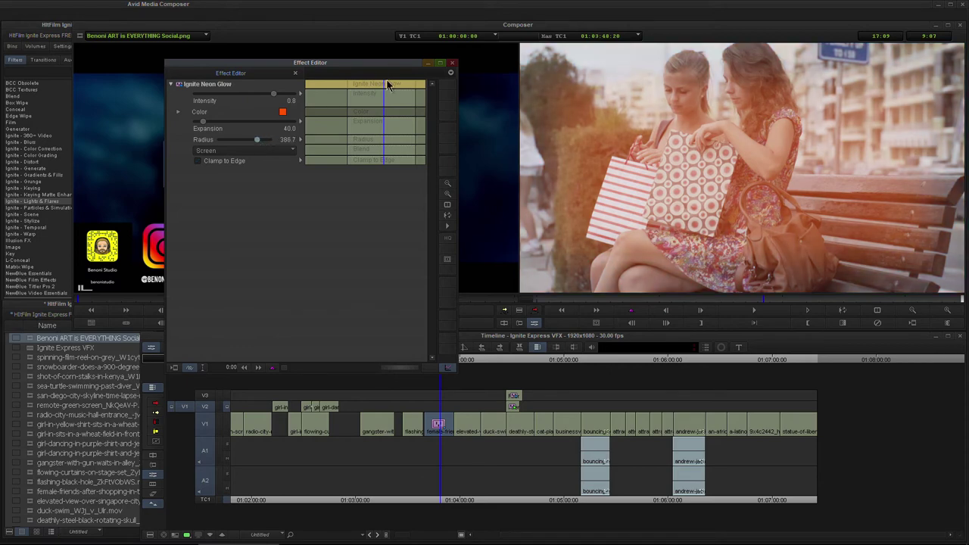
Preview the neon glow across the female-friends clip and close its effect settings
left_click_drag(384, 86, 347, 86)
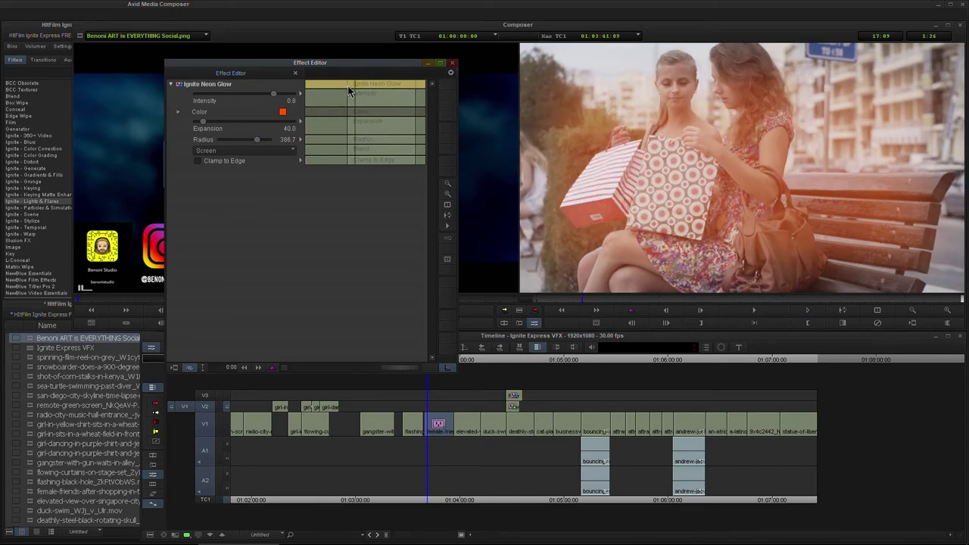
key("space")
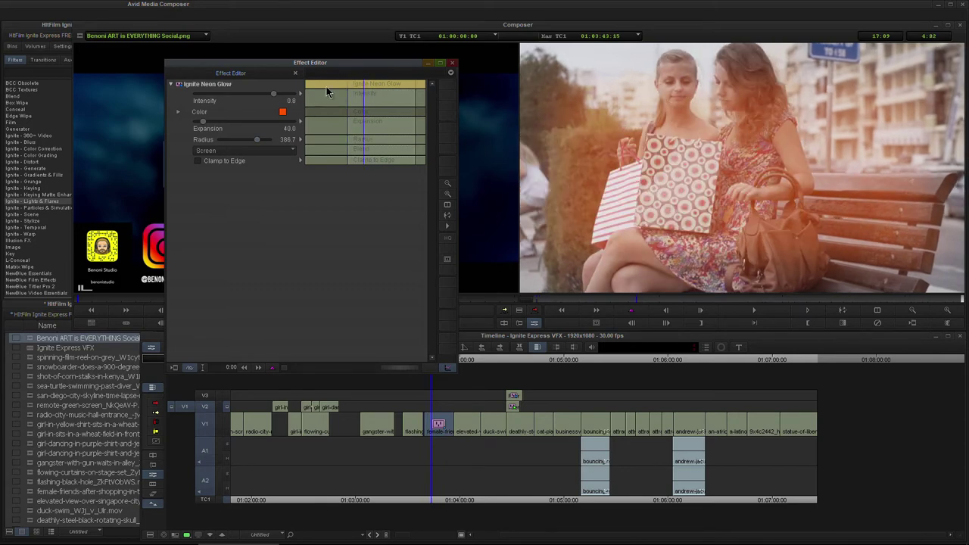
left_click(369, 87)
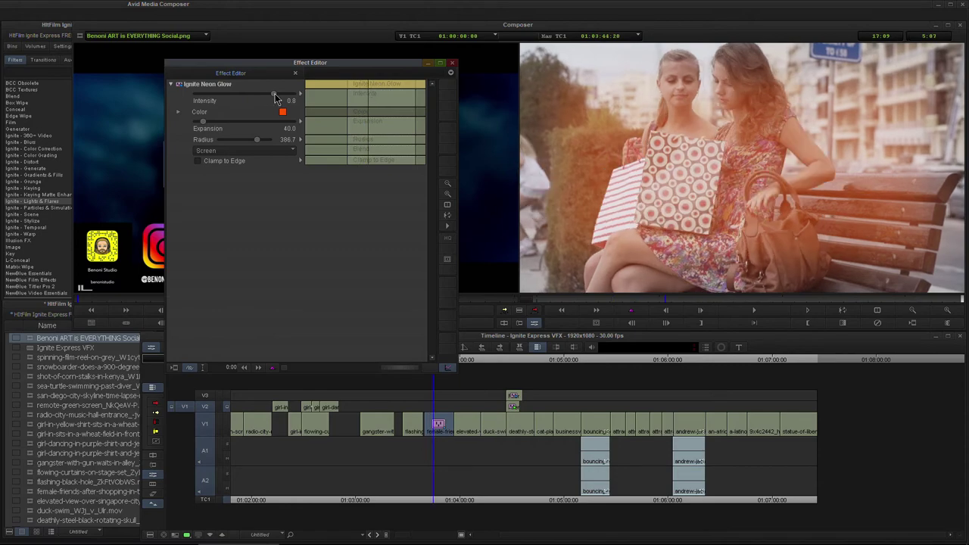
left_click(245, 96)
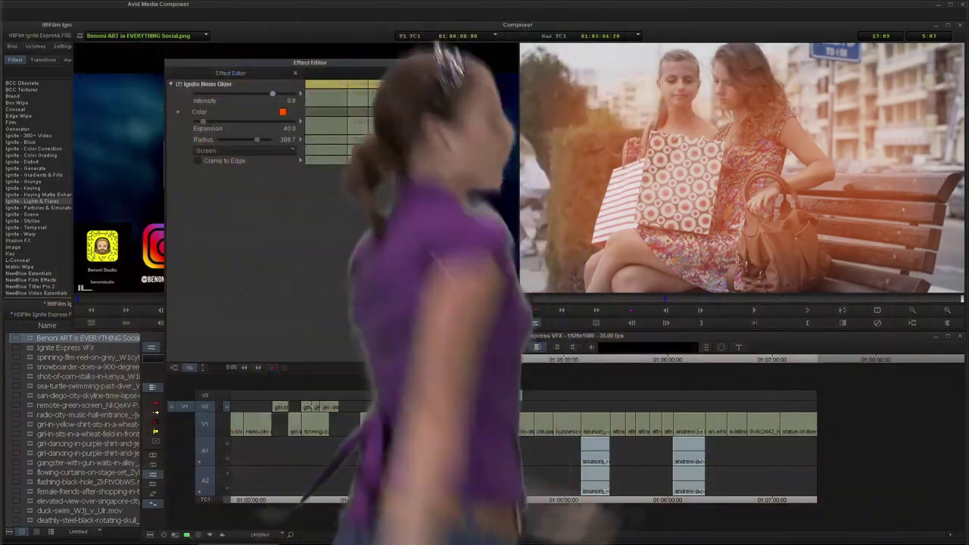
left_click(452, 63)
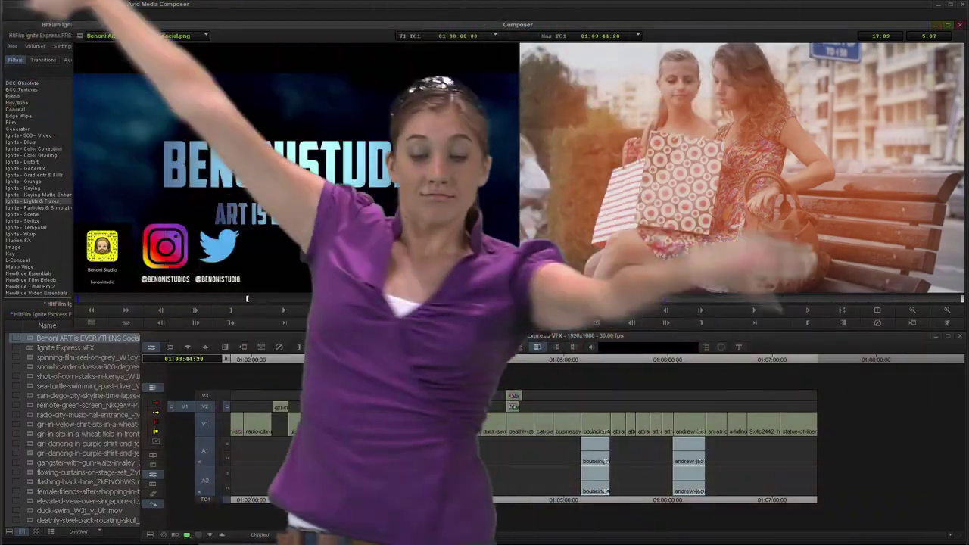
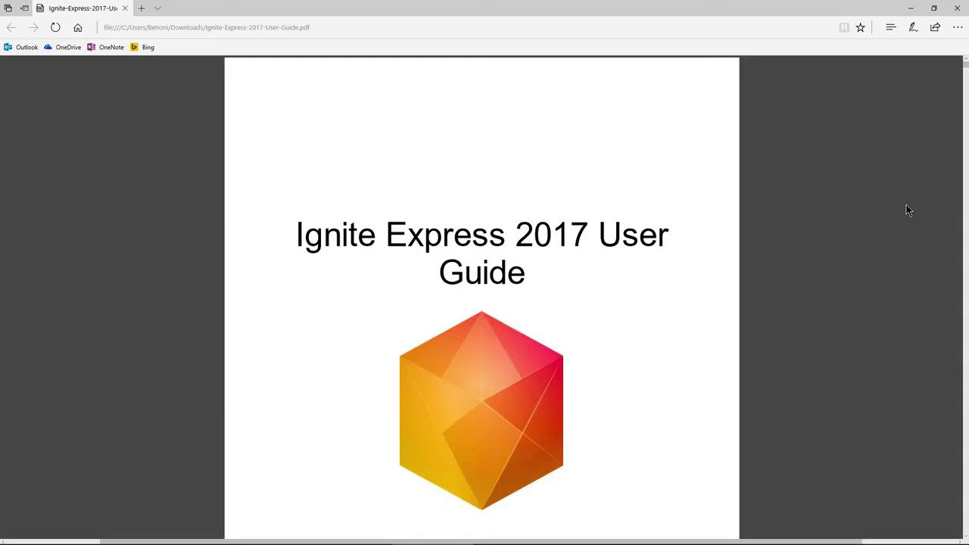
Skim the Ignite Express 2017 User Guide from the cover through the blur and color effects to the Distort section
scroll(907, 210, "down", 15)
scroll(906, 205, "down", 20)
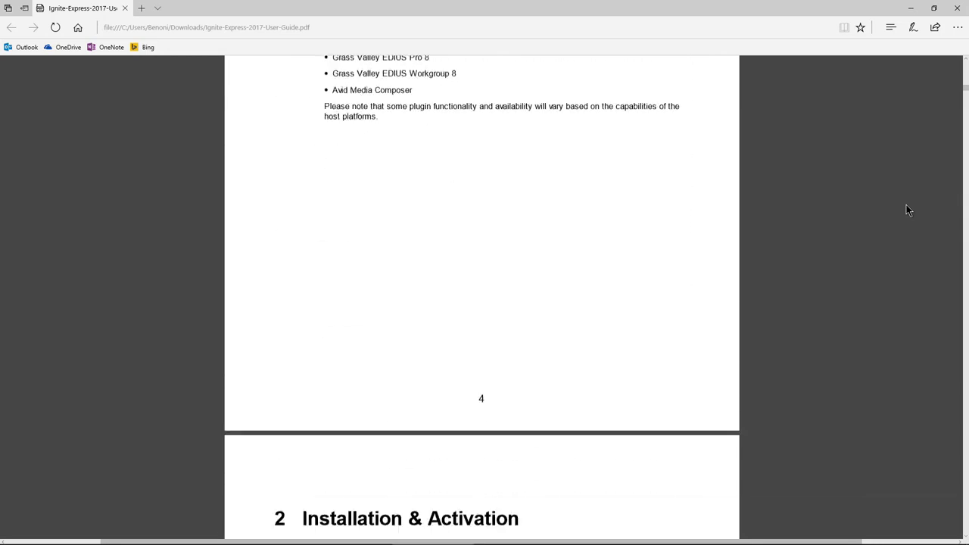
scroll(907, 205, "down", 20)
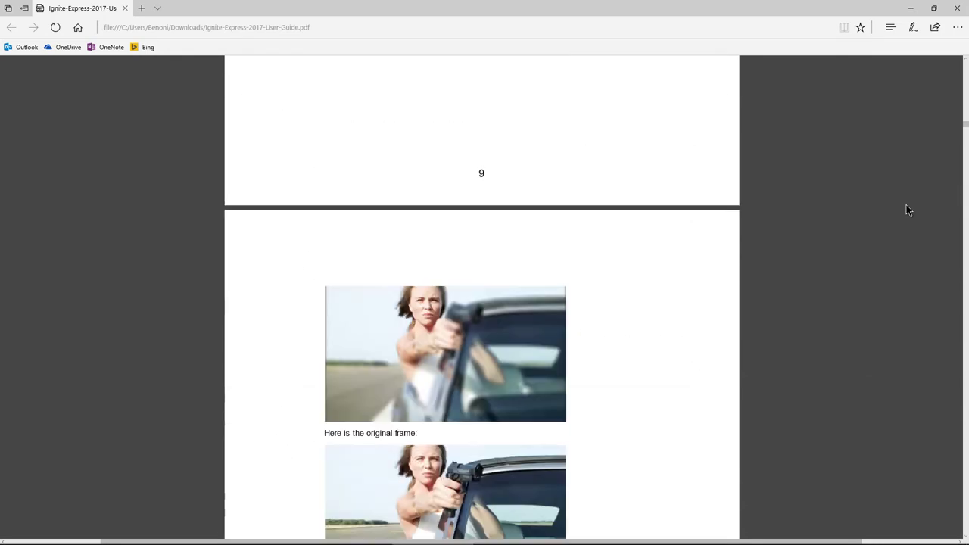
scroll(890, 217, "down", 20)
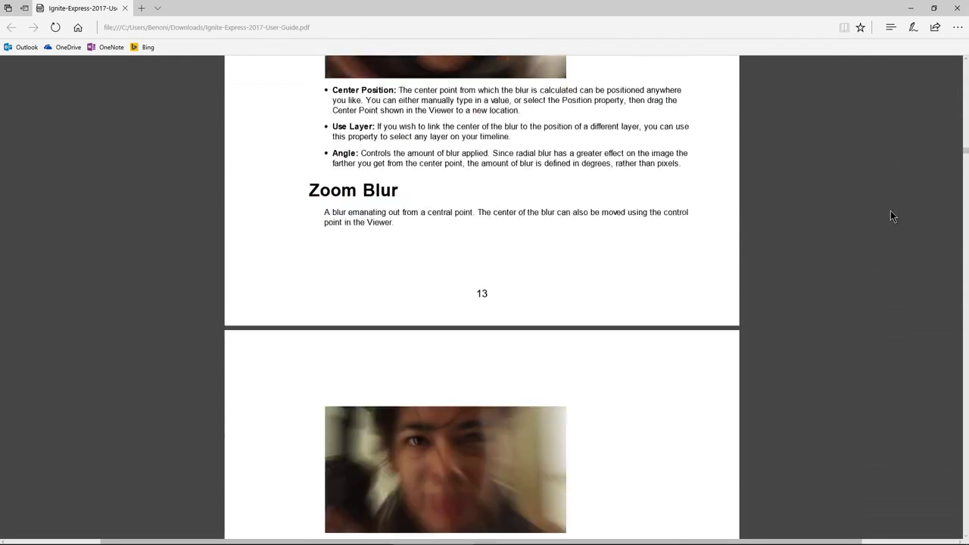
scroll(873, 230, "down", 20)
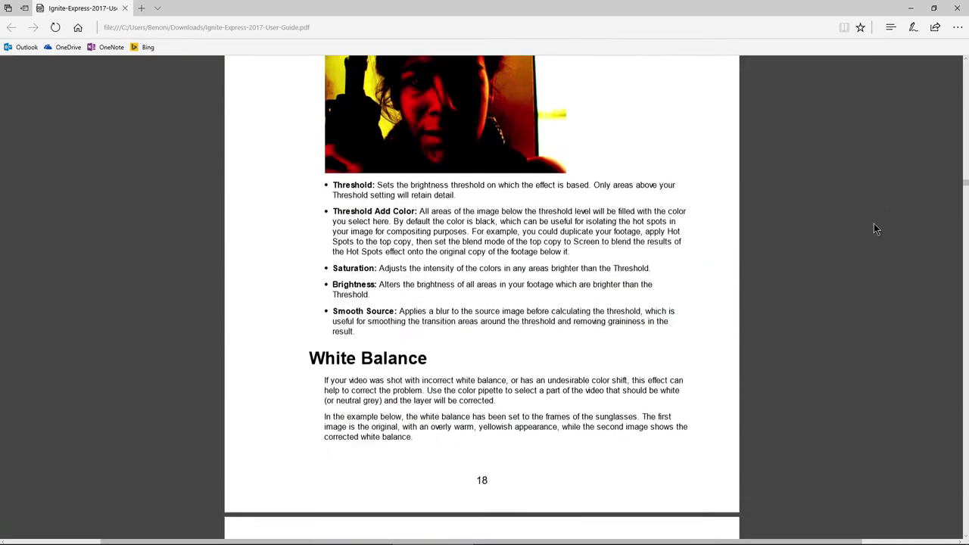
scroll(874, 225, "down", 10)
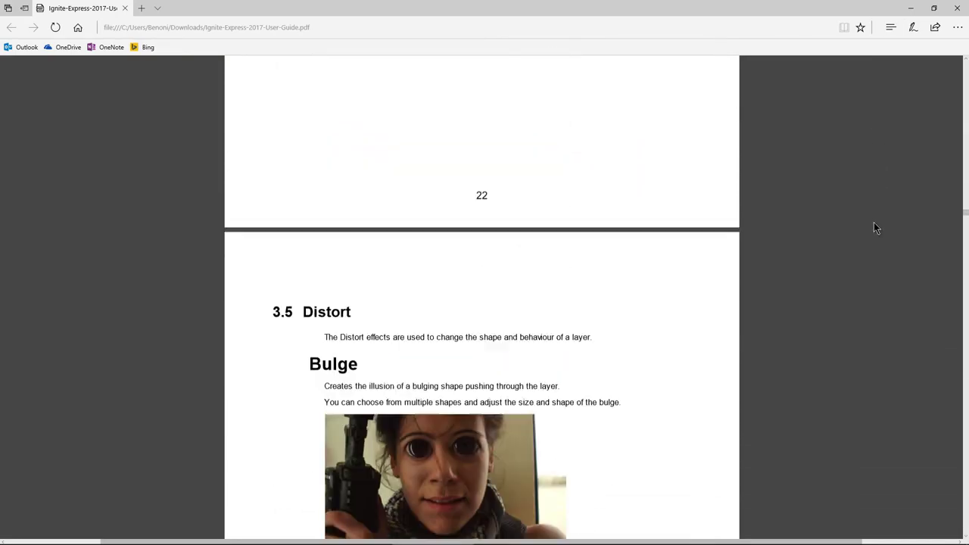
scroll(874, 225, "up", 1)
scroll(873, 225, "down", 1)
scroll(873, 224, "down", 20)
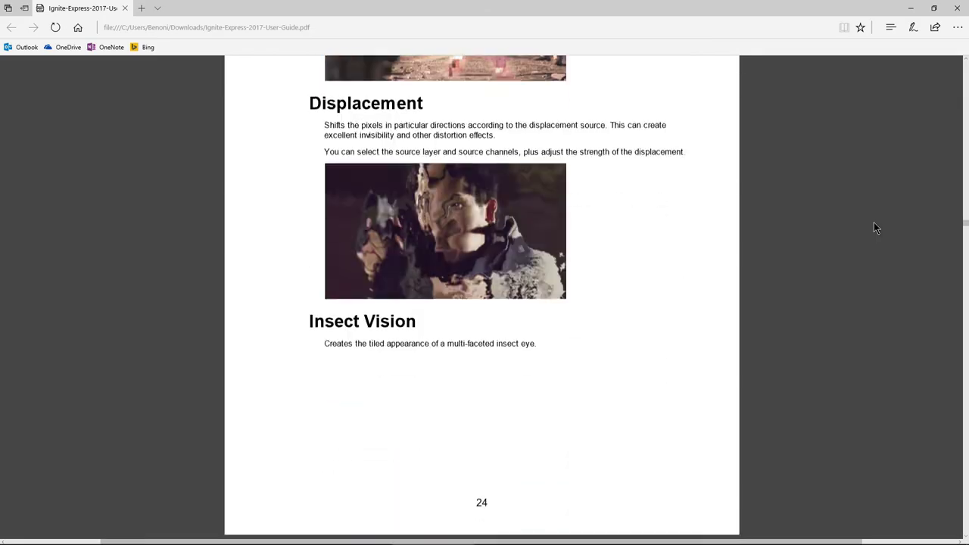
scroll(874, 225, "down", 5)
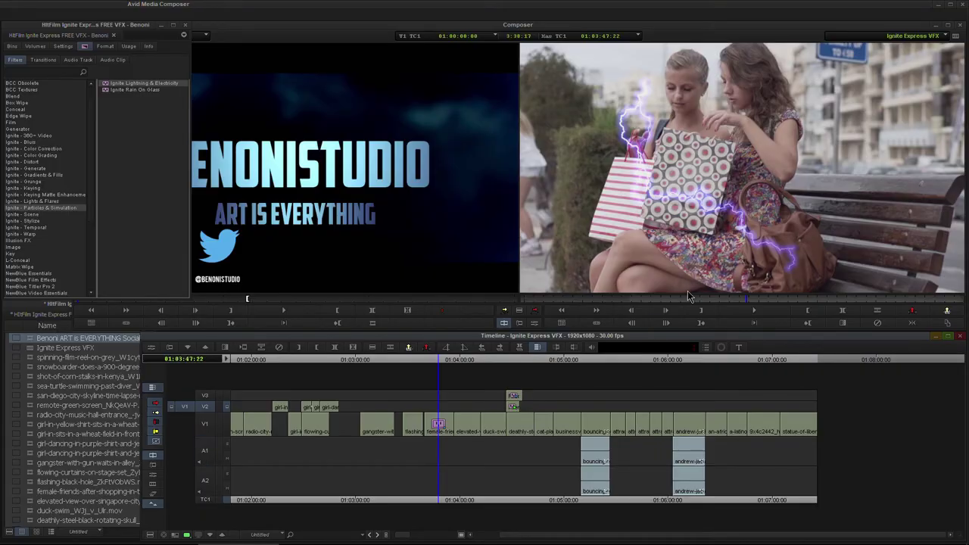
Open the female-friends clip's Ignite Lightning & Electricity effect for editing and set its seed to 2128
left_click_drag(439, 362, 441, 366)
mouse_move(434, 364)
left_mouse_down()
mouse_move(447, 364)
mouse_move(437, 365)
left_mouse_up()
left_click(537, 322)
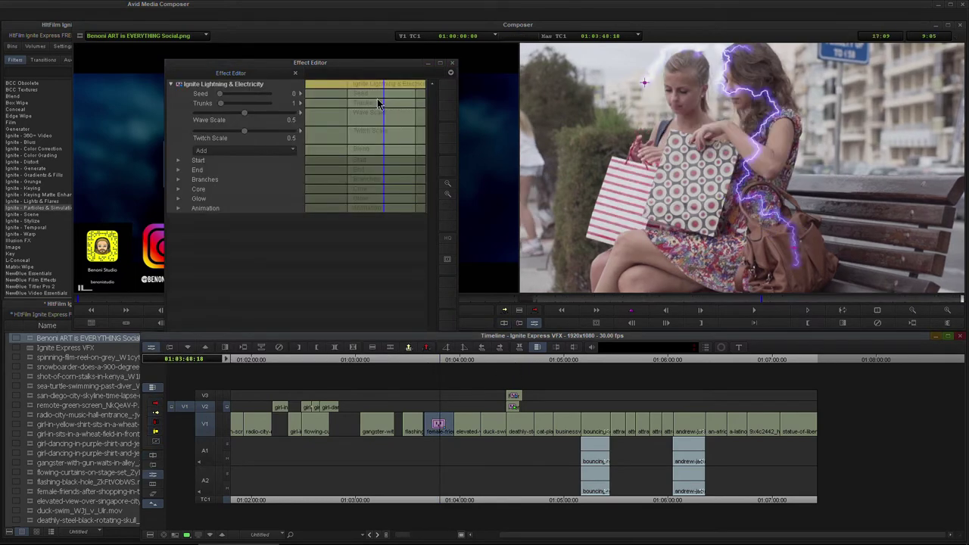
left_click(368, 87)
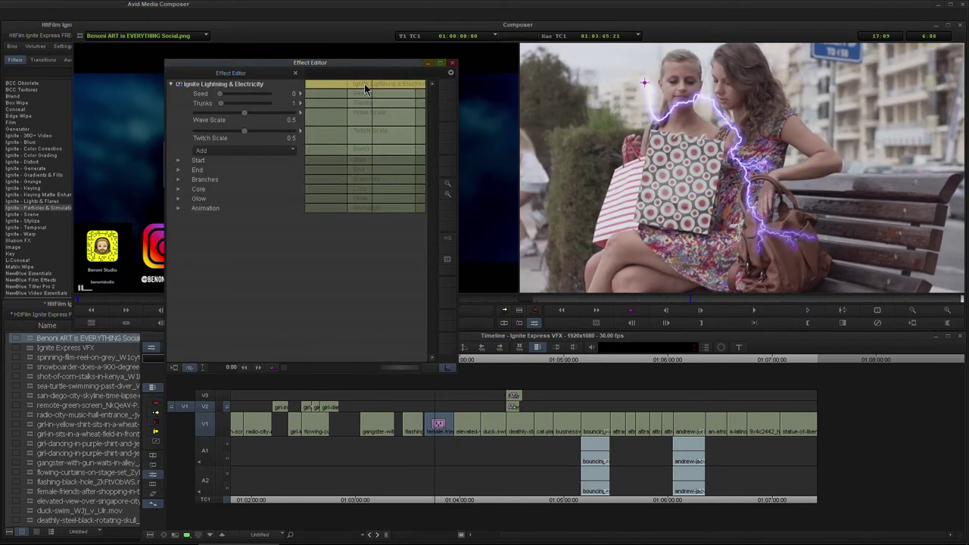
mouse_move(221, 94)
left_mouse_down()
mouse_move(231, 93)
mouse_move(226, 100)
left_mouse_up()
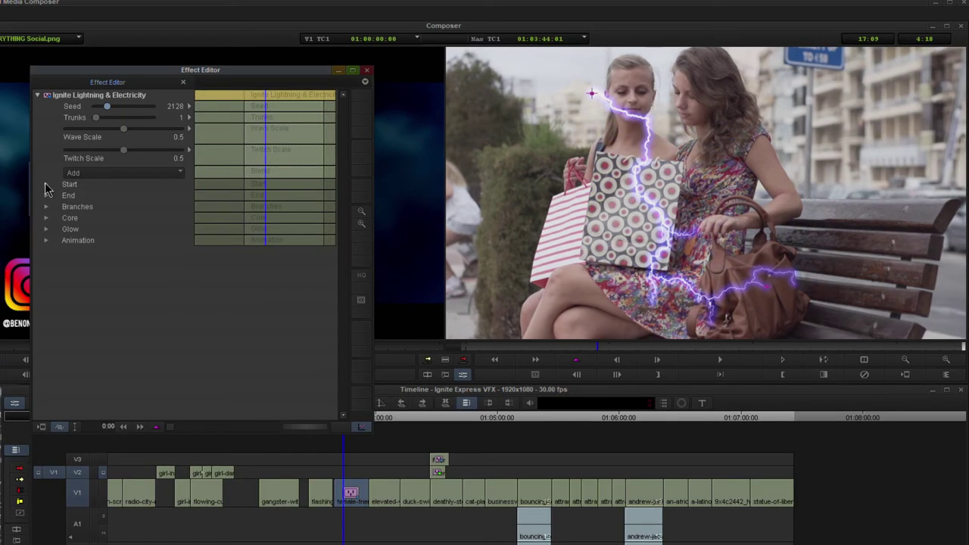
Expand the lightning effect's Start, End and Branches groups to review their parameters
left_click(46, 185)
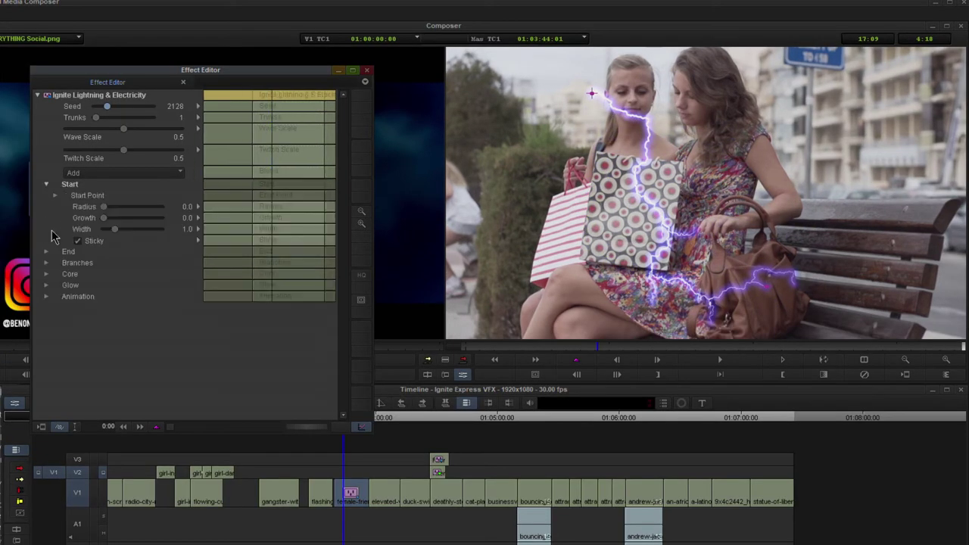
left_click(45, 252)
left_click(46, 319)
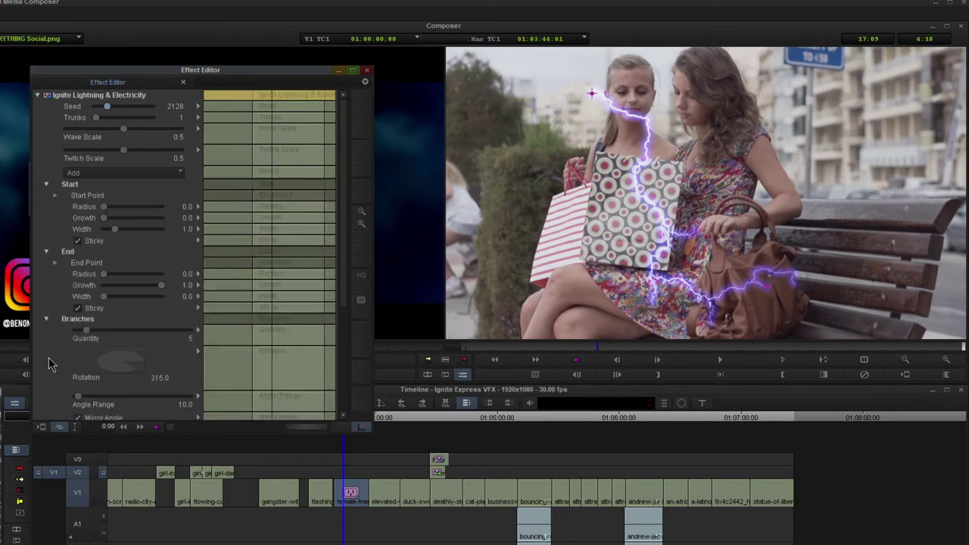
scroll(63, 323, "down", 3)
scroll(63, 323, "up", 3)
Try the Normal, Color Dodge and Overlay blend modes on the lightning
left_click(88, 176)
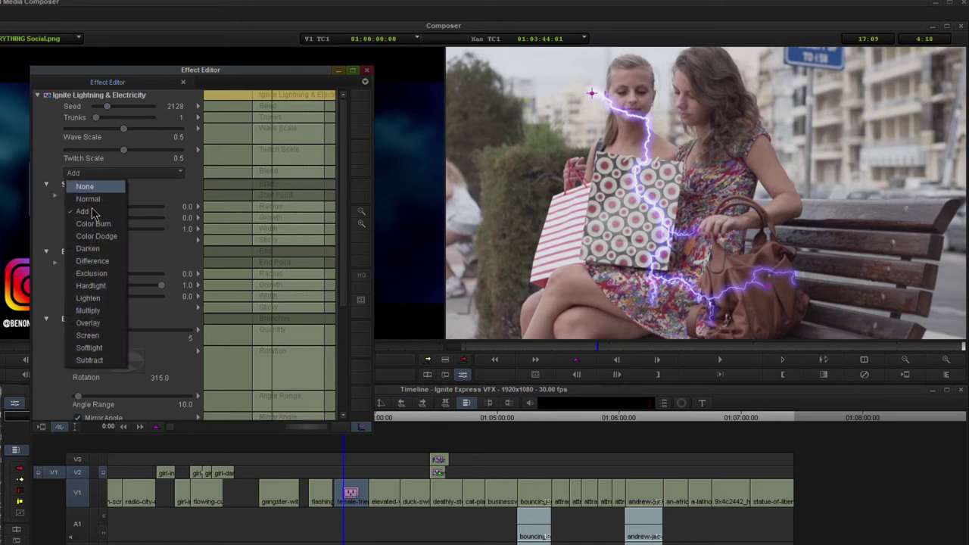
left_click(94, 197)
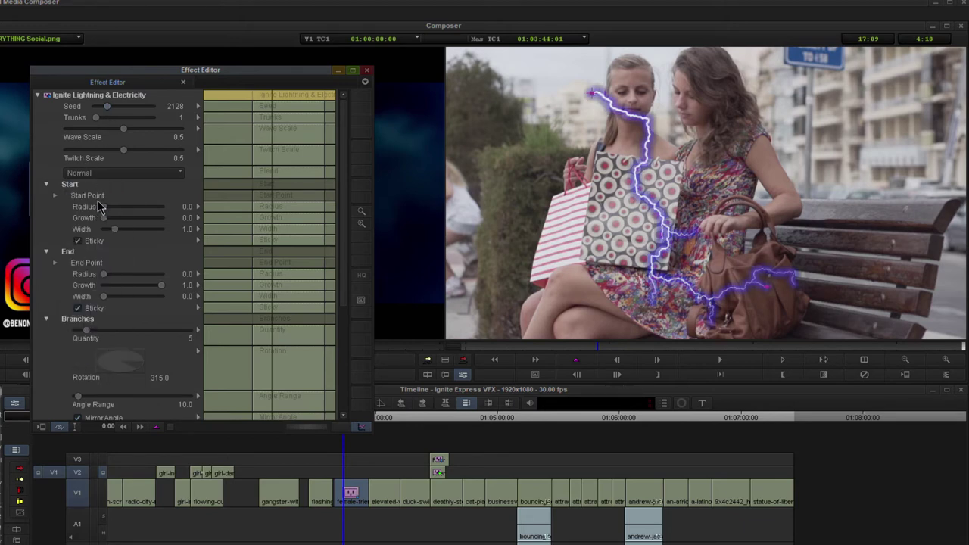
left_click(129, 175)
left_click(108, 239)
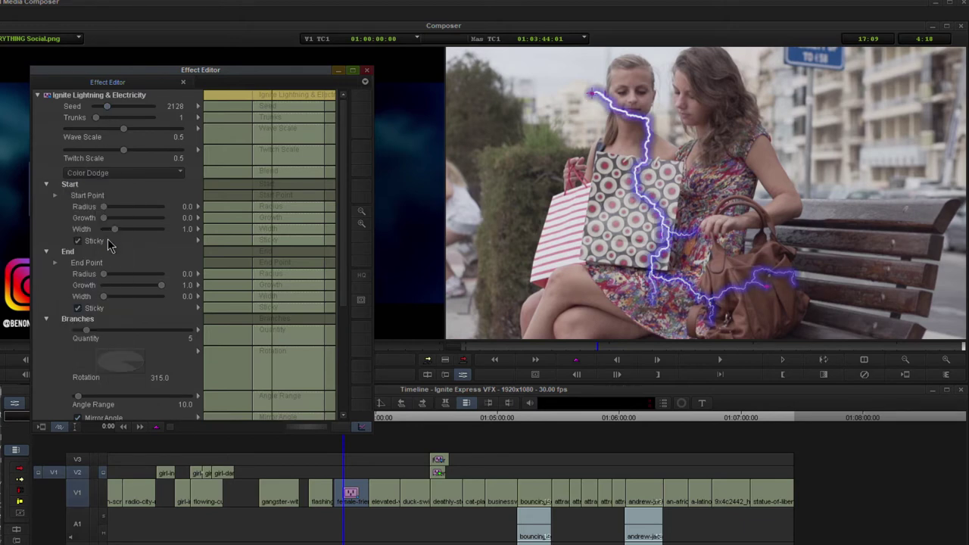
left_click(137, 176)
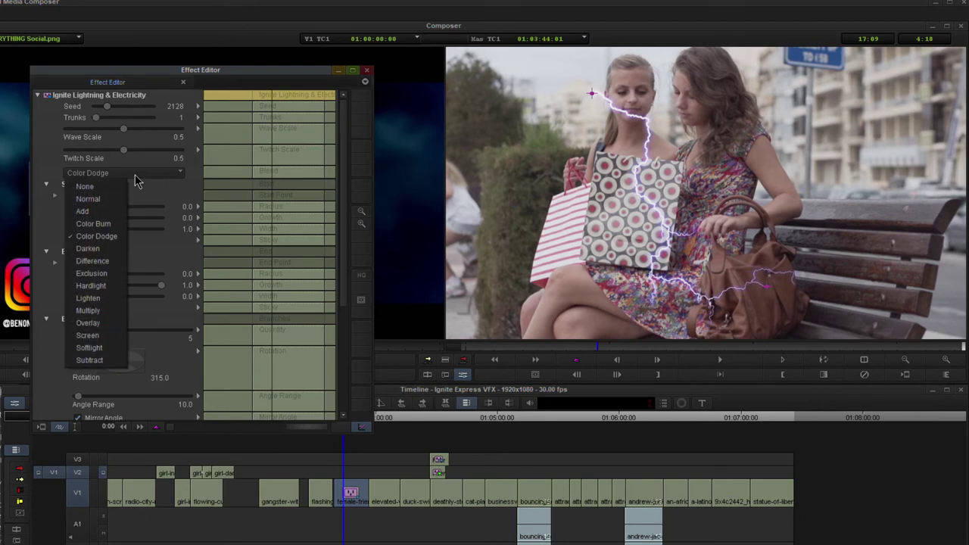
left_click(109, 327)
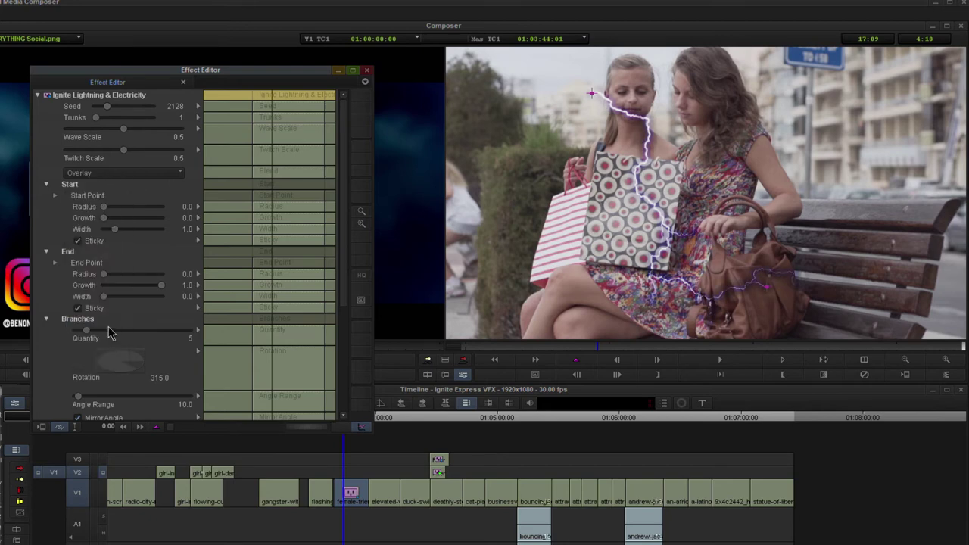
Set the lightning's blend mode to Screen and preview it along the female-friends clip
left_click(133, 177)
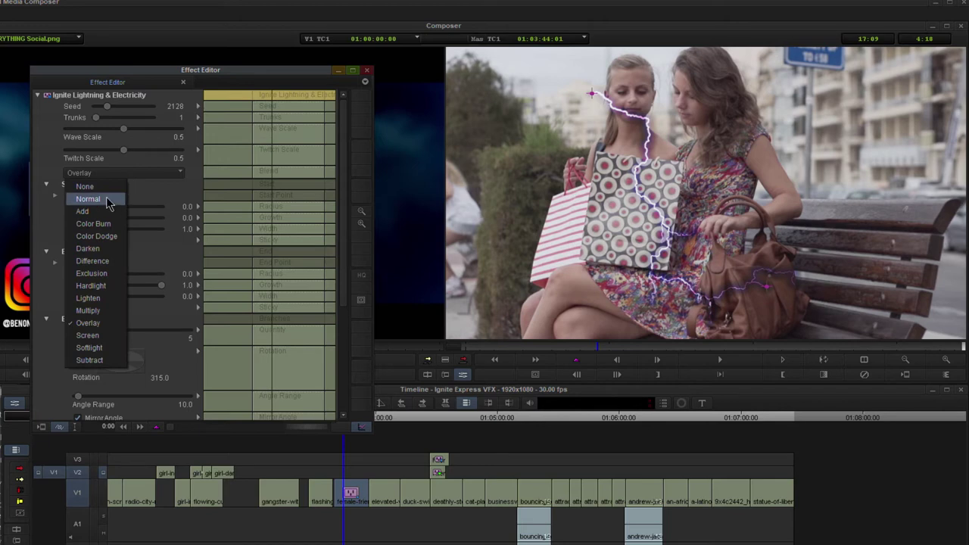
left_click(100, 335)
mouse_move(266, 97)
left_mouse_down()
mouse_move(287, 100)
mouse_move(266, 107)
left_mouse_up()
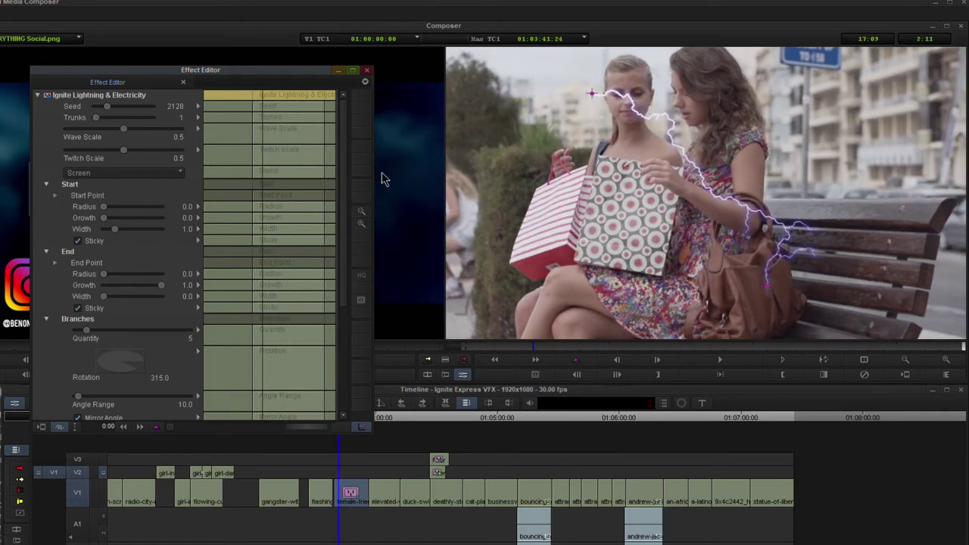
Leave effect editing and remove the Ignite Lightning & Electricity effect from the female-friends clip on V1
left_click(299, 511)
left_click(339, 483)
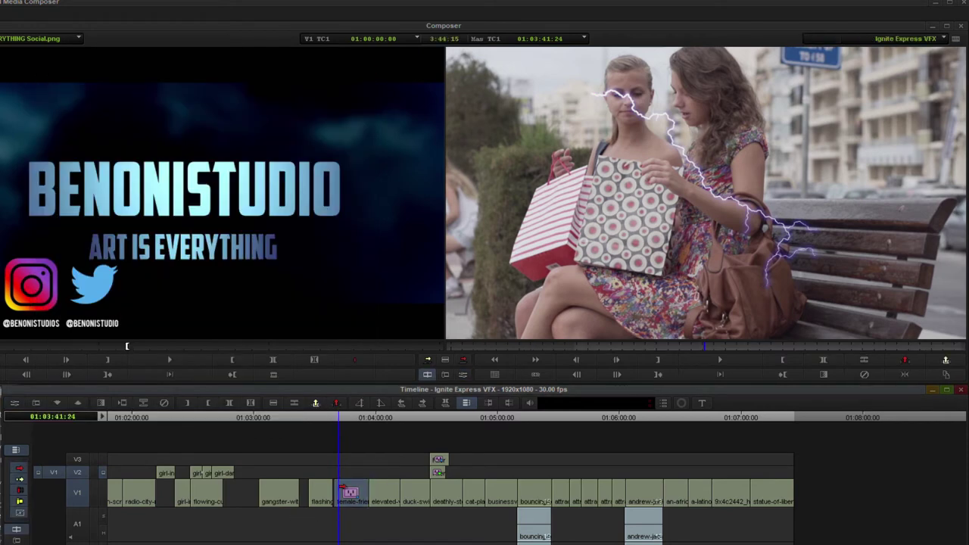
left_click(163, 402)
Apply Ignite Lightning & Electricity with one track to the elevated-view city skyline clip on V1 around 01:04:02:25
left_click(383, 418)
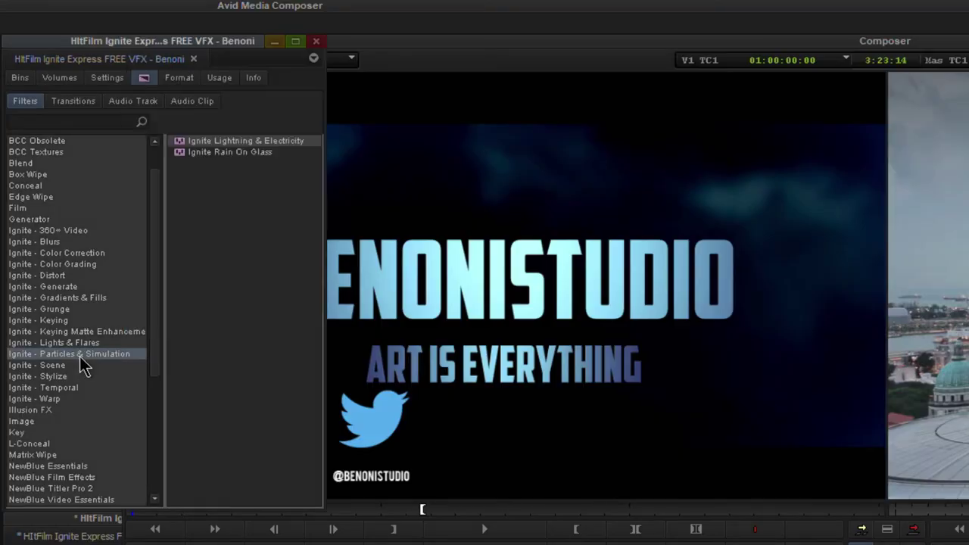
left_click_drag(181, 141, 466, 421)
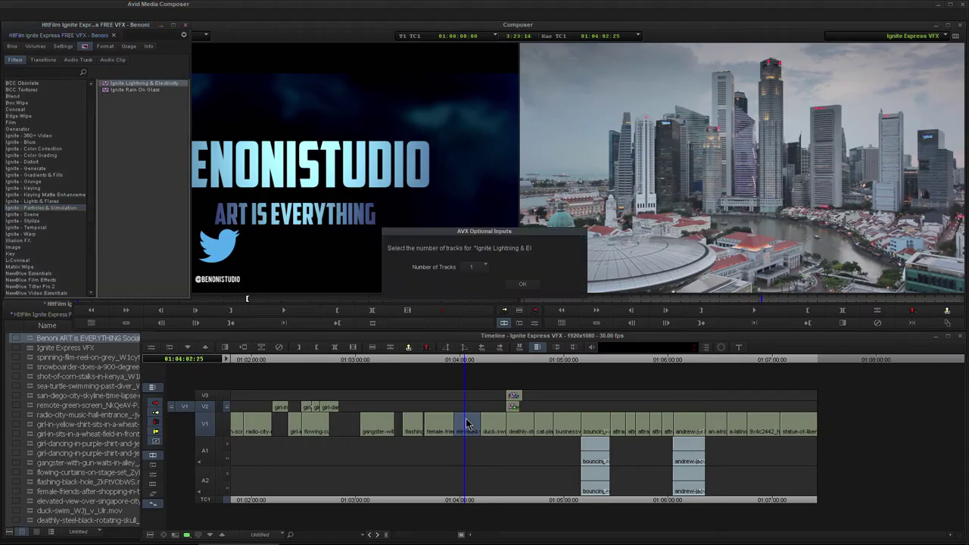
left_click(523, 286)
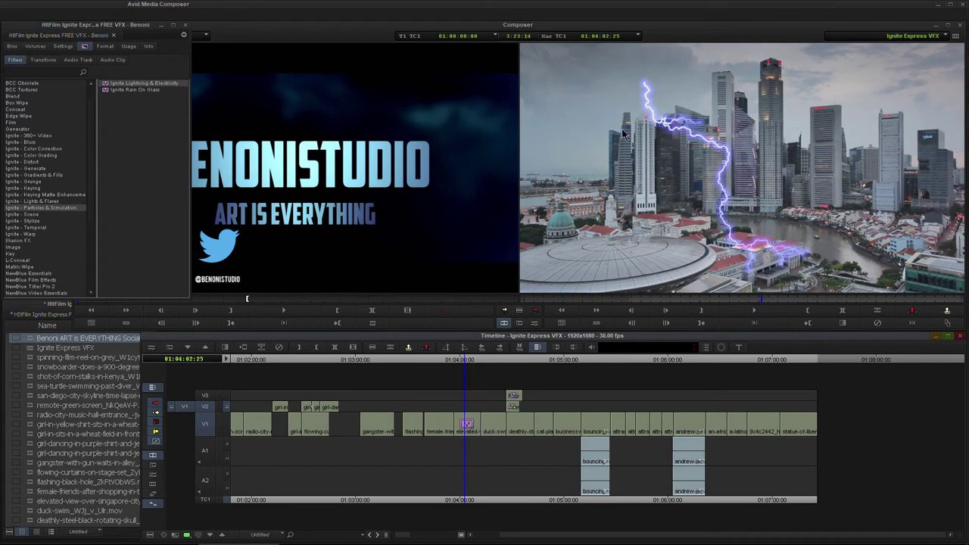
Open the skyline clip's lightning settings, move the bolt's start point up to the frame's upper edge, and preview another frame
left_click(534, 323)
left_click_drag(336, 62, 366, 63)
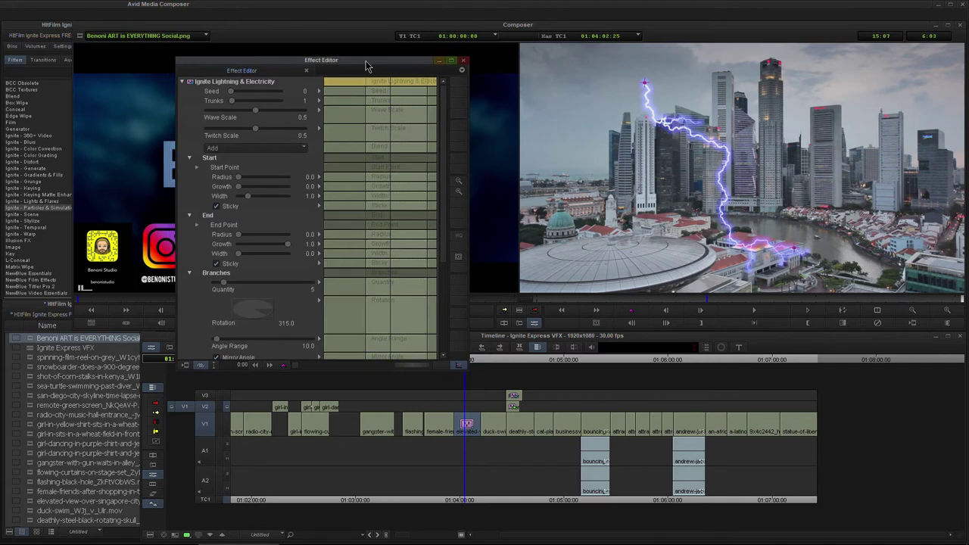
left_click(645, 87)
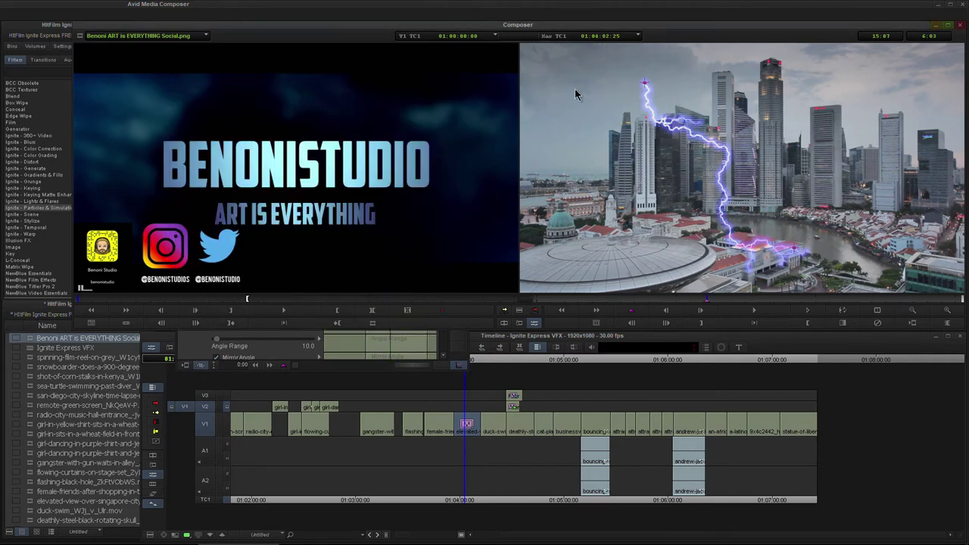
left_click(280, 348)
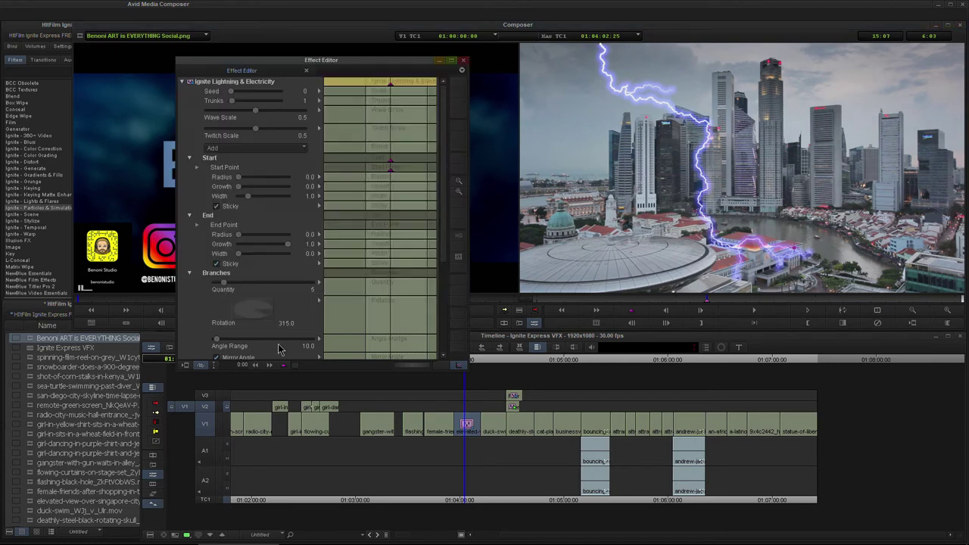
mouse_move(397, 84)
left_mouse_down()
mouse_move(368, 84)
mouse_move(388, 85)
left_mouse_up()
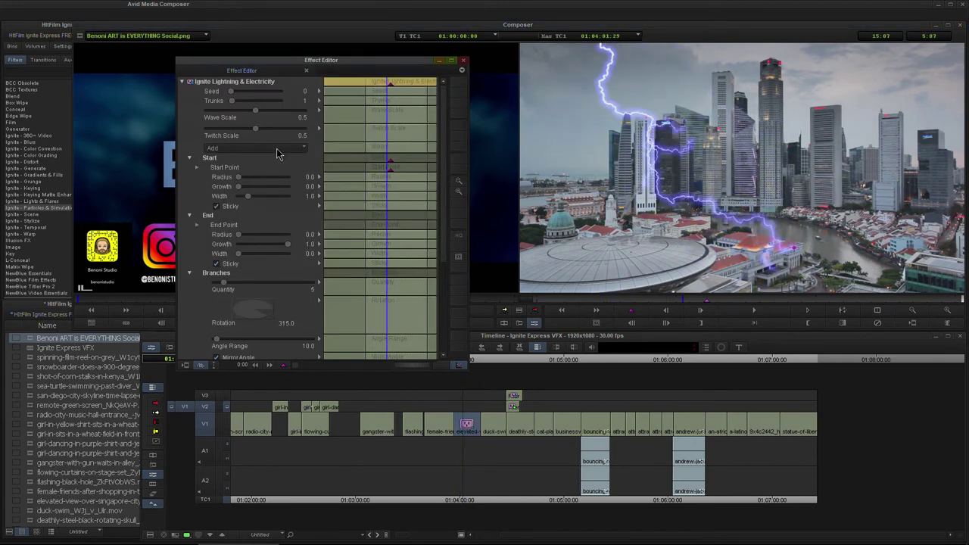
Set the glow colour of the skyline clip's lightning to green (#00ff00)
left_click_drag(232, 100, 243, 100)
left_click(232, 99)
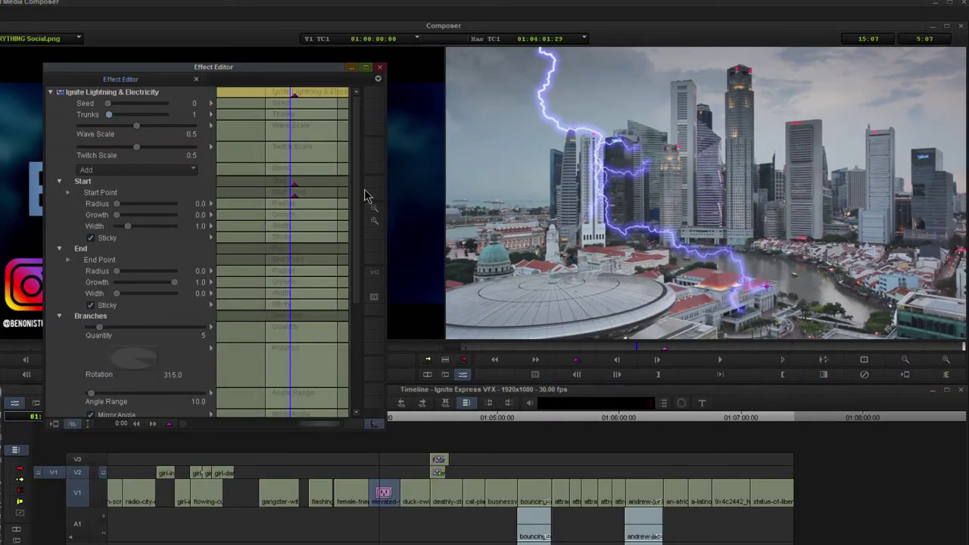
scroll(366, 195, "down", 5)
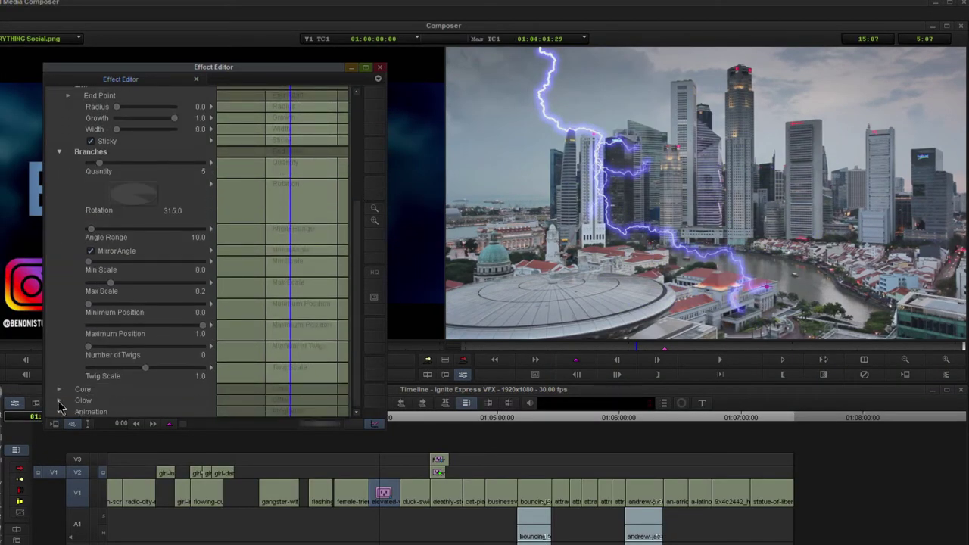
left_click(58, 400)
scroll(63, 333, "down", 3)
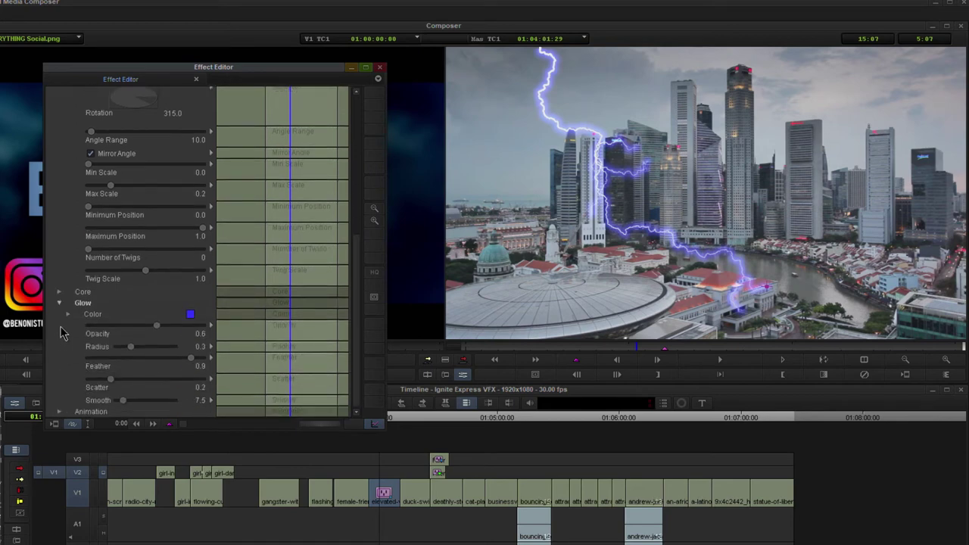
left_click(188, 319)
left_click(166, 197)
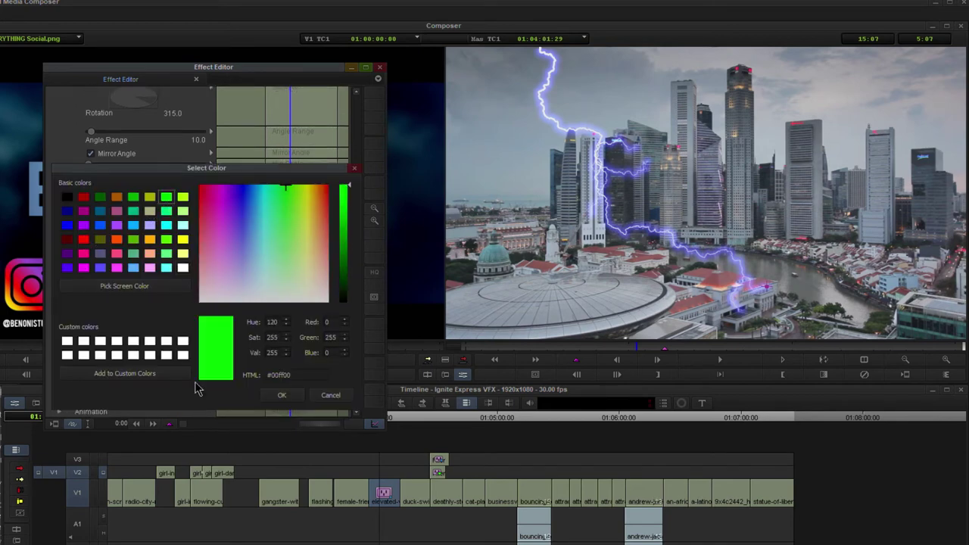
left_click(285, 397)
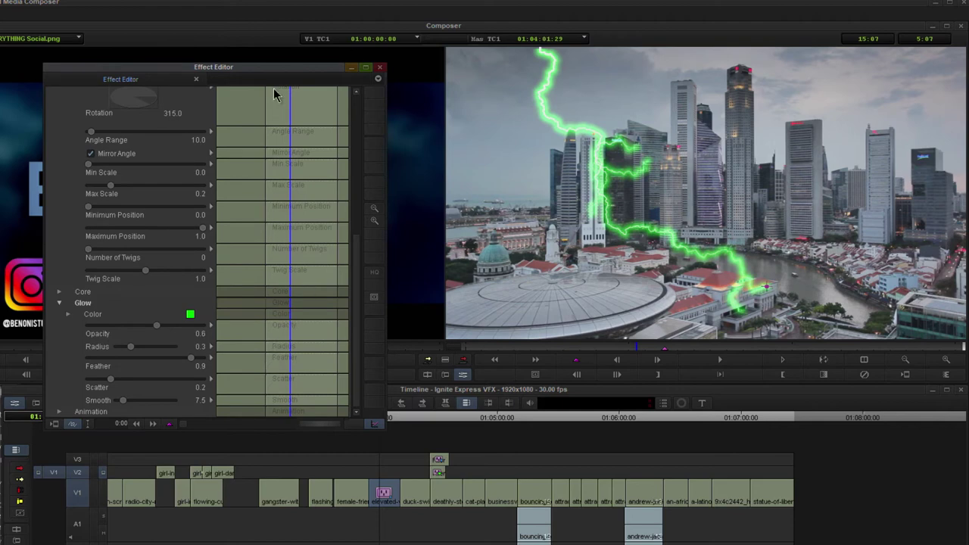
Try a pale yellow glow (#ffff7f) on the lightning, set the glow colour to blue, and play the result
left_click(191, 313)
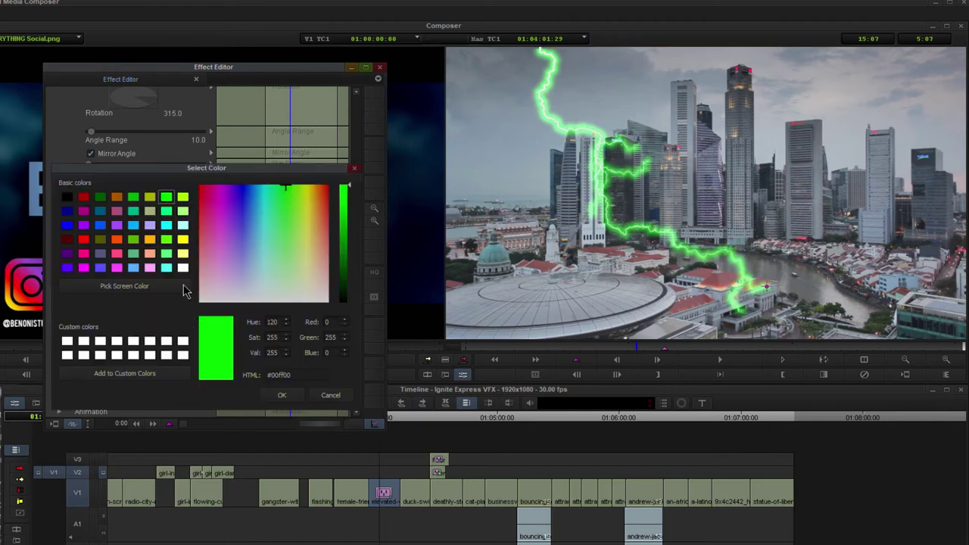
left_click(183, 241)
left_click(282, 394)
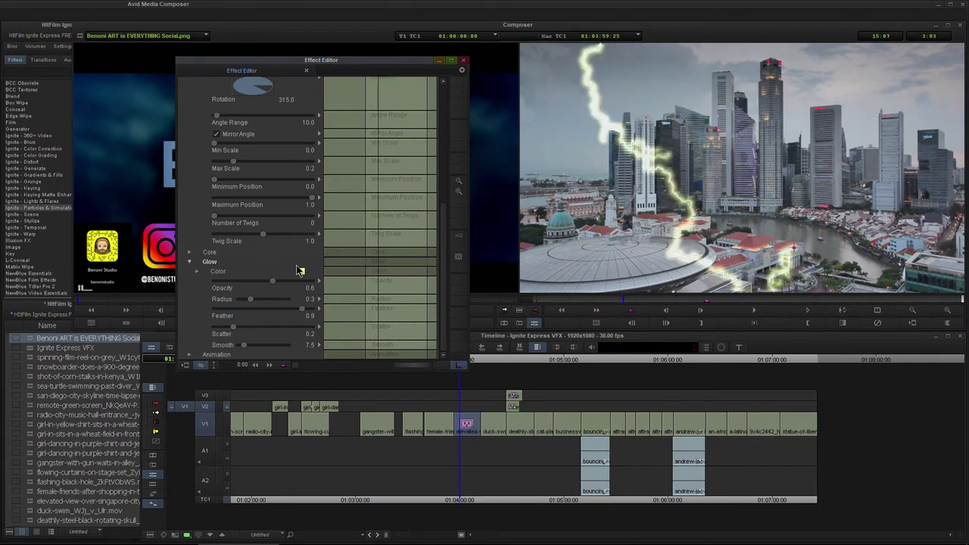
left_click(301, 269)
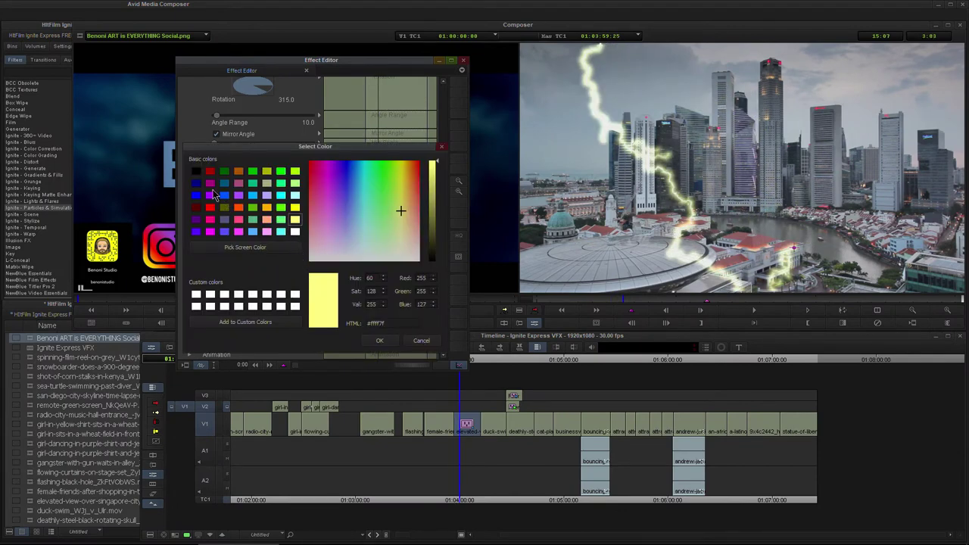
left_click(196, 195)
left_click(379, 340)
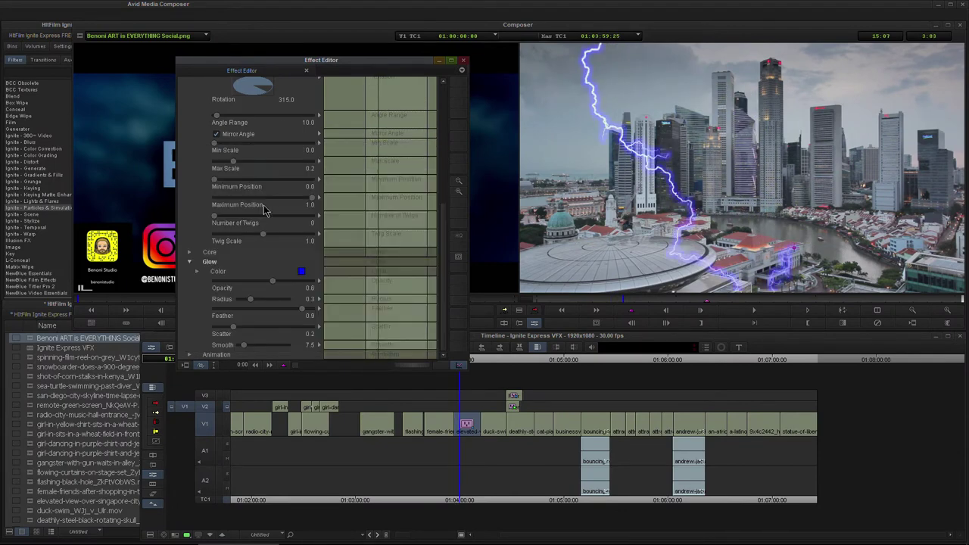
key("ctrl+f")
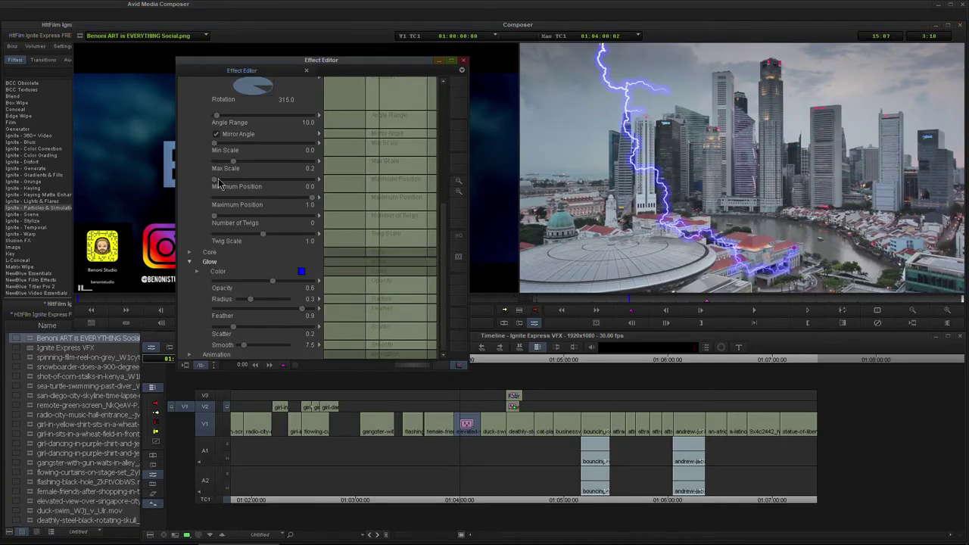
Open the lightning's animation settings and lower the animation speed
left_click(191, 355)
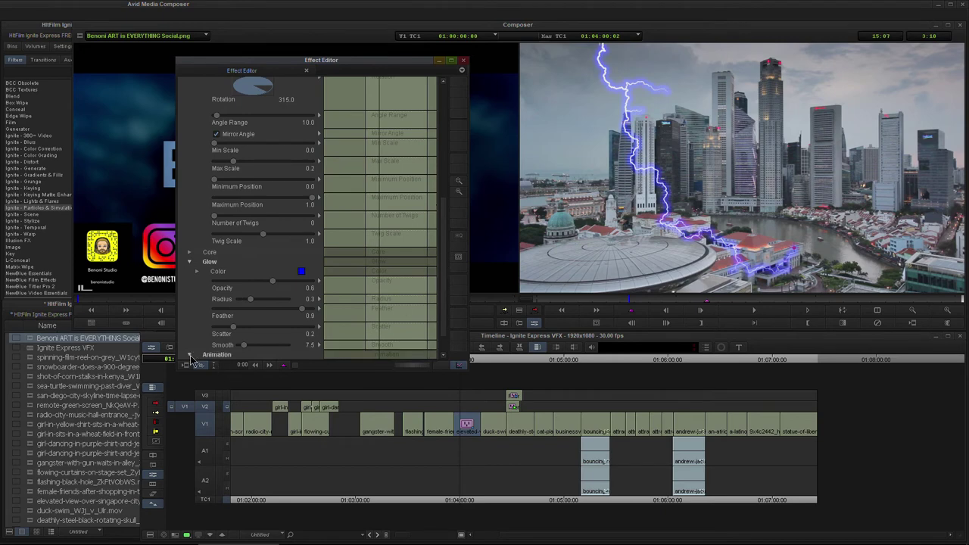
scroll(426, 225, "down", 2)
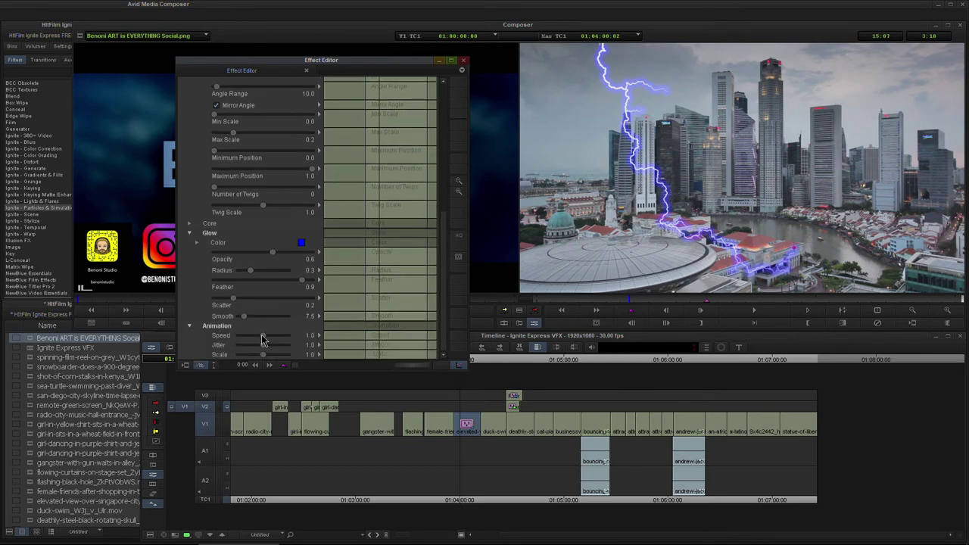
left_click_drag(261, 340, 250, 338)
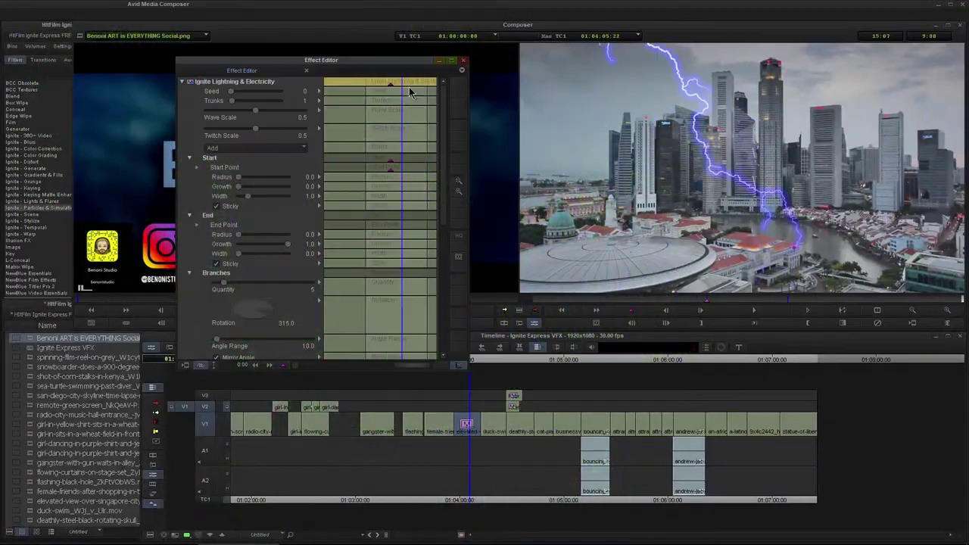
At 01:04:08:19, set the lightning's wave scale to 0.7 and twitch scale to 0.6, and preview an earlier frame
left_click_drag(388, 91, 415, 85)
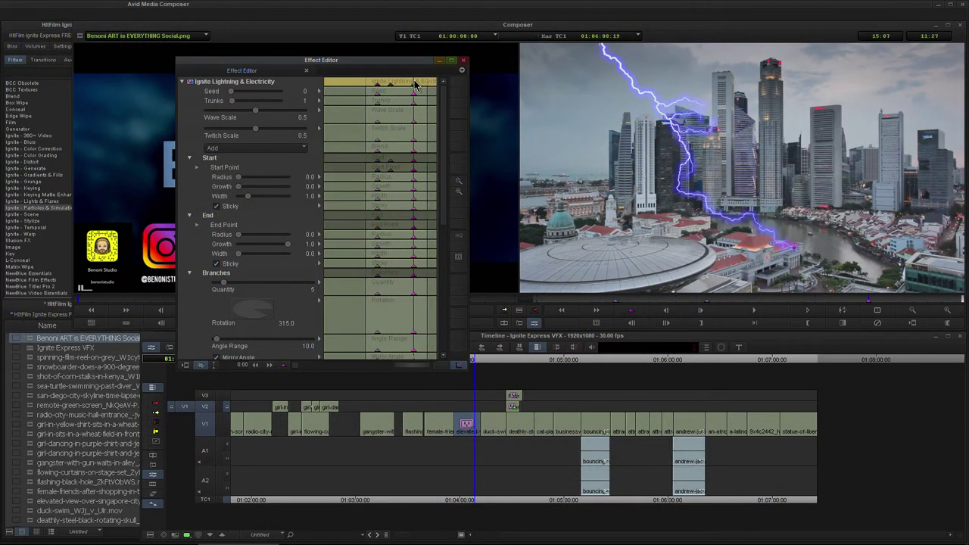
left_click_drag(256, 115, 276, 114)
left_click(270, 129)
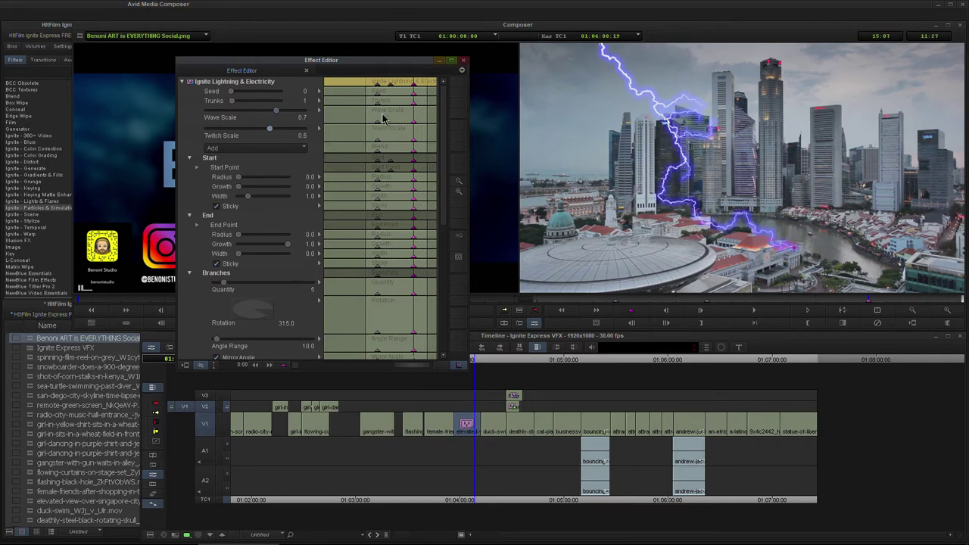
left_click_drag(403, 86, 395, 88)
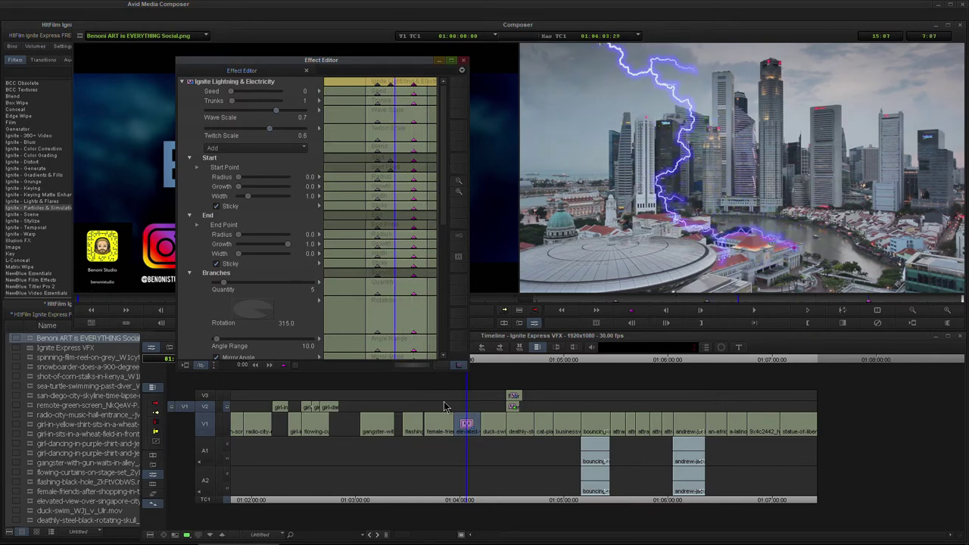
Leave effect editing and remove the Ignite Lightning & Electricity effect from the skyline clip on V1
key("Escape")
left_click(461, 424)
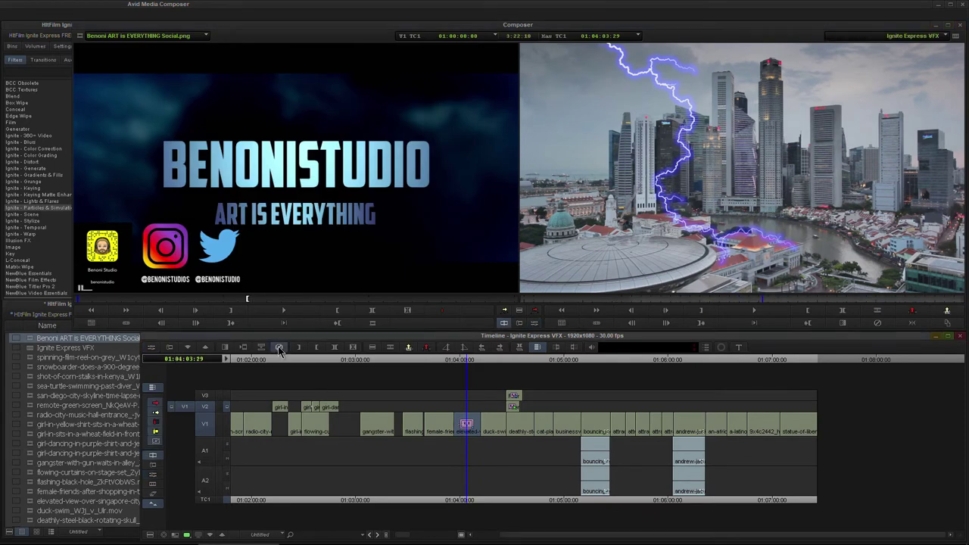
left_click(279, 346)
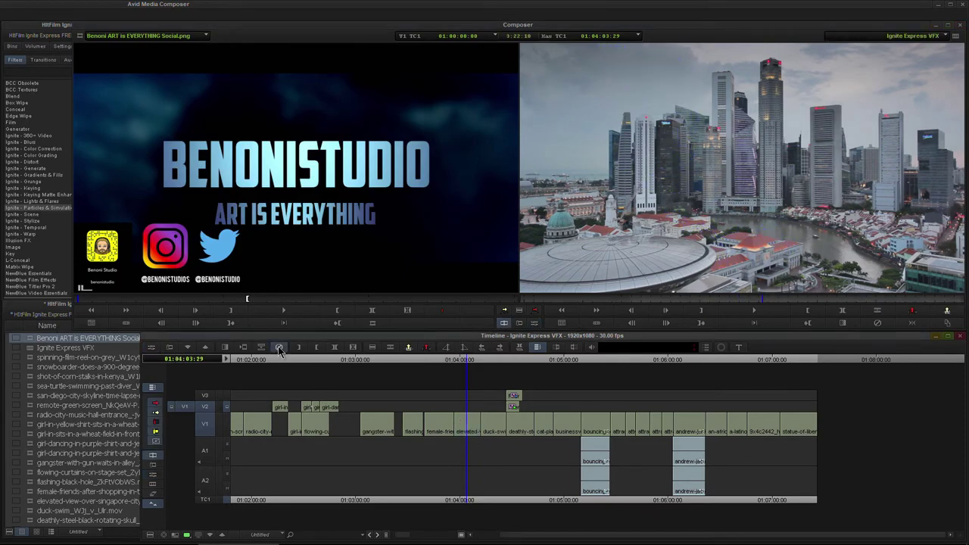
Apply Ignite Rain On Glass with one track to the skyline clip on V1 and preview it full screen
left_click(59, 208)
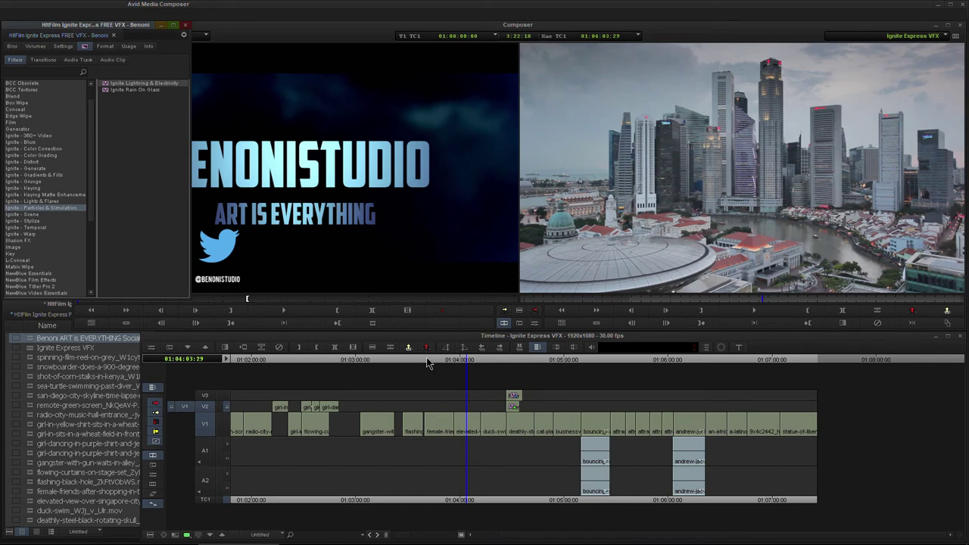
left_click(107, 90)
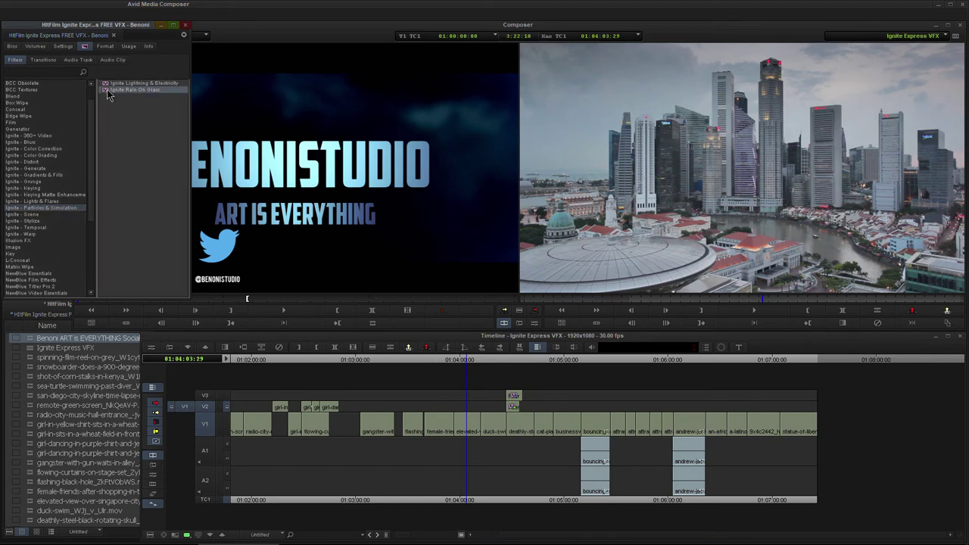
left_click_drag(380, 295, 467, 431)
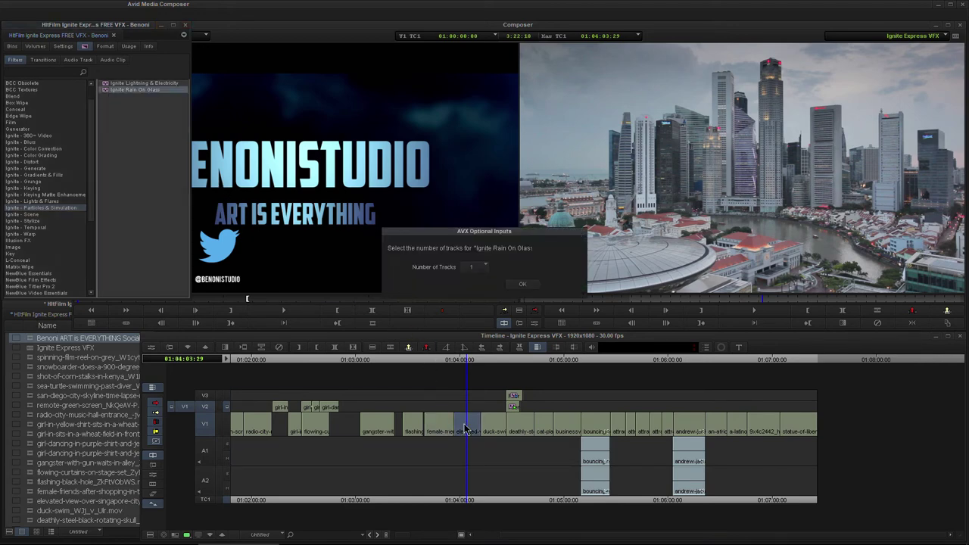
left_click(522, 288)
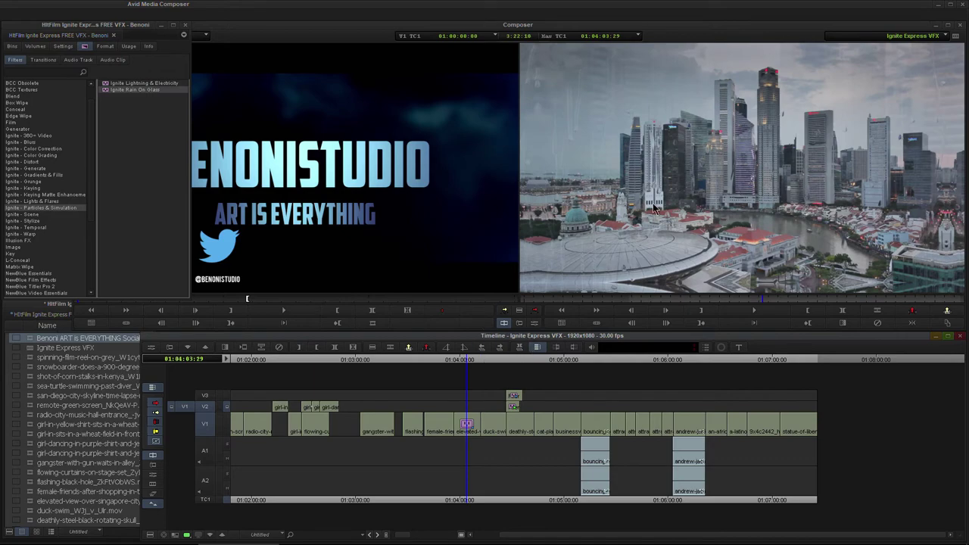
key("ctrl+3")
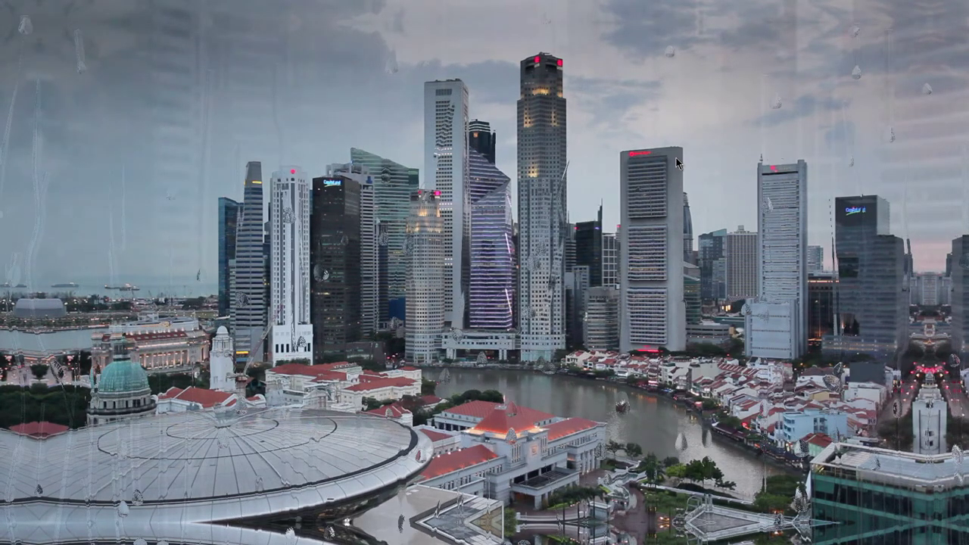
key("Escape")
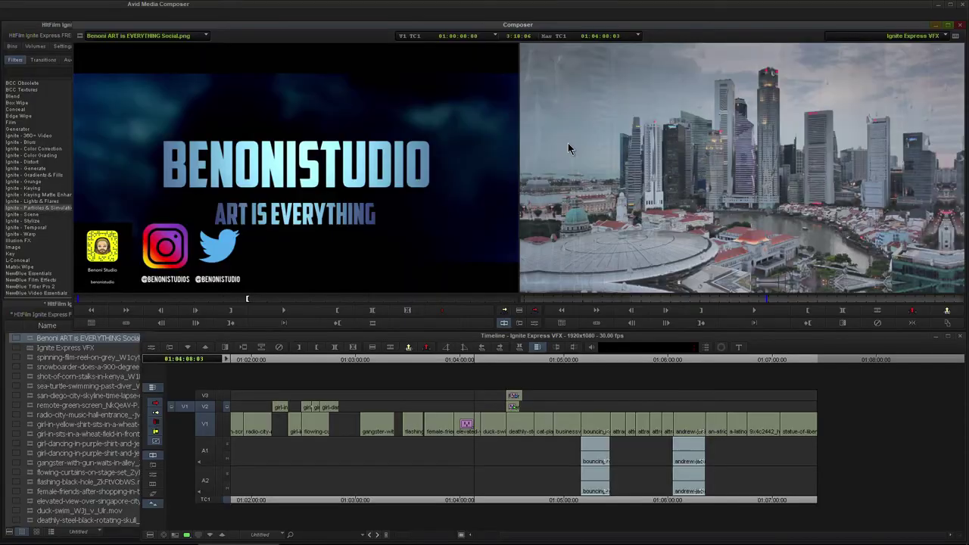
Open the skyline clip's rain settings, compare the Downpour and Medium presets, and set the preset to Downpour
left_click(536, 323)
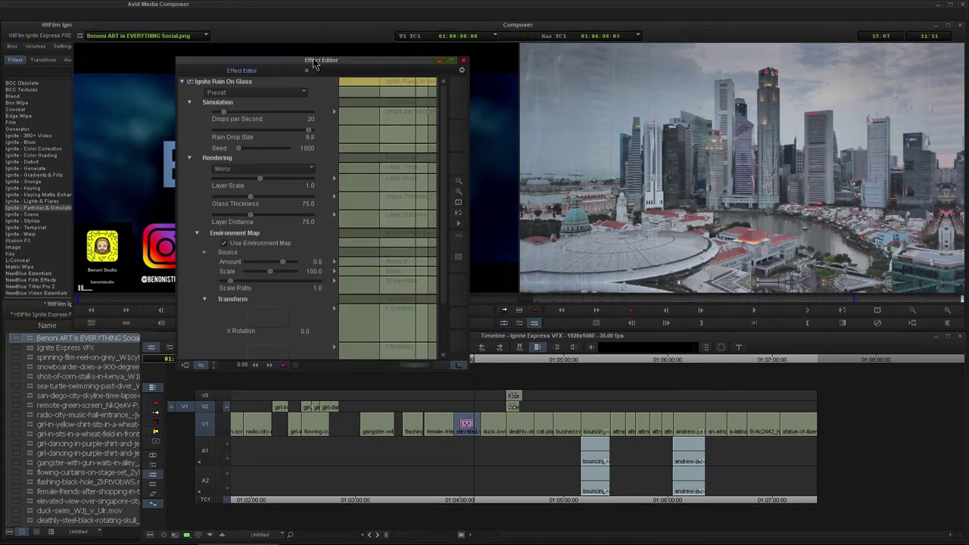
left_click_drag(312, 61, 292, 65)
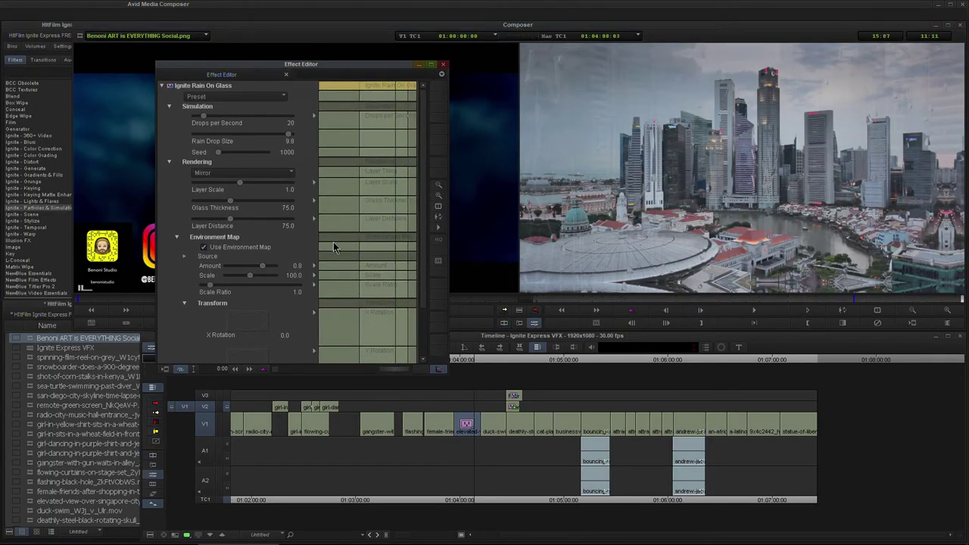
left_click(371, 84)
left_click(238, 96)
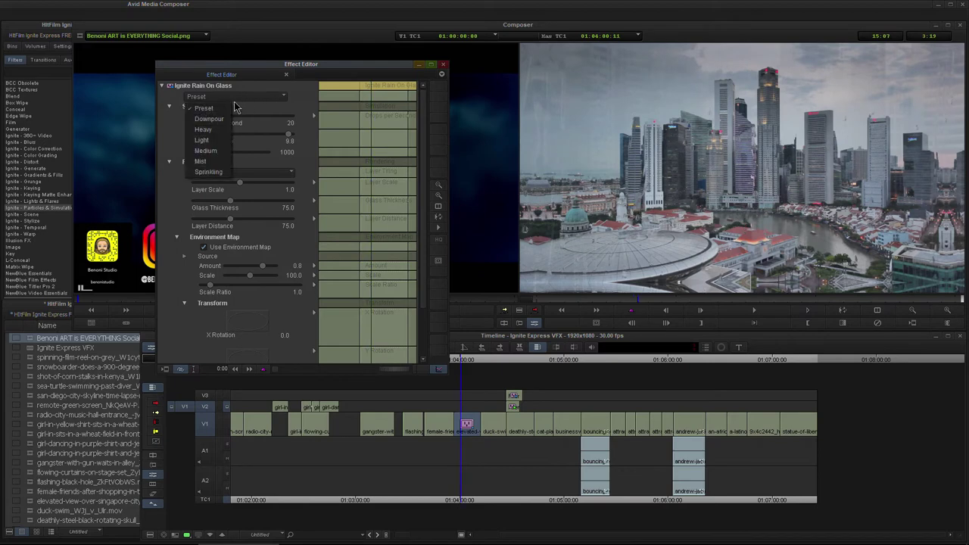
left_click(222, 117)
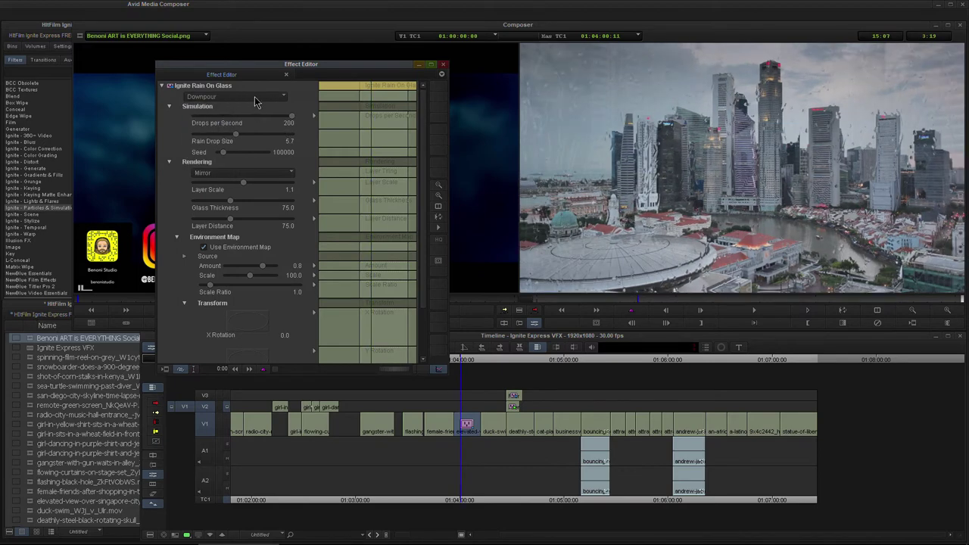
left_click(256, 100)
left_click(219, 151)
left_click(257, 98)
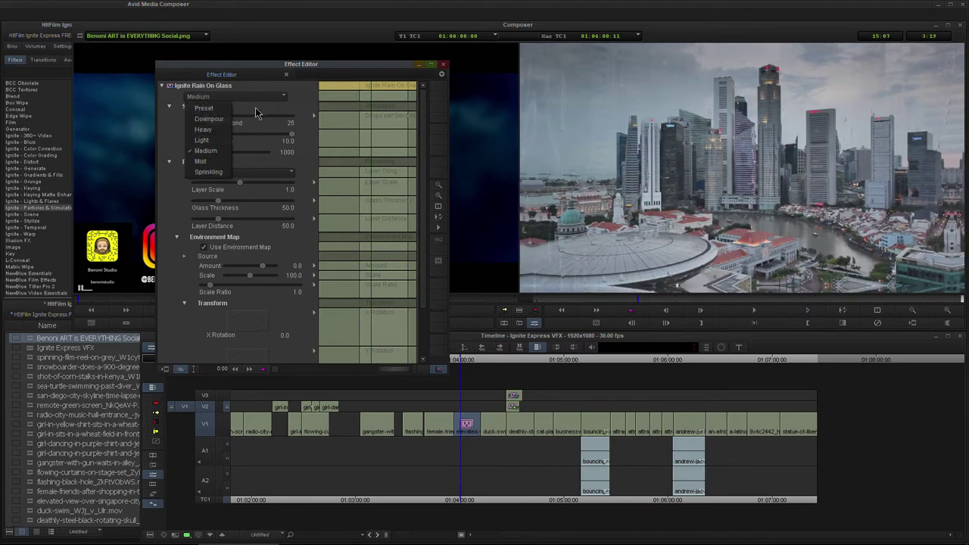
left_click(209, 119)
Set the rain's layer tiling to Tile and preview the clip full screen
scroll(423, 124, "down", 3)
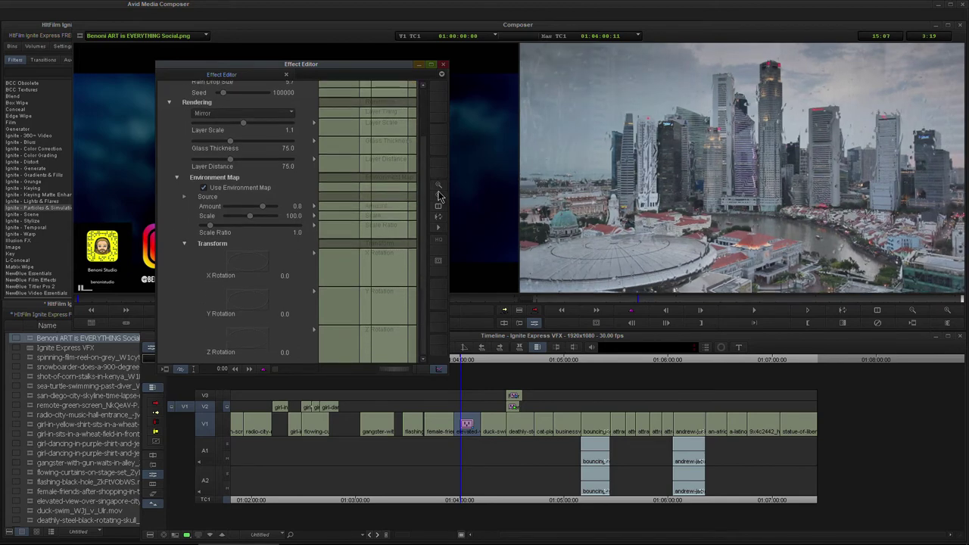
left_click(222, 116)
left_click(221, 135)
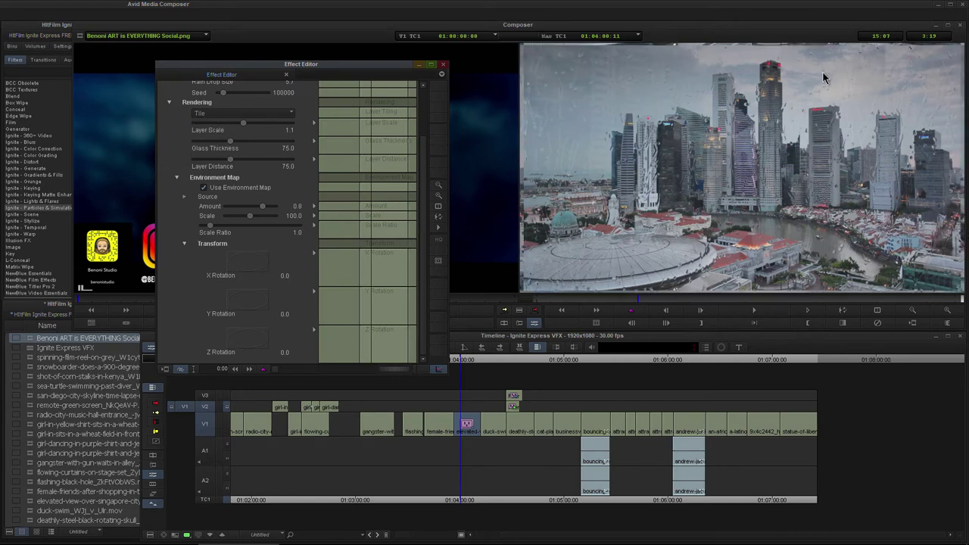
key("ctrl+3")
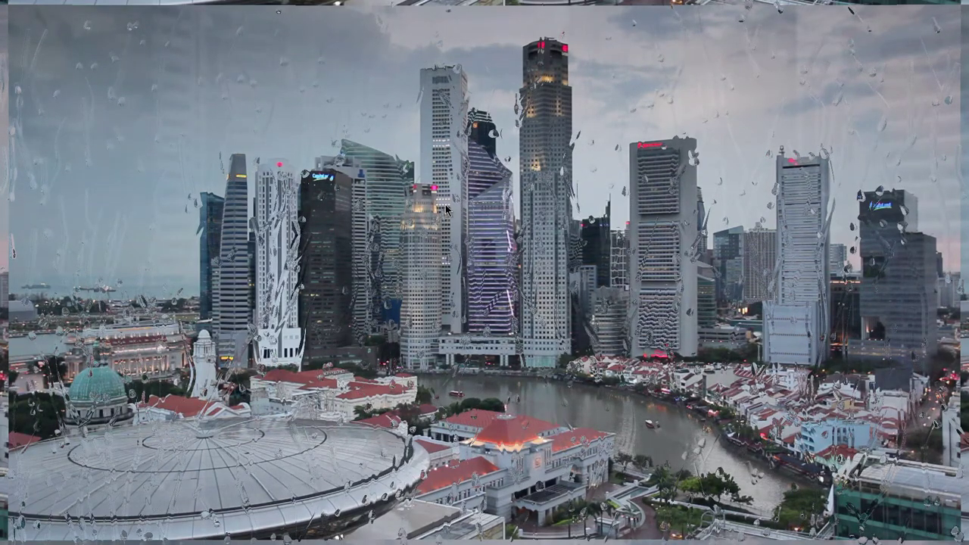
key("Escape")
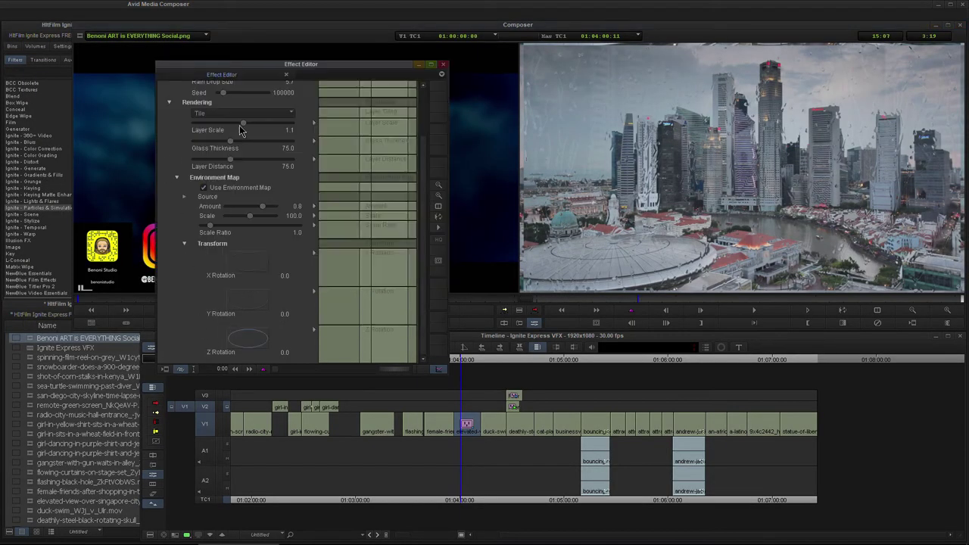
Set the rain's layer scale to 0.4 and preview another frame of the skyline clip
left_click_drag(243, 129, 211, 136)
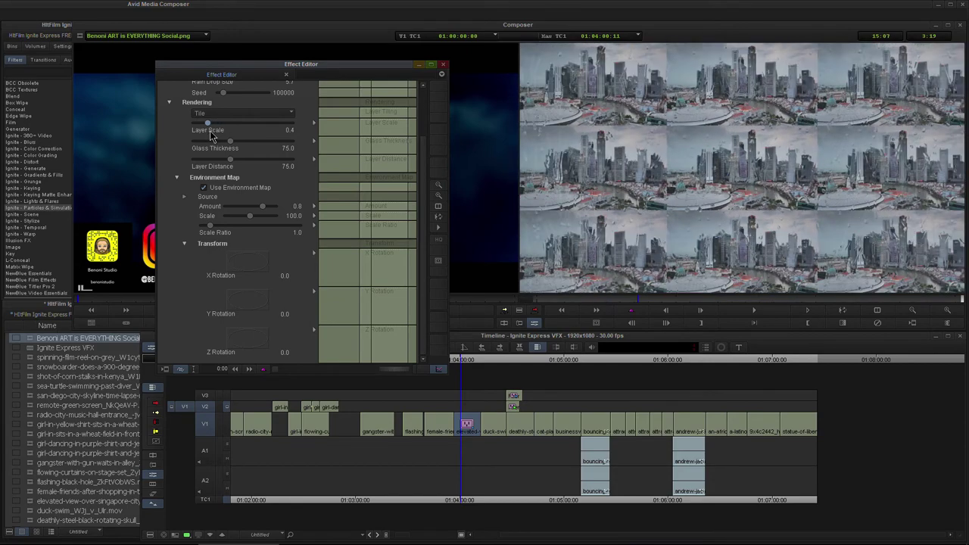
mouse_move(364, 88)
left_mouse_down()
mouse_move(394, 92)
mouse_move(368, 93)
left_mouse_up()
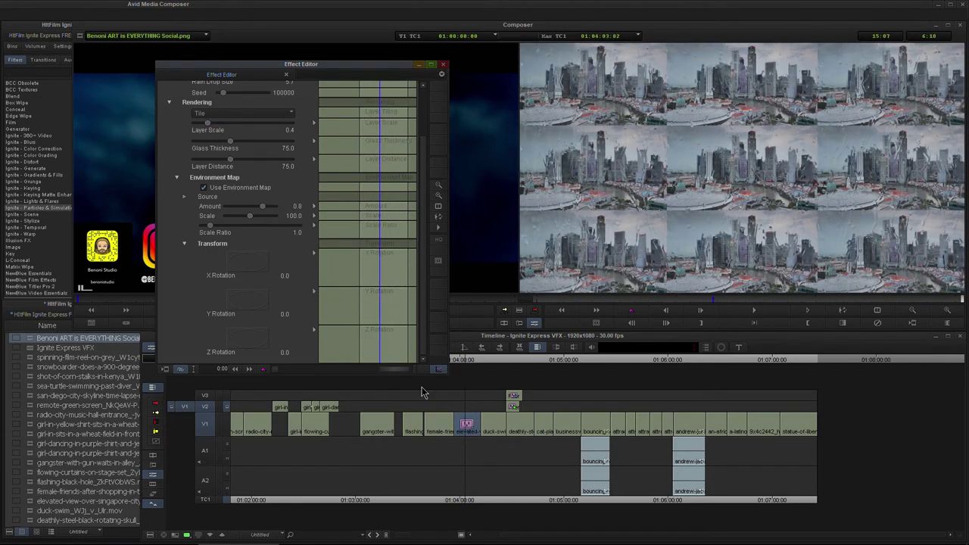
Close the effect settings and remove the Rain On Glass effect from the skyline clip
left_click(443, 64)
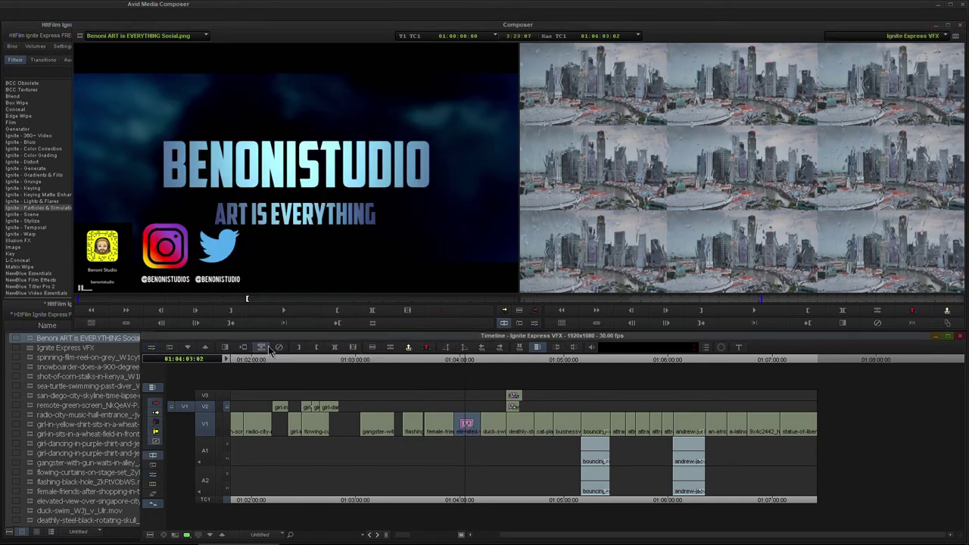
left_click(280, 346)
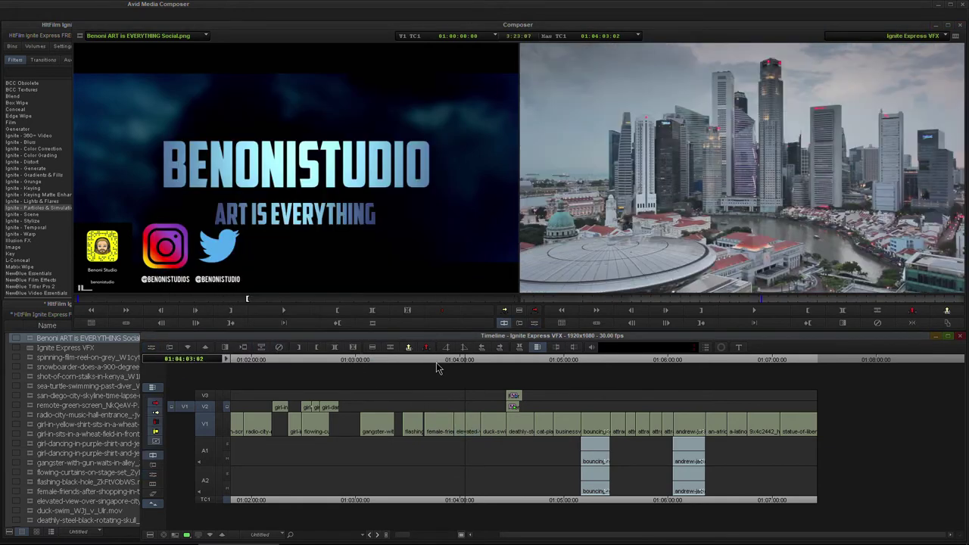
Apply Ignite Rain On Glass with one track to the duck-swim clip on V1
left_click_drag(436, 363, 678, 388)
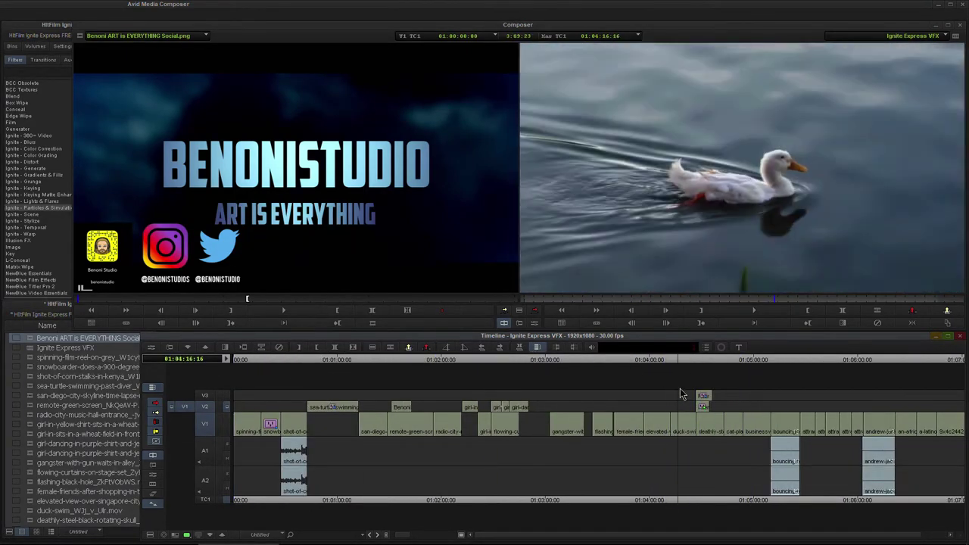
left_click(34, 207)
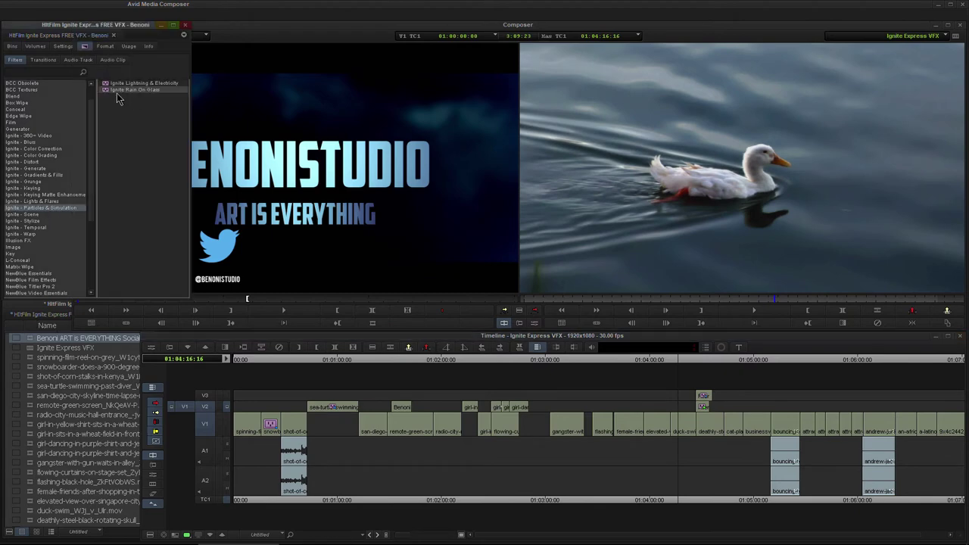
left_click_drag(627, 363, 681, 426)
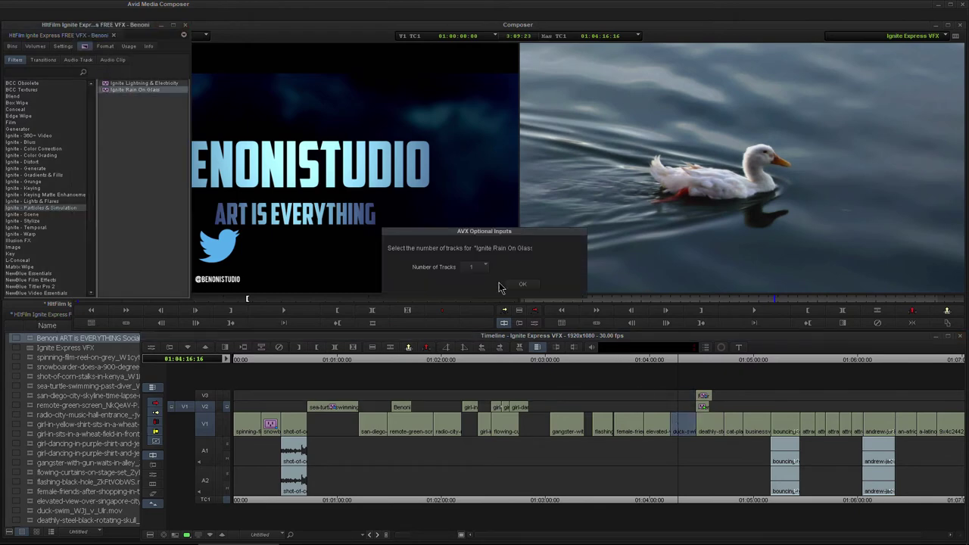
left_click(523, 286)
Open the duck clip's rain settings and set drops per second to 40, rain drop size to 9.4 and seed to 223405
left_click(536, 324)
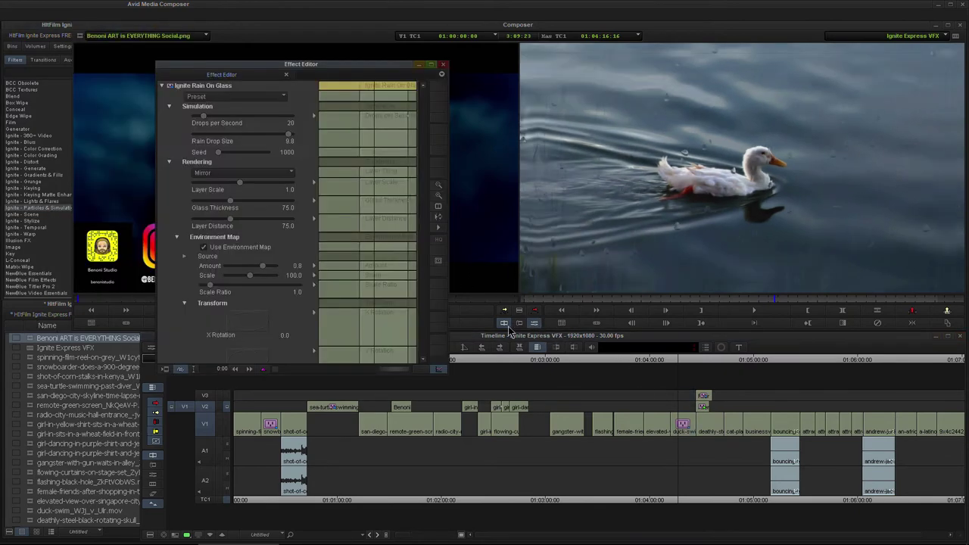
left_click(385, 89)
left_click_drag(387, 89, 375, 88)
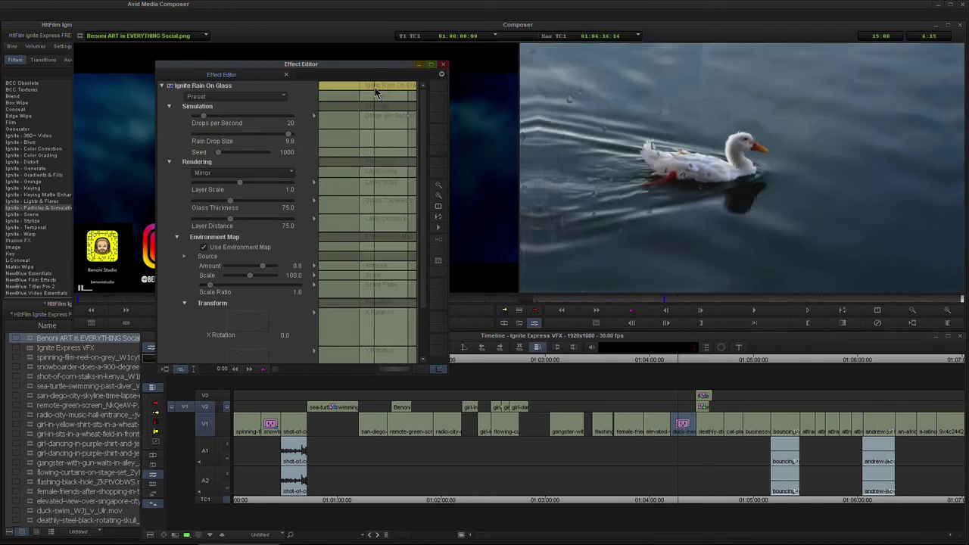
left_click_drag(221, 153, 228, 153)
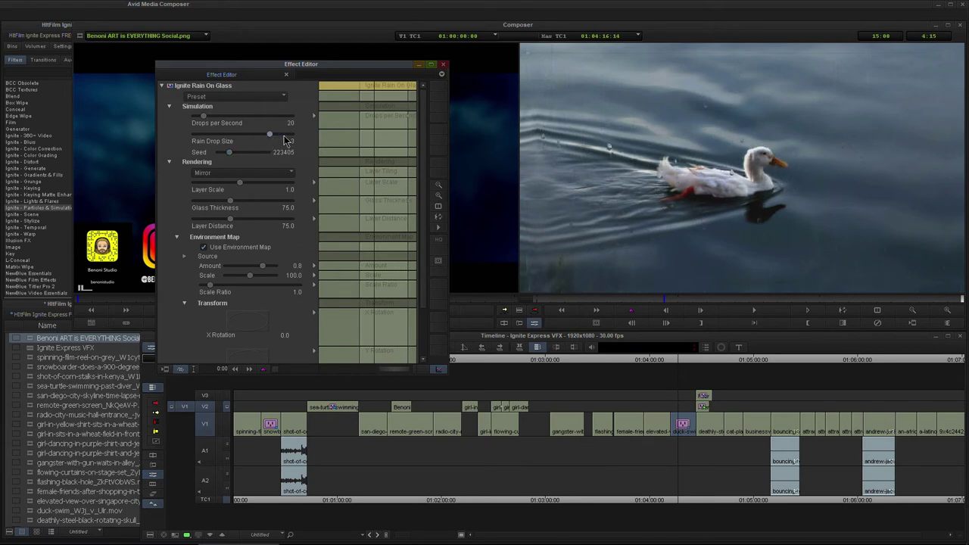
left_click(213, 118)
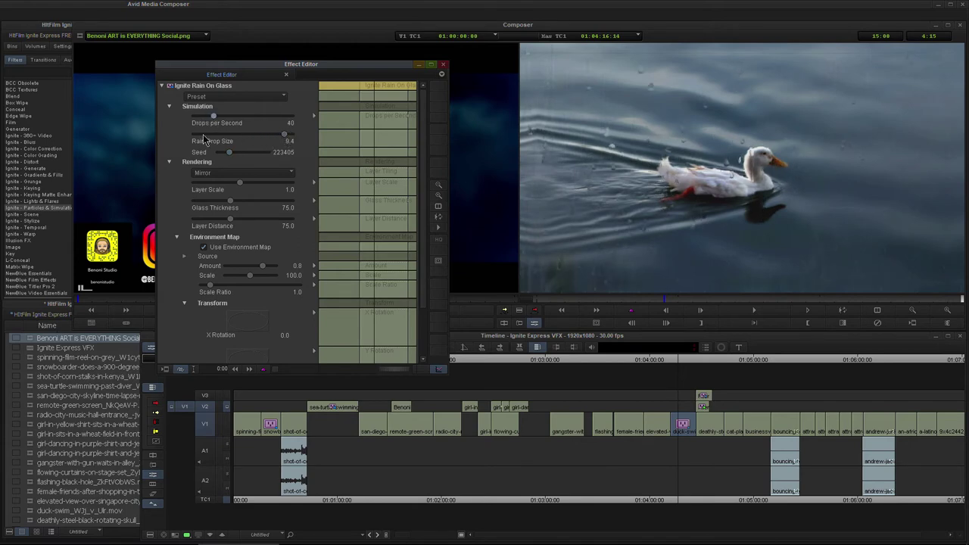
Set the rain's glass thickness to 134.7 and layer distance to 138.9 on the duck clip
left_click(250, 99)
left_click(179, 209)
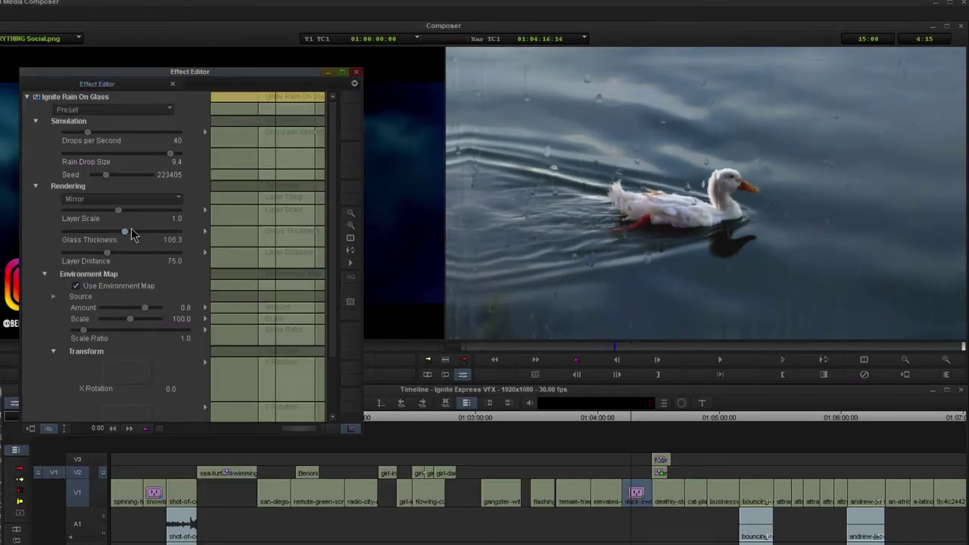
left_click_drag(151, 231, 150, 252)
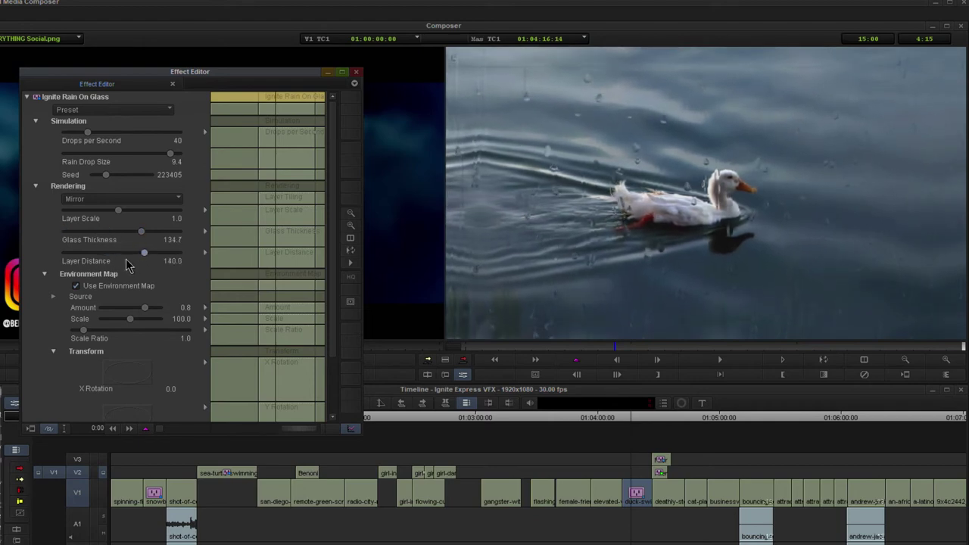
Toggle the rain's environment map off and on, set its amount to 1.0 and scale to 87.8, and preview the duck clip
left_click(76, 288)
left_click(76, 288)
scroll(331, 198, "down", 1)
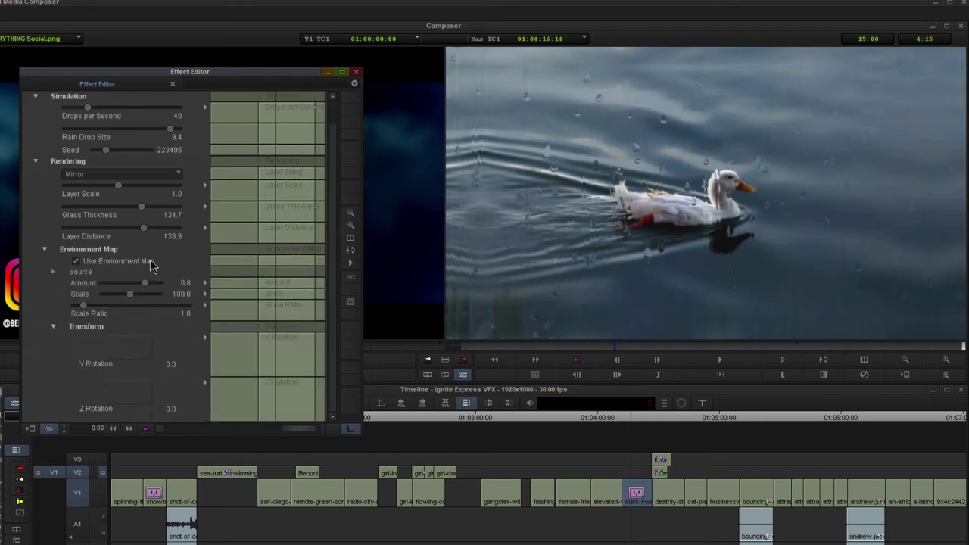
left_click(121, 298)
left_click_drag(125, 297, 128, 299)
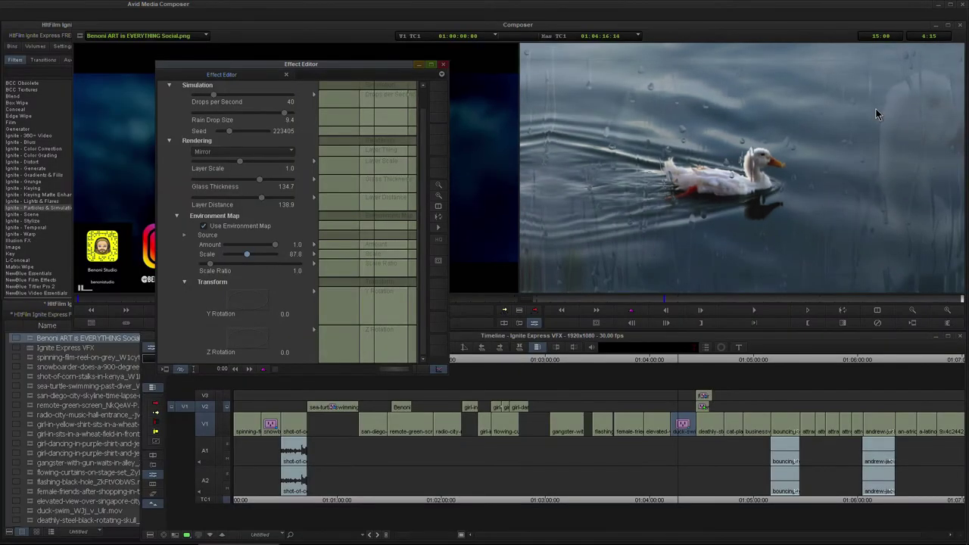
key("ctrl+3")
Set the rain's layer distance to 122.1, environment map scale ratio to 0.7 and layer scale to 0.5
mouse_move(263, 200)
left_mouse_down()
mouse_move(249, 197)
mouse_move(256, 202)
left_mouse_up()
left_click_drag(218, 263, 209, 265)
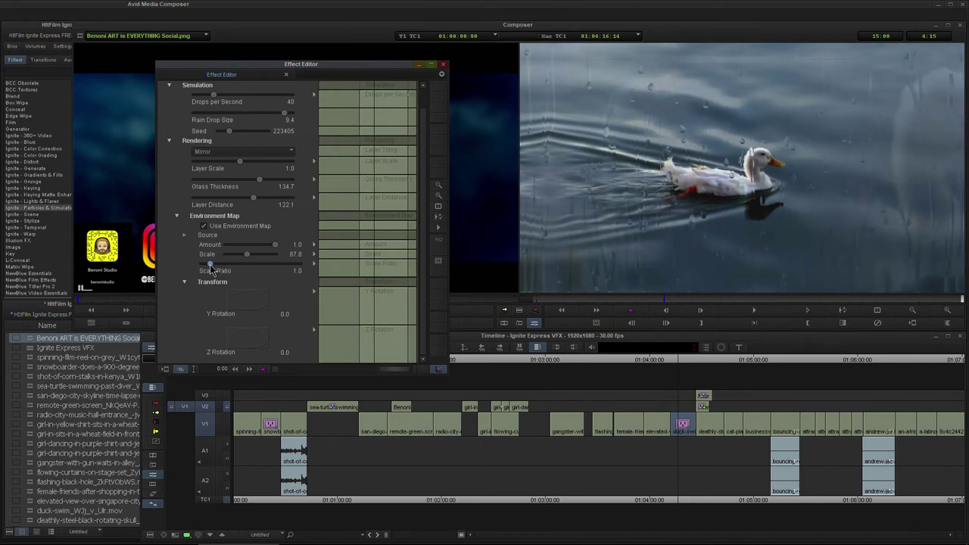
left_click_drag(240, 165, 216, 168)
Set the rain's layer tiling to Off, glass thickness to 110.5 and layer distance to 140.0, and preview the duck clip
left_click(224, 160)
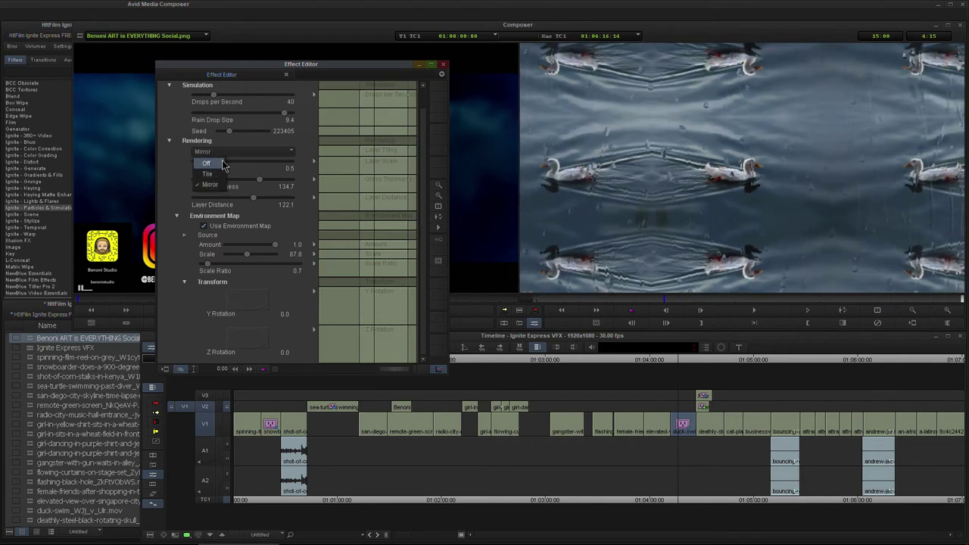
left_click(221, 167)
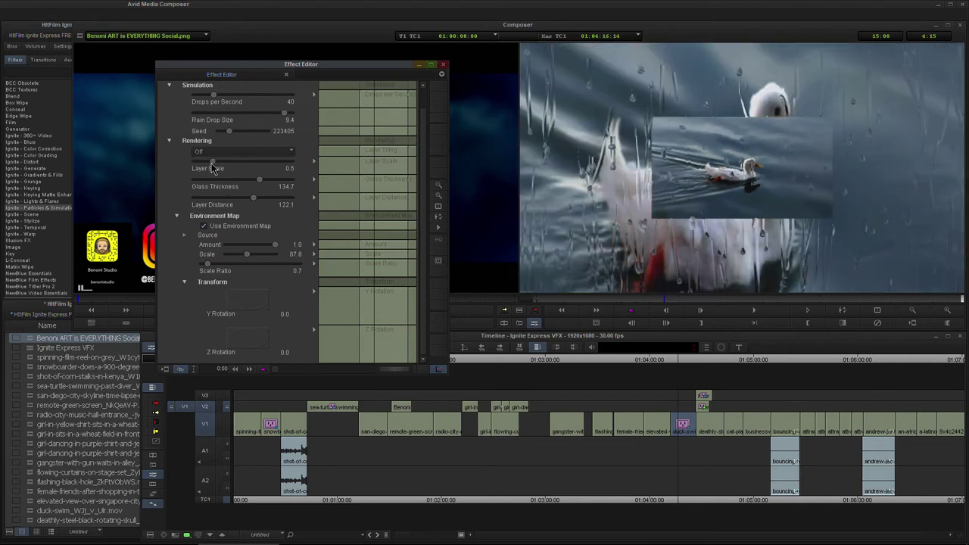
mouse_move(213, 166)
left_mouse_down()
mouse_move(201, 168)
mouse_move(211, 173)
left_mouse_up()
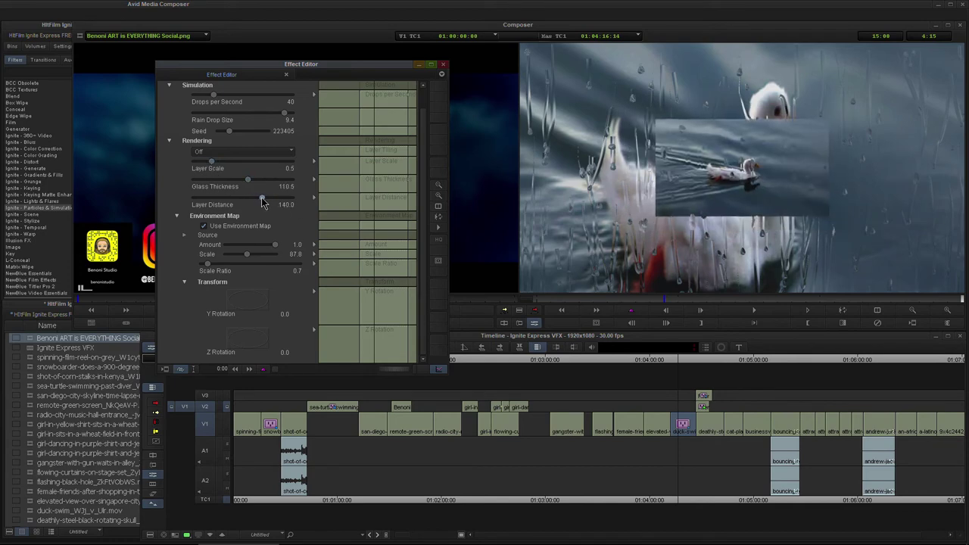
left_click_drag(276, 198, 270, 198)
key("space")
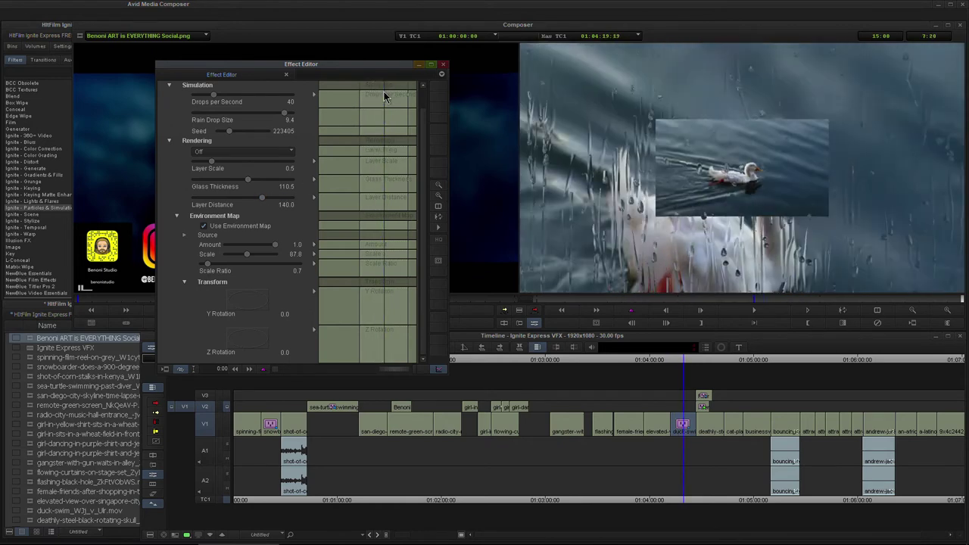
Compare the rain's Tile and Mirror layer tiling, leave it on Mirror and preview other frames of the duck clip
left_click(203, 151)
left_click(216, 171)
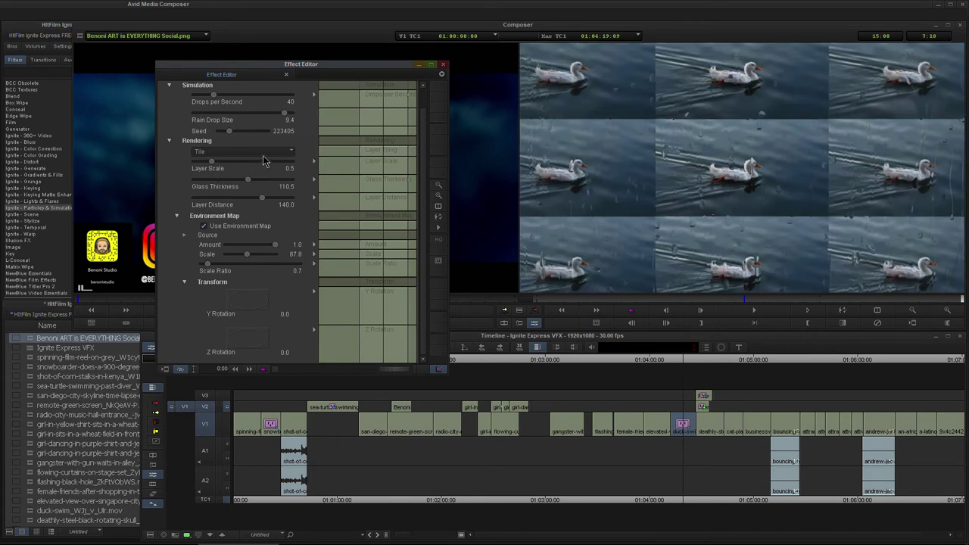
left_click(250, 152)
left_click(215, 187)
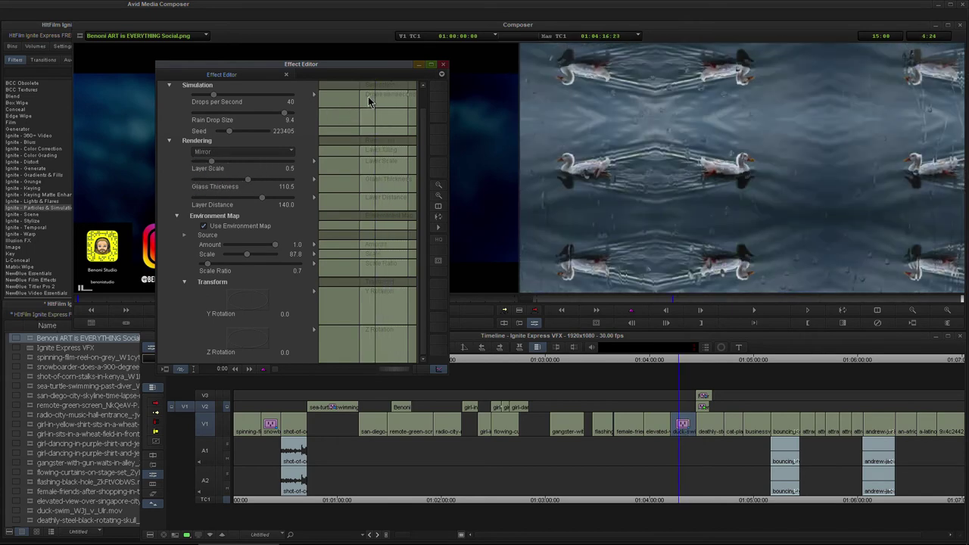
left_click(367, 102)
Close the rain settings and remove the Rain On Glass effect from the duck clip
left_click(445, 69)
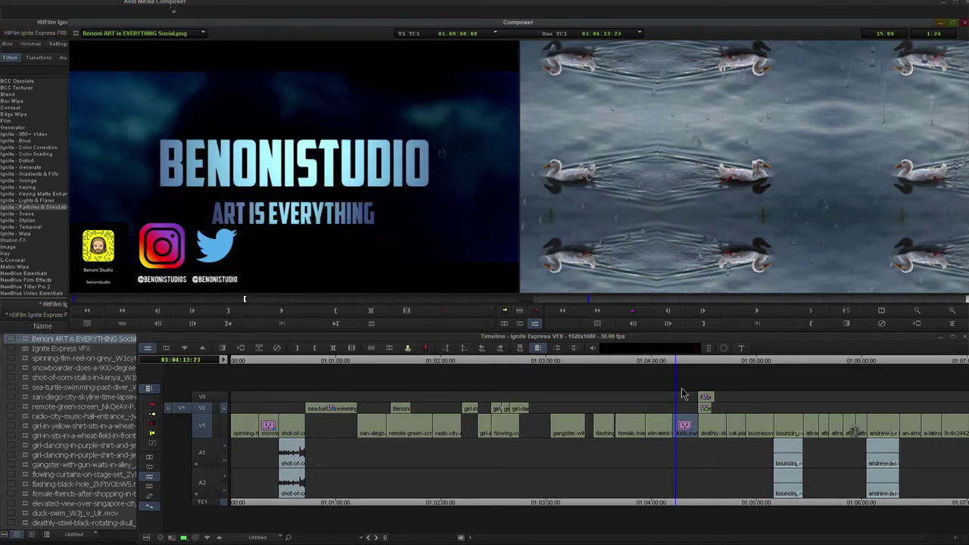
left_click(277, 348)
Apply Ignite Parallax from the Ignite - Scene category with one track to the duck clip on V1
left_click(30, 206)
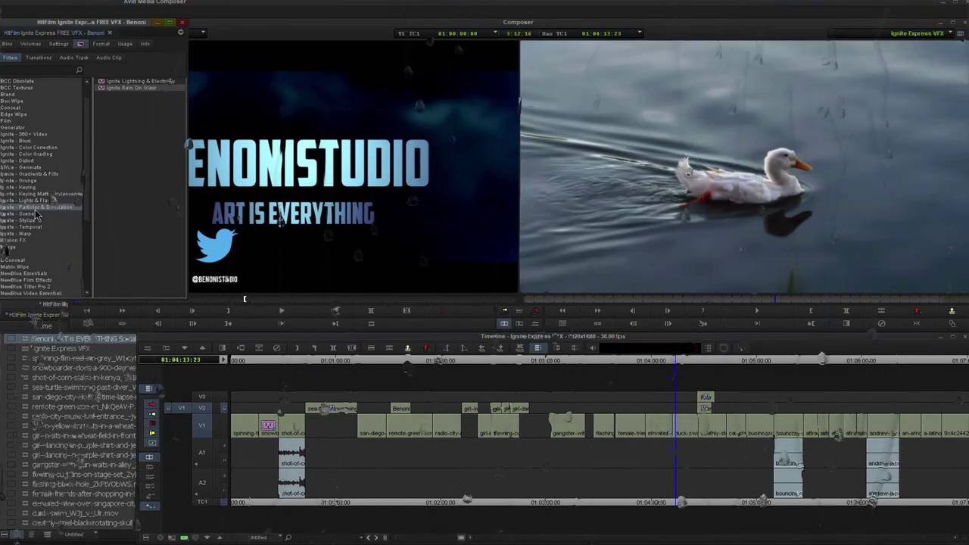
left_click(29, 214)
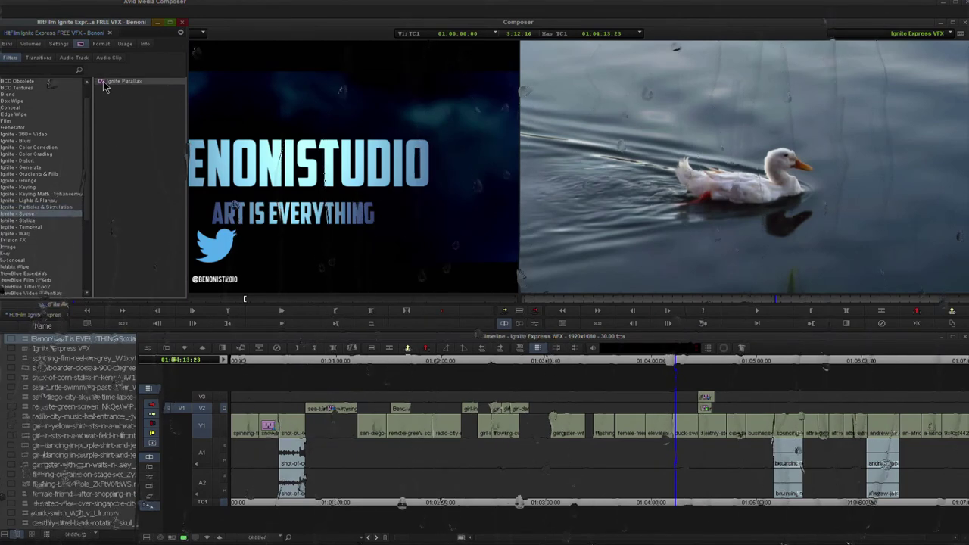
left_click_drag(103, 82, 683, 427)
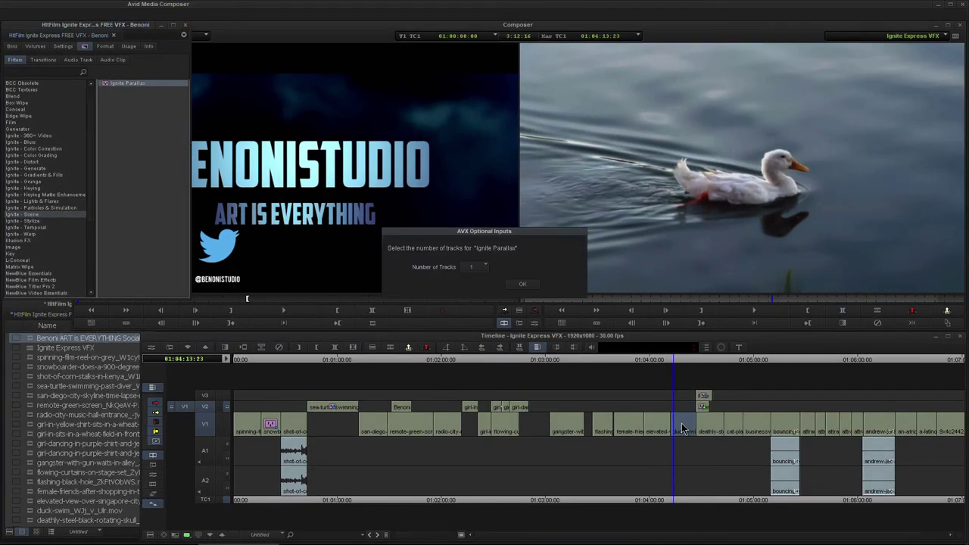
left_click(522, 284)
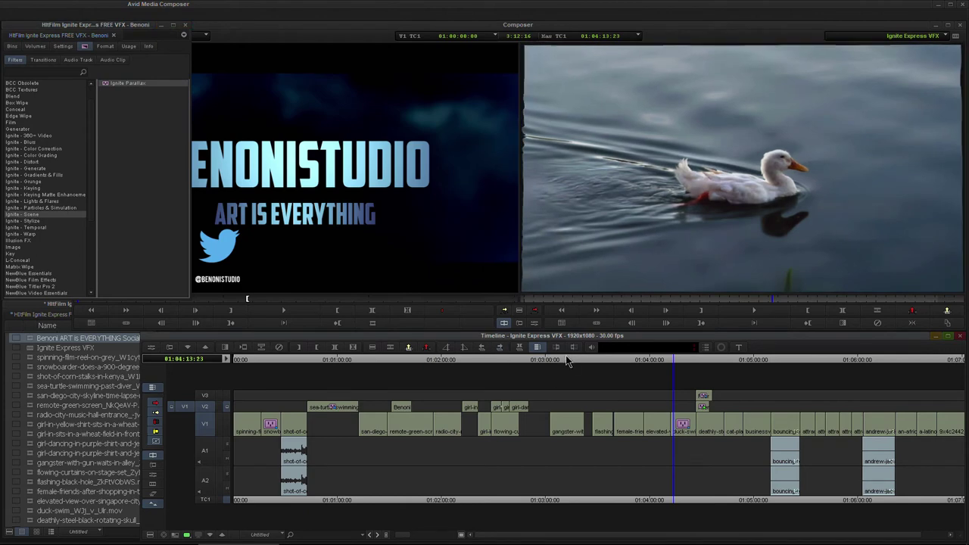
Open the duck clip's parallax settings, set the depth to 142.6 and the height map blur to 101.1, and preview other frames
left_click(535, 323)
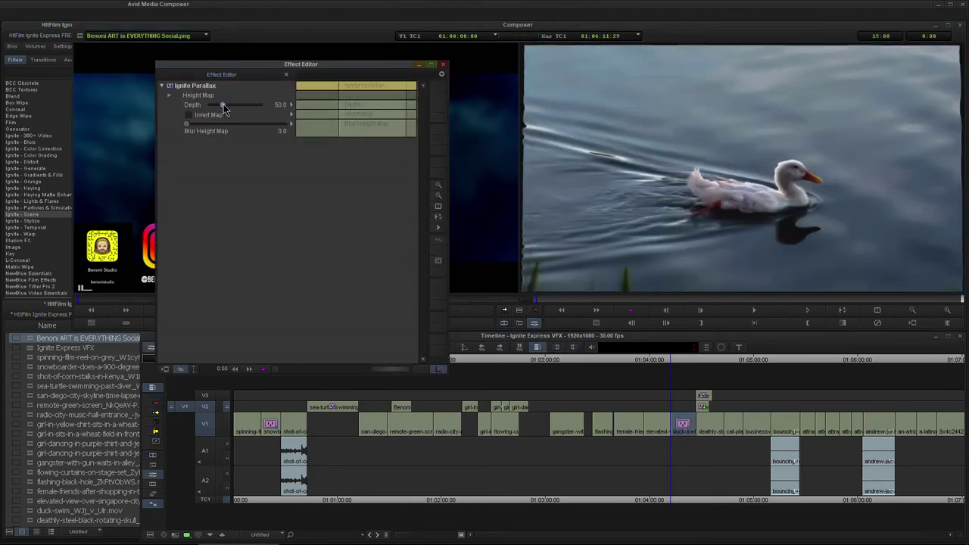
left_click_drag(222, 106, 247, 111)
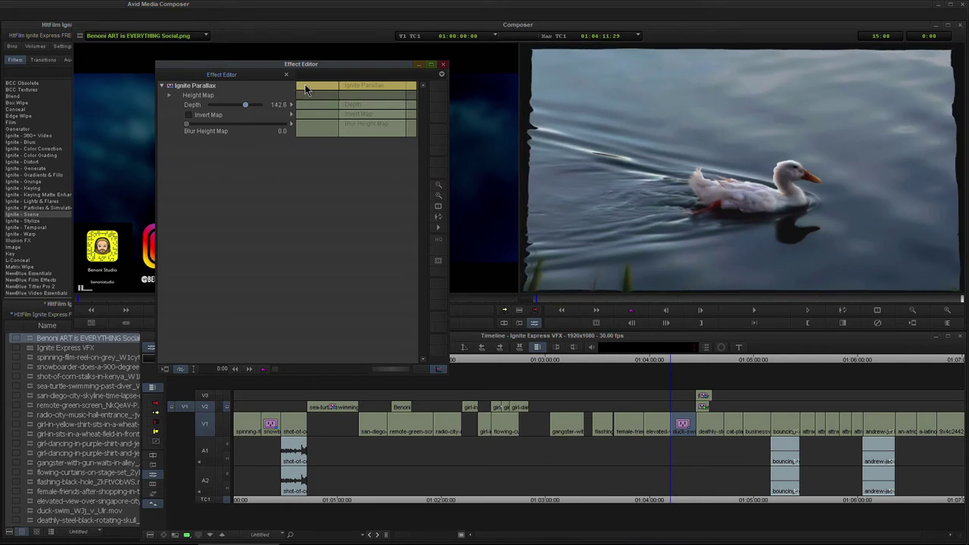
left_click(189, 117)
left_click_drag(189, 131, 238, 133)
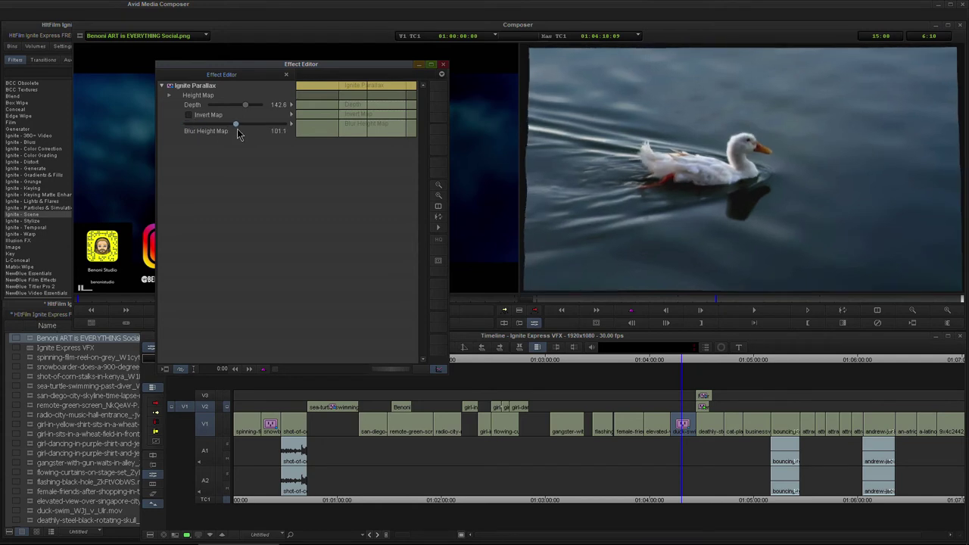
mouse_move(351, 88)
left_mouse_down()
mouse_move(333, 93)
mouse_move(345, 93)
left_mouse_up()
Apply Ignite Cartoon from the Ignite - Stylize category with one track to the radio-city clip on V1 and preview another frame
left_click_drag(643, 356, 439, 368)
double_click(50, 220)
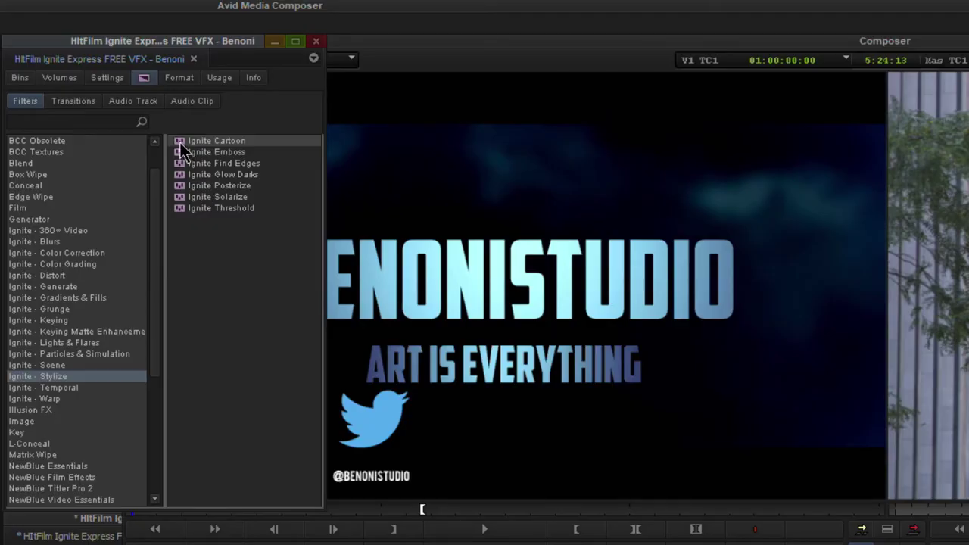
left_click_drag(183, 142, 682, 525)
left_click_drag(423, 509, 764, 544)
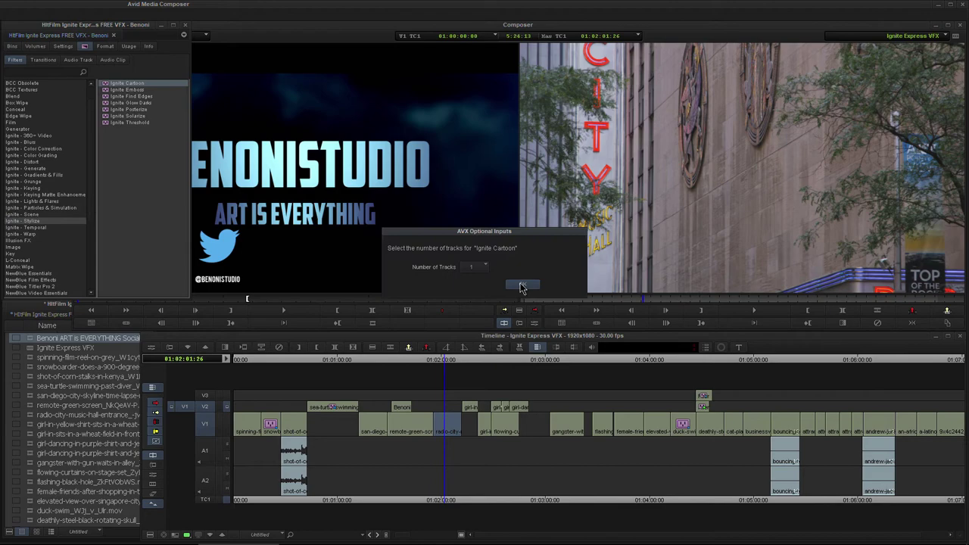
left_click(521, 285)
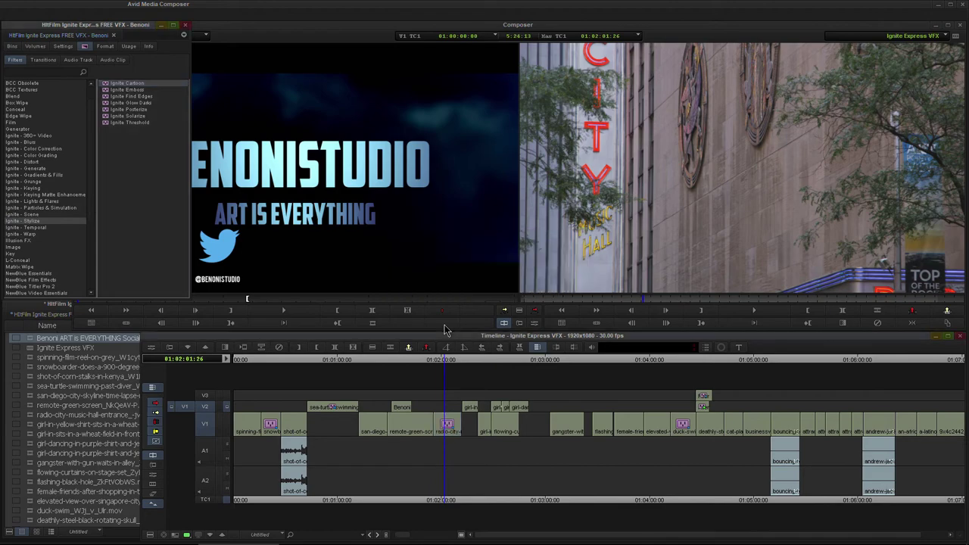
left_click(441, 356)
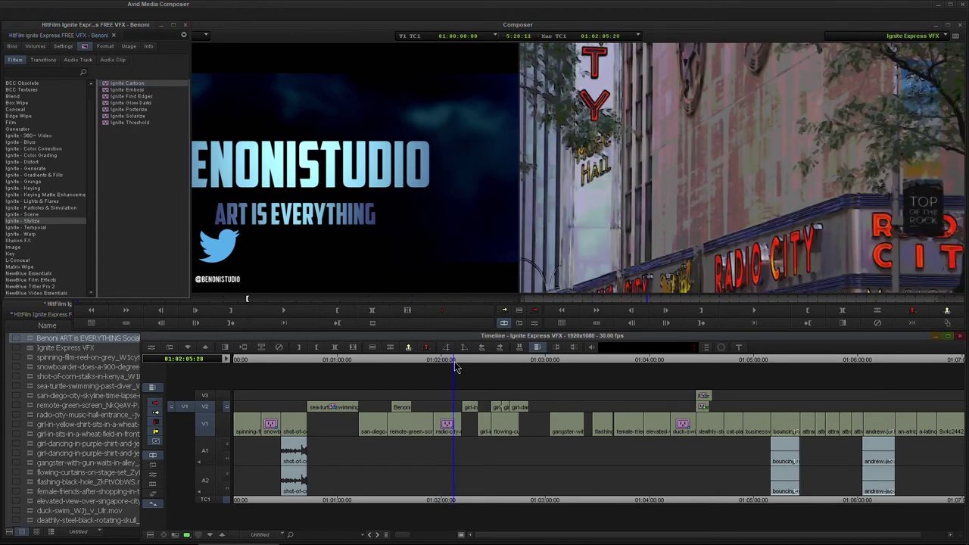
Apply Ignite Cartoon with one track to the female-friends shopping clip on V1
left_click_drag(450, 368, 631, 385)
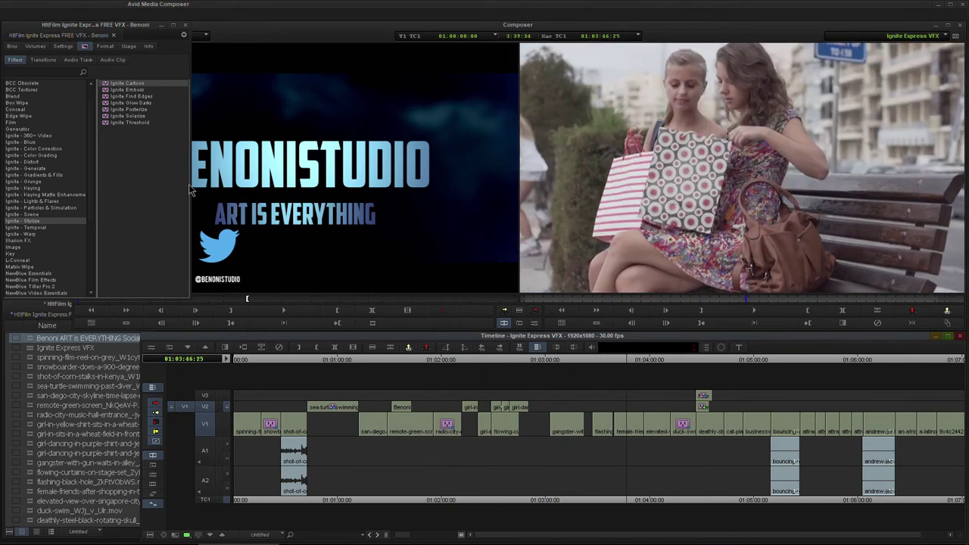
left_click_drag(111, 89, 599, 386)
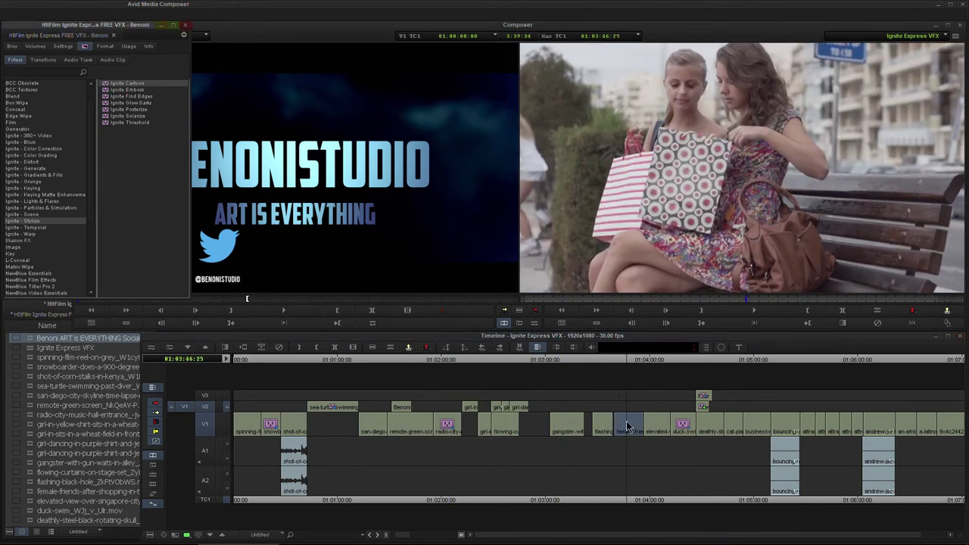
left_click_drag(627, 427, 626, 426)
left_click(522, 285)
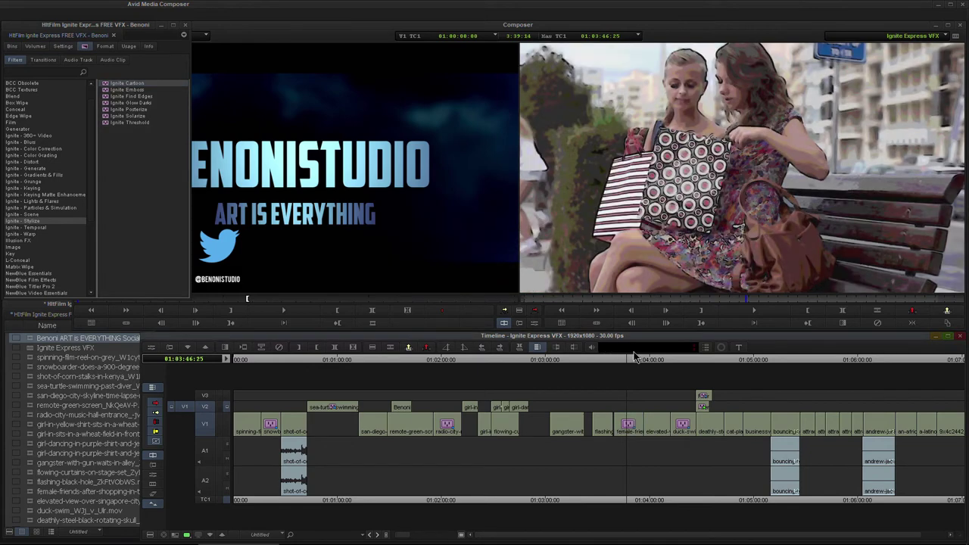
Open the Cartoon settings of the female-friends shopping clip and try the Line Art and Neon presets
key("space")
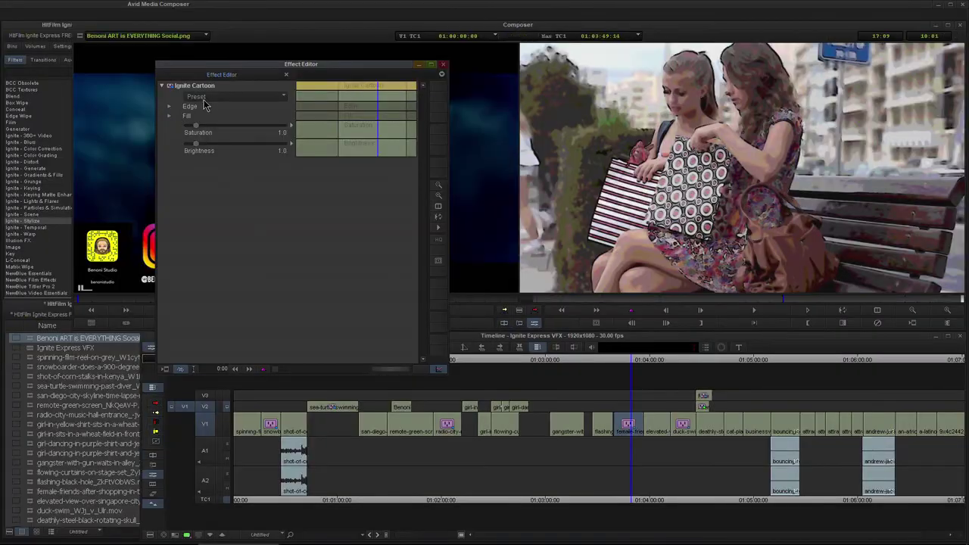
left_click(203, 97)
left_click(208, 135)
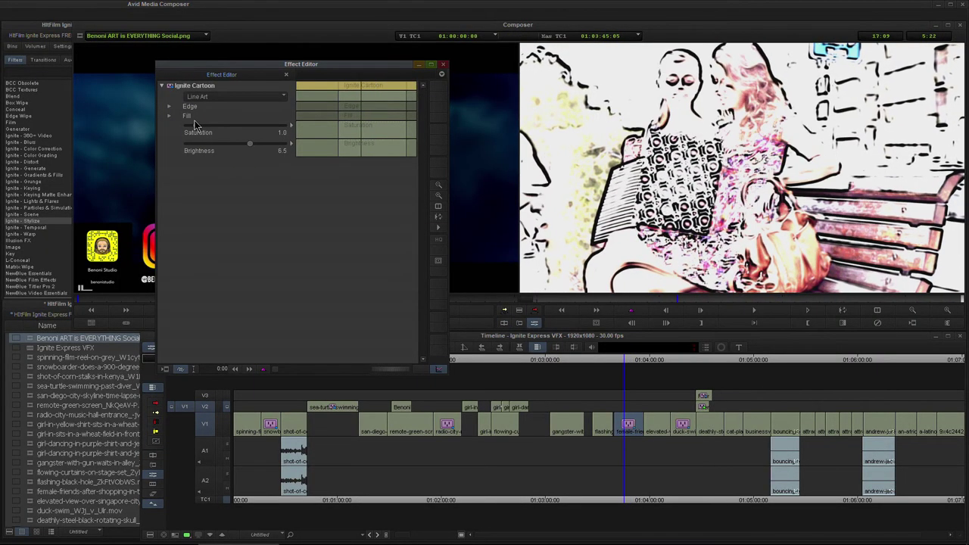
left_click(205, 97)
left_click(215, 135)
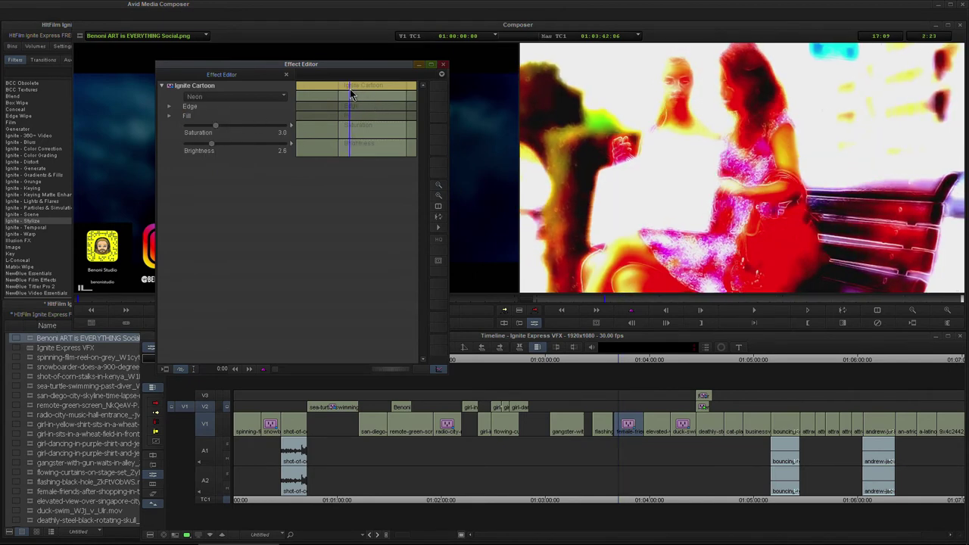
Set the Cartoon saturation to 3.1, edge detail scale to 2.9 and brightness to 1.6, previewing the shopping clip full screen
left_click_drag(212, 132, 195, 128)
left_click(195, 146)
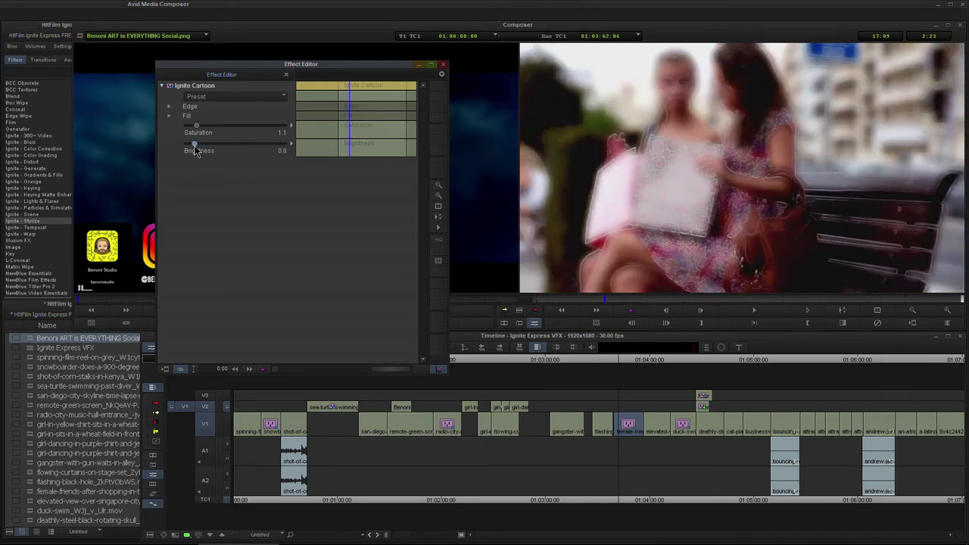
left_click(217, 126)
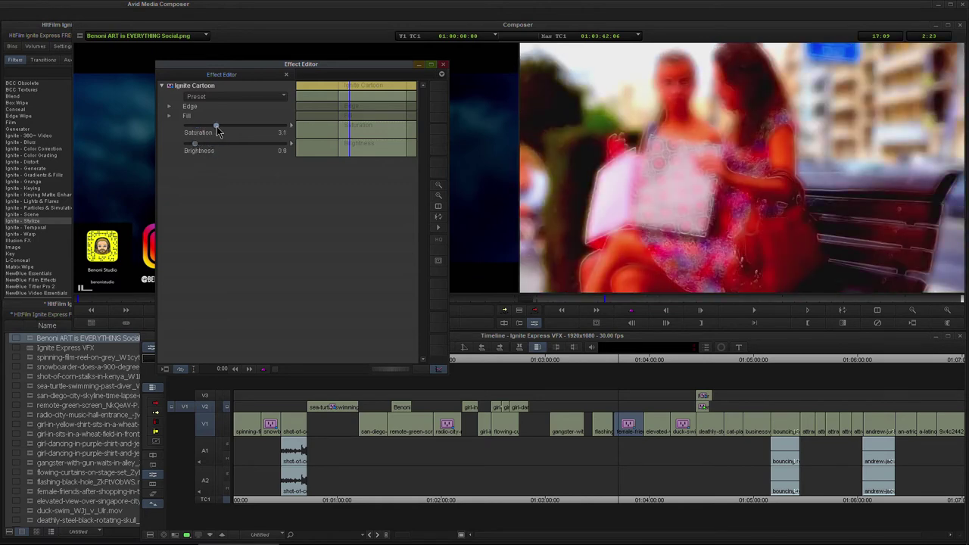
left_click(169, 107)
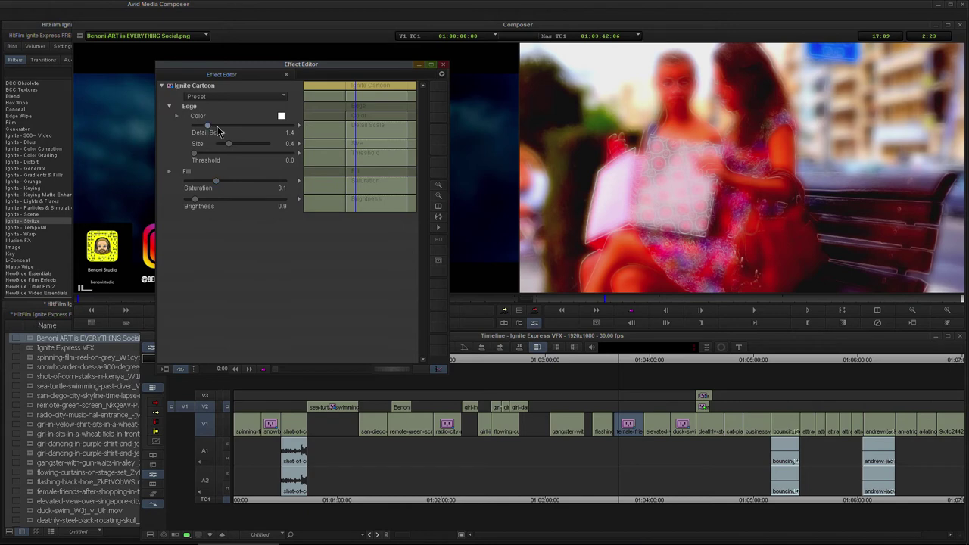
left_click_drag(218, 132, 226, 131)
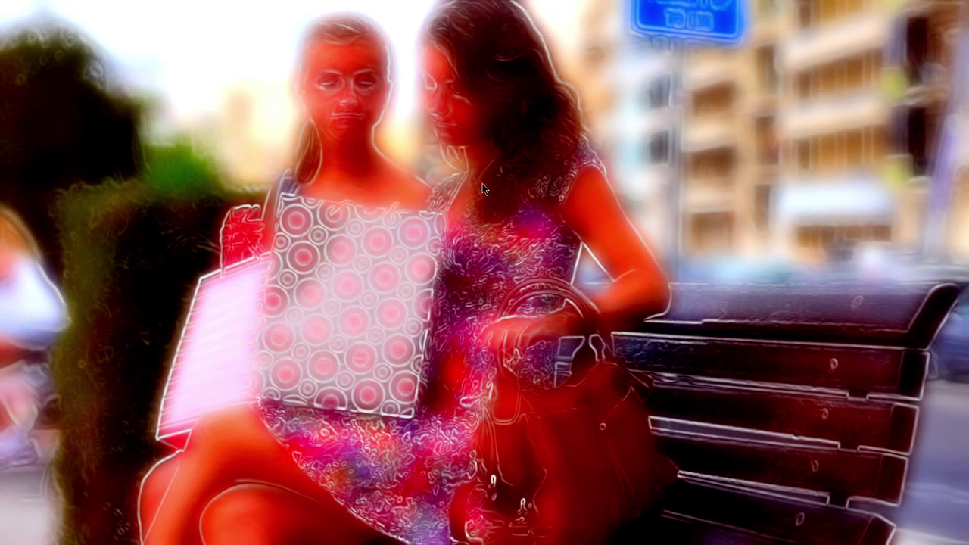
key("Escape")
left_click(310, 353)
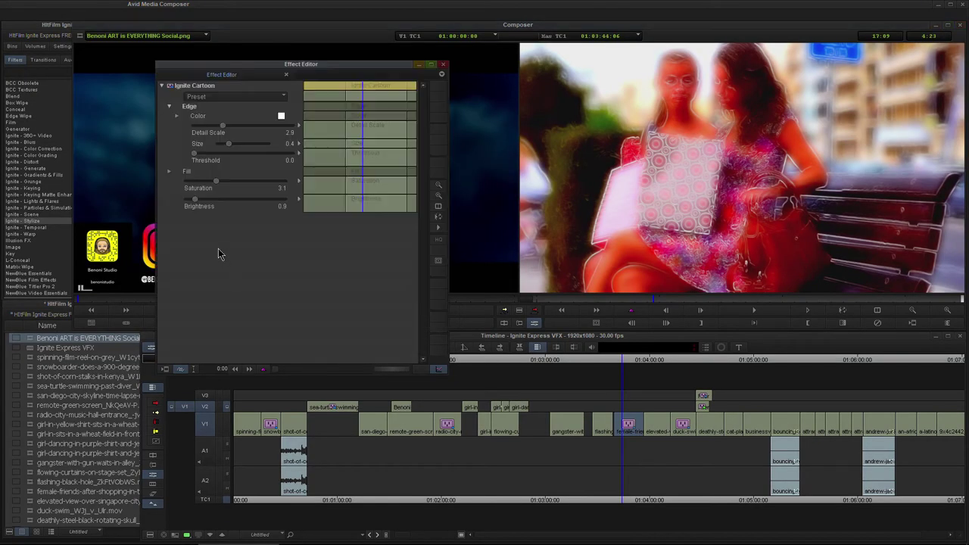
left_click_drag(196, 198, 206, 199)
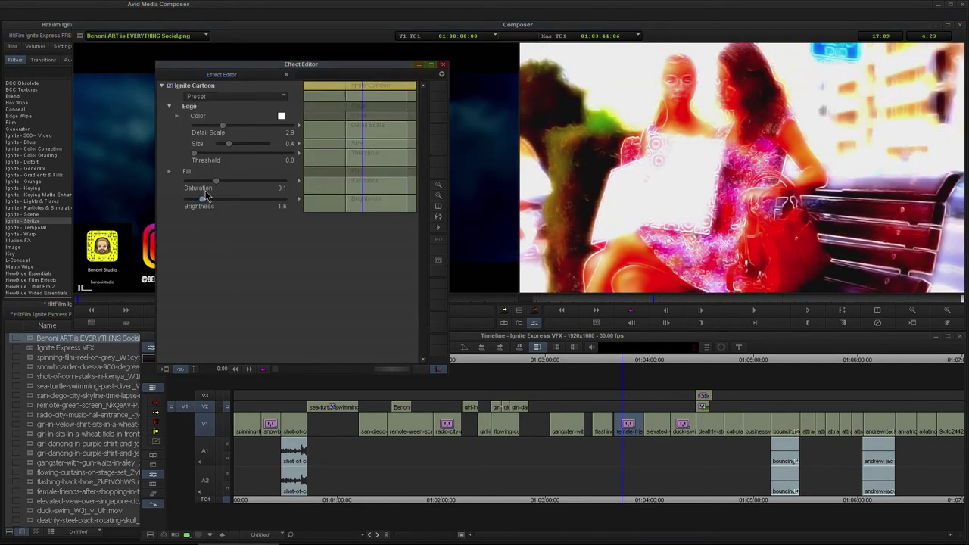
Switch the shopping clip's Cartoon effect to the White Lines preset and close its settings
left_click(227, 97)
left_click(219, 155)
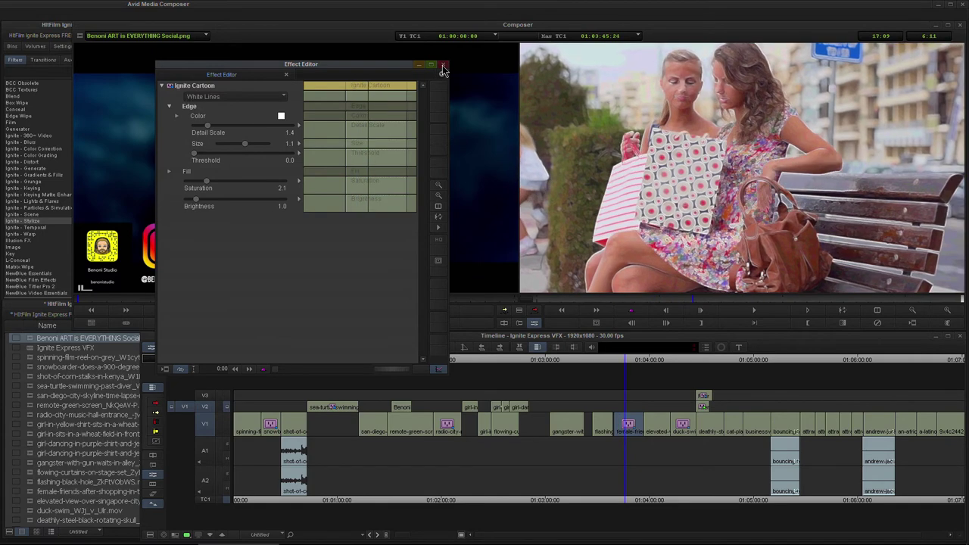
left_click(625, 411)
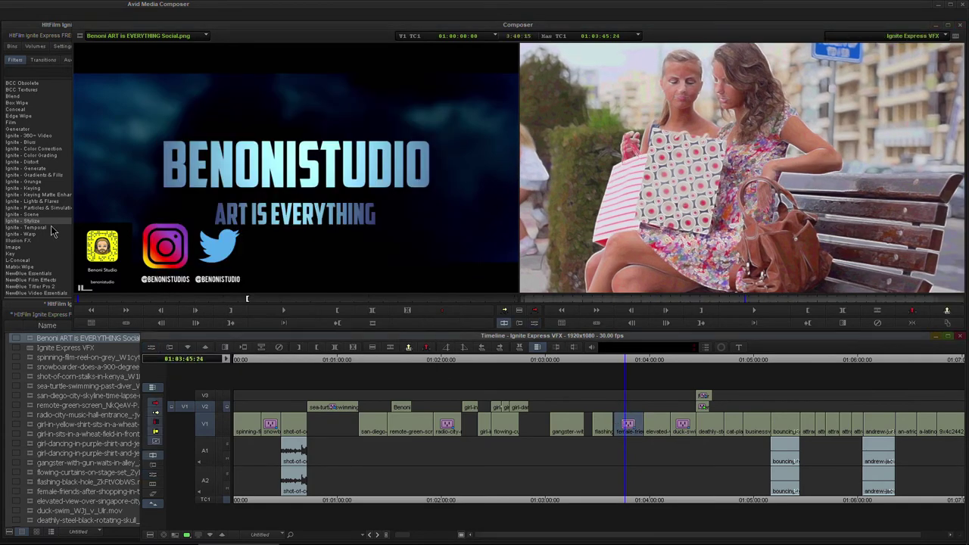
Apply Ignite Emboss from the Ignite - Stylize category with one track to the shopping clip and preview other frames
left_click(48, 224)
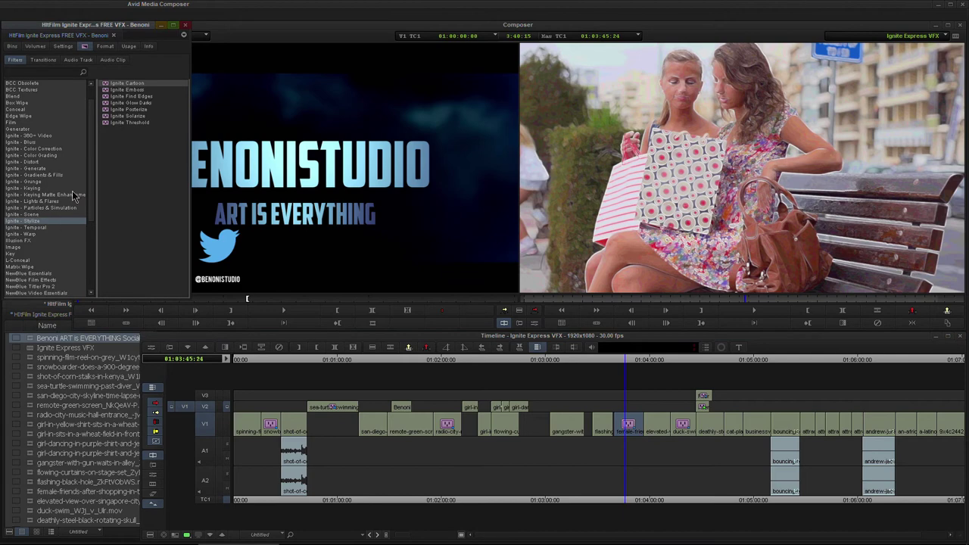
left_click(110, 90)
left_click_drag(539, 340, 636, 427)
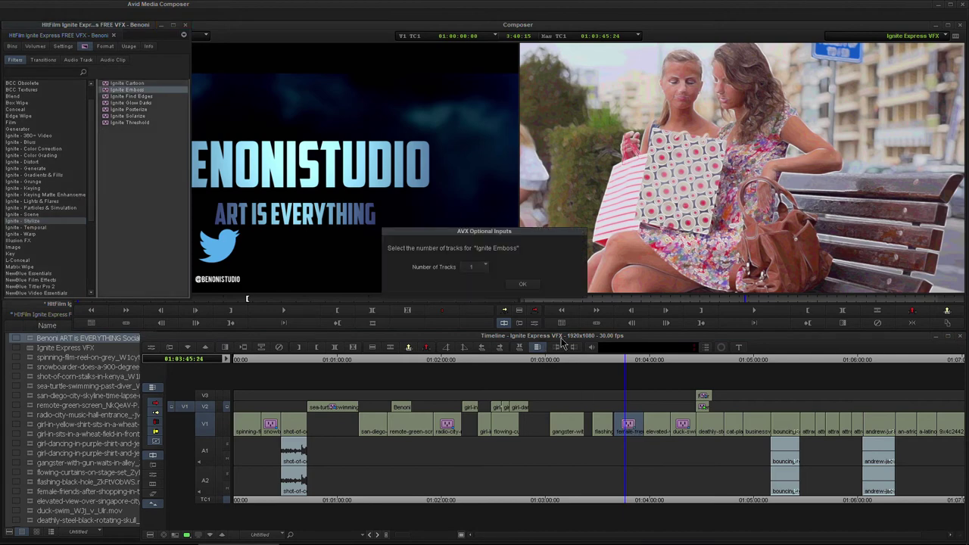
left_click(523, 286)
left_click(631, 362)
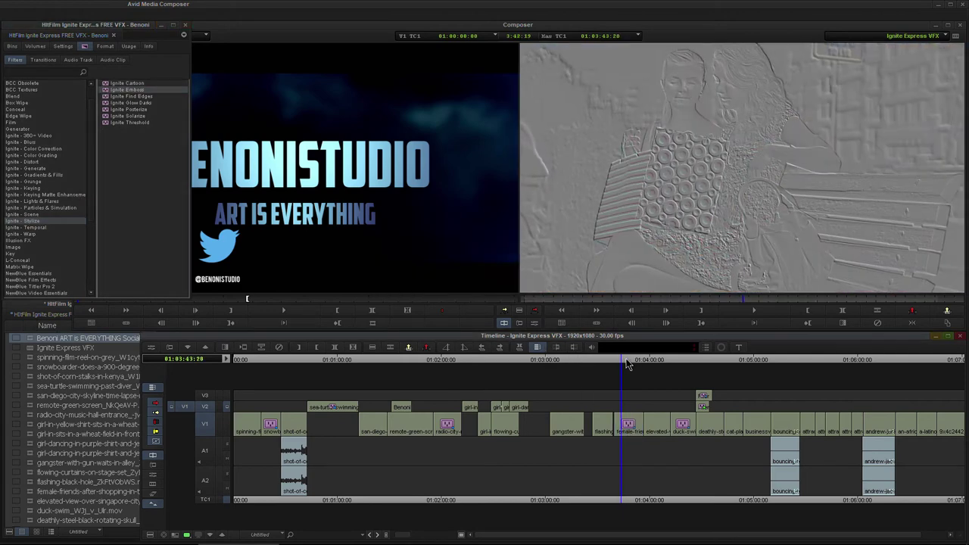
left_click(625, 363)
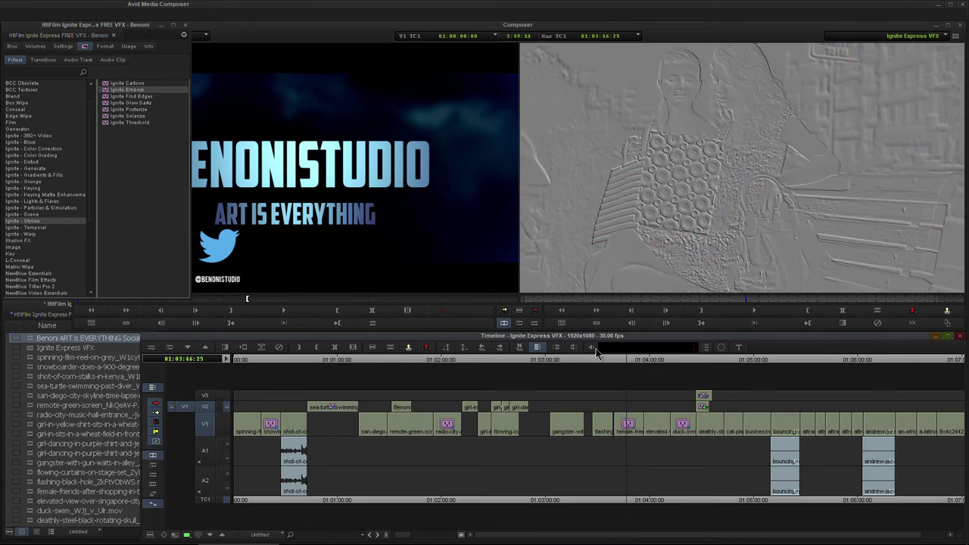
Open the shopping clip's Emboss settings, raise the edge width close to its maximum and preview other frames
left_click(534, 324)
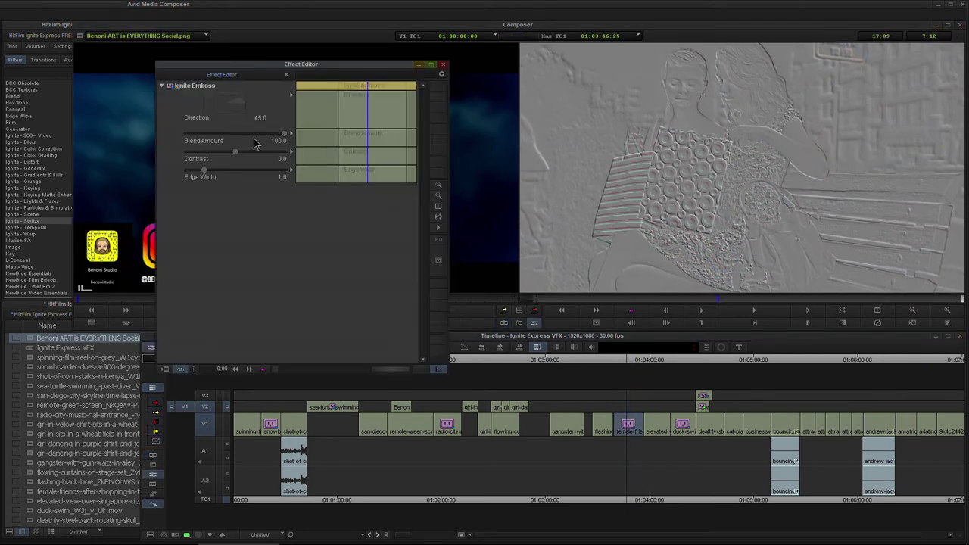
left_click_drag(235, 136, 287, 154)
left_click_drag(207, 176, 277, 176)
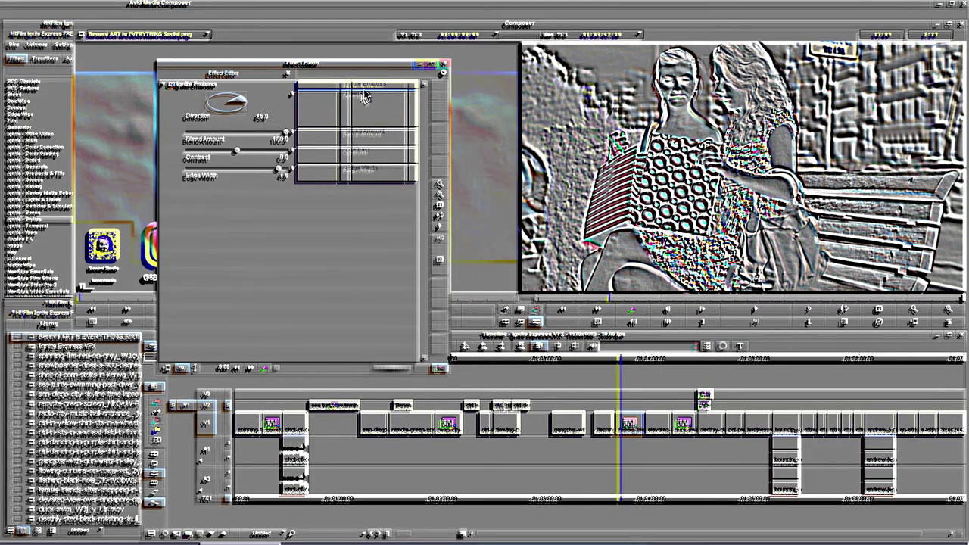
left_click(364, 91)
left_click(505, 322)
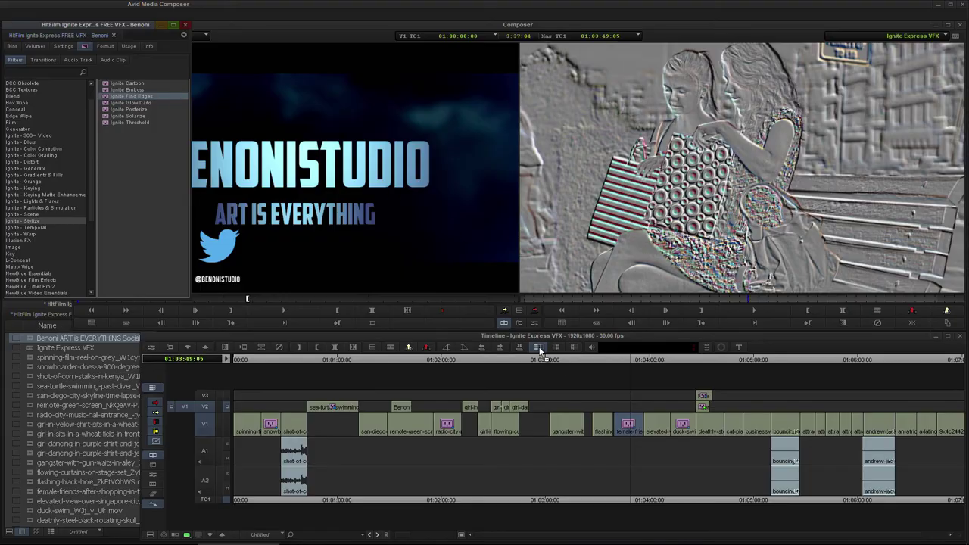
Apply Ignite Find Edges with one track to the shopping clip and turn on its Invert option
left_click_drag(627, 426, 629, 430)
left_click(518, 287)
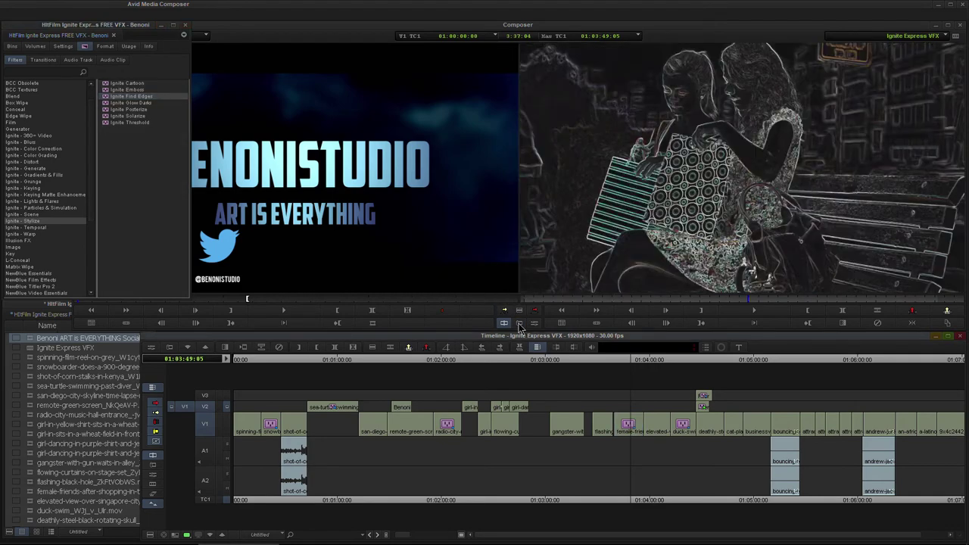
left_click_drag(633, 359, 630, 365)
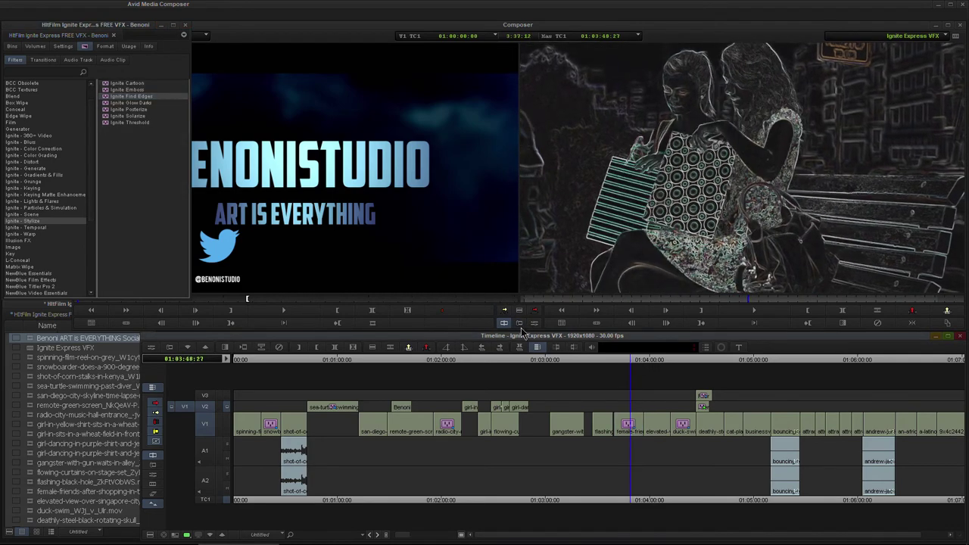
left_click(534, 323)
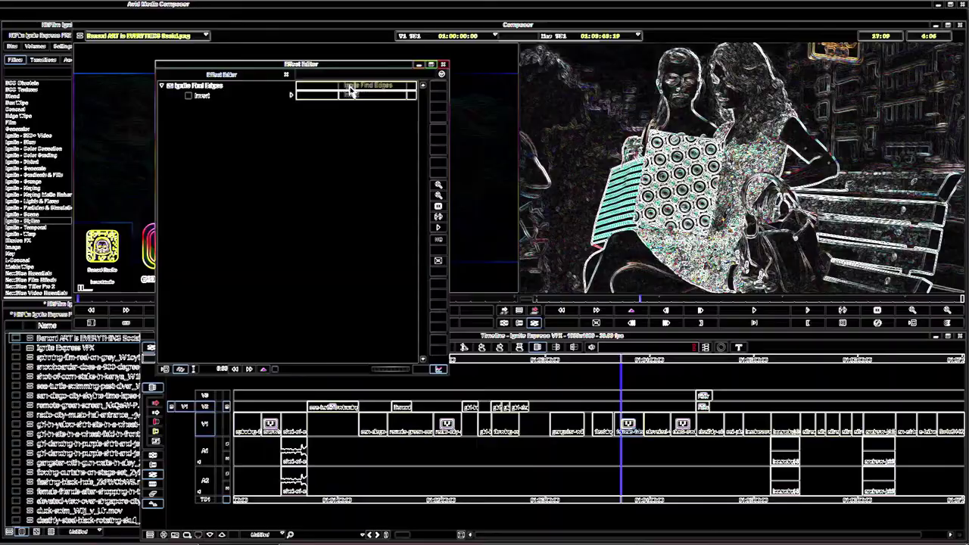
left_click(188, 97)
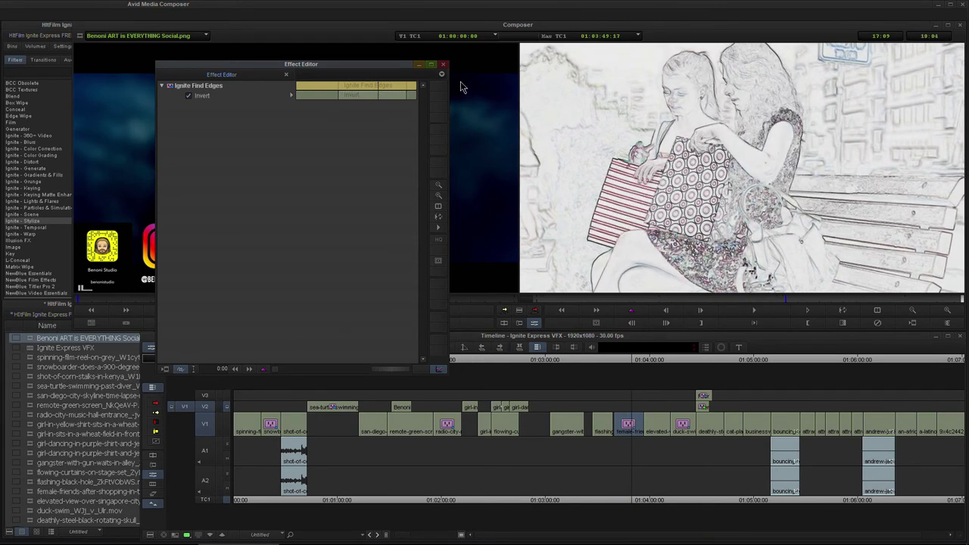
left_click(444, 65)
Apply Ignite Find Edges with one track to the empty filler on V3 above the San Diego skyline clip
left_click_drag(626, 362, 393, 370)
left_click(30, 220)
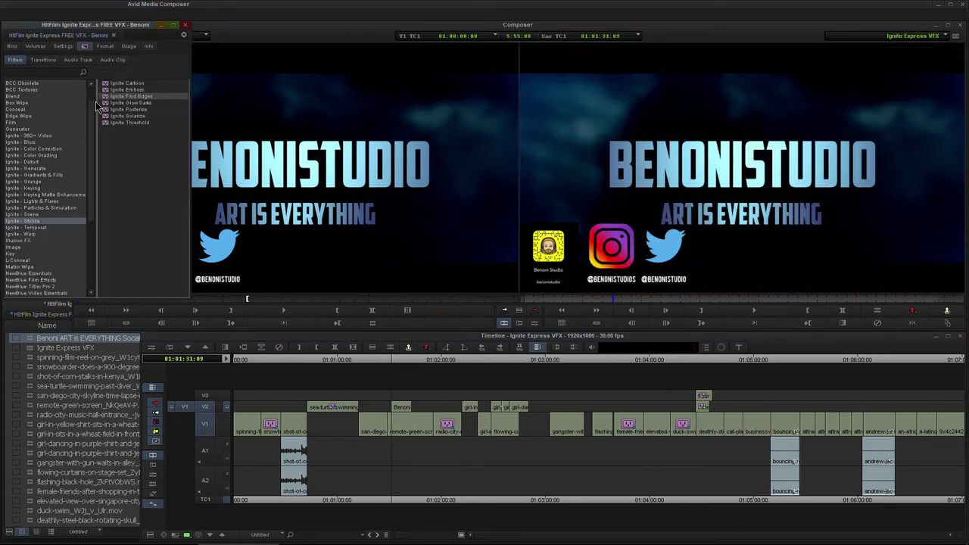
left_click_drag(402, 360, 376, 360)
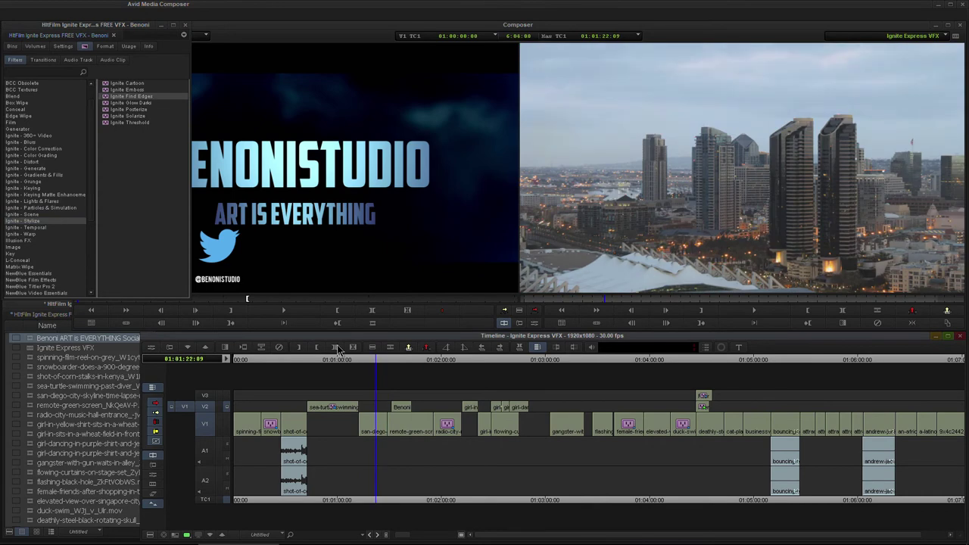
left_click_drag(108, 101, 253, 192)
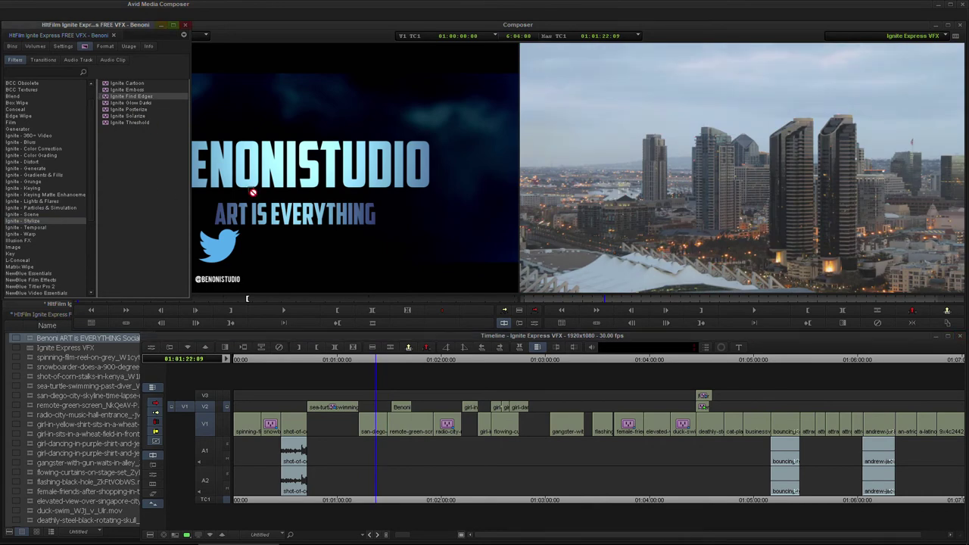
left_click_drag(343, 366, 370, 394)
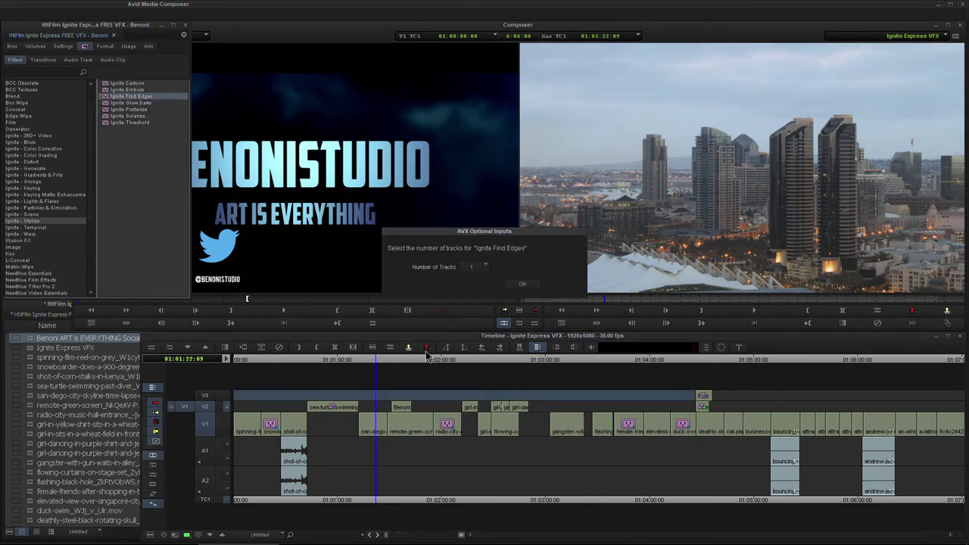
left_click(521, 284)
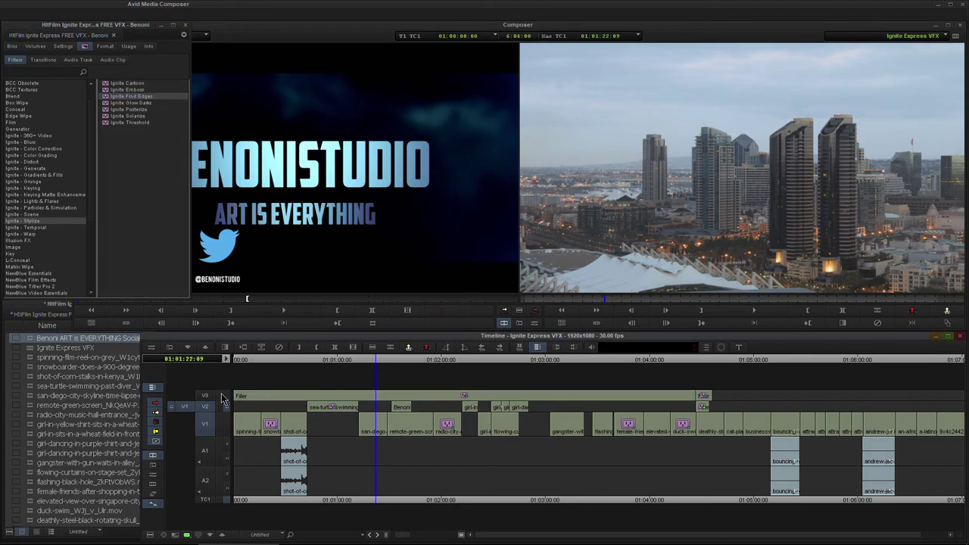
Turn on Invert for the Find Edges effect on the V3 filler, preview it over other clips, and remove the effect
left_click_drag(362, 364, 572, 381)
left_click(535, 346)
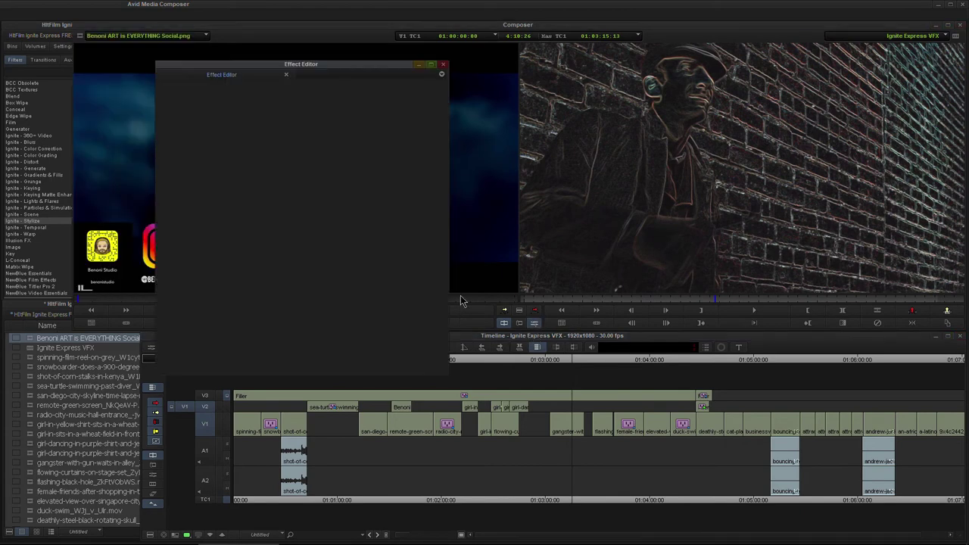
left_click(521, 399)
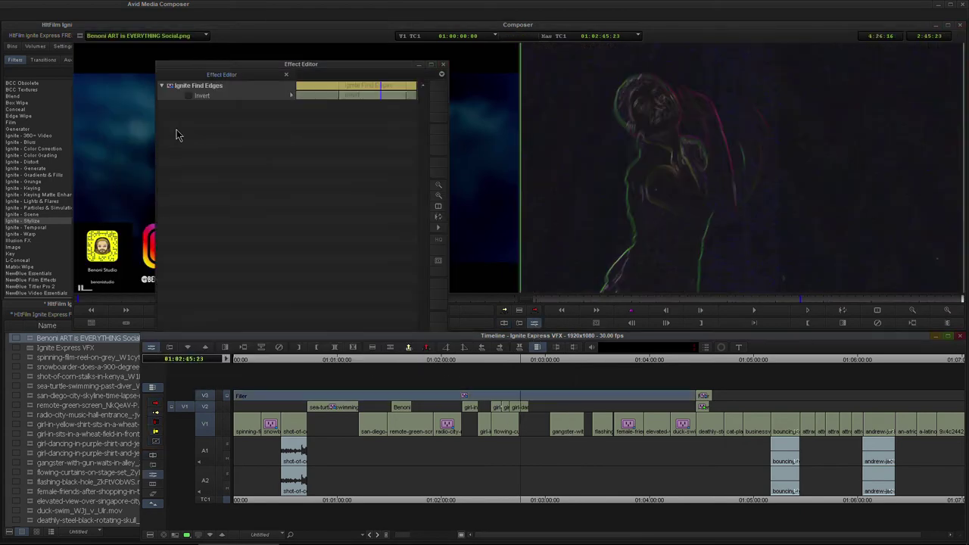
left_click(188, 96)
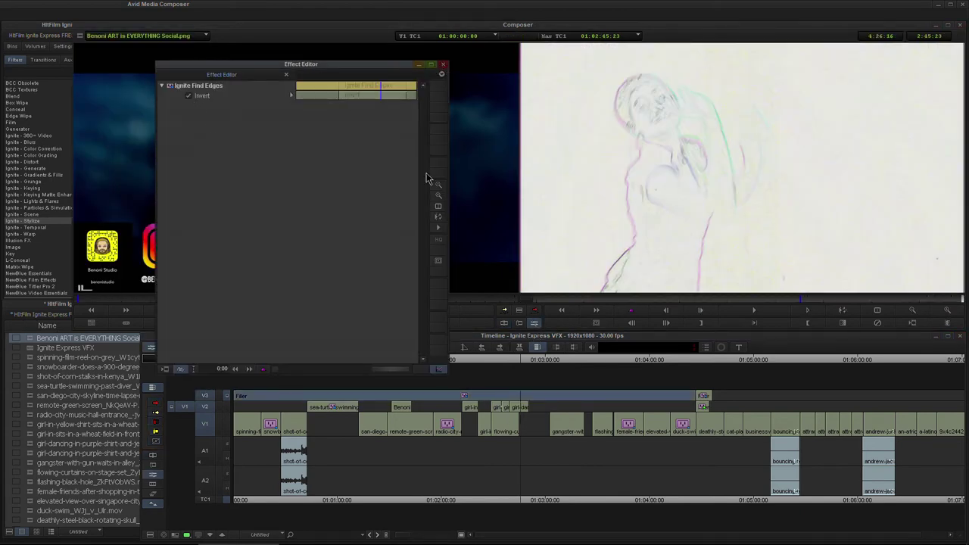
left_click(521, 356)
left_click_drag(521, 357, 661, 369)
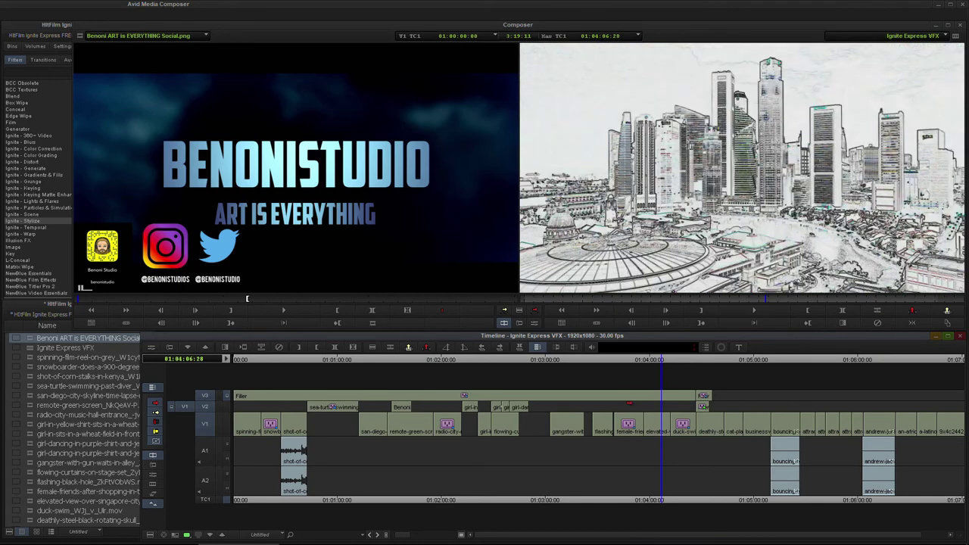
left_click(279, 348)
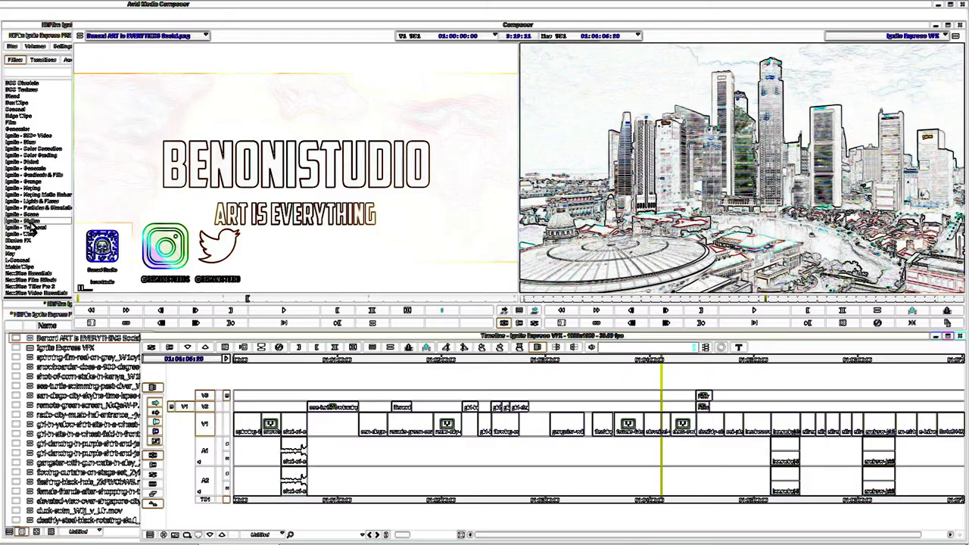
Apply Ignite Glow Darks from the Ignite - Stylize category with one track to the elevated-view Singapore city clip on V1
left_click(30, 221)
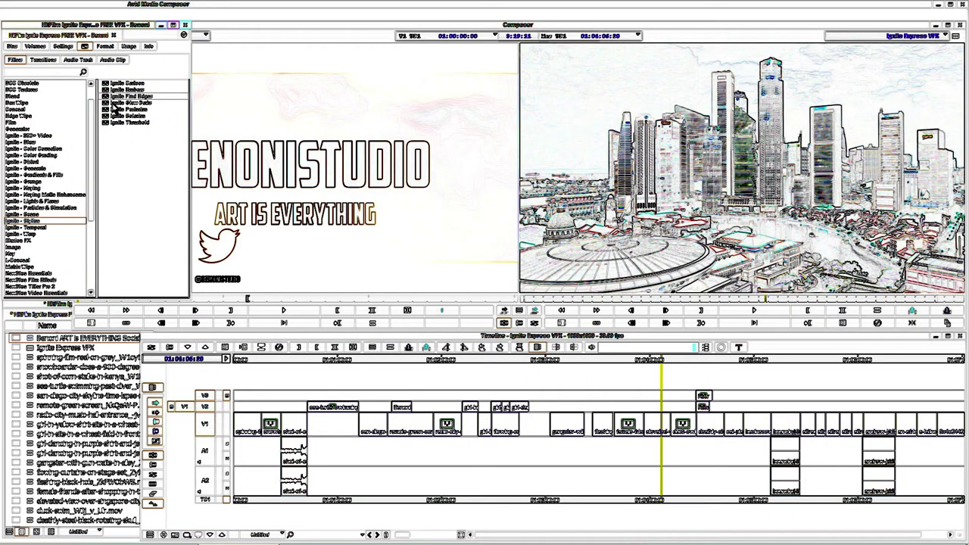
left_click(109, 103)
left_click_drag(669, 429, 656, 427)
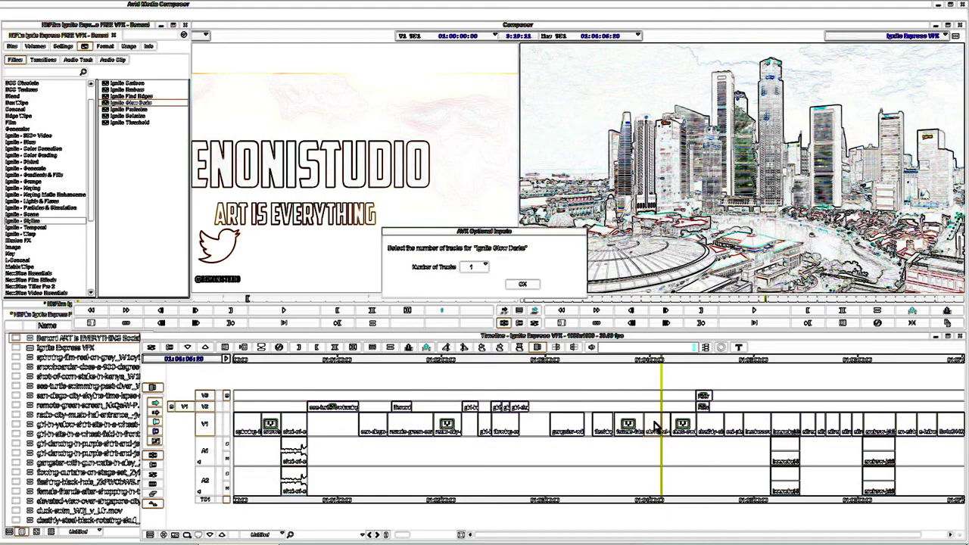
left_click(524, 285)
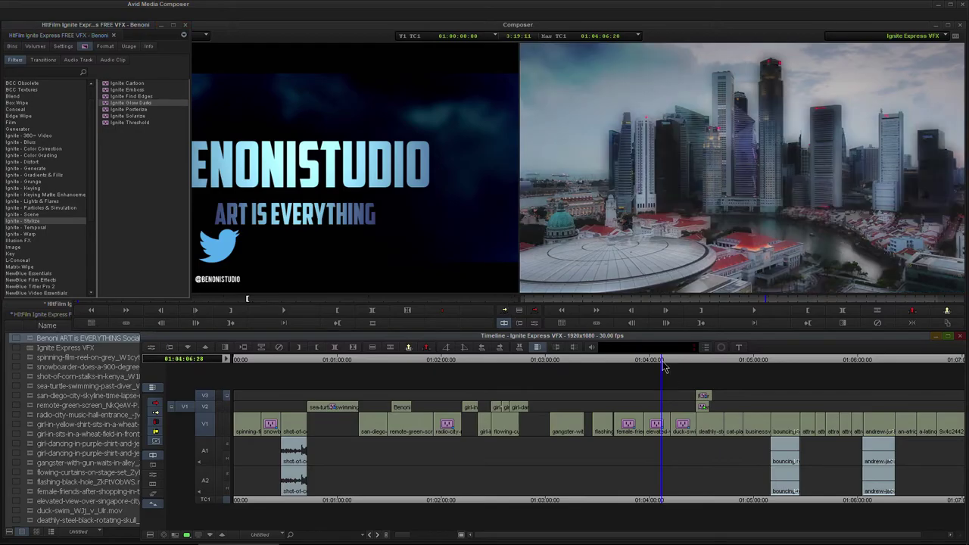
Preview the Glow Darks clip full screen, set the effect's Intensity to 2.2 and increase its Radius
key("ctrl+F11")
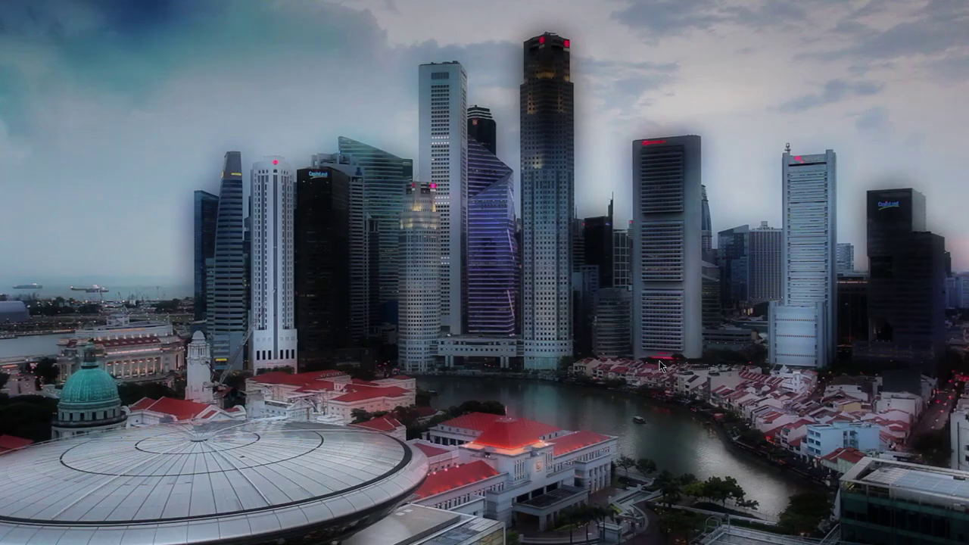
key("ctrl+shift+f")
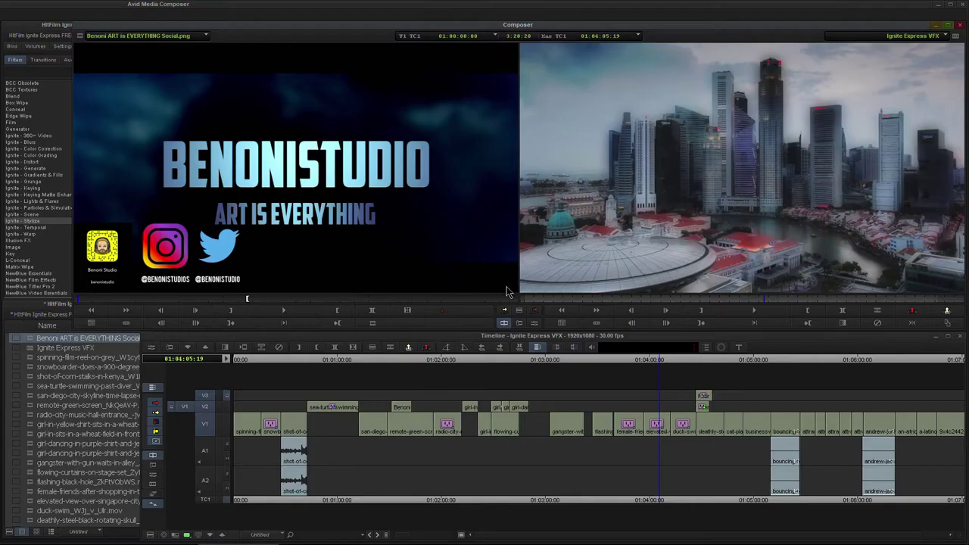
left_click(535, 323)
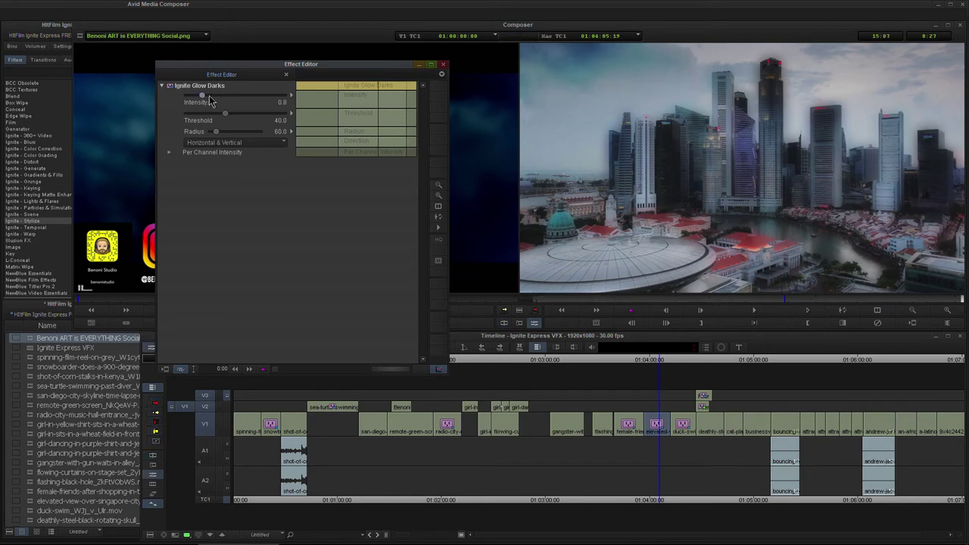
left_click(221, 98)
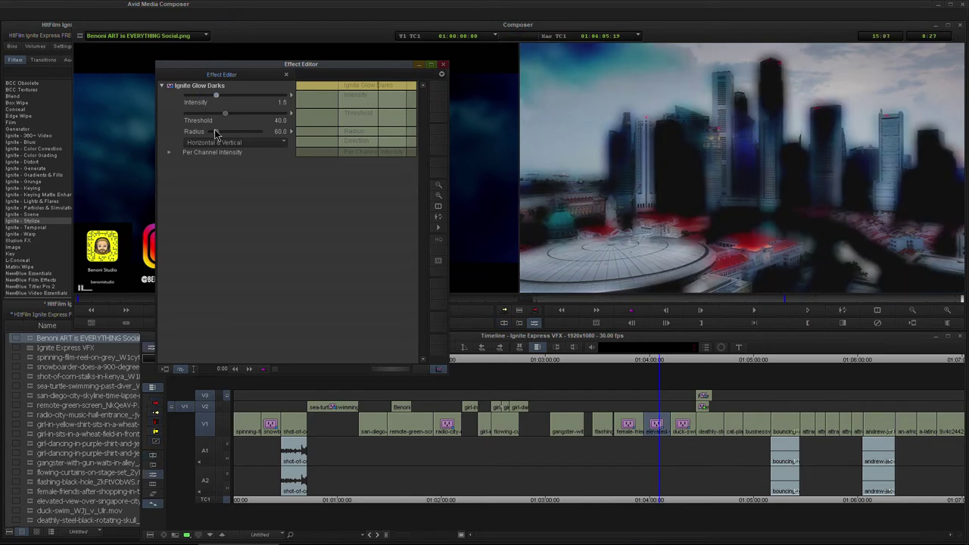
left_click_drag(215, 133, 221, 133)
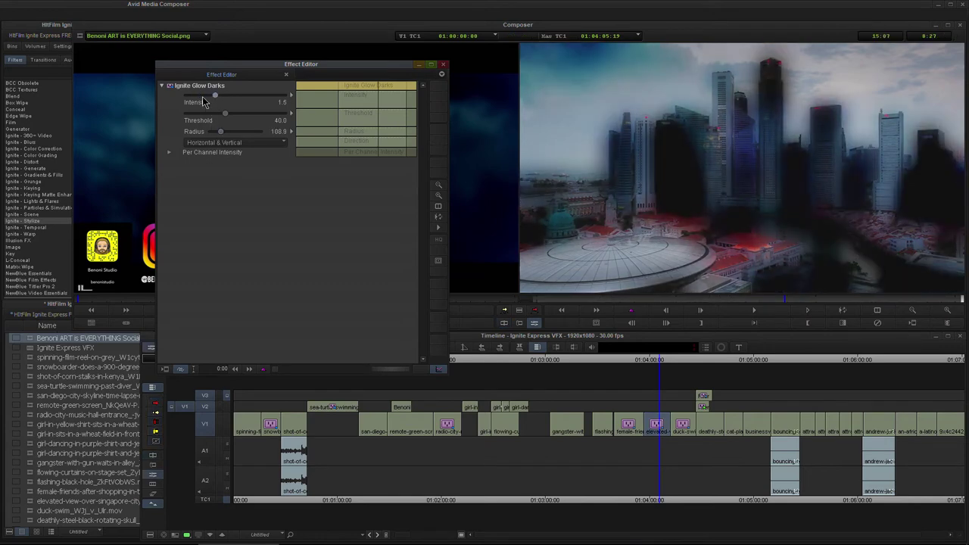
left_click_drag(215, 96, 237, 101)
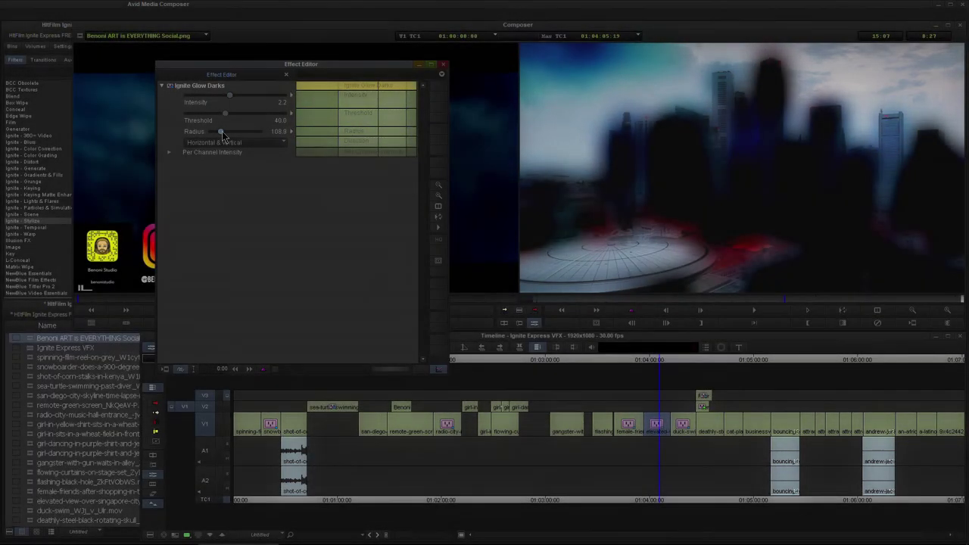
left_click_drag(222, 133, 228, 133)
left_click(443, 65)
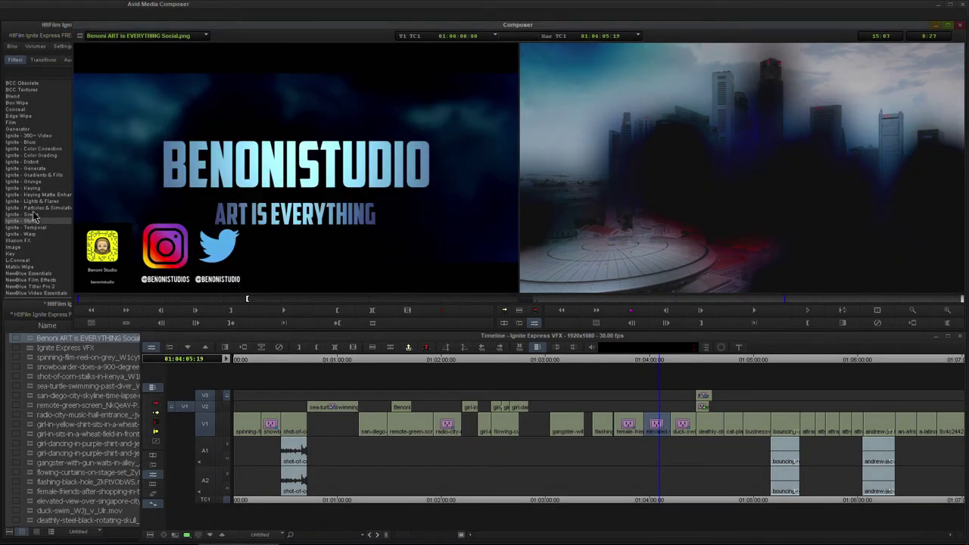
Apply Ignite Posterize with one track to the elevated-view Singapore clip, setting Smooth Source to about 10 and Colors per Channel to about 60
left_click(37, 220)
left_click(117, 110)
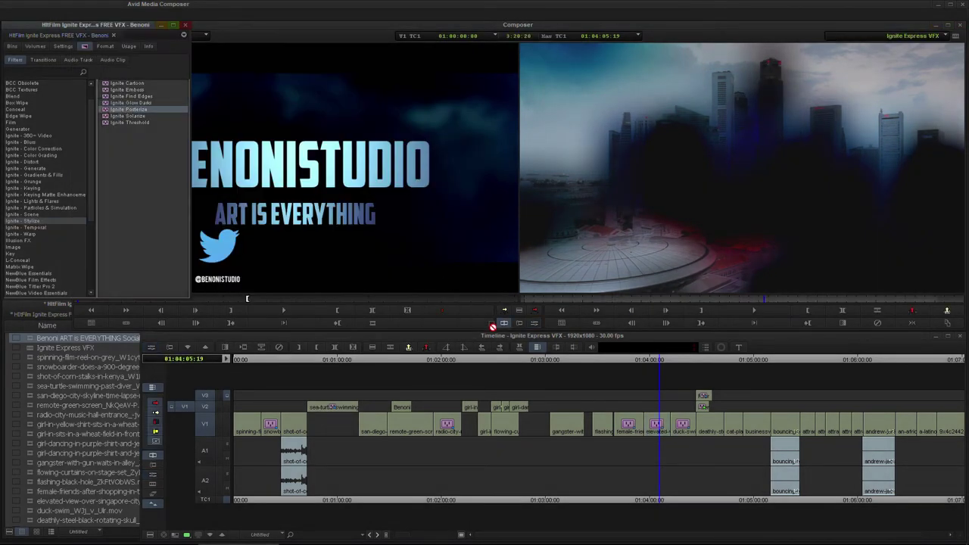
left_click_drag(492, 326, 657, 425)
left_click(522, 285)
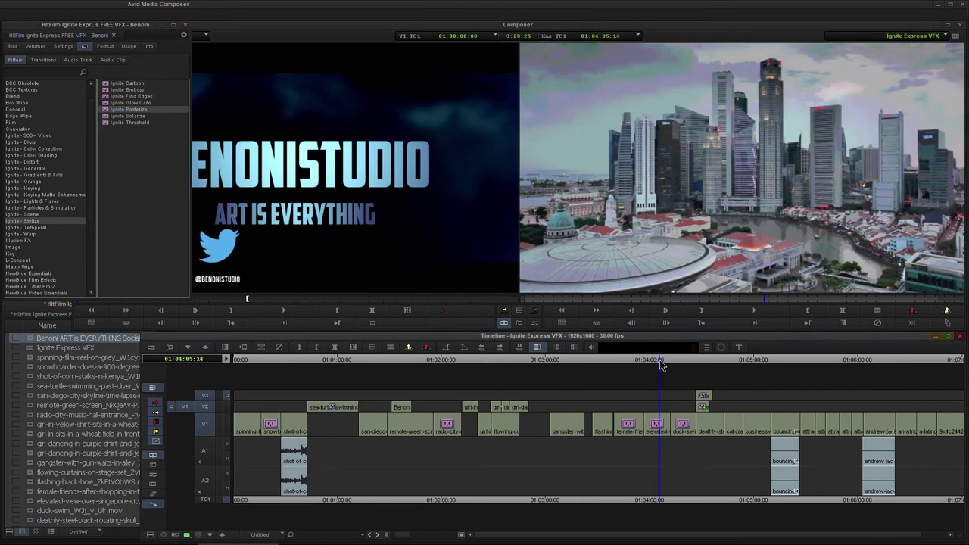
left_click(533, 325)
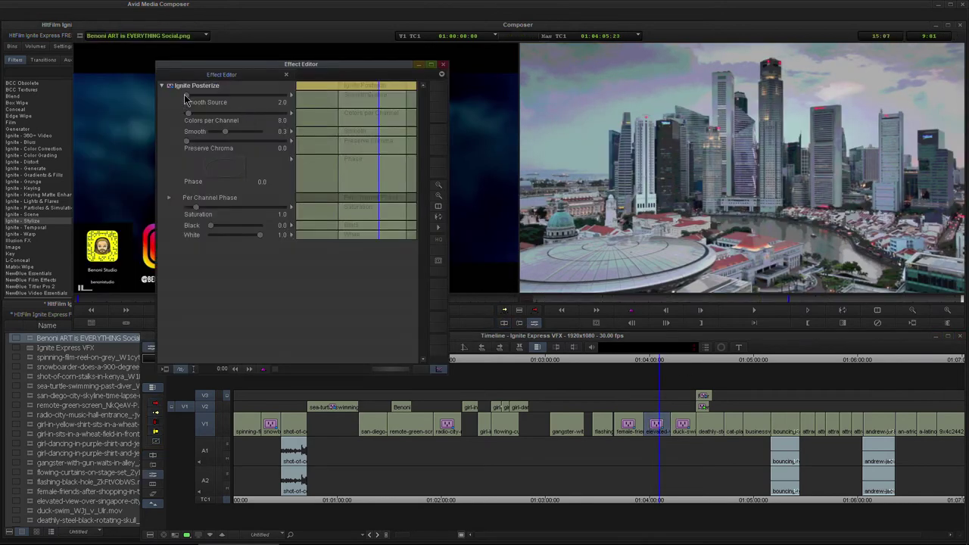
left_click_drag(188, 96, 192, 118)
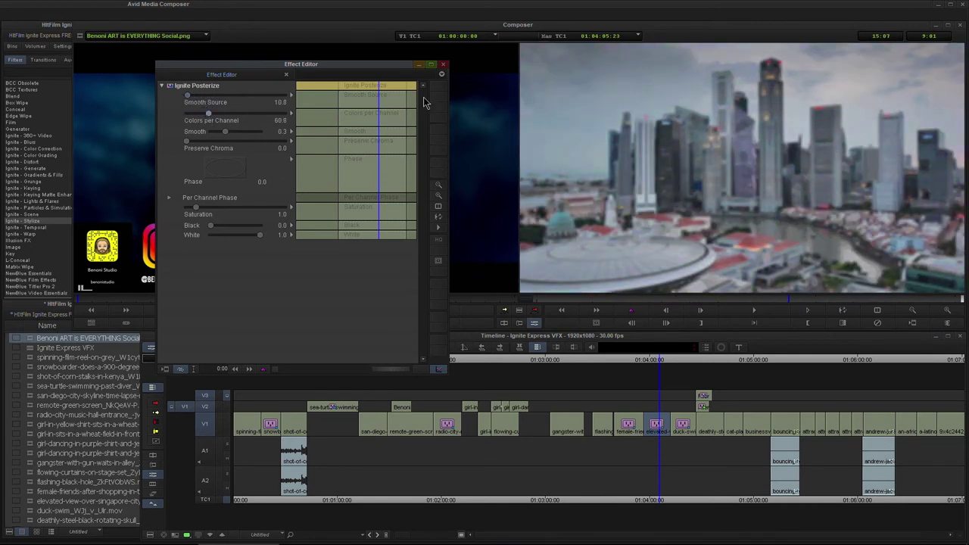
Remove the effects from the elevated-view Singapore, female-friends, radio-city and duck-swim clips on V1
left_click(653, 427)
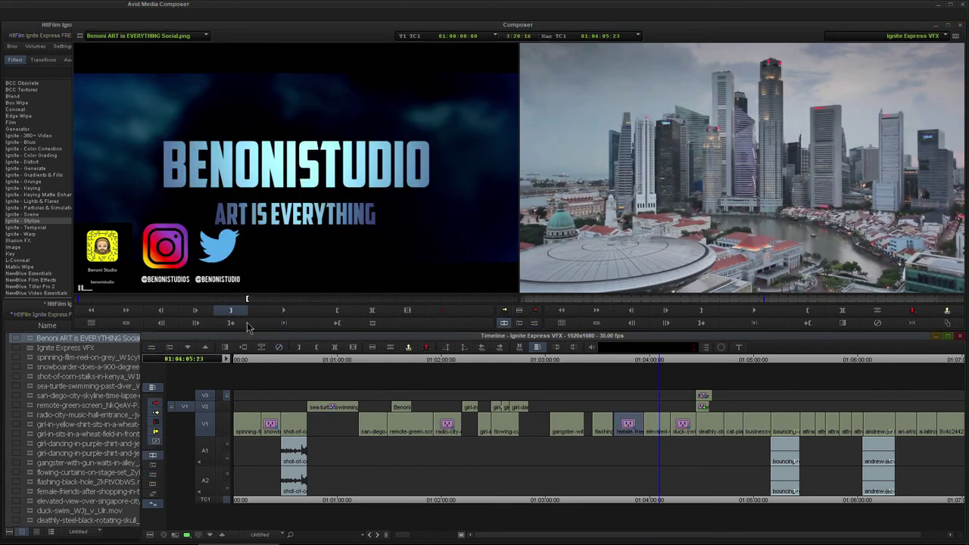
left_click(278, 348)
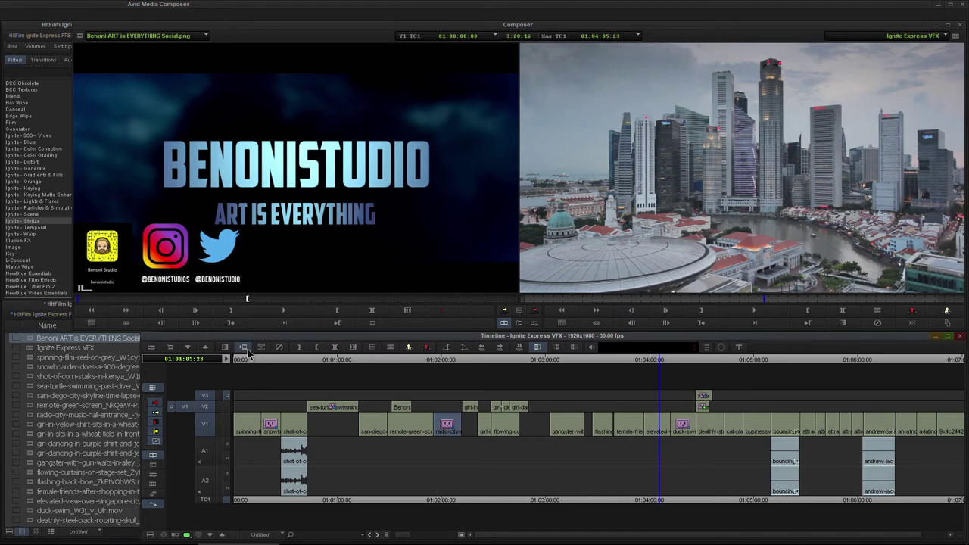
left_click(245, 349)
left_click(537, 291)
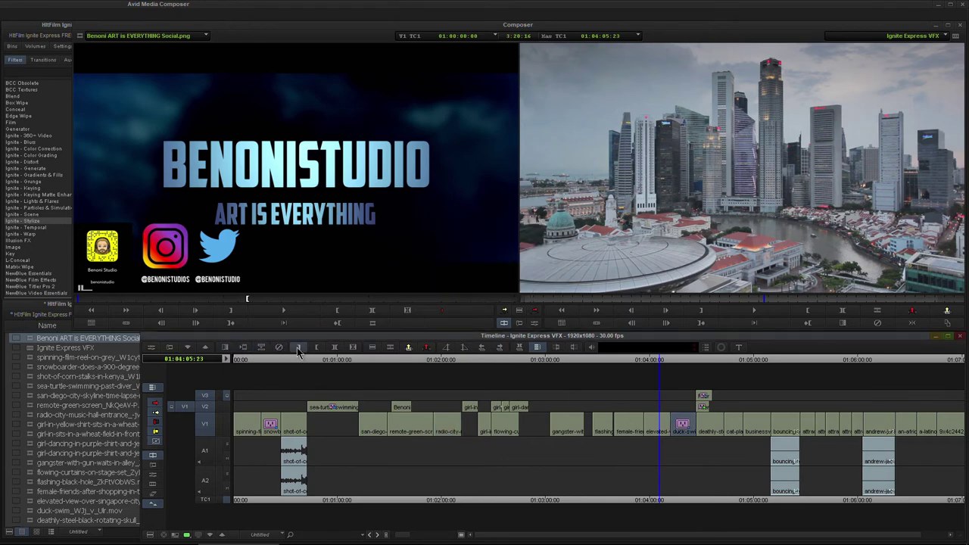
left_click(278, 348)
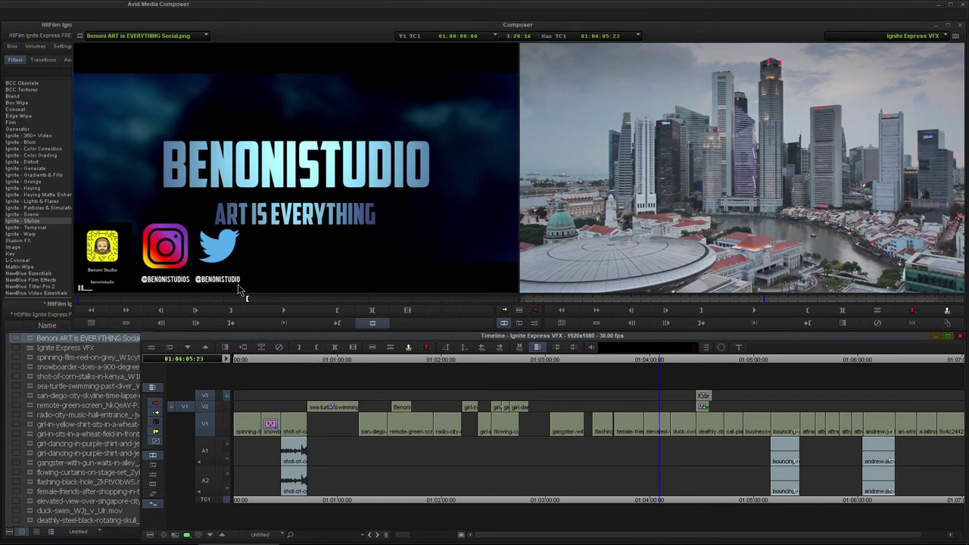
Apply Ignite Solarize from Ignite - Stylize with one track to the elevated-view Singapore clip and set its Threshold to 0.7
left_click(25, 221)
left_click(108, 117)
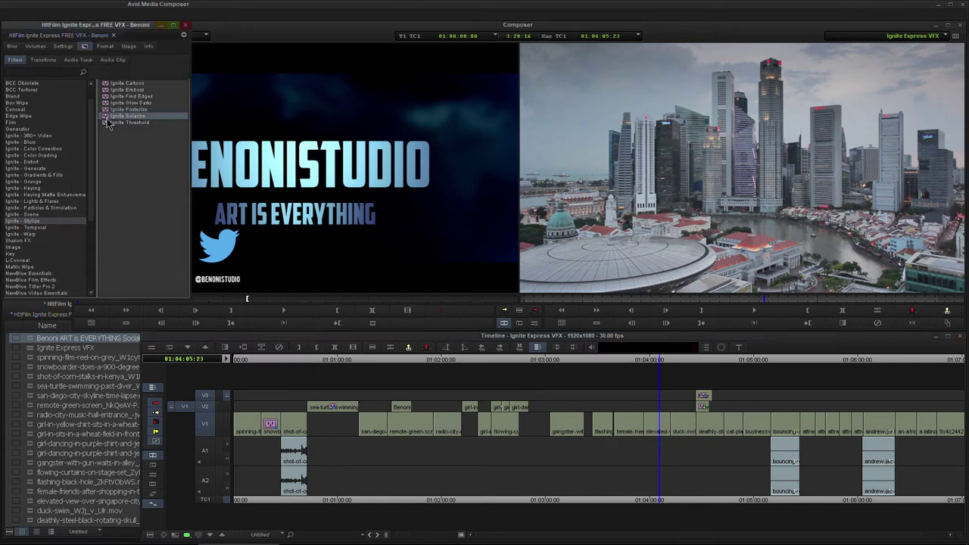
left_click_drag(109, 119, 655, 426)
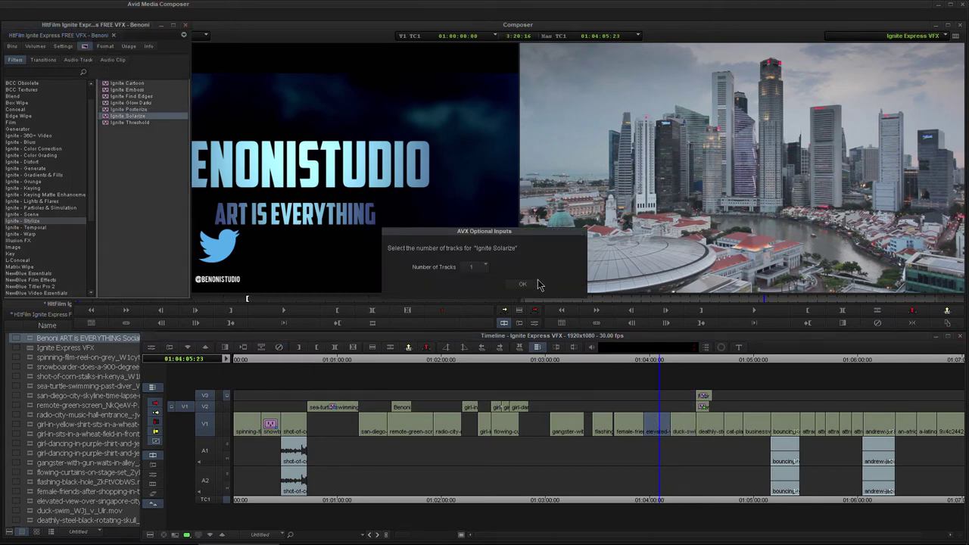
left_click(536, 284)
left_click(534, 324)
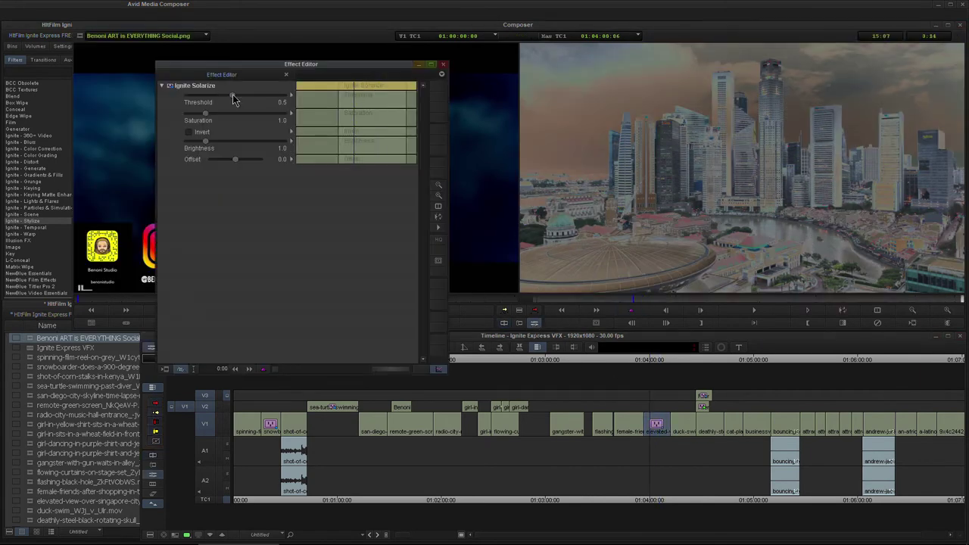
mouse_move(232, 95)
left_mouse_down()
mouse_move(254, 96)
mouse_move(221, 100)
mouse_move(247, 96)
left_mouse_up()
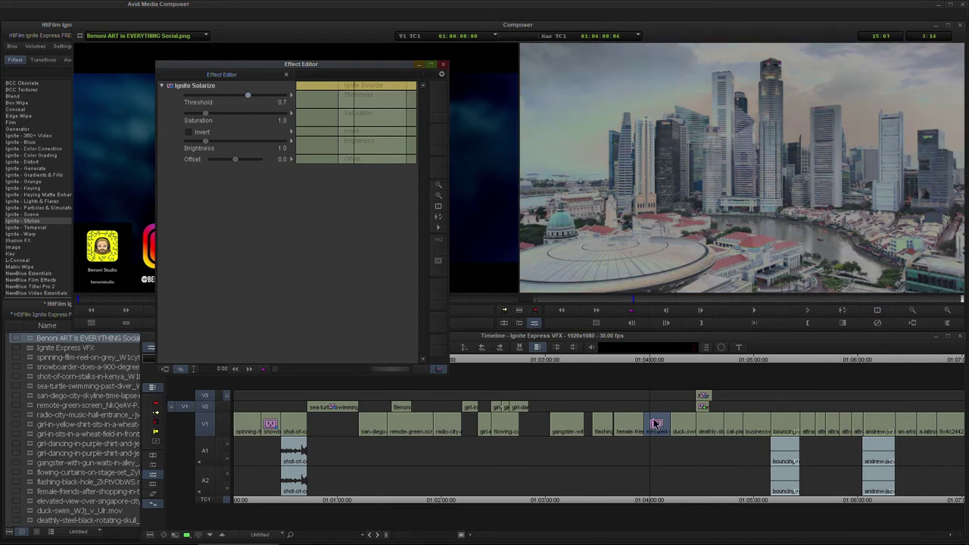
key("ctrl+w")
Apply Ignite Solarize with one track to the business clip on V1 around 01:05:00:00
left_click_drag(657, 359, 755, 359)
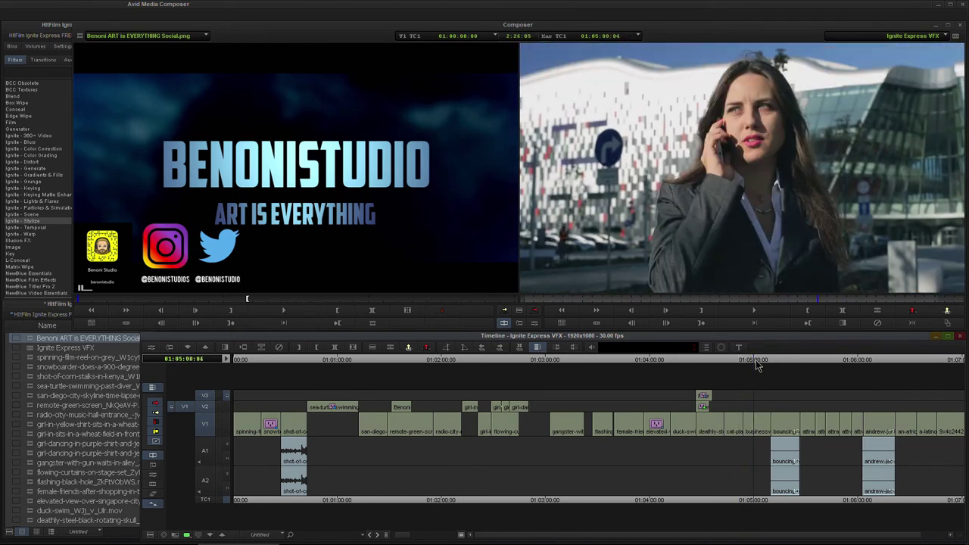
left_click(53, 231)
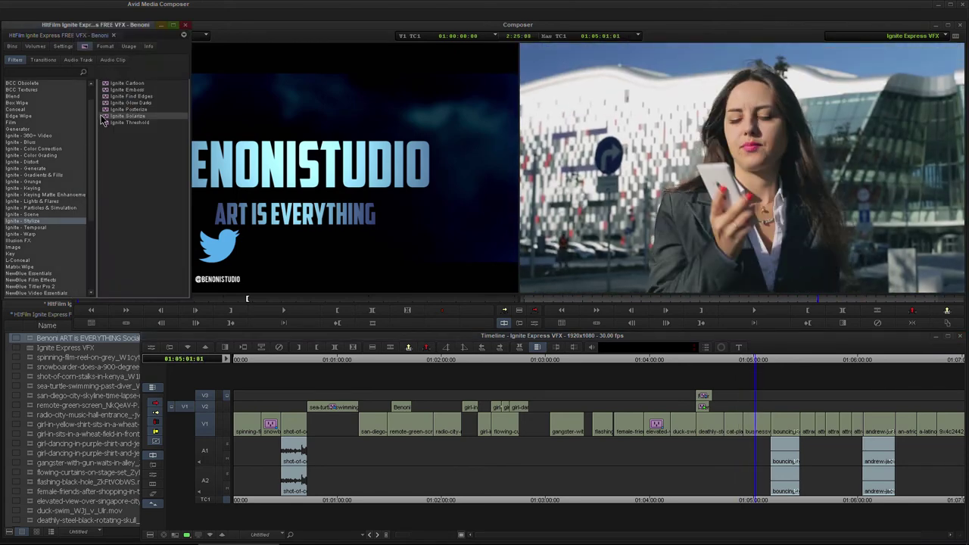
left_click_drag(702, 297, 755, 428)
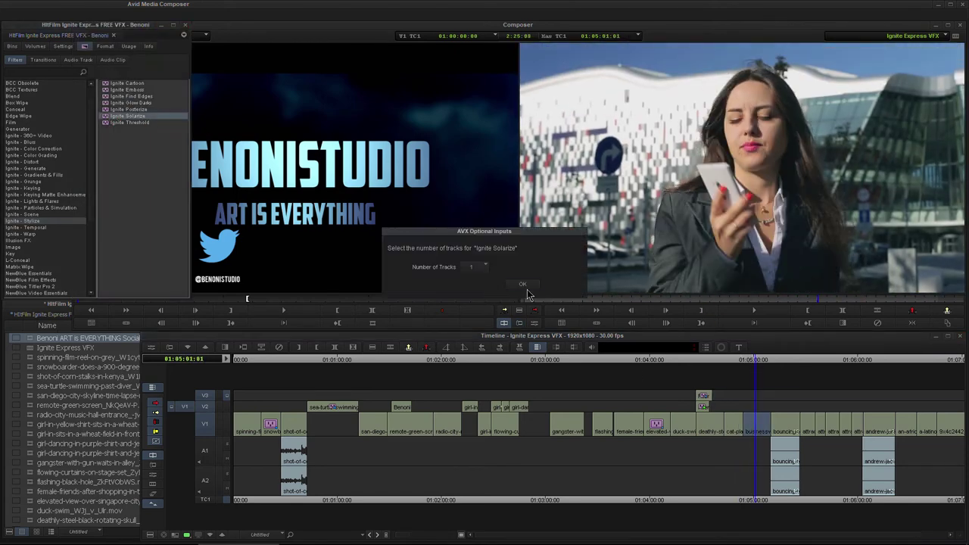
left_click(522, 285)
Set the business clip's Solarize effect to Threshold 1.0 and Brightness 2.0 with Invert turned on
left_click(534, 324)
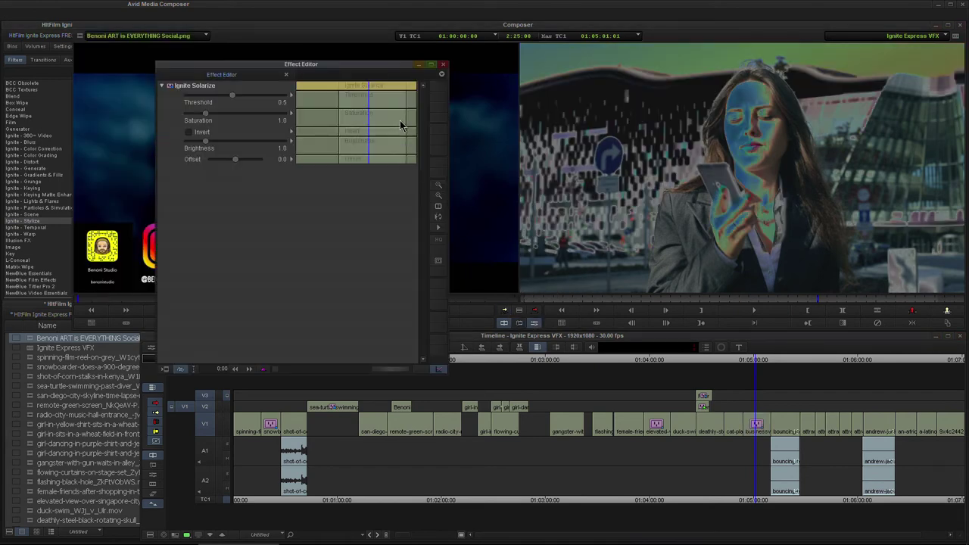
mouse_move(368, 91)
left_mouse_down()
mouse_move(353, 94)
mouse_move(367, 92)
left_mouse_up()
mouse_move(232, 103)
left_mouse_down()
mouse_move(275, 102)
mouse_move(247, 108)
left_mouse_up()
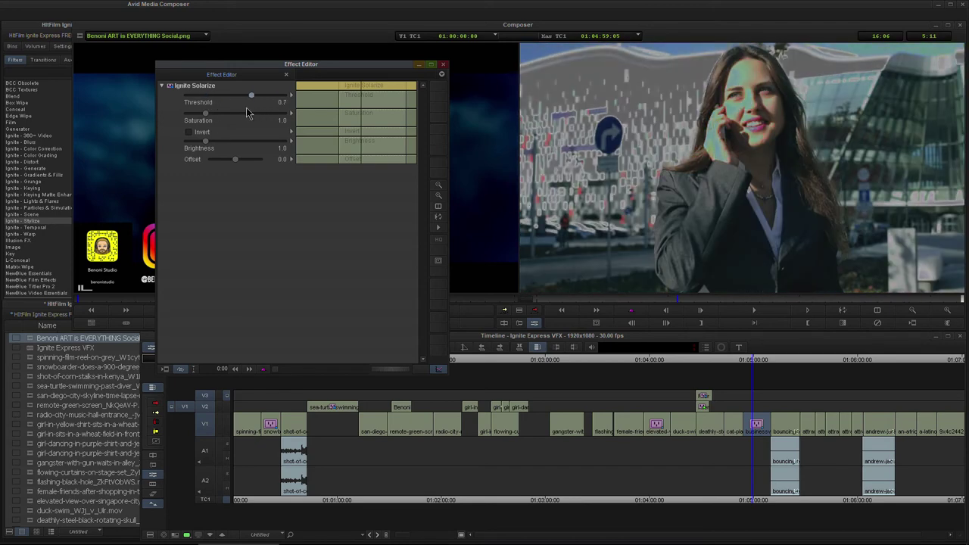
left_click_drag(207, 142, 226, 142)
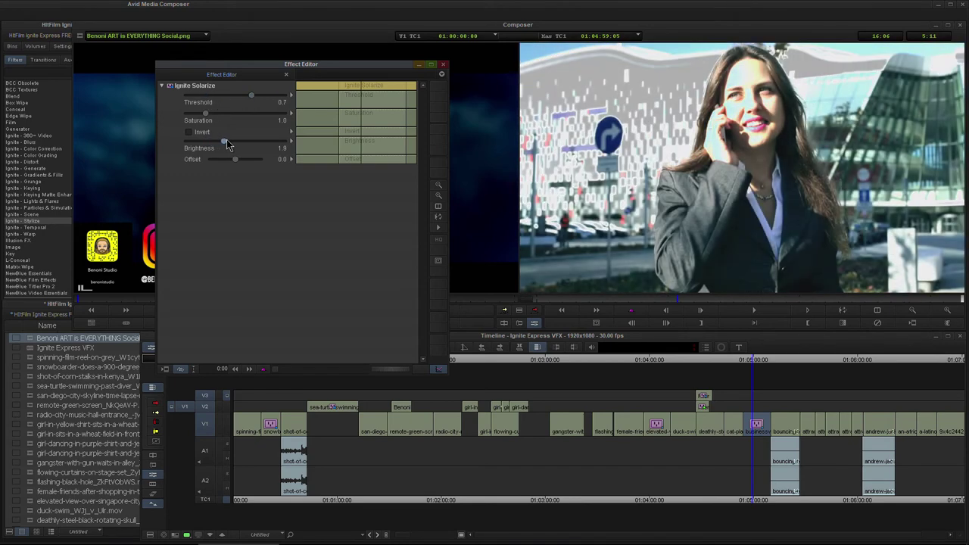
left_click(188, 133)
left_click_drag(252, 98, 343, 106)
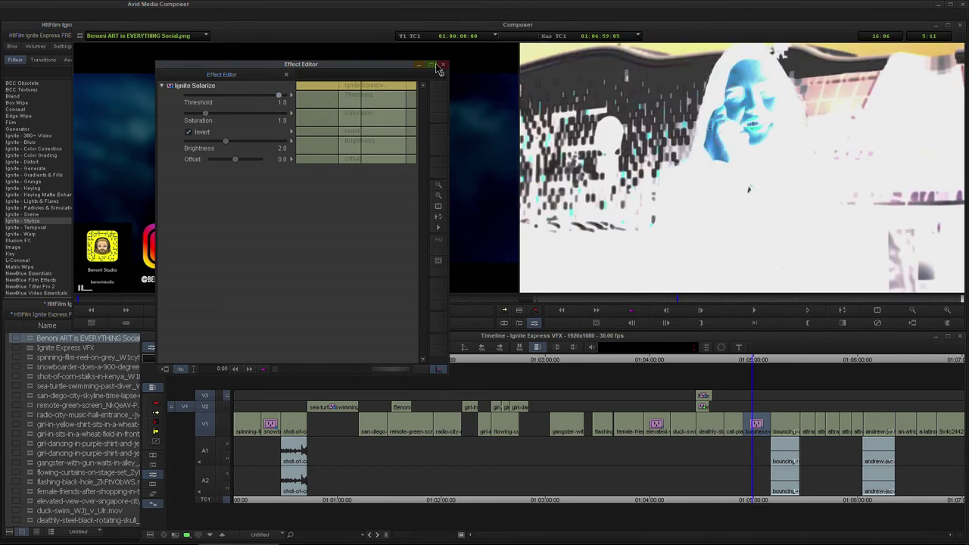
key("y")
Replace Solarize on the business clip with Ignite Threshold from the Ignite - Stylize category, using one track
left_click(48, 227)
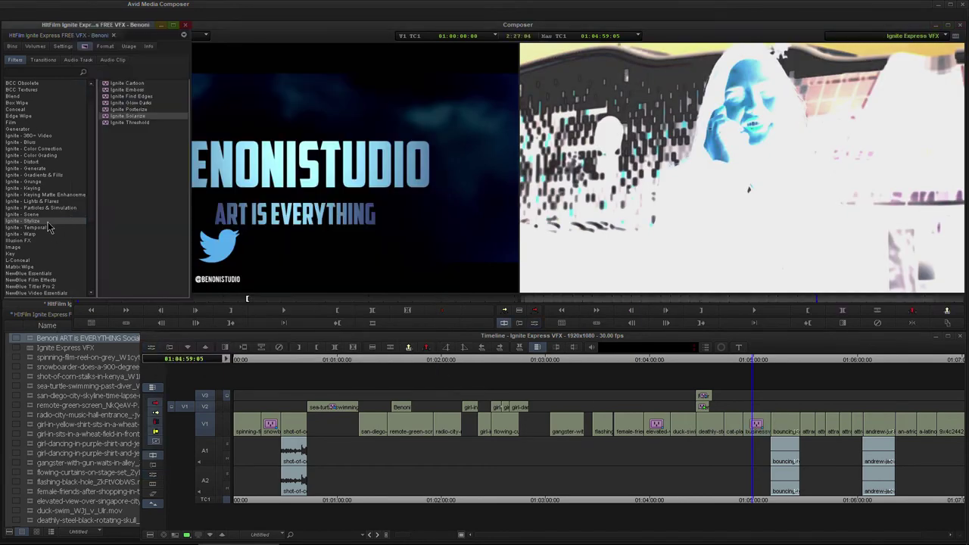
left_click(107, 124)
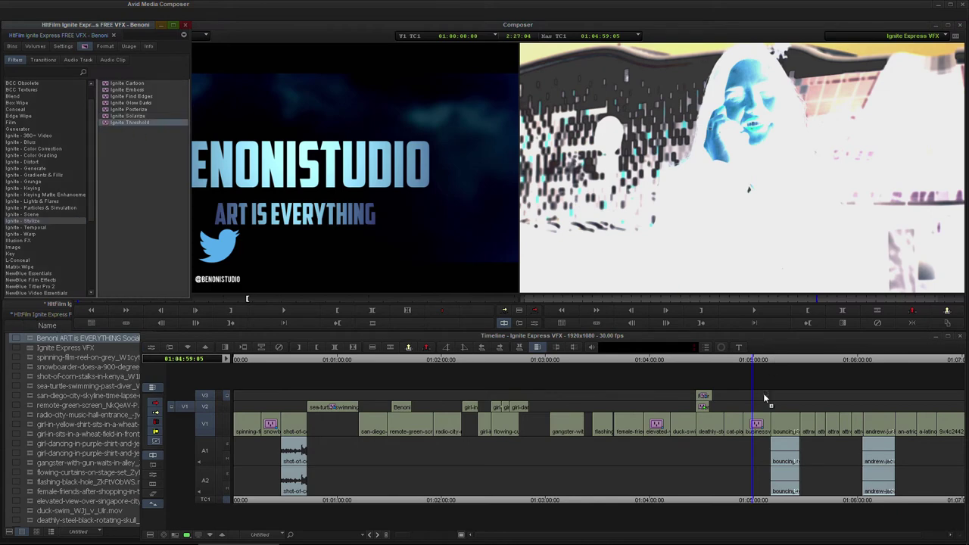
left_click_drag(765, 398, 757, 426)
left_click(528, 290)
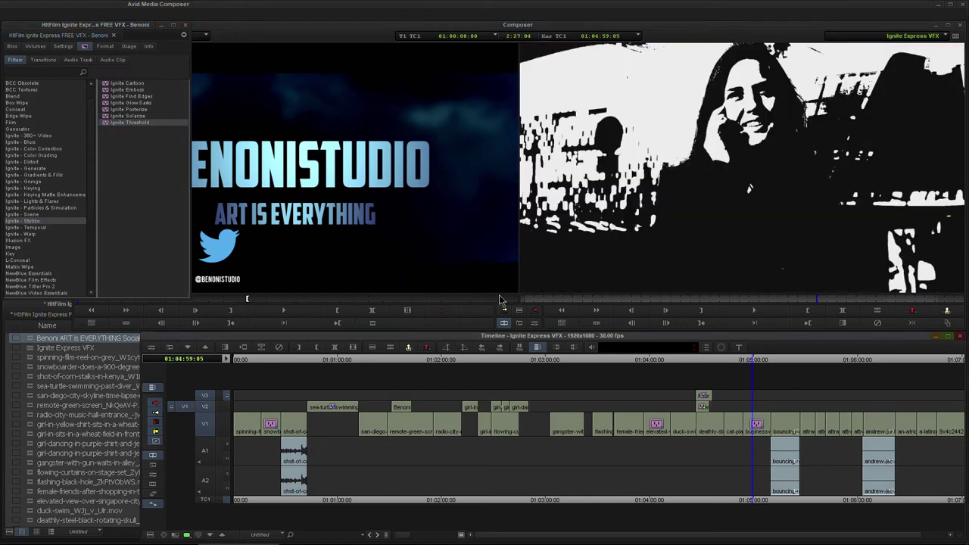
Set the Ignite Threshold effect's Threshold to 20.3 and scrub through the business clip to preview it
left_click(503, 322)
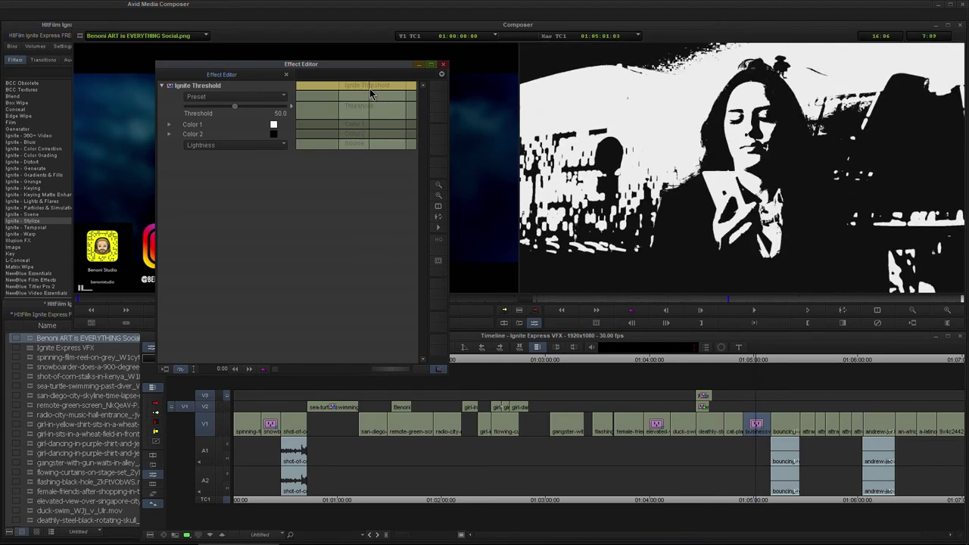
left_click_drag(372, 94, 359, 95)
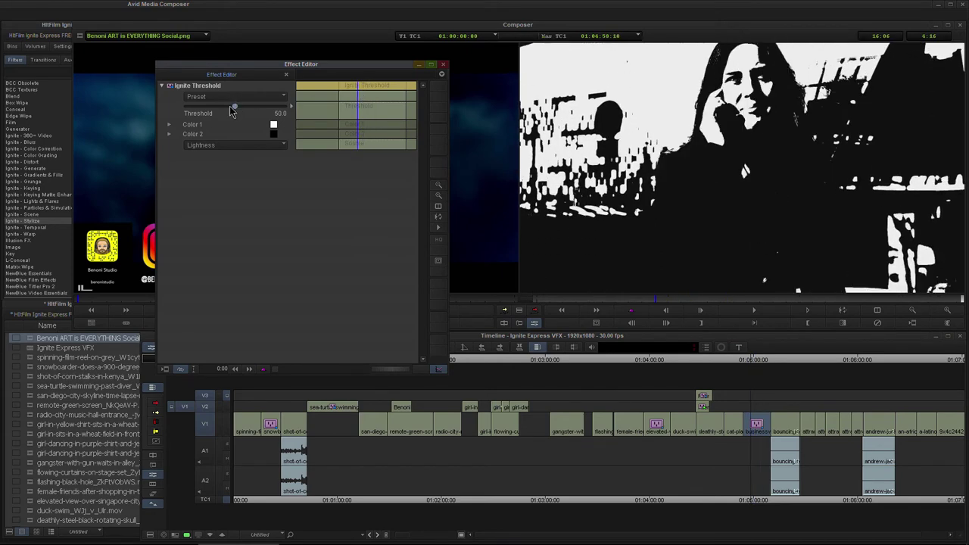
left_click_drag(232, 111, 205, 113)
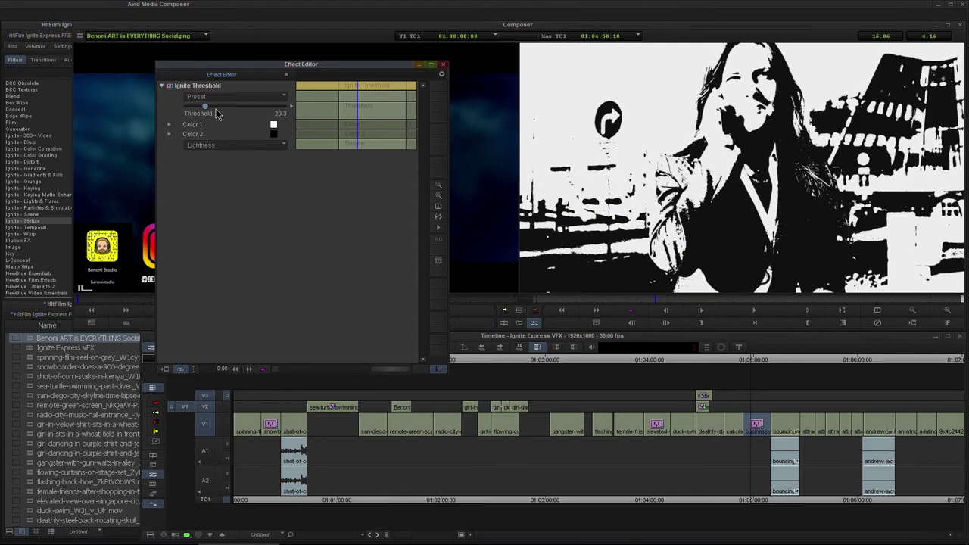
mouse_move(353, 93)
left_mouse_down()
mouse_move(346, 89)
mouse_move(372, 92)
left_mouse_up()
Switch the Ignite Threshold source channel to Green and scrub through the business clip to preview it
left_click(217, 146)
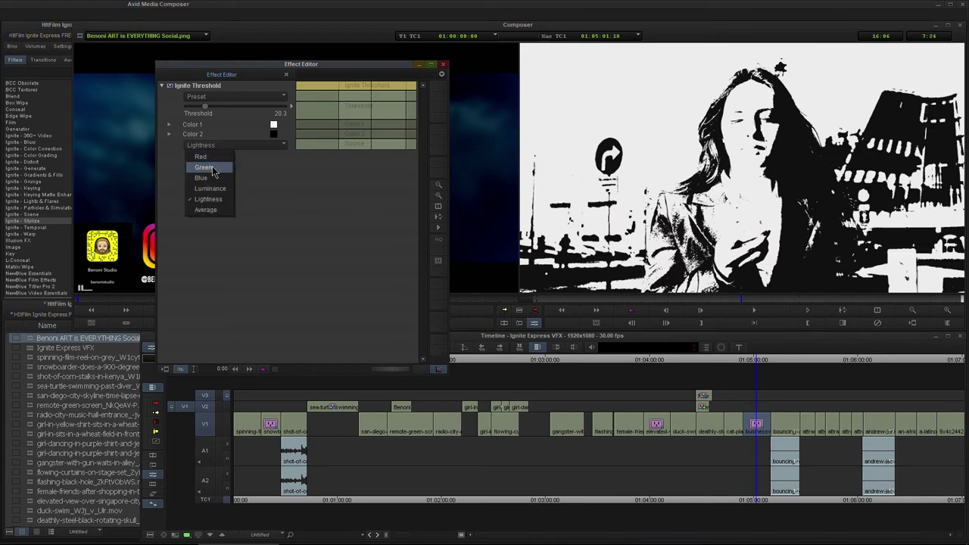
left_click(217, 159)
left_click(217, 146)
left_click(219, 178)
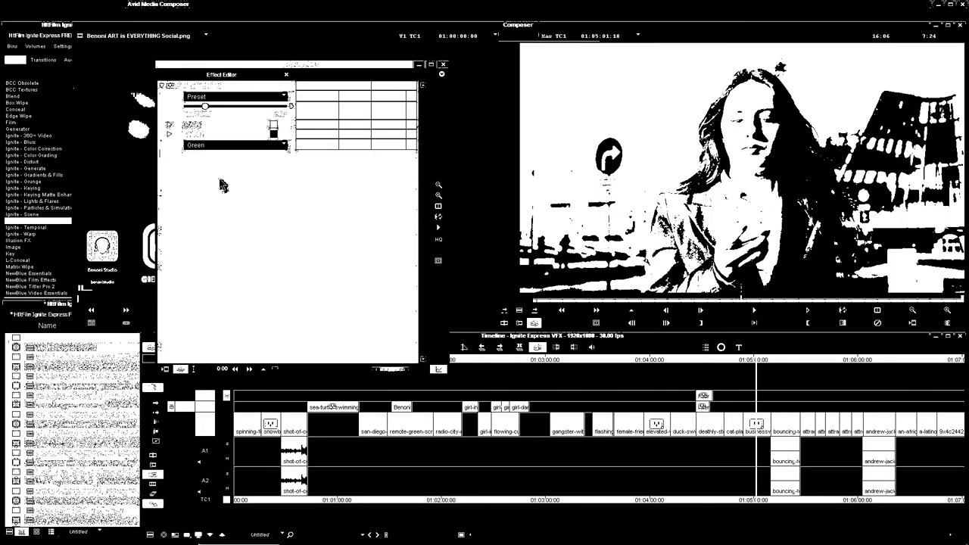
left_click_drag(349, 90, 365, 91)
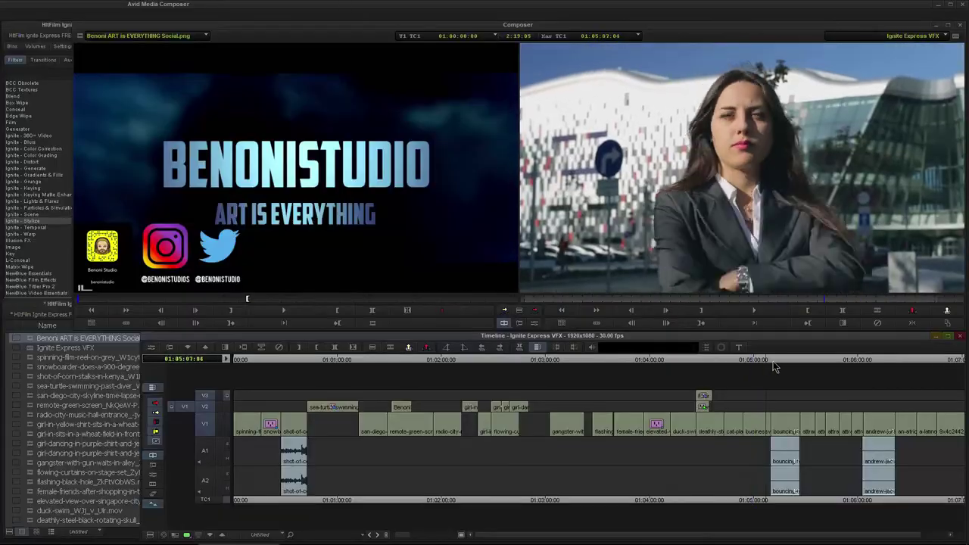
Apply Ignite Time Reverse from the Ignite - Temporal category to the business clip, using one track, and scrub through the clip to preview it
left_click_drag(773, 361, 763, 369)
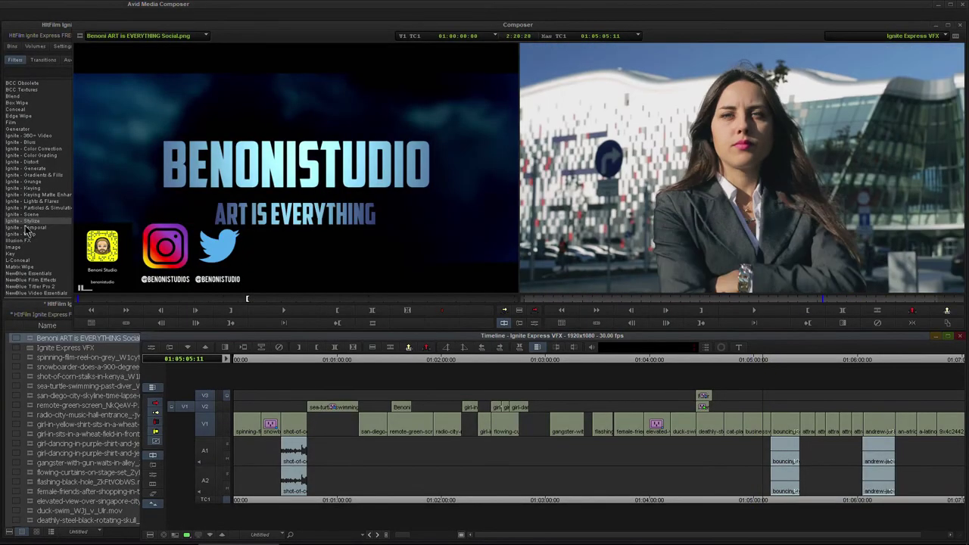
left_click(28, 223)
left_click(43, 228)
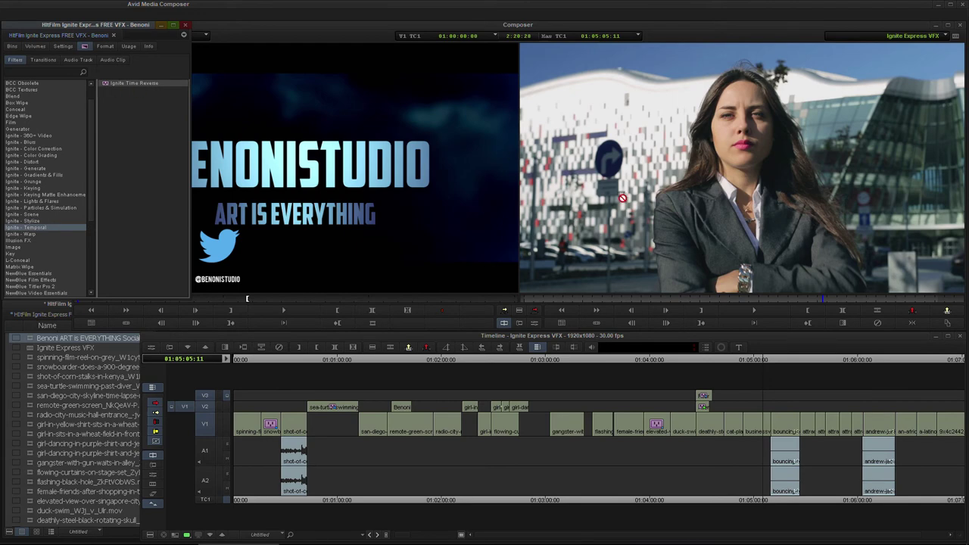
left_click_drag(755, 427, 756, 427)
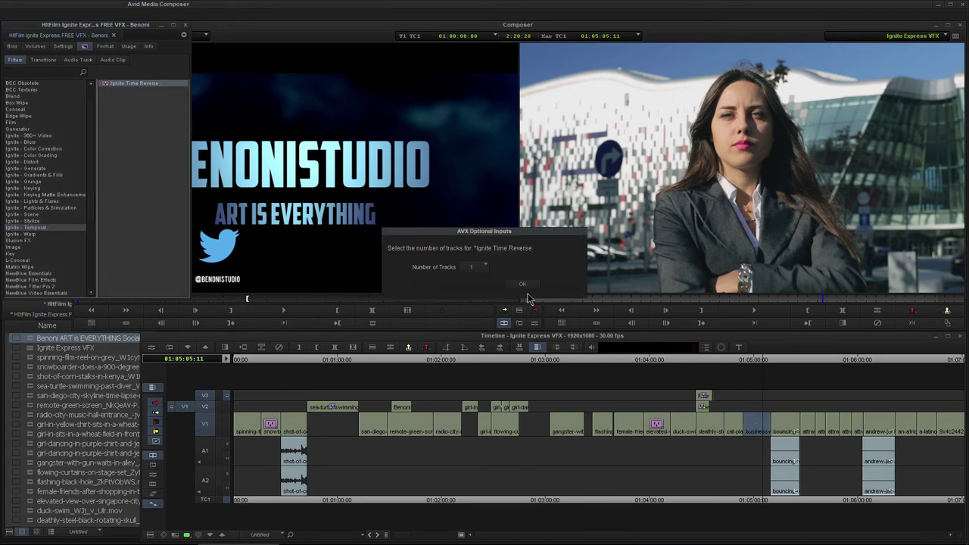
left_click(524, 285)
left_click(535, 323)
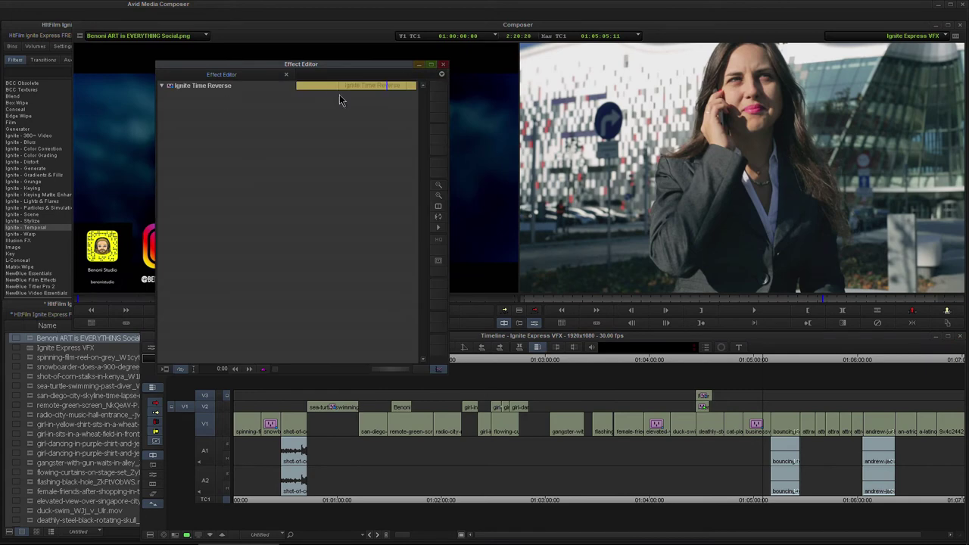
mouse_move(386, 85)
left_mouse_down()
mouse_move(346, 89)
mouse_move(396, 88)
mouse_move(453, 63)
left_mouse_up()
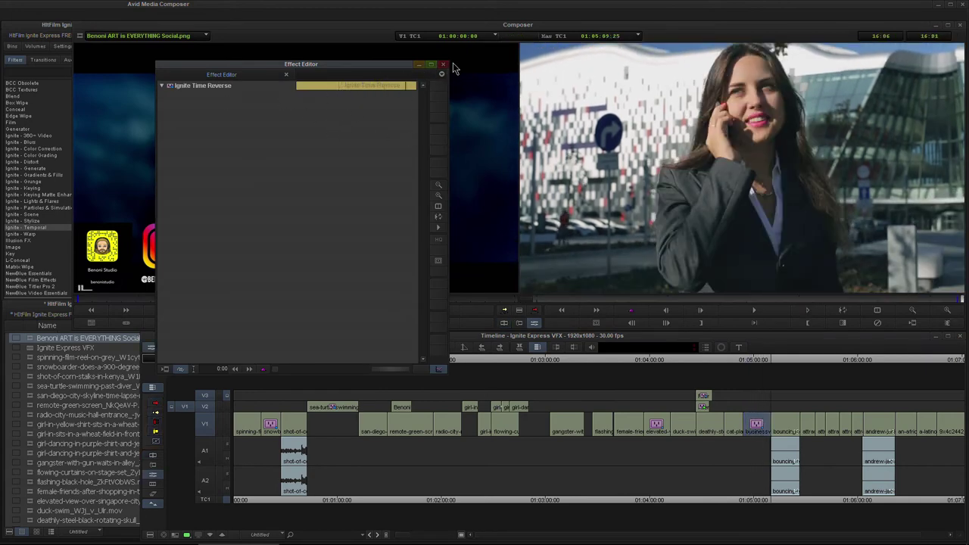
left_click(443, 65)
Try Ignite Action Cam Lens Distort from the Ignite - Warp category on the dark silhouette clip, using one track and FOV 62.8
left_click_drag(767, 361, 874, 371)
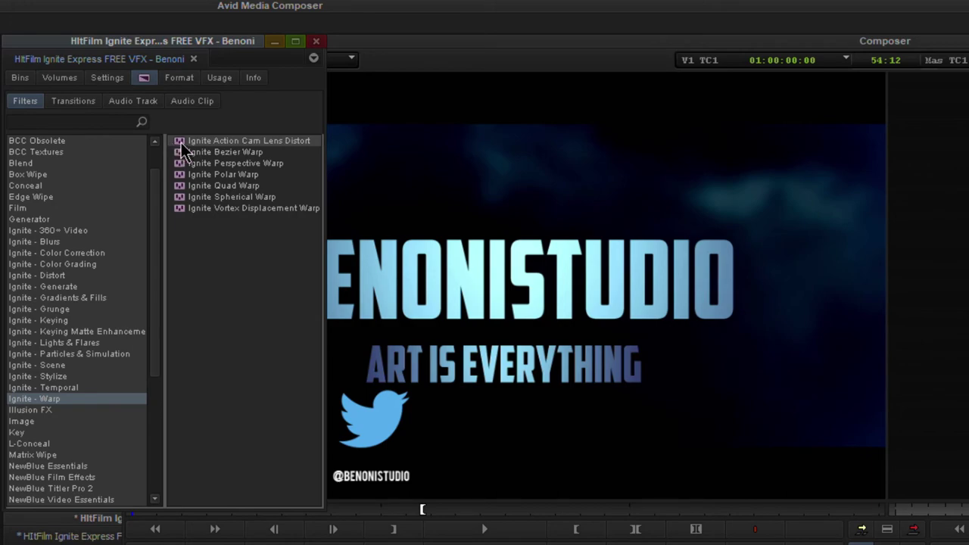
left_click_drag(249, 140, 867, 423)
left_click(521, 285)
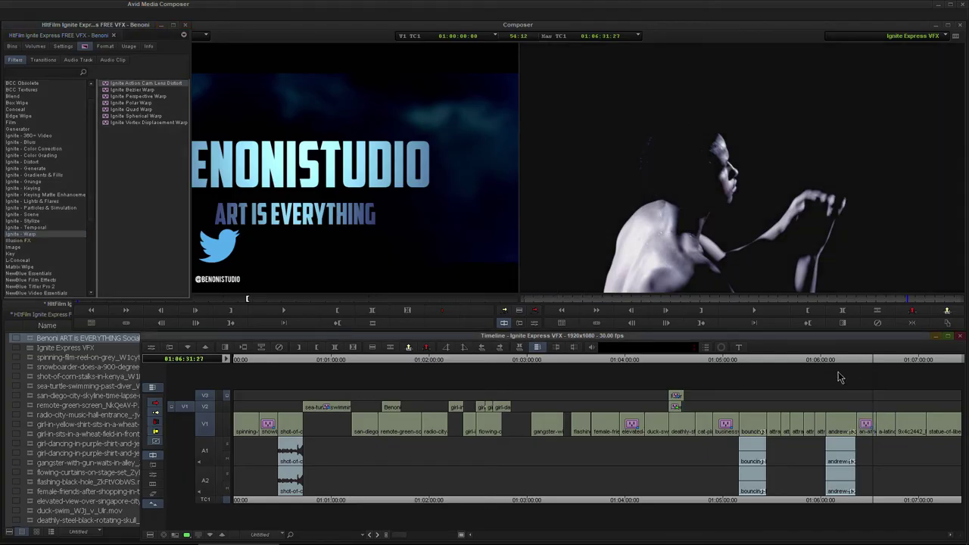
left_click(534, 323)
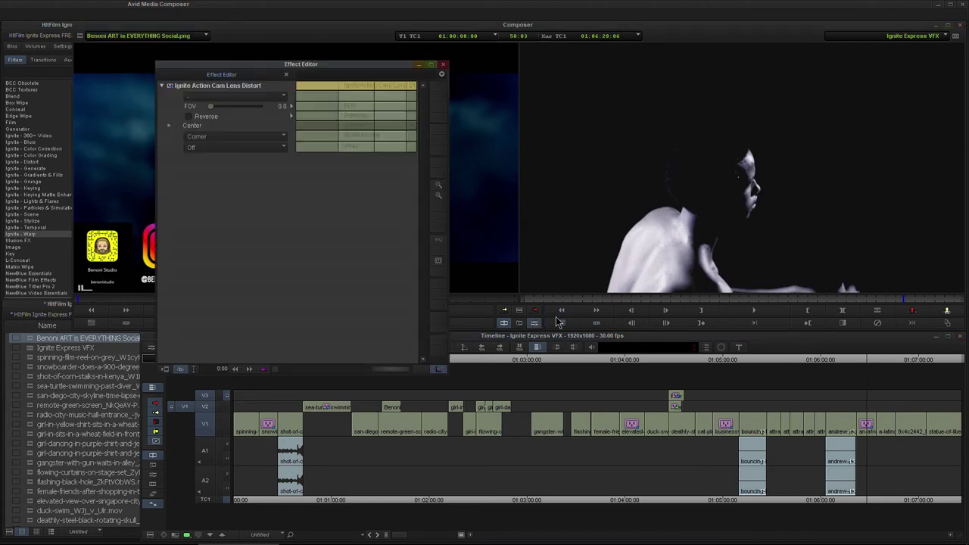
left_click_drag(222, 112, 228, 112)
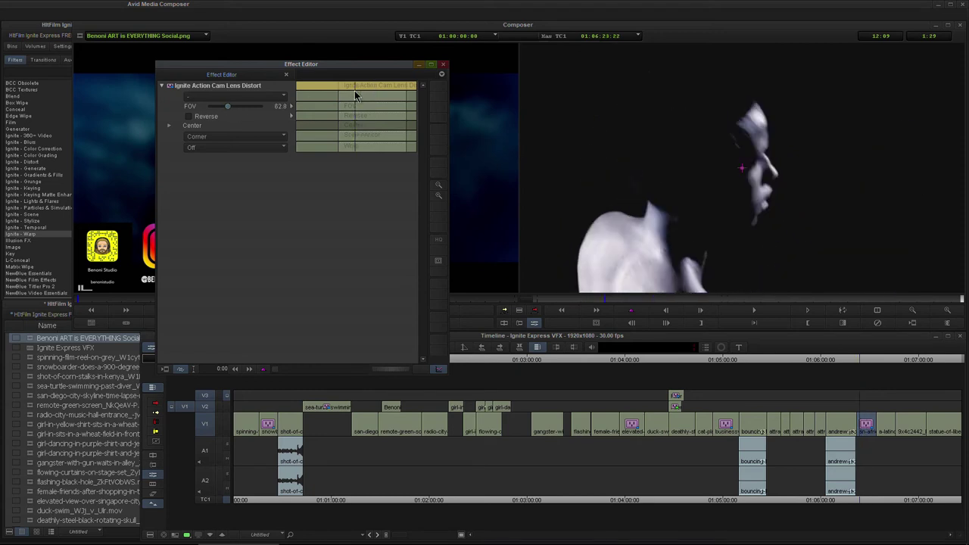
left_click(445, 66)
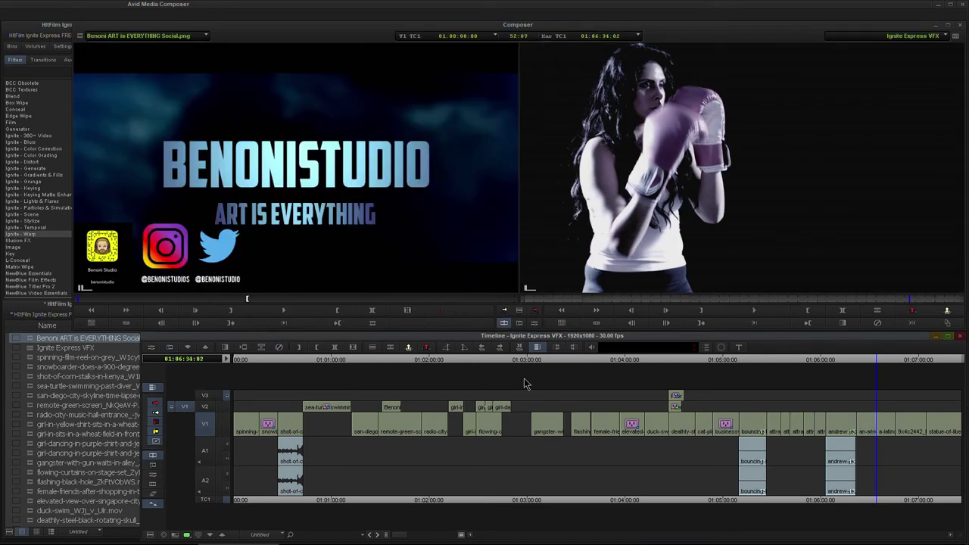
Apply Ignite Action Cam Lens Distort from the Ignite - Warp category to the duck clip, using one track, and open its parameters
left_click(650, 360)
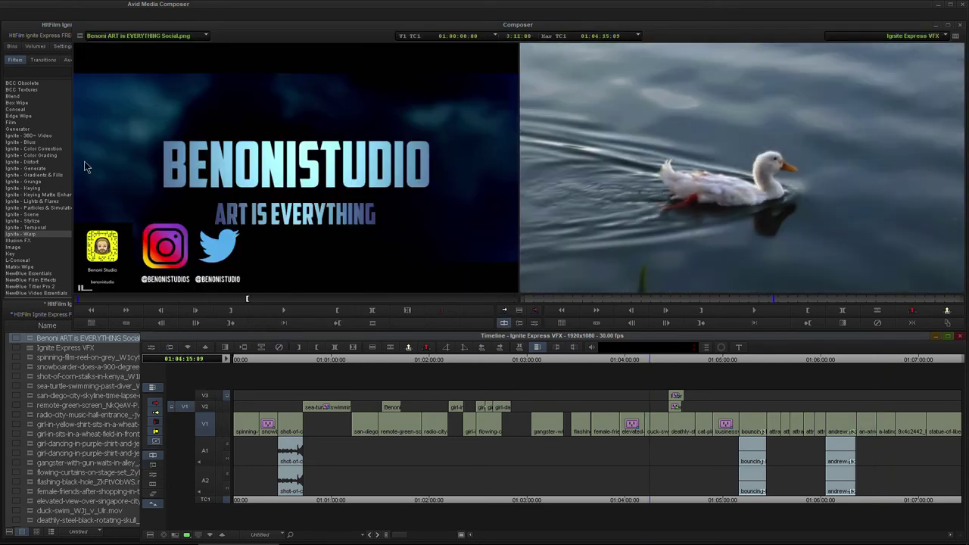
left_click(40, 235)
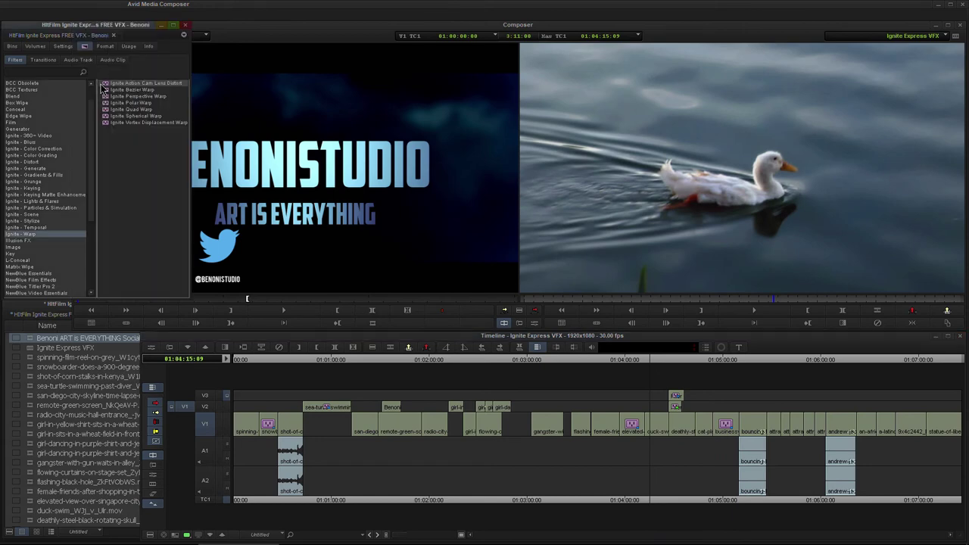
left_click_drag(589, 288, 659, 428)
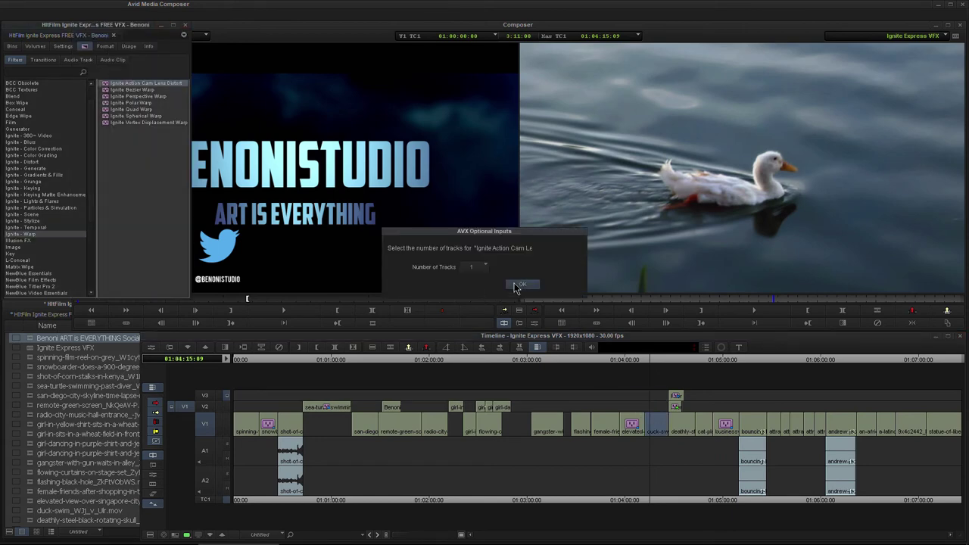
left_click(522, 286)
left_click(534, 323)
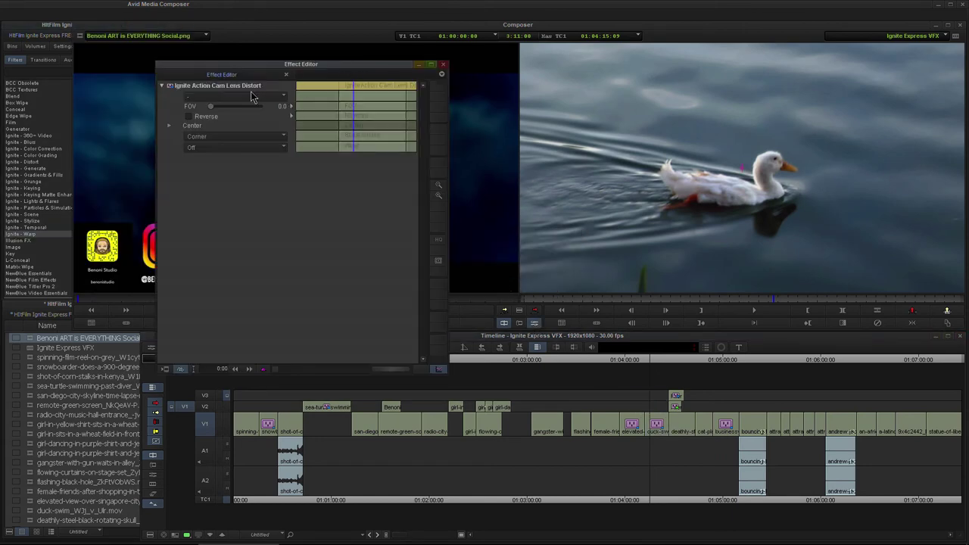
Set the duck clip's lens distortion FOV to 74.3, scrub to preview it, and change the scale anchor to Height
left_click_drag(216, 110, 230, 108)
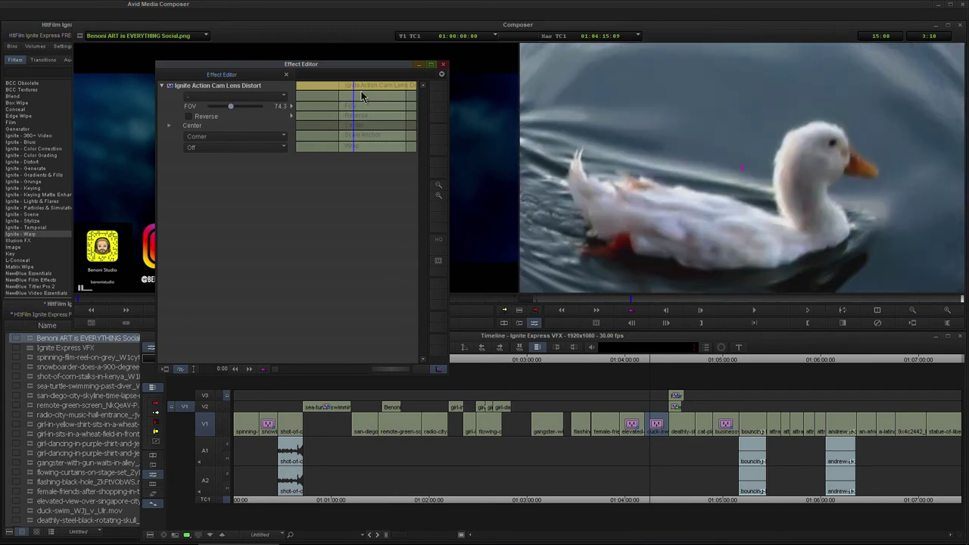
mouse_move(361, 91)
left_mouse_down()
mouse_move(380, 88)
mouse_move(364, 92)
left_mouse_up()
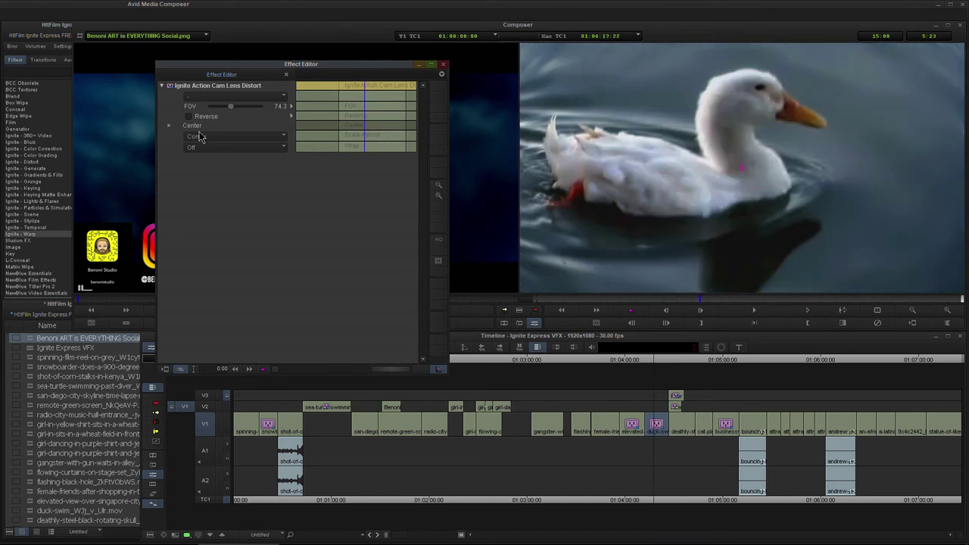
left_click(199, 136)
left_click(202, 161)
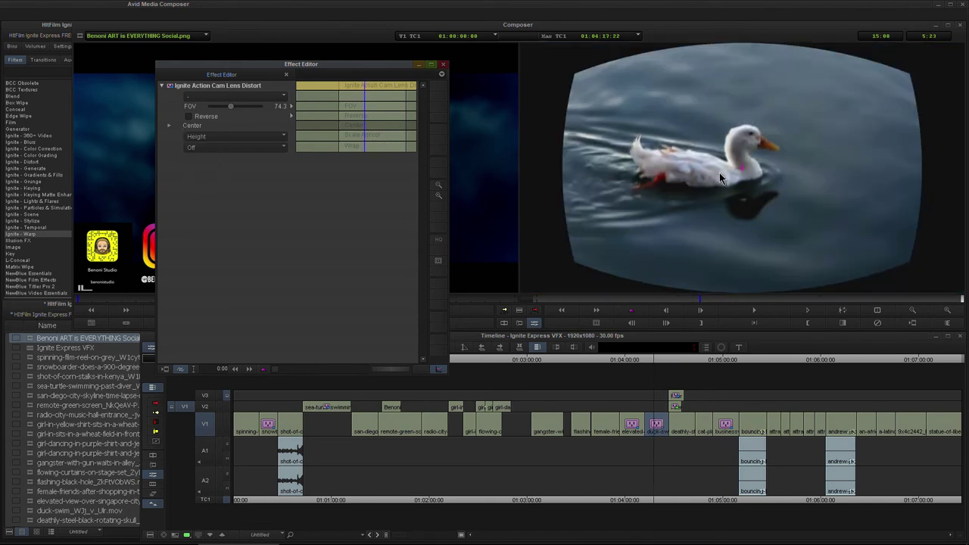
Choose the GoPro HERO3+/4 Narrow preset, set FOV to 57.1, and shift the distortion center slightly right on the duck clip
left_click(199, 97)
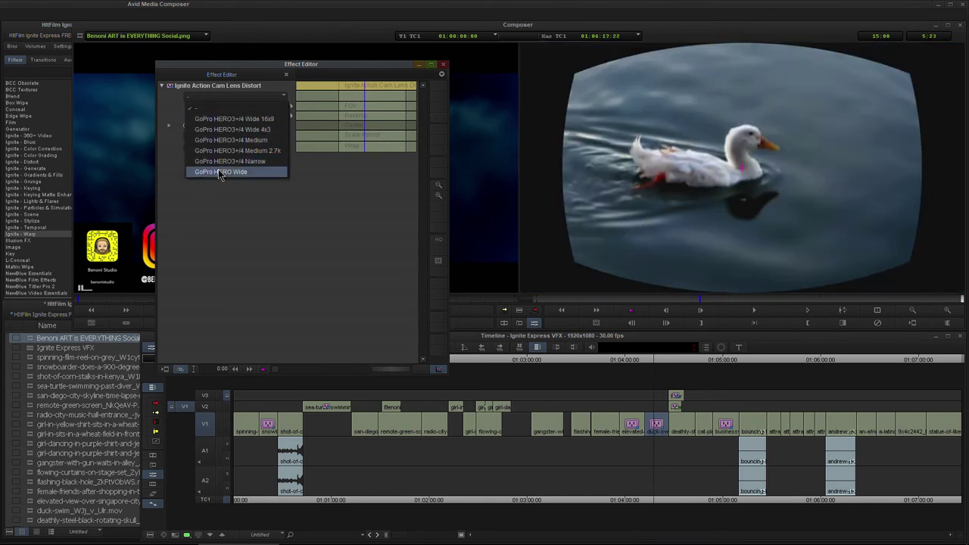
left_click(222, 160)
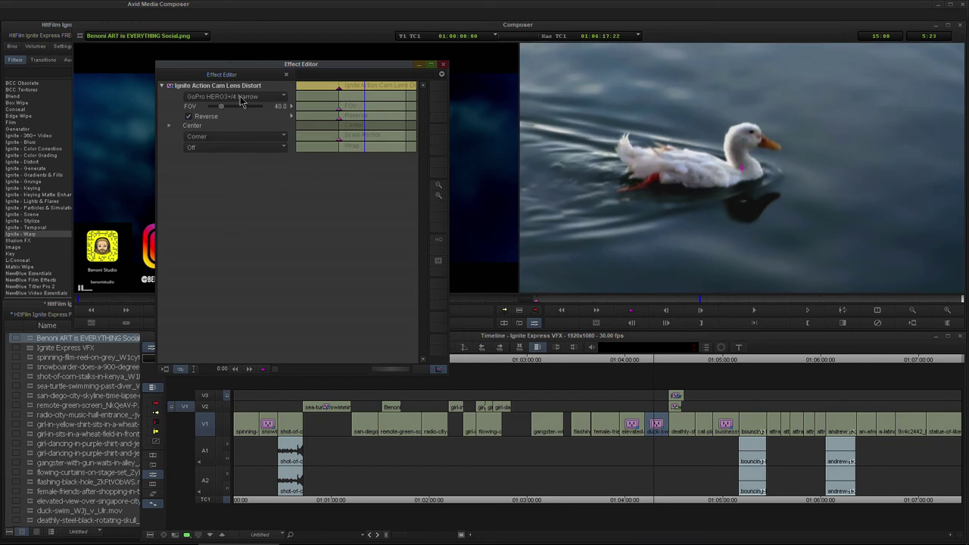
left_click_drag(218, 112, 225, 111)
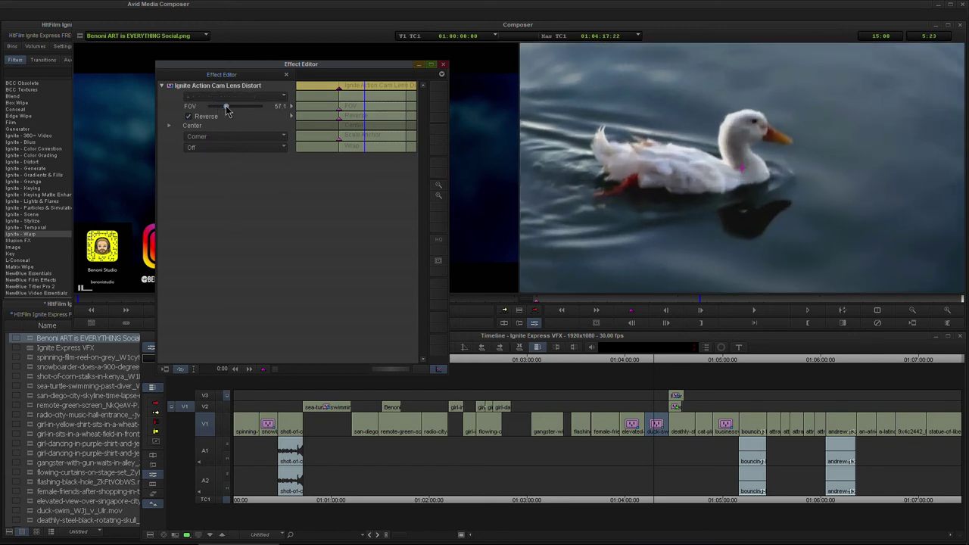
left_click_drag(740, 168, 762, 169)
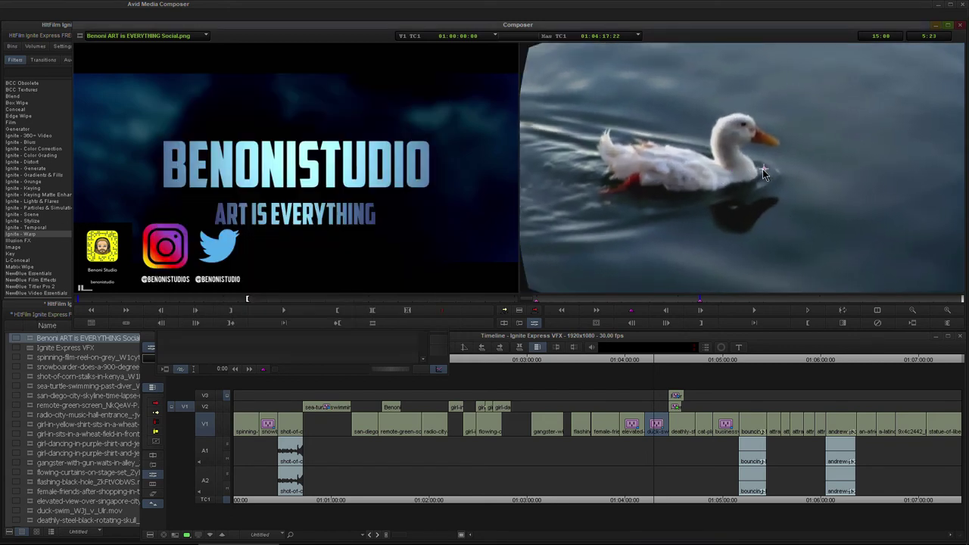
left_click(443, 67)
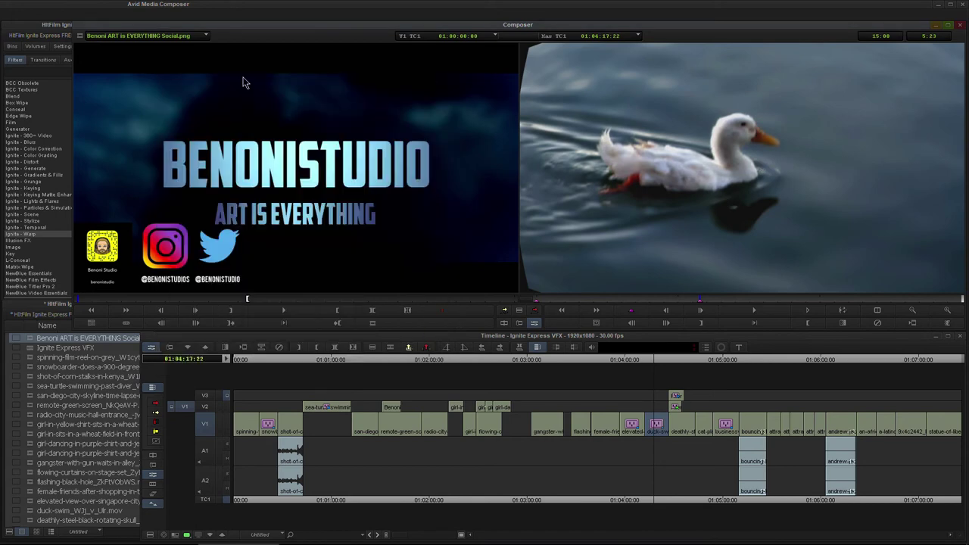
Replace the duck clip's lens distortion with Ignite Bezier Warp, using one track, and open its parameters
left_click(46, 235)
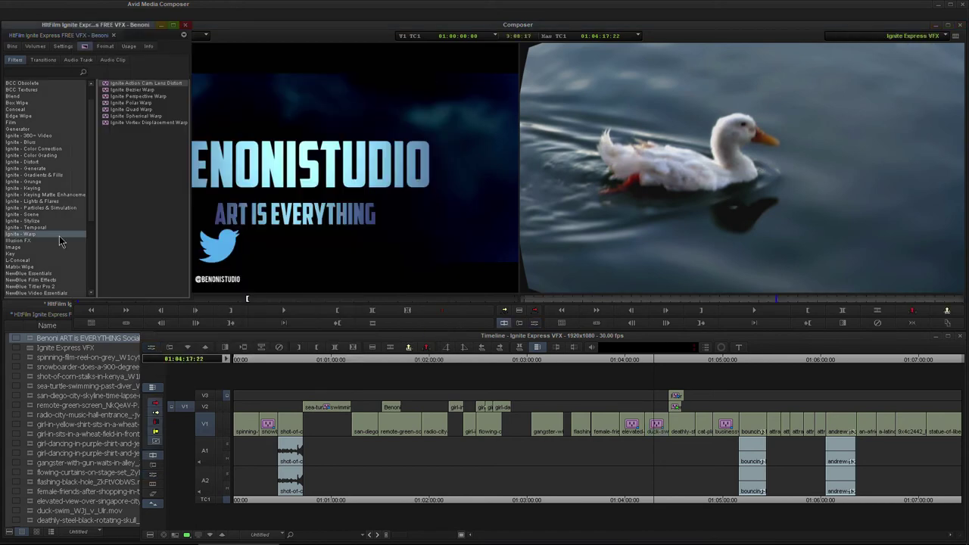
left_click_drag(113, 90, 659, 428)
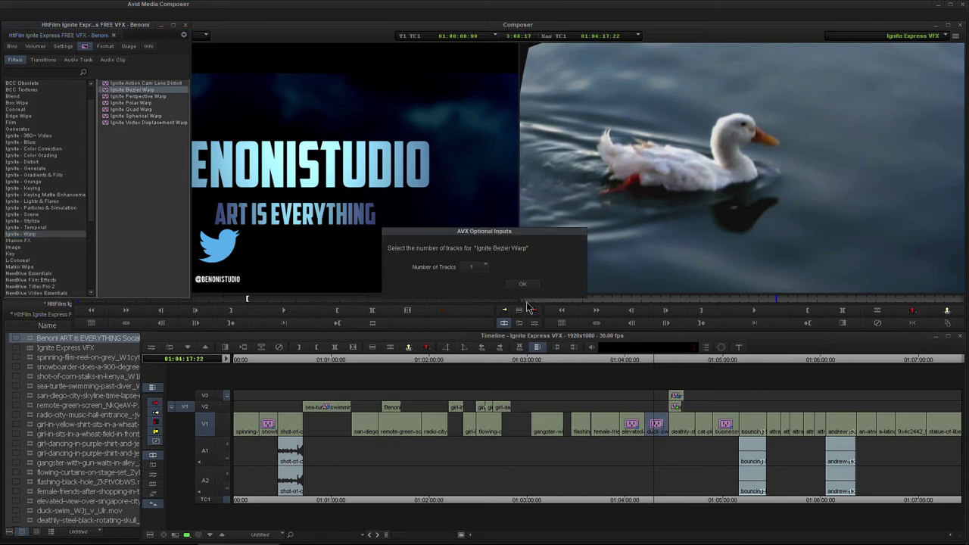
left_click(524, 285)
left_click(535, 323)
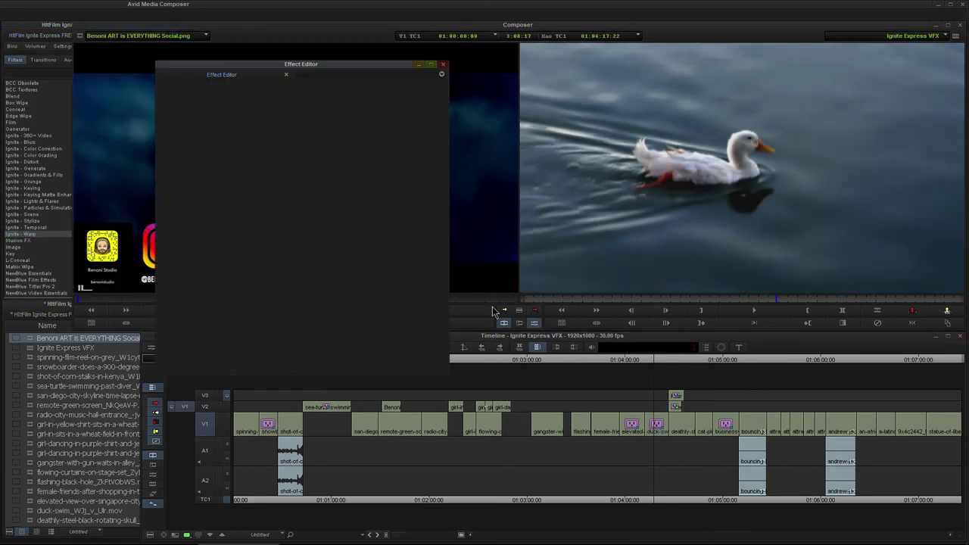
Set the Bezier Warp's Top Left Point X to 361 and pull both tangent handles on the image's left edge inward
left_click(169, 96)
left_click(177, 105)
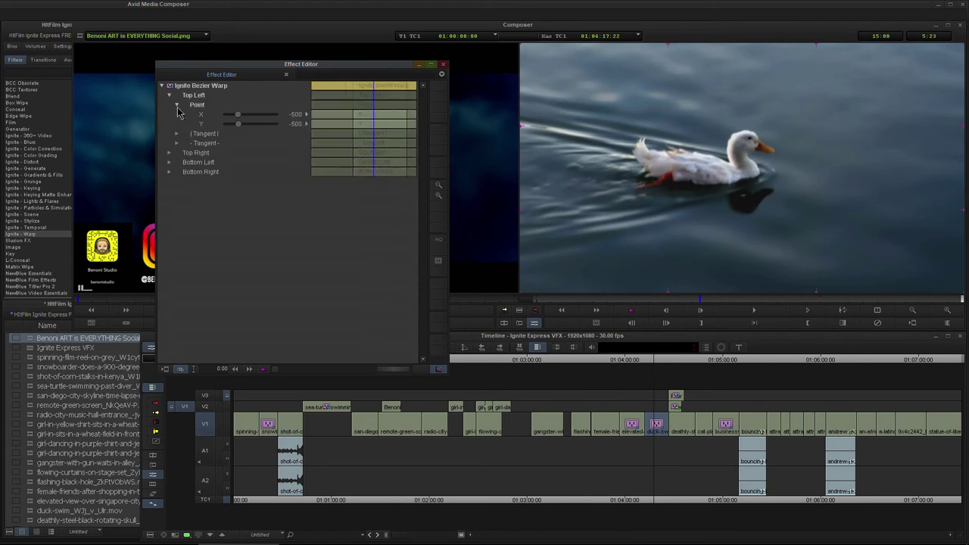
left_click_drag(242, 115, 260, 126)
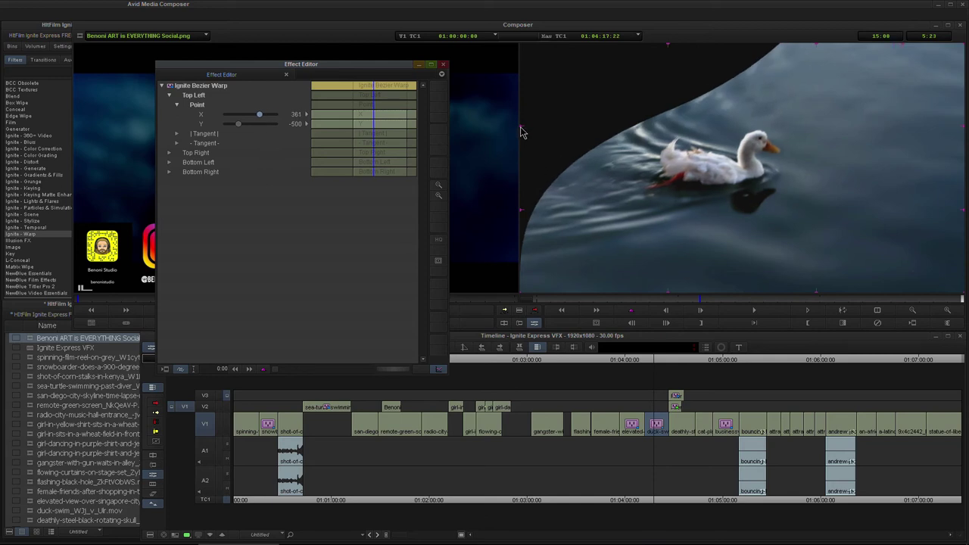
left_click_drag(521, 128, 543, 169)
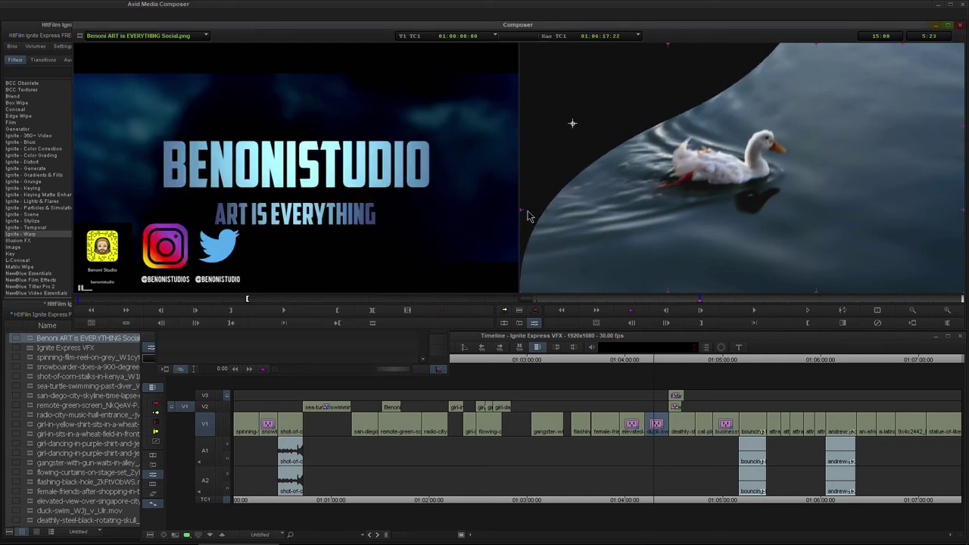
left_click(279, 345)
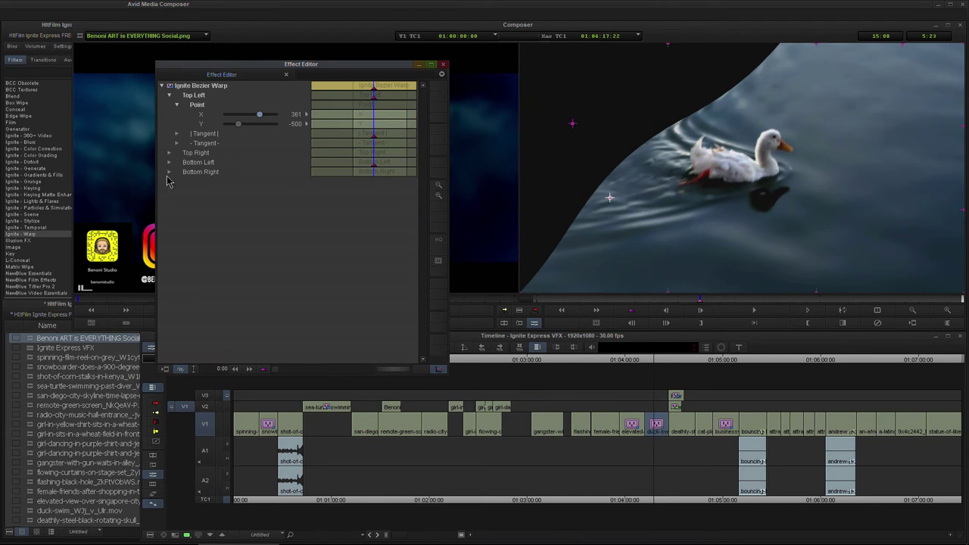
Adjust the Bezier Warp's Bottom Right |Tangent| to bend the right edge of the duck image inward
left_click(169, 172)
left_click(177, 191)
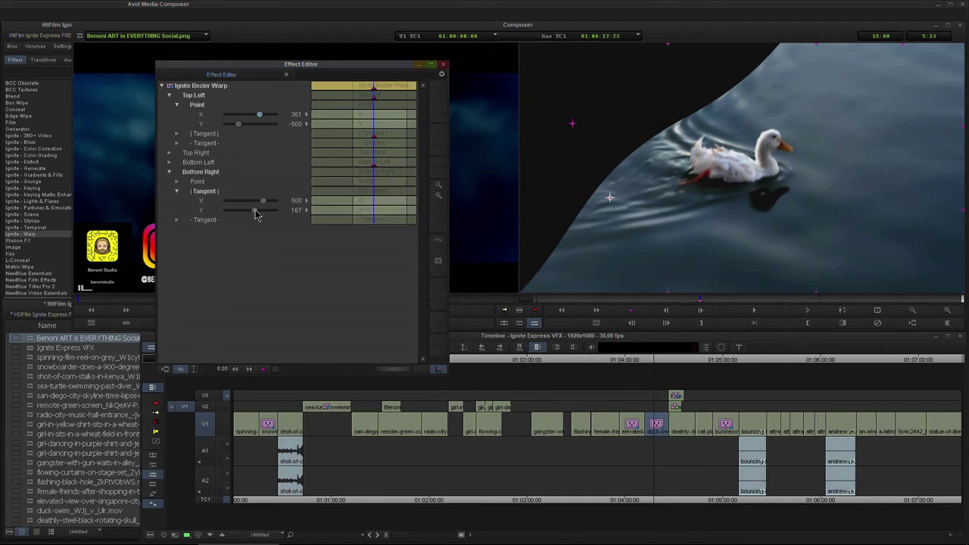
mouse_move(255, 211)
left_mouse_down()
mouse_move(234, 200)
mouse_move(251, 200)
left_mouse_up()
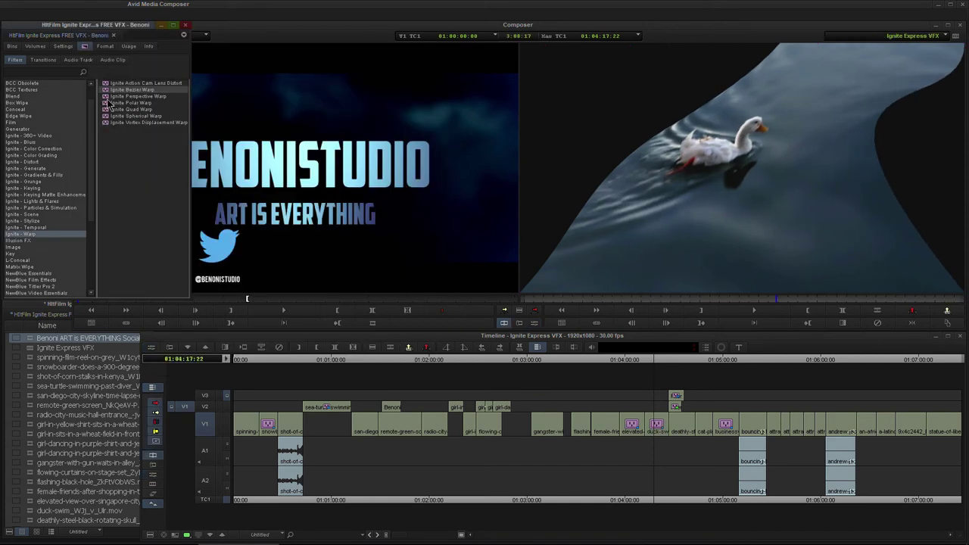
Replace Bezier Warp on the duck clip with Ignite Perspective Warp, using one track, and set its Latitude to 54.3
left_click(111, 98)
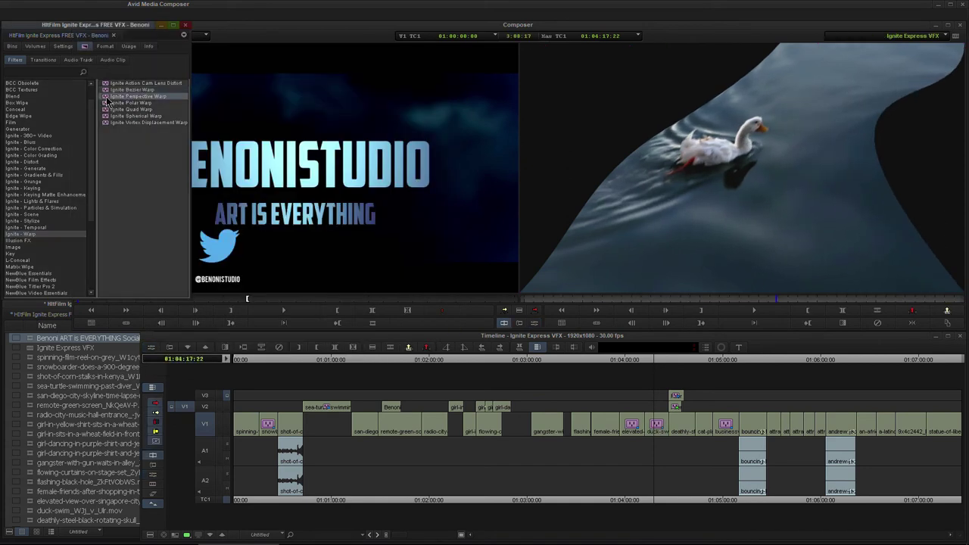
left_click_drag(621, 373, 655, 426)
left_click(521, 284)
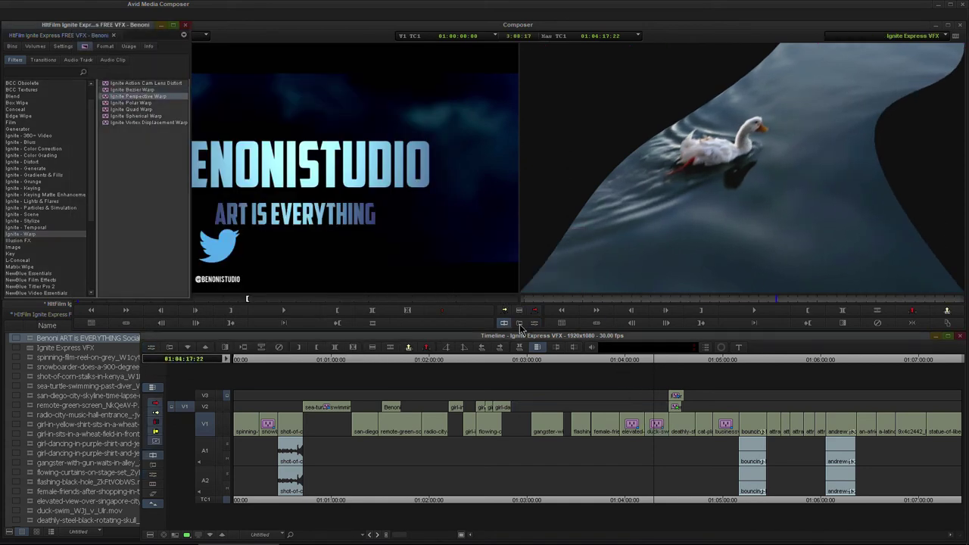
left_click(535, 324)
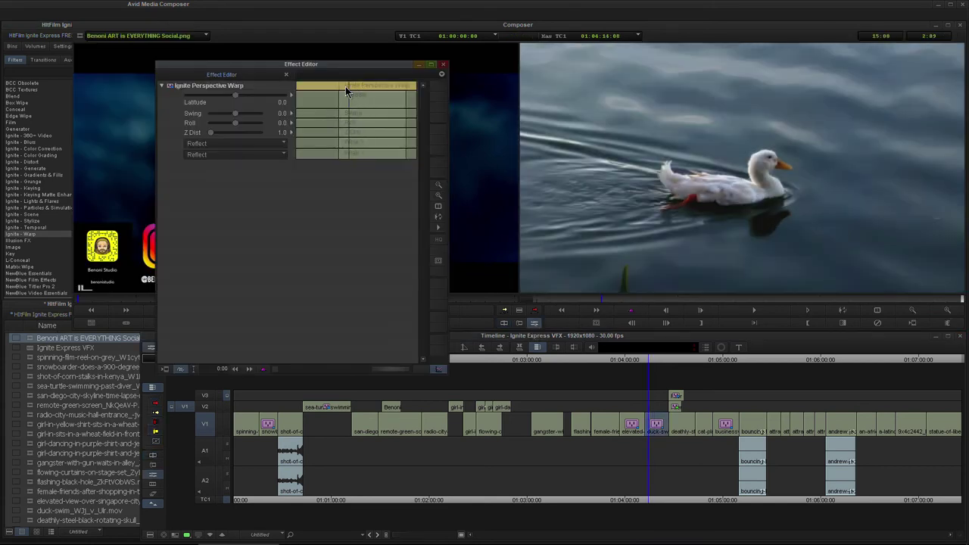
left_click_drag(256, 98, 264, 93)
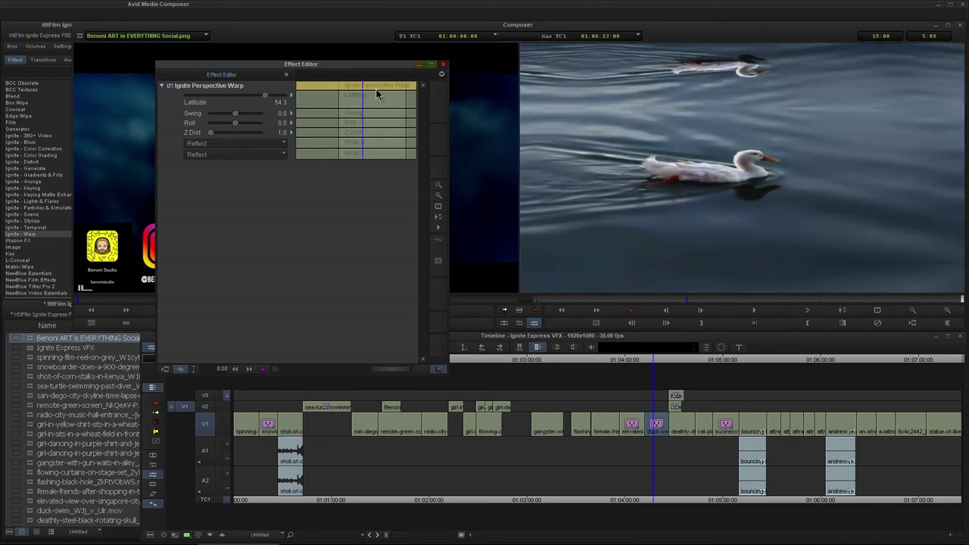
Apply Ignite Perspective Warp to the clip of the woman with the cup, using one track, and open its parameters
left_click(443, 64)
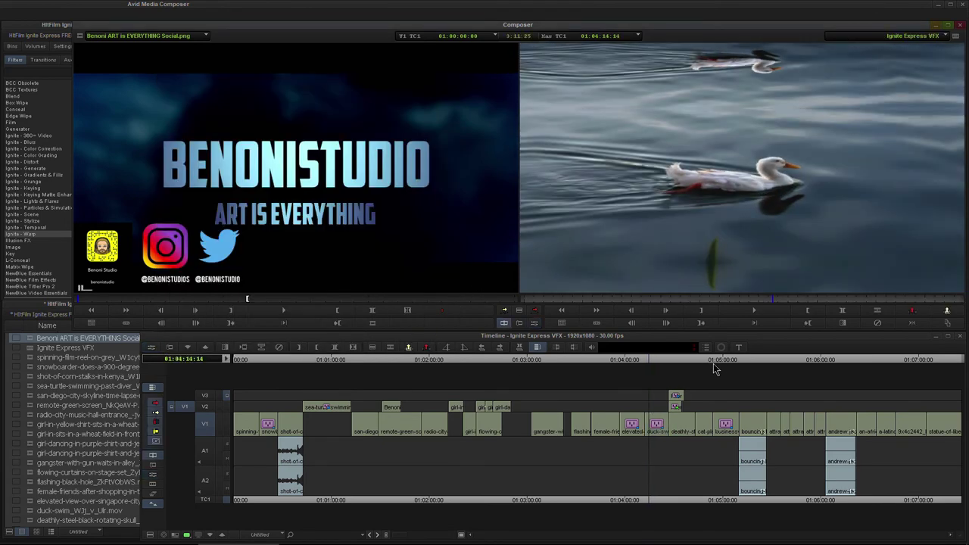
left_click(788, 365)
left_click(795, 365)
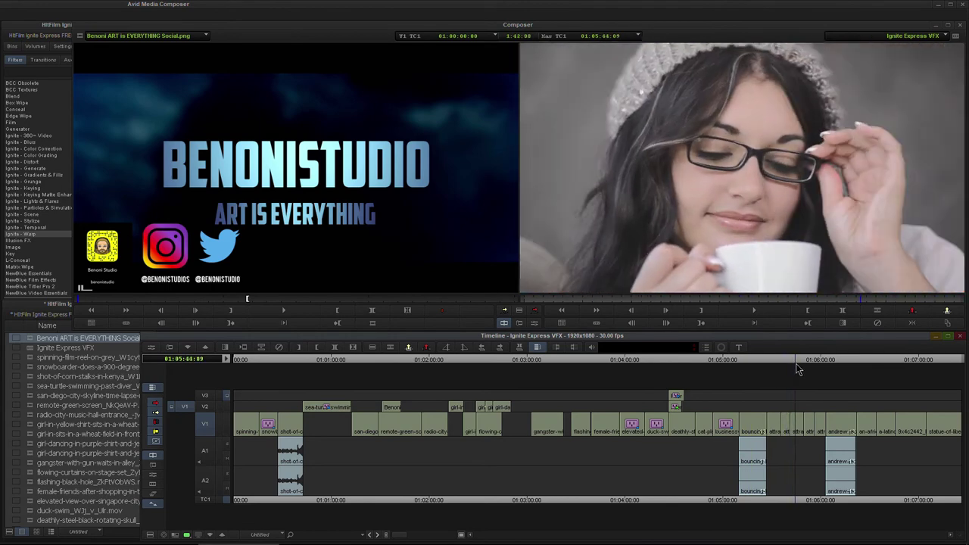
left_click(38, 234)
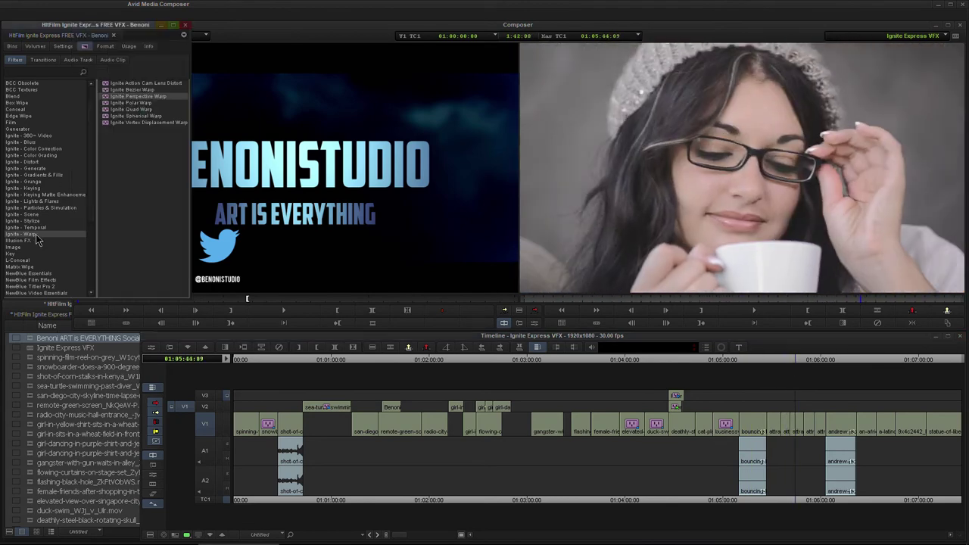
left_click_drag(152, 108, 792, 422)
left_click(525, 285)
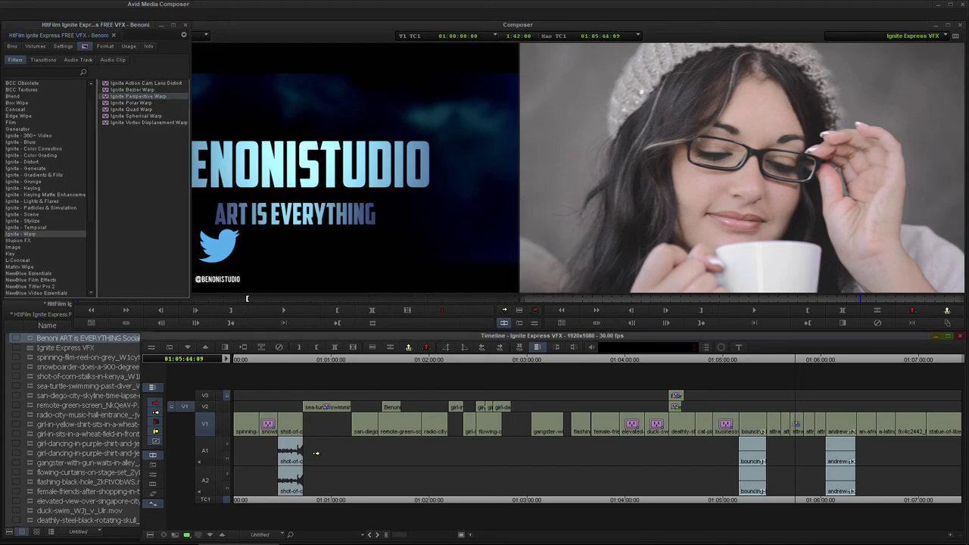
left_click_drag(401, 537, 447, 536)
left_click(535, 321)
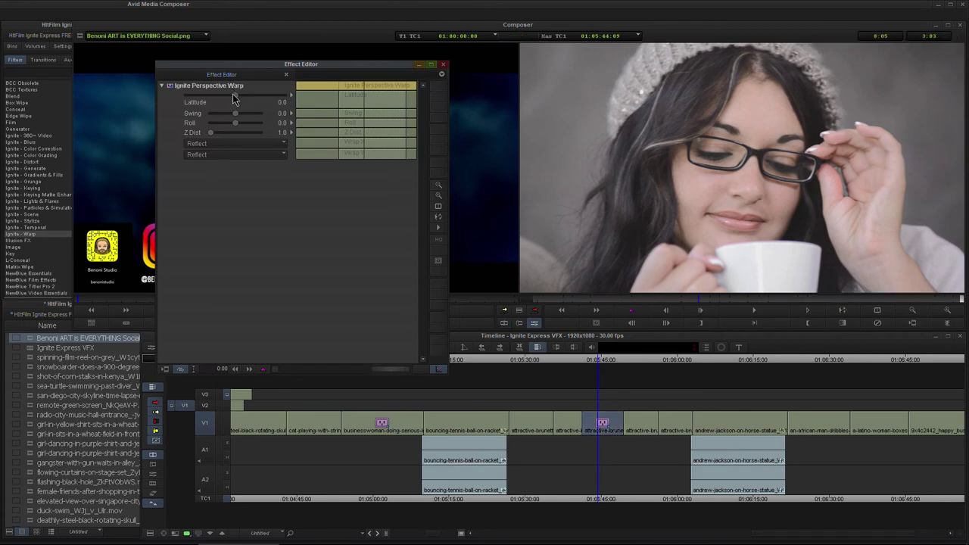
Set the Perspective Warp's Latitude to 41.2 and both Wrap X and Wrap Y to No
left_click_drag(236, 96, 258, 96)
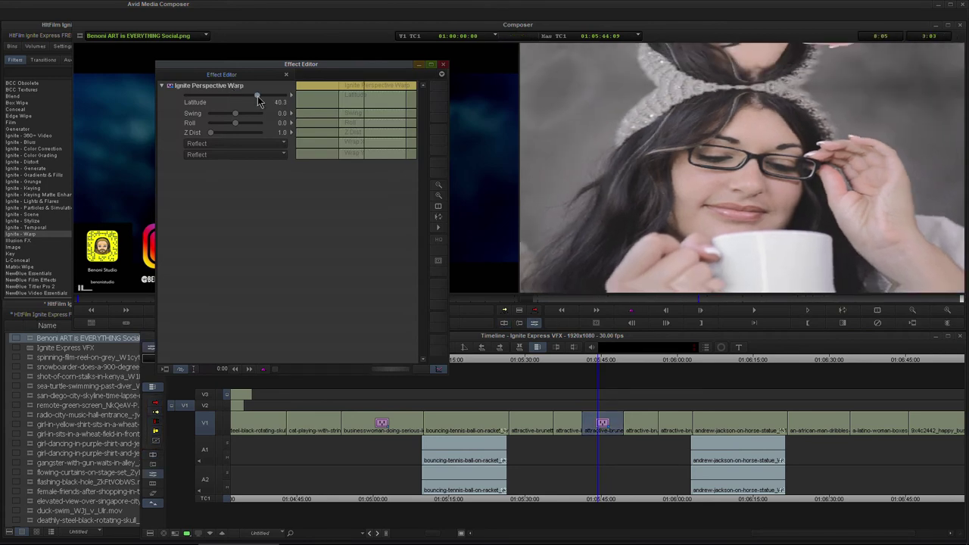
left_click(370, 89)
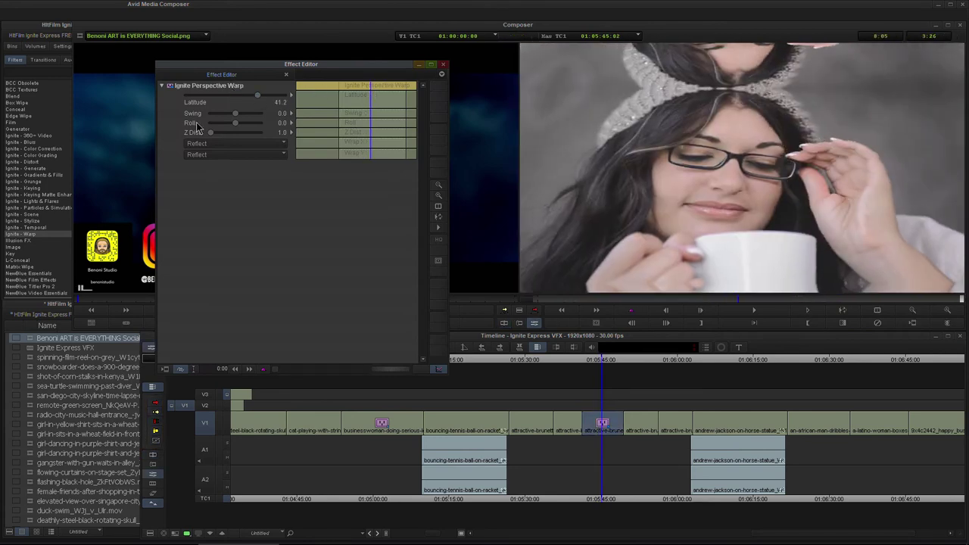
left_click(215, 154)
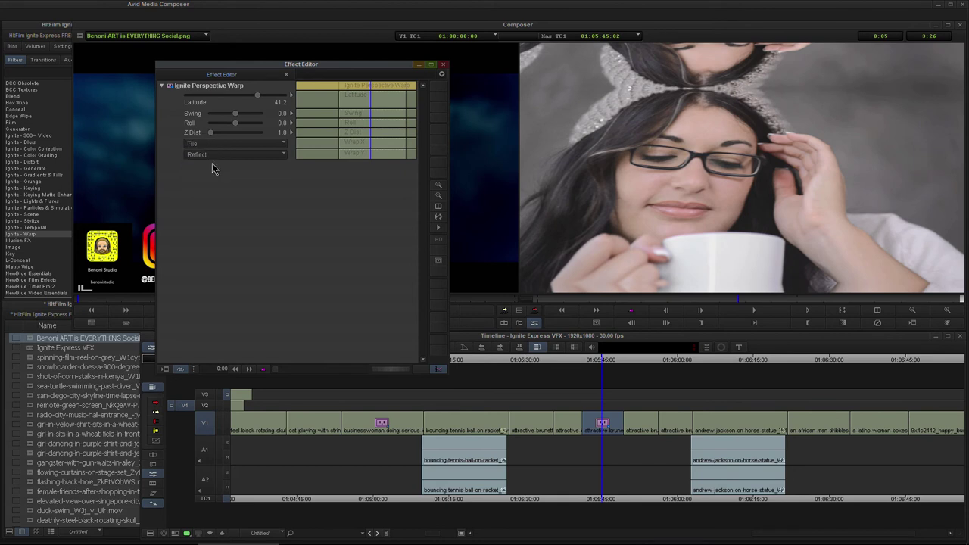
left_click(210, 156)
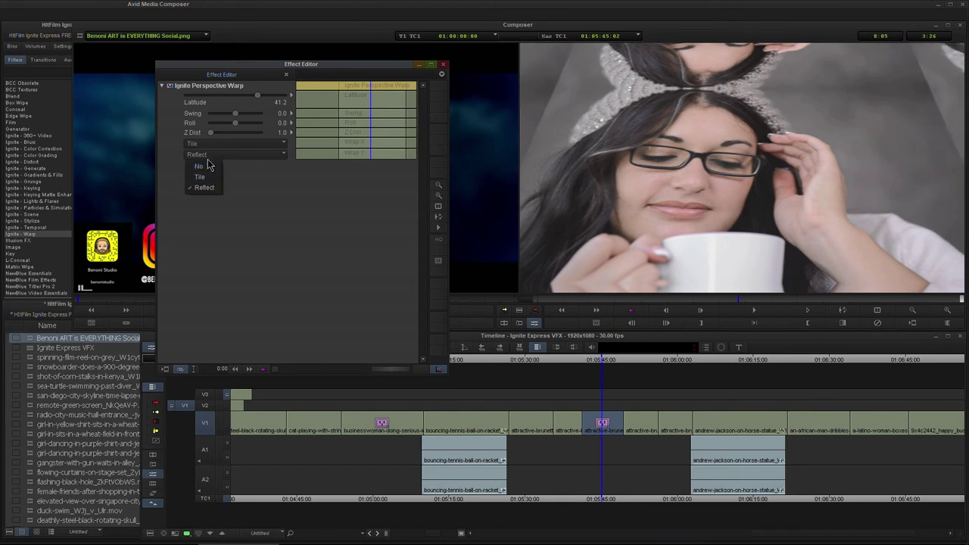
left_click(198, 166)
left_click(217, 144)
left_click(198, 155)
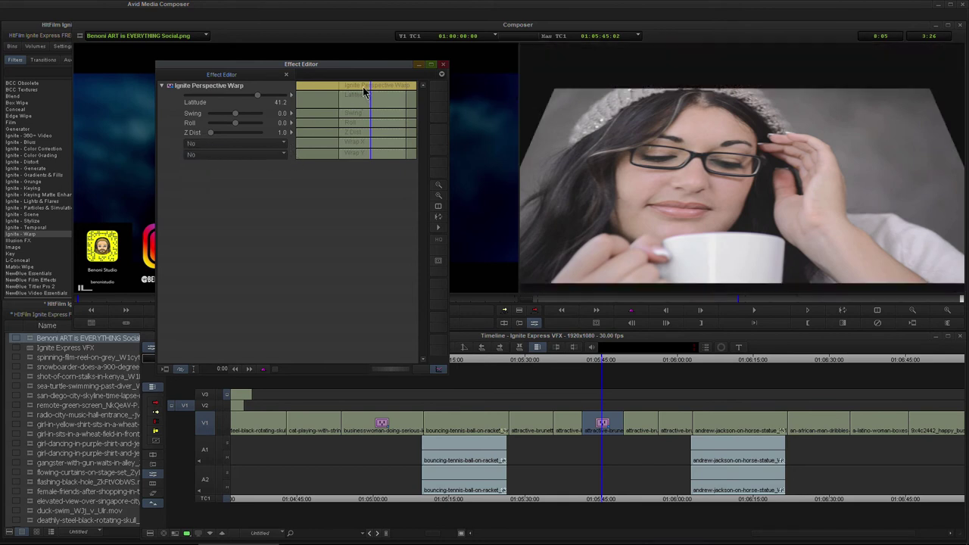
mouse_move(364, 89)
left_mouse_down()
mouse_move(348, 88)
mouse_move(375, 89)
left_mouse_up()
Switch the Perspective Warp's Wrap X and Wrap Y to Tile and set Z Dist to 22.4
left_click(202, 144)
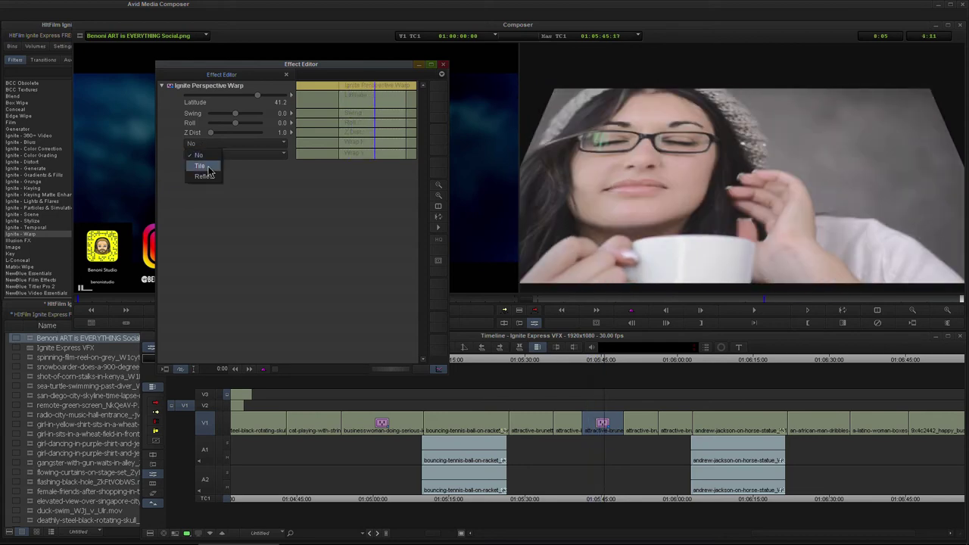
left_click(200, 166)
left_click(208, 154)
left_click(200, 176)
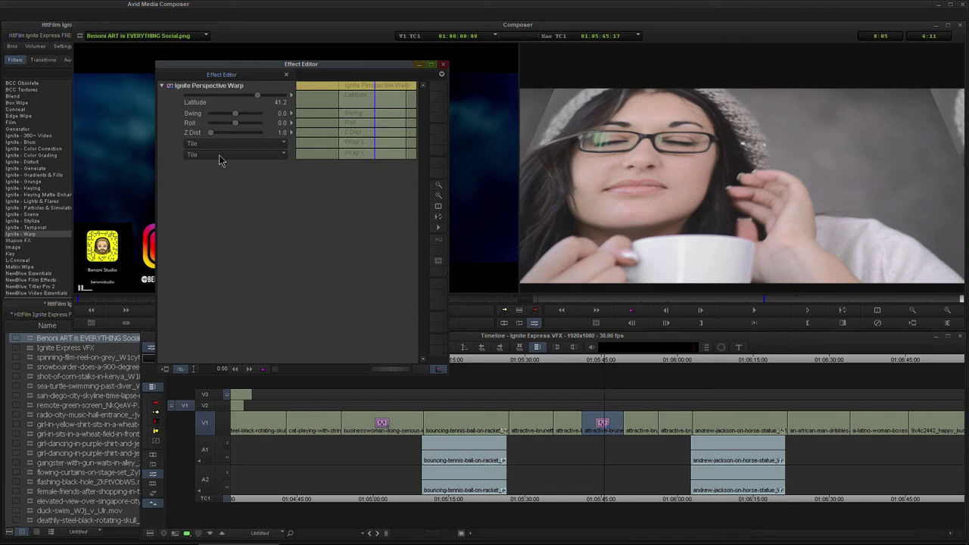
left_click_drag(212, 133, 221, 133)
left_click_drag(372, 84, 356, 85)
left_click(373, 86)
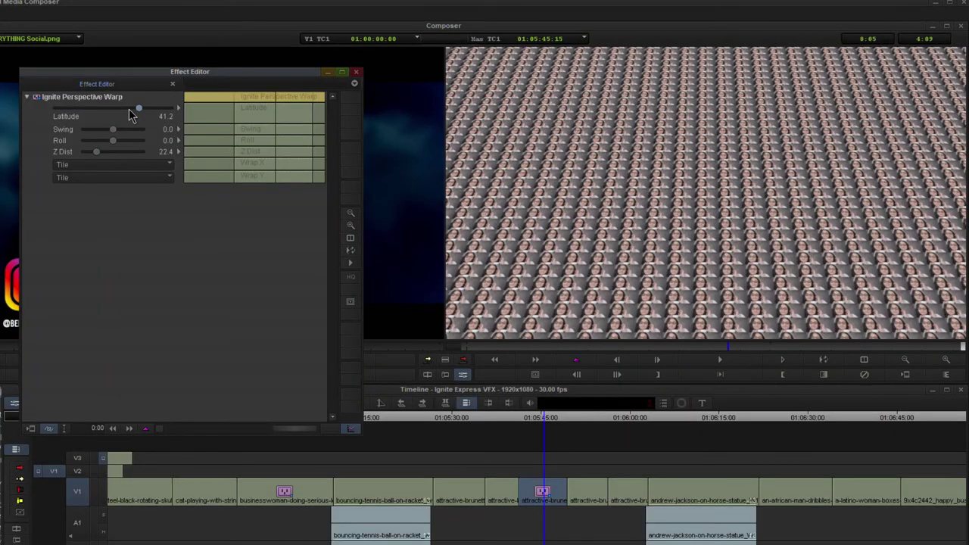
Set the Perspective Warp's Latitude to 7.5, Swing to -15.3 and Z Dist to 2.2
left_click_drag(129, 109, 118, 109)
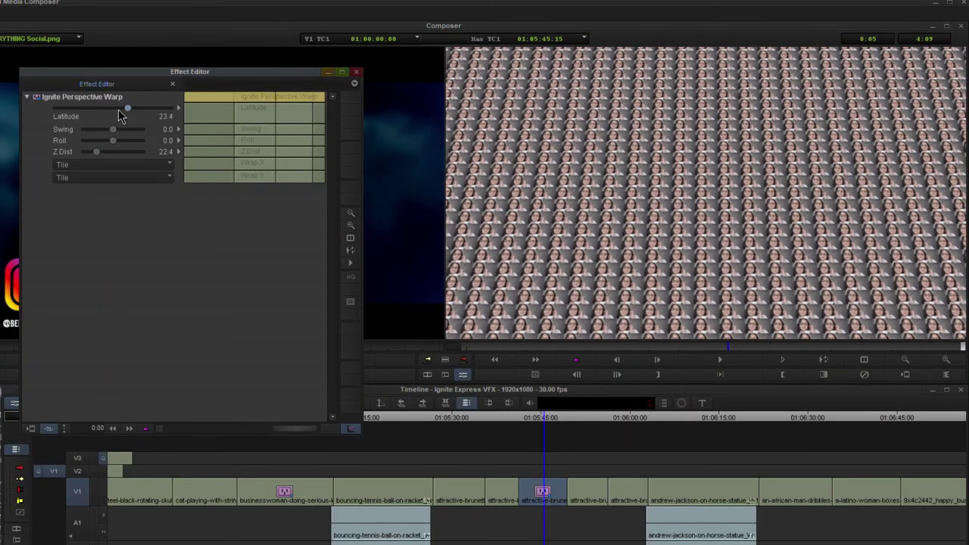
left_click_drag(246, 100, 259, 100)
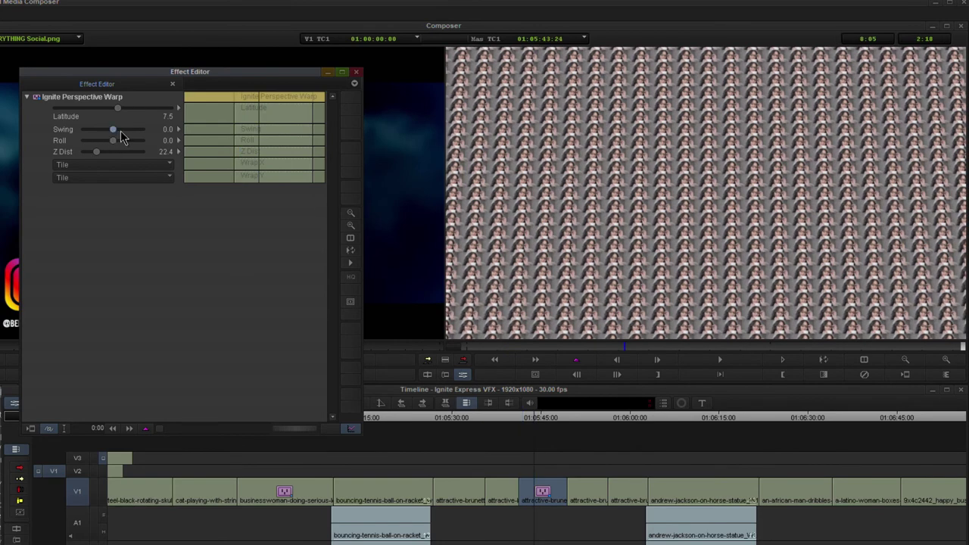
left_click_drag(121, 133, 87, 155)
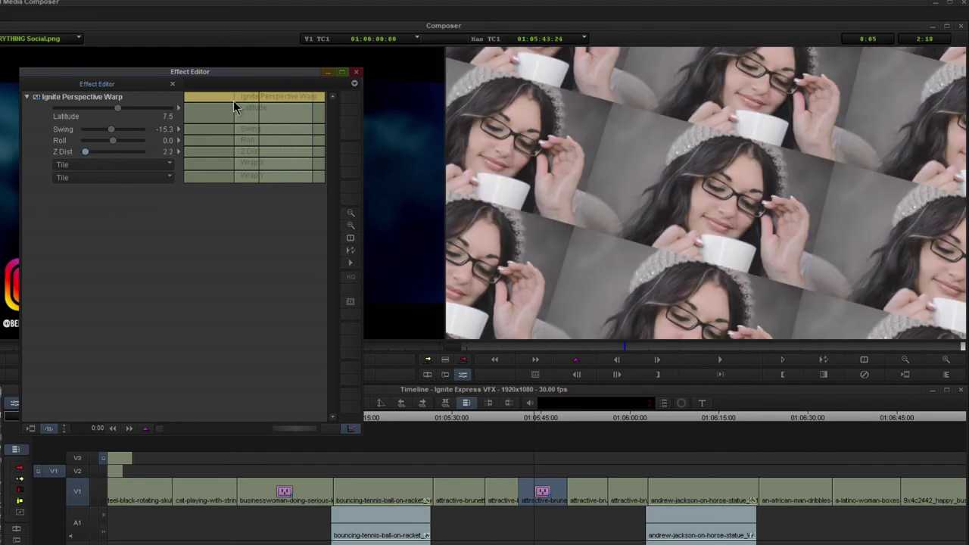
mouse_move(234, 104)
left_mouse_down()
mouse_move(291, 101)
mouse_move(242, 105)
left_mouse_up()
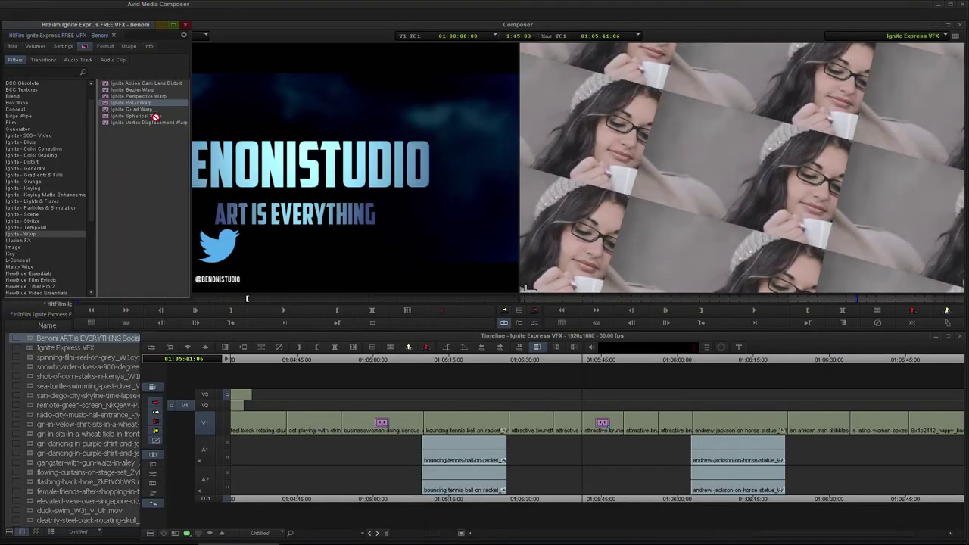
Replace Perspective Warp on the woman's clip with Ignite Polar Warp, using one track, and open its parameters
left_click_drag(156, 117, 610, 423)
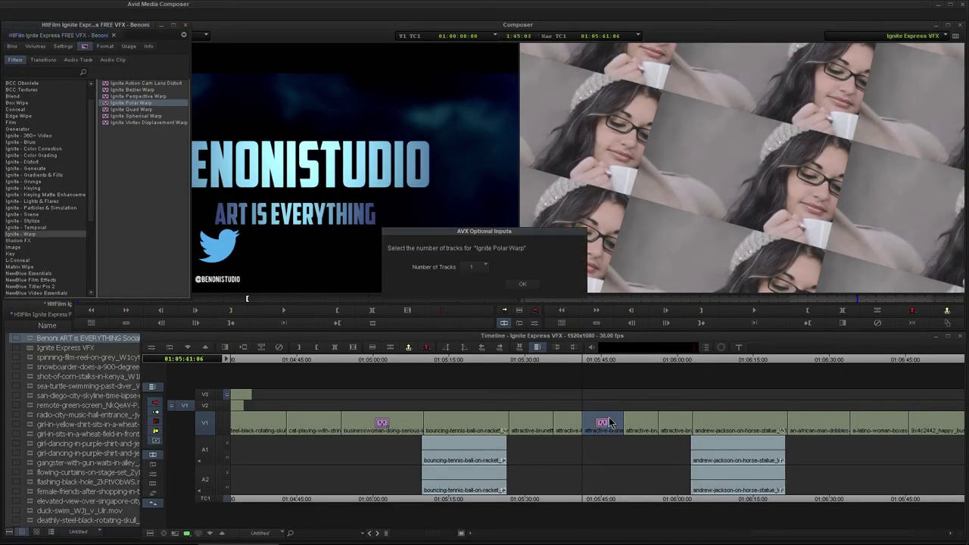
left_click(530, 286)
left_click_drag(583, 360, 607, 367)
left_click(535, 323)
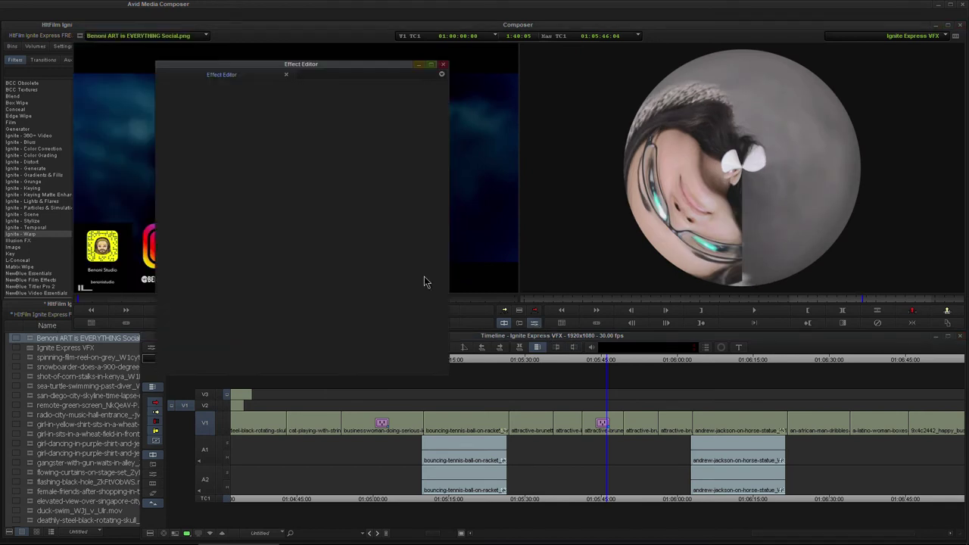
Set the Polar Warp's Rotation to 136.7 and both Wrap X and Wrap Y to Tile
left_click_drag(372, 91, 349, 91)
mouse_move(234, 114)
left_mouse_down()
mouse_move(230, 97)
mouse_move(224, 117)
left_mouse_up()
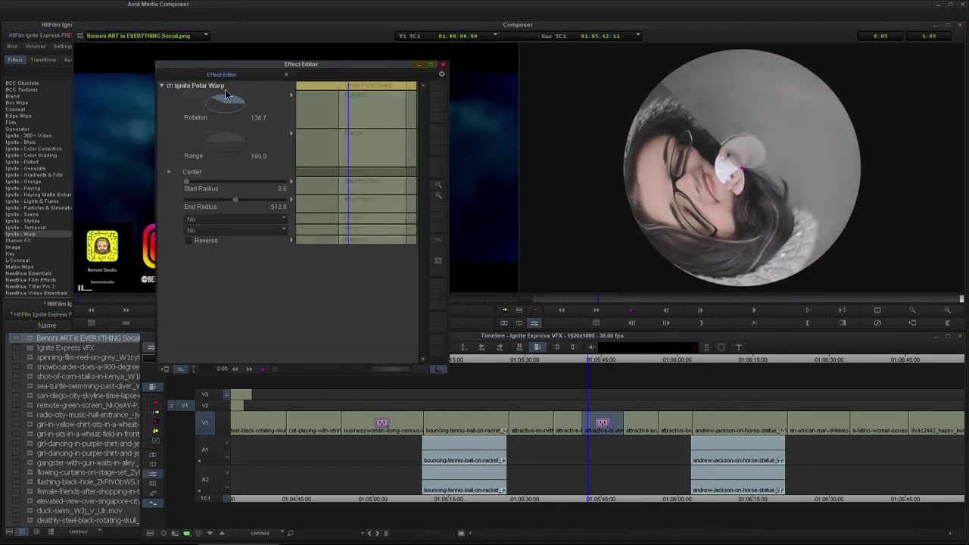
left_click(213, 230)
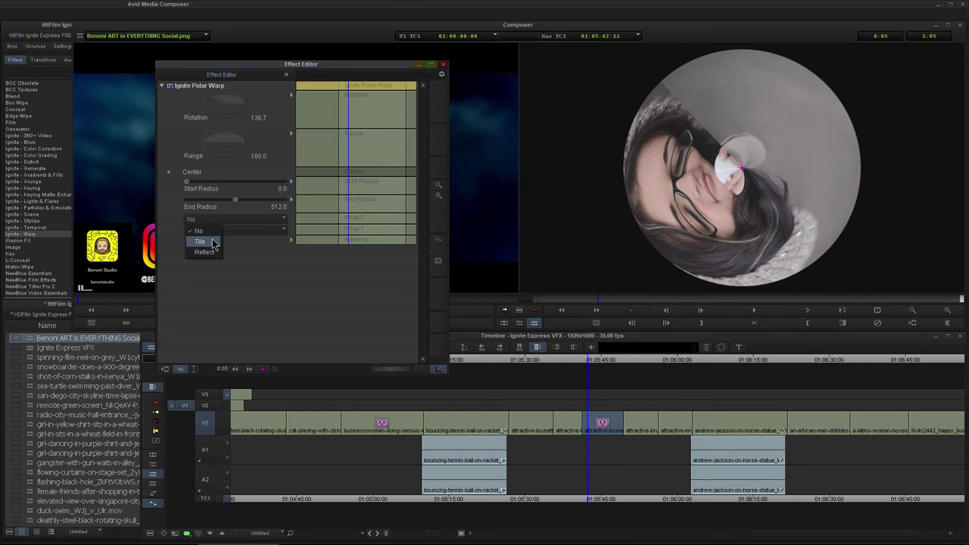
left_click(213, 242)
left_click(216, 231)
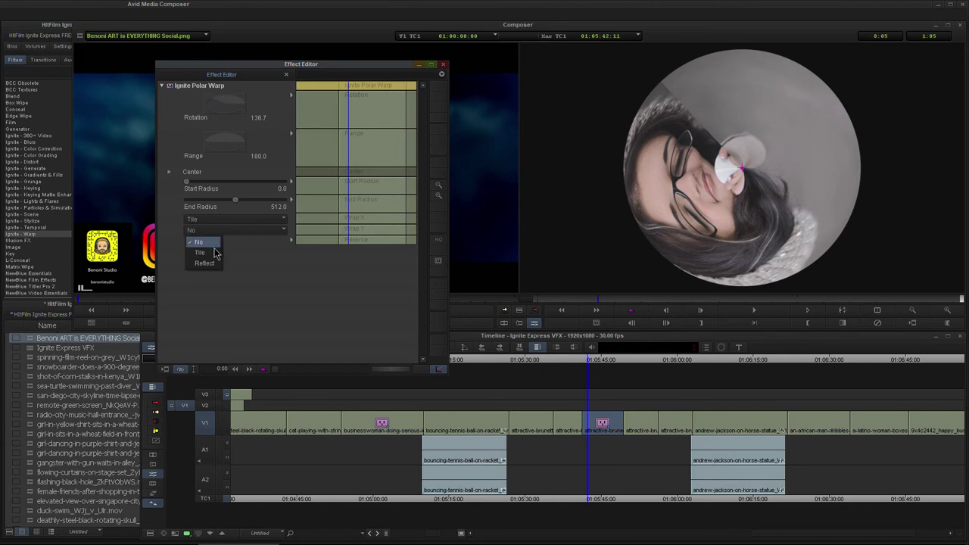
left_click(216, 253)
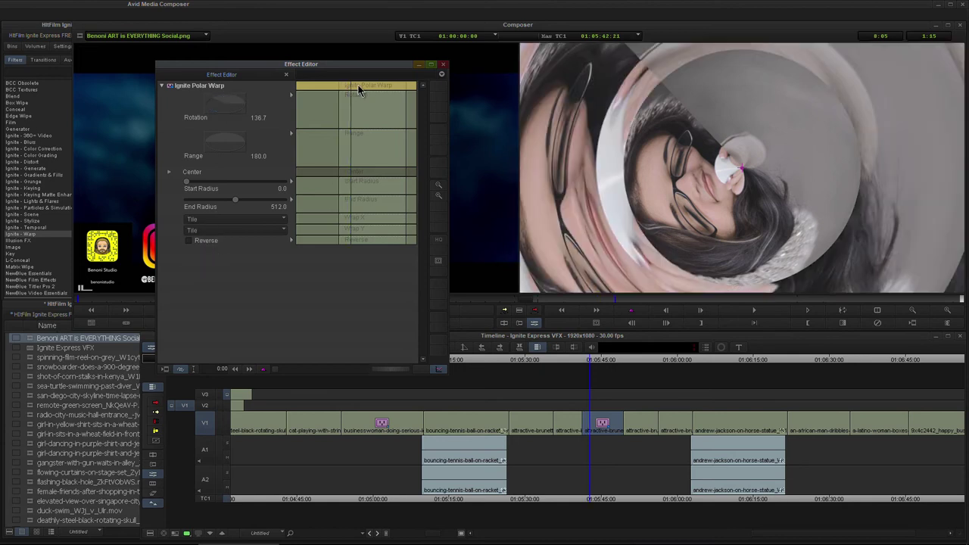
mouse_move(359, 90)
left_mouse_down()
mouse_move(385, 87)
mouse_move(377, 86)
left_mouse_up()
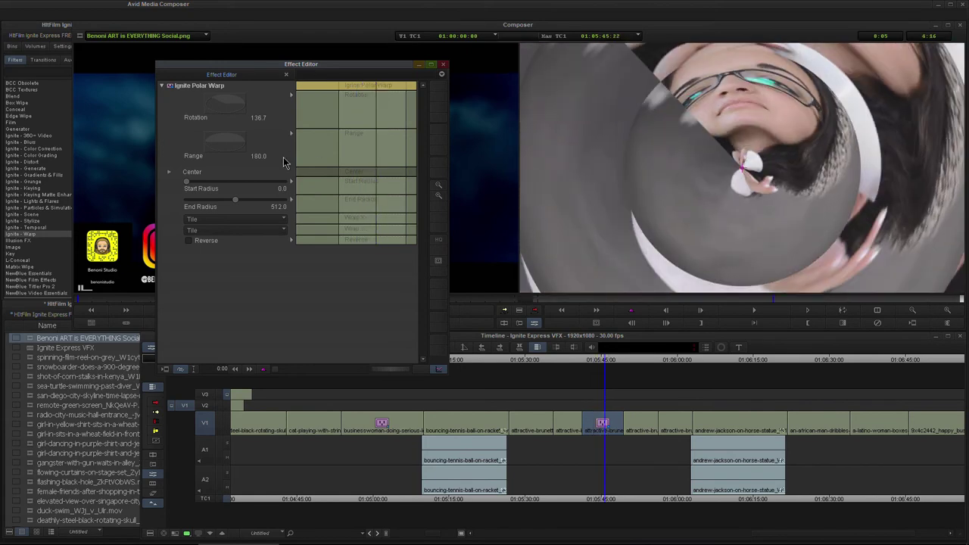
Switch the Polar Warp's Wrap X and Wrap Y to Reflect and set Start Radius to 878.5
left_click(191, 242)
left_click(212, 230)
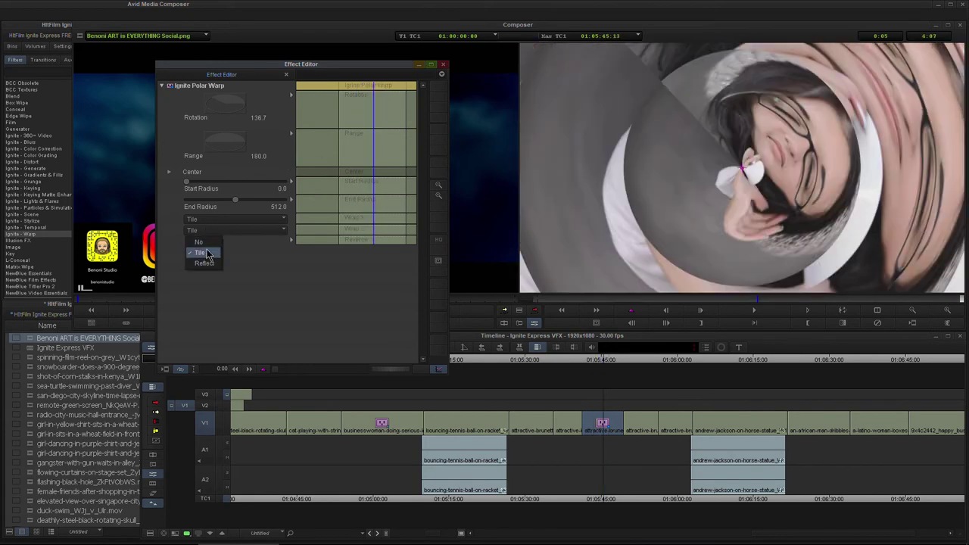
left_click(212, 229)
left_click(212, 220)
left_click(212, 256)
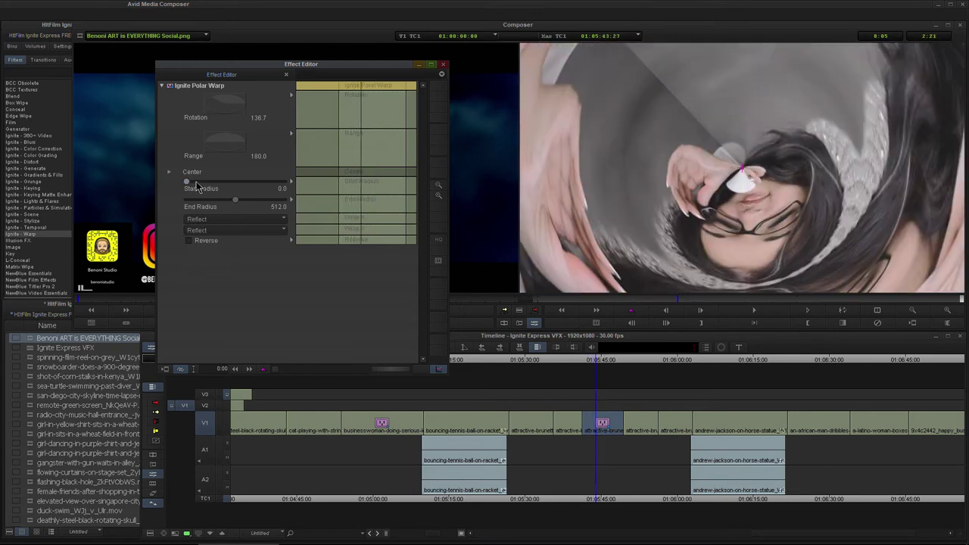
left_click_drag(197, 187, 270, 188)
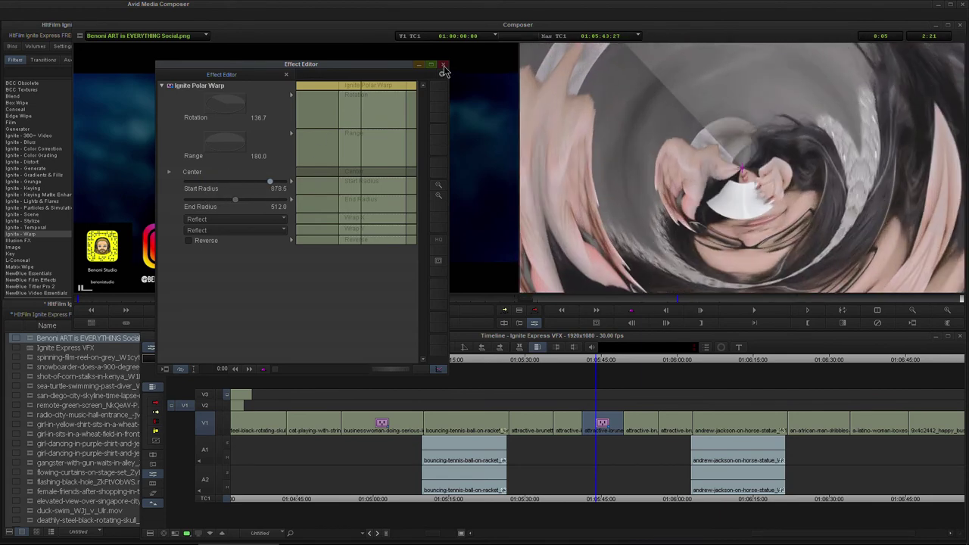
Remove Polar Warp from the woman's clip, apply Ignite Quad Warp with one track, and open its parameters
left_click(606, 424)
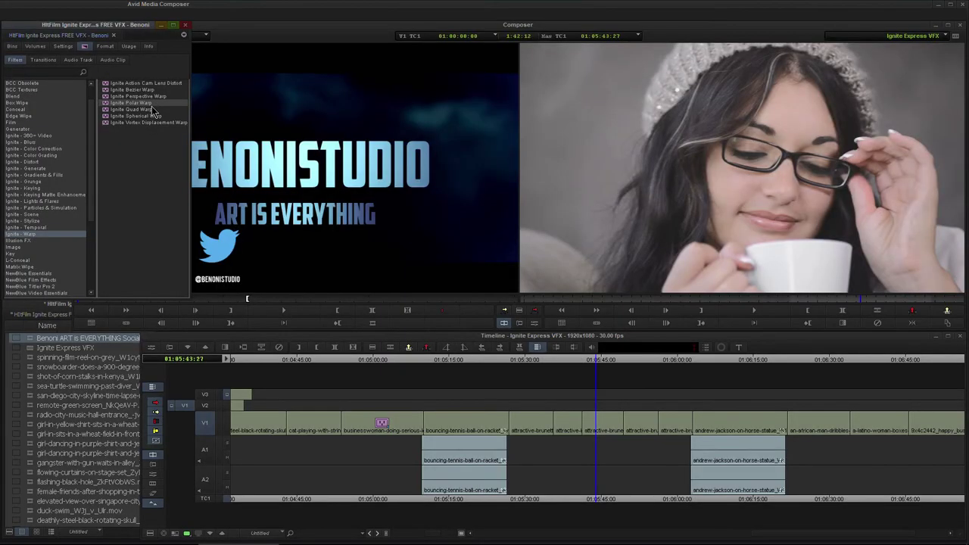
left_click(126, 109)
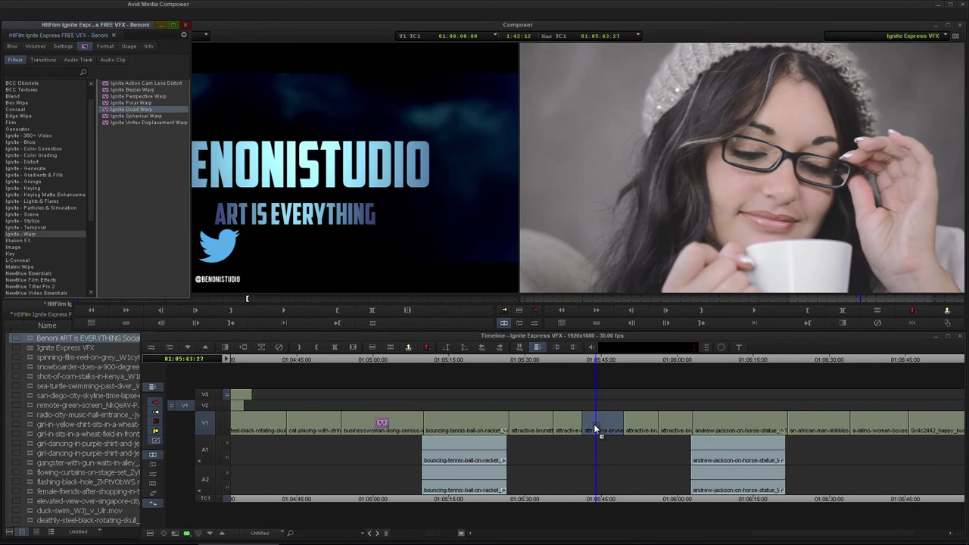
left_click_drag(594, 428, 598, 429)
left_click(525, 286)
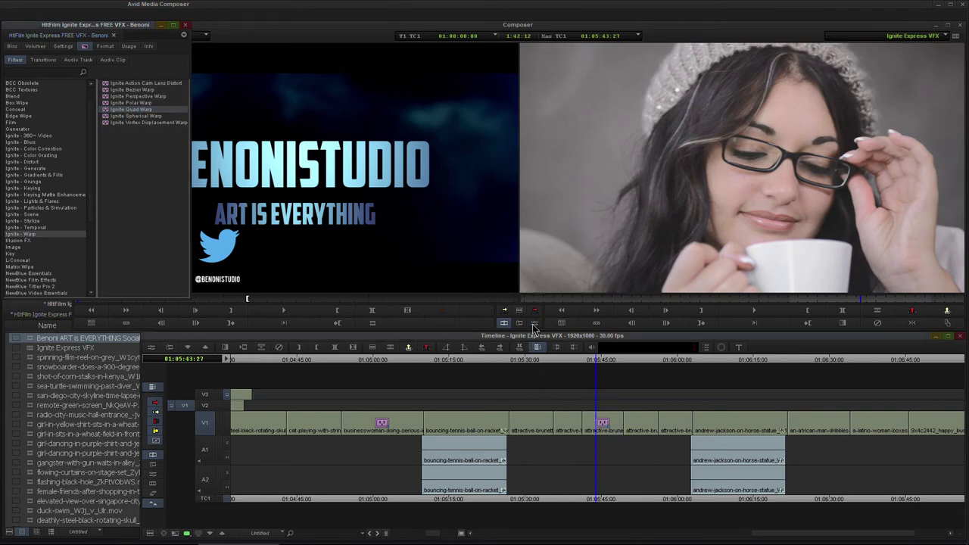
left_click(535, 323)
Move the Quad Warp's Top Left corner Position to X -128 and Y -383, and preview the clip
left_click_drag(355, 87, 365, 86)
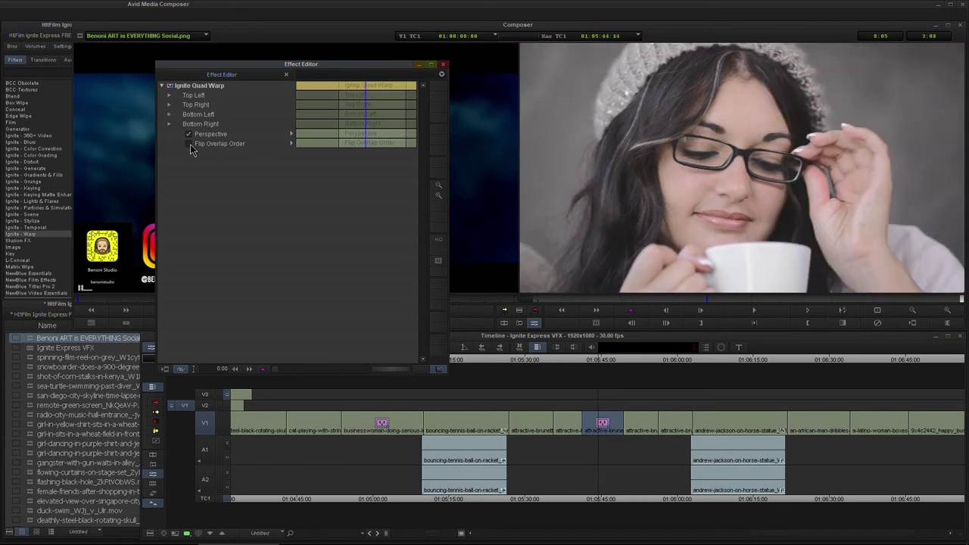
left_click(169, 95)
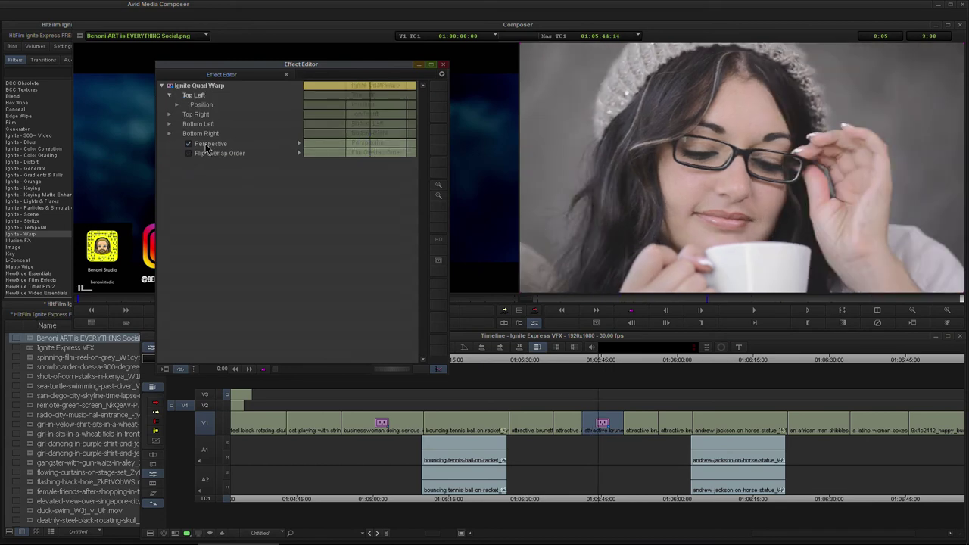
left_click(177, 105)
left_click(247, 114)
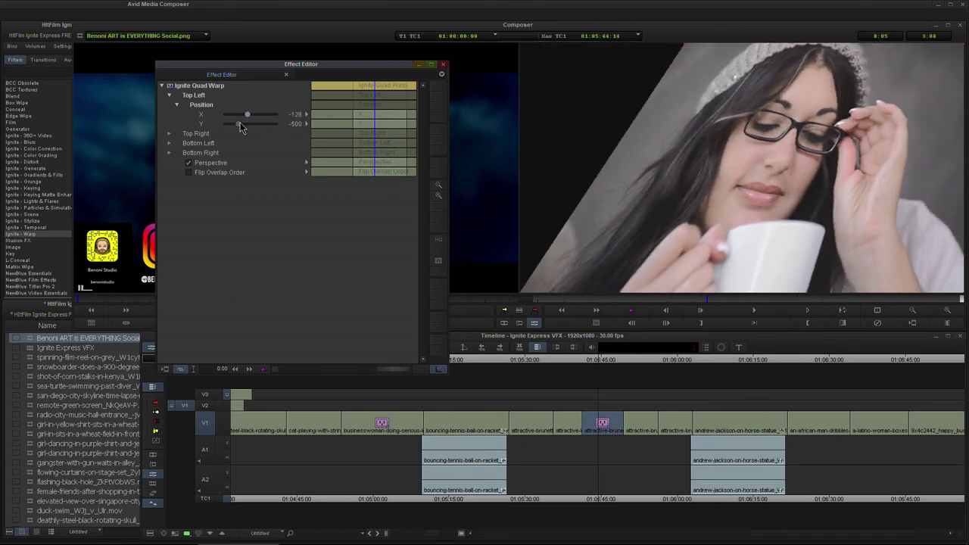
left_click(242, 124)
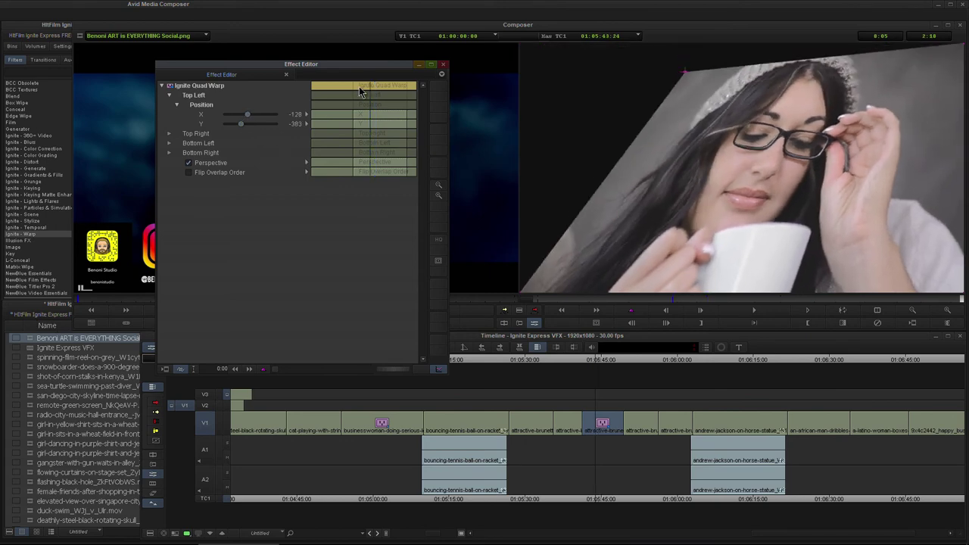
left_click_drag(359, 87, 382, 86)
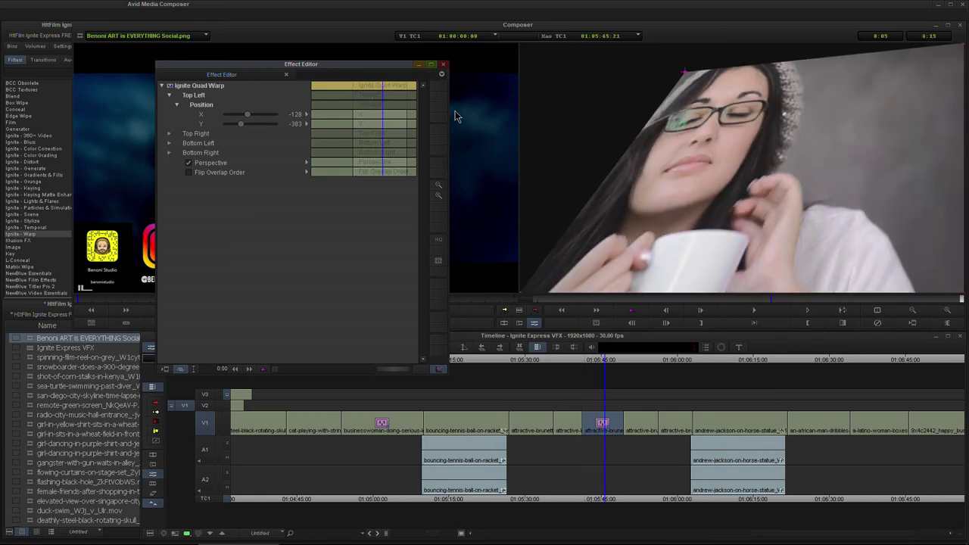
Remove Quad Warp from the woman's clip and apply Ignite Spherical Warp to the cat clip, showing its parameters
key("y")
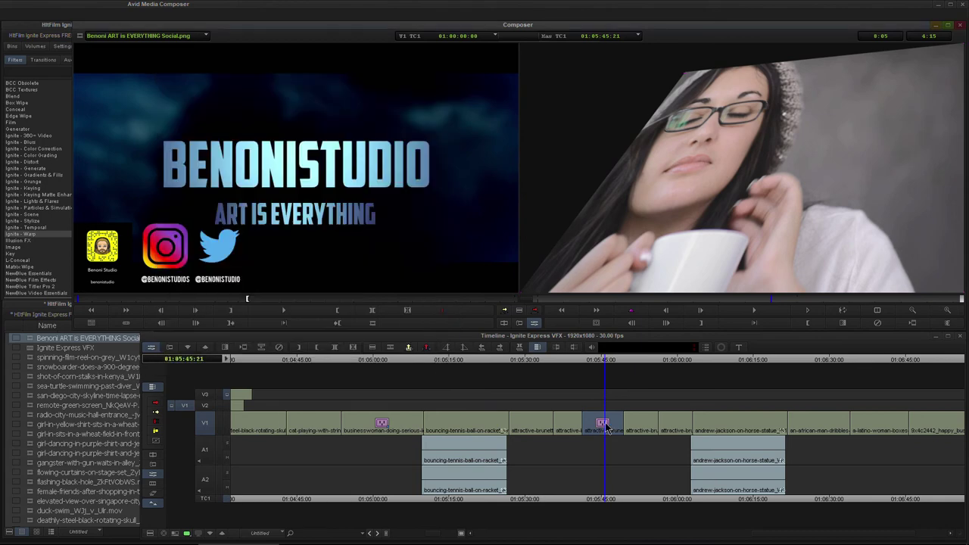
left_click(278, 349)
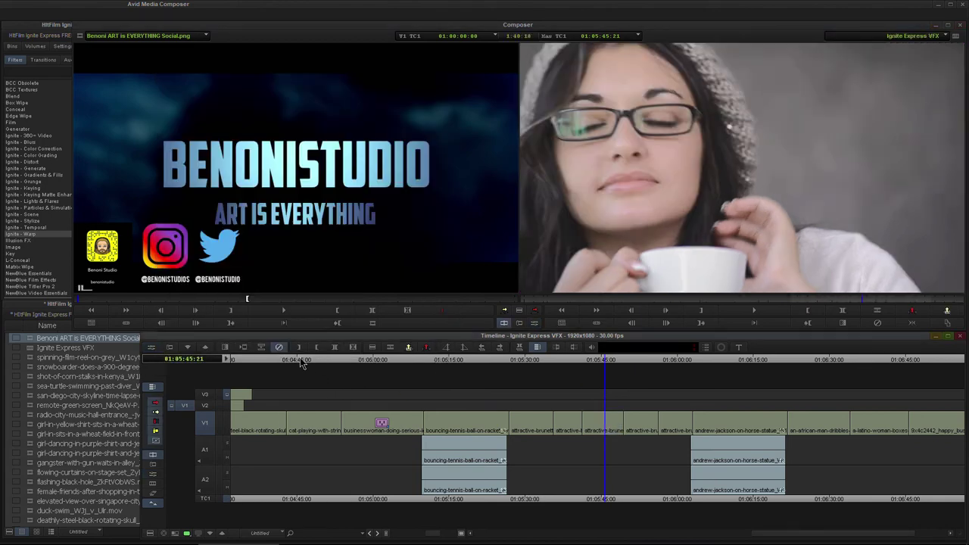
left_click_drag(606, 369, 295, 399)
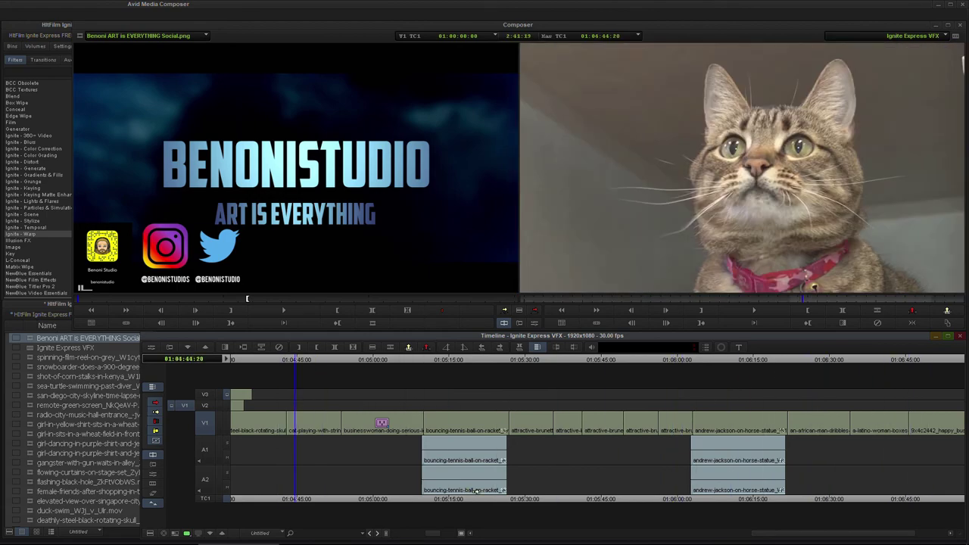
left_click(45, 235)
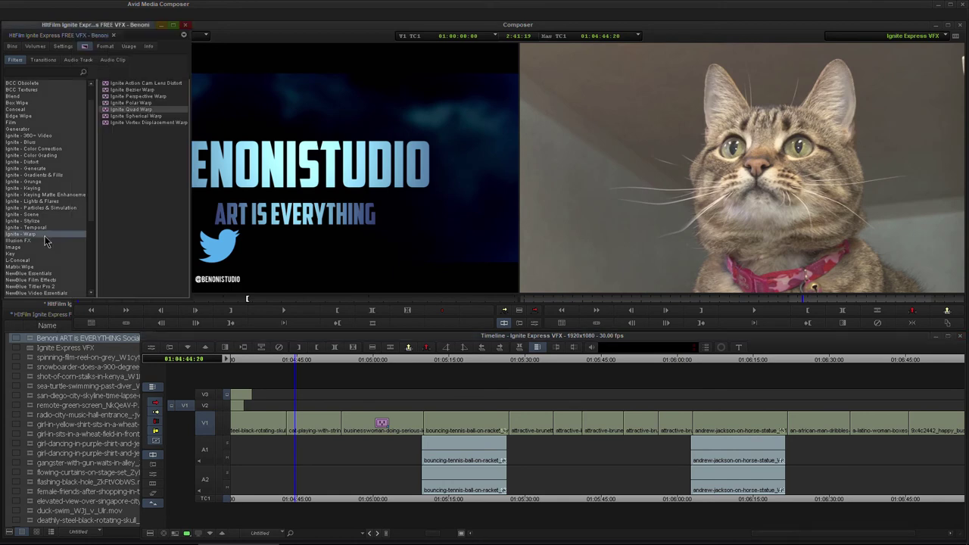
left_click(106, 117)
left_click_drag(354, 451, 300, 418)
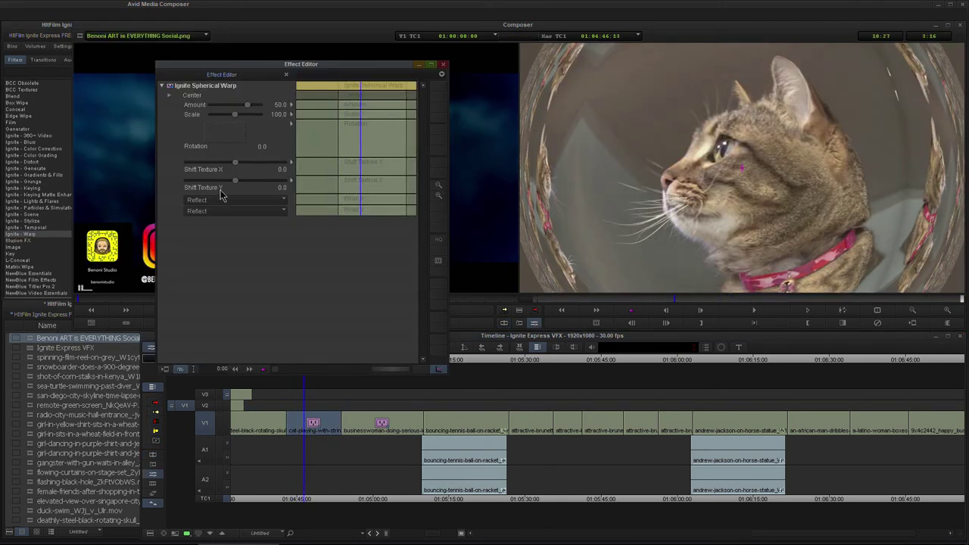
Set both the horizontal and vertical wrap options of the Spherical Warp to Tile
left_click(223, 200)
left_click(215, 227)
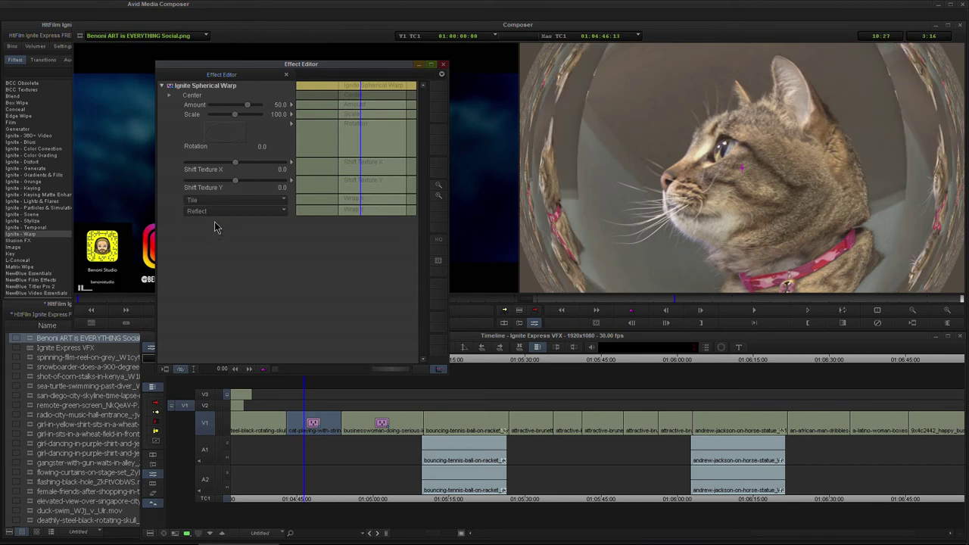
left_click(227, 211)
left_click(218, 221)
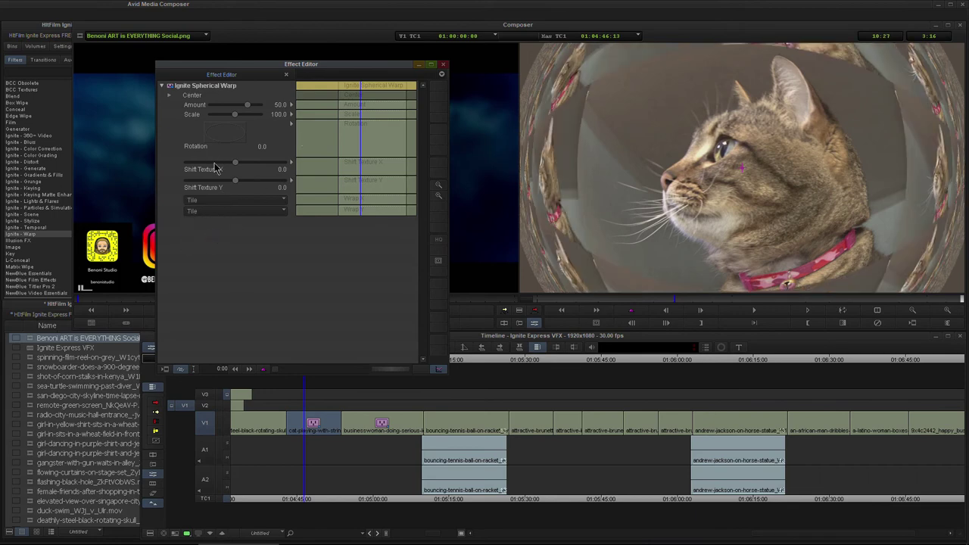
Set Shift Texture X to -0.5, Shift Texture Y to 0.5 and Scale to 23.5, and keyframe them at the cat clip's start
left_click_drag(236, 168, 281, 184)
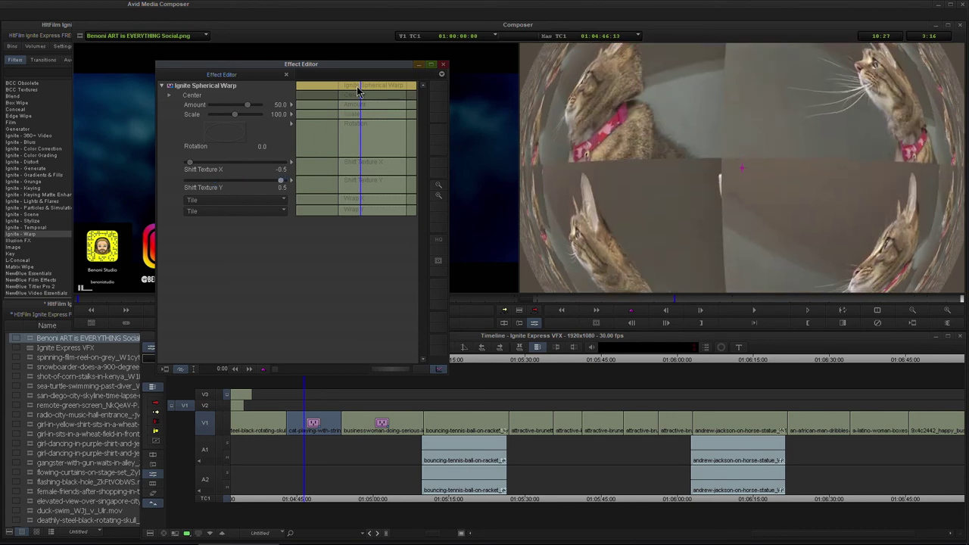
left_click_drag(385, 94, 216, 121)
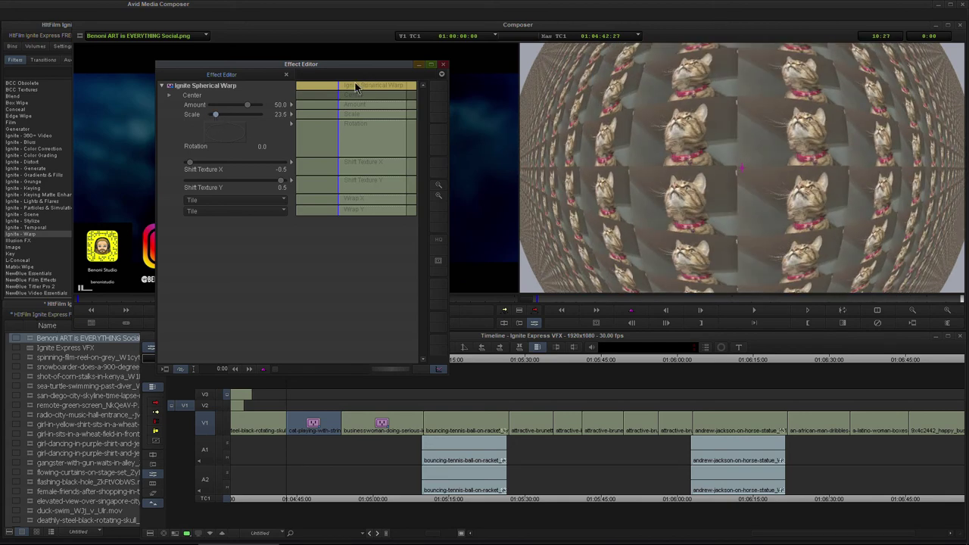
key("apostrophe")
Add an end keyframe to the Spherical Warp with Scale 52.9, Shift Texture X 0.4 and Shift Texture Y -0.3, and preview the animation
left_click_drag(339, 88, 426, 89)
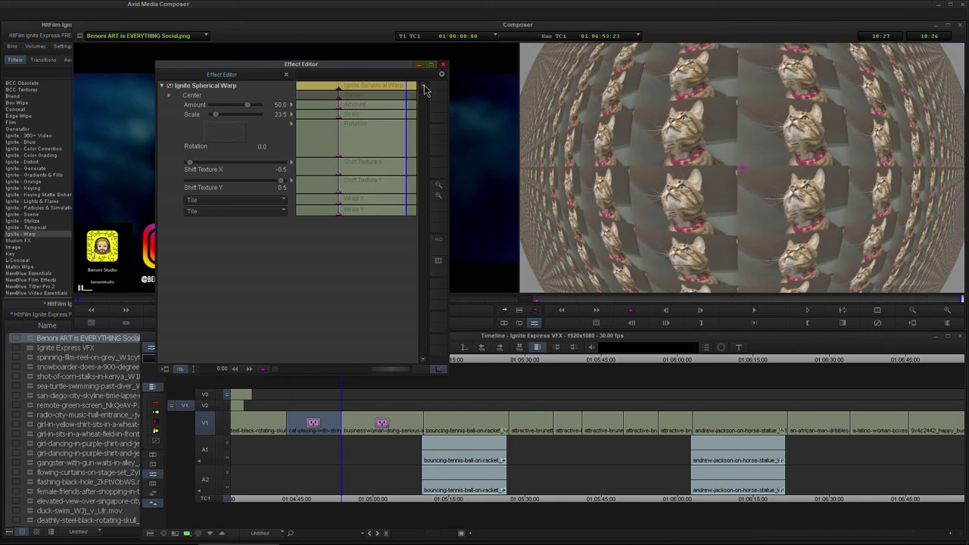
key("apostrophe")
left_click_drag(218, 117, 223, 114)
left_click_drag(191, 165, 203, 187)
left_click_drag(386, 96, 255, 128)
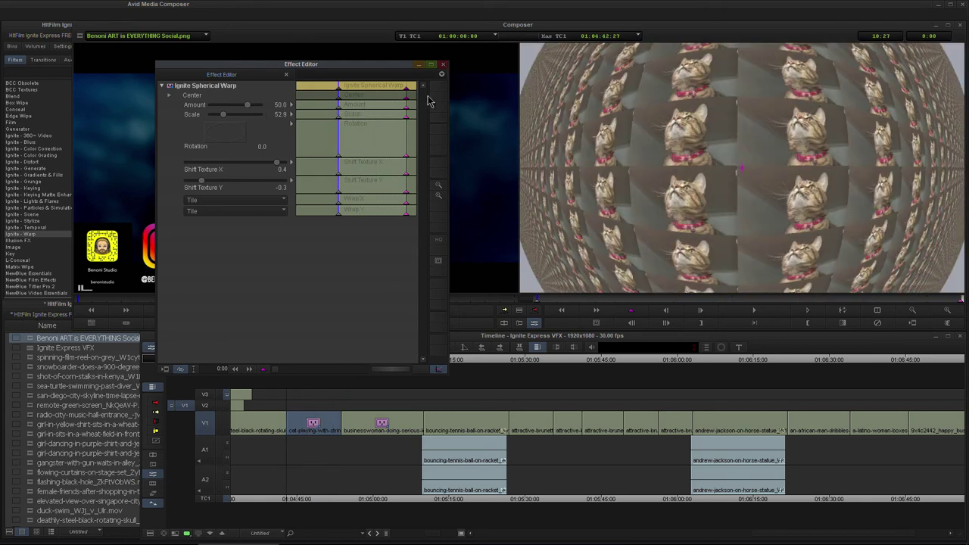
Replace the cat clip's Spherical Warp with Ignite Vortex Displacement Warp using one track, and open its parameters
left_click(153, 454)
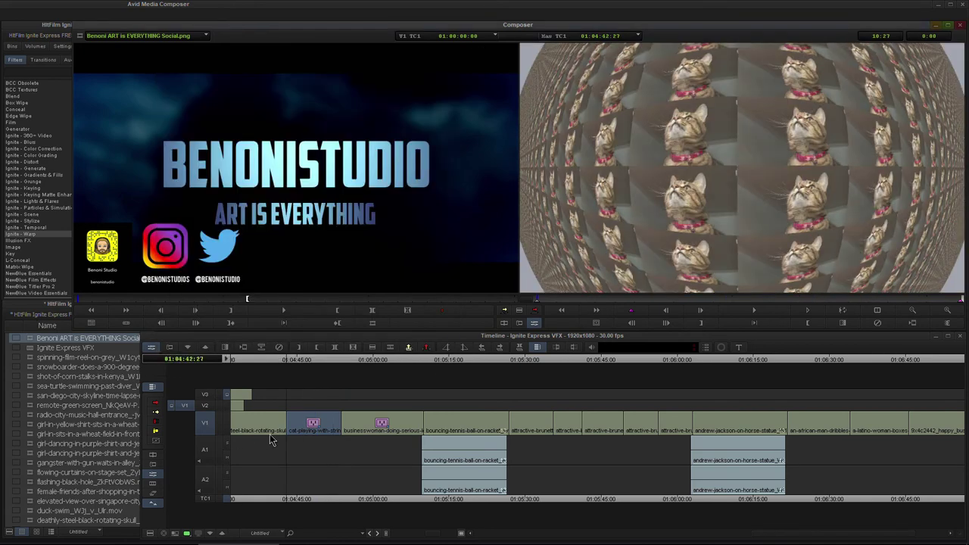
left_click(52, 235)
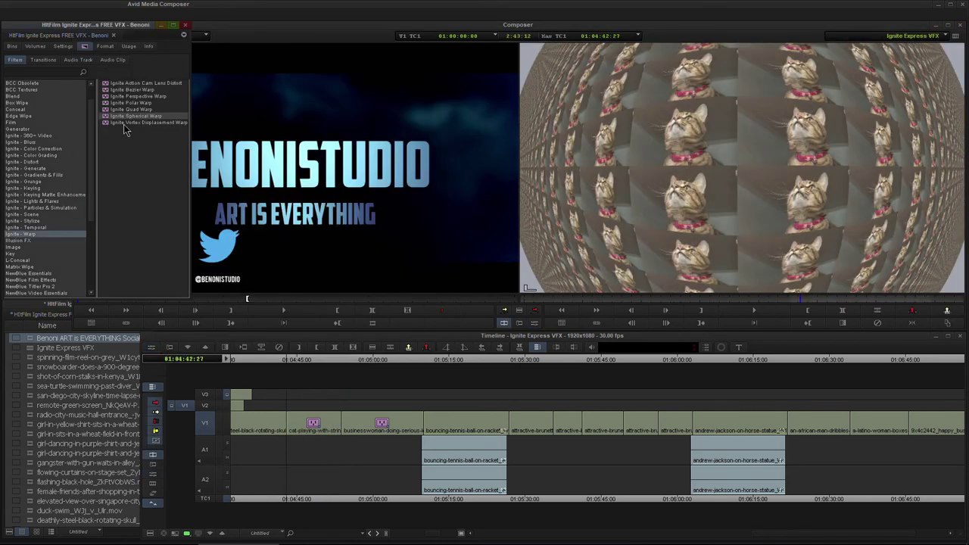
left_click(122, 123)
left_click_drag(109, 121, 318, 428)
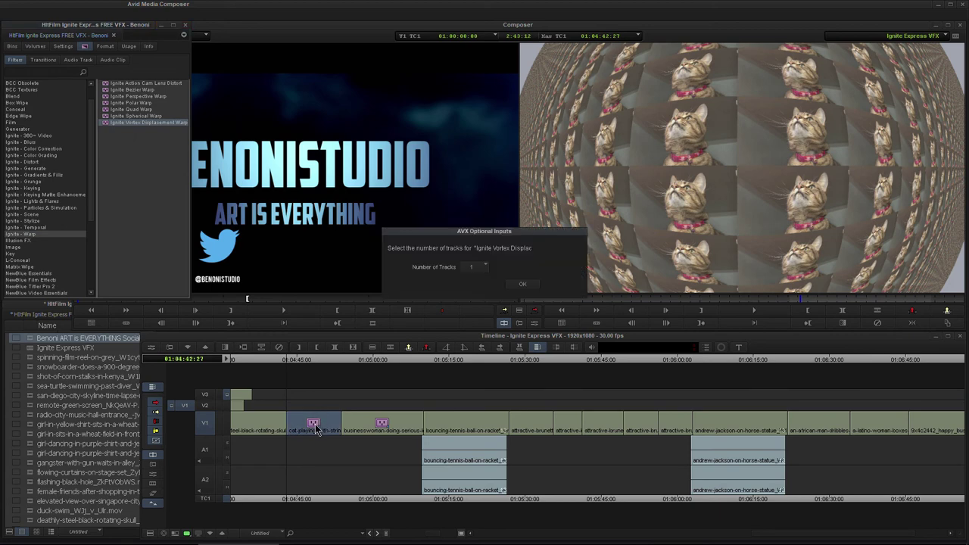
left_click(522, 284)
left_click(534, 323)
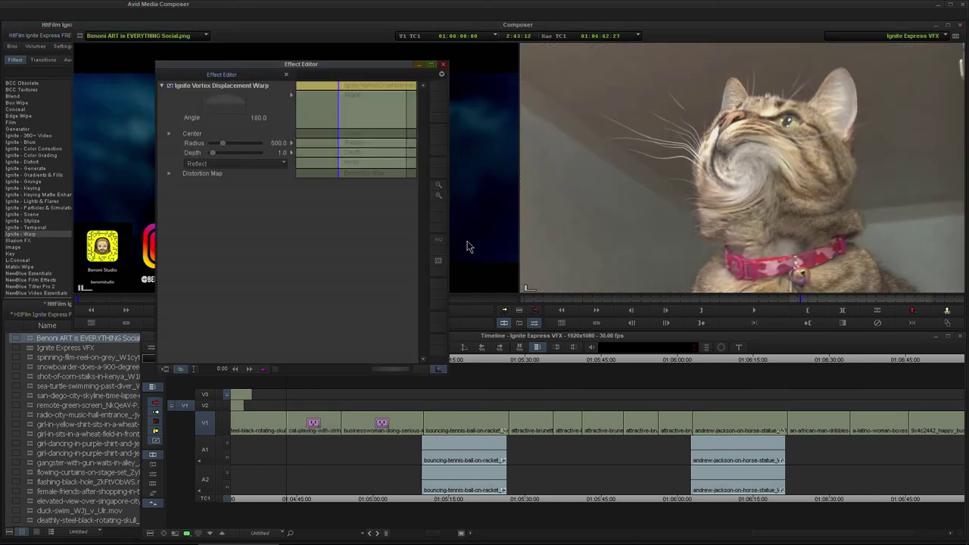
Preview the vortex, set its Radius to 1957.5 and Depth to 10.6, and set the Distortion Map Blur to 315.9
key("space")
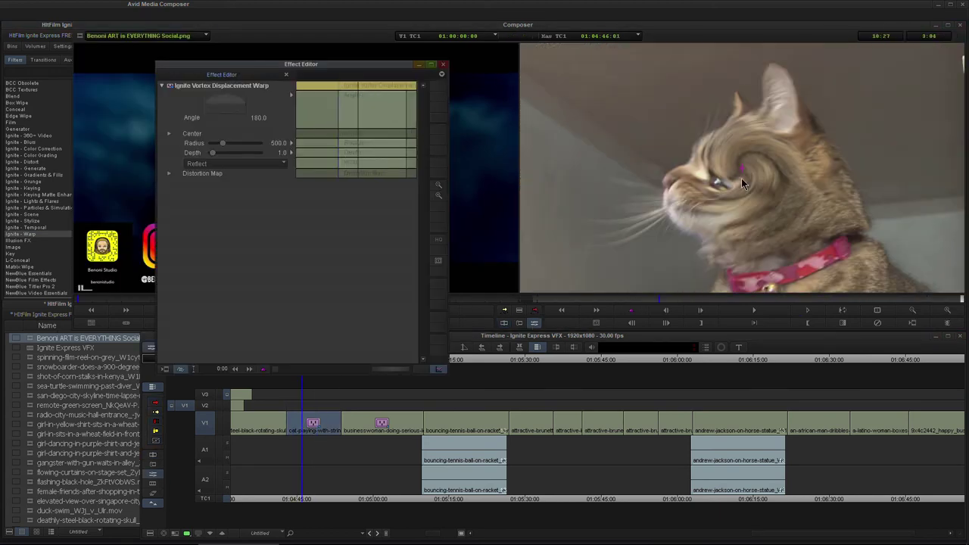
left_click_drag(229, 147, 248, 194)
left_click(171, 174)
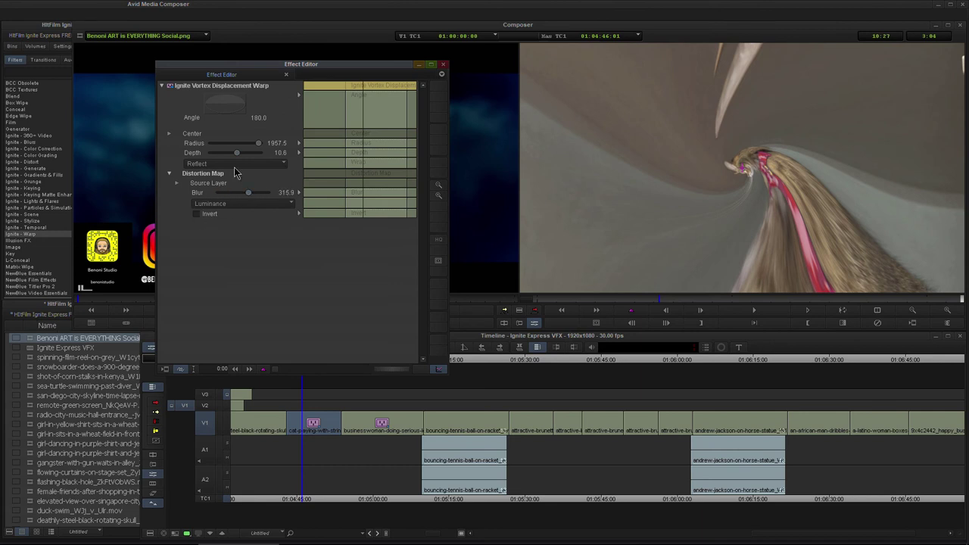
Try Tile wrapping on the vortex, switch it to Clamp, and set Angle to 516.2, Radius to 2000.0 and Depth to 4.3
left_click(237, 164)
left_click(230, 173)
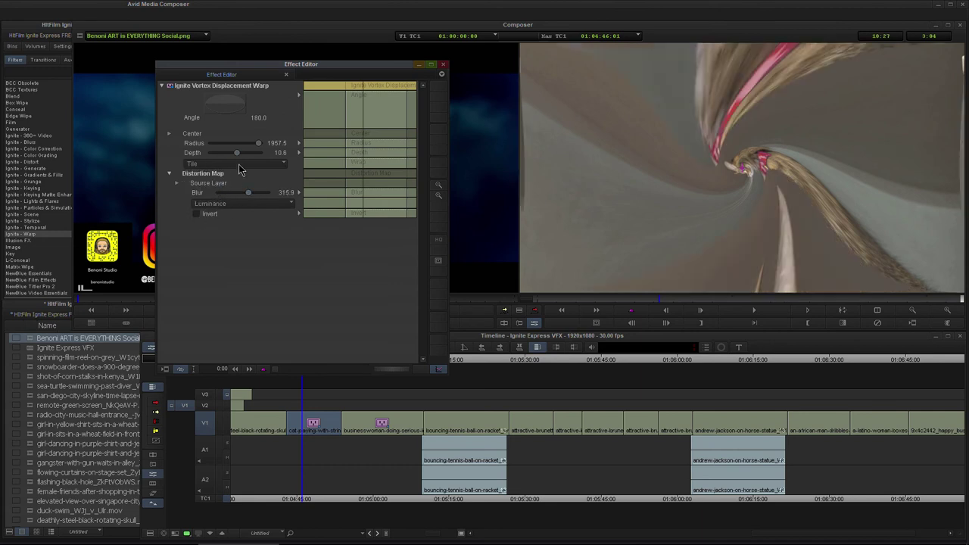
left_click(239, 166)
left_click(209, 204)
left_click_drag(356, 86, 370, 89)
left_click_drag(236, 153, 230, 111)
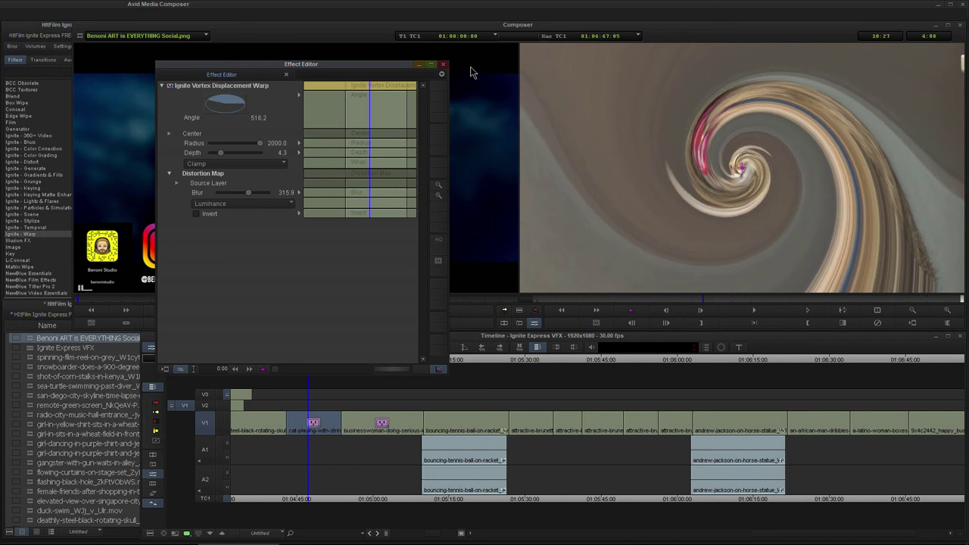
Close the Effect Editor and remove the Vortex Displacement Warp from the cat clip
left_click(445, 70)
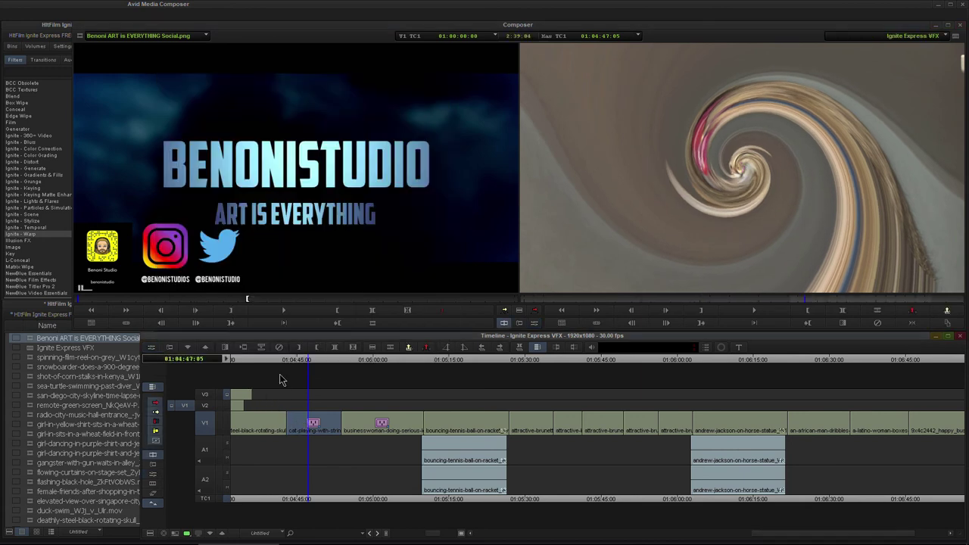
left_click(279, 347)
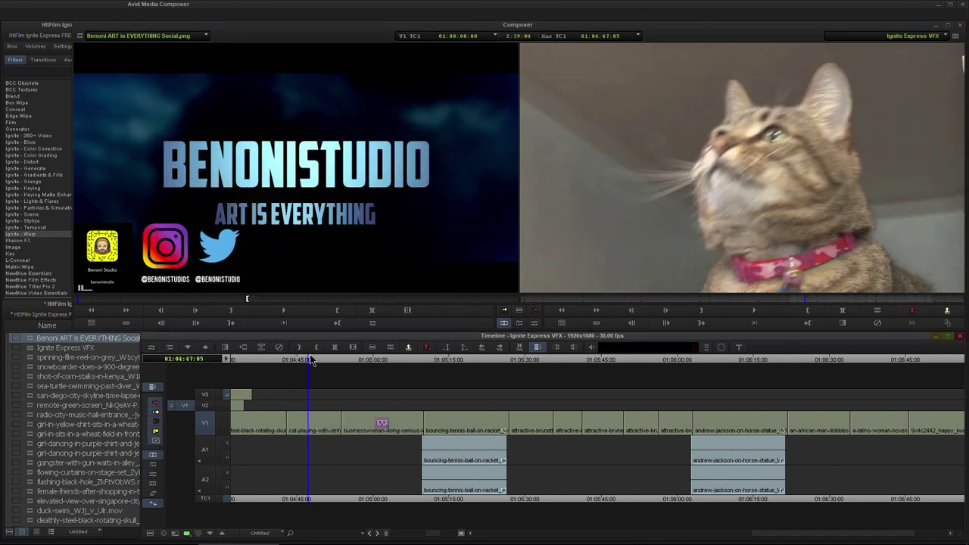
Browse the Ignite effect categories from 360 Video through Blurs, Color Correction, Color Grading, Distort and Generate
left_click(24, 235)
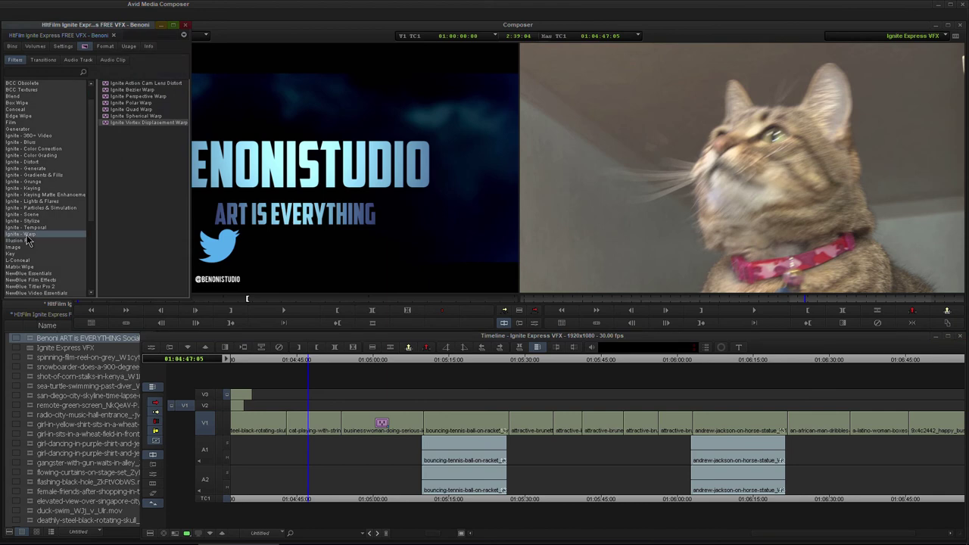
left_click(30, 135)
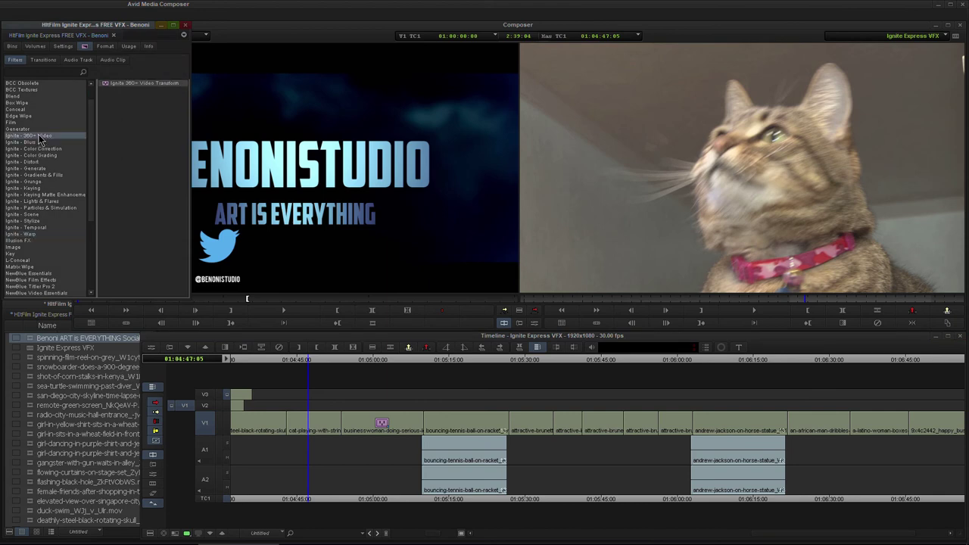
left_click(31, 143)
left_click(32, 150)
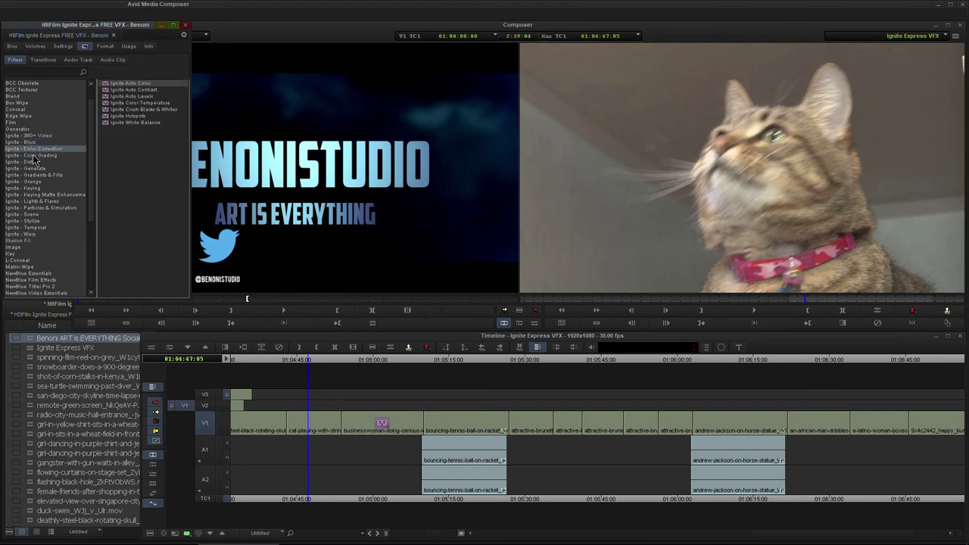
left_click(33, 156)
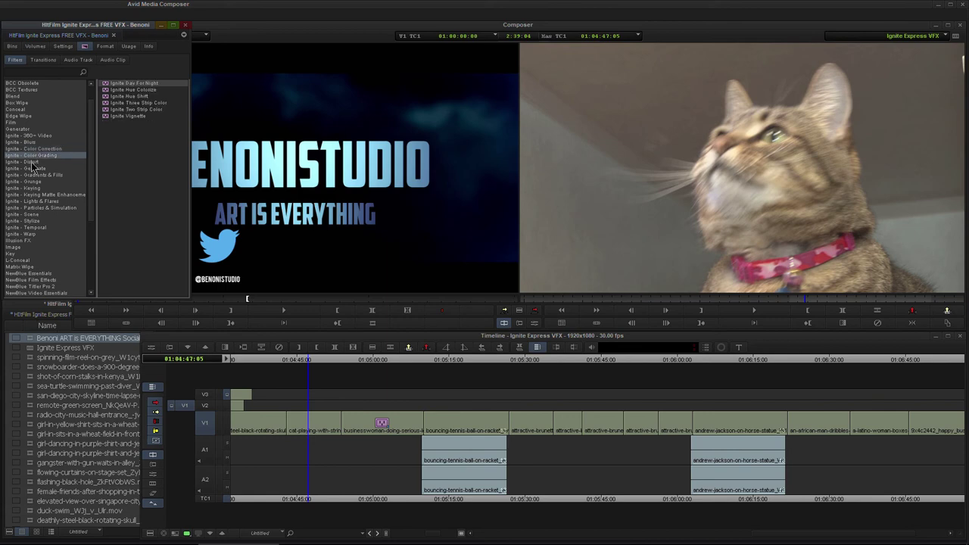
left_click(31, 162)
left_click(30, 169)
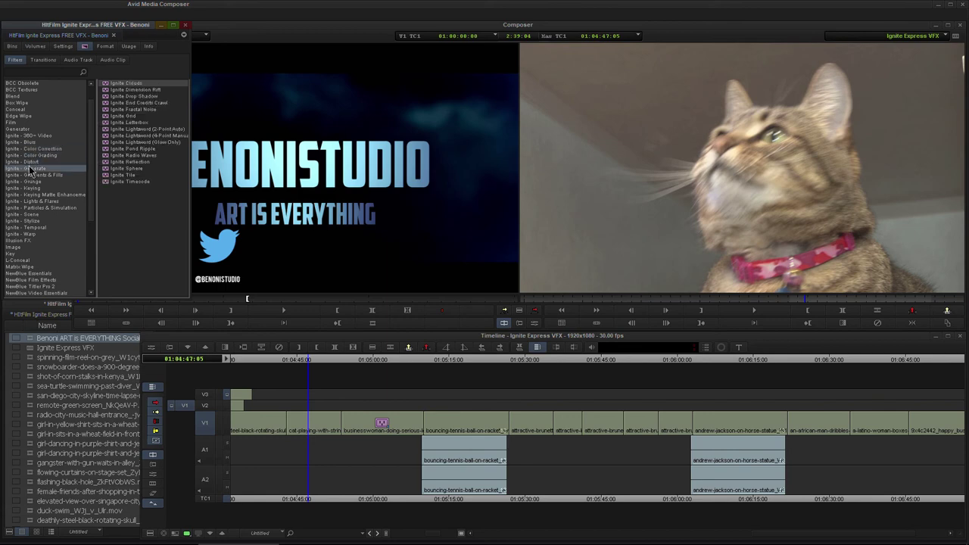
Apply Ignite Derez (VGHS) from the Distort category to the cat clip with one track, and open its parameters
left_click(31, 162)
left_click(137, 97)
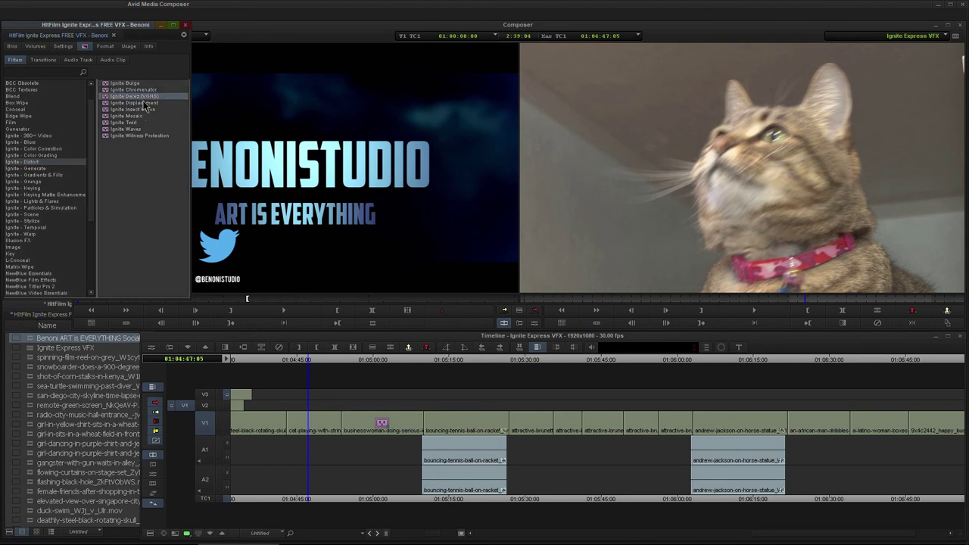
left_click_drag(130, 101, 318, 430)
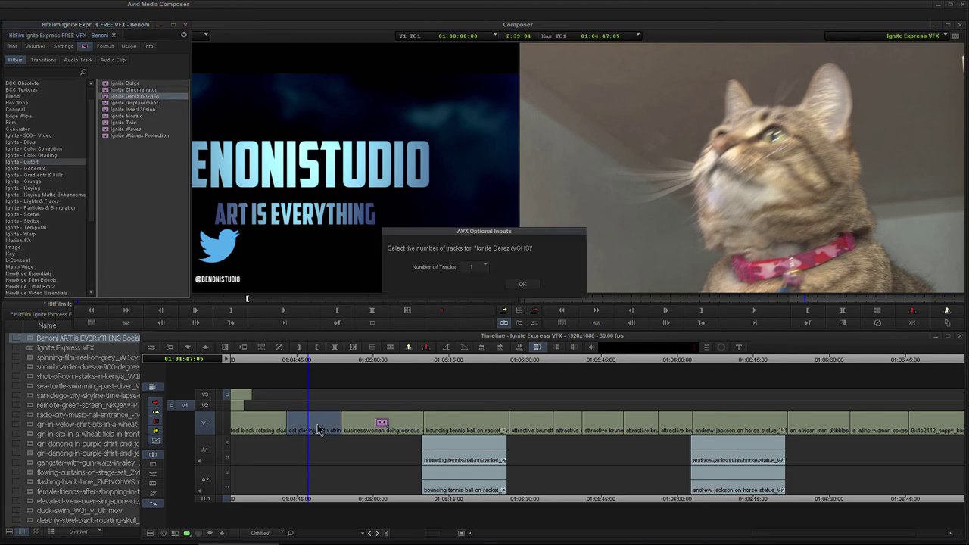
left_click(521, 285)
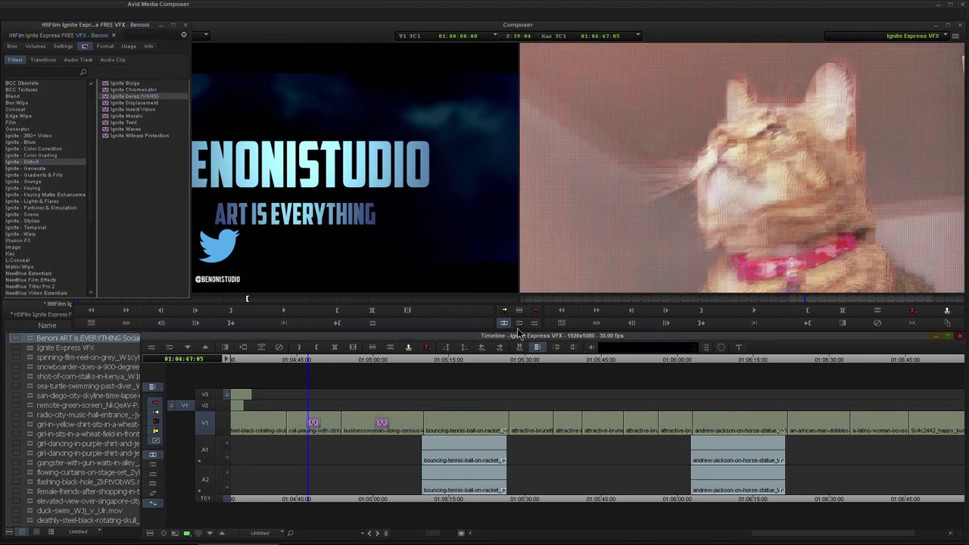
left_click(534, 323)
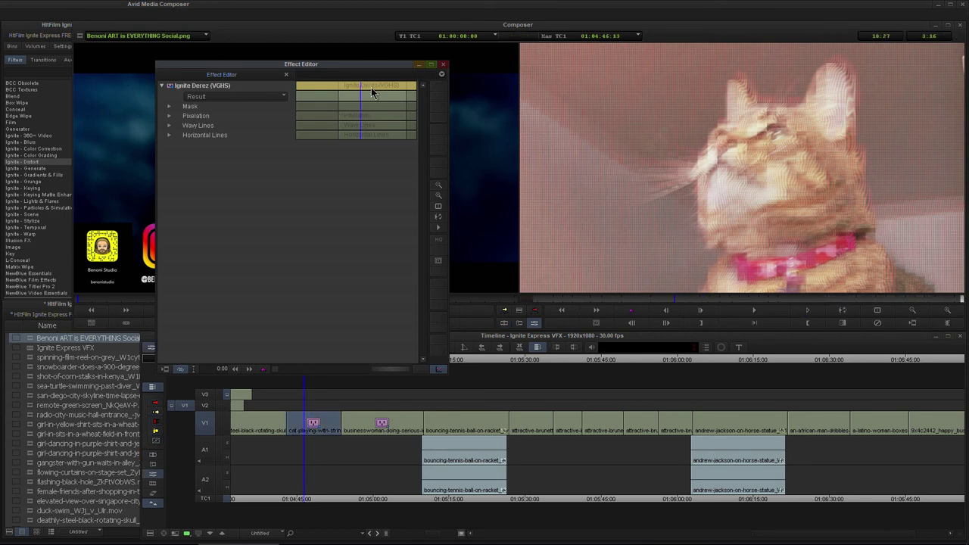
Change the Derez output view from Result to Pixelation and on to Wavy Lines, previewing the cat clip
left_click_drag(371, 87, 354, 91)
left_click(199, 96)
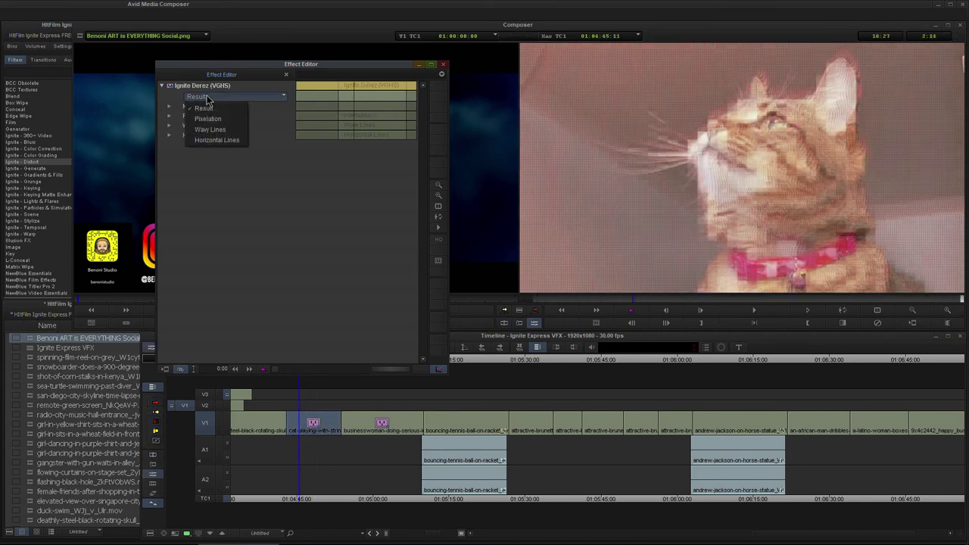
left_click(215, 117)
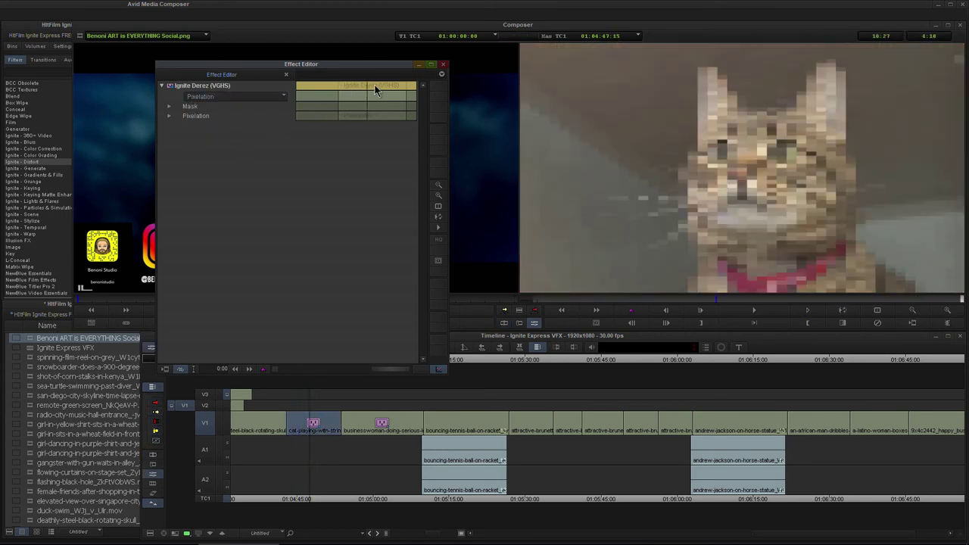
left_click(234, 97)
left_click(224, 133)
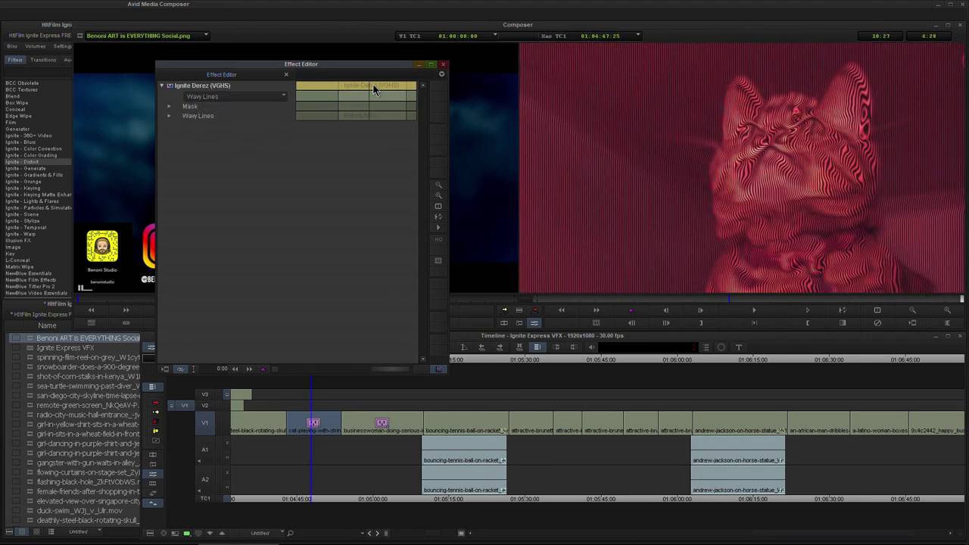
Set the Derez effect's Mask to 1 and expand its Wavy Lines settings
left_click(169, 106)
left_click(203, 117)
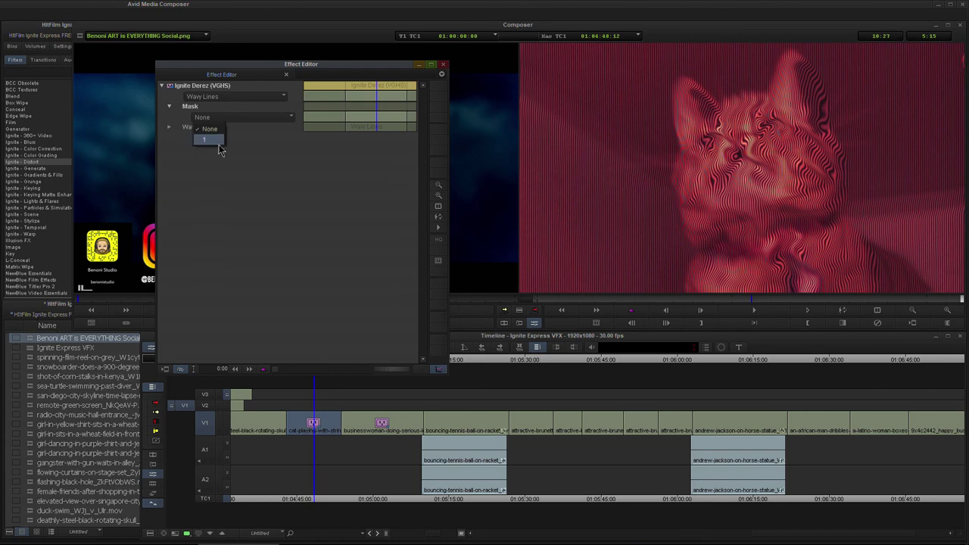
left_click(219, 147)
left_click(170, 128)
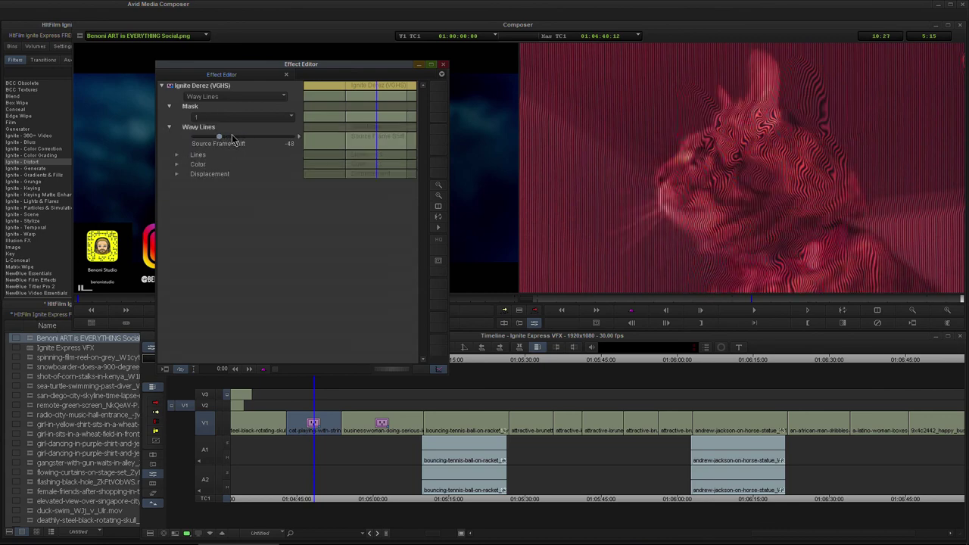
Set the Derez effect's Wavy Lines Source Frame Shift to 31 and its Color Highlights Strength to 0.9, previewing another frame
left_click_drag(234, 137, 259, 136)
left_click(177, 165)
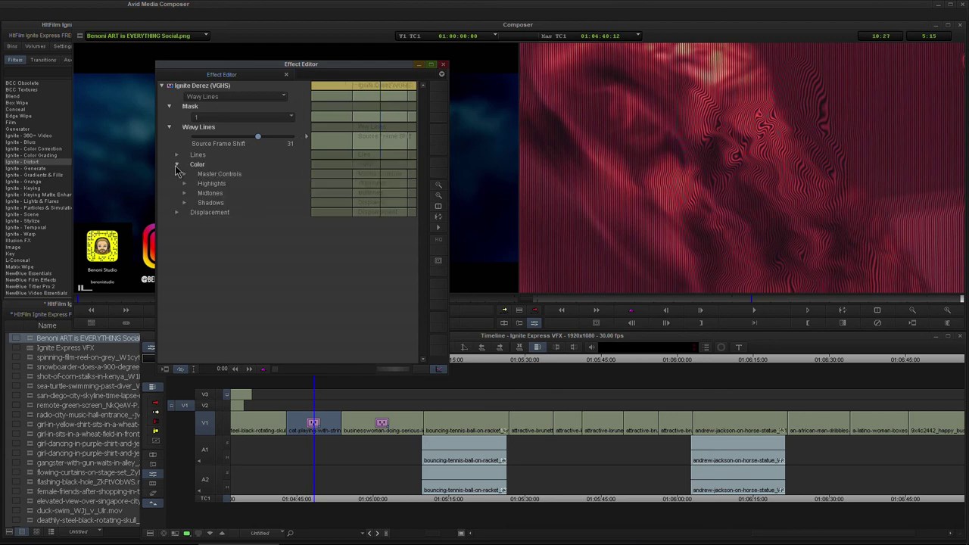
left_click(184, 184)
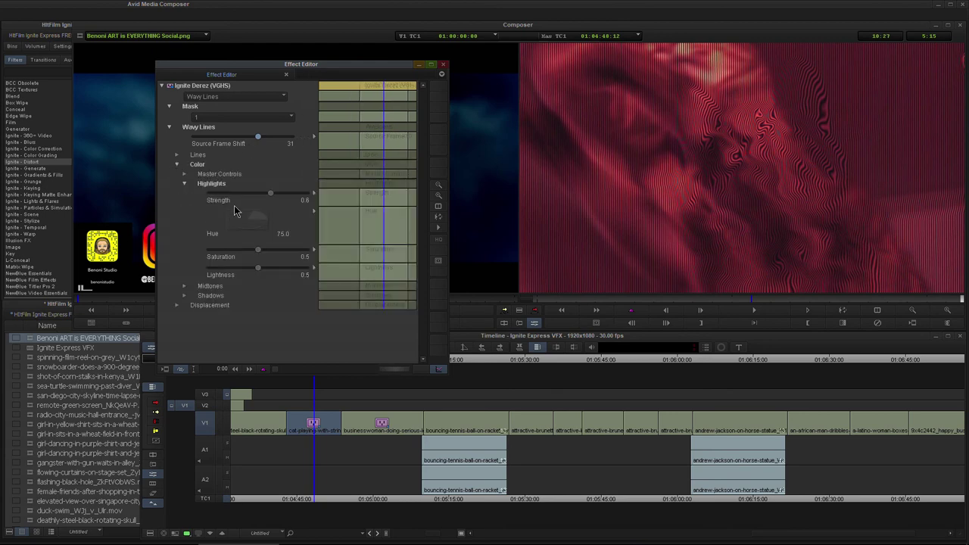
left_click(287, 193)
mouse_move(380, 87)
left_mouse_down()
mouse_move(368, 87)
mouse_move(380, 86)
left_mouse_up()
Close the effect parameters and remove the Derez effect from the cat clip
left_click(443, 66)
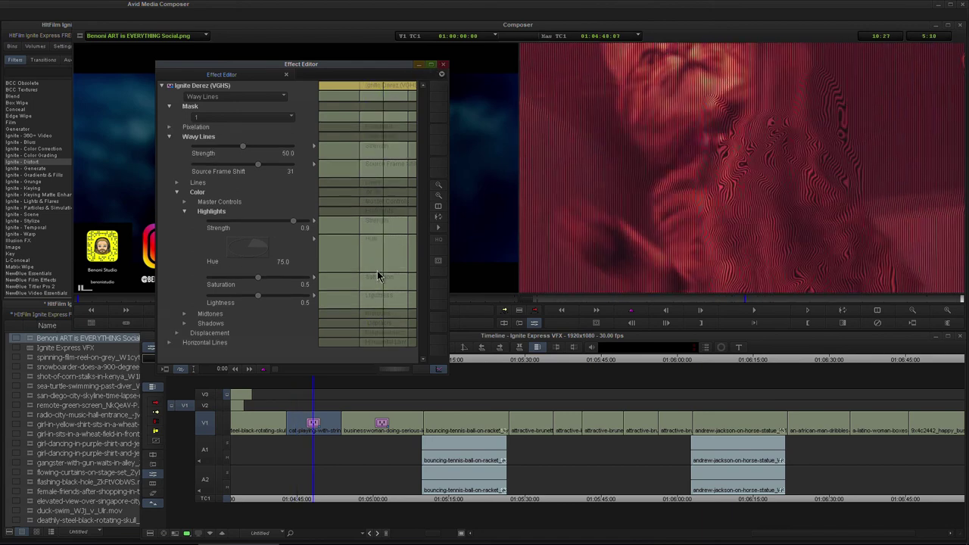
left_click(313, 424)
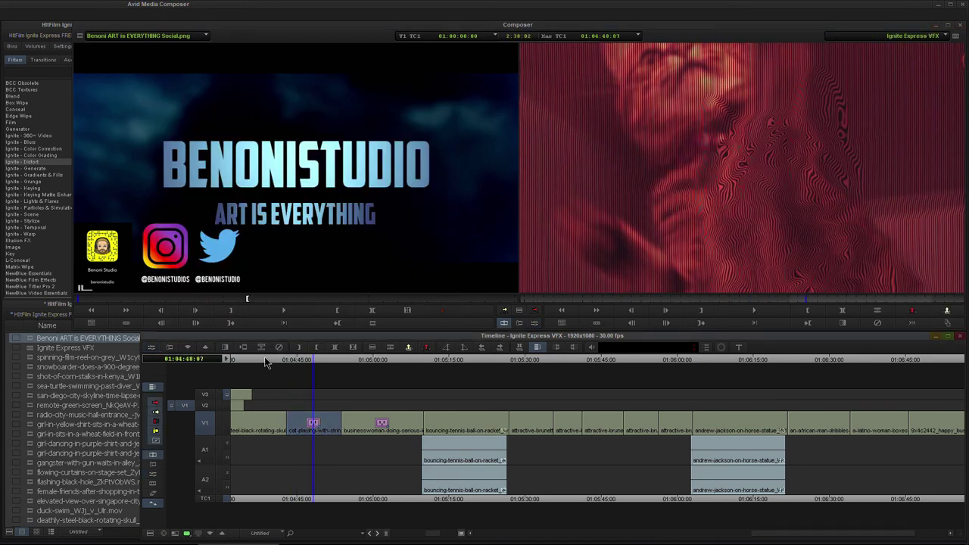
left_click(279, 348)
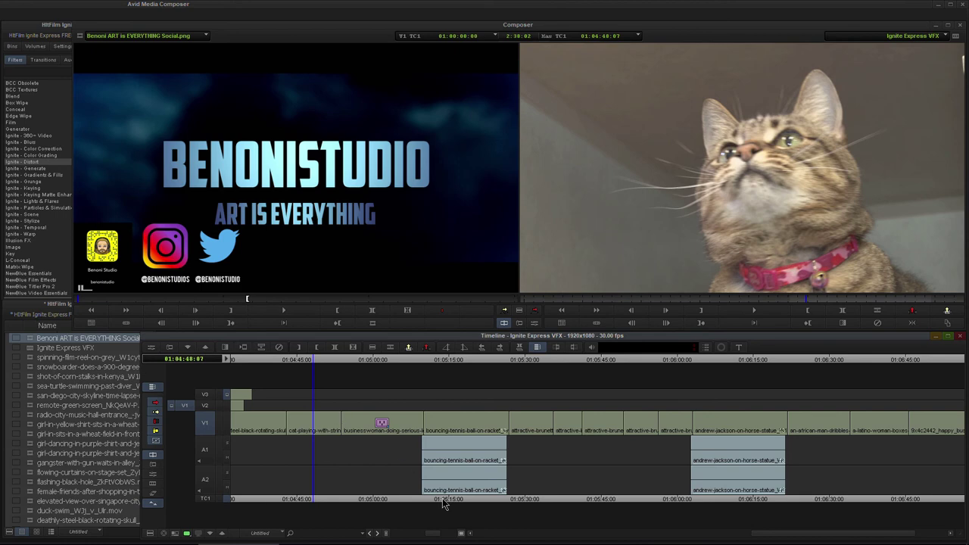
Go to the skull title composite and inspect the effects on its V3, V2 and V1 segments
left_click_drag(435, 533, 429, 534)
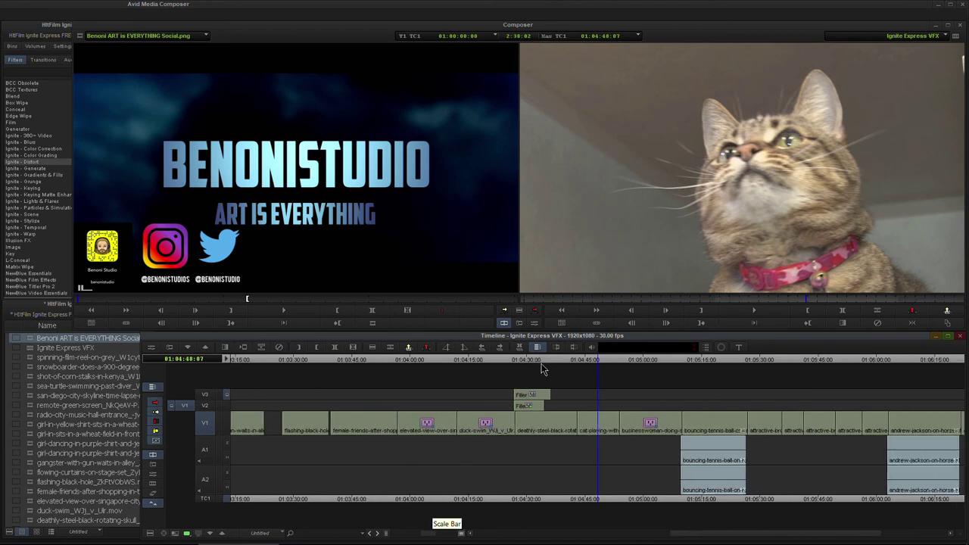
left_click_drag(543, 369, 525, 369)
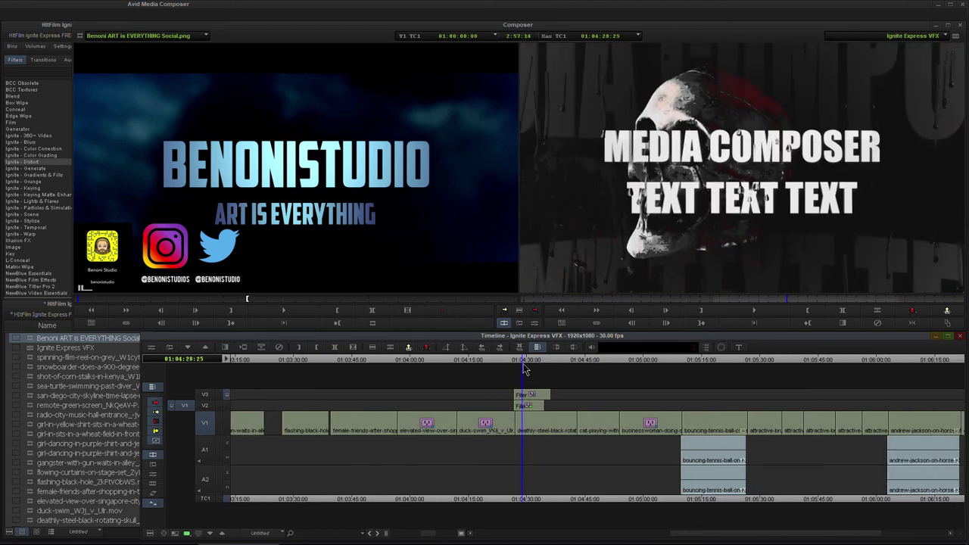
left_click(525, 392)
left_click(535, 323)
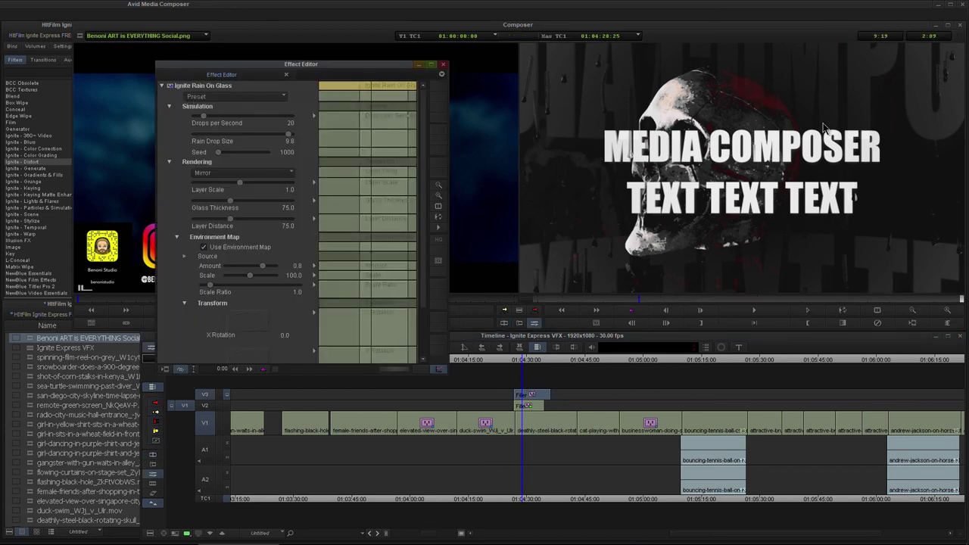
left_click(534, 406)
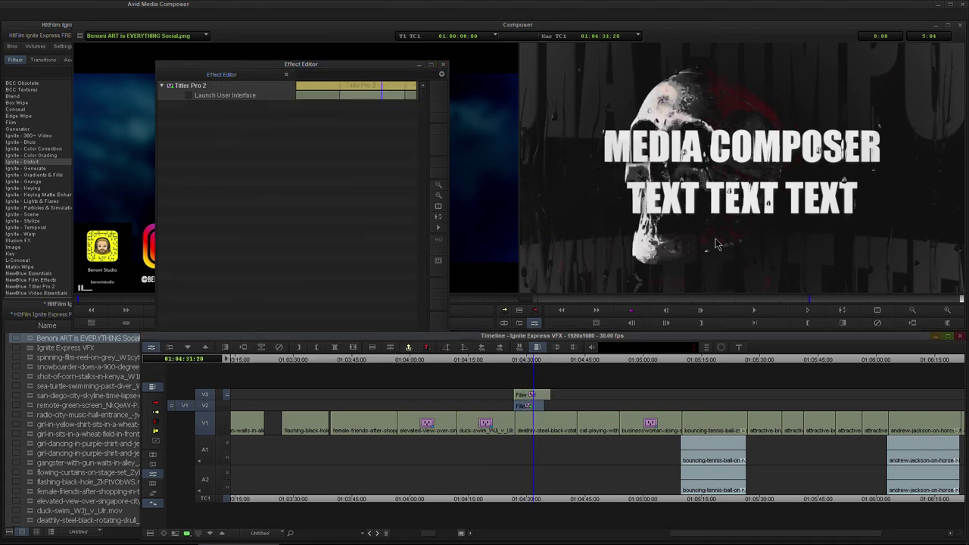
left_click(544, 421)
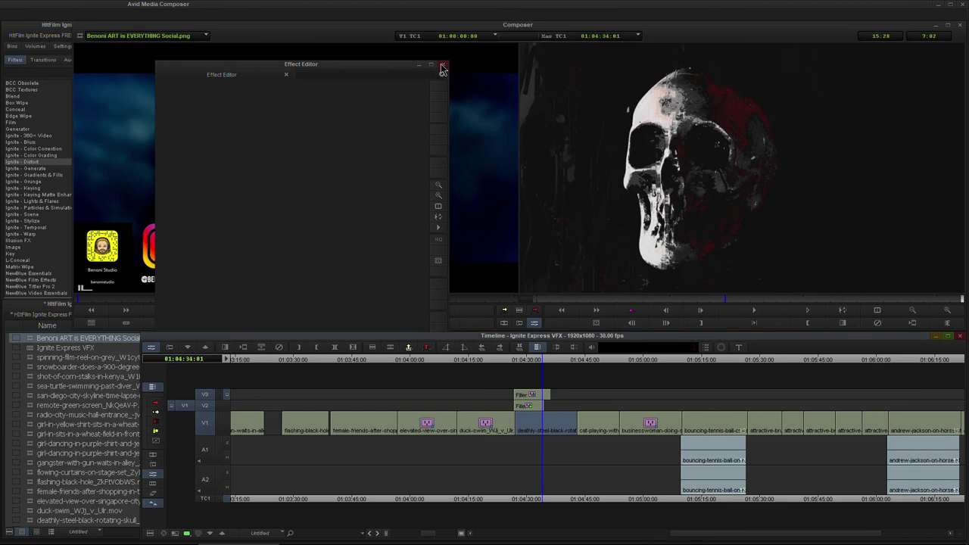
left_click(442, 65)
Preview the raindrops over the skull title, and check the V3 Rain On Glass and V2 Titler Pro 2 effect parameters
left_click_drag(429, 533, 452, 534)
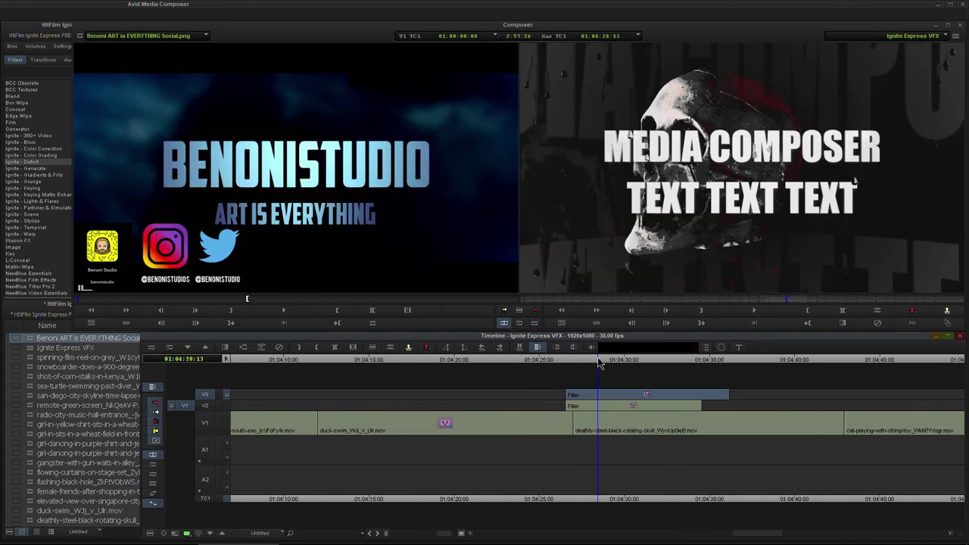
mouse_move(598, 363)
left_mouse_down()
mouse_move(612, 363)
mouse_move(603, 363)
left_mouse_up()
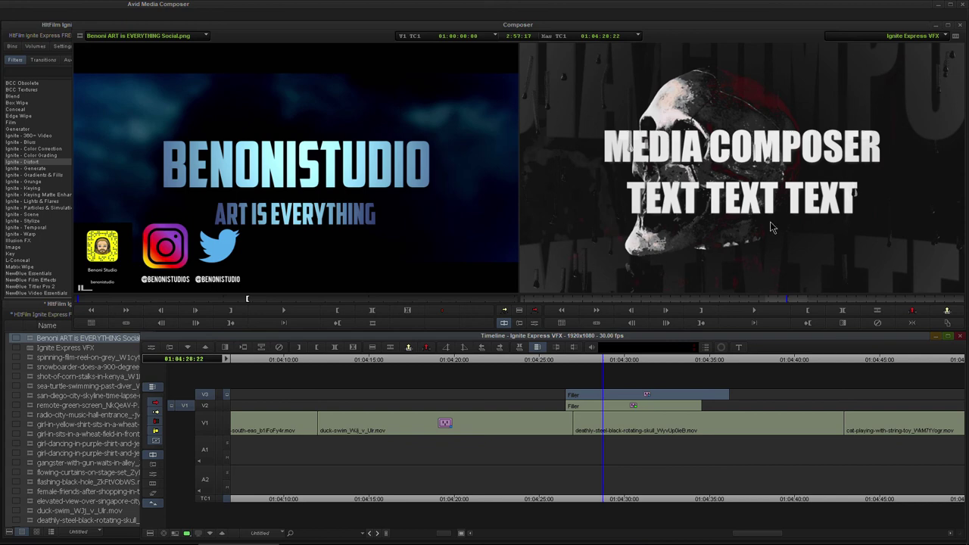
mouse_move(593, 356)
left_mouse_down()
mouse_move(617, 356)
mouse_move(595, 355)
left_mouse_up()
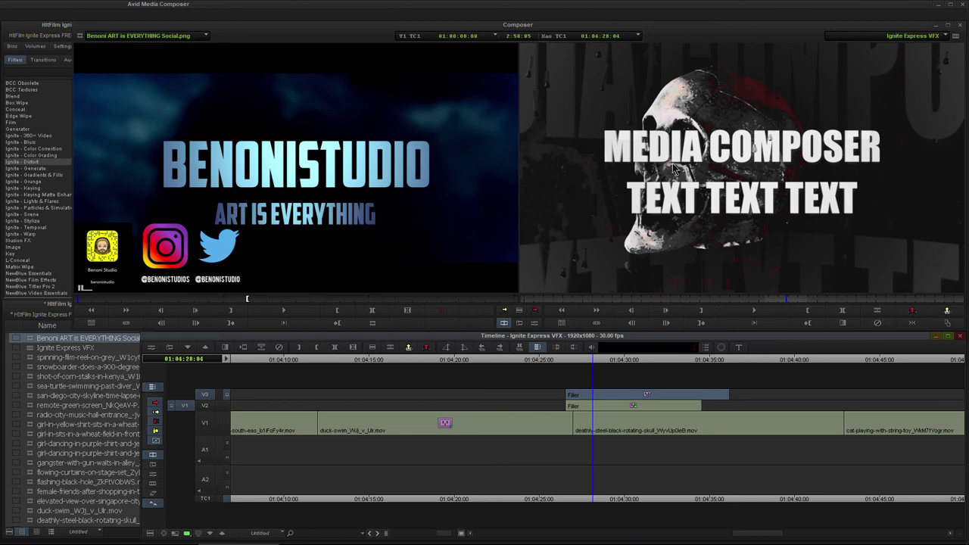
left_click(537, 346)
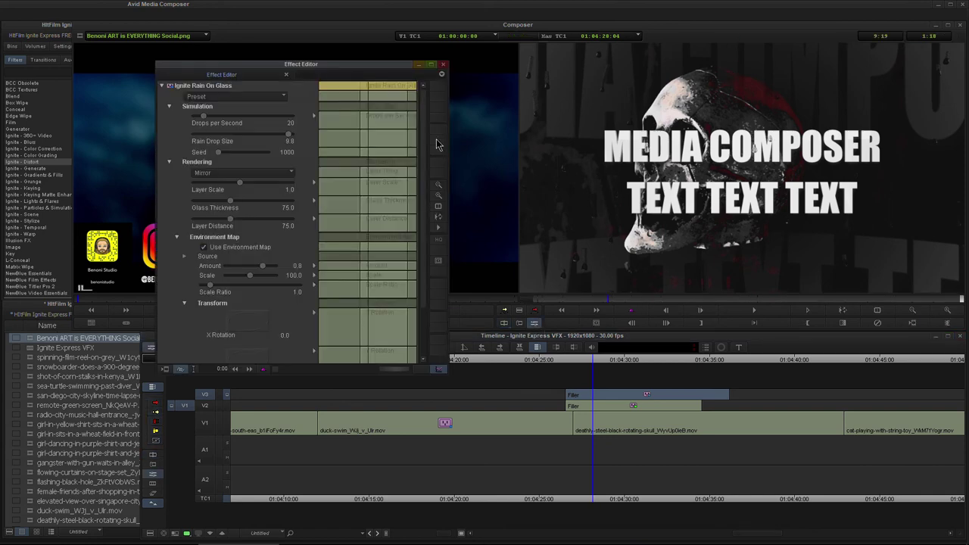
left_click_drag(341, 69, 364, 68)
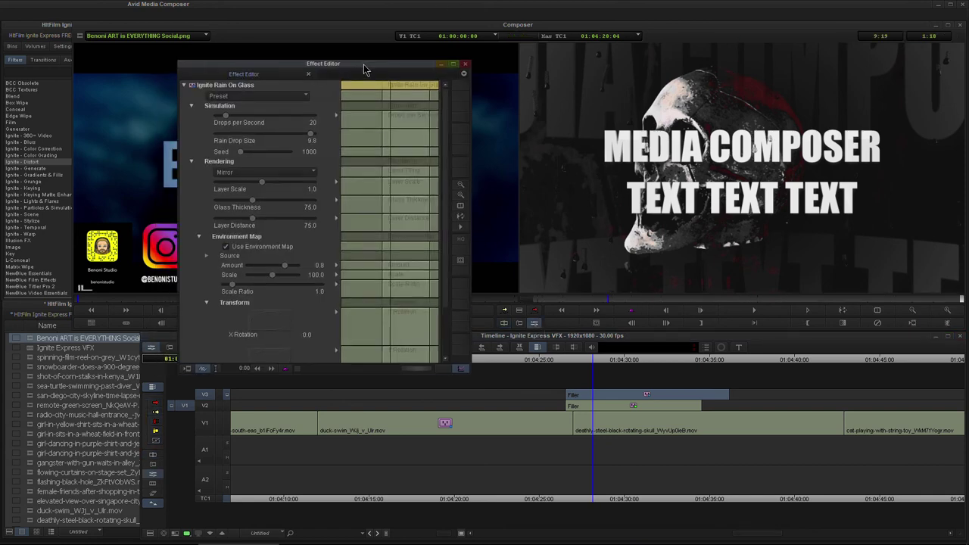
left_click(603, 404)
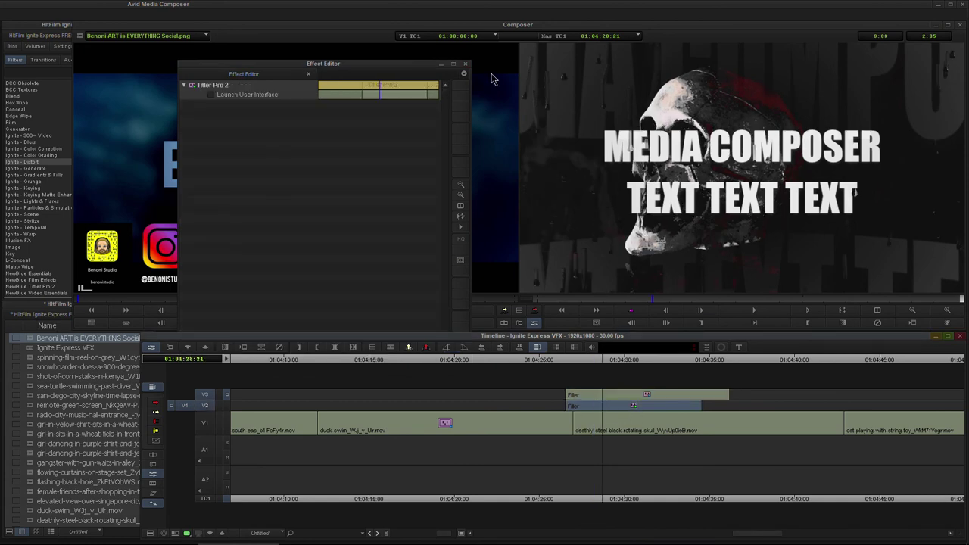
left_click(466, 65)
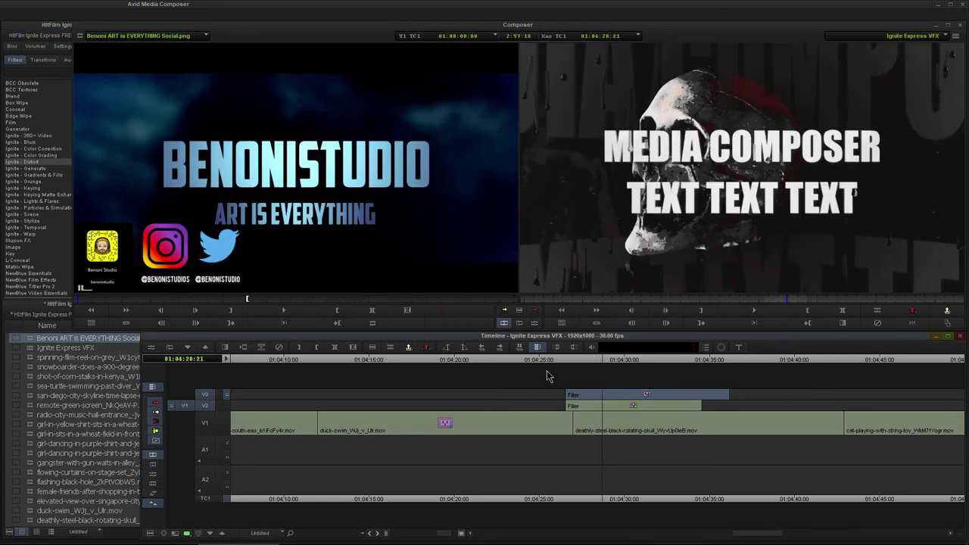
Reopen the V3 Rain On Glass parameters and preview the rain at different points of the skull title
left_click(533, 324)
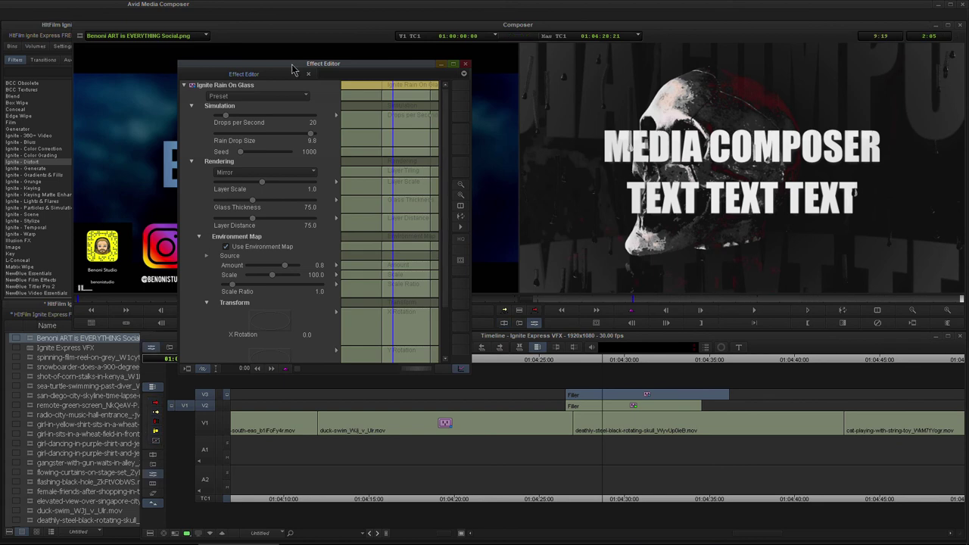
left_click_drag(287, 62, 305, 63)
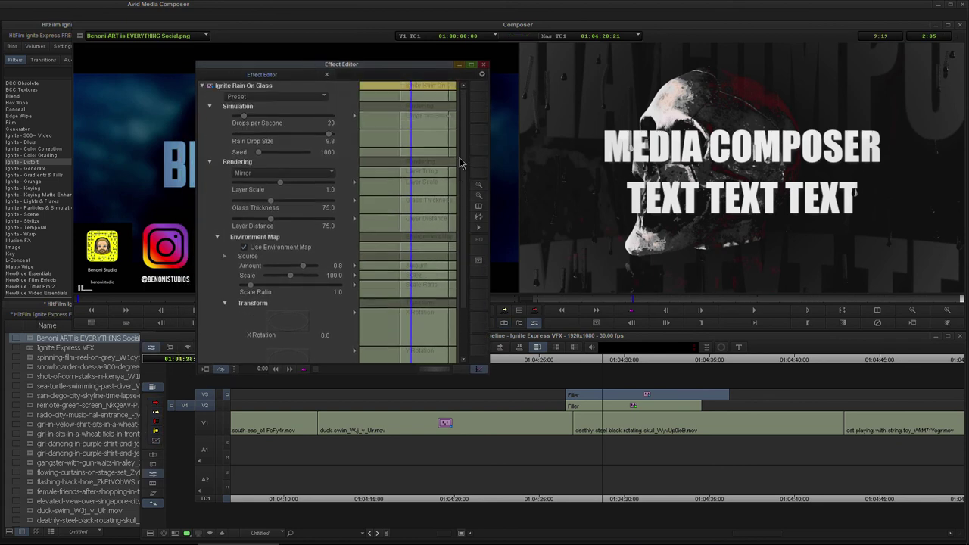
mouse_move(420, 89)
left_mouse_down()
mouse_move(429, 87)
mouse_move(406, 92)
left_mouse_up()
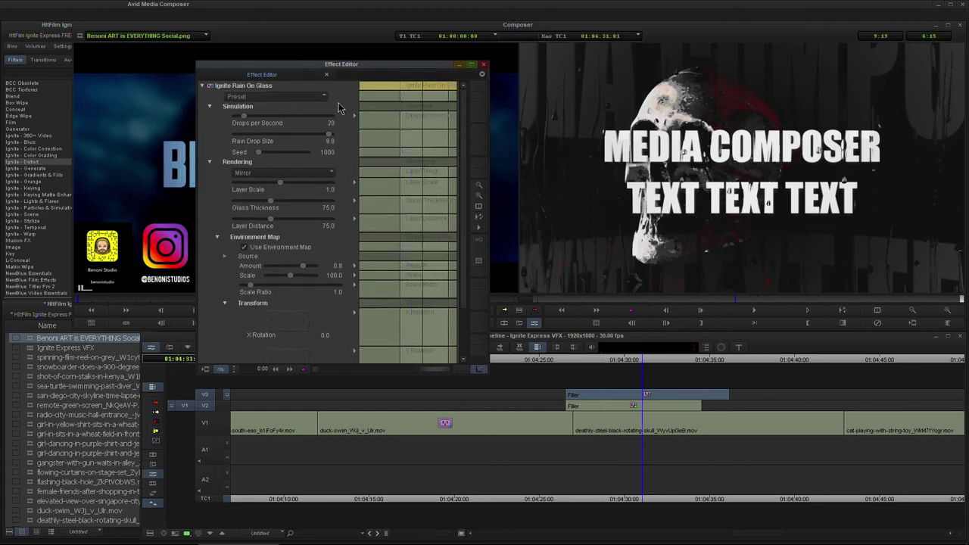
key("space")
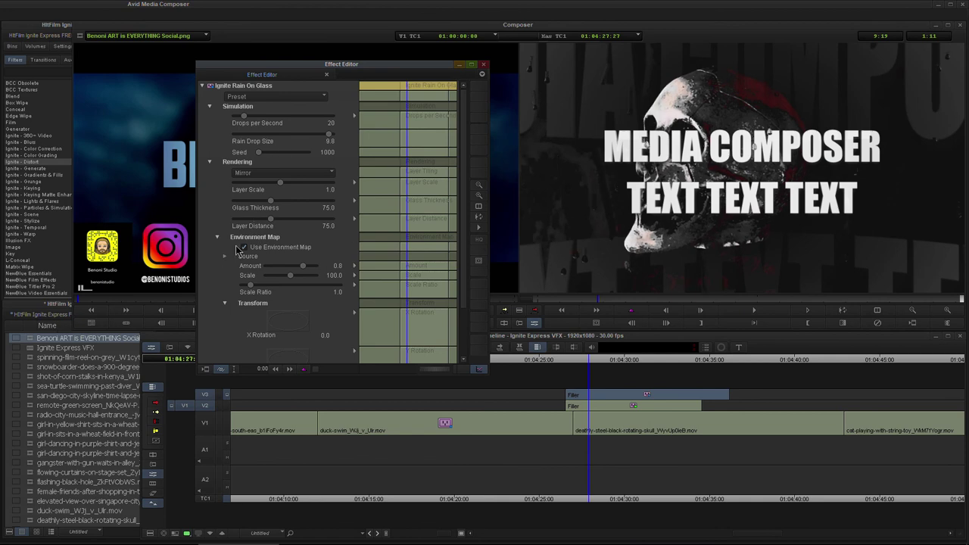
Turn off Use Environment Map in Rain On Glass and preview the skull title full screen
left_click(244, 247)
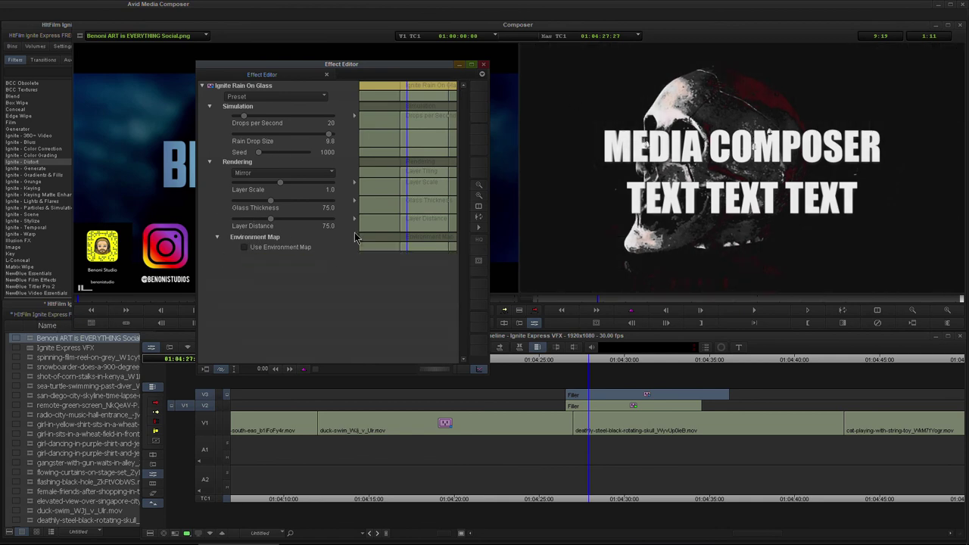
mouse_move(407, 88)
left_mouse_down()
mouse_move(448, 90)
mouse_move(411, 91)
left_mouse_up()
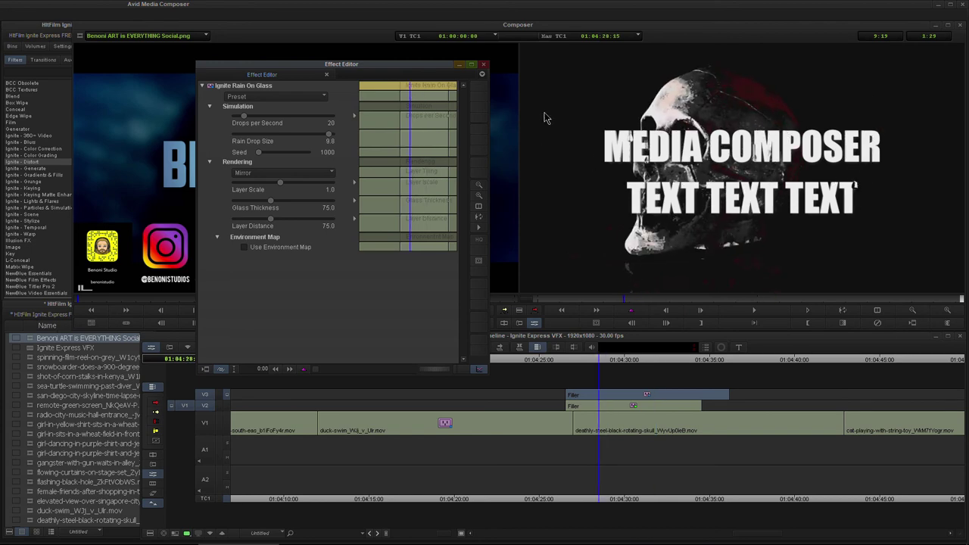
key("ctrl+3")
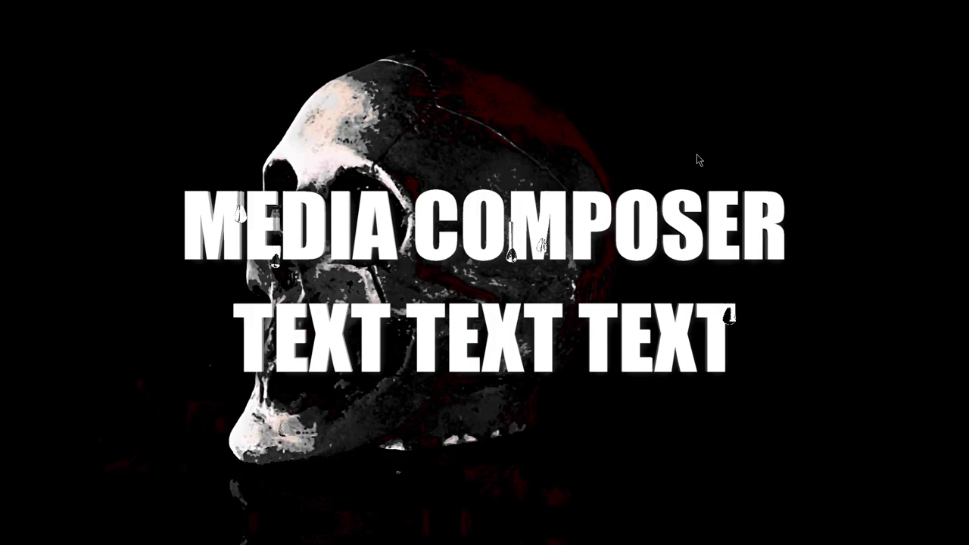
key("Escape")
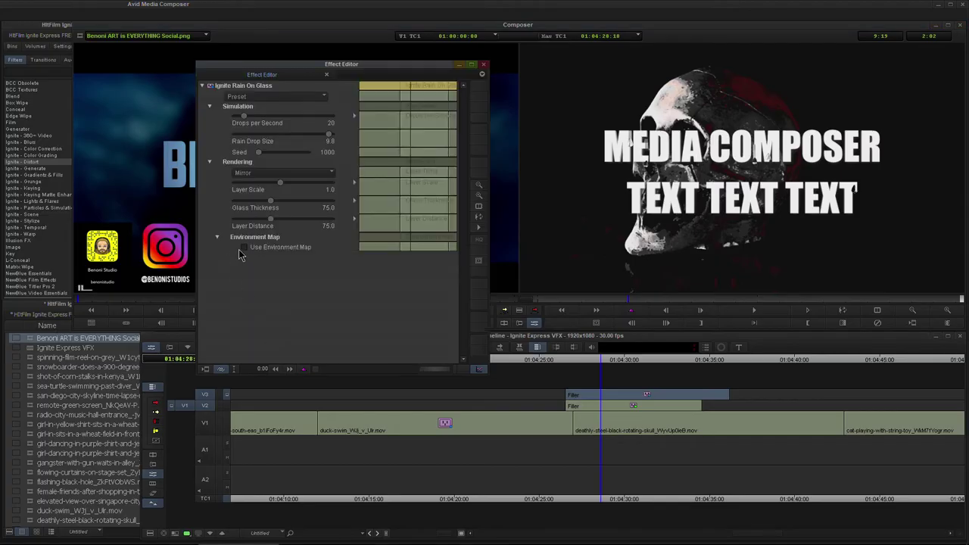
Turn Use Environment Map back on in Rain On Glass and view the title with the reflections full screen
left_click(243, 248)
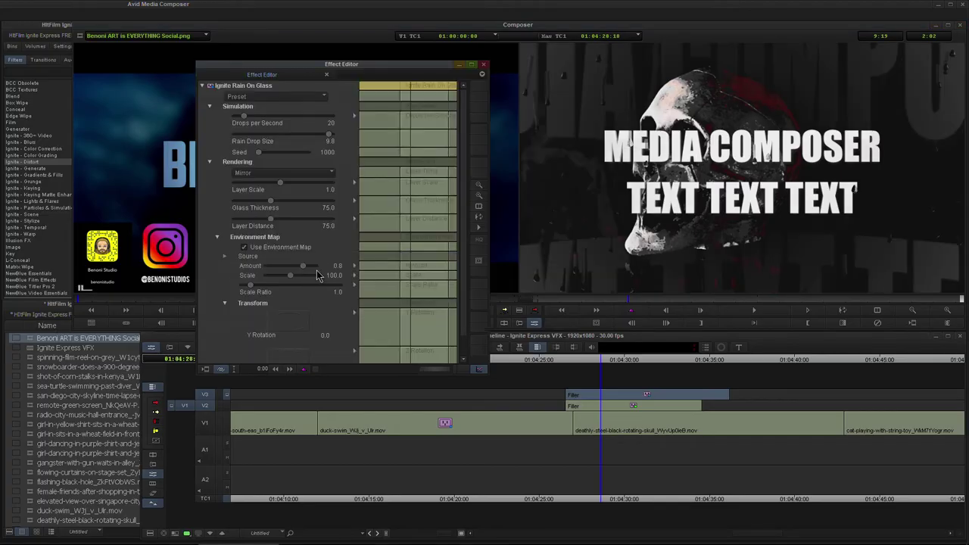
key("ctrl+shift+f")
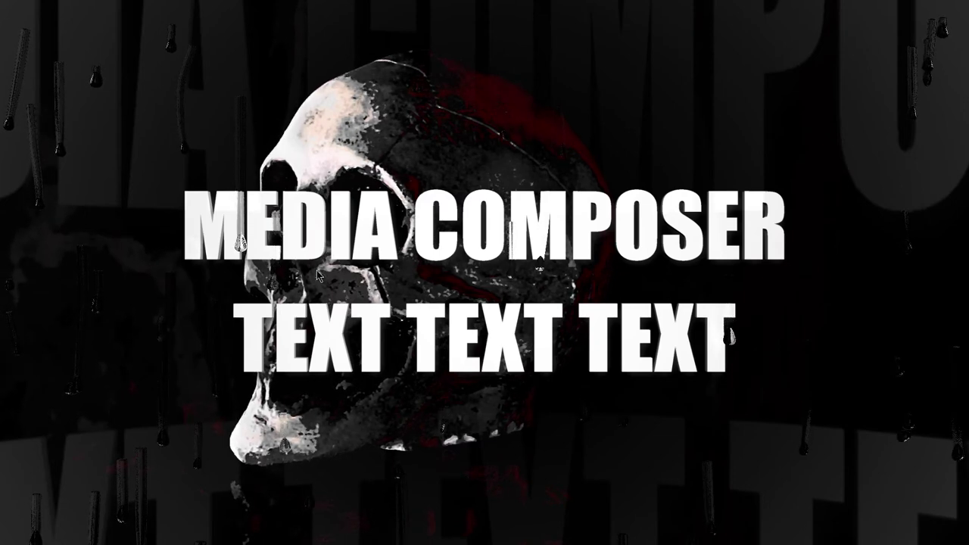
key("ctrl+shift+f")
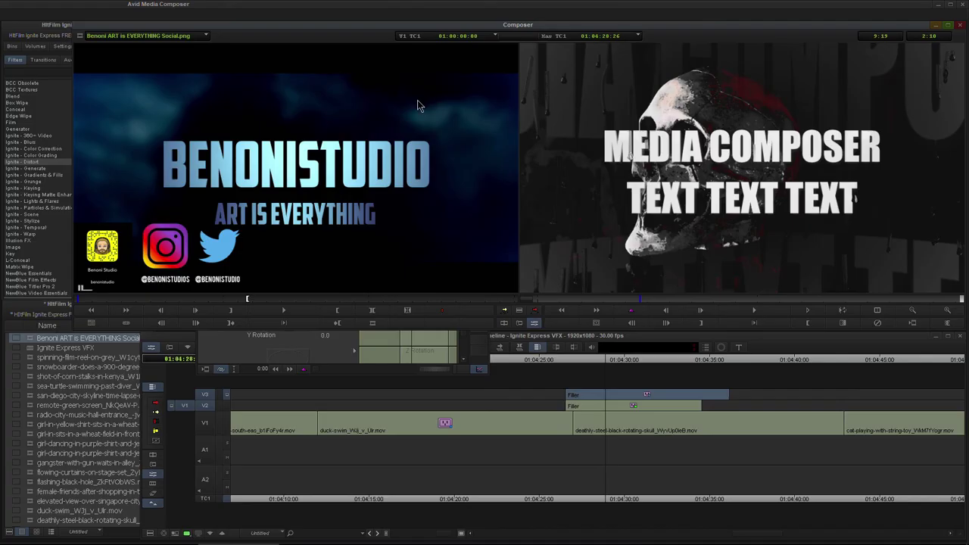
Set Rain On Glass's Glass Thickness to 42.1 and Layer Distance to 160.0, then move the playhead back to the duck clip
left_click(217, 369)
mouse_move(269, 222)
left_mouse_down()
mouse_move(309, 227)
mouse_move(263, 220)
left_mouse_up()
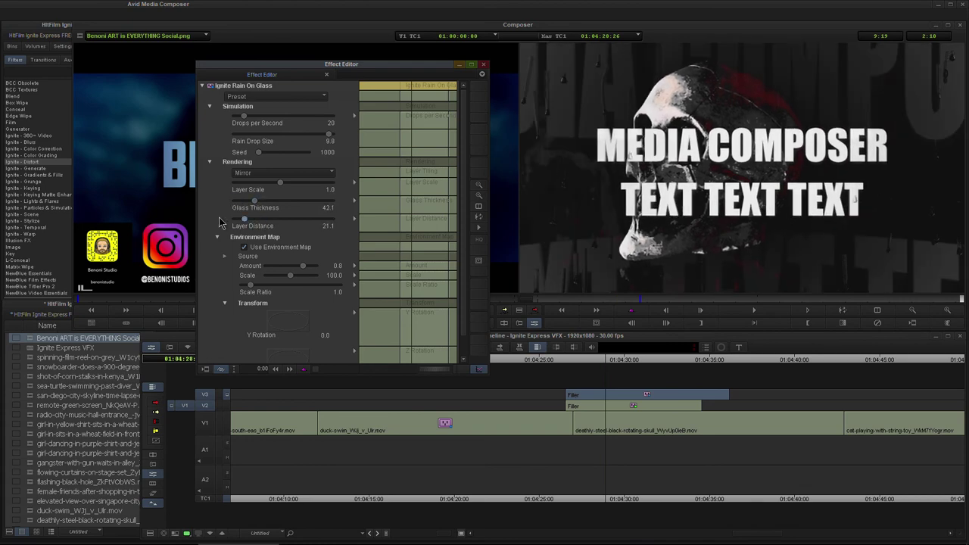
left_click_drag(260, 225, 306, 219)
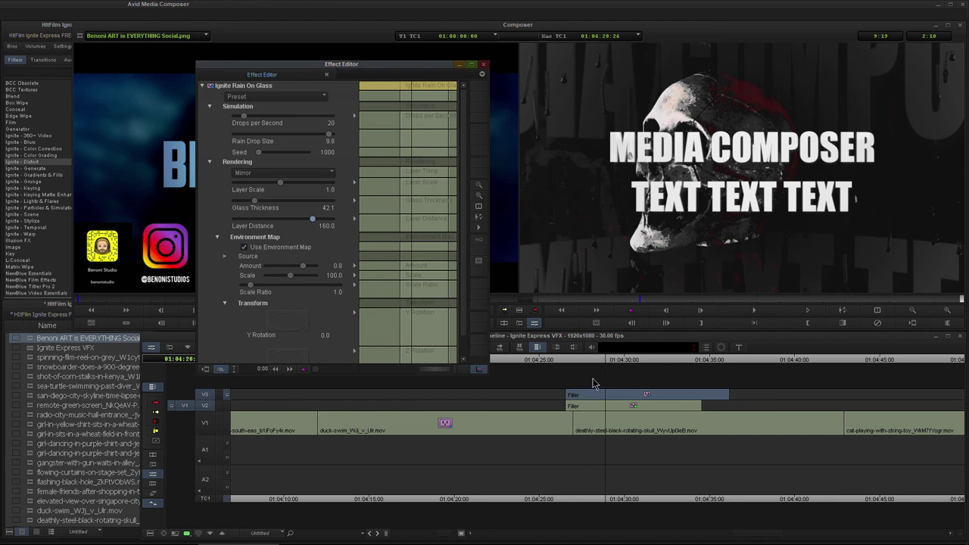
left_click_drag(605, 361, 462, 362)
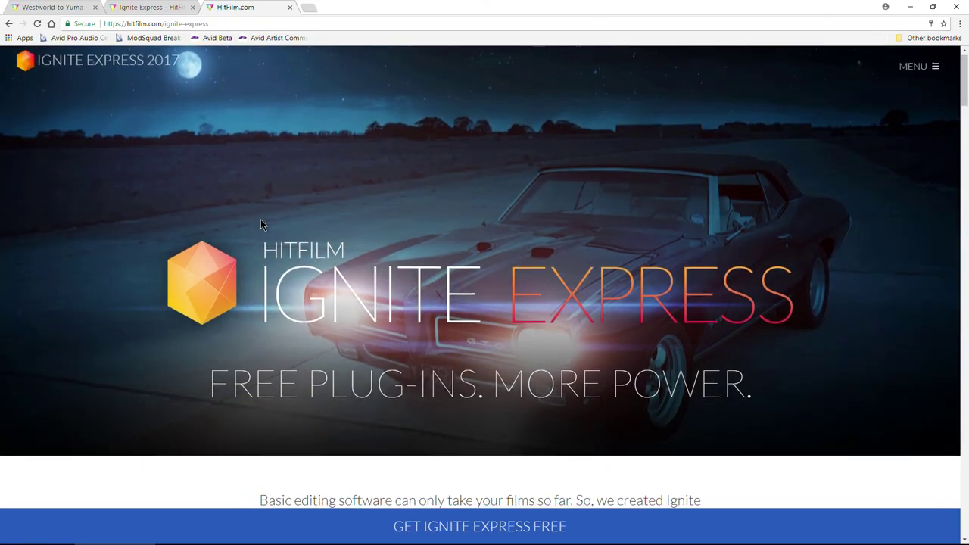
Switch to the browser and read the HitFilm Ignite Express page's plug-in description and supported editing programs
scroll(261, 221, "down", 3)
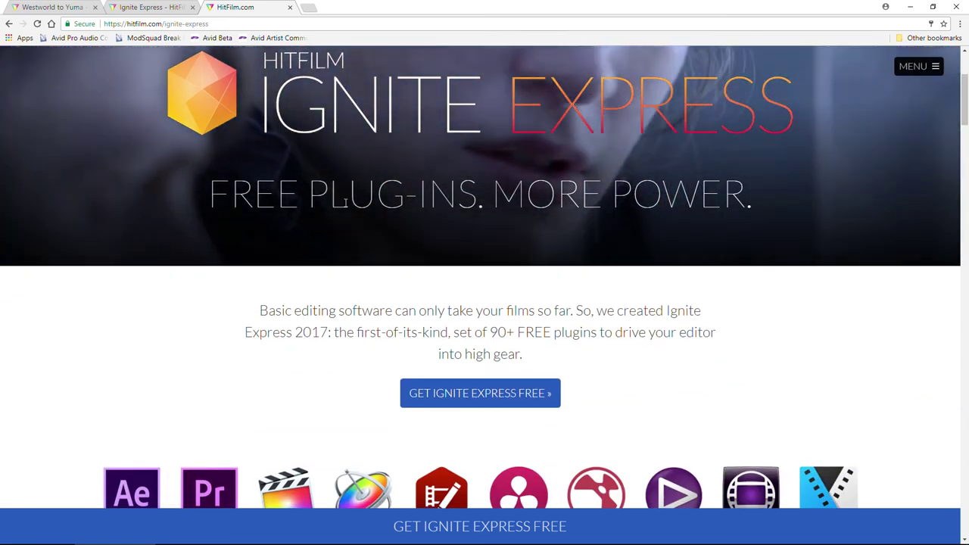
scroll(344, 201, "down", 2)
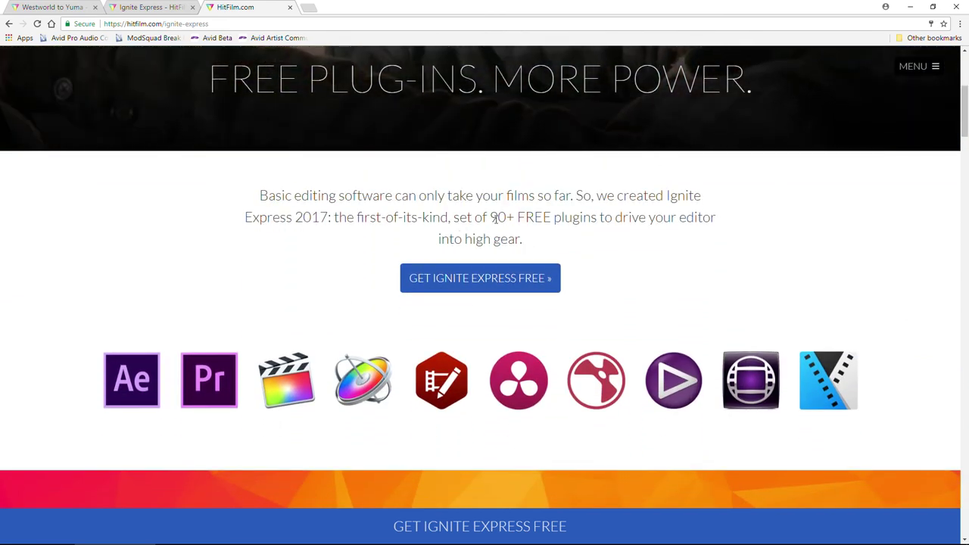
double_click(495, 218)
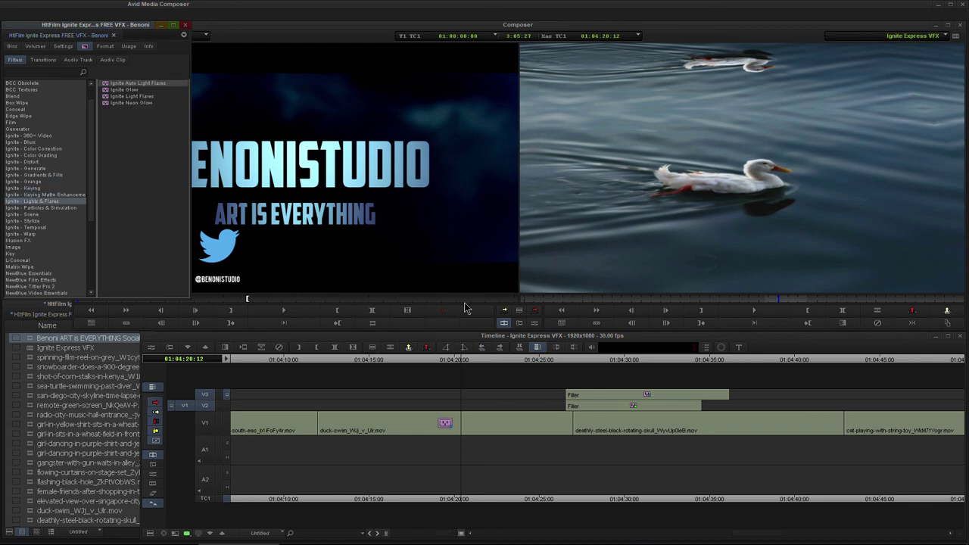
Apply Ignite Neon Glow with one track to the female-friends clip near 01:03:49:03 and open its effect settings
left_click_drag(448, 538, 424, 533)
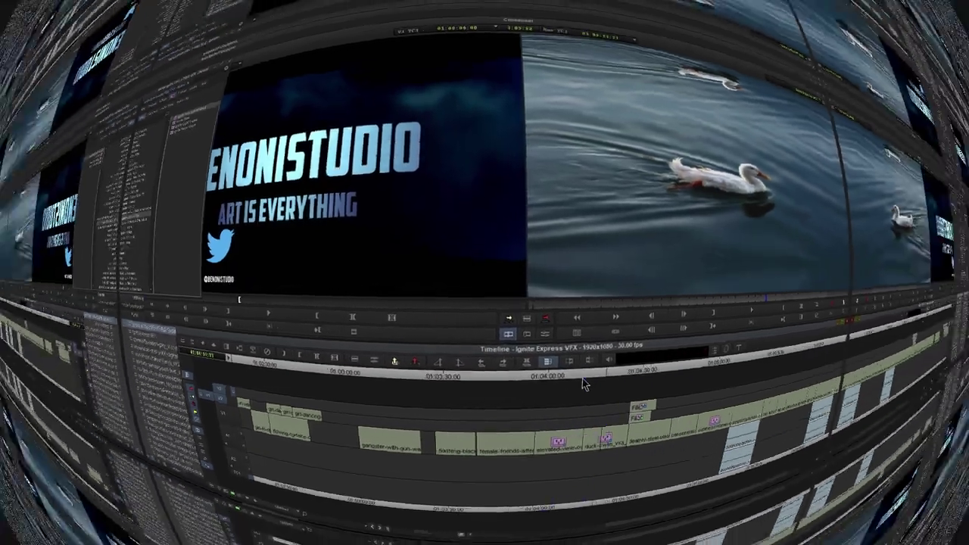
left_click(555, 385)
left_click(508, 384)
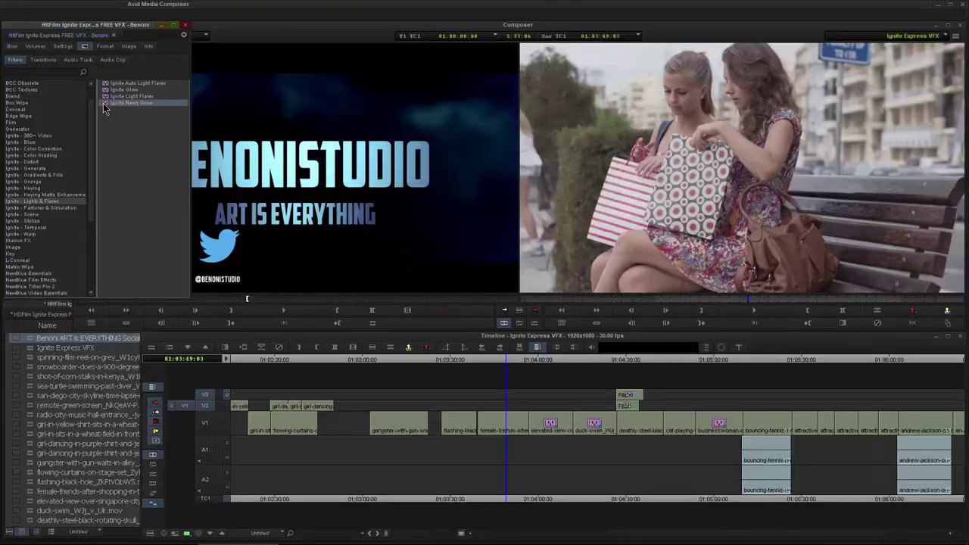
left_click_drag(503, 429, 500, 428)
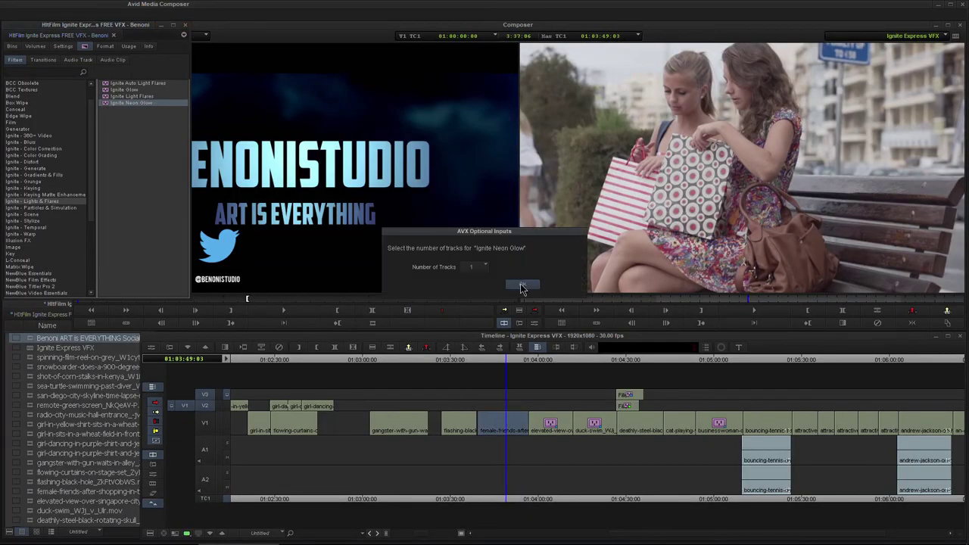
left_click(522, 285)
left_click(534, 324)
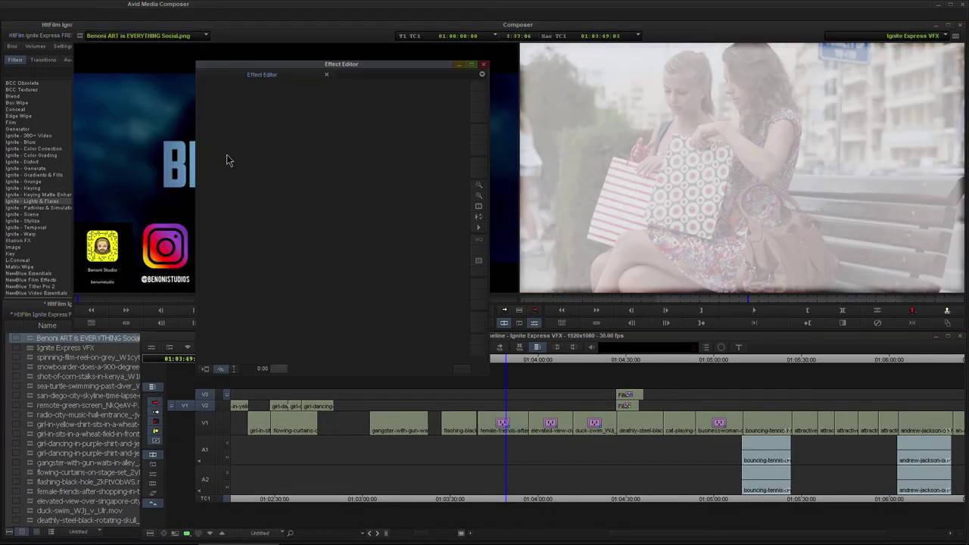
Set Neon Glow's Radius to 435.7 on the female-friends clip, preview the glow and close its effect settings
left_click_drag(326, 64, 308, 51)
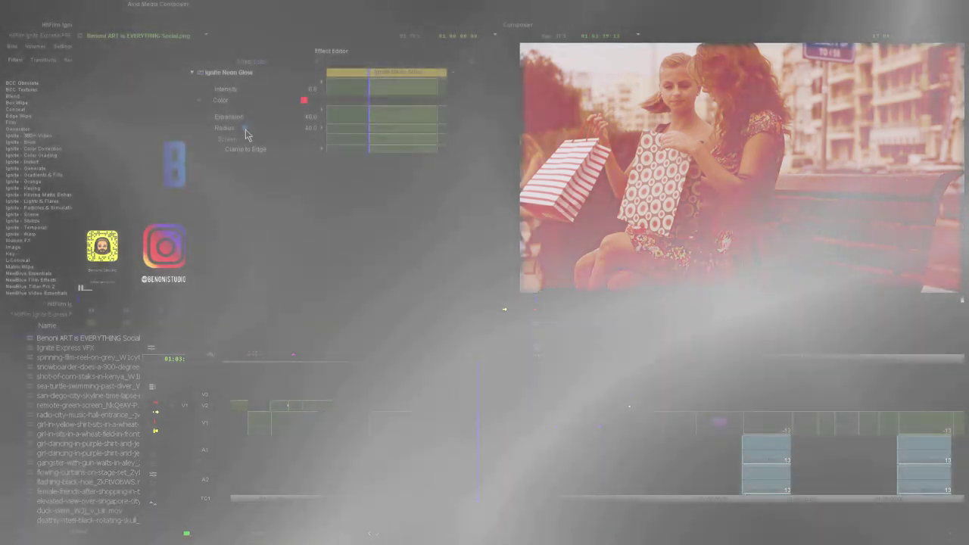
left_click_drag(245, 130, 283, 130)
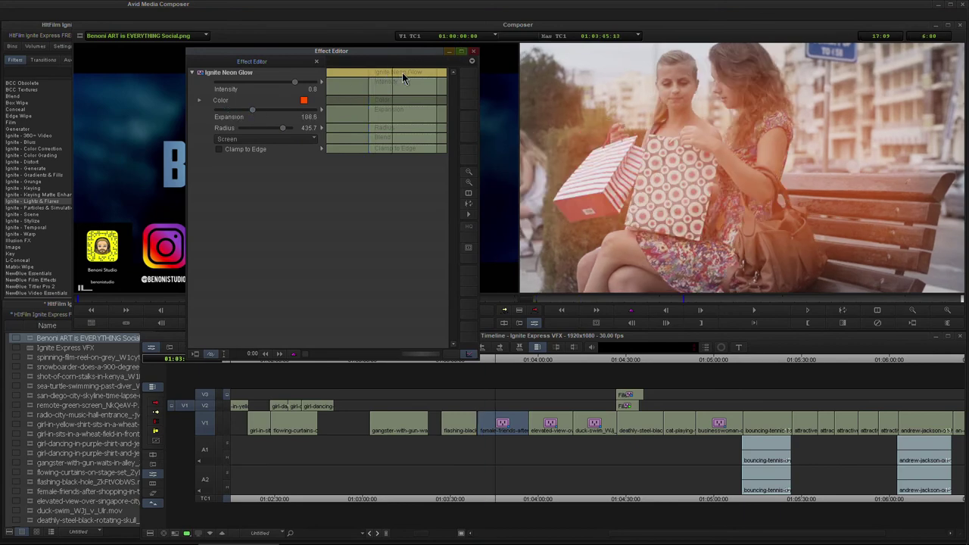
left_click(473, 52)
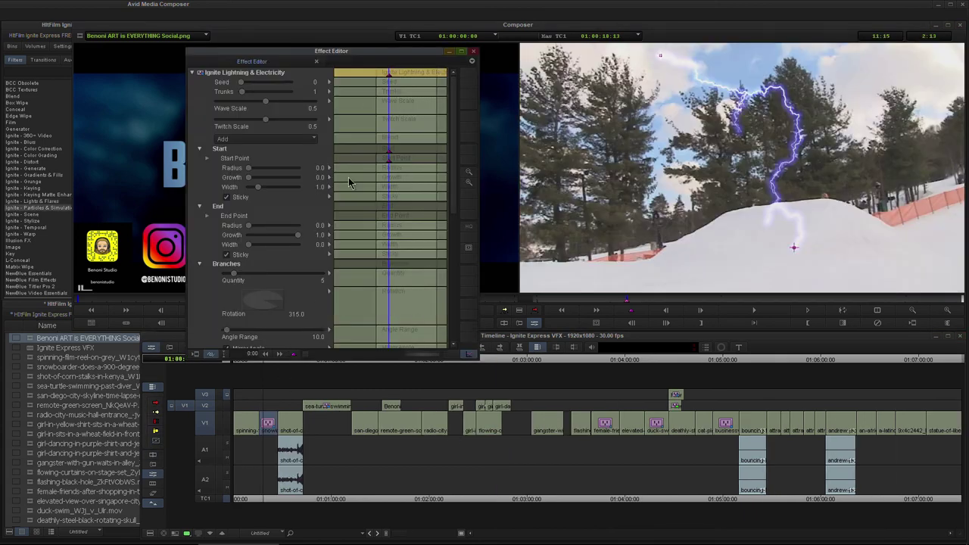
Keyframe the Lightning & Electricity End Point onto the snowboarder at 01:00:22:21, review the bolt and leave the effect settings
left_click_drag(392, 75, 412, 73)
key("space")
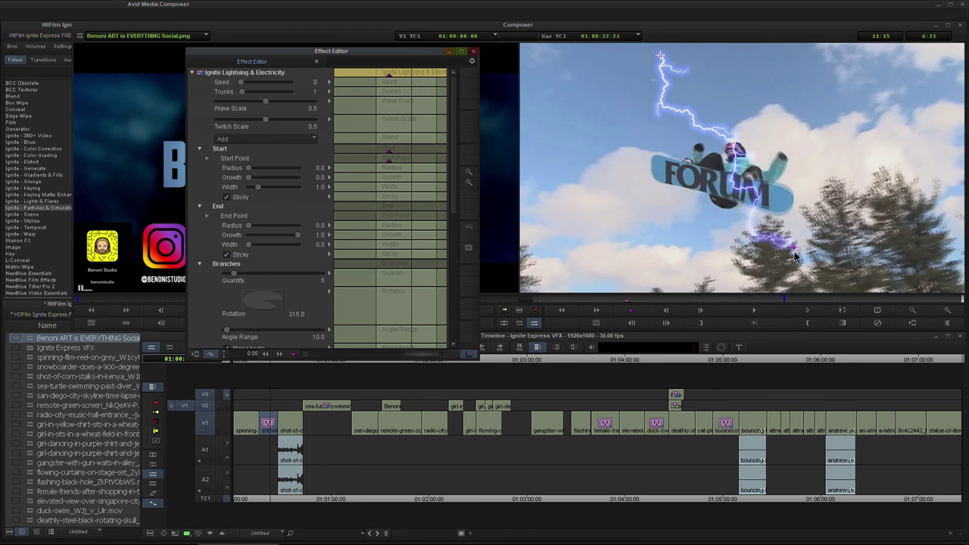
left_click(712, 159)
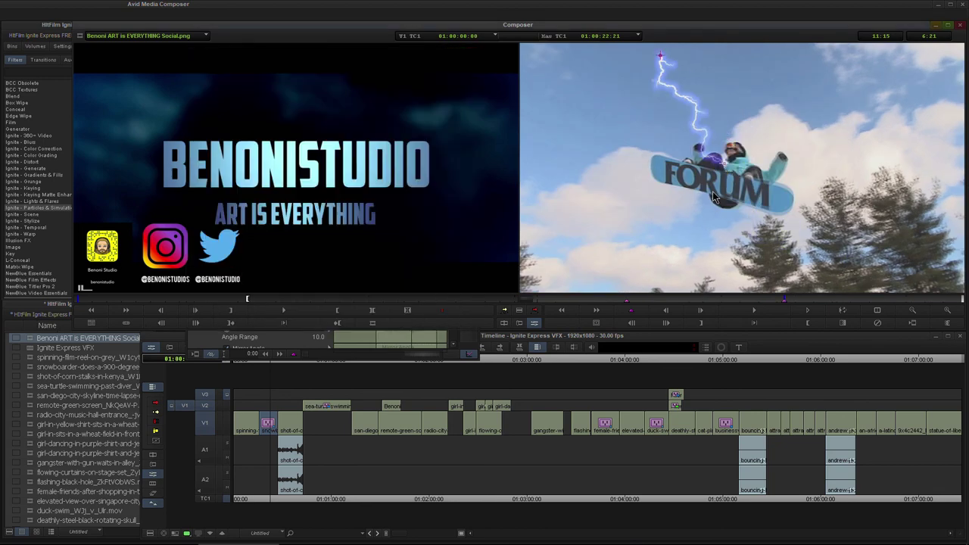
left_click(298, 345)
left_click_drag(389, 79, 411, 75)
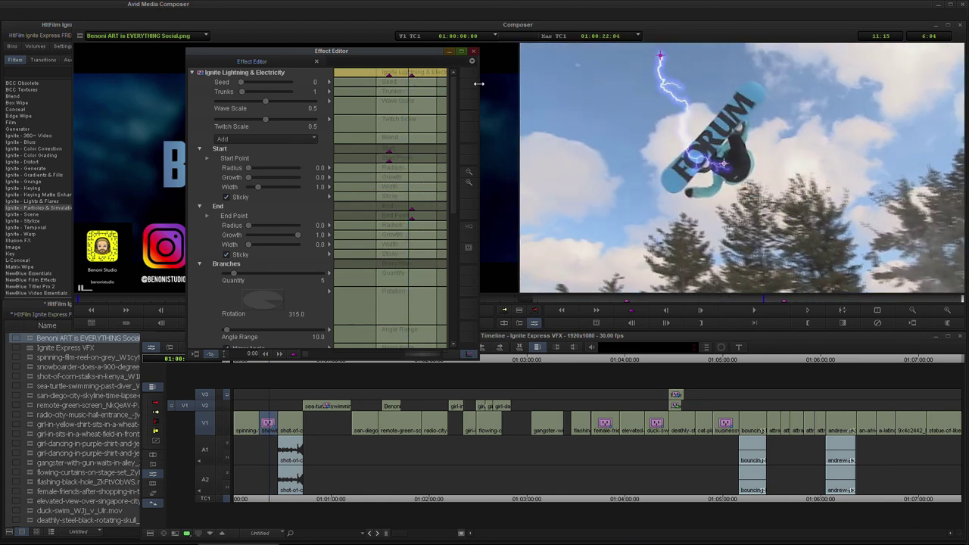
left_click(237, 433)
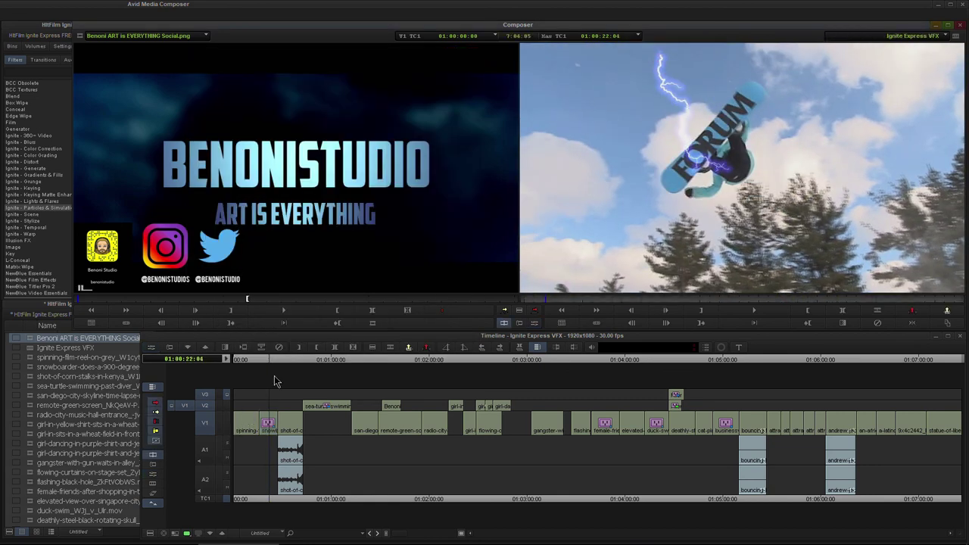
Scrub through the later clips around the woman in sunglasses with the timeline enlarged
left_click_drag(274, 375, 798, 375)
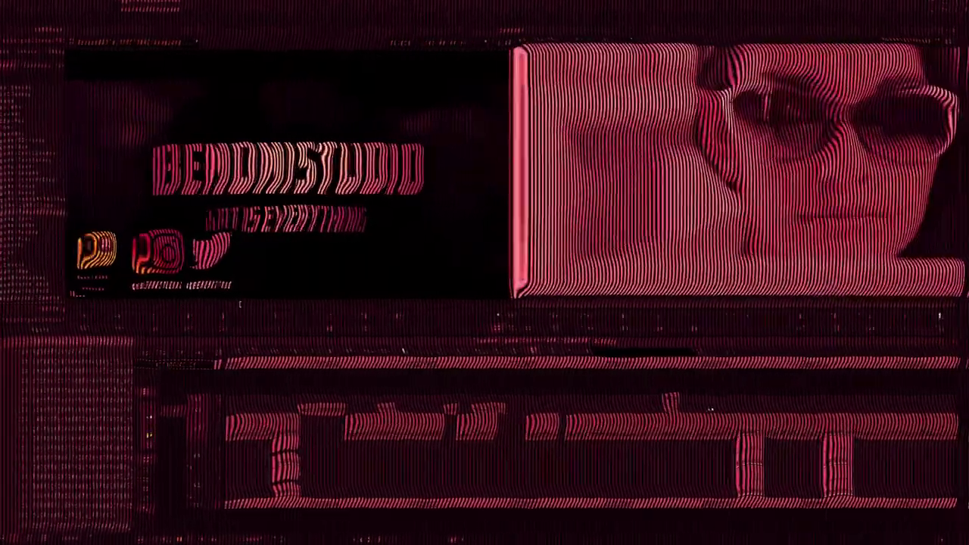
left_click_drag(417, 533, 438, 533)
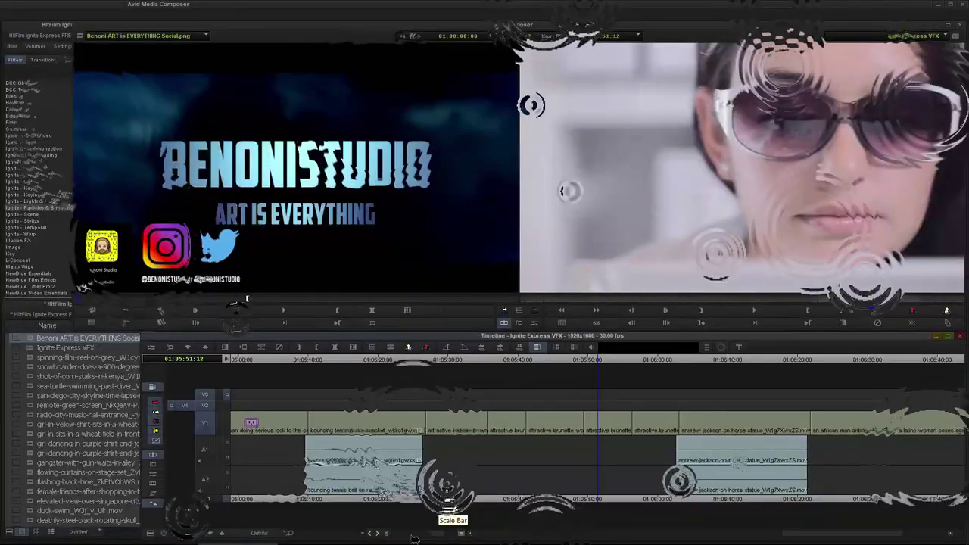
left_click_drag(645, 359, 720, 362)
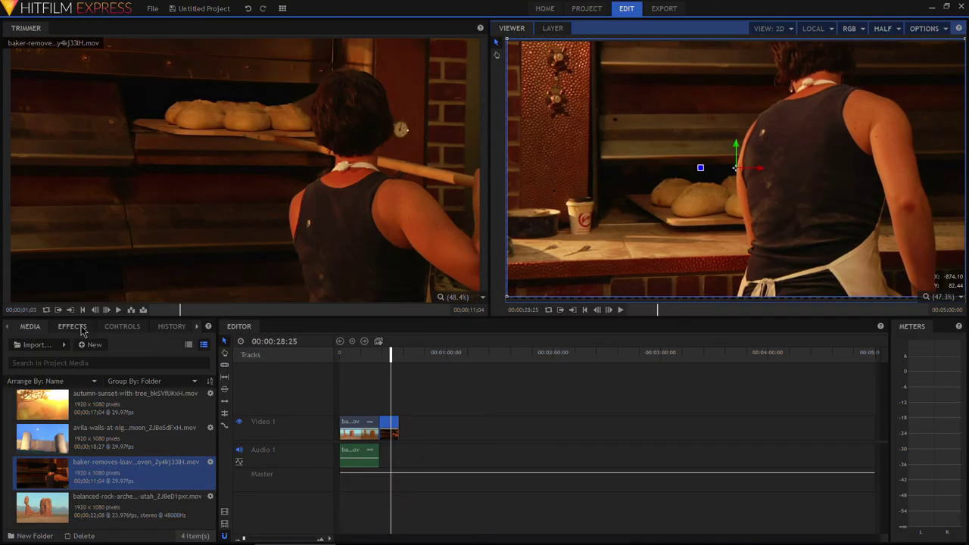
Expand the baker clip's transform properties and set its Z rotation to about 347°
left_click(121, 326)
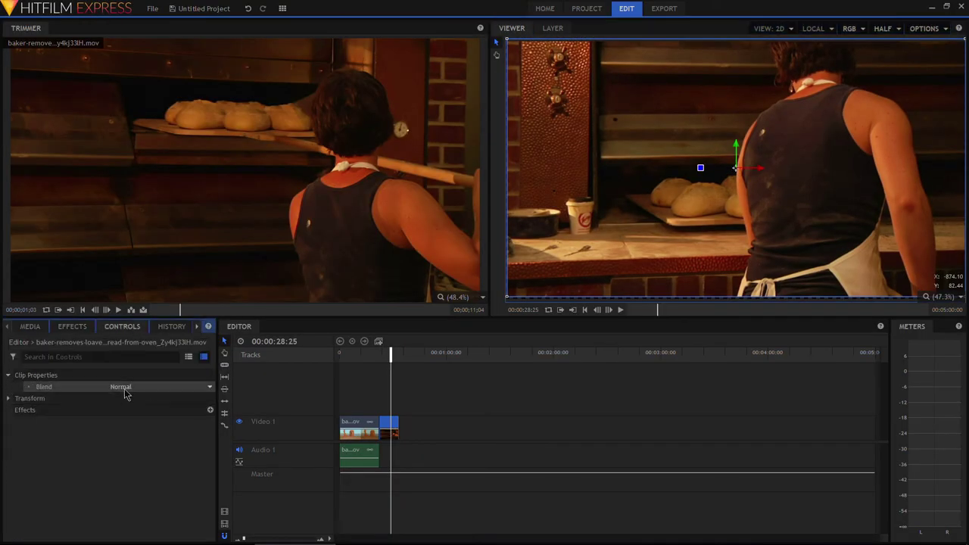
left_click(125, 390)
left_click(8, 398)
left_click_drag(110, 449, 109, 417)
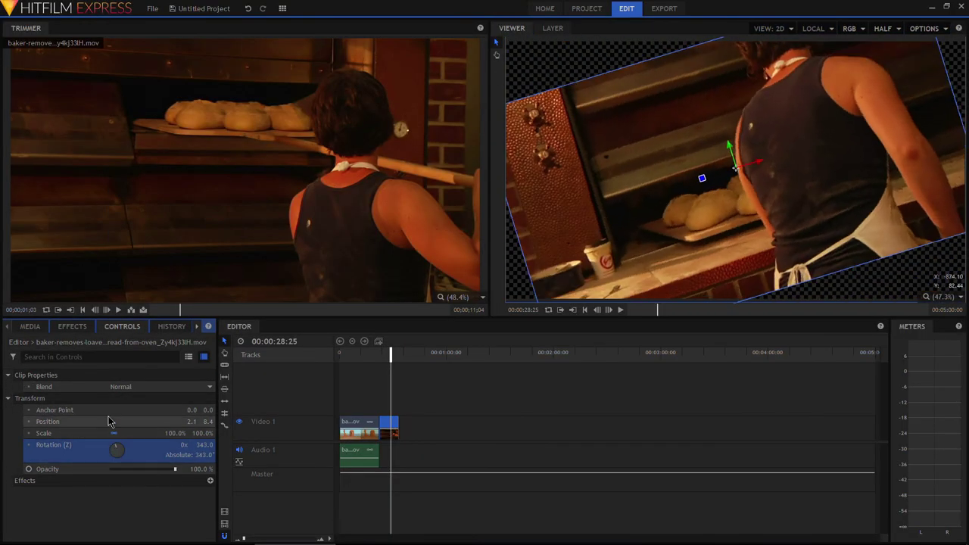
Apply the Half Tone effect to the rotated baker clip and preview it around 00:00:28:16
left_click(72, 326)
left_click_drag(345, 394, 387, 428)
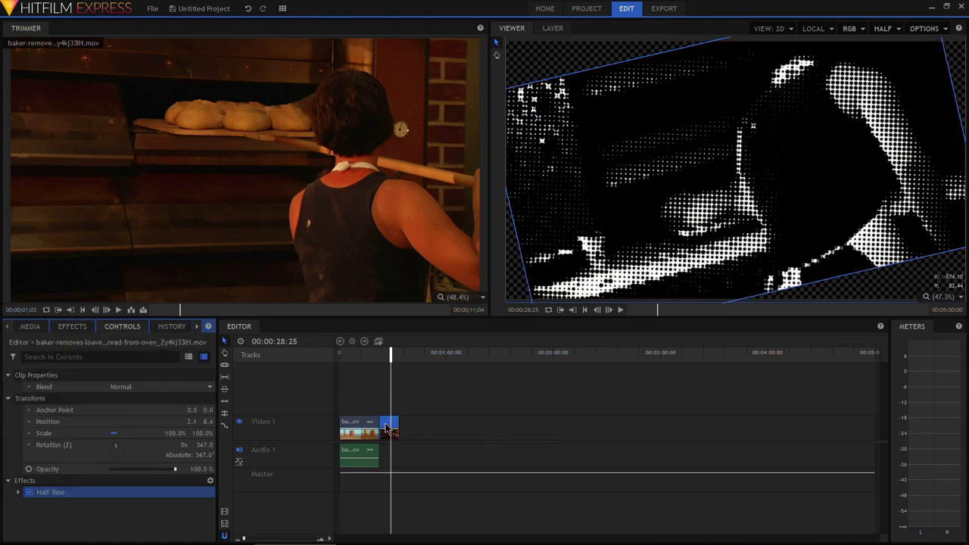
left_click_drag(388, 353, 390, 352)
Preview the imported media clips, add the autumn sunset clip after the baker clip on Video 1 and move the playhead onto it
left_click(67, 326)
left_click(29, 326)
left_click(39, 506)
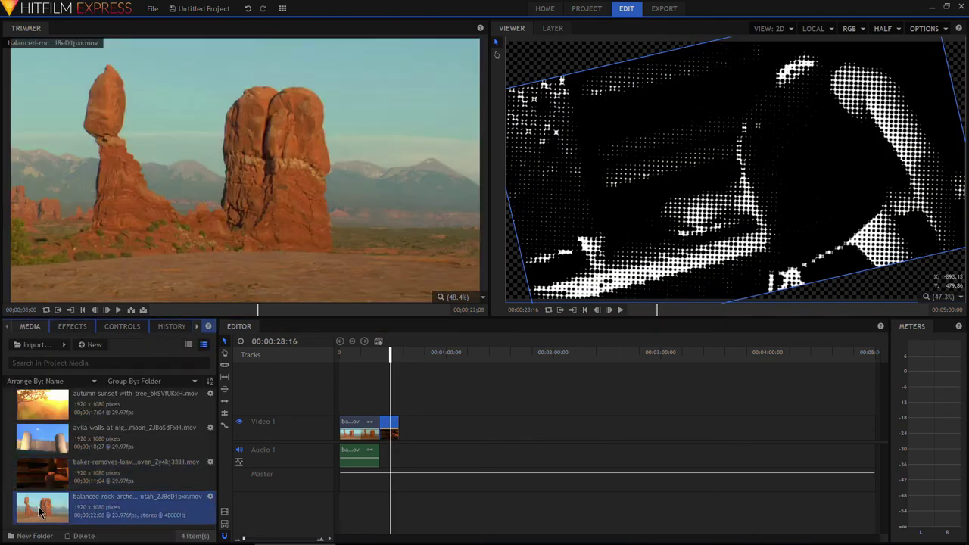
left_click(38, 473)
left_click(37, 438)
left_click_drag(36, 405, 402, 424)
left_click(426, 352)
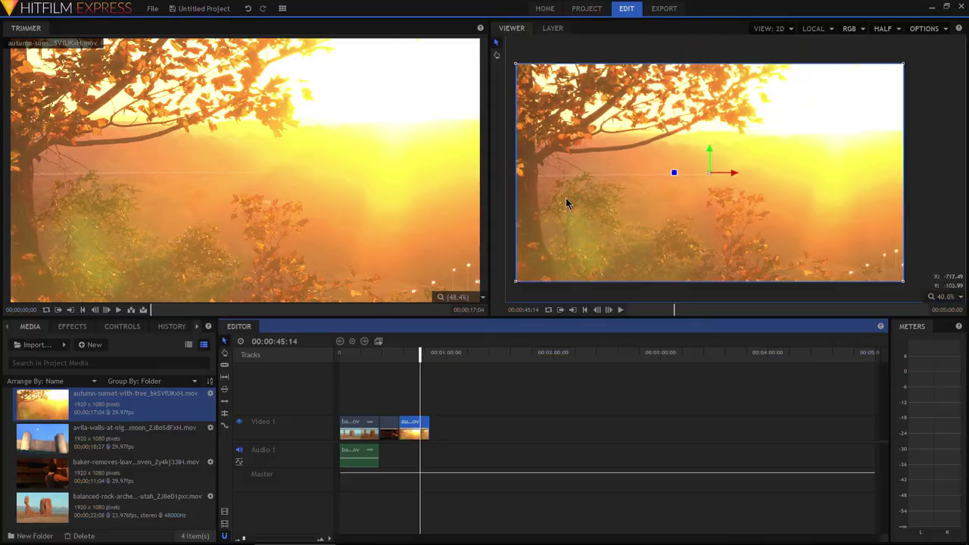
Examine the sunset clip in the viewer at 50% along with its controls, the edit history and the effect categories
scroll(589, 164, "up", 1)
left_click(121, 327)
left_click(170, 327)
left_click(121, 326)
left_click(71, 326)
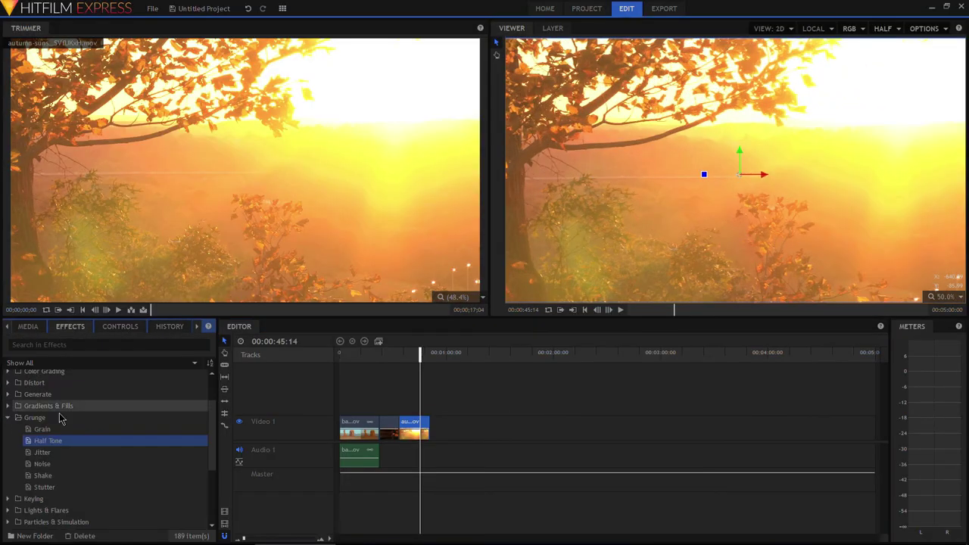
scroll(60, 411, "up", 2)
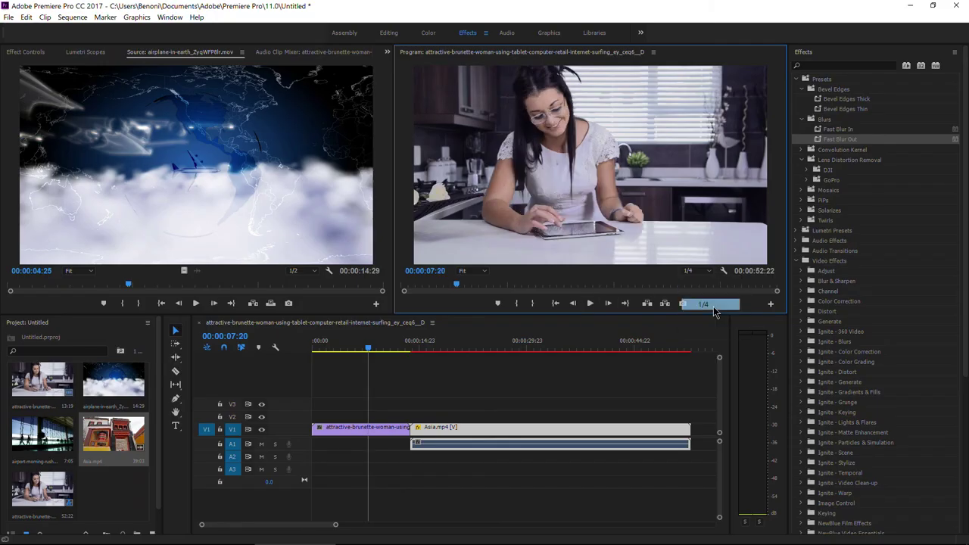
Preview the Asia.mp4 clip at 00:00:25:15, look through the source, scopes and effect controls views, and open the airport clip
left_click(496, 350)
key("shift+5")
left_click_drag(124, 117, 168, 116)
left_click(143, 51)
left_click(85, 52)
left_click(25, 52)
scroll(162, 412, "down", 1)
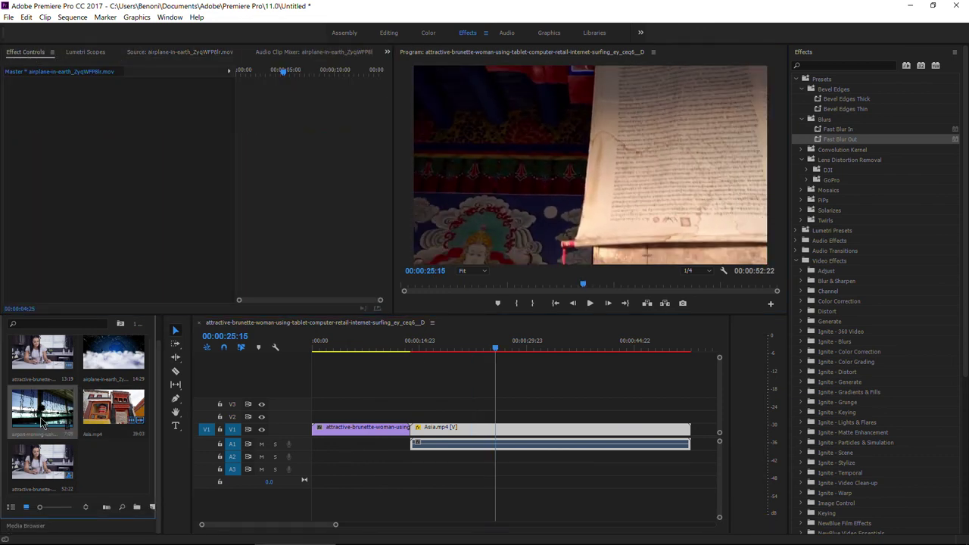
double_click(41, 405)
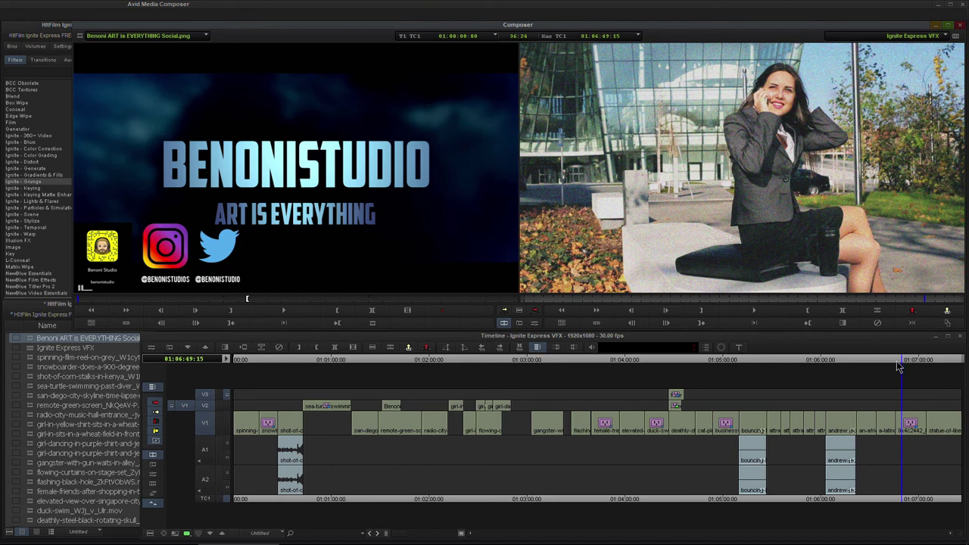
Apply Ignite Insect Vision with one track to the smiling brunette clip at 01:05:38:04 and preview the effect
left_click_drag(898, 363, 786, 365)
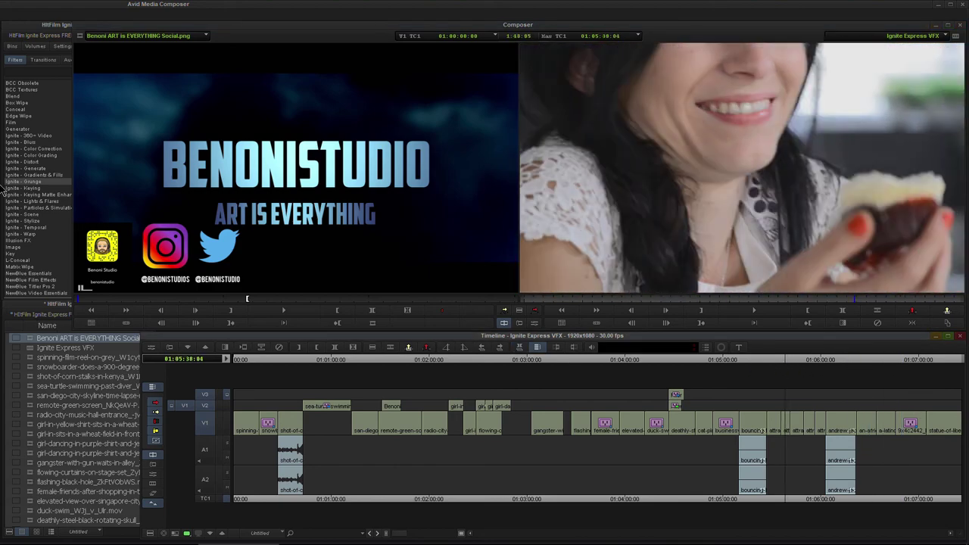
left_click(37, 162)
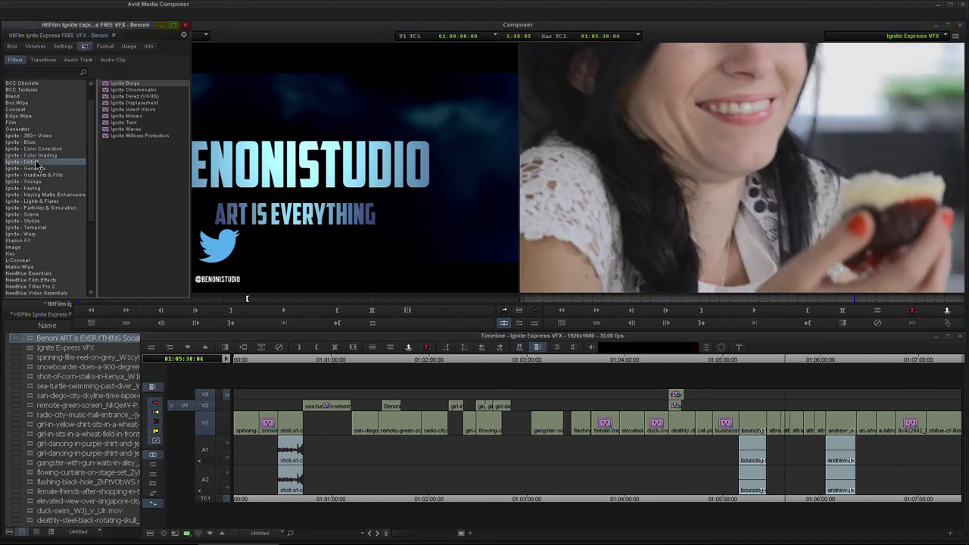
left_click(111, 110)
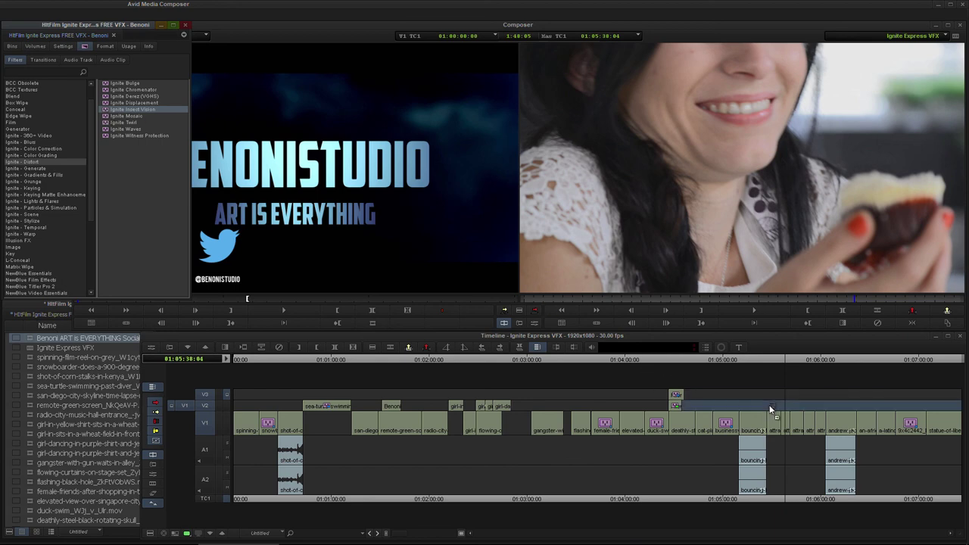
left_click_drag(784, 426, 783, 426)
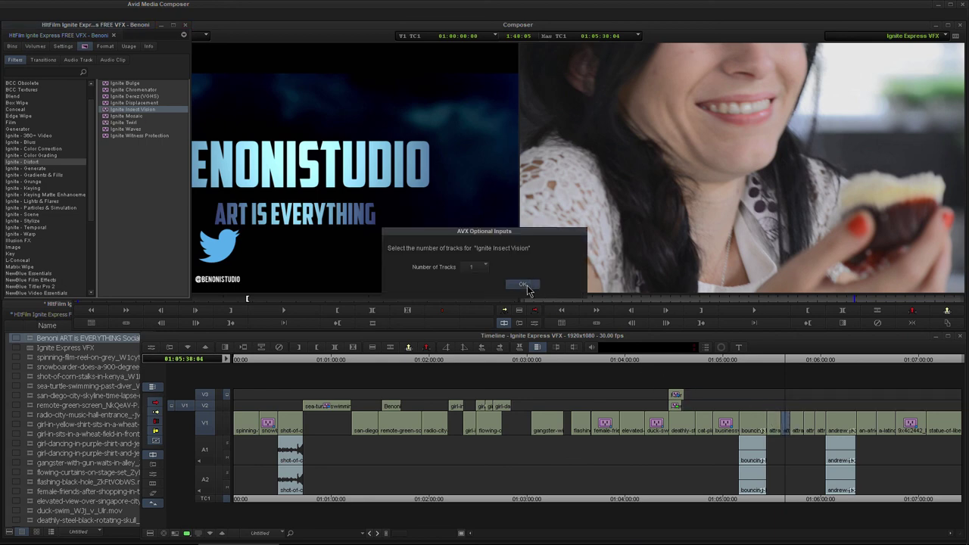
left_click(524, 285)
left_click(535, 324)
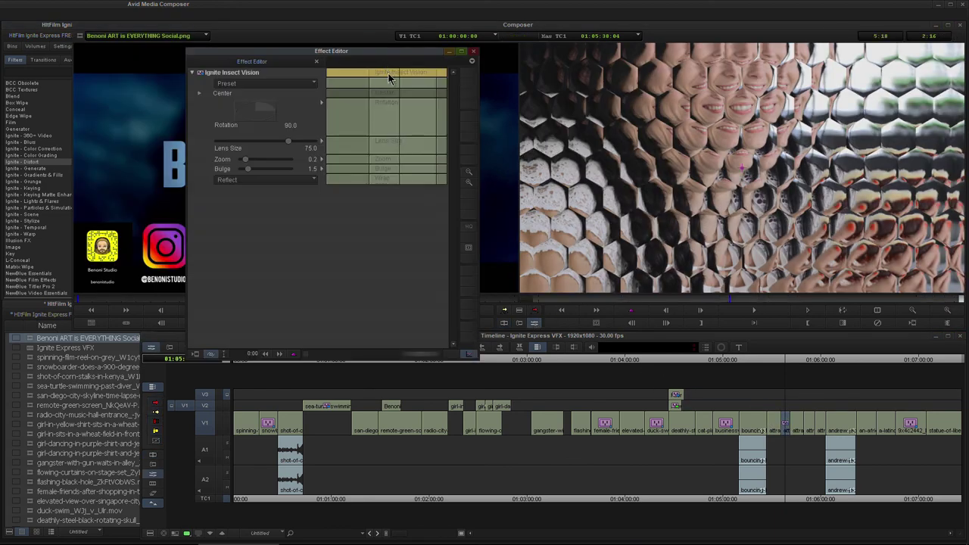
mouse_move(388, 78)
left_mouse_down()
mouse_move(416, 78)
mouse_move(388, 79)
left_mouse_up()
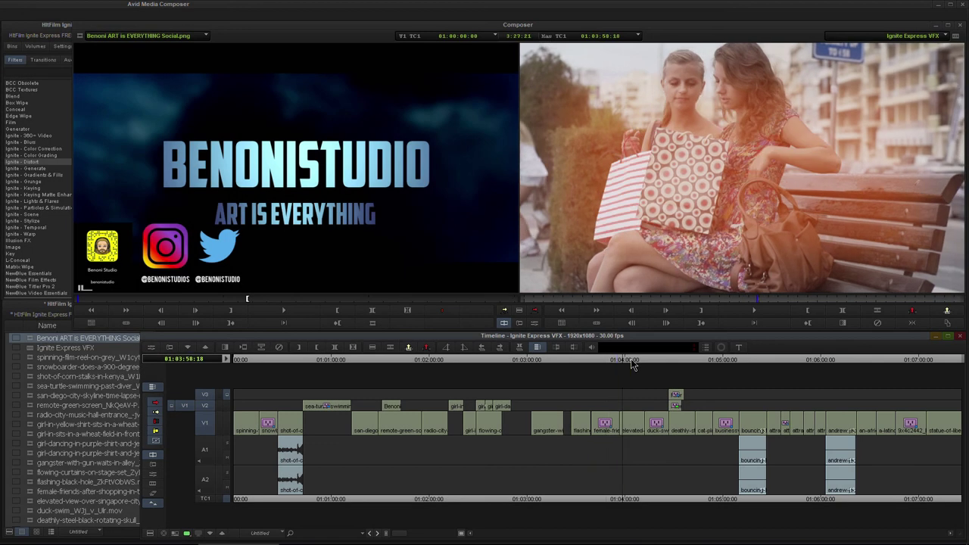
Move the playhead back to the female-friends clip at 01:03:48:12 and bring up the Ignite Distort filters
left_click_drag(656, 367, 610, 369)
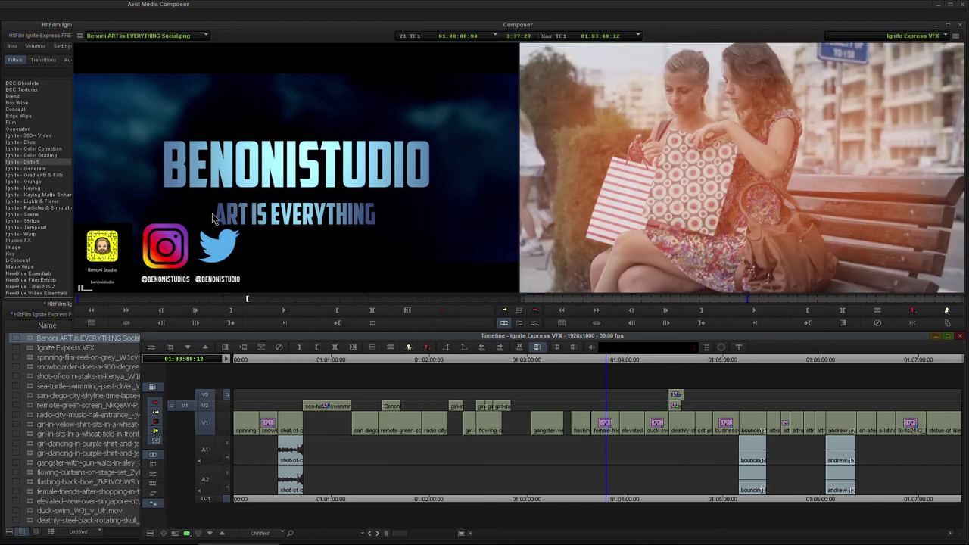
left_click(43, 163)
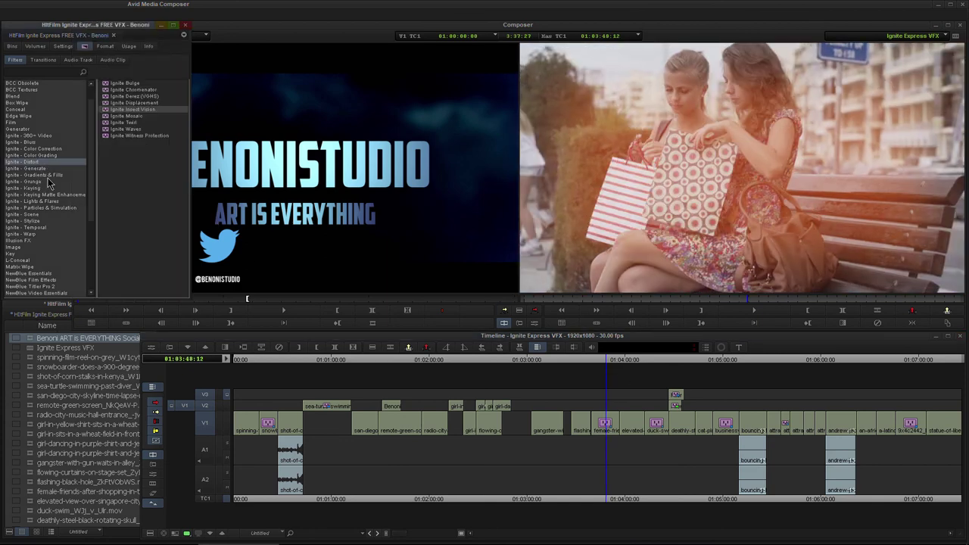